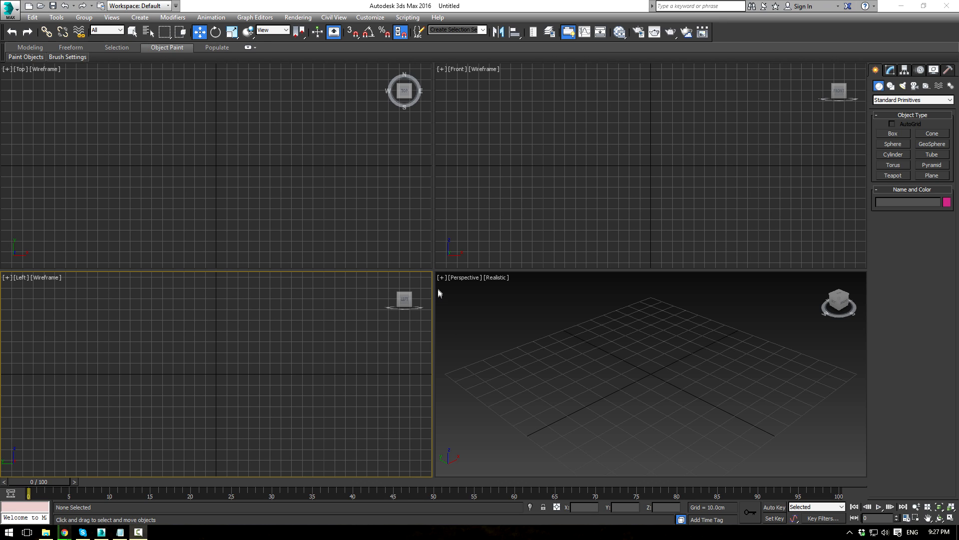
Step: Set display units to metric Centimeters with 1 system unit equal to 1.0 centimeters
left_click(380, 20)
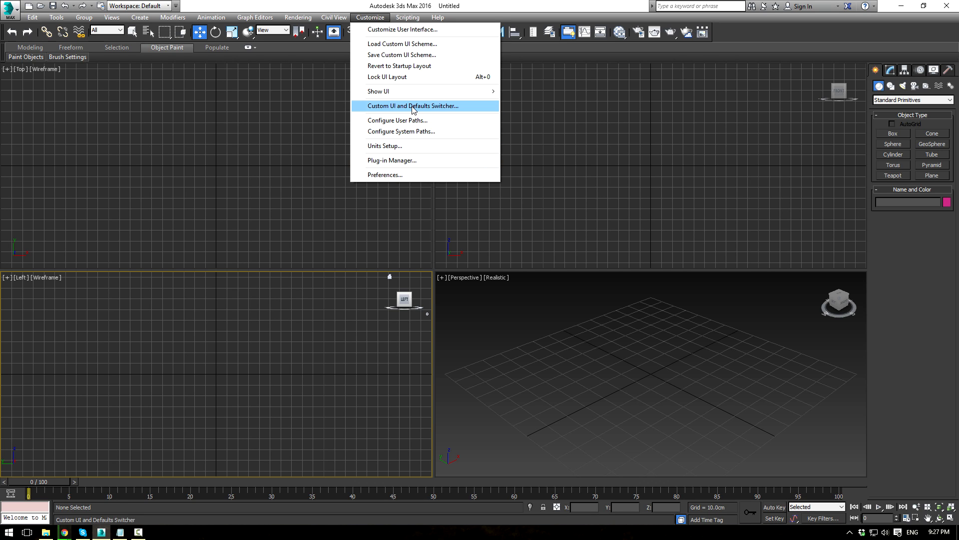
left_click(395, 146)
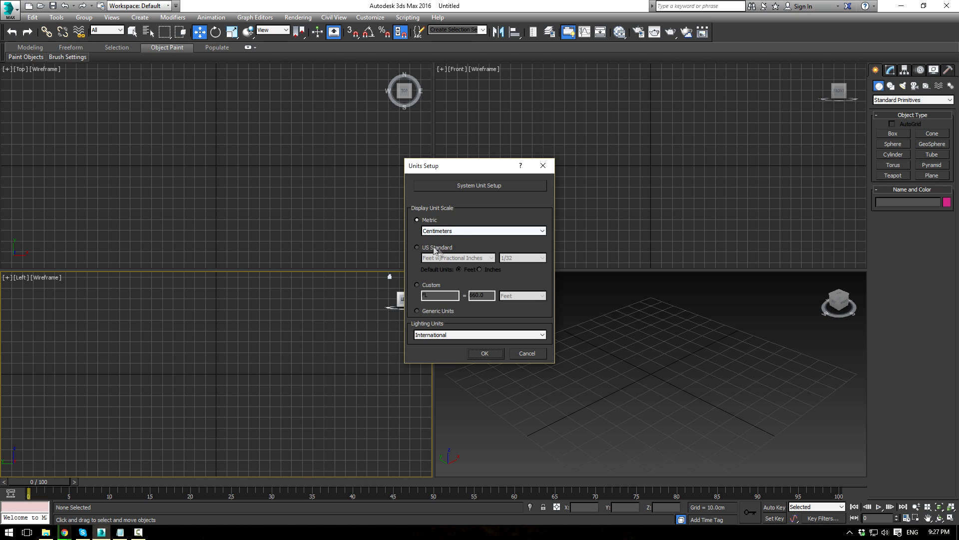
left_click(475, 184)
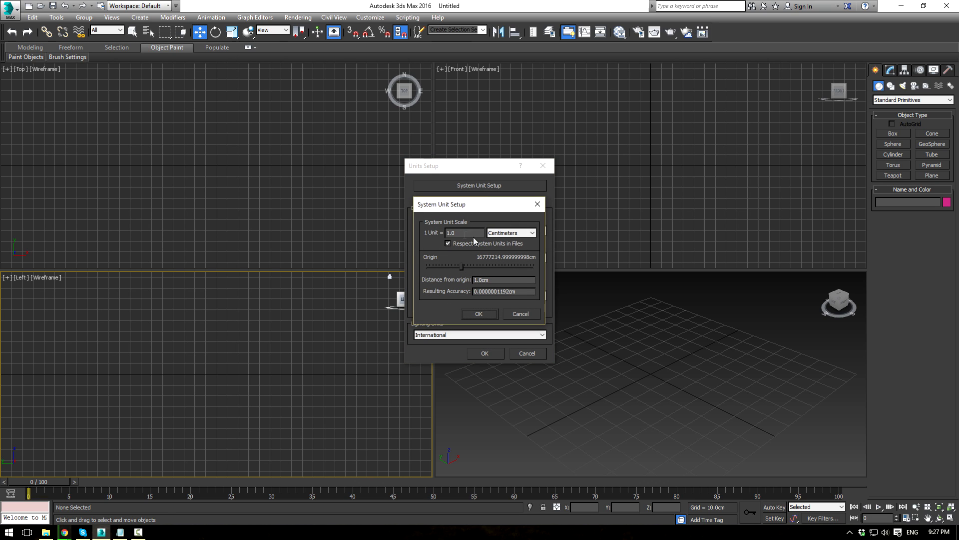
left_click(486, 313)
left_click(484, 354)
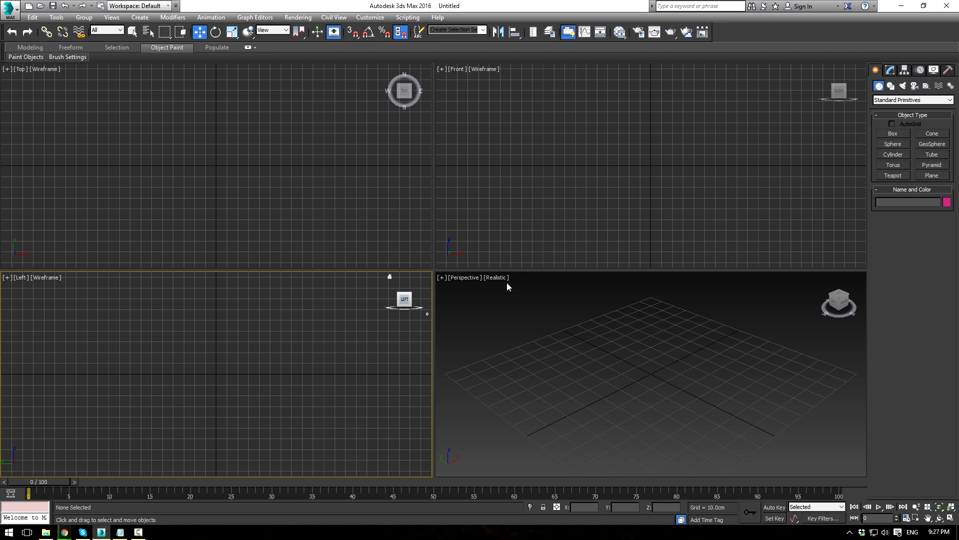
Step: Enable V-Ray GI with a Low-preset Irradiance map primary engine and light cache subdivs 200
left_click(639, 33)
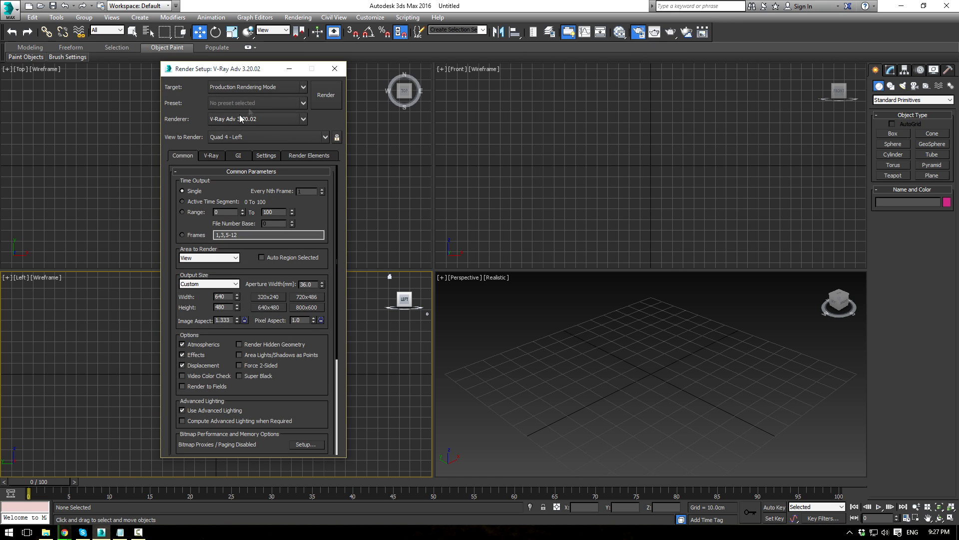
left_click(239, 155)
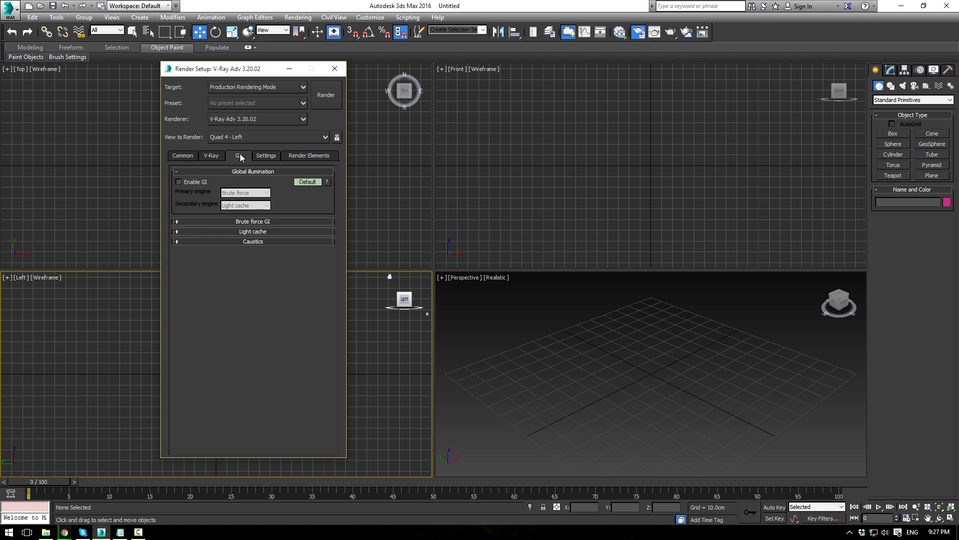
left_click(194, 180)
left_click(245, 193)
left_click(240, 202)
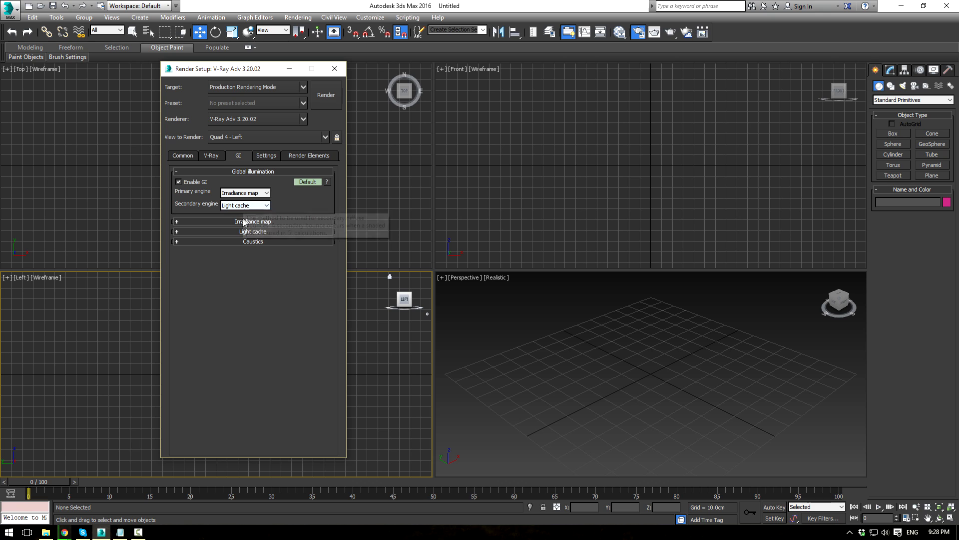
left_click(246, 221)
left_click(247, 233)
left_click(242, 252)
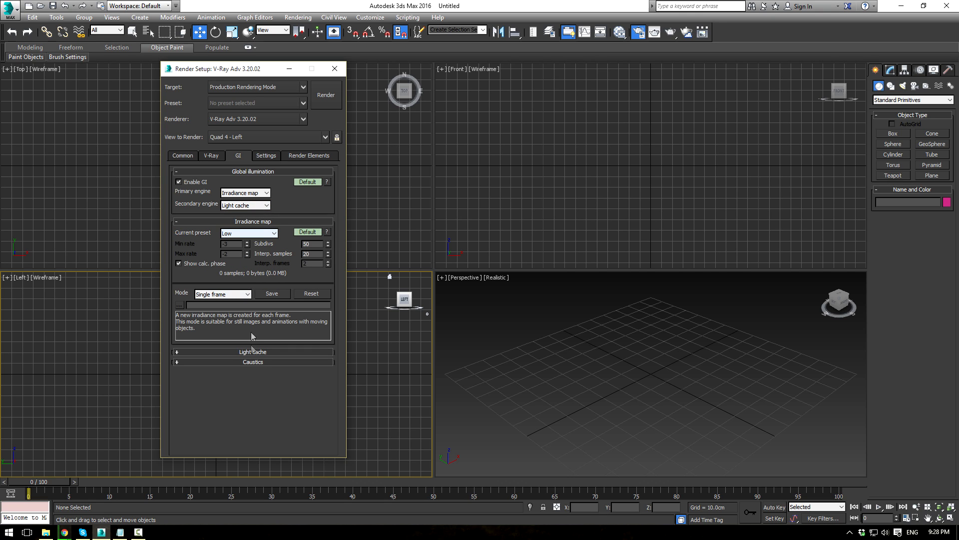
left_click(249, 352)
double_click(231, 362)
type("200")
key("Return")
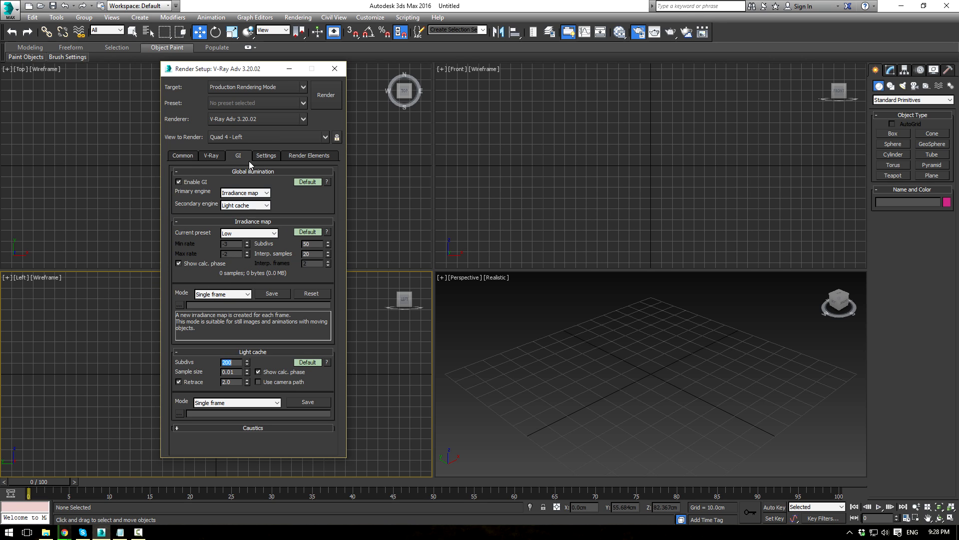
Step: Raise the V-Ray dynamic memory limit to 31000 MB
left_click(202, 155)
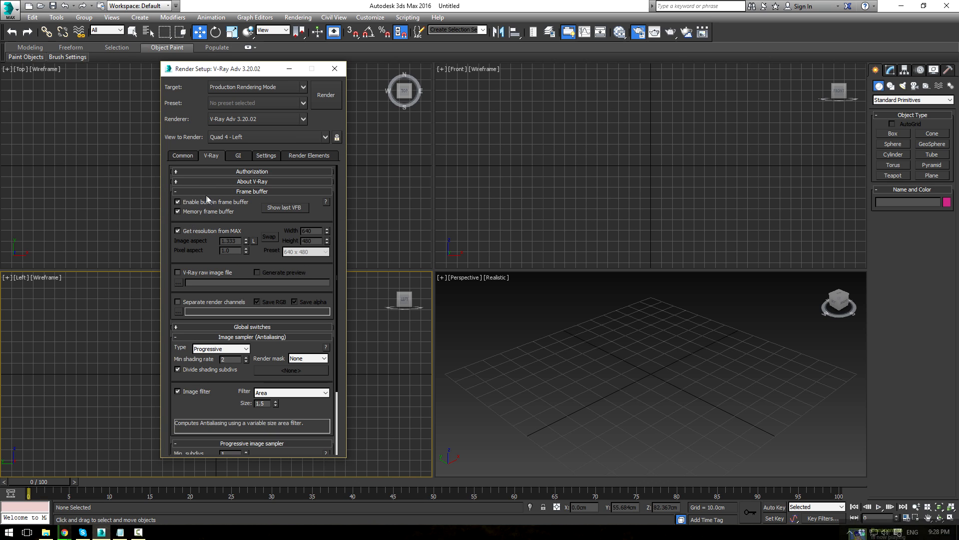
left_click(273, 157)
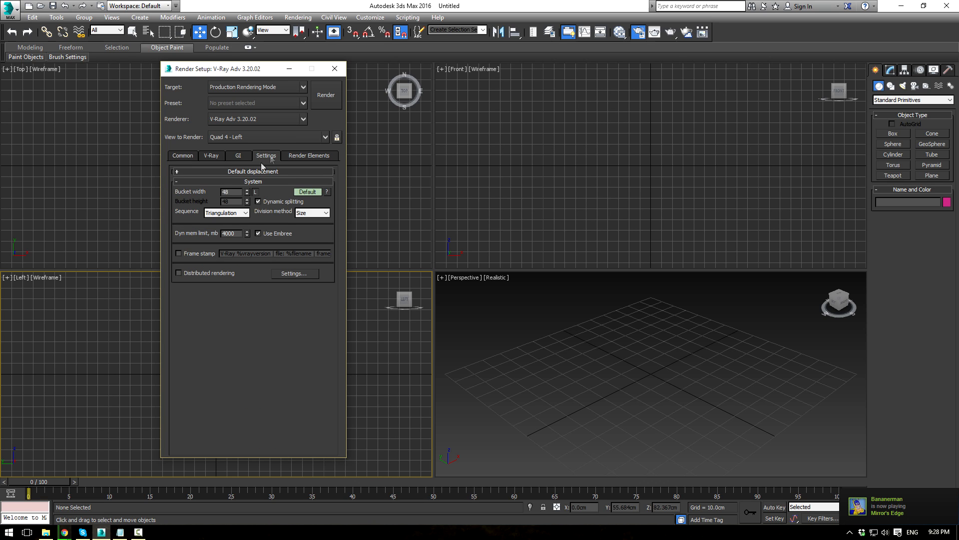
left_click(235, 233)
type("31000")
key("Return")
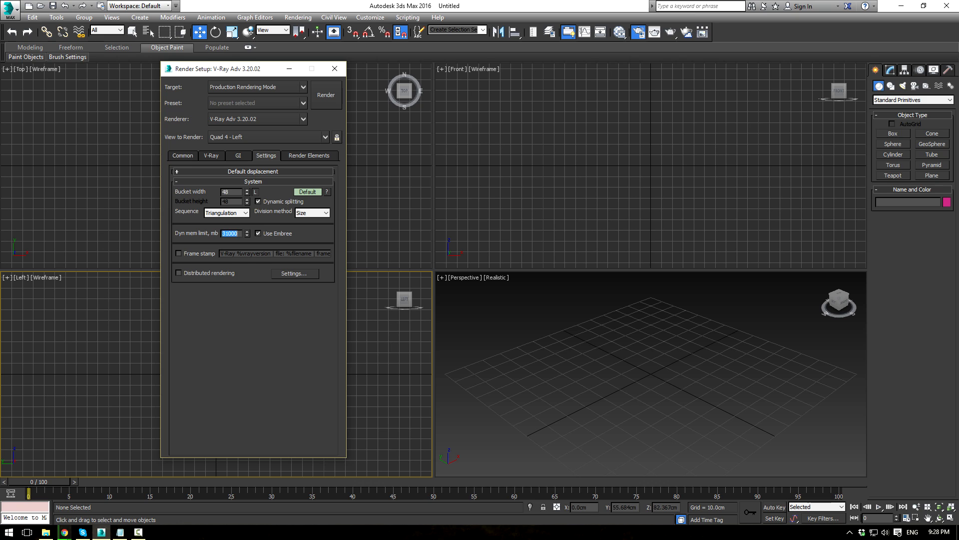
left_click(184, 157)
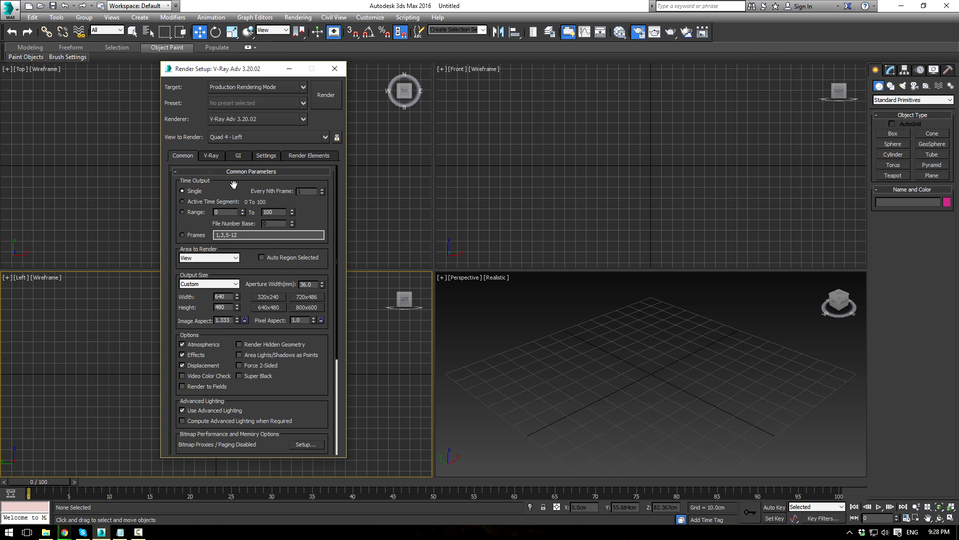
Step: Set the output size to the HDTV (video) preset at 480x270
left_click(215, 284)
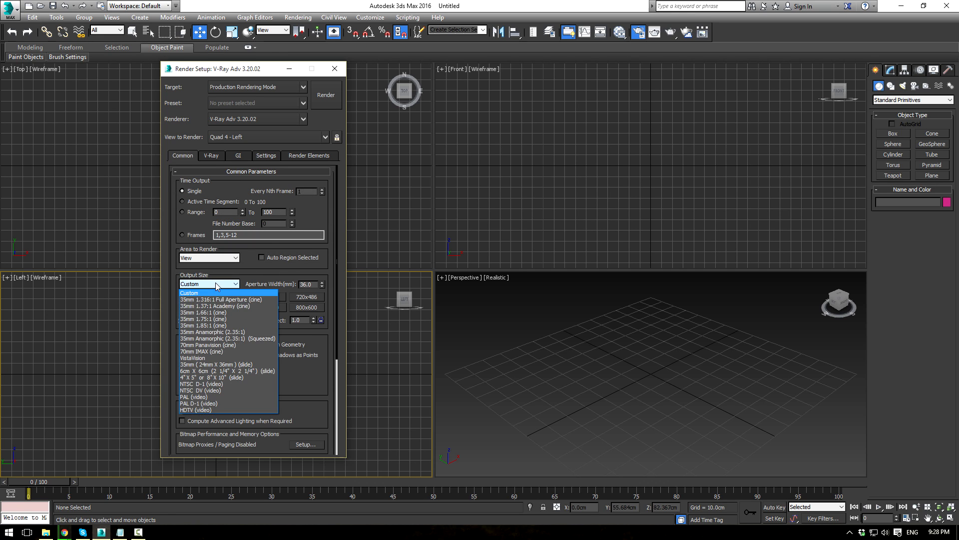
left_click(190, 410)
left_click(304, 297)
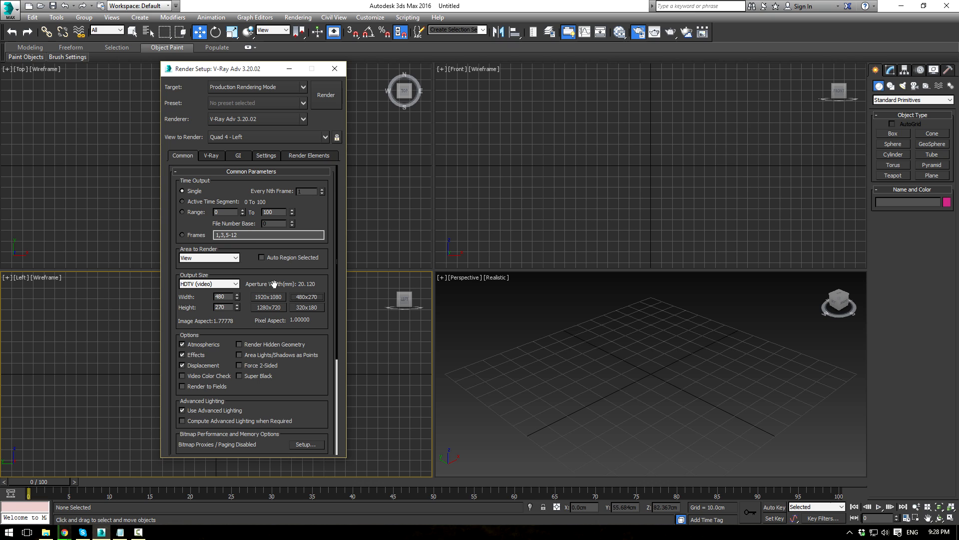
Step: Use Adaptive subdivision image sampling with a Mitchell-Netravali filter, then close Render Setup
left_click(214, 156)
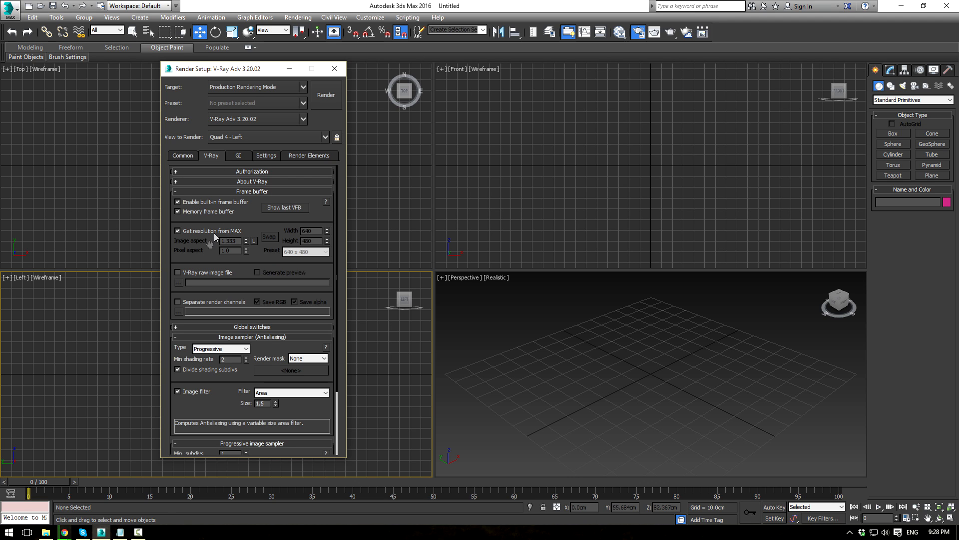
scroll(207, 260, "down", 3)
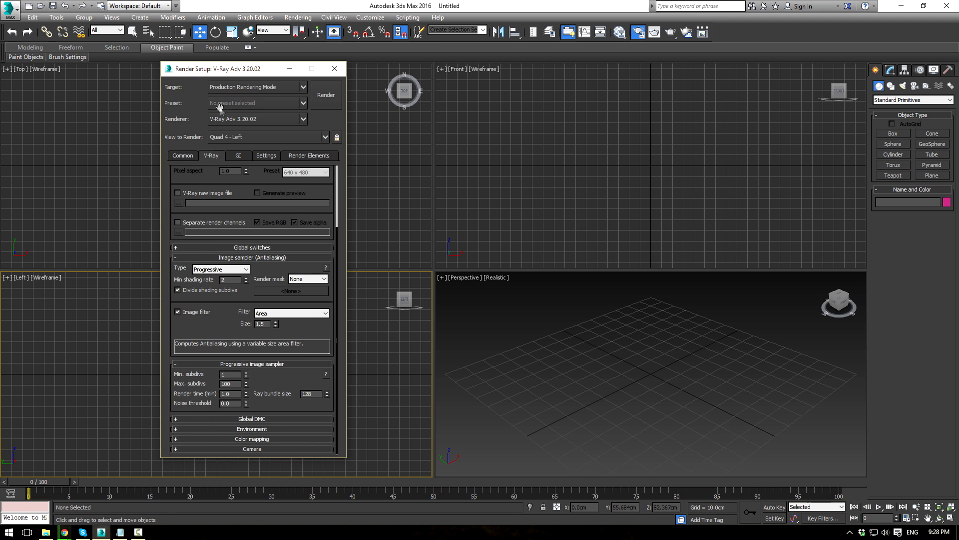
left_click(215, 270)
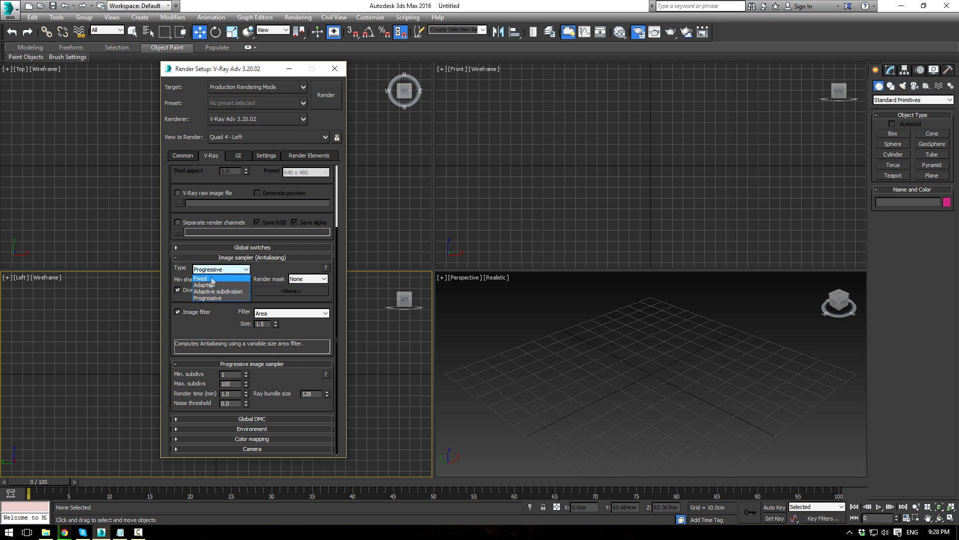
left_click(207, 290)
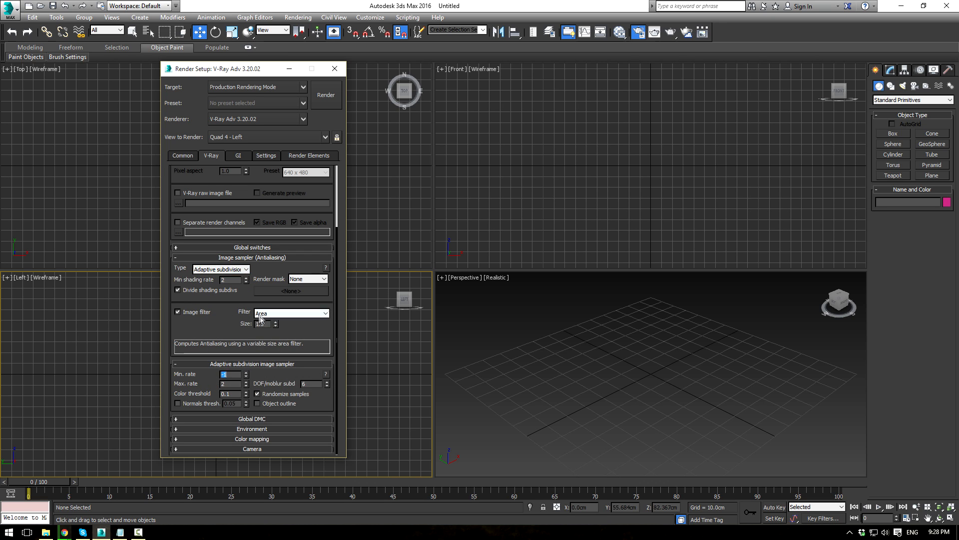
left_click(264, 314)
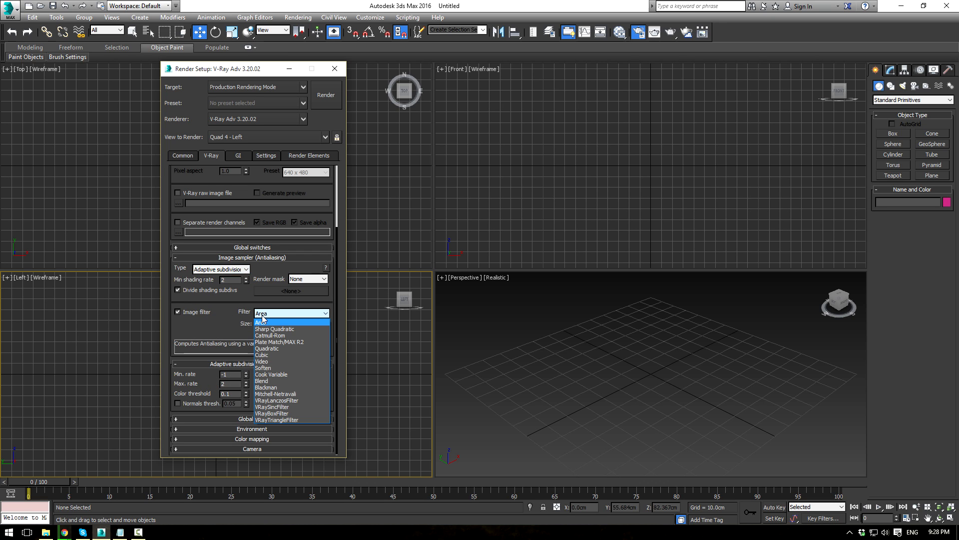
left_click(297, 394)
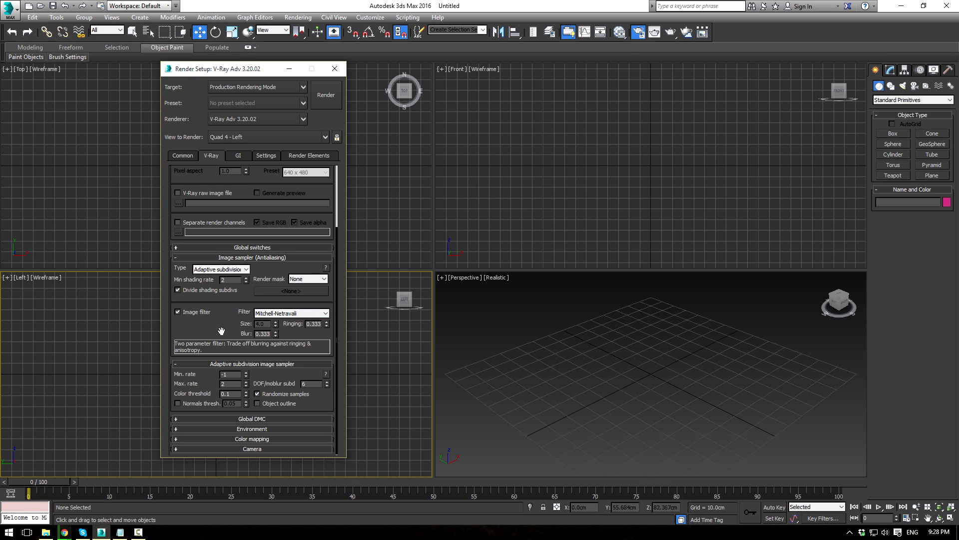
left_click(242, 417)
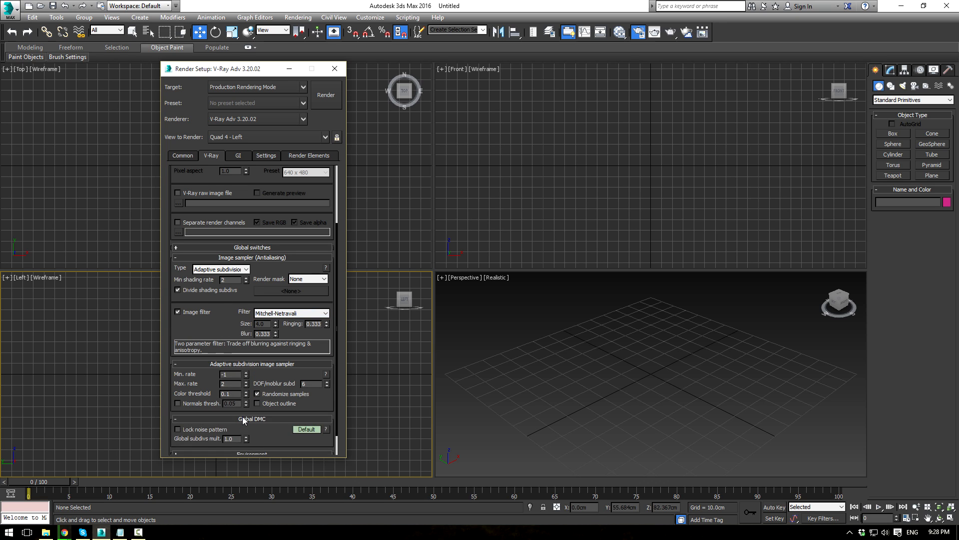
left_click(240, 429)
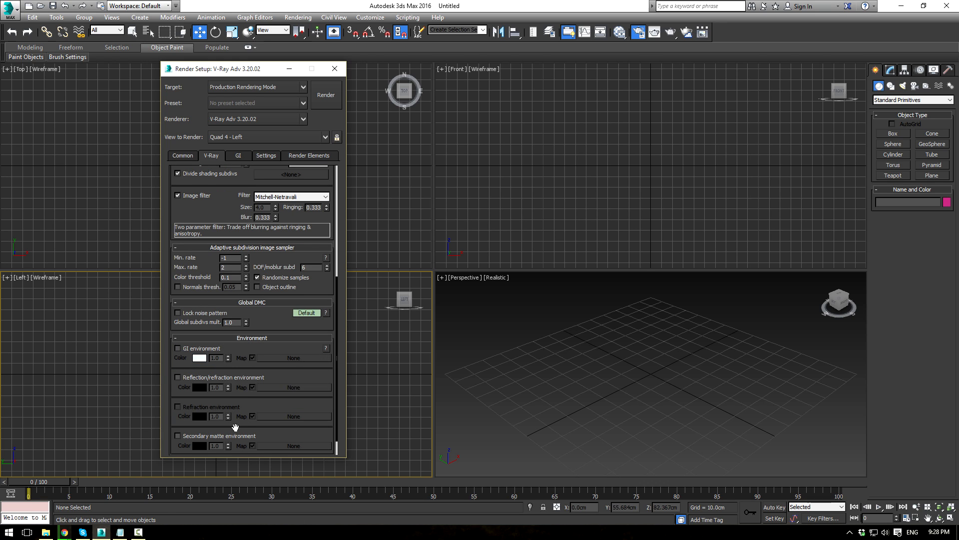
left_click(233, 247)
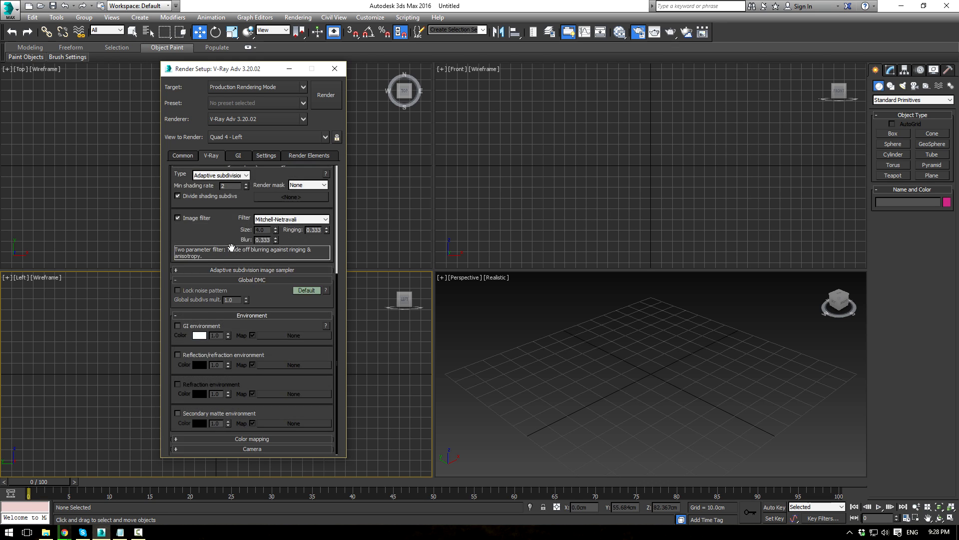
left_click(334, 69)
left_click(506, 330)
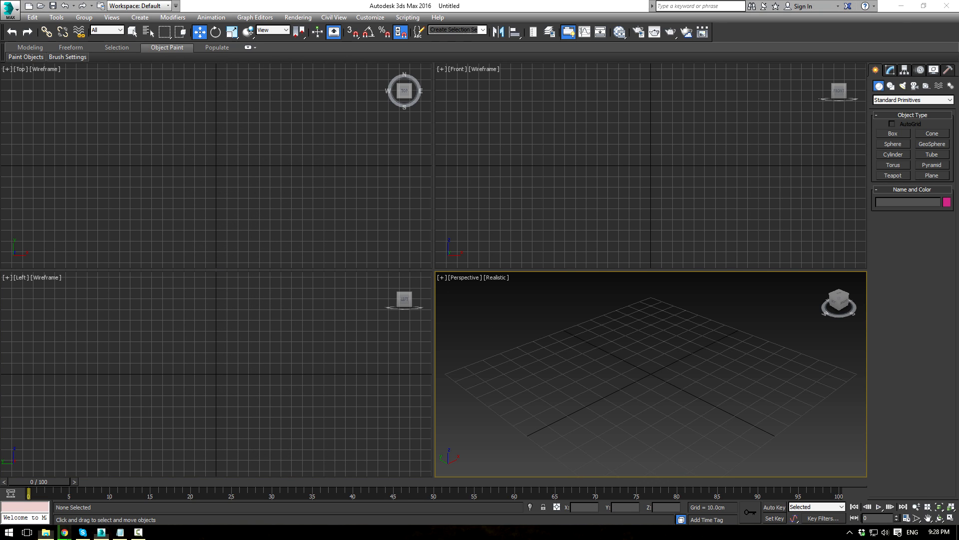
Step: View the Doorway reference image in Photos, then move the viewer and folder windows aside
left_click(45, 531)
left_click(334, 187)
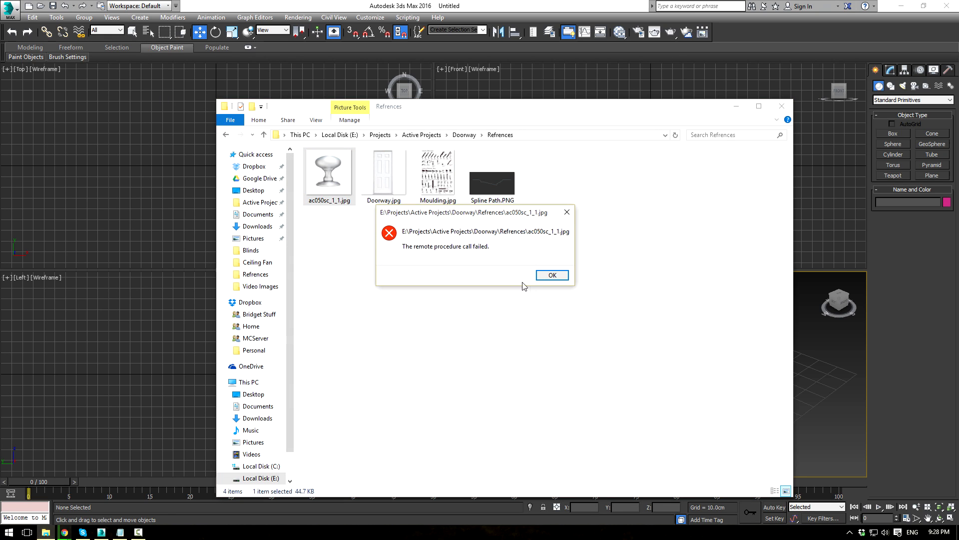
left_click(550, 278)
double_click(384, 175)
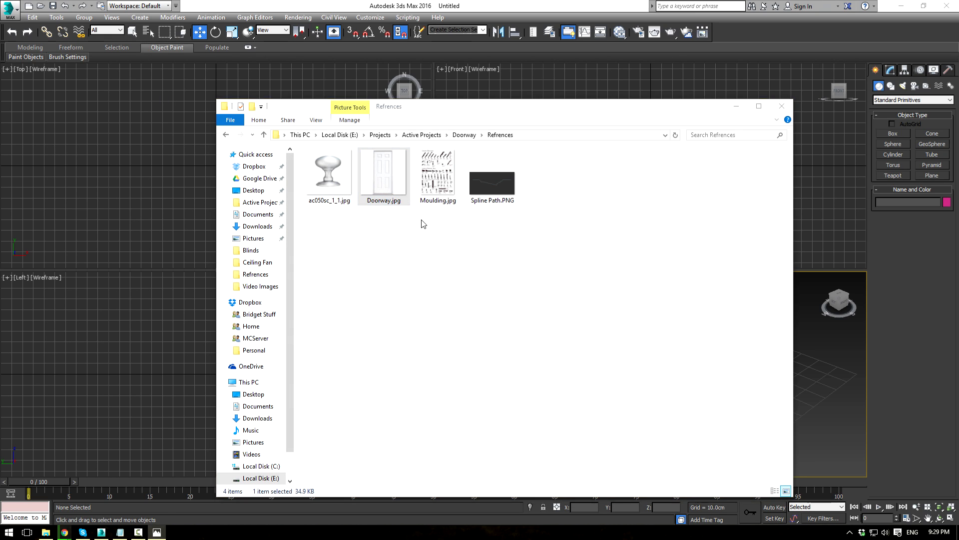
left_click_drag(0, 131, 444, 134)
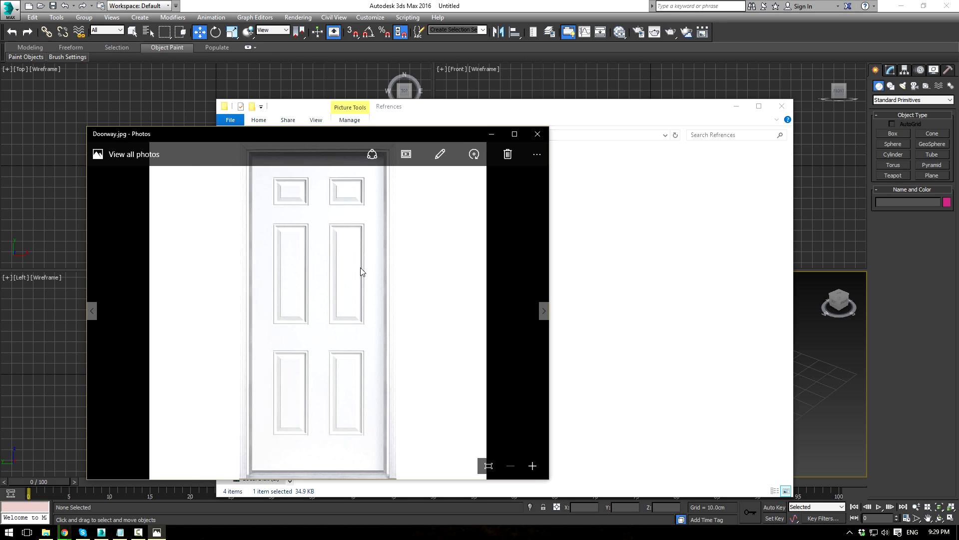
scroll(360, 268, "down", 1)
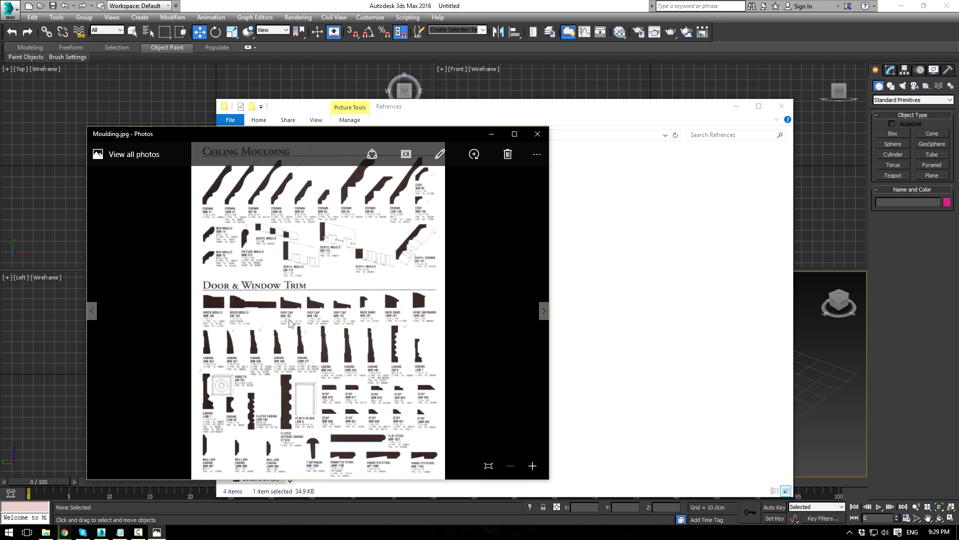
scroll(348, 322, "down", 1)
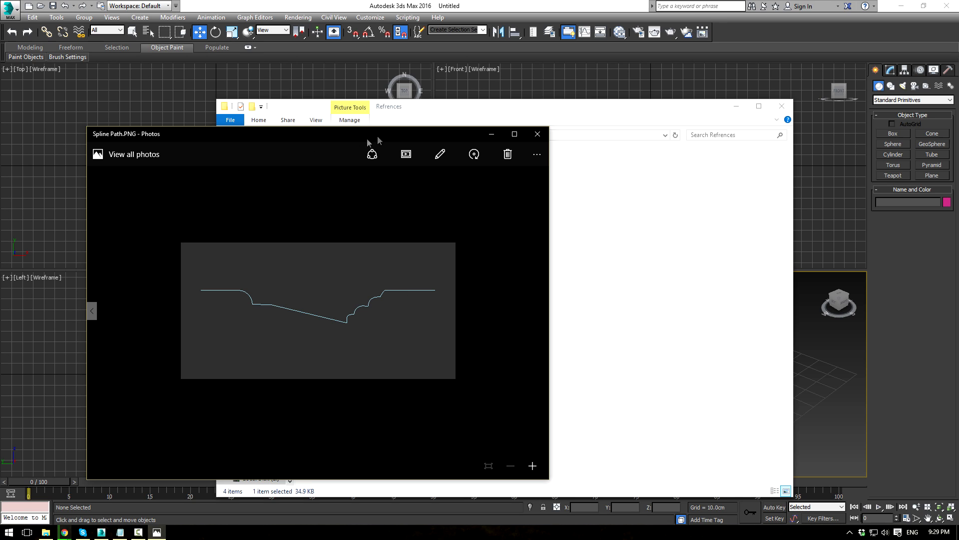
left_click_drag(388, 137, 344, 130)
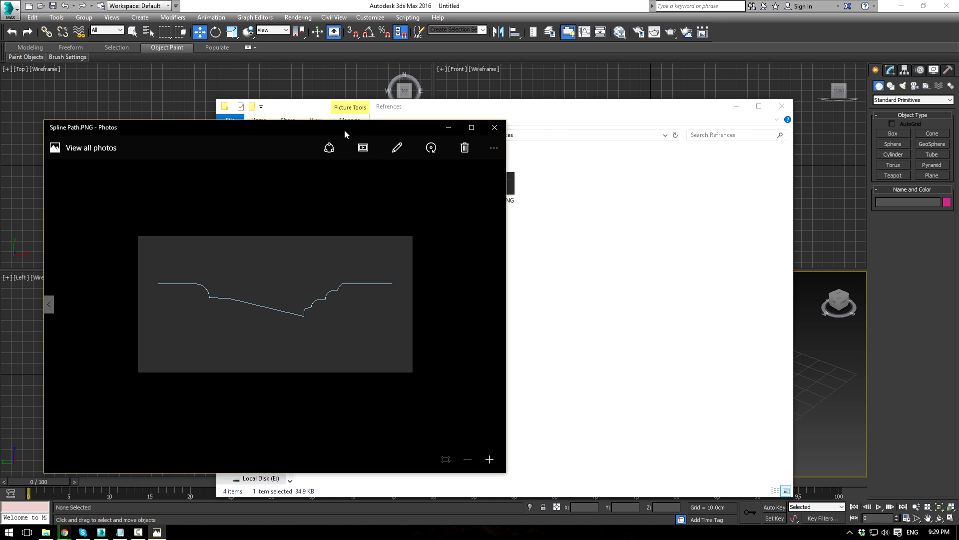
left_click(494, 129)
left_click_drag(497, 111, 0, 80)
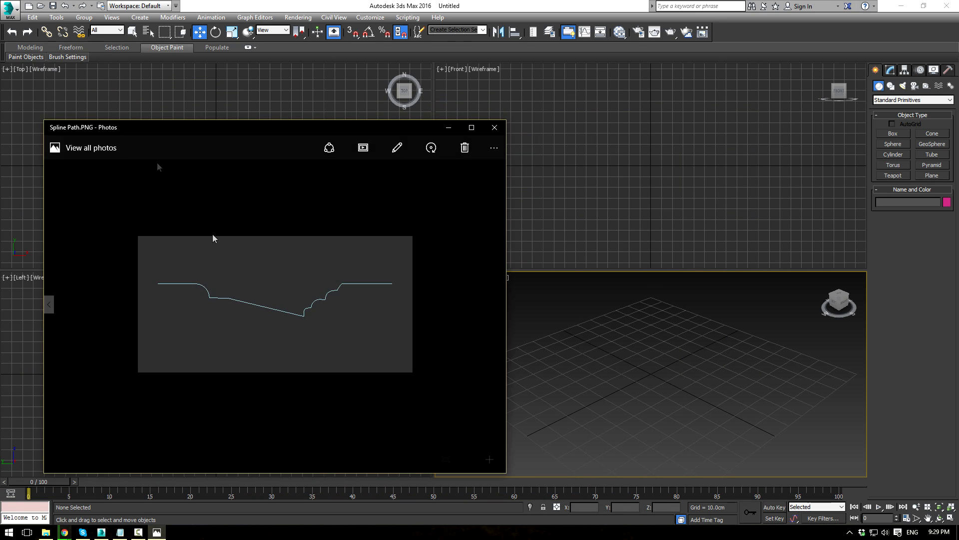
Step: Check Spline Path.PNG's file info (550 x 273) and move the viewer to the other screen
right_click(256, 267)
left_click(285, 188)
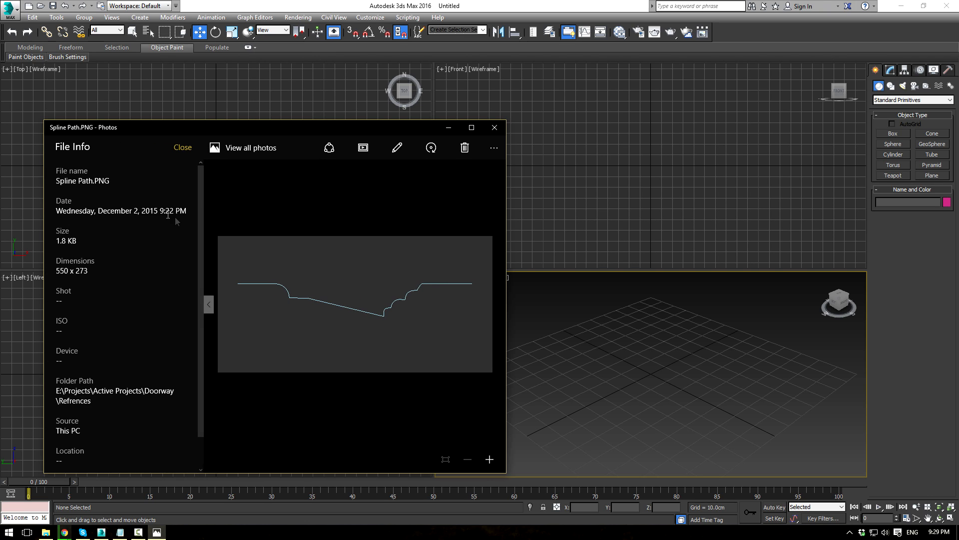
left_click_drag(207, 126, 0, 125)
Step: Draw a plane in the Front viewport with 1 length and 1 width segment
left_click(930, 173)
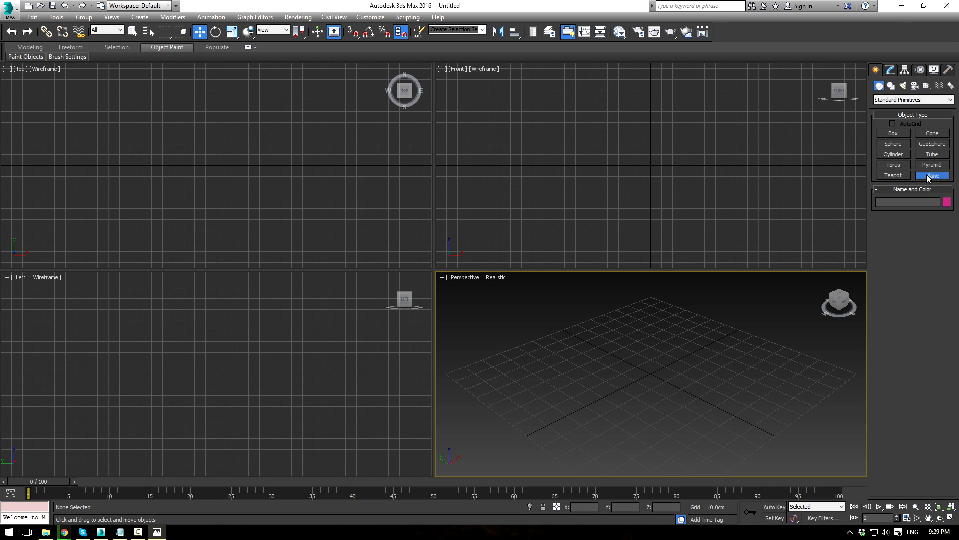
left_click_drag(492, 116, 596, 178)
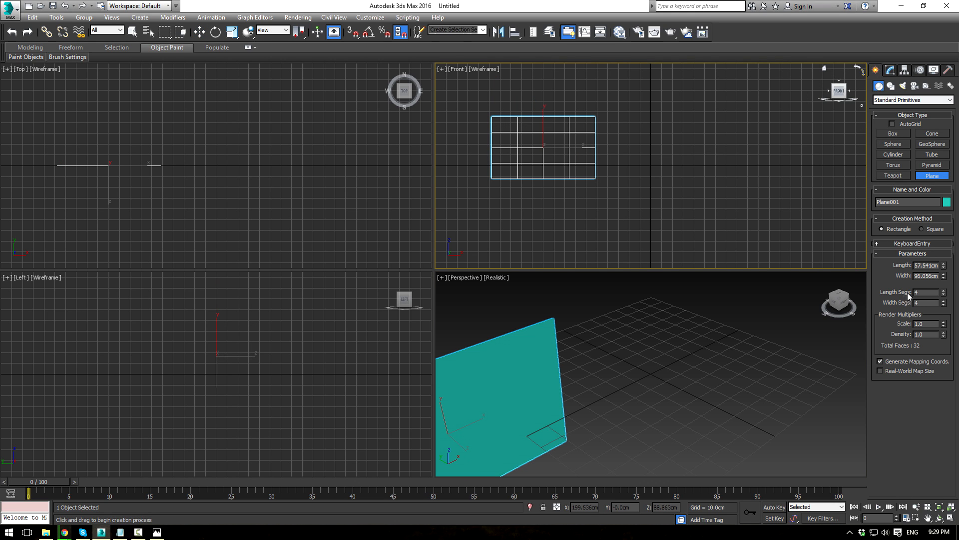
left_click_drag(944, 294, 946, 310)
left_click(944, 305)
double_click(944, 305)
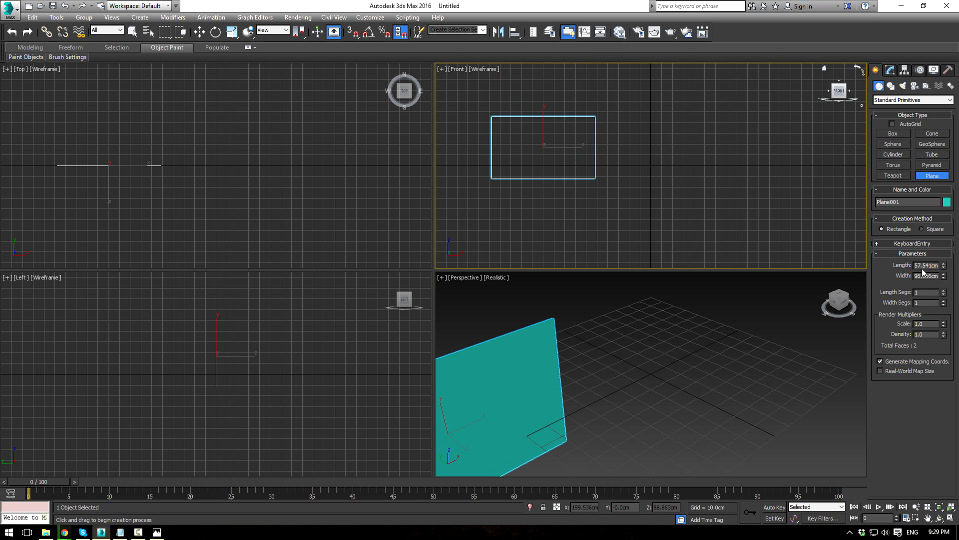
Step: Set the plane's length to 273 cm and width to 550 cm
double_click(921, 265)
type("550")
key("Tab")
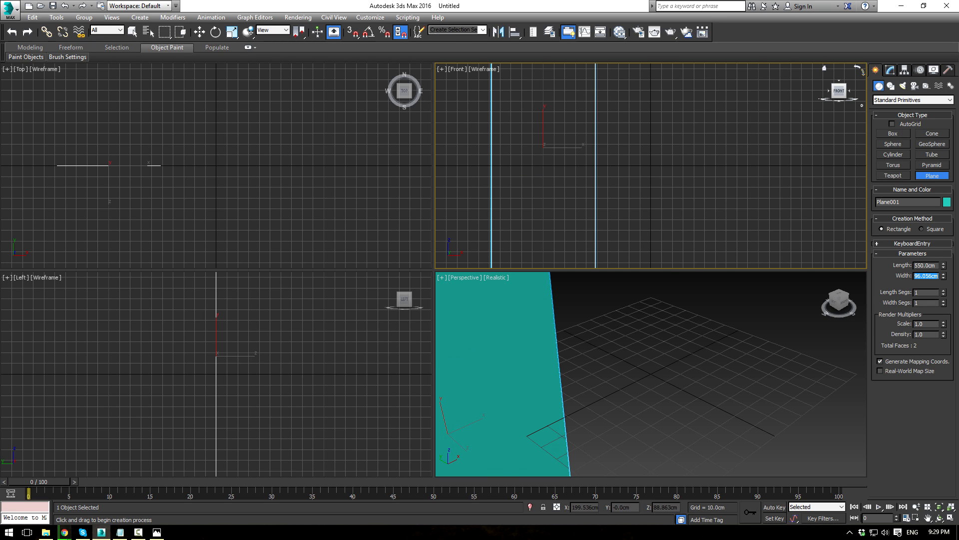
type("273")
key("Return")
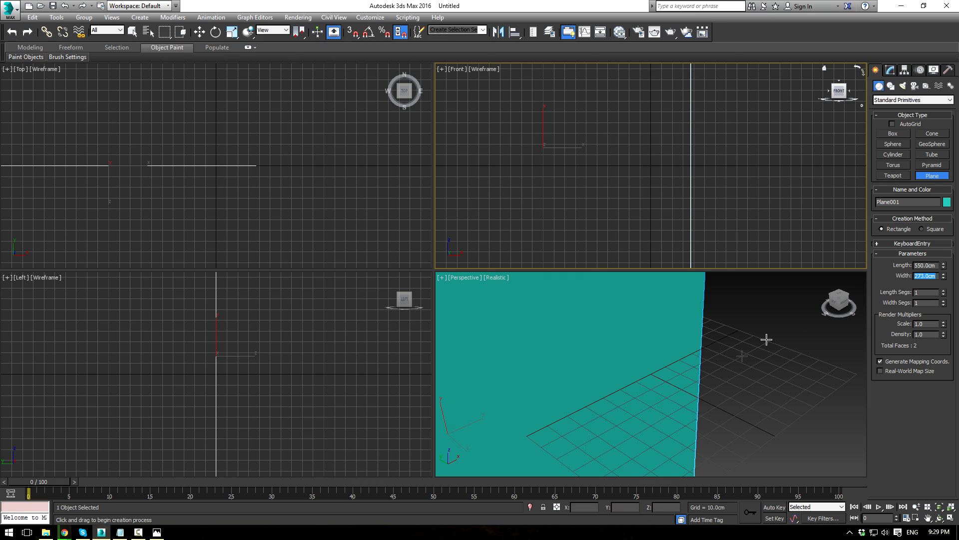
scroll(701, 361, "down", 5)
scroll(701, 361, "down", 4)
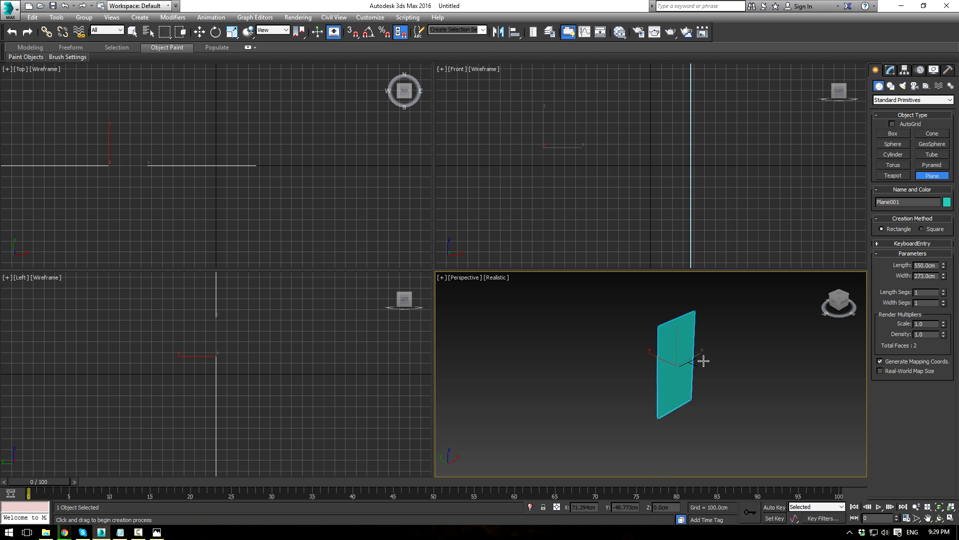
double_click(938, 265)
type("27")
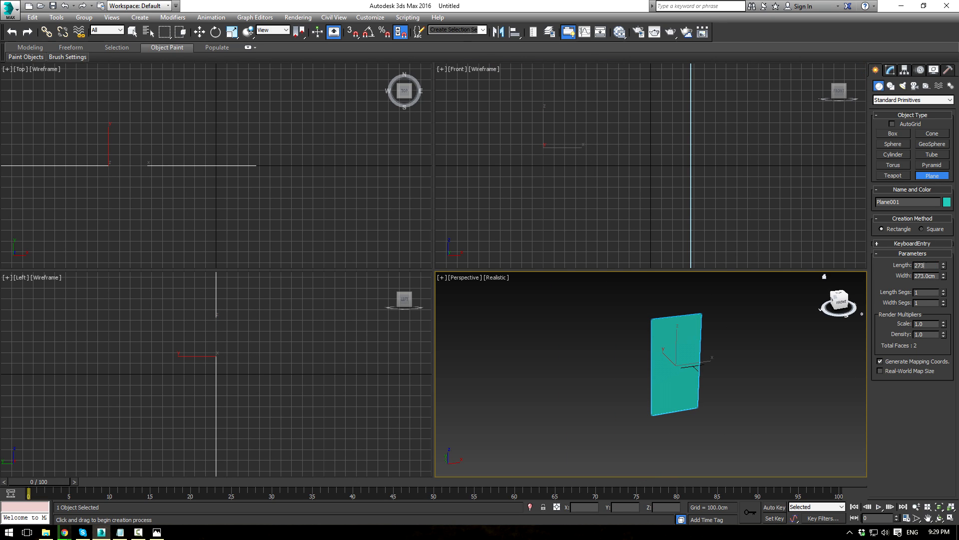
type("3")
key("Tab")
type("550")
key("Return")
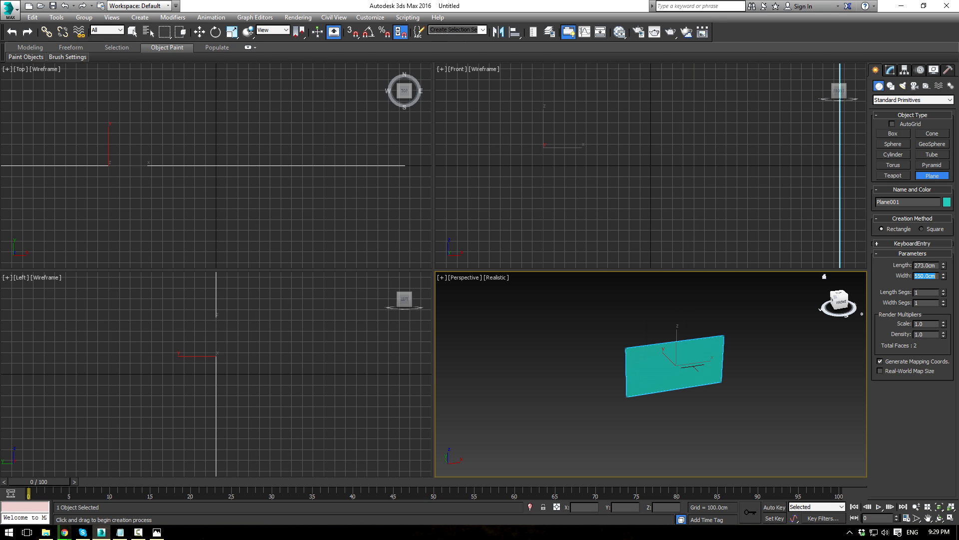
key("m")
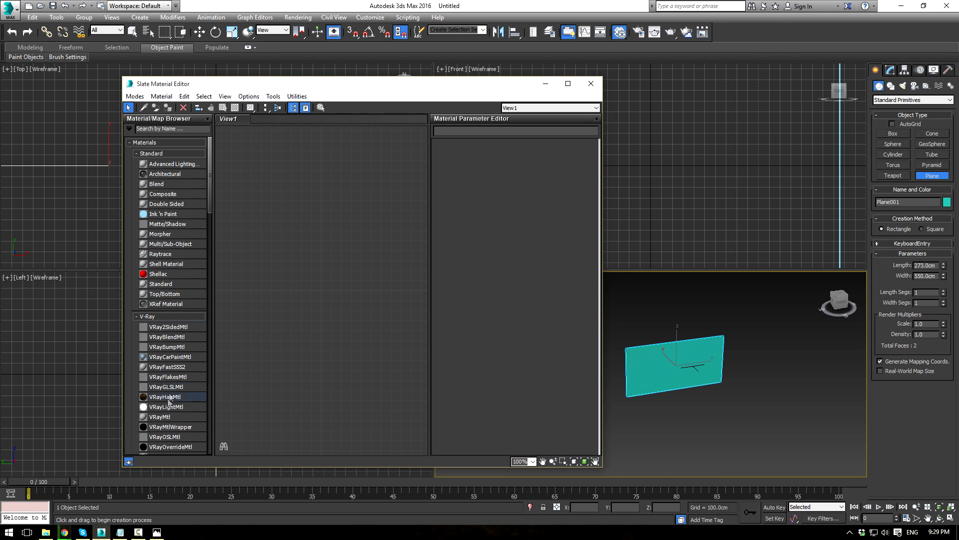
Step: Create a VRayMtl with Spline Path.PNG as its diffuse bitmap, shown shaded in the viewport
left_click_drag(160, 417, 284, 221)
mouse_move(309, 223)
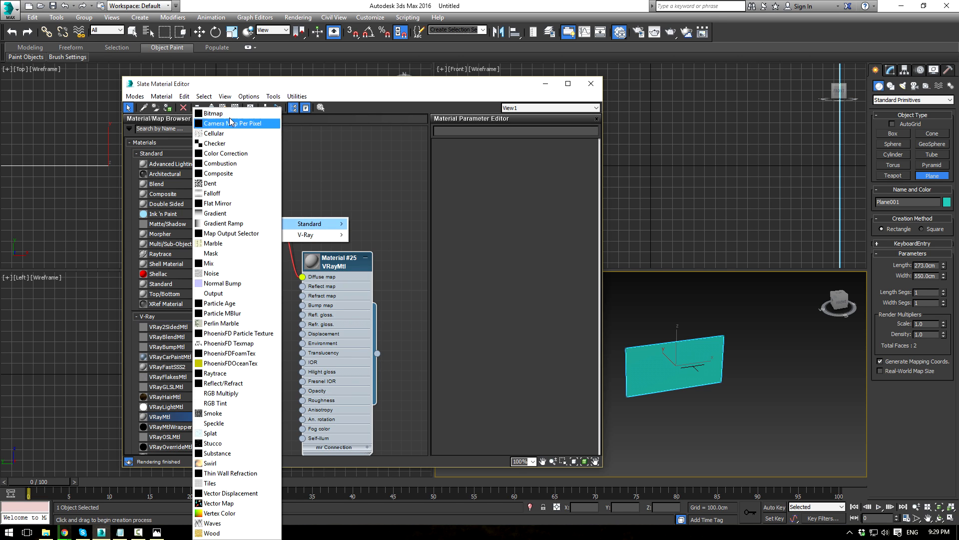
left_click(213, 114)
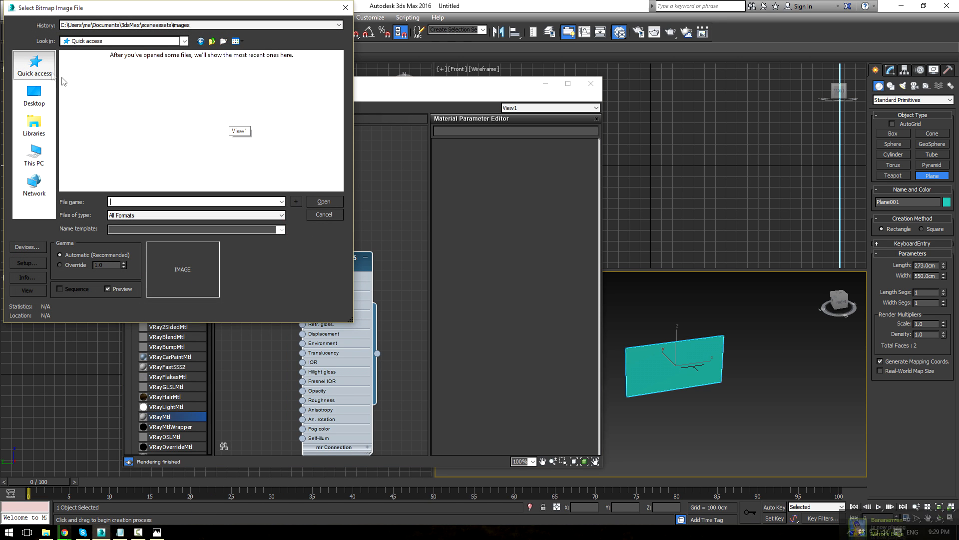
double_click(214, 105)
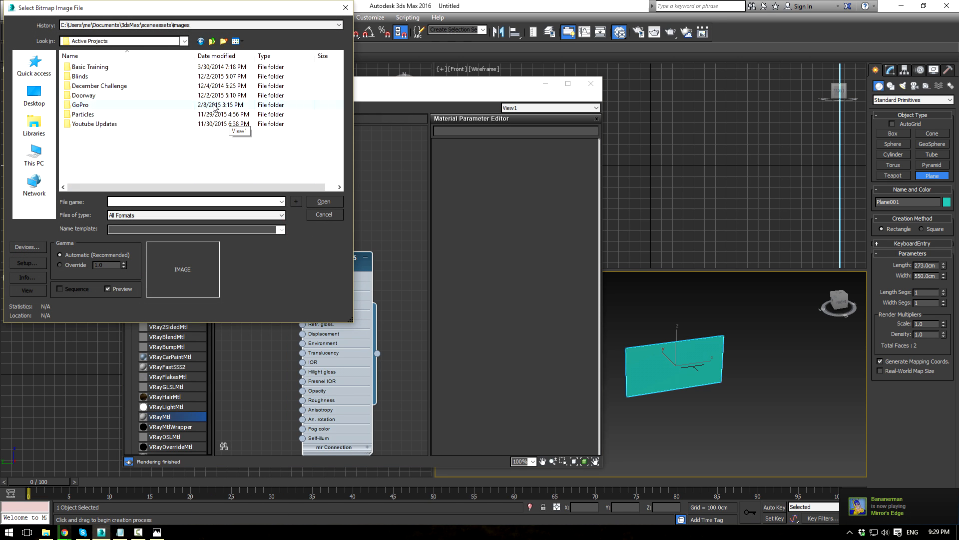
double_click(85, 95)
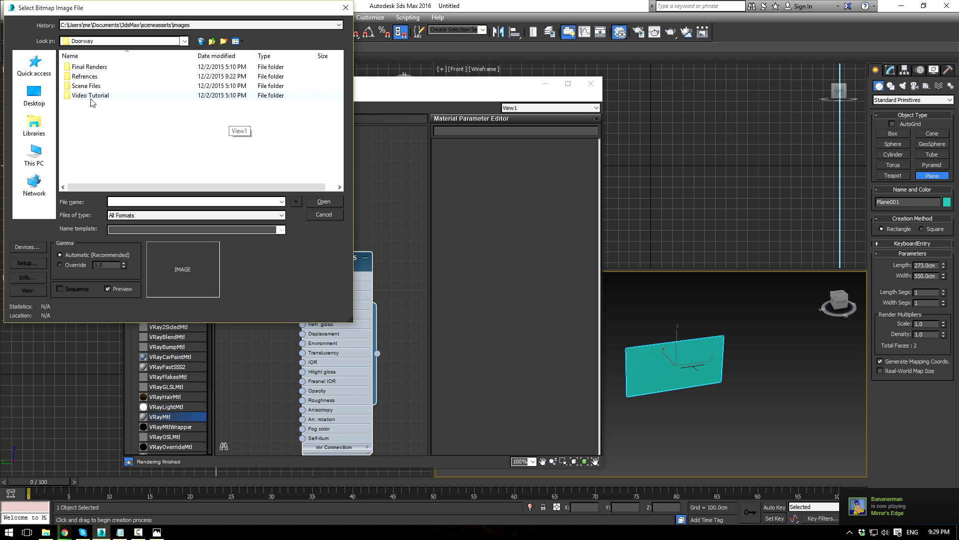
double_click(106, 77)
left_click(225, 90)
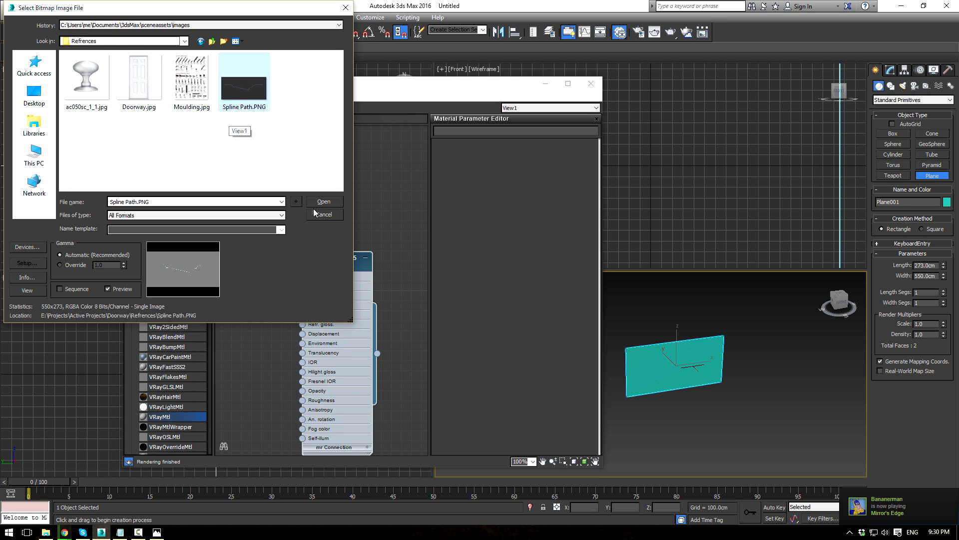
left_click(324, 201)
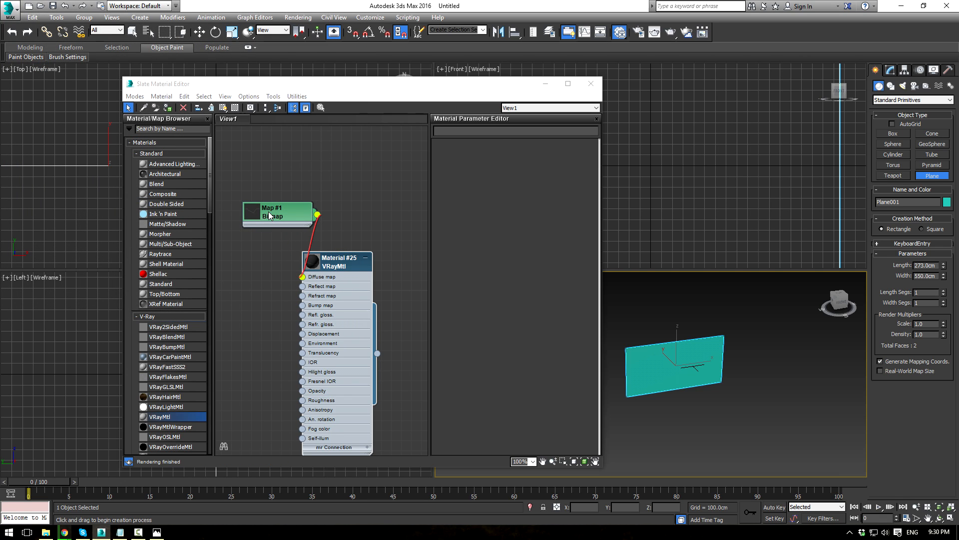
double_click(269, 216)
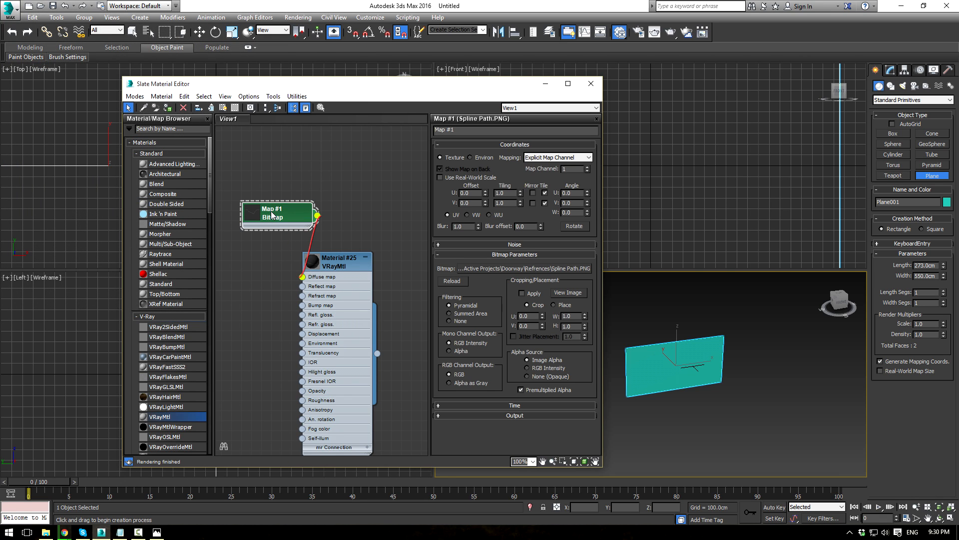
left_click(222, 111)
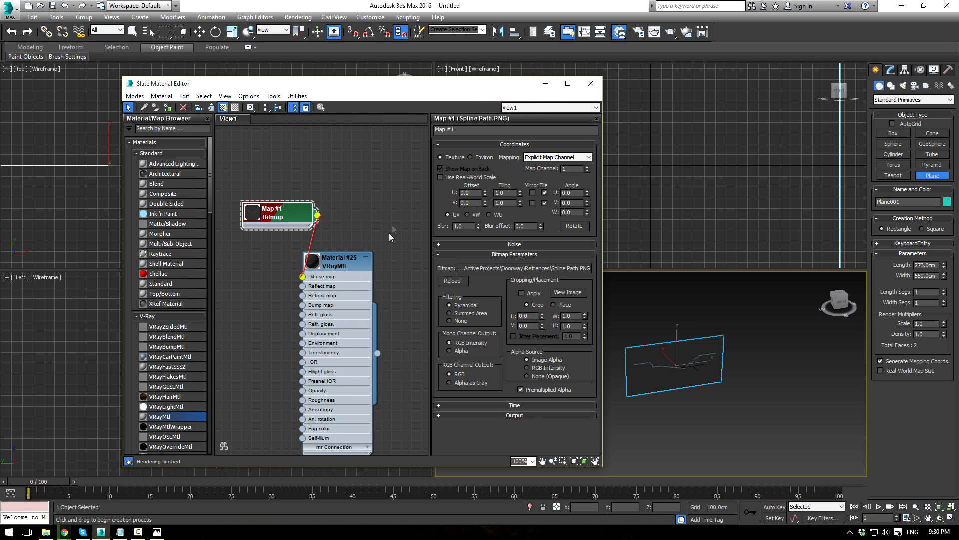
key("super+e")
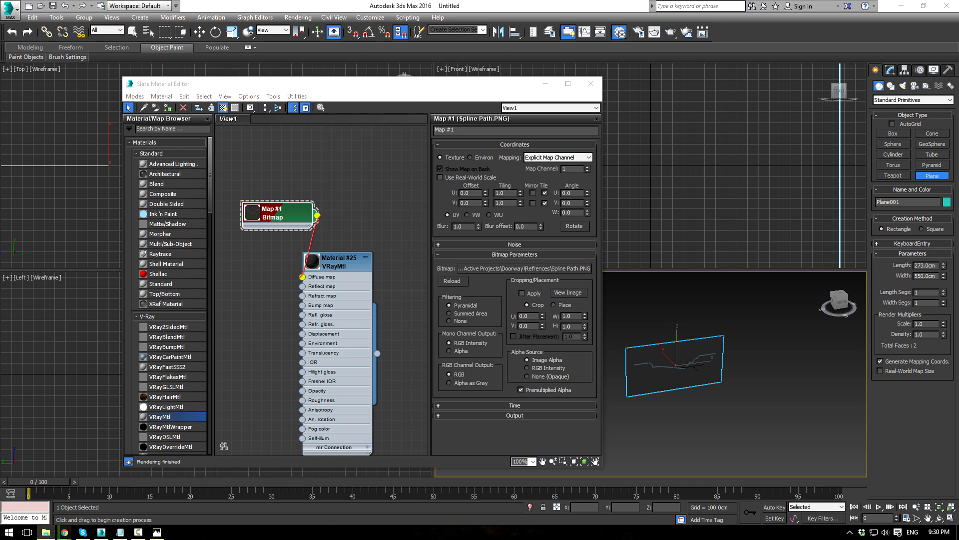
key("alt+Tab")
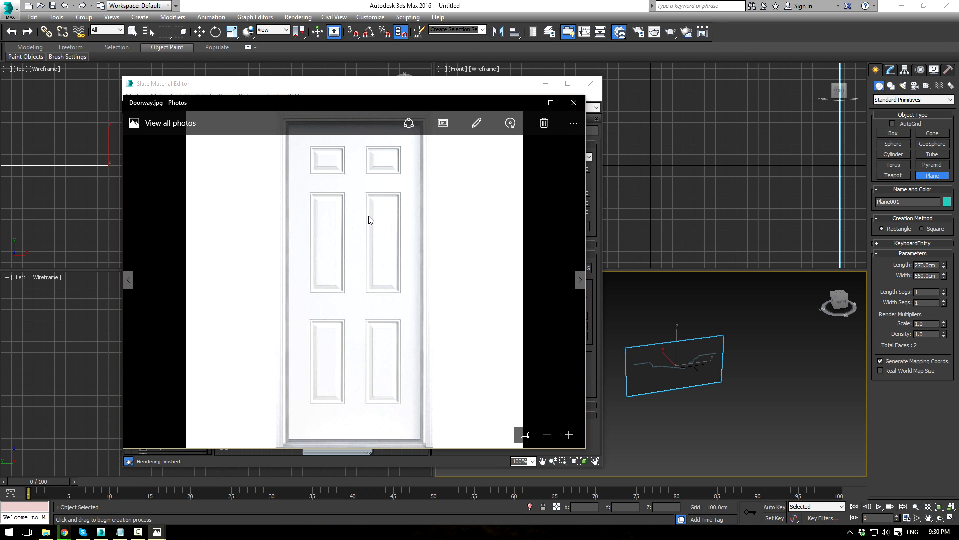
Step: Check Doorway.jpg's file info (1000 x 1000) and move the Slate Material Editor aside
right_click(368, 217)
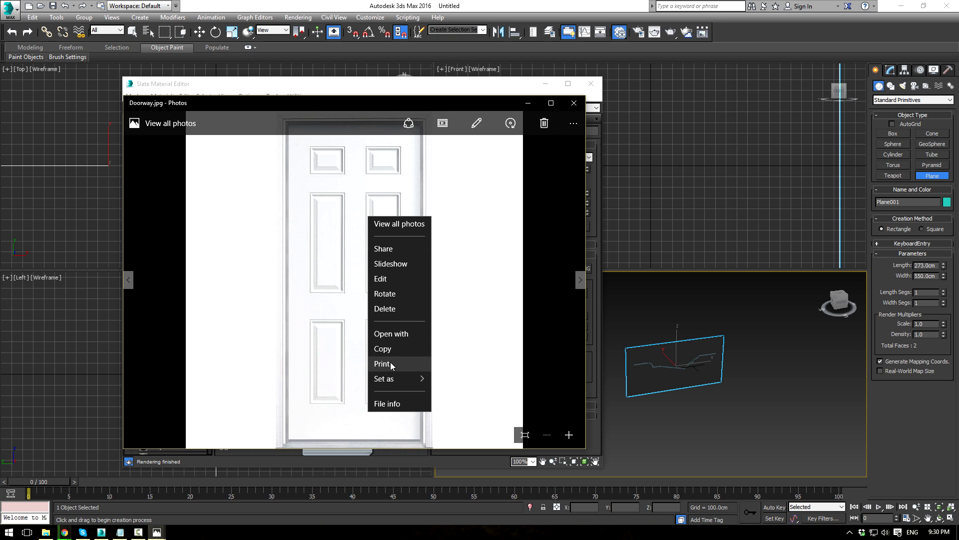
left_click(386, 403)
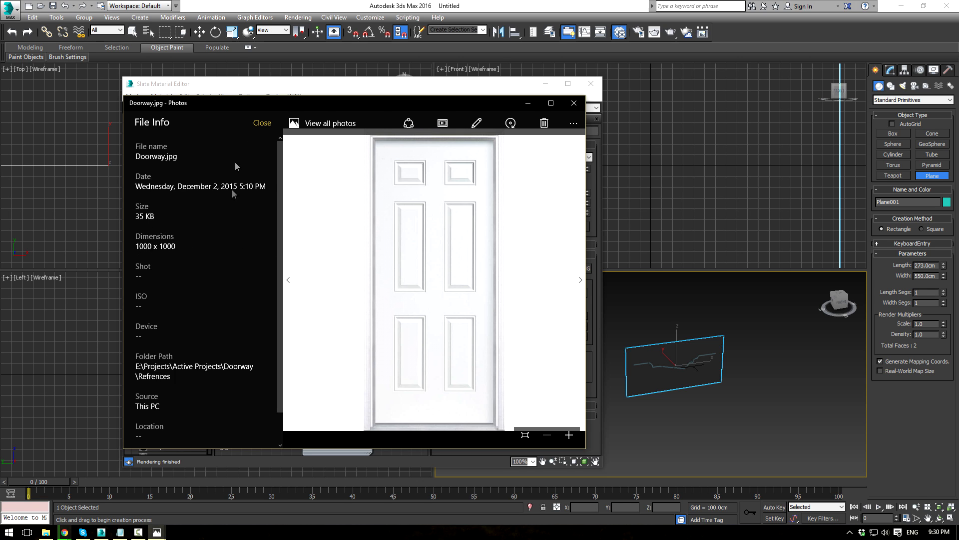
left_click_drag(383, 85, 0, 93)
Step: Draw a second plane beside the first in the Front viewport
middle_click_drag(562, 305, 477, 274)
scroll(477, 273, "down", 3)
scroll(623, 133, "down", 5)
middle_click_drag(623, 144, 530, 130)
mouse_move(658, 134)
middle_mouse_down()
mouse_move(629, 136)
mouse_move(676, 138)
middle_mouse_up()
left_click_drag(605, 101, 755, 231)
Step: Set Plane002's length and width to 1000 cm each
left_click(890, 71)
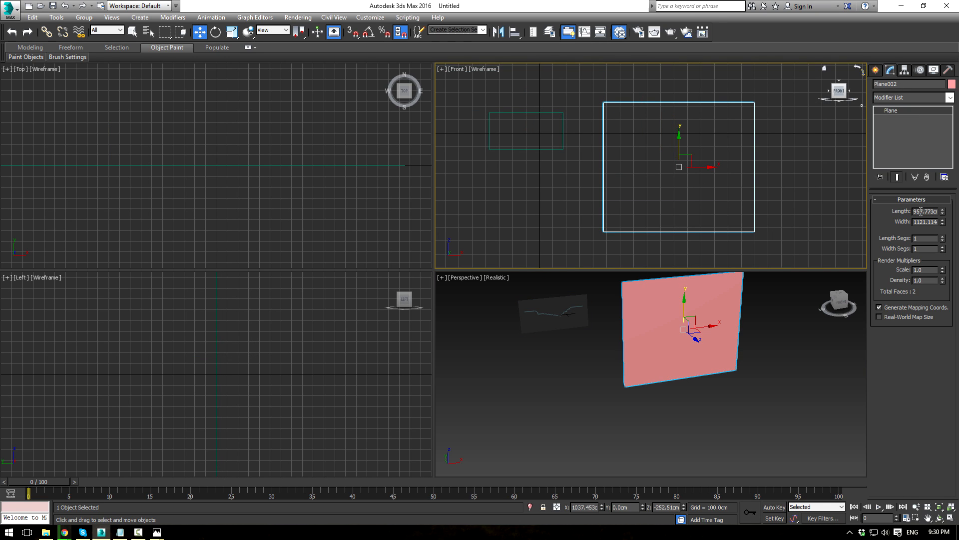
type("1000")
key("Tab")
type("1000")
key("Return")
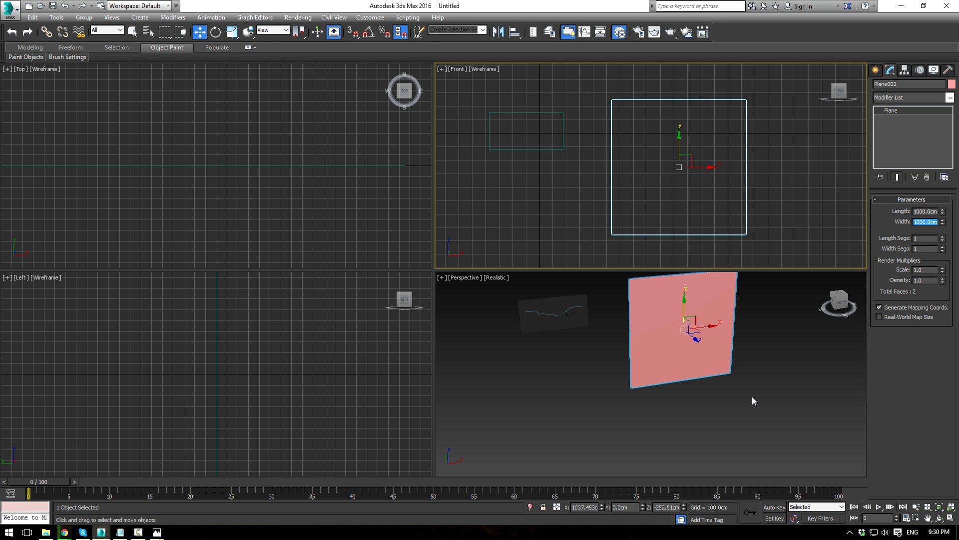
right_click(540, 320)
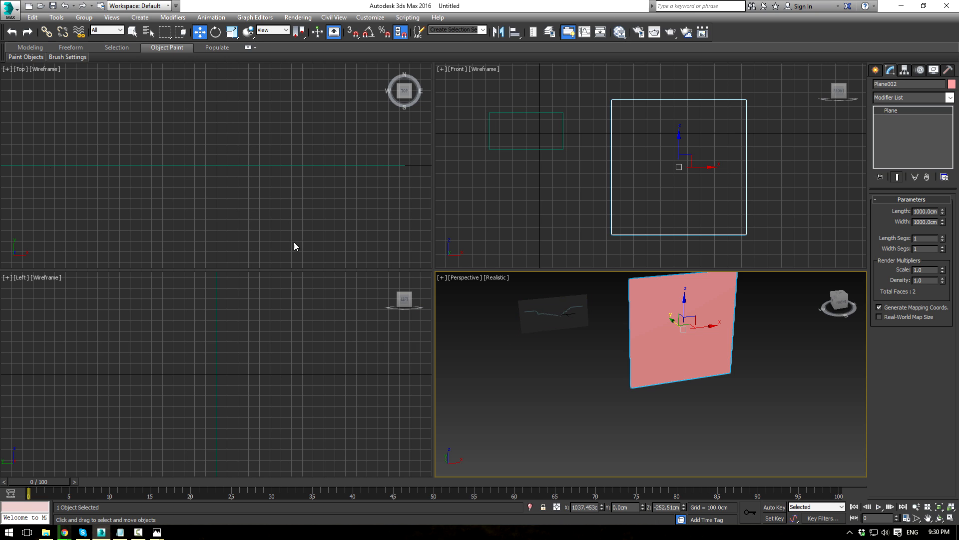
Step: Add a second VRayMtl with Doorway.jpg as diffuse map, show it in viewport, close the editor
key("m")
middle_click_drag(368, 251, 270, 284)
scroll(322, 196, "down", 3)
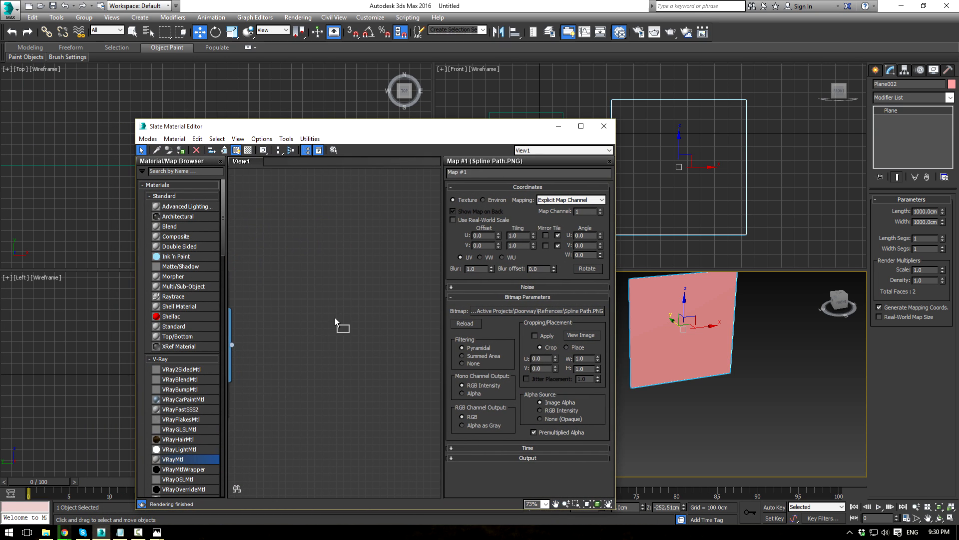
left_click_drag(335, 321, 322, 330)
left_click_drag(286, 290, 288, 291)
mouse_move(300, 297)
left_click(226, 115)
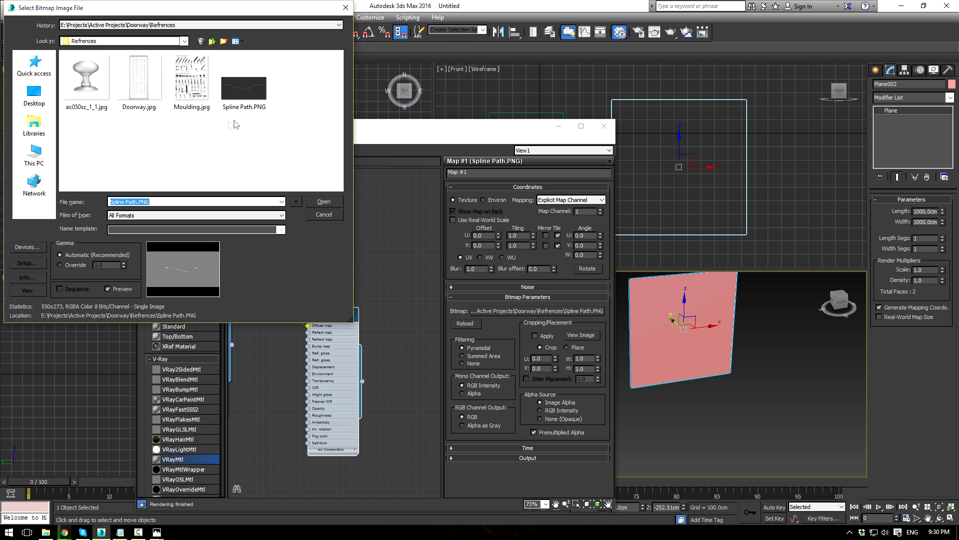
left_click(139, 80)
left_click(322, 202)
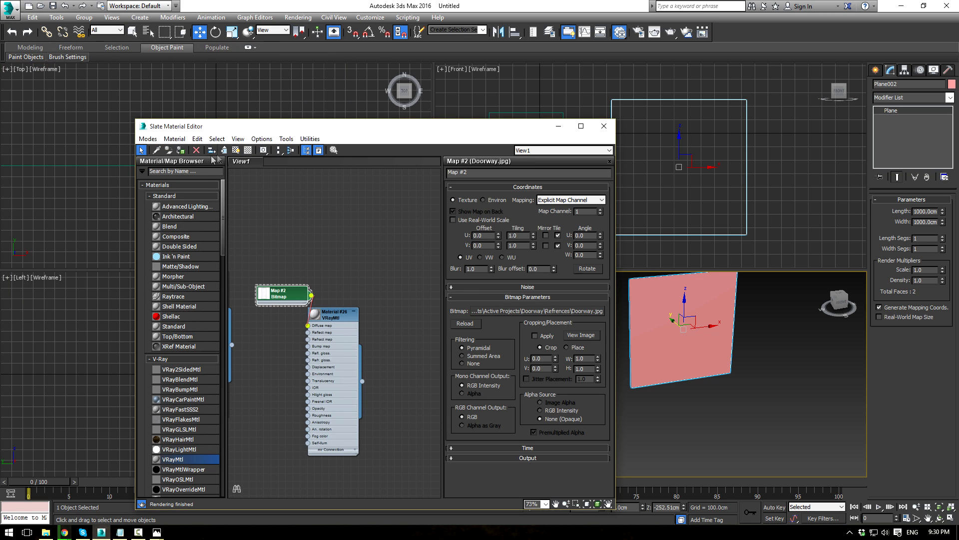
left_click(235, 151)
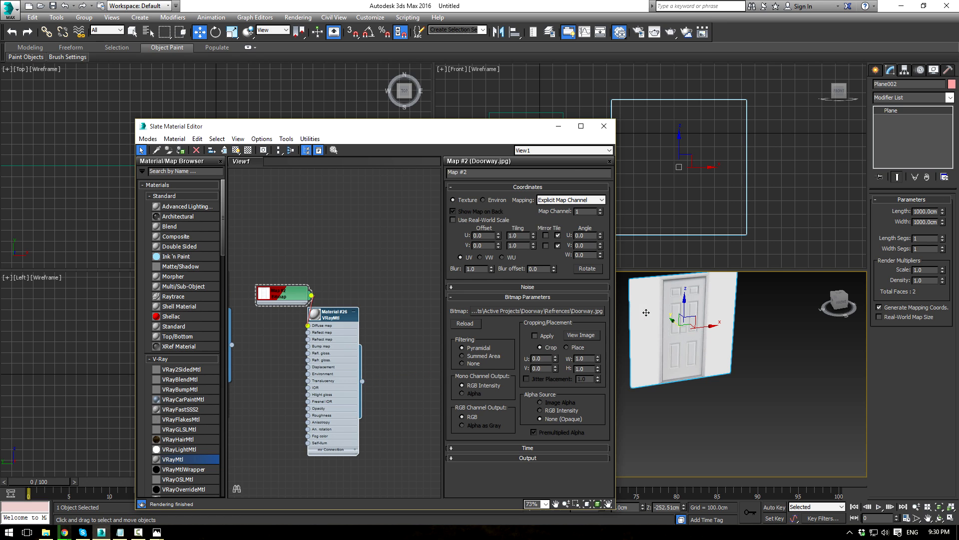
left_click(604, 126)
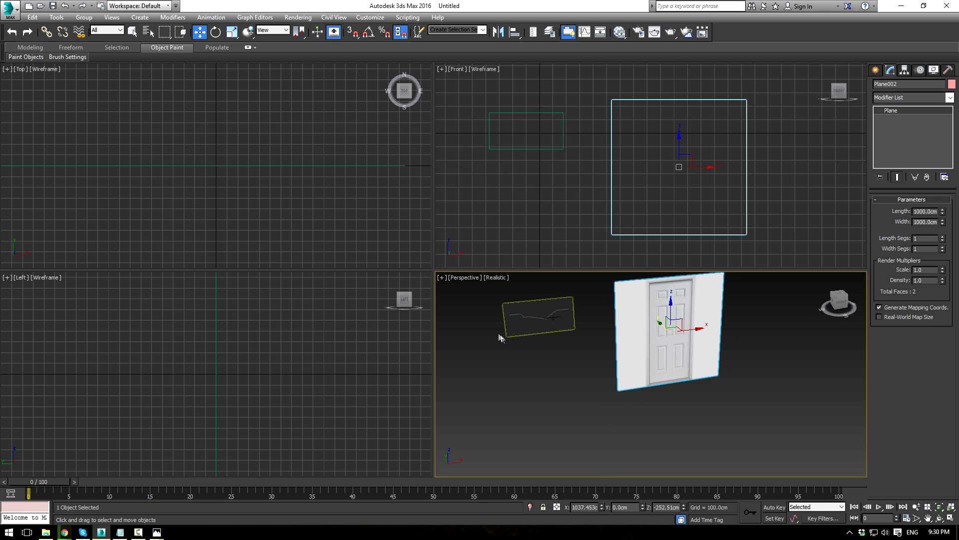
Step: Draw a thin box to the right of the door in the Front viewport
middle_click_drag(526, 364, 503, 346, "alt")
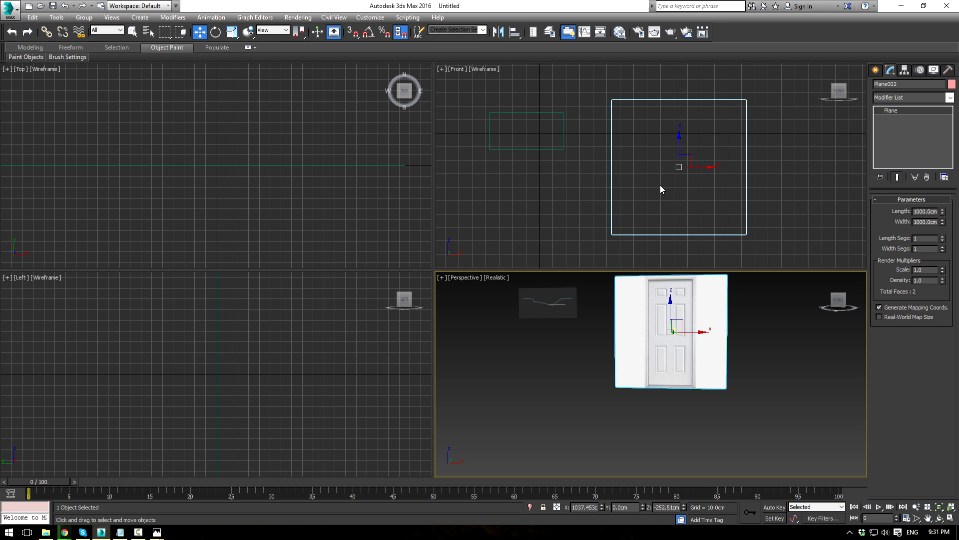
left_click(875, 71)
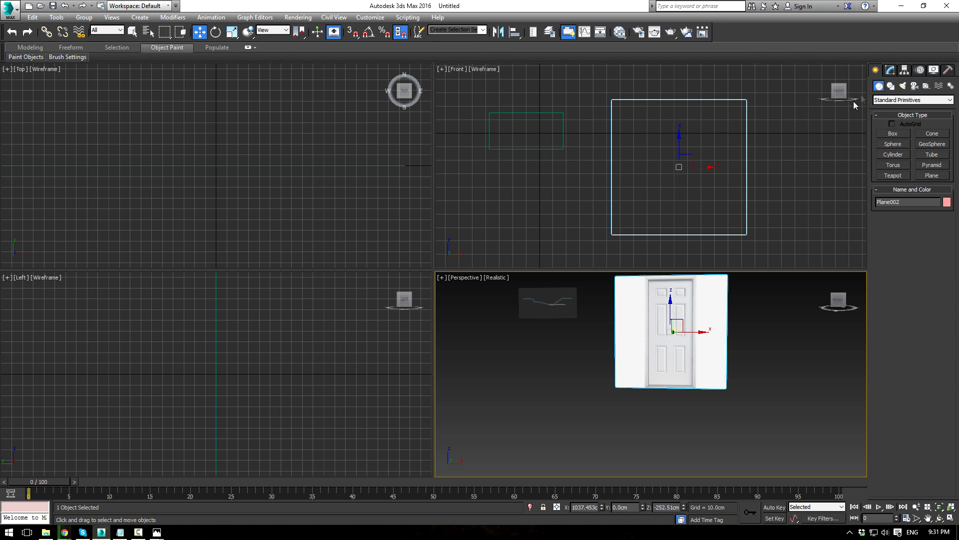
left_click(892, 133)
middle_click(706, 168)
key("F3")
middle_click_drag(699, 169, 679, 157)
scroll(679, 158, "up", 2)
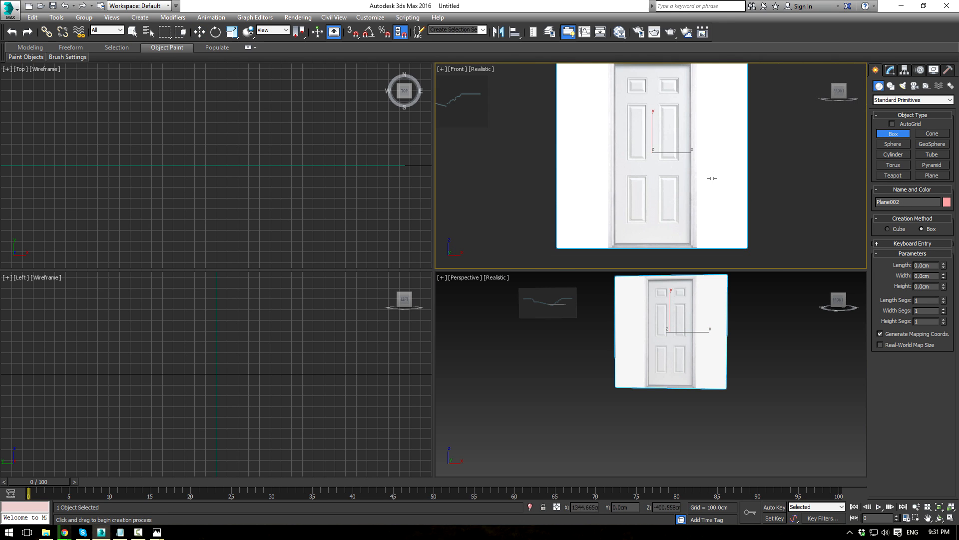
scroll(712, 176, "down", 2)
left_click_drag(702, 116, 698, 242)
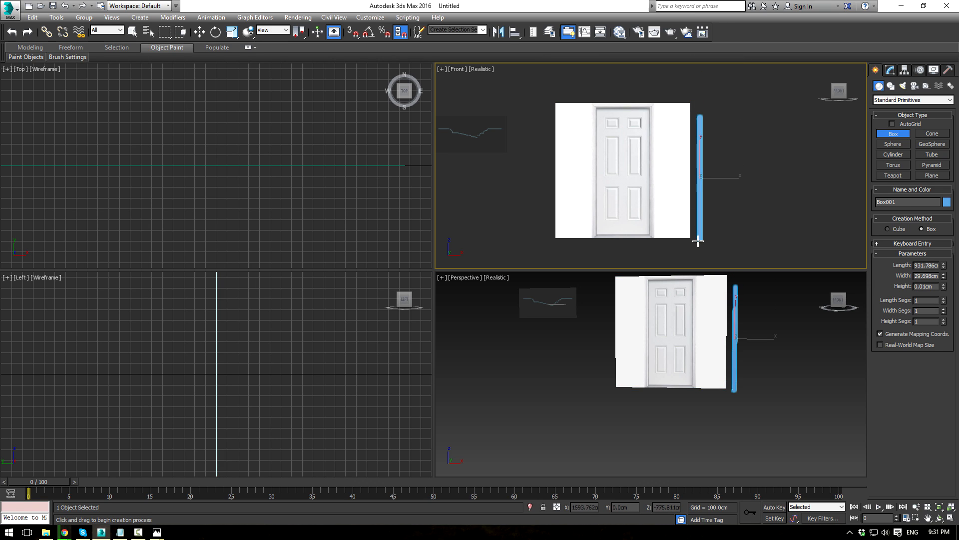
Step: Set the box's length to 20 and finish creating boxes
left_click(698, 236)
left_click(924, 254)
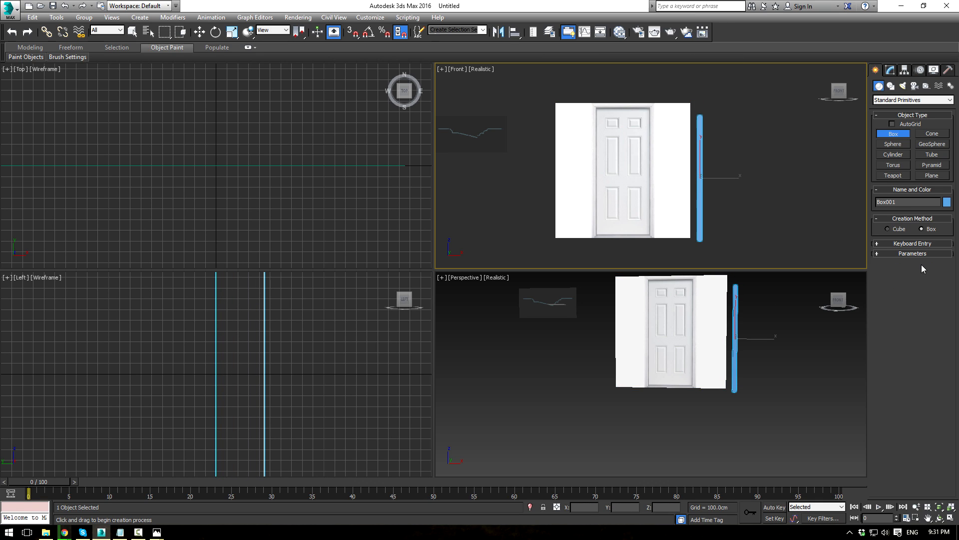
left_click(905, 255)
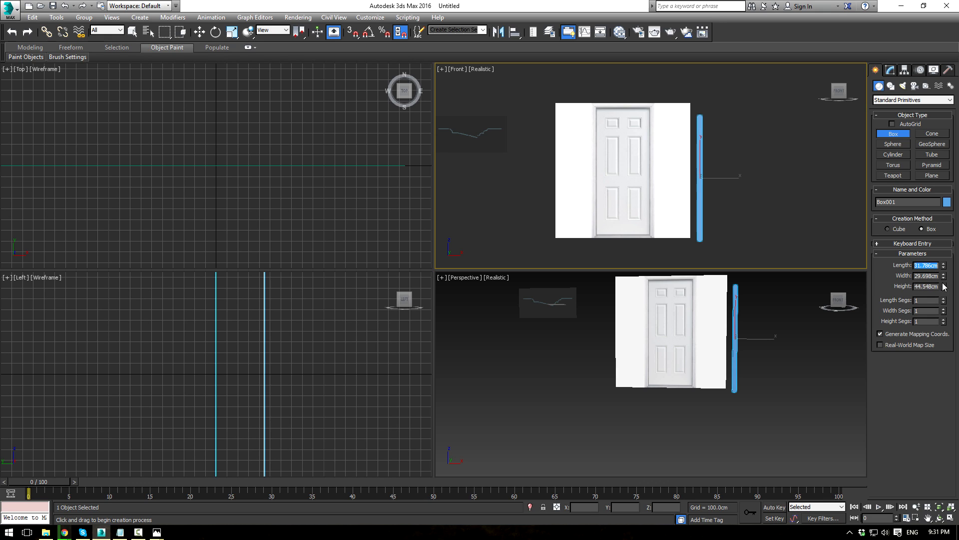
type("204")
key("Return")
right_click(773, 187)
left_click(733, 152)
Step: Scale the door reference plane down to about a quarter and move it beside the blue box
left_click(624, 170)
key("r")
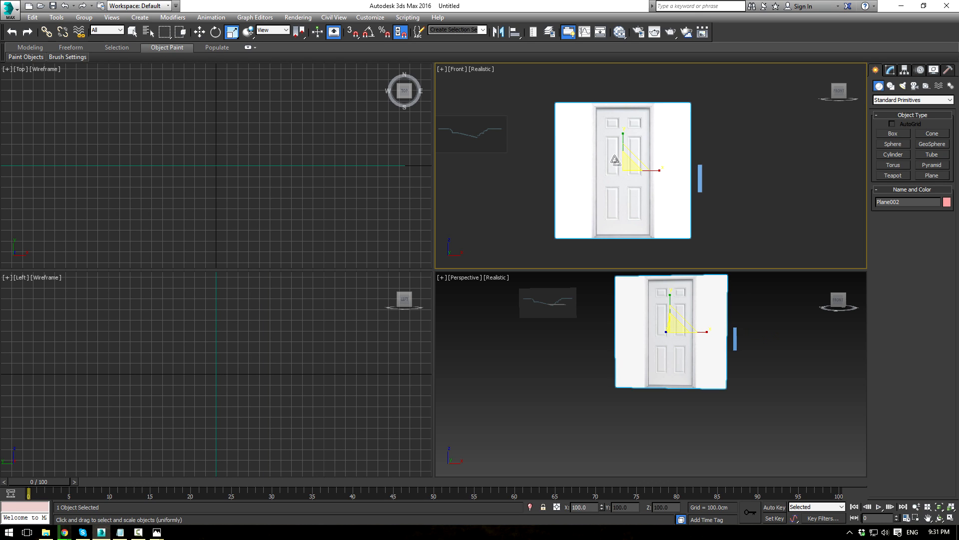
left_click_drag(626, 168, 627, 208)
middle_click_drag(628, 208, 575, 185)
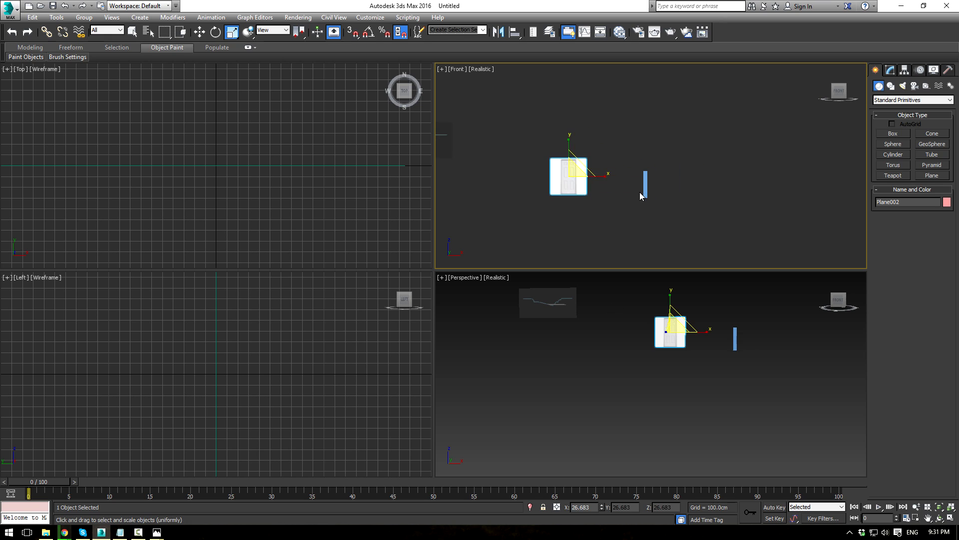
scroll(600, 182, "up", 4)
key("w")
left_click_drag(516, 153, 628, 204)
scroll(634, 168, "up", 5)
Step: Maximize the Front viewport and refine the door plane's position behind the blue box
key("r")
middle_click_drag(628, 204, 613, 162)
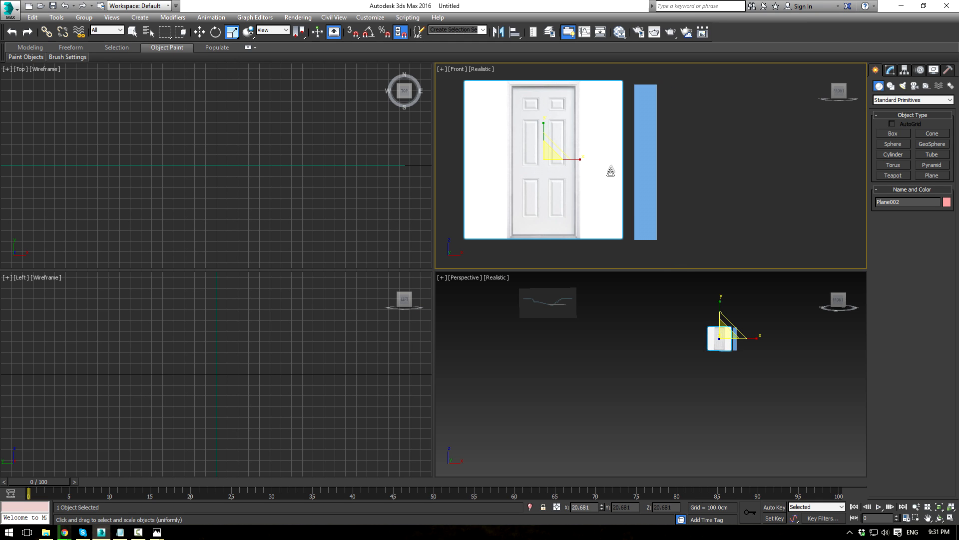
key("alt+w")
middle_click_drag(428, 201, 478, 185)
key("w")
left_click_drag(279, 228, 449, 230)
key("r")
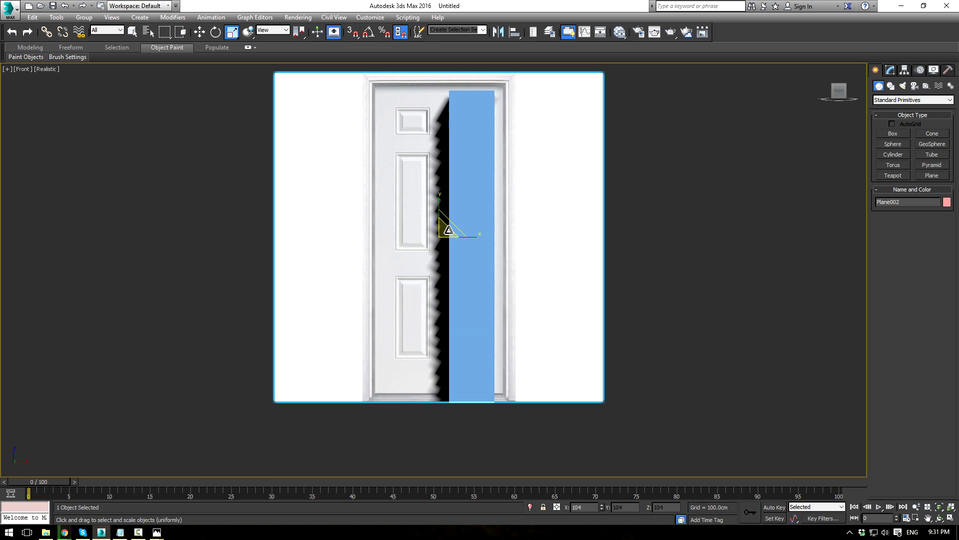
key("w")
left_click_drag(449, 225, 247, 217)
scroll(434, 280, "down", 4)
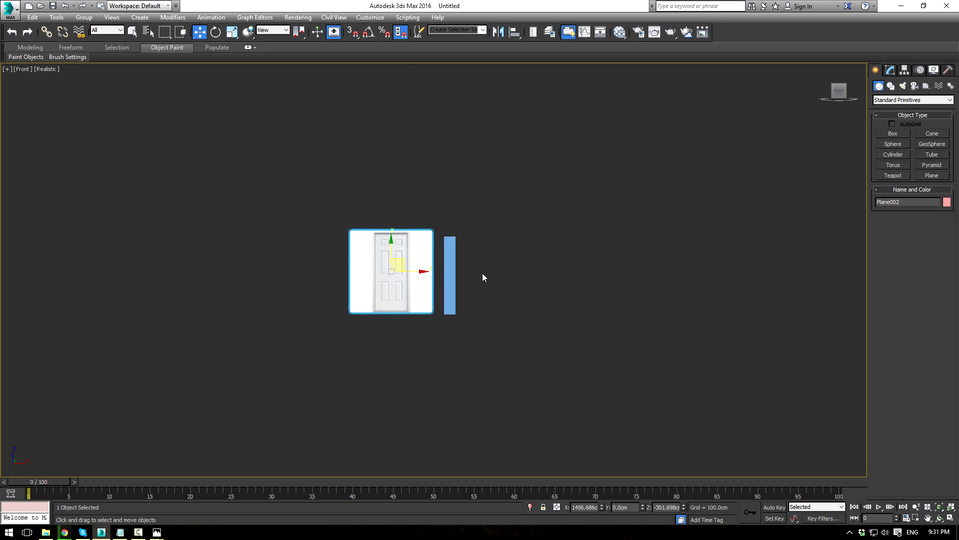
Step: Delete the blue box Box001
left_click(454, 267)
key("Delete")
middle_click_drag(431, 252, 505, 264)
scroll(504, 263, "down", 6)
Step: Move the door plane beside the moulding profile, at X 377.139 cm, Z 31.002 cm
left_click(521, 266)
left_click_drag(526, 255, 461, 234)
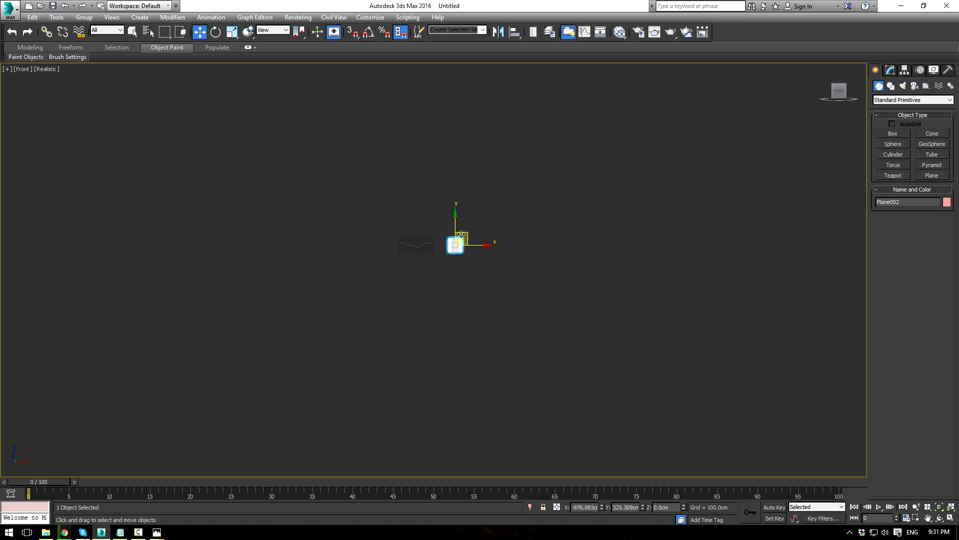
scroll(445, 245, "up", 8)
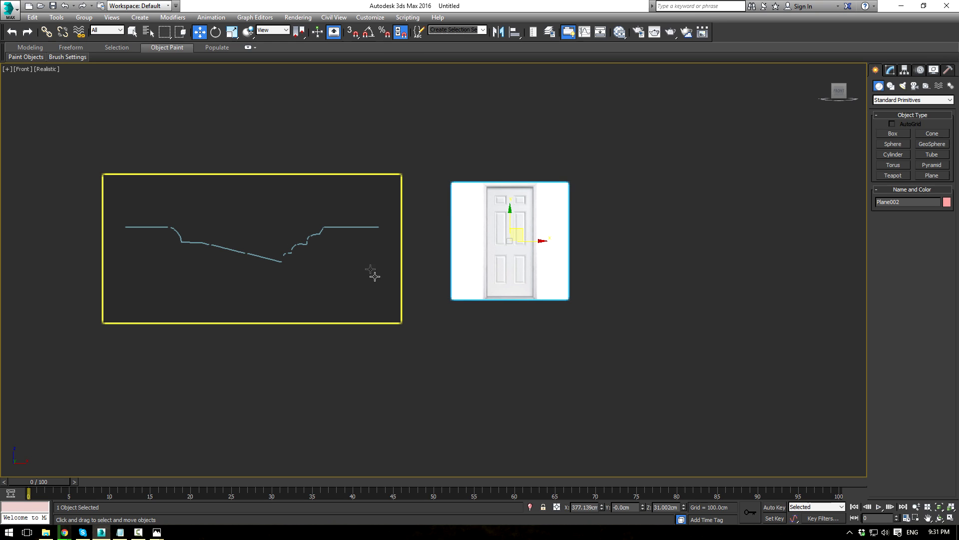
scroll(400, 195, "up", 5)
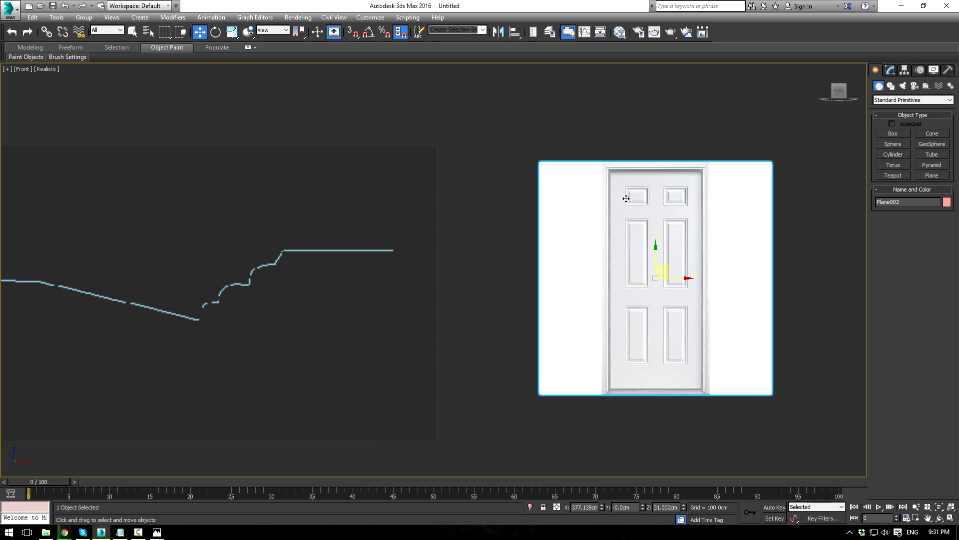
middle_click_drag(719, 234, 645, 232)
scroll(644, 232, "up", 2)
scroll(861, 190, "up", 2)
Step: Draw Rectangle001 over the door's upper-left panel, about 18.5 cm by 23.2 cm
left_click(891, 86)
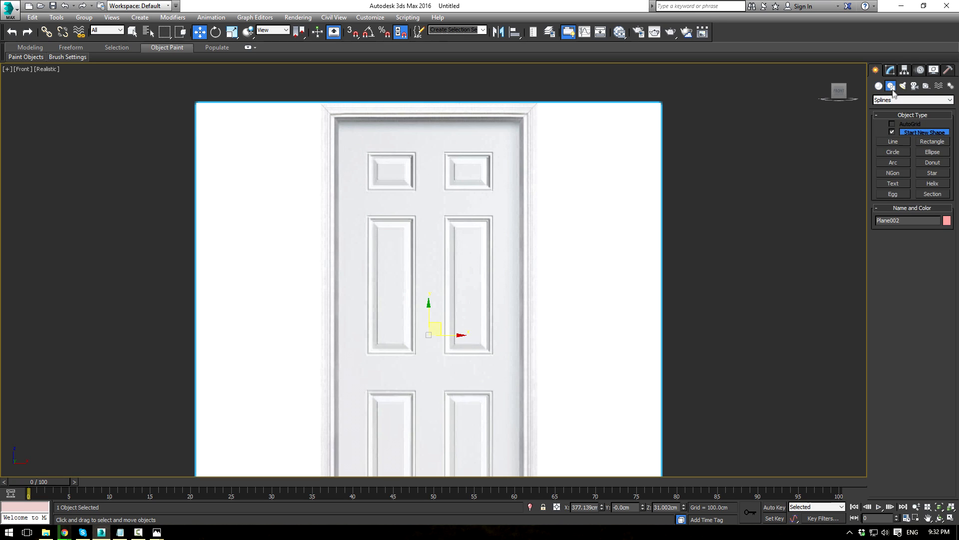
left_click(928, 142)
scroll(364, 212, "up", 8)
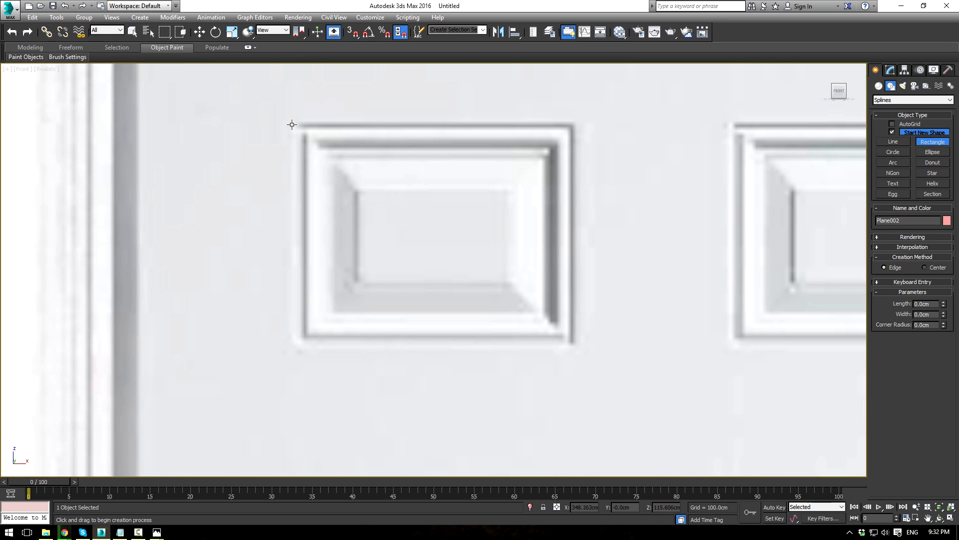
left_click_drag(290, 123, 575, 348)
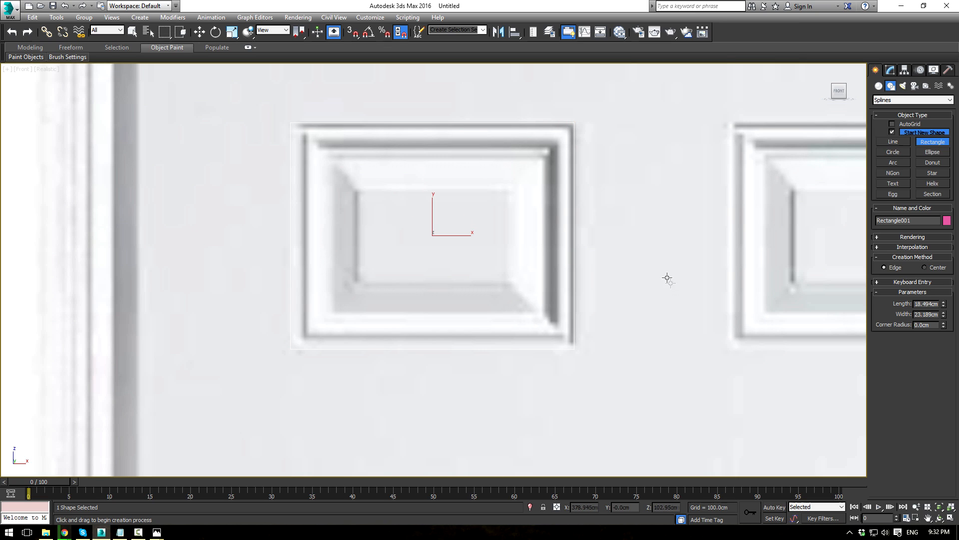
scroll(648, 263, "down", 7)
key("w")
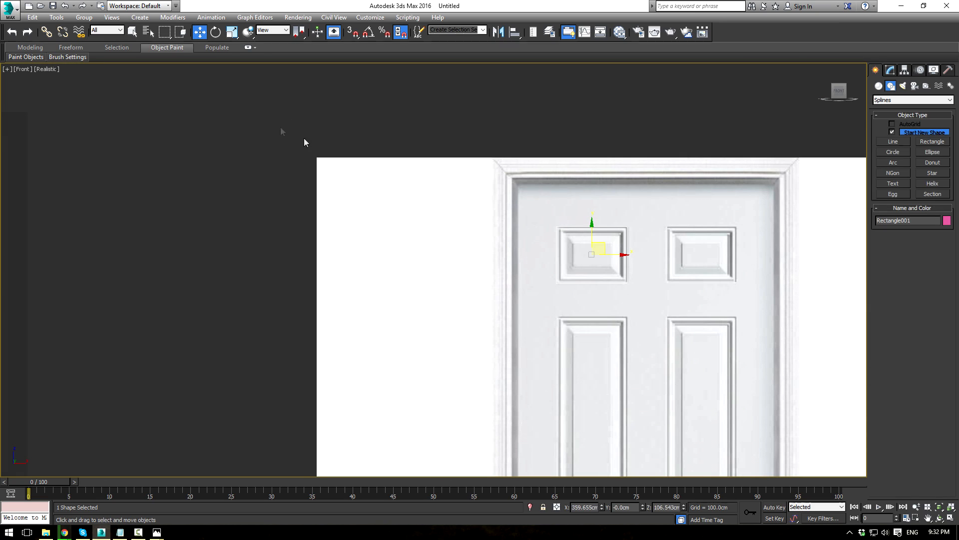
scroll(195, 228, "down", 6)
middle_click_drag(225, 237, 419, 259)
middle_click_drag(298, 226, 435, 224)
Step: Start a Line spline and place corner points along the profile's right steps and slope
left_click(890, 142)
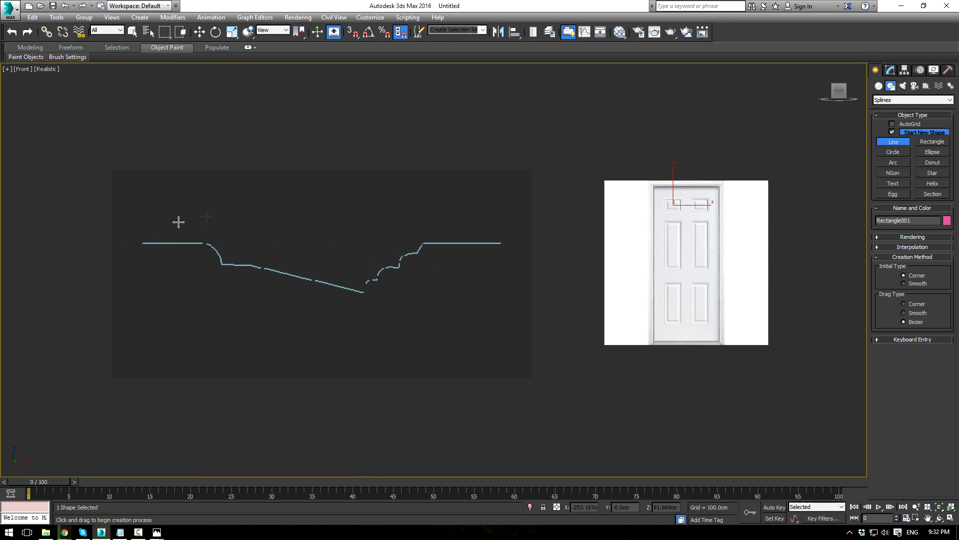
scroll(330, 260, "up", 4)
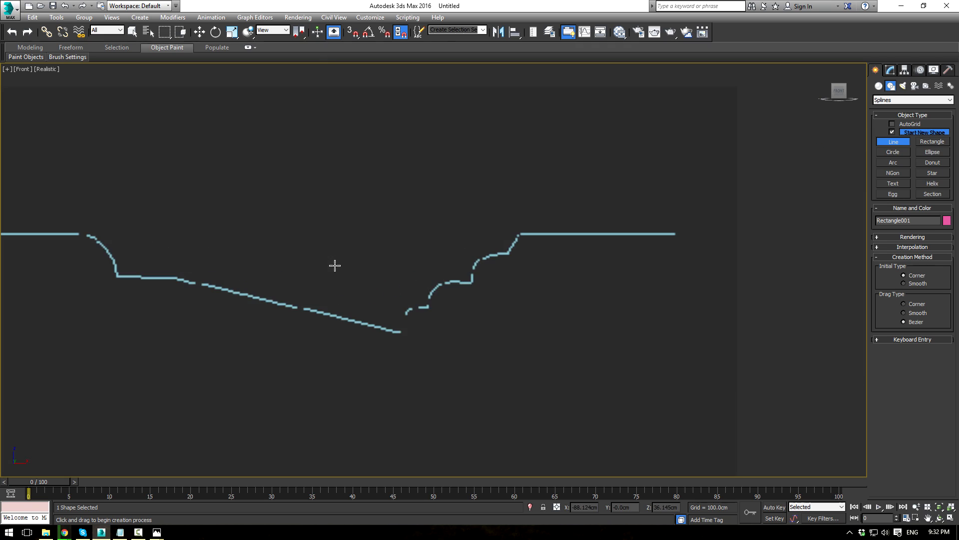
scroll(307, 249, "down", 2)
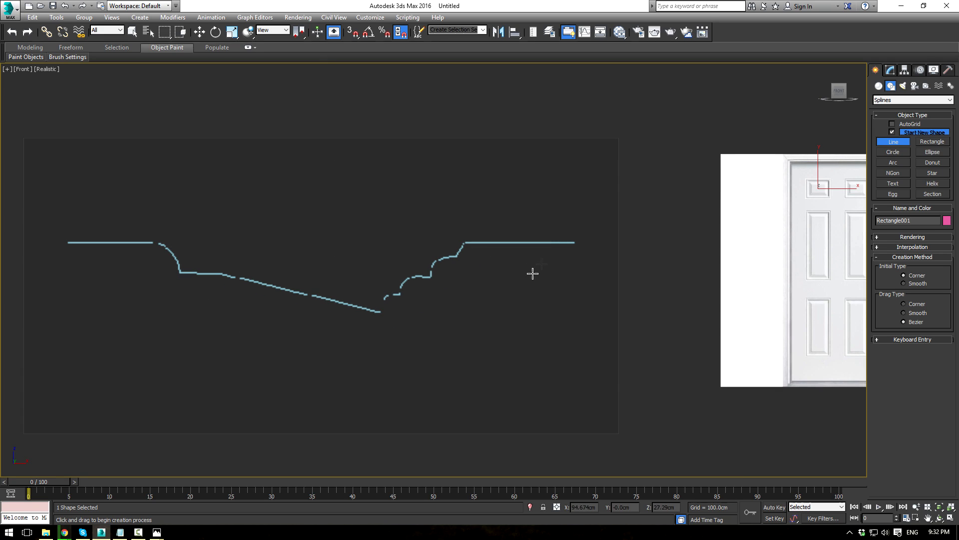
left_click(575, 243)
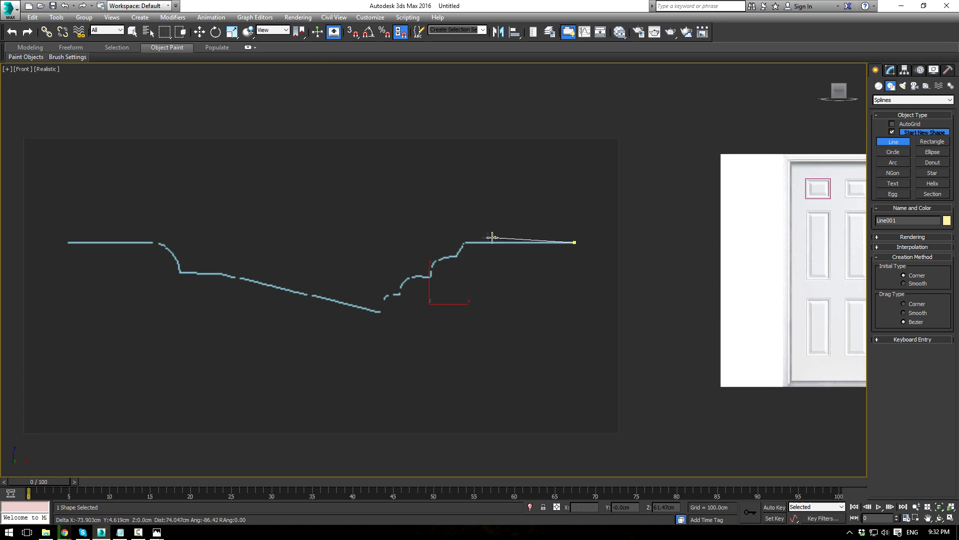
left_click(465, 243)
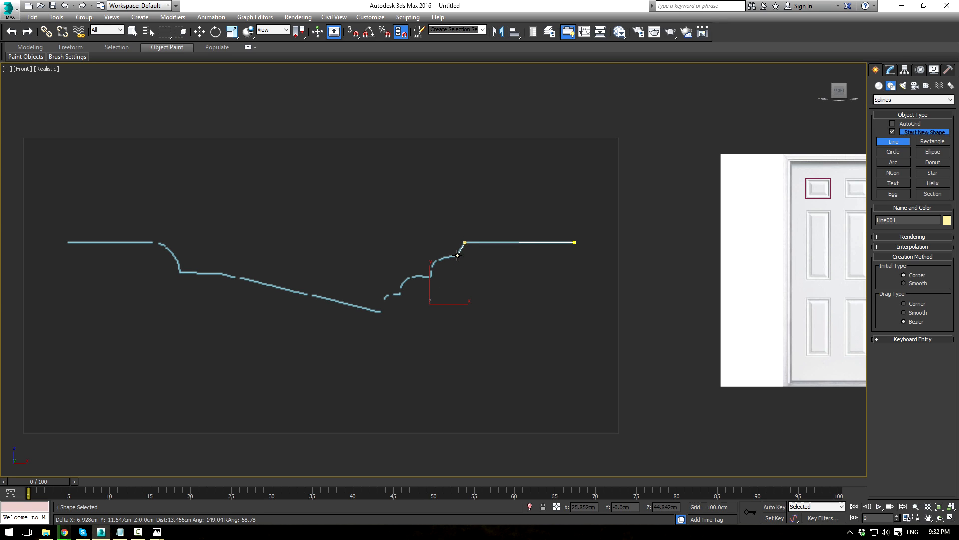
left_click(455, 257)
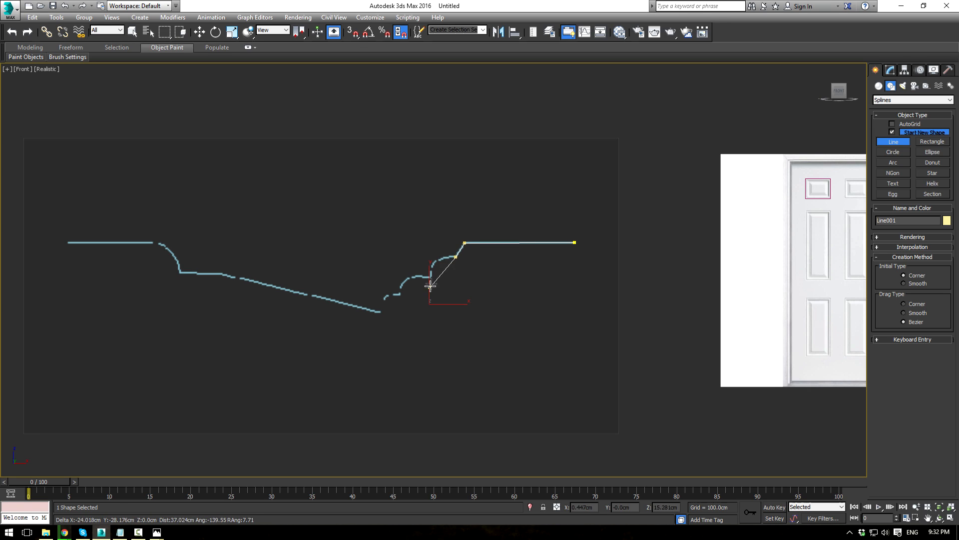
left_click(437, 259)
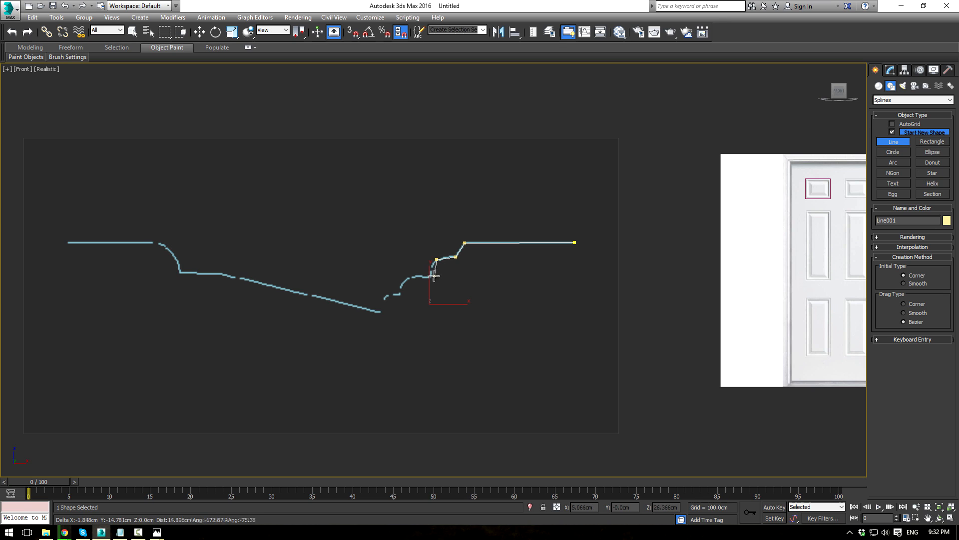
left_click(430, 276)
left_click(411, 276)
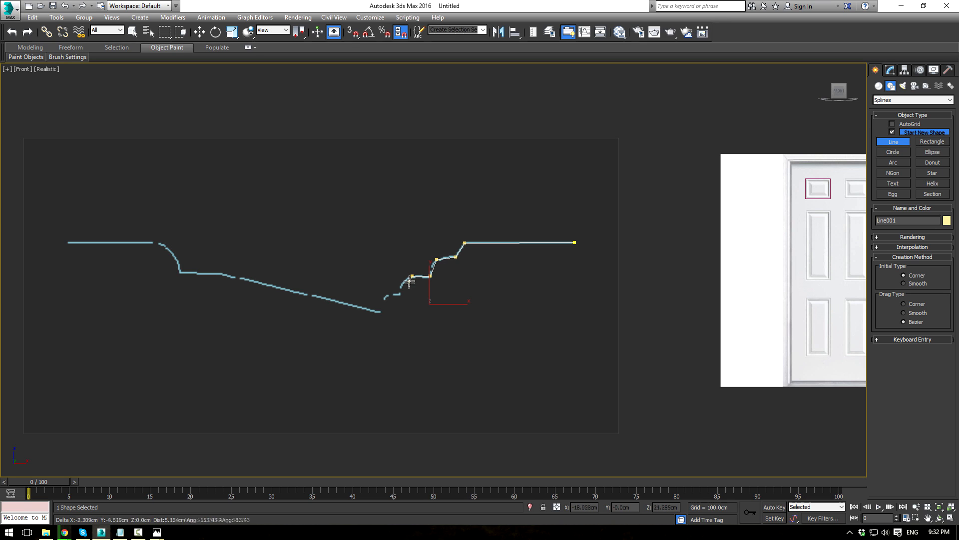
left_click(400, 293)
left_click(385, 297)
left_click(382, 311)
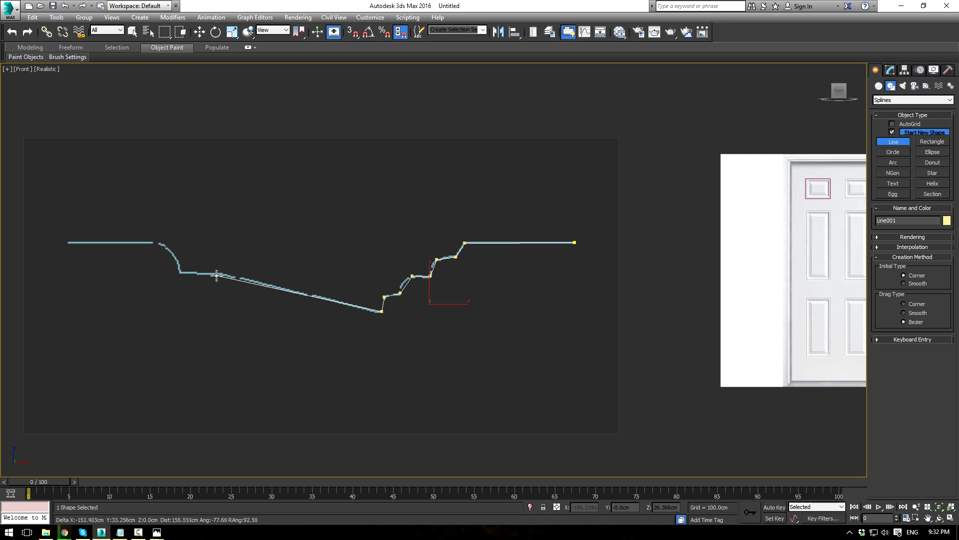
Step: Trace the profile's left curve to its left end, finish Line001, and enter Vertex level
left_click(221, 273)
left_click(178, 273)
left_click(172, 252)
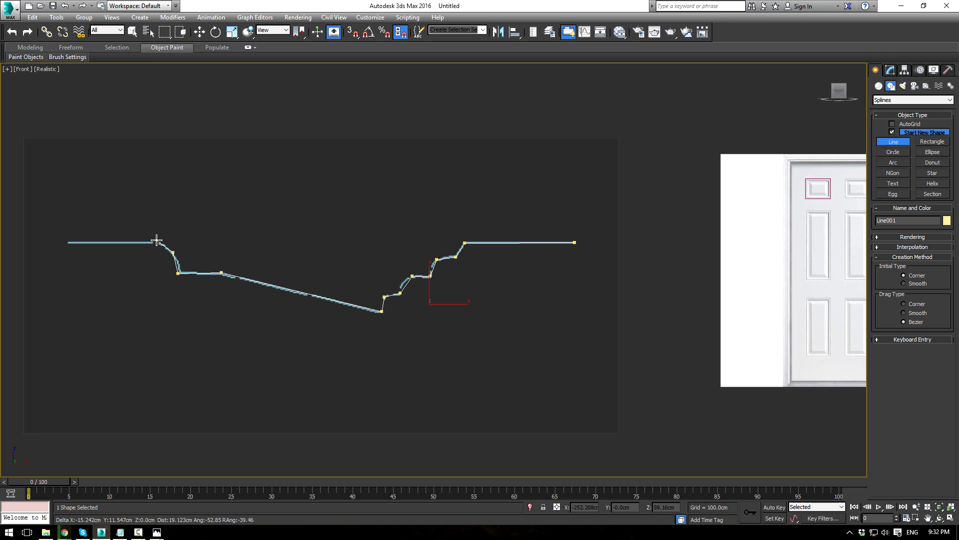
left_click(157, 243)
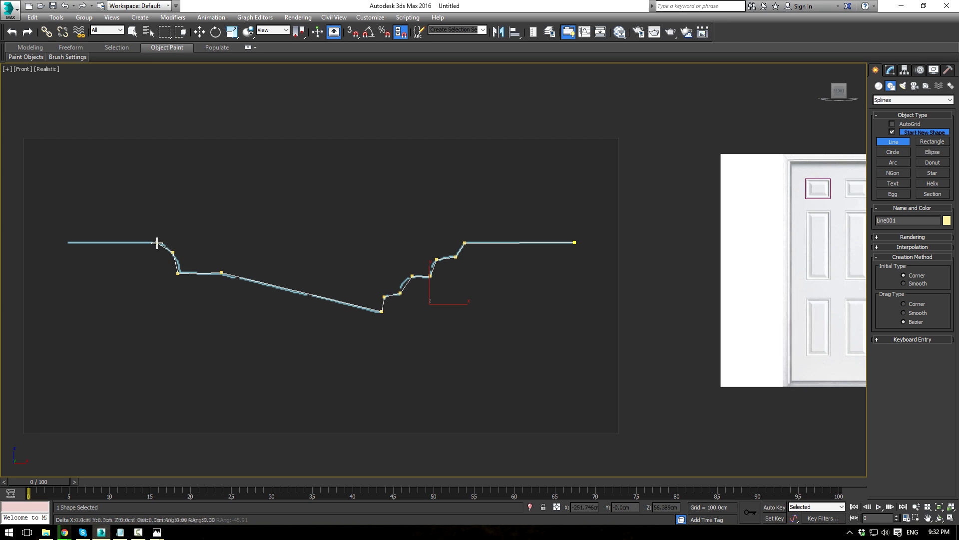
left_click(68, 242)
right_click(185, 297)
left_click(890, 69)
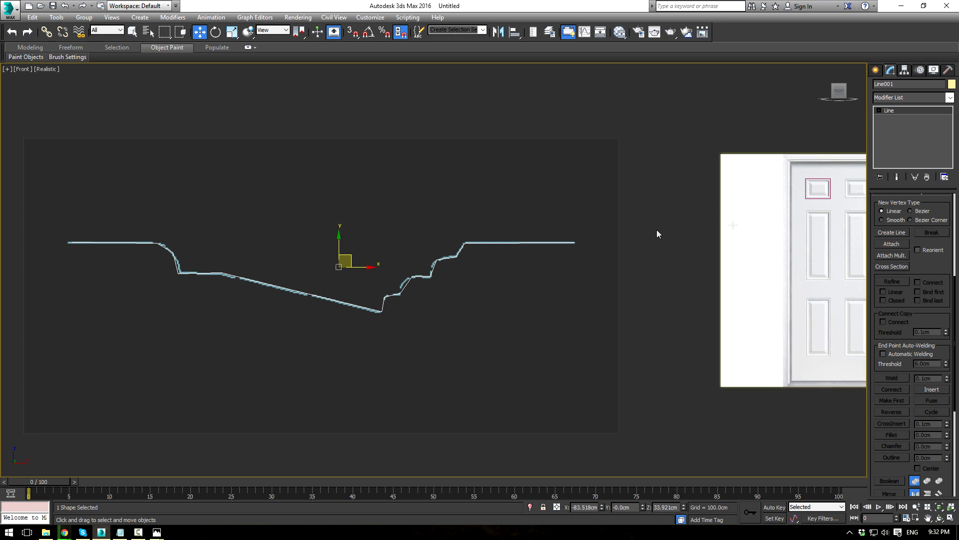
key("1")
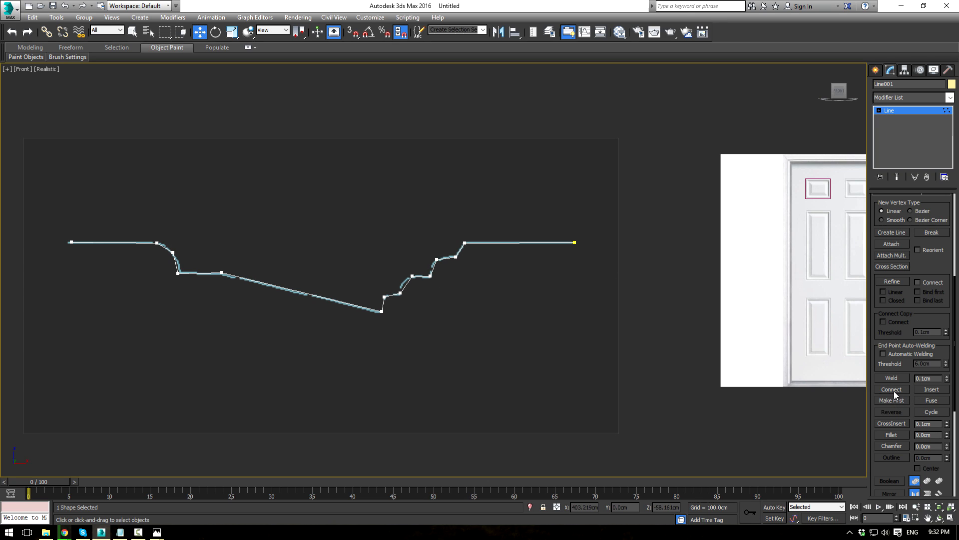
Step: Fillet five corner vertices of the profile line into rounded arcs
left_click(888, 434)
scroll(484, 274, "up", 2)
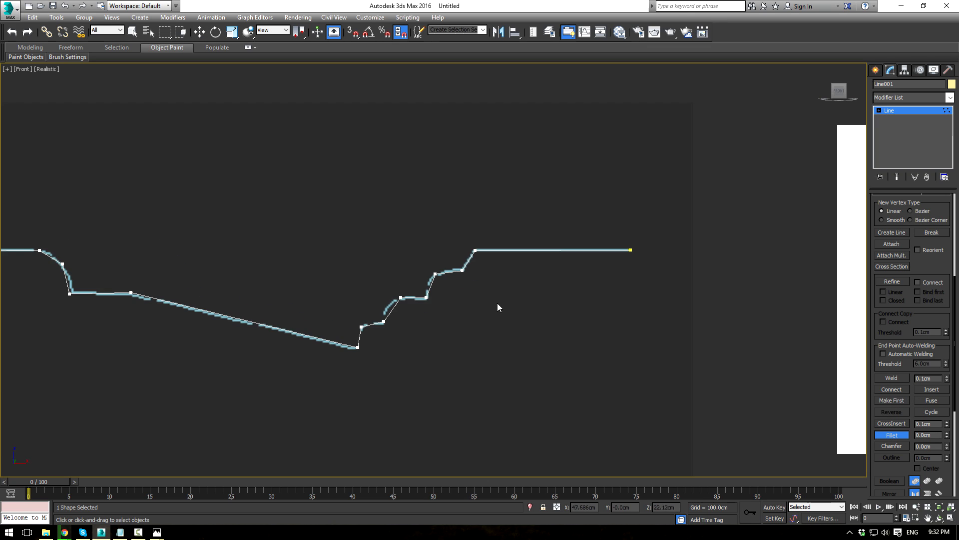
left_click_drag(435, 275, 445, 249)
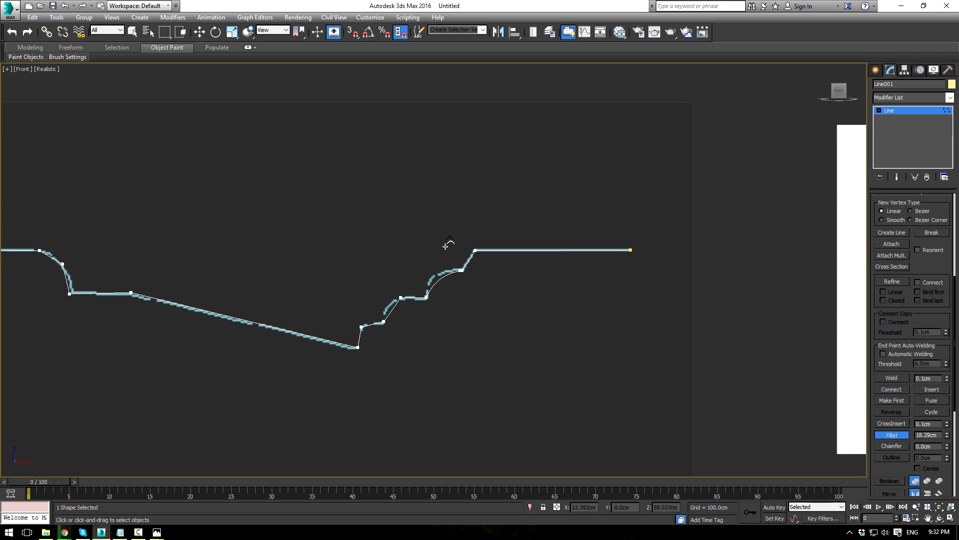
left_click_drag(402, 298, 414, 257)
left_click_drag(361, 326, 364, 290)
middle_click_drag(204, 266, 365, 276)
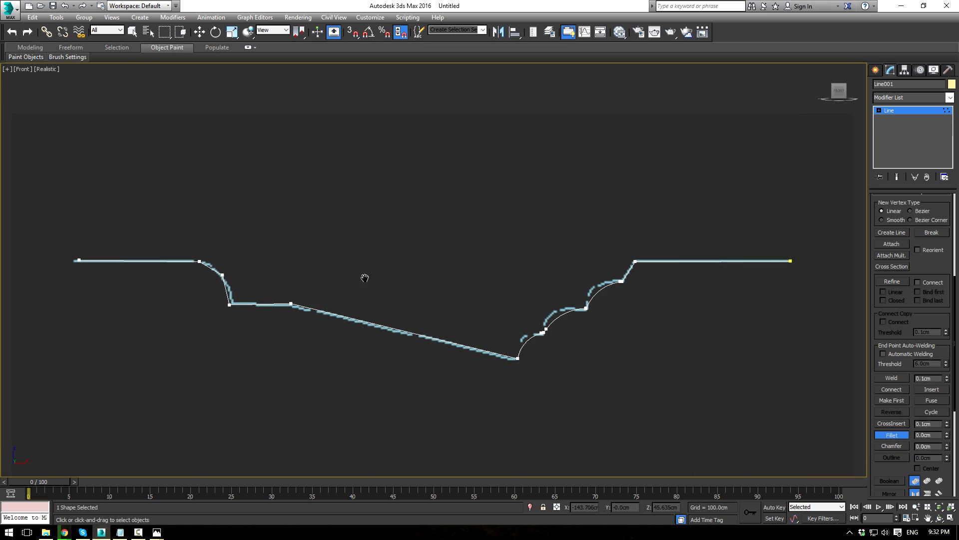
left_click_drag(225, 275, 258, 239)
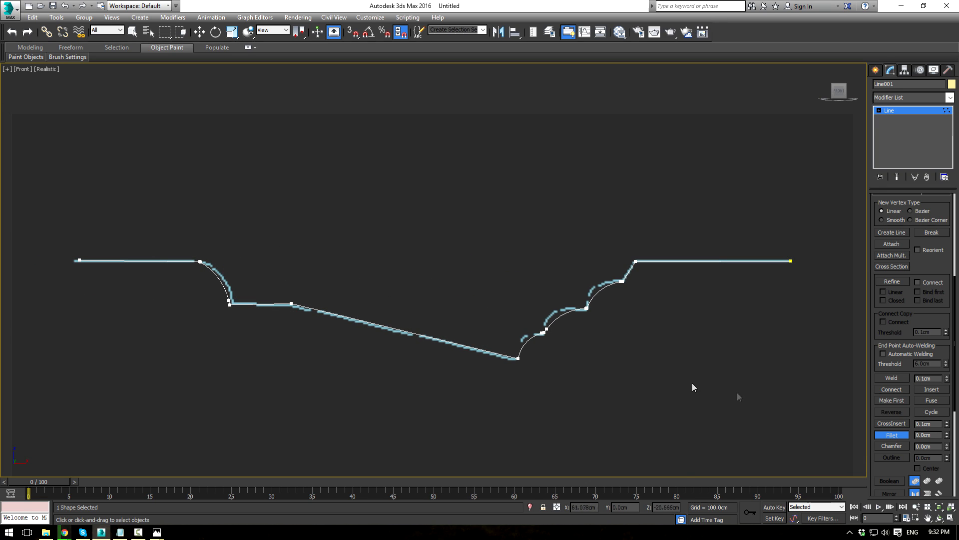
Step: Weld the duplicate vertices at the left curve's base and top
key("w")
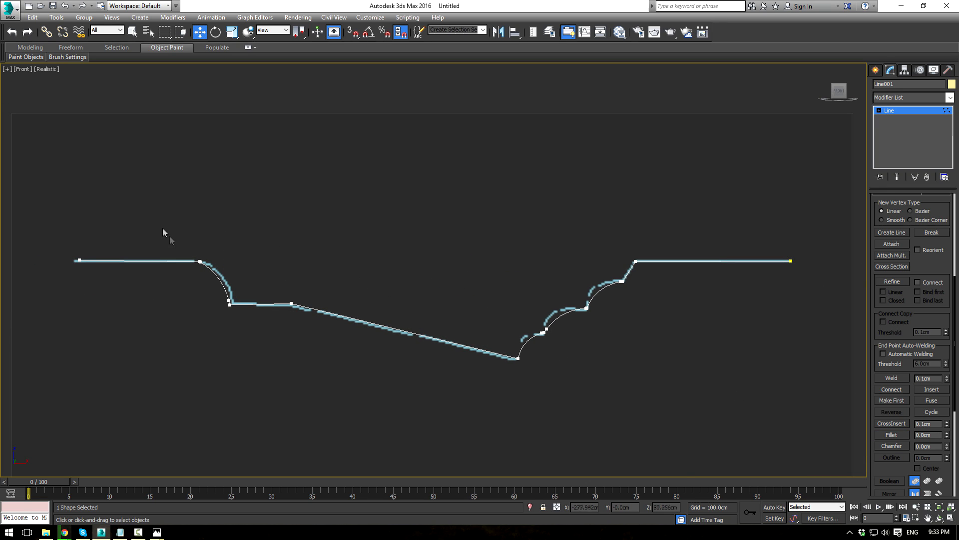
left_click_drag(206, 264, 206, 264)
left_click(892, 378)
left_click_drag(222, 297, 288, 330)
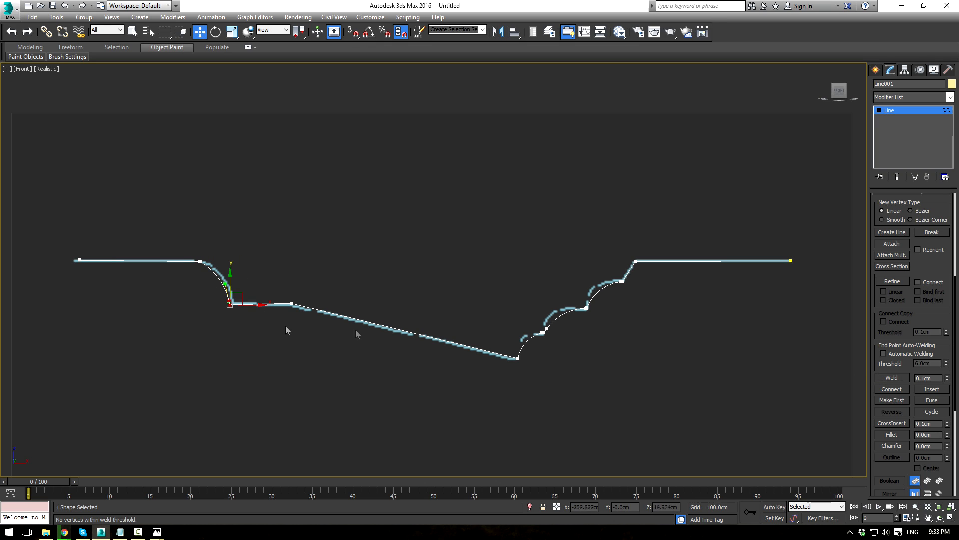
left_click(894, 379)
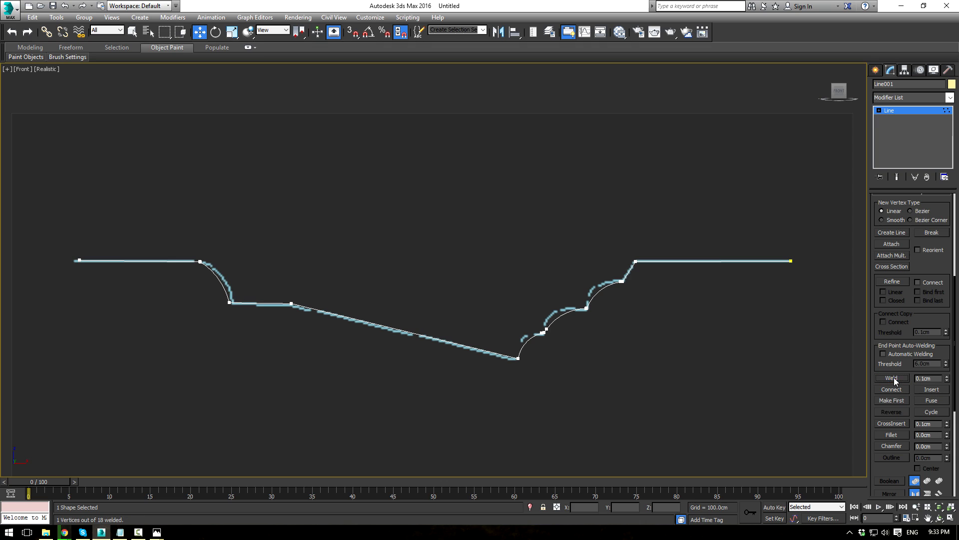
left_click_drag(154, 230, 250, 289)
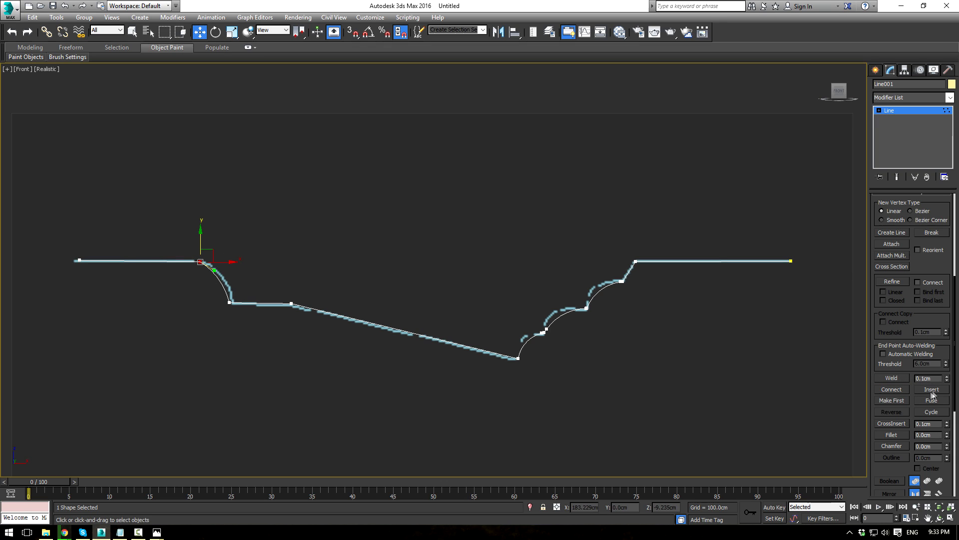
left_click(892, 378)
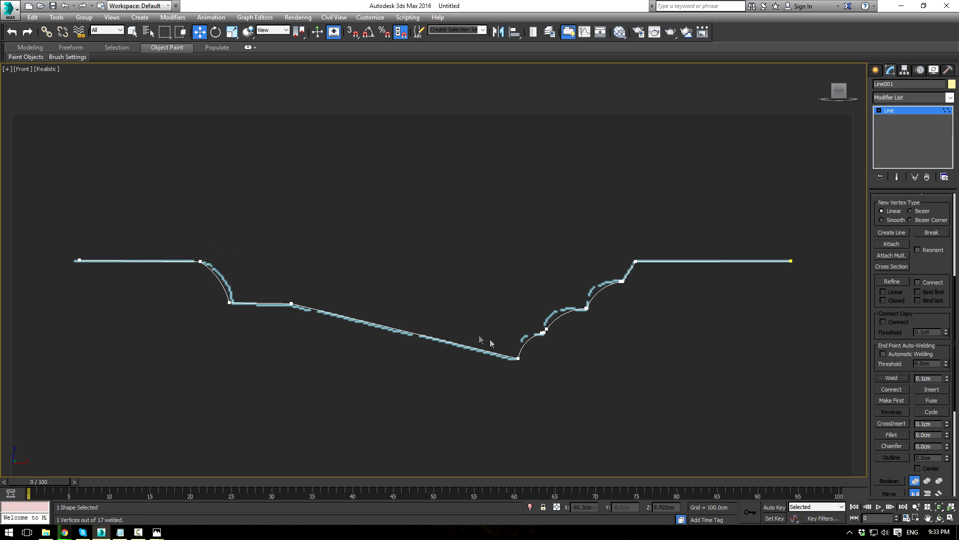
Step: Fuse and weld the overlapping vertices at the three right-side steps
left_click_drag(538, 319, 568, 345)
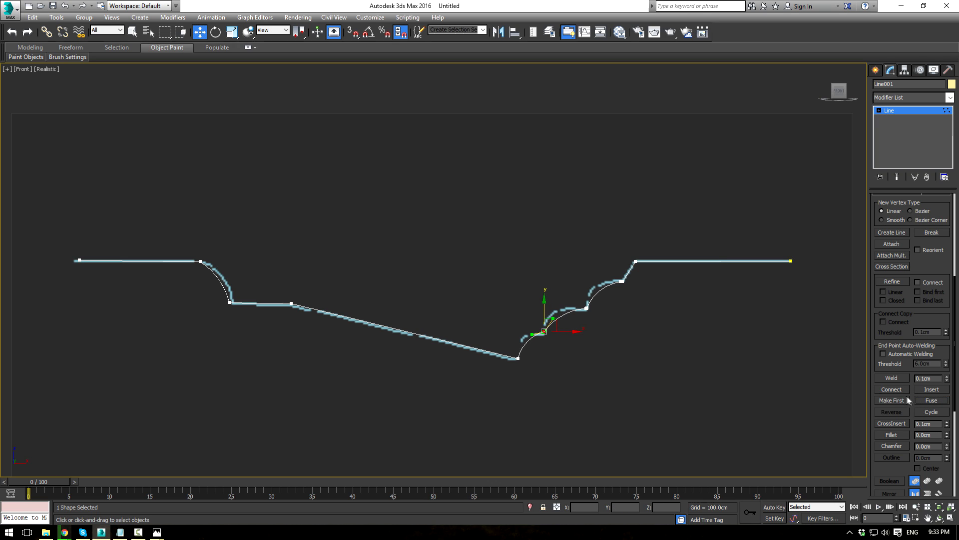
left_click(892, 378)
left_click_drag(566, 296, 642, 340)
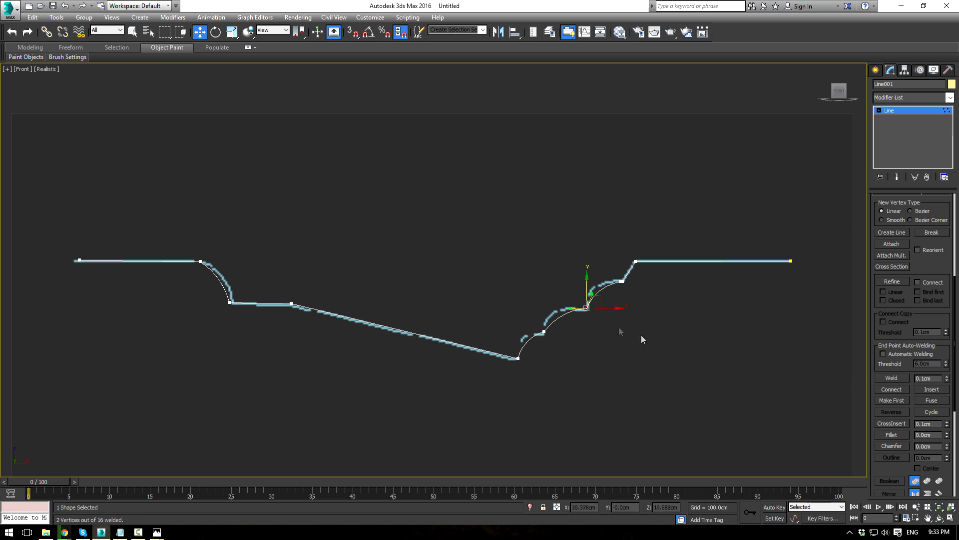
left_click(922, 400)
left_click(893, 378)
left_click_drag(604, 259, 648, 301)
left_click(621, 281)
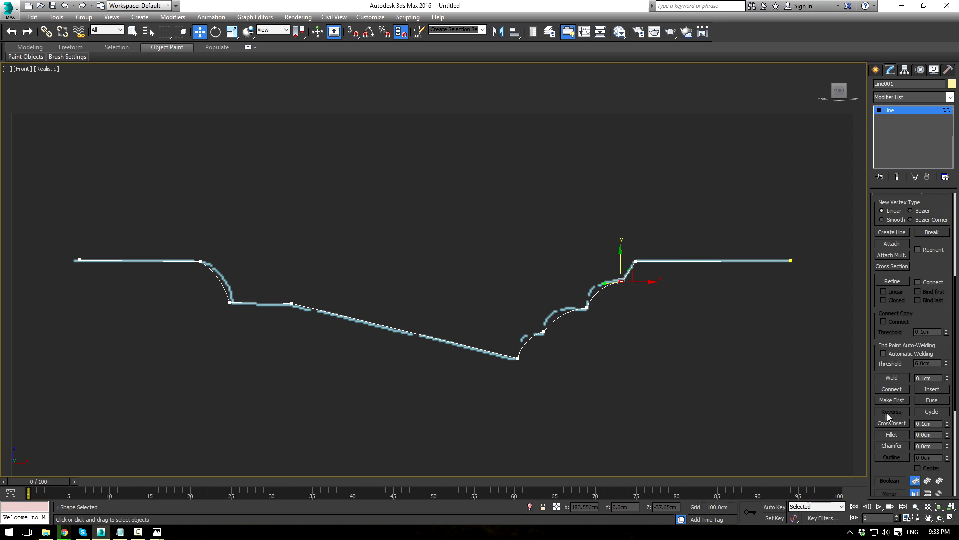
left_click(925, 403)
left_click(893, 378)
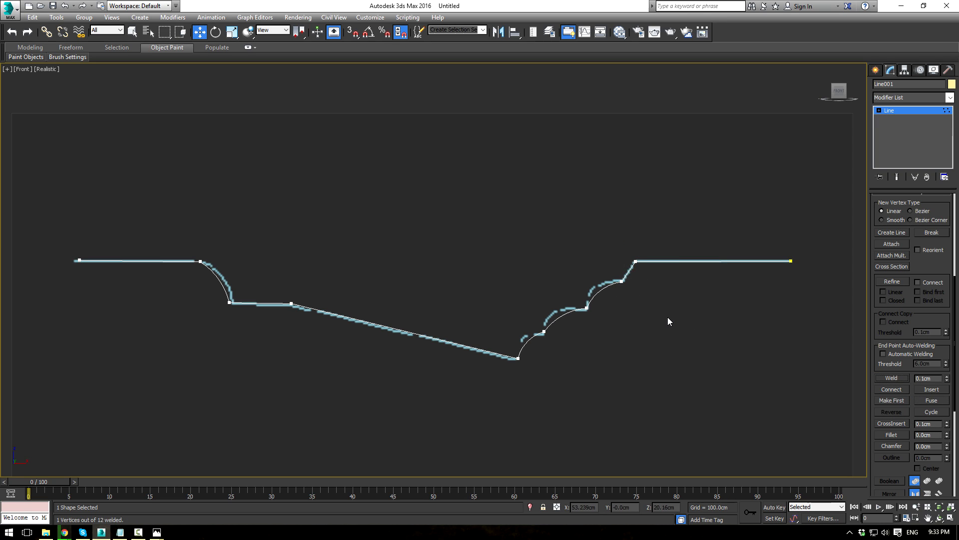
scroll(668, 320, "up", 2)
scroll(488, 322, "up", 2)
left_click(483, 337)
Step: Drag the right-side vertices' Bezier handles so the lower and middle arcs fit the moulding
right_click(481, 336)
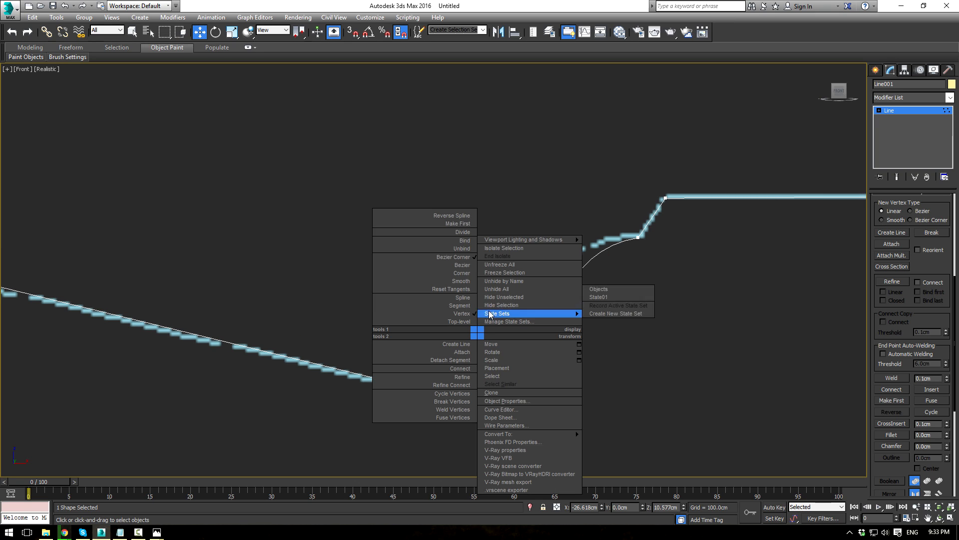
right_click(636, 332)
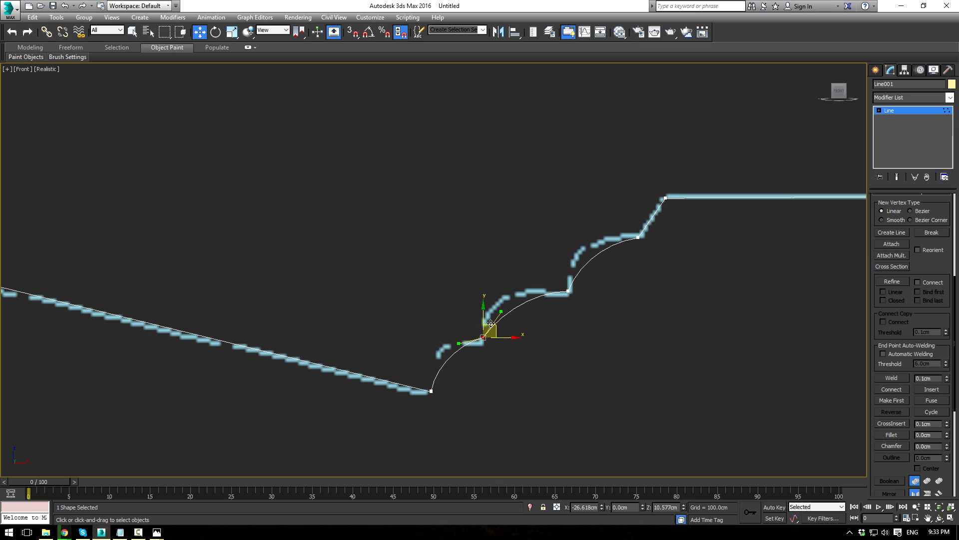
left_click_drag(495, 324, 492, 329)
left_click(502, 320)
left_click_drag(501, 316, 483, 284)
left_click_drag(573, 302, 534, 286)
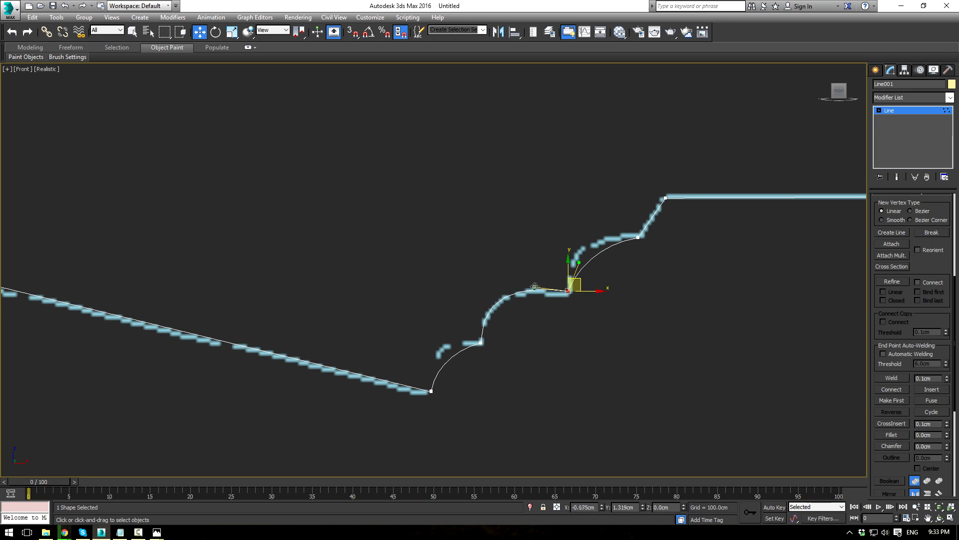
left_click_drag(587, 265, 569, 230)
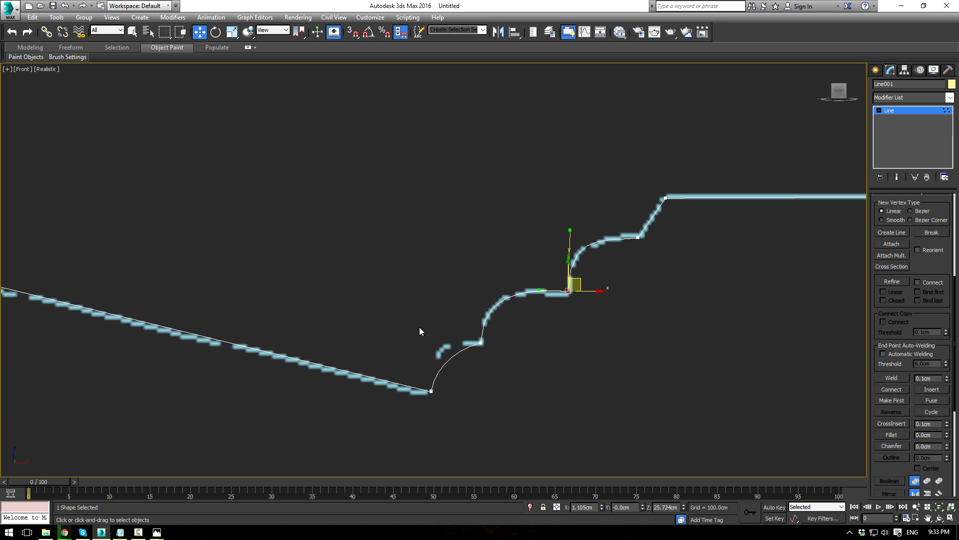
left_click_drag(493, 359, 442, 336)
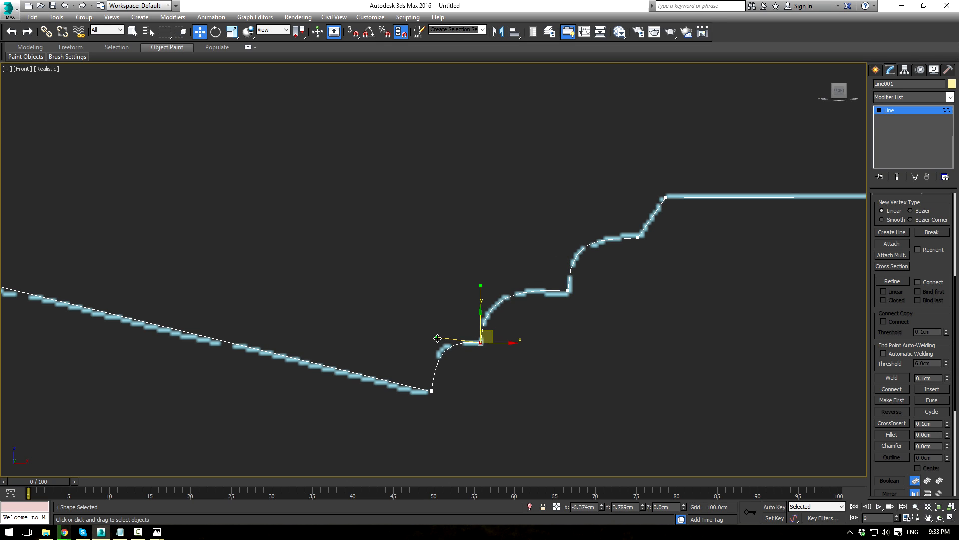
Step: Bend the left curve's base and top vertices to match the moulding reference
left_click(431, 391)
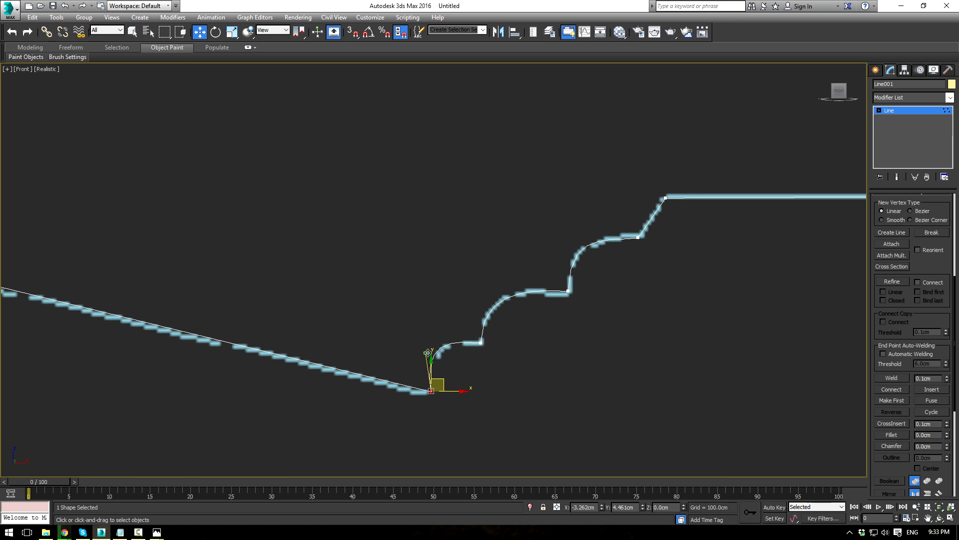
scroll(619, 338, "down", 4)
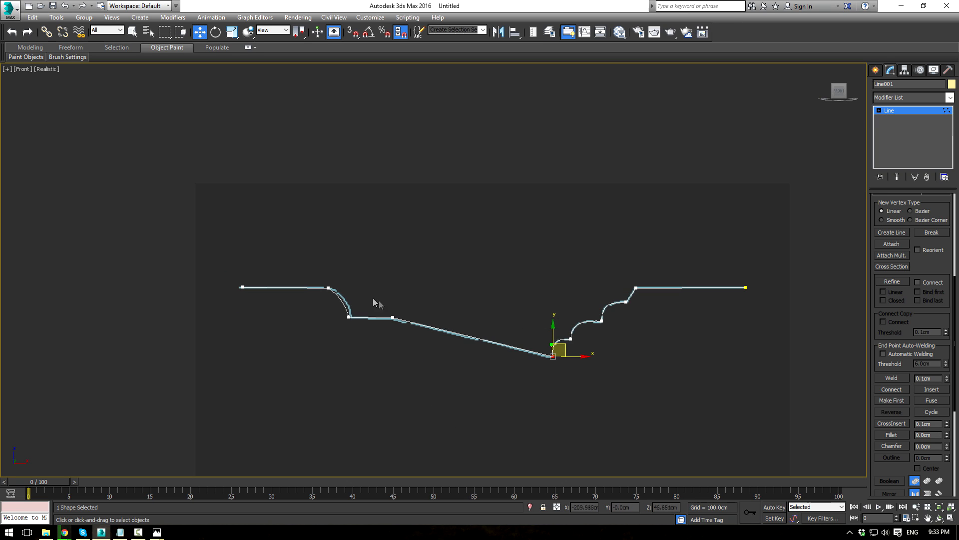
scroll(351, 300, "up", 3)
left_click(359, 345)
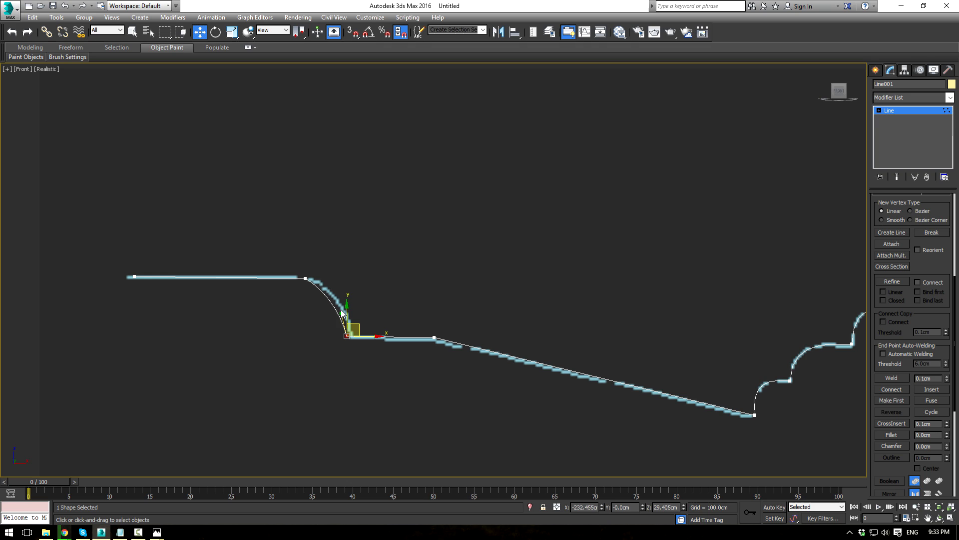
left_click_drag(342, 313, 349, 292)
left_click(305, 278)
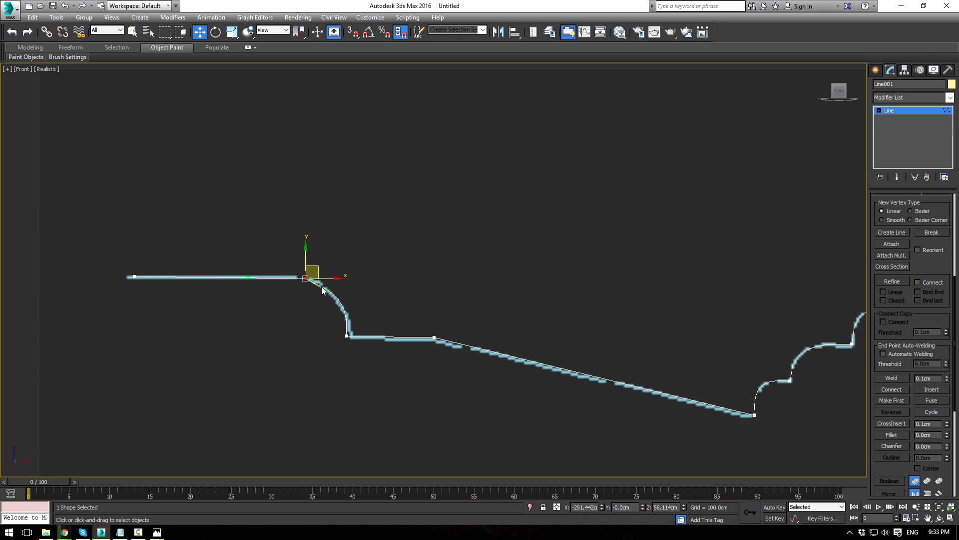
left_click_drag(324, 289, 321, 281)
Step: Exit vertex editing, select Line001 and move it onto the door reference
left_click(907, 109)
left_click(707, 220)
scroll(580, 230, "down", 4)
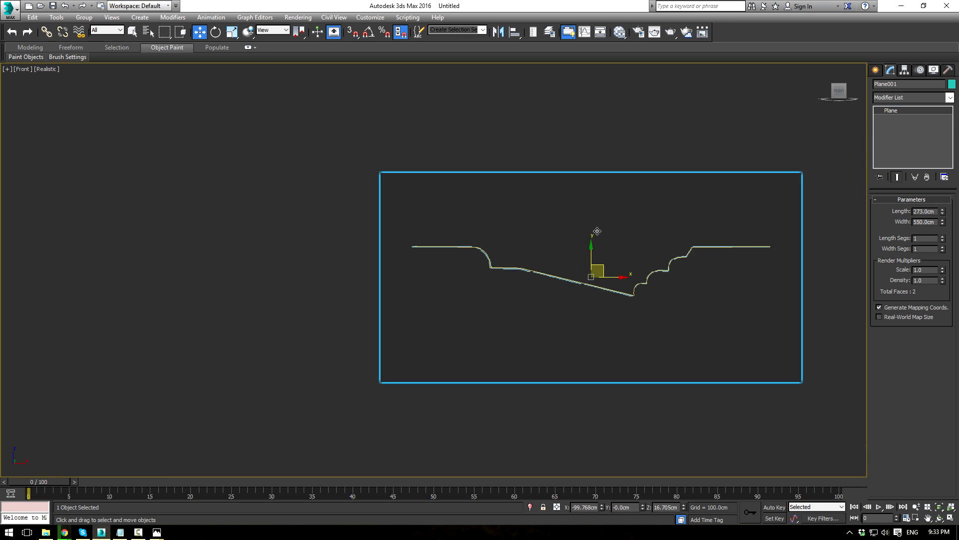
middle_click_drag(758, 305, 562, 330)
scroll(560, 330, "up", 2)
scroll(578, 297, "down", 2)
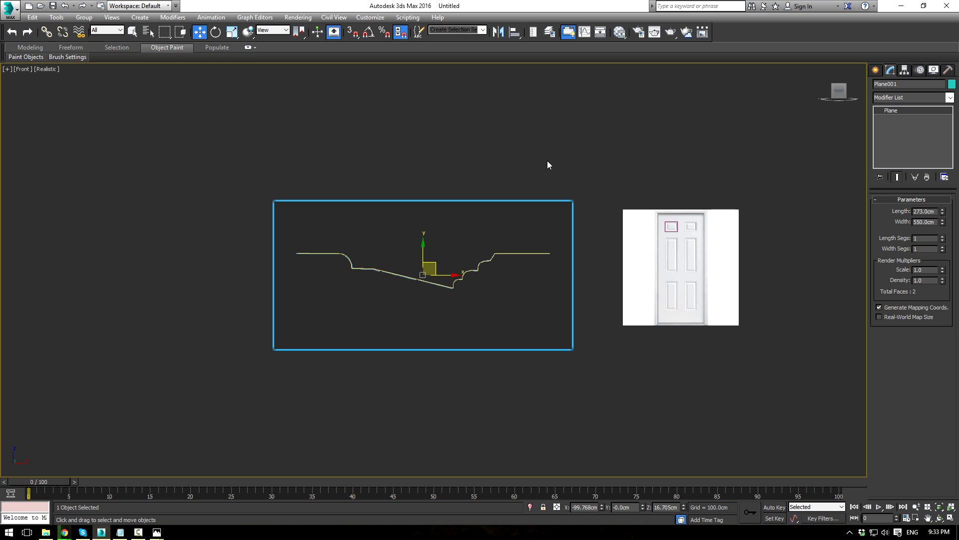
key("Delete")
left_click_drag(414, 179, 485, 331)
middle_click_drag(449, 245, 379, 241)
left_click_drag(372, 250, 612, 221)
scroll(610, 222, "up", 6)
Step: Scale Line001 to 15% and place it on Rectangle001's right edge
key("r")
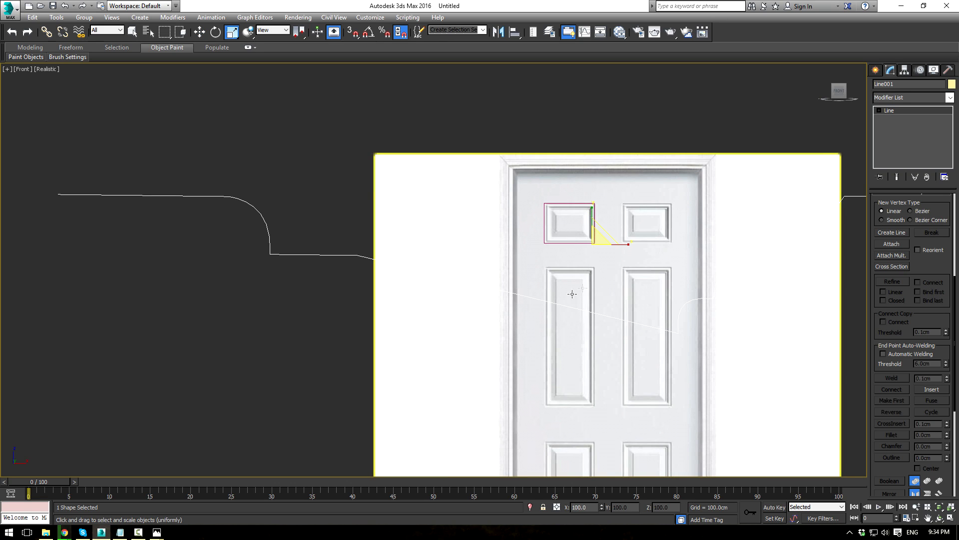
left_click_drag(597, 237, 495, 54)
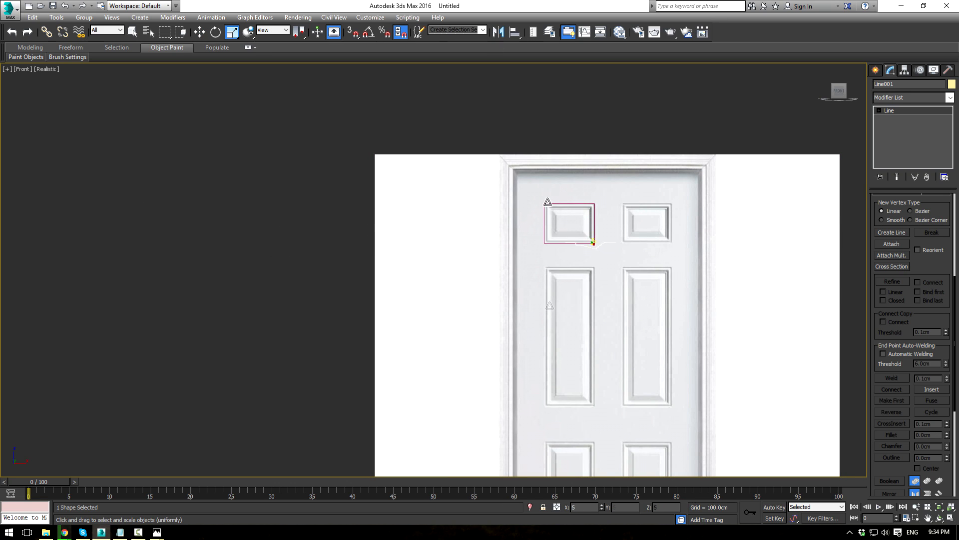
scroll(598, 275, "up", 5)
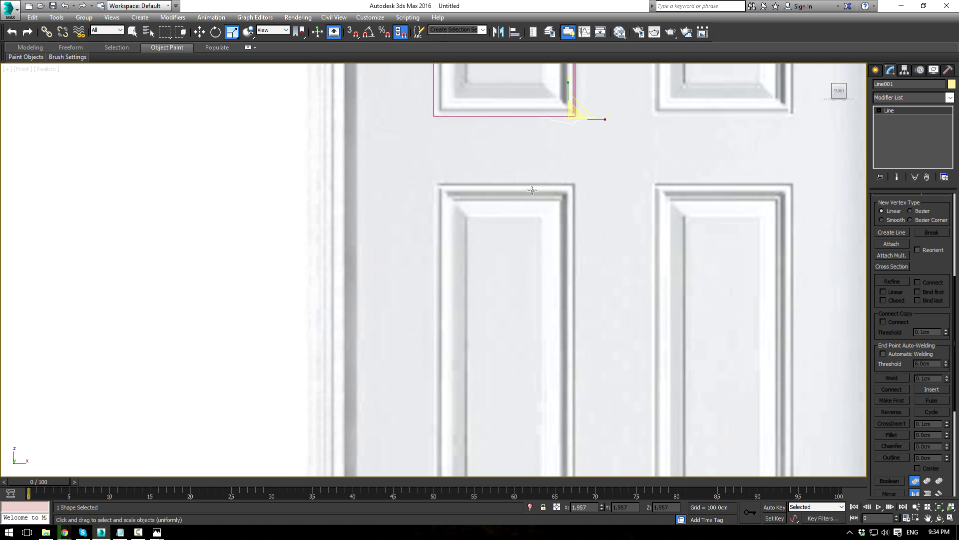
middle_click_drag(517, 274, 512, 309)
scroll(530, 284, "up", 2)
middle_click_drag(543, 239, 511, 318)
key("w")
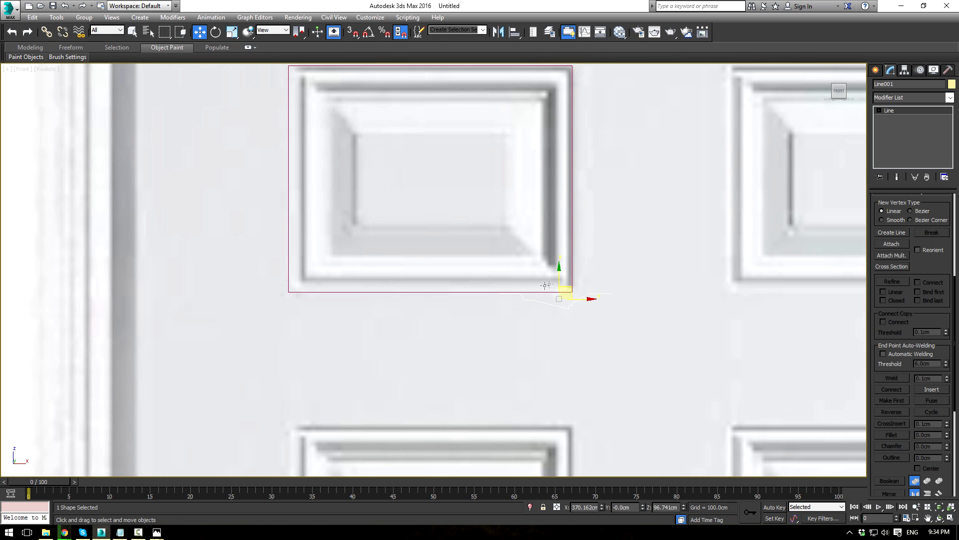
left_click_drag(568, 290, 553, 150)
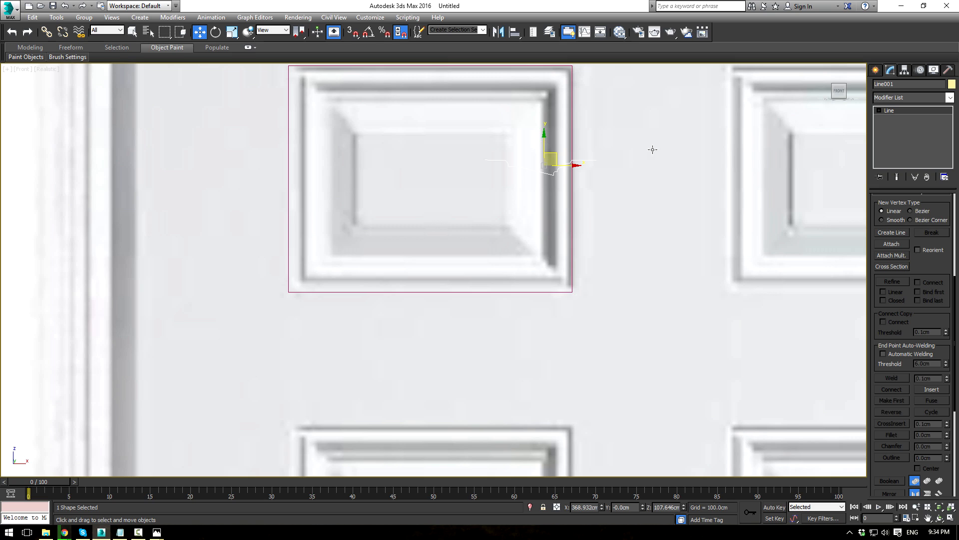
middle_click_drag(653, 150, 640, 212)
left_click(559, 176)
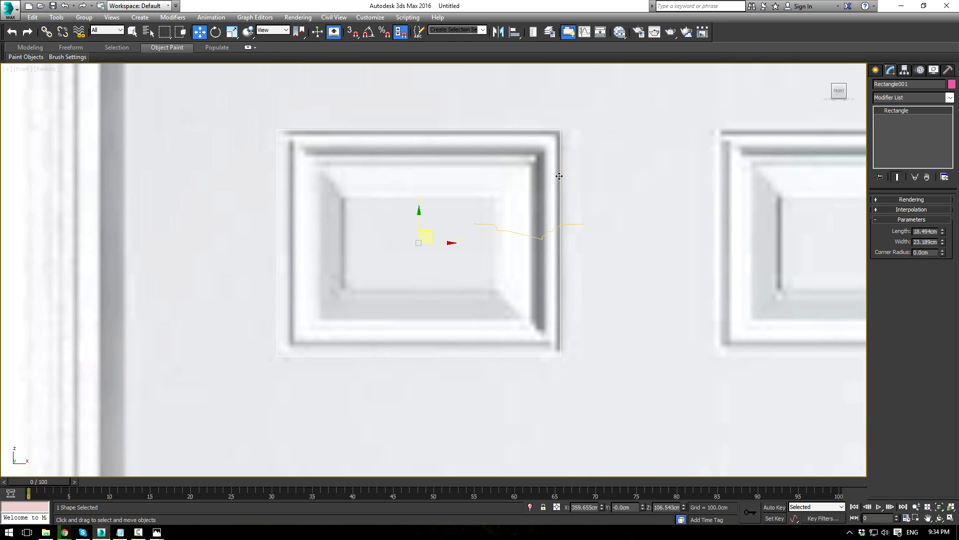
Step: Add a Sweep modifier to Rectangle001 using Line001 as the custom section
left_click(952, 97)
type("sw")
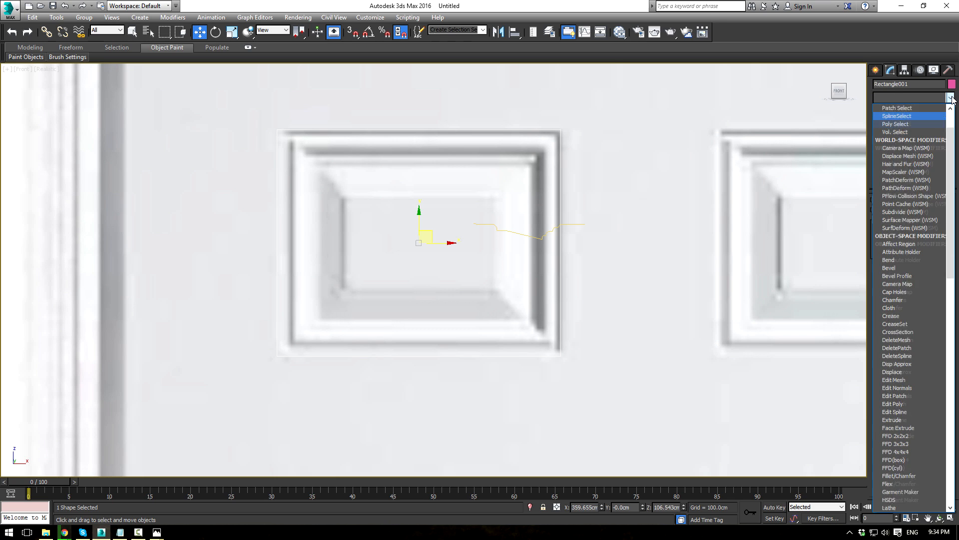
left_click(887, 323)
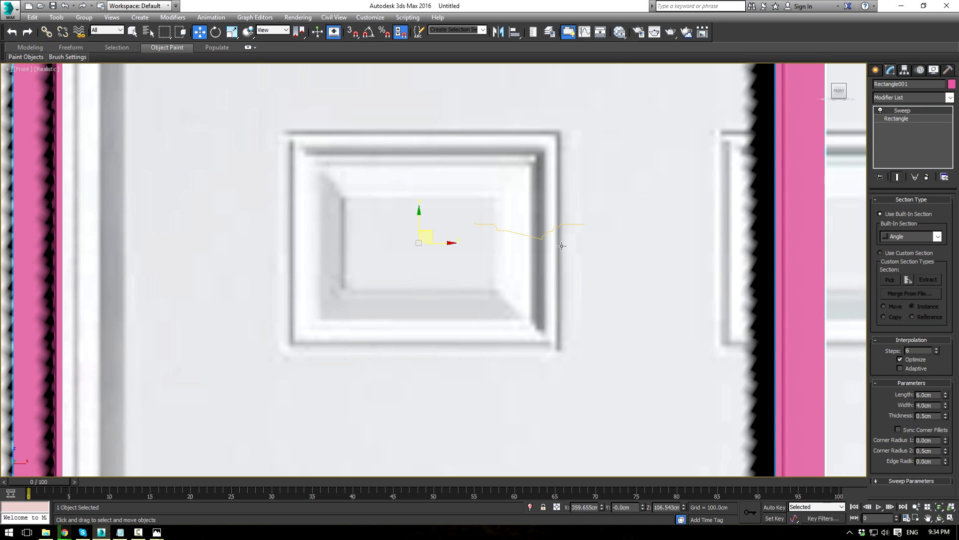
left_click(880, 252)
left_click(890, 279)
left_click(520, 234)
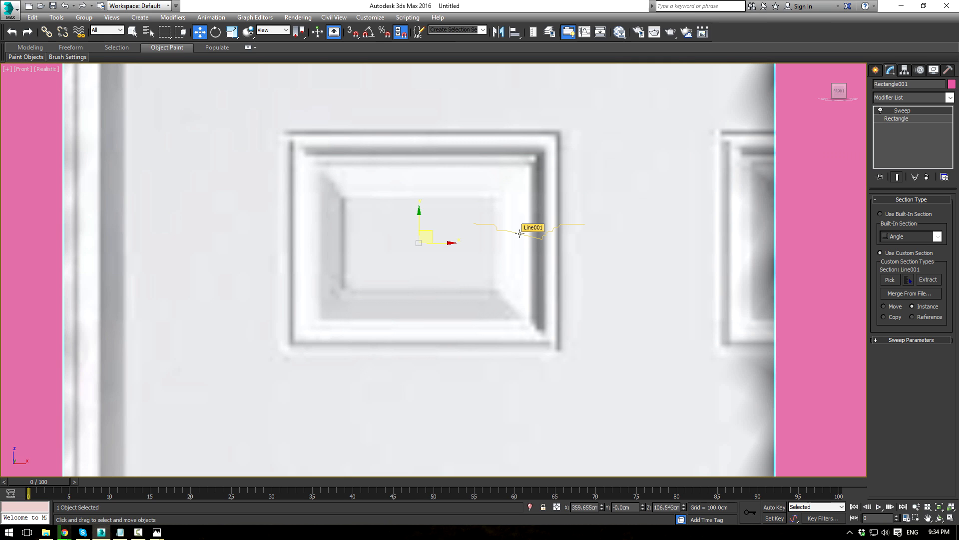
scroll(604, 230, "down", 10)
scroll(634, 233, "up", 7)
Step: Scale the pink frame to about 10%, then undo the scaling
mouse_move(643, 234)
middle_mouse_down("alt")
mouse_move(444, 236)
mouse_move(649, 231)
middle_mouse_up("alt")
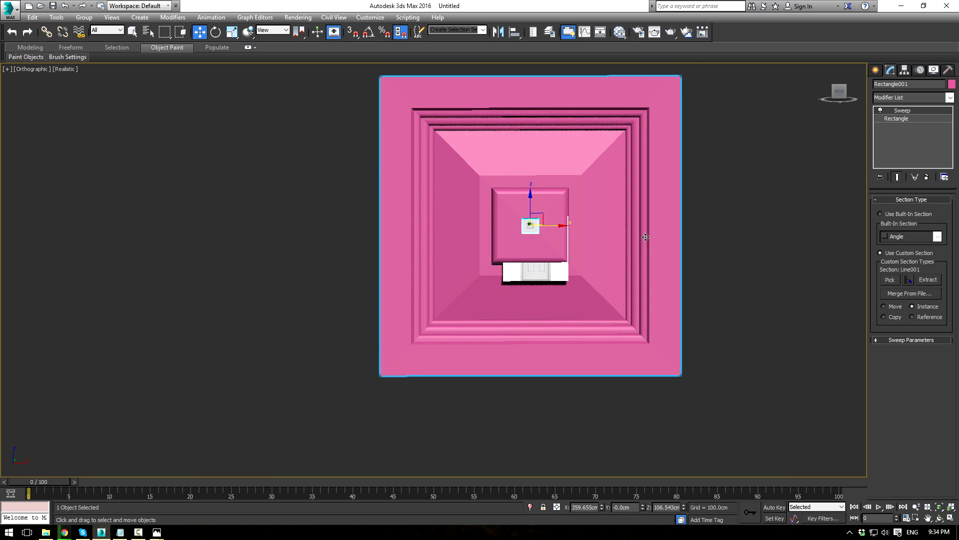
scroll(619, 232, "up", 6)
middle_click_drag(515, 212, 625, 231)
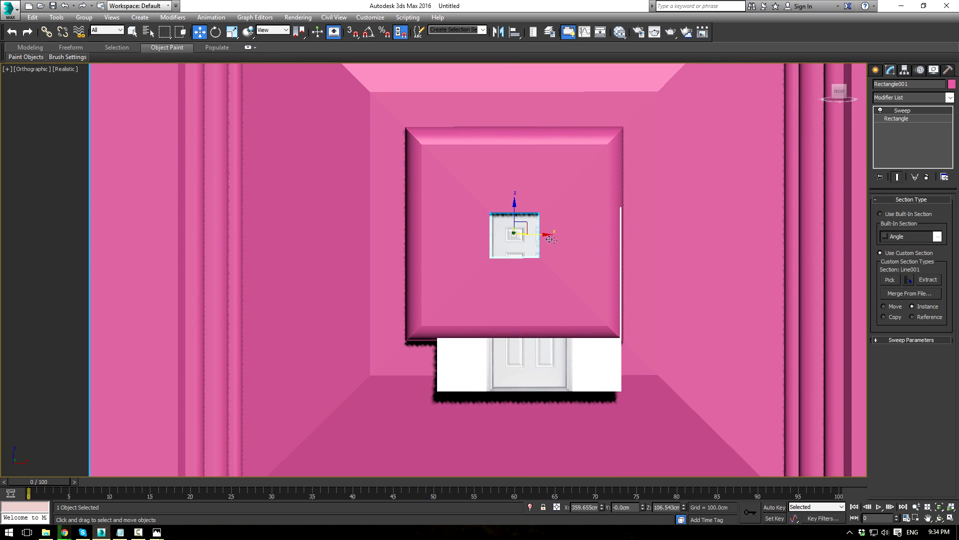
scroll(696, 257, "down", 2)
scroll(654, 256, "down", 3)
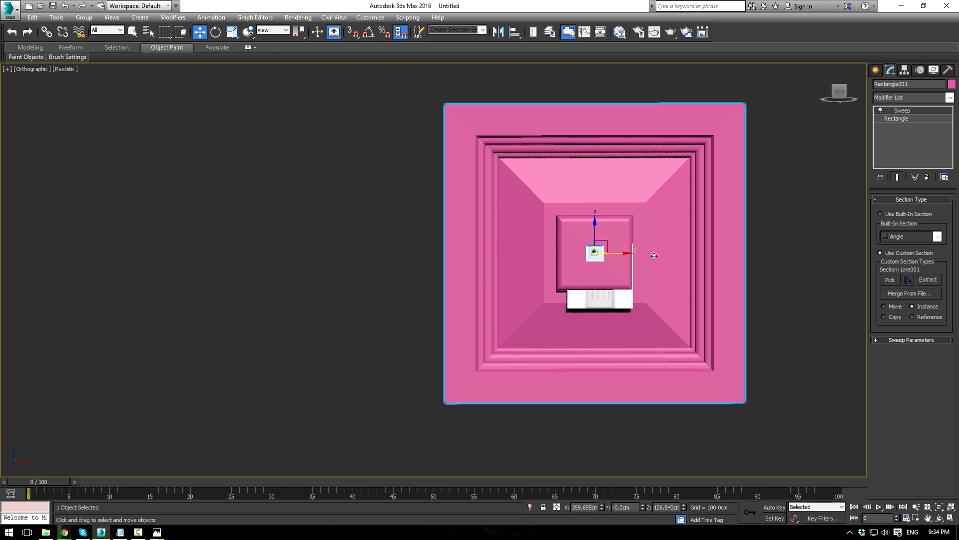
key("r")
left_click_drag(595, 250, 632, 221)
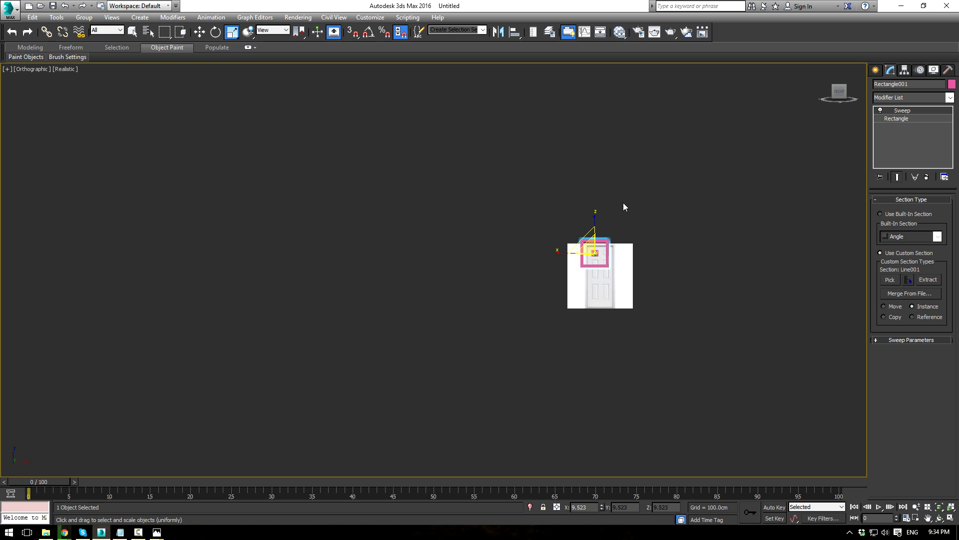
scroll(606, 227, "up", 5)
key("ctrl+z")
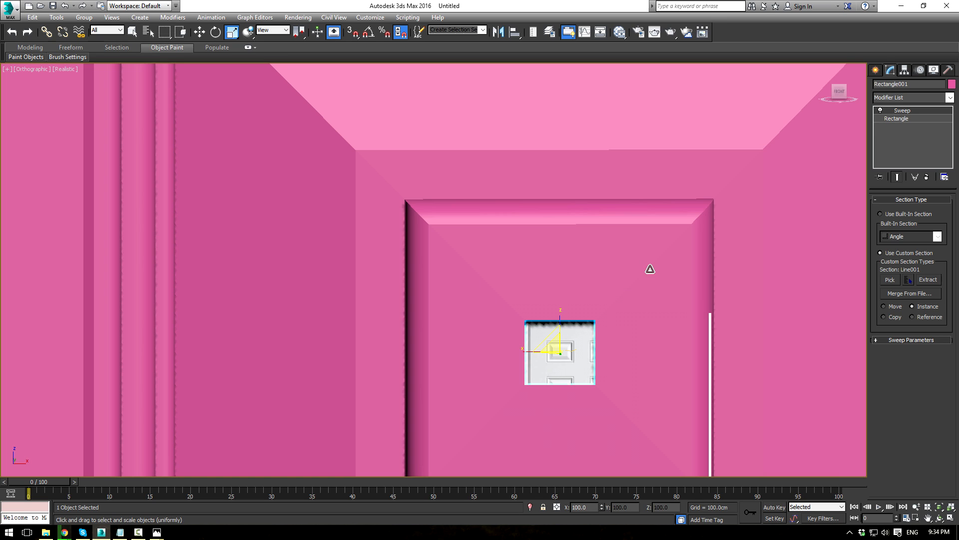
Step: Turn off Smooth Section and set the sweep X offset to 332.221cm
left_click(878, 340)
scroll(632, 275, "down", 5)
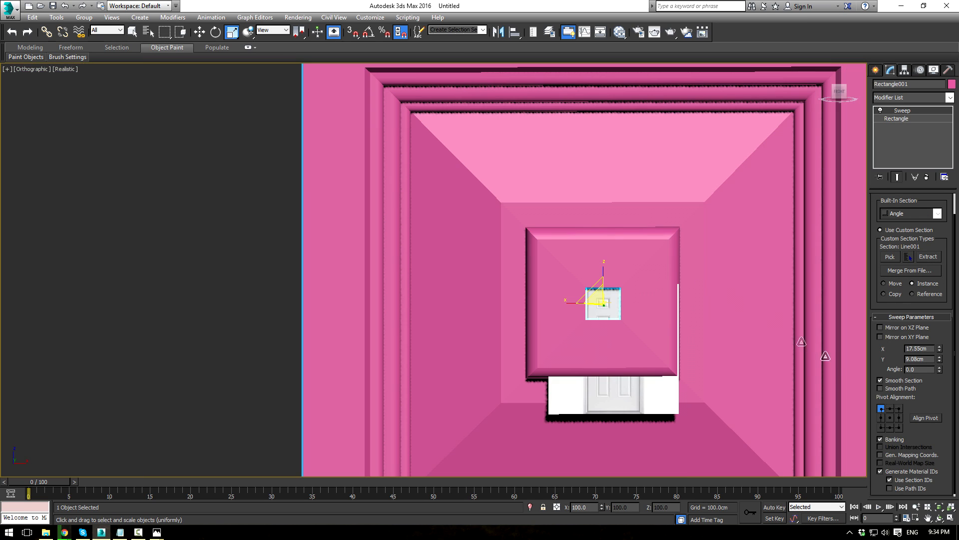
left_click(880, 381)
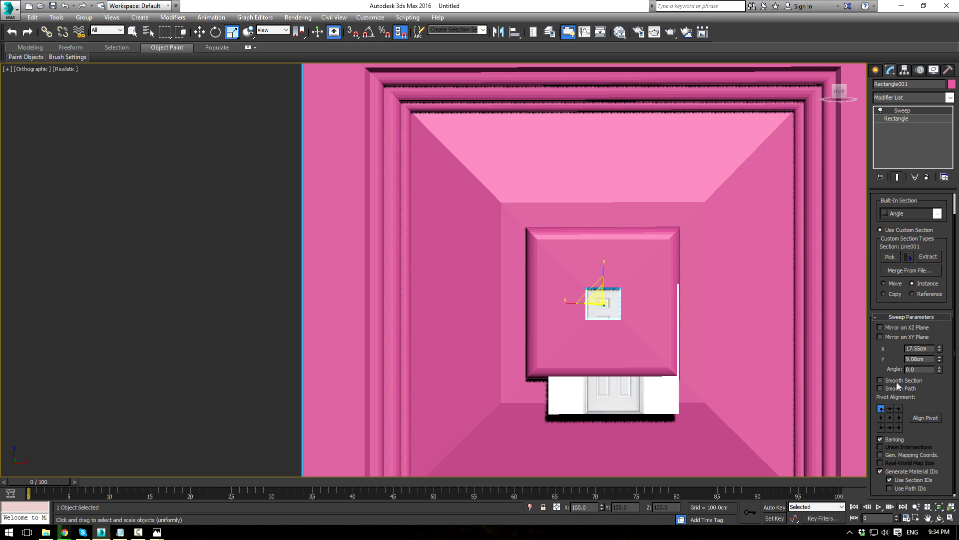
left_click_drag(936, 346, 917, 339)
scroll(367, 235, "down", 4)
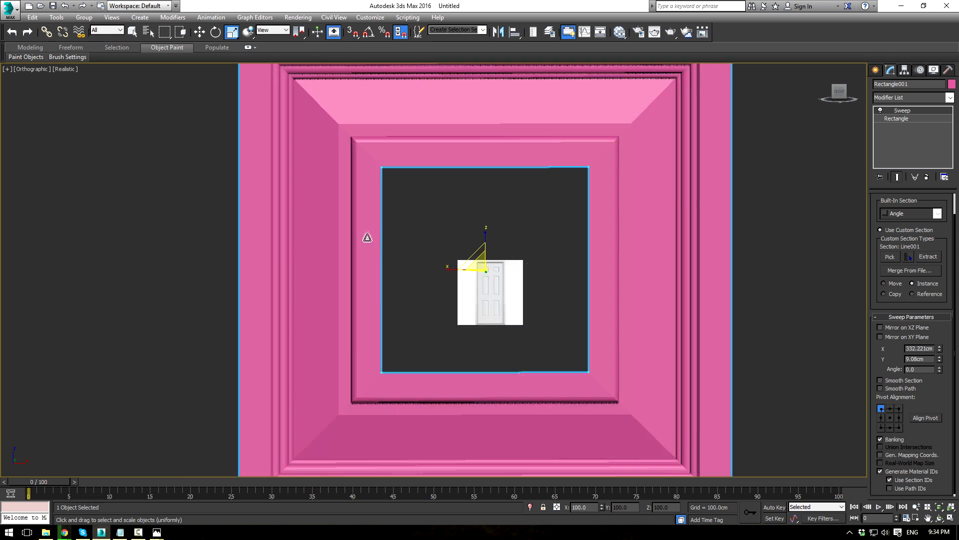
scroll(396, 257, "up", 2)
Step: Mirror the sweep section on both the XZ and XY planes
middle_click_drag(427, 262, 387, 287, "alt")
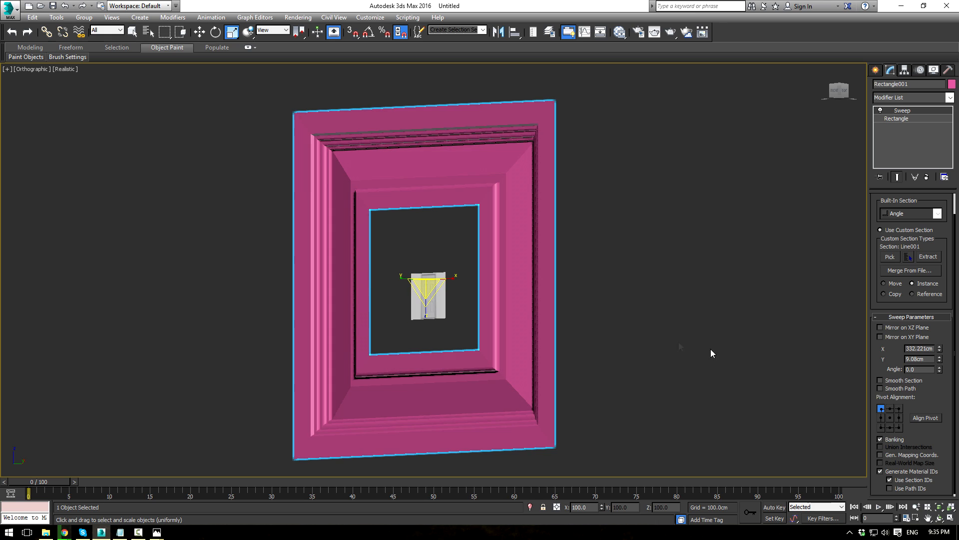
left_click(881, 328)
middle_click_drag(659, 267, 698, 288, "alt")
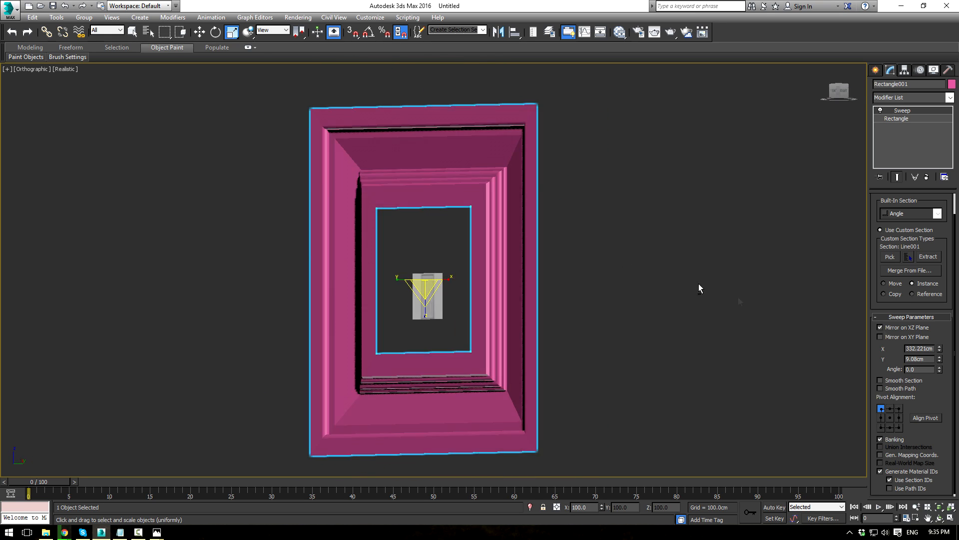
left_click(887, 337)
middle_click_drag(529, 274, 747, 283, "alt")
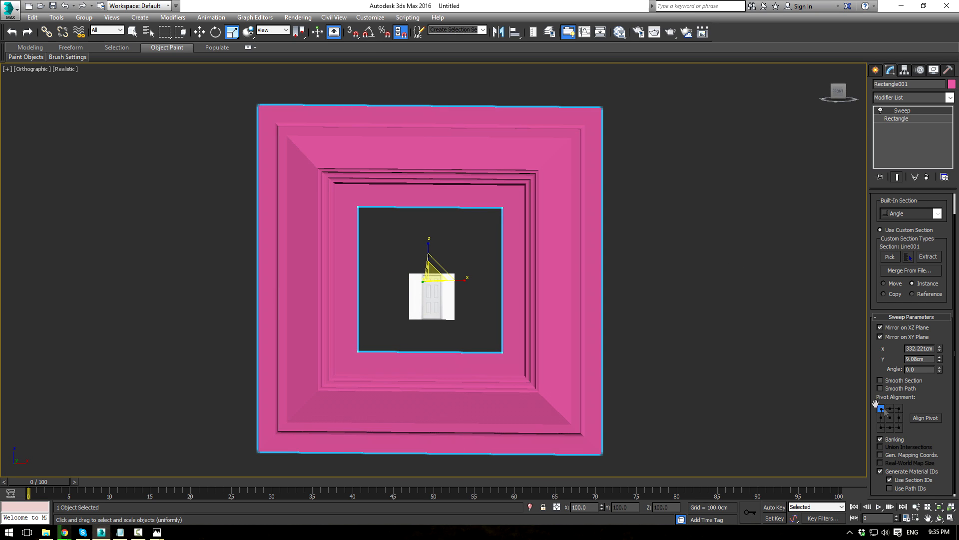
Step: Try bottom-middle pivot alignment and inspect the frame from several angles
left_click(890, 428)
middle_click_drag(705, 286, 522, 293, "alt")
scroll(522, 292, "up", 3)
scroll(379, 258, "up", 3)
middle_click_drag(520, 254, 691, 254)
scroll(675, 257, "down", 4)
scroll(663, 264, "up", 4)
scroll(620, 263, "up", 1)
scroll(589, 267, "down", 4)
scroll(659, 304, "up", 2)
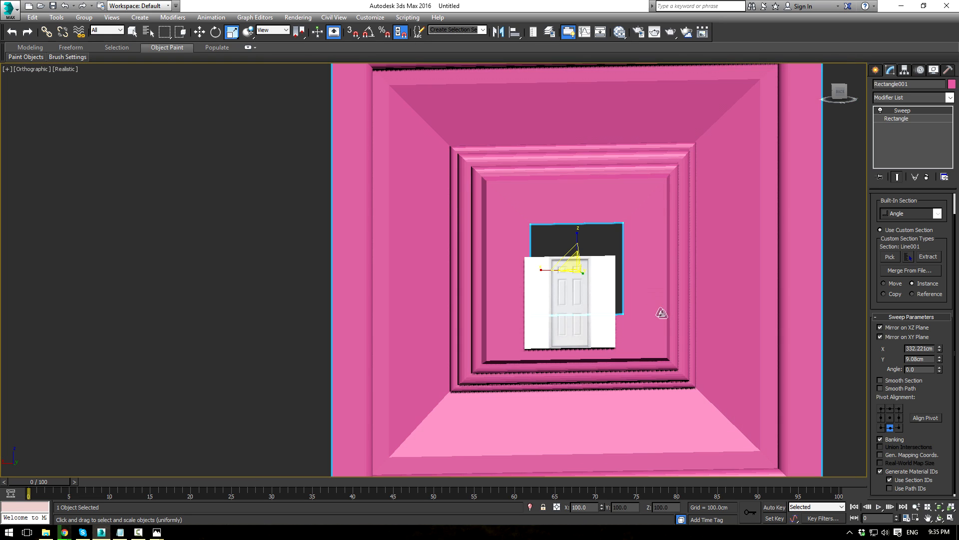
scroll(702, 325, "down", 2)
middle_click_drag(709, 332, 649, 299)
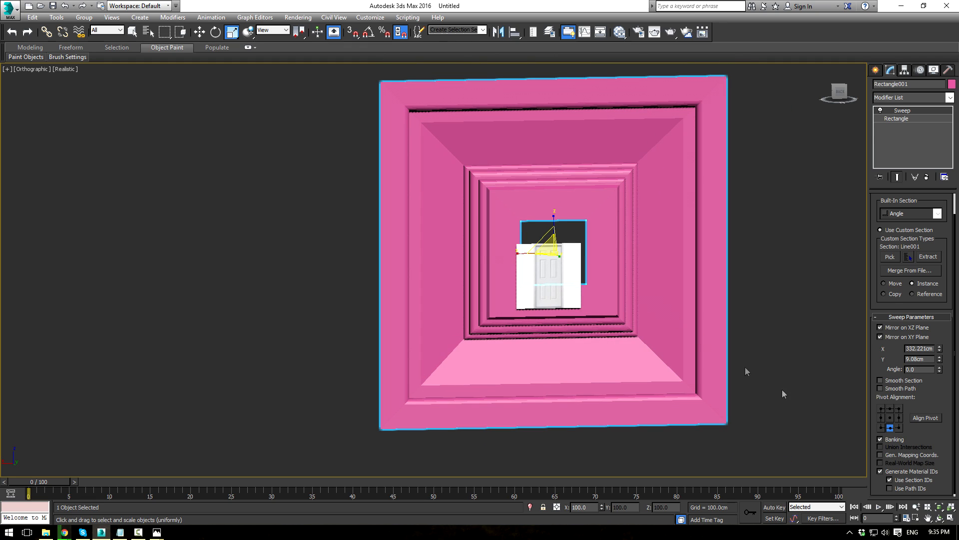
Step: Try bottom-right, middle-right and top-right pivot alignments, settling on bottom-left
left_click(899, 428)
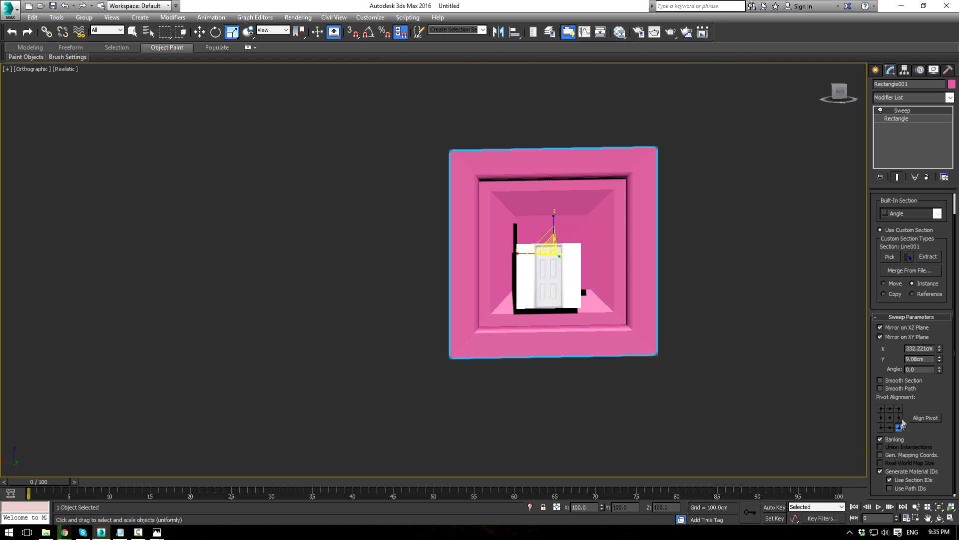
left_click(900, 418)
left_click(899, 409)
left_click(885, 430)
scroll(670, 291, "down", 2)
middle_click_drag(679, 291, 503, 189, "alt")
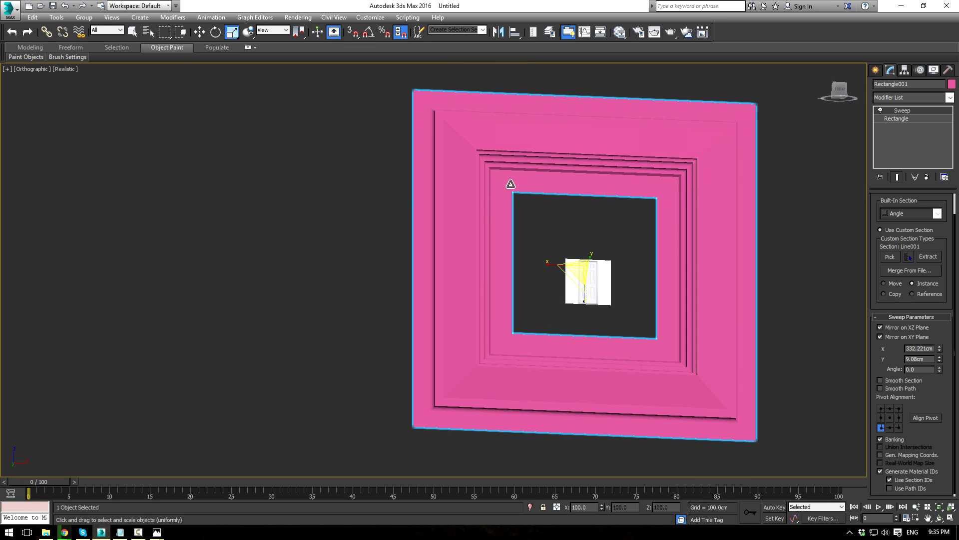
scroll(510, 184, "up", 8)
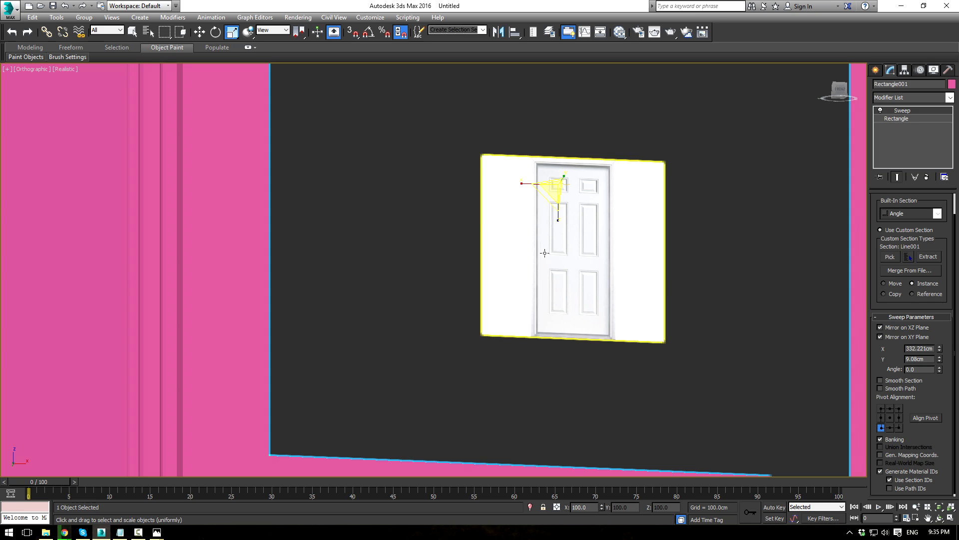
Step: Try rotating the profile line, then cancel and undo the attempt
left_click(419, 198)
left_click(567, 185)
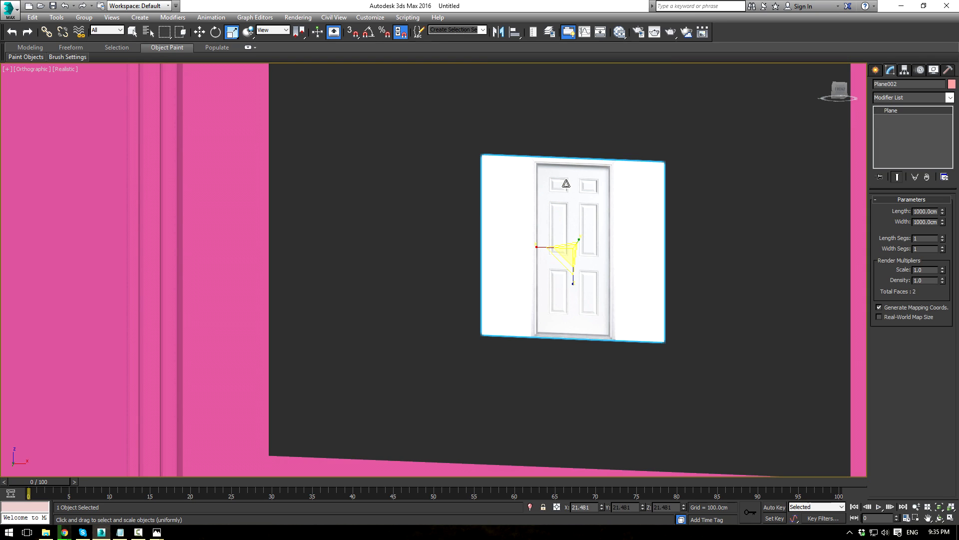
left_click(569, 183)
scroll(562, 225, "down", 5)
key("e")
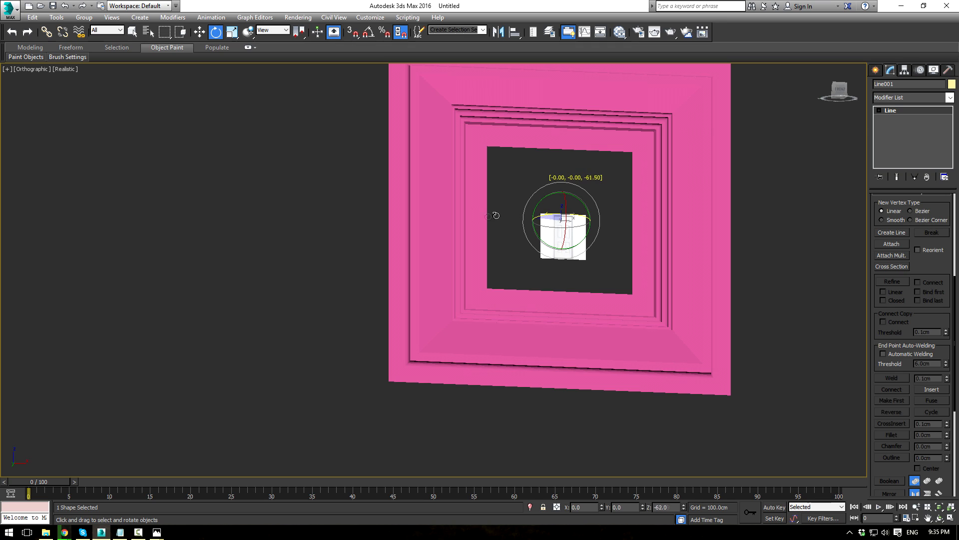
left_click_drag(450, 220, 451, 220)
right_click(451, 220)
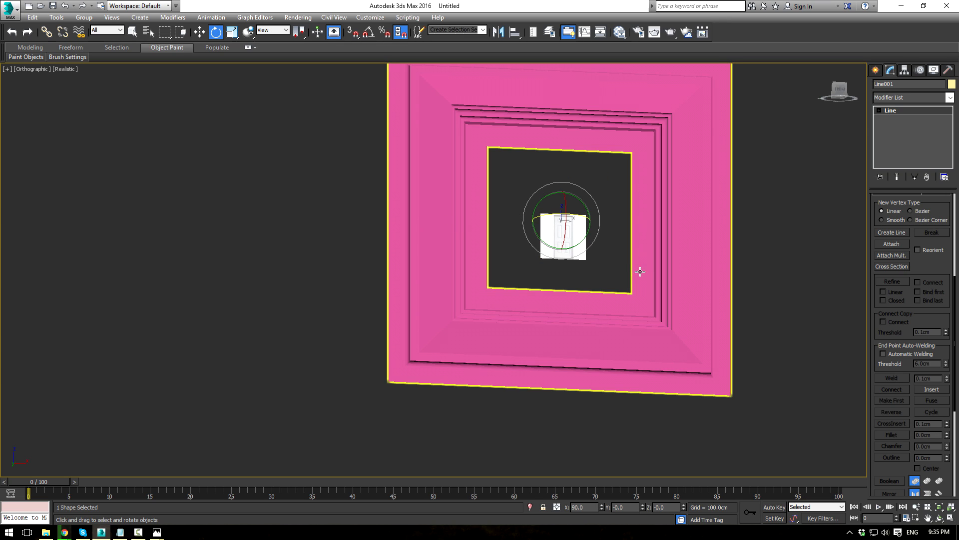
key("ctrl+z")
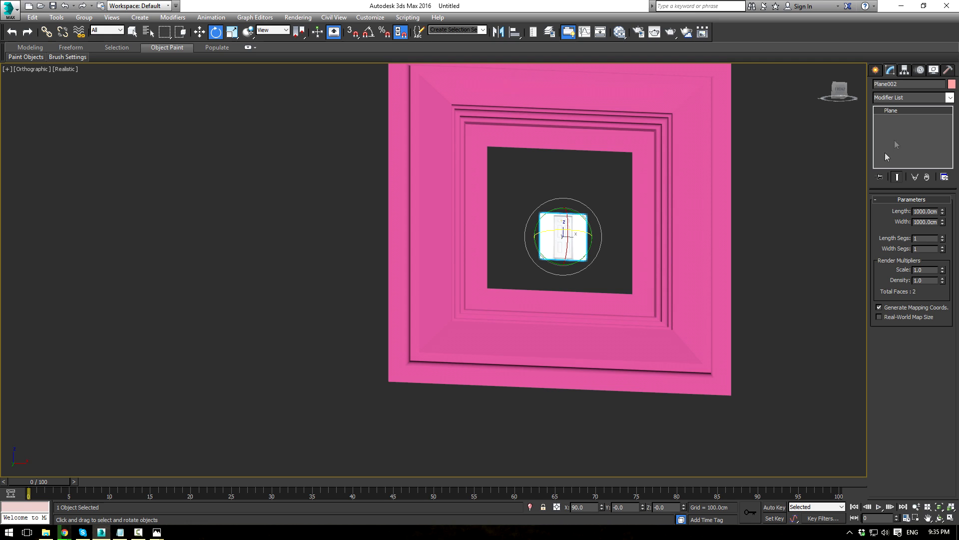
Step: Select Rectangle001 and delete its Sweep modifier from the stack
left_click(634, 227)
scroll(572, 234, "up", 10)
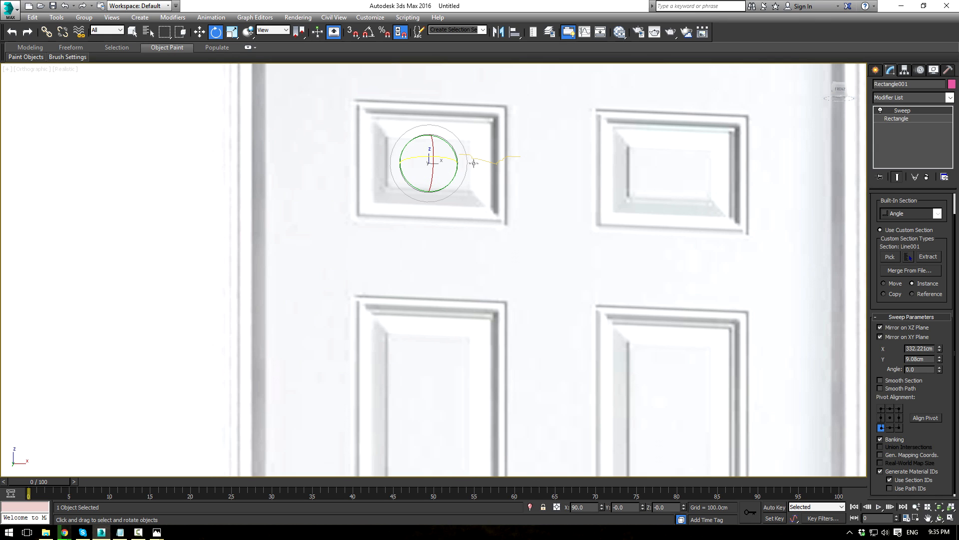
left_click(478, 158)
left_click(516, 128)
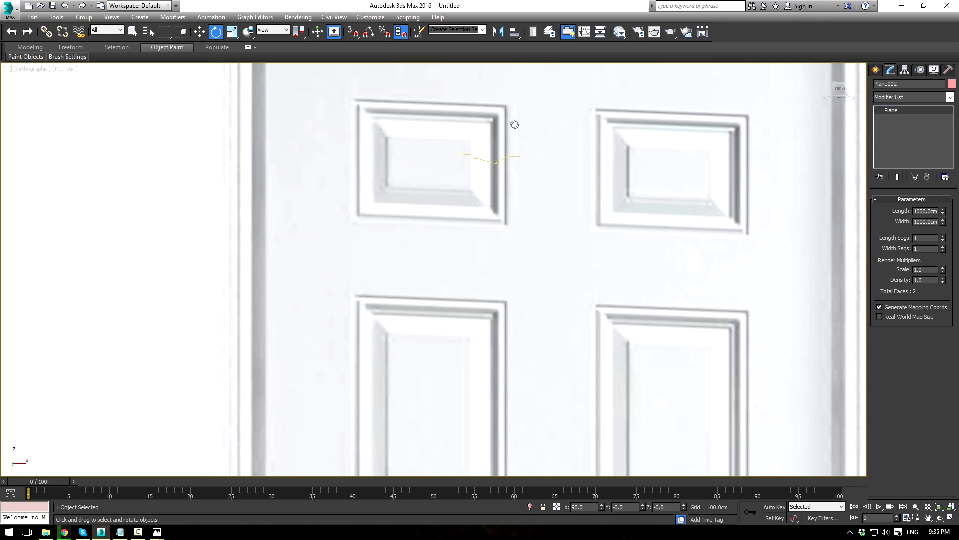
scroll(535, 156, "down", 8)
scroll(706, 172, "down", 5)
left_click(790, 172)
right_click(913, 111)
left_click(847, 128)
Step: Zoom in on the door's upper-left panel and select the yellow profile line Line001
scroll(735, 197, "up", 8)
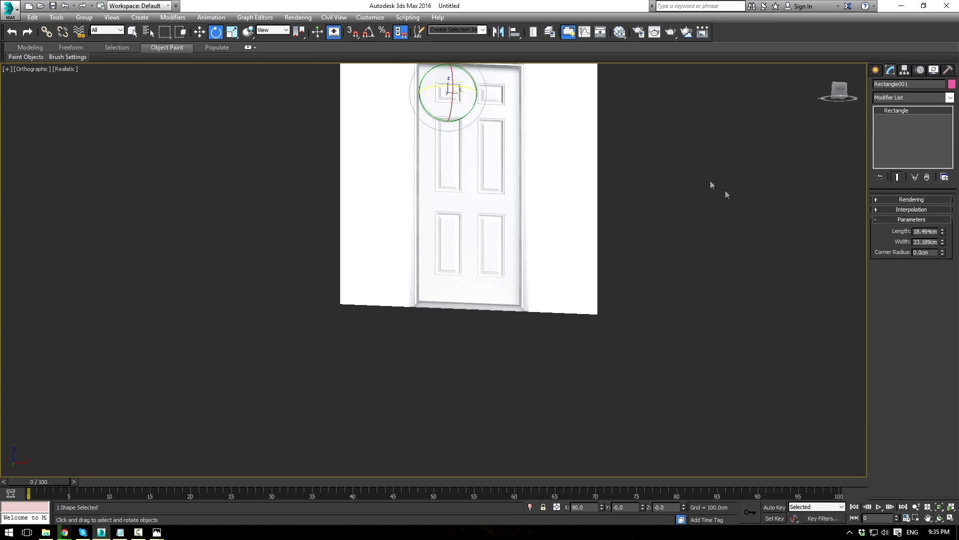
middle_click_drag(562, 179, 731, 375)
scroll(730, 374, "up", 5)
scroll(313, 200, "up", 3)
middle_click_drag(312, 200, 638, 376)
scroll(638, 376, "down", 3)
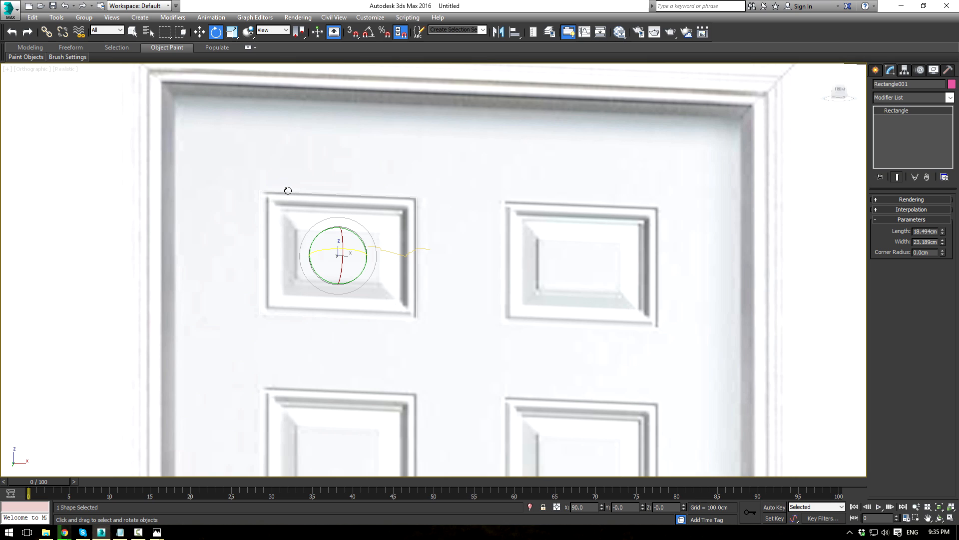
scroll(407, 275, "up", 2)
left_click(400, 247)
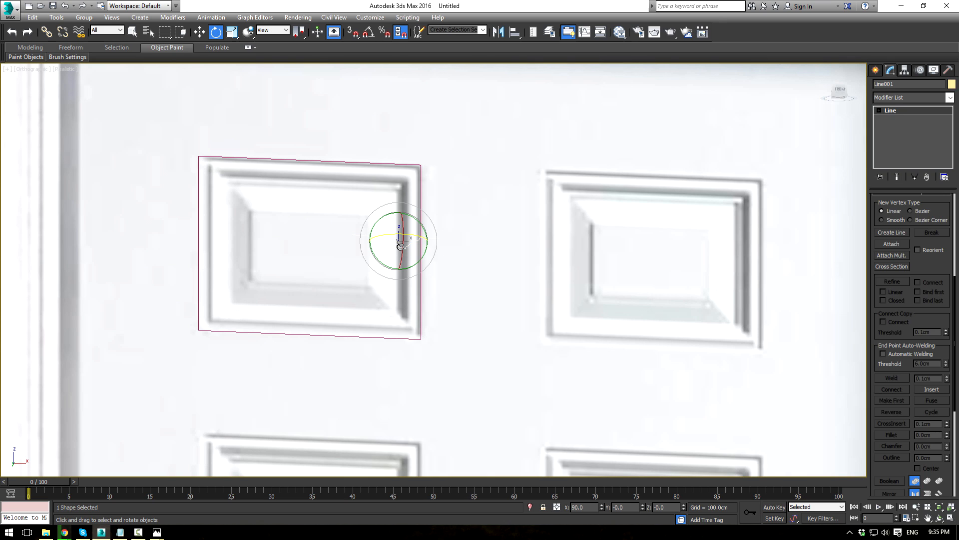
Step: Reset Line001's transform with the Reset XForm utility's Reset Selected
left_click(947, 70)
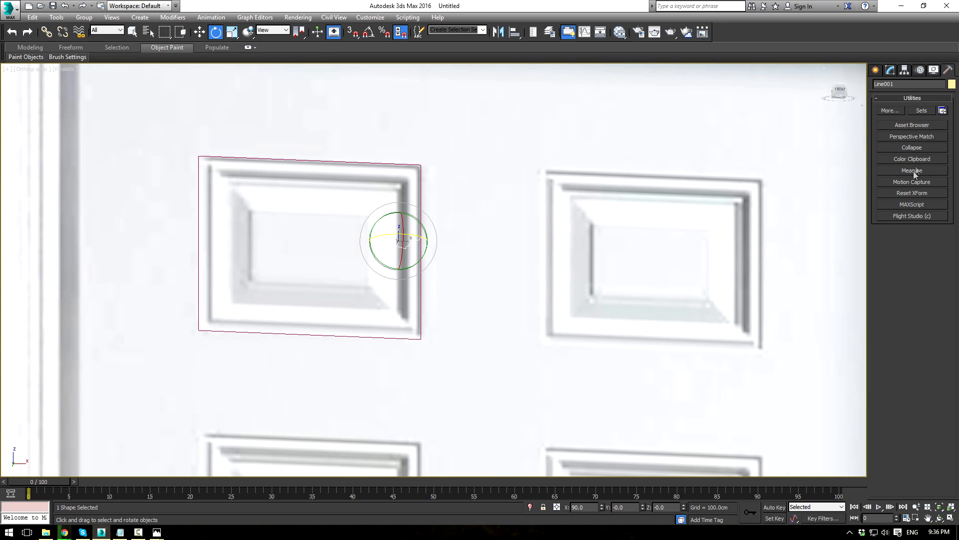
left_click(907, 193)
left_click(902, 248)
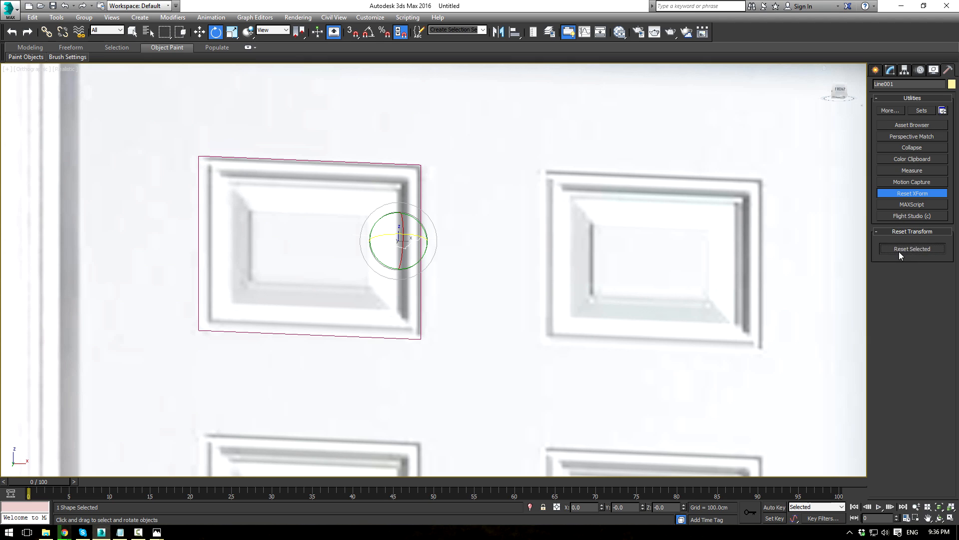
left_click(904, 195)
left_click(891, 71)
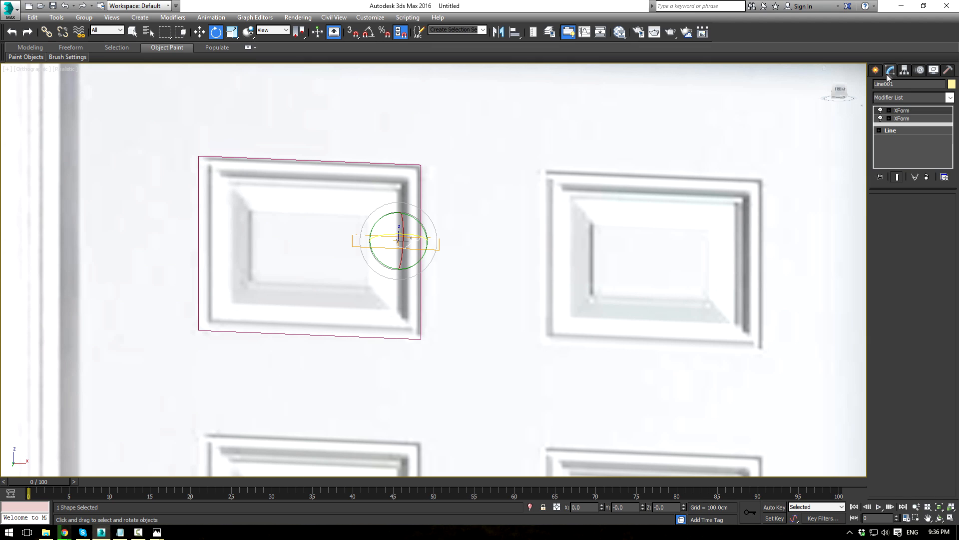
Step: Add an Edit Spline modifier above the XForm entries, then select Rectangle001
left_click(903, 111)
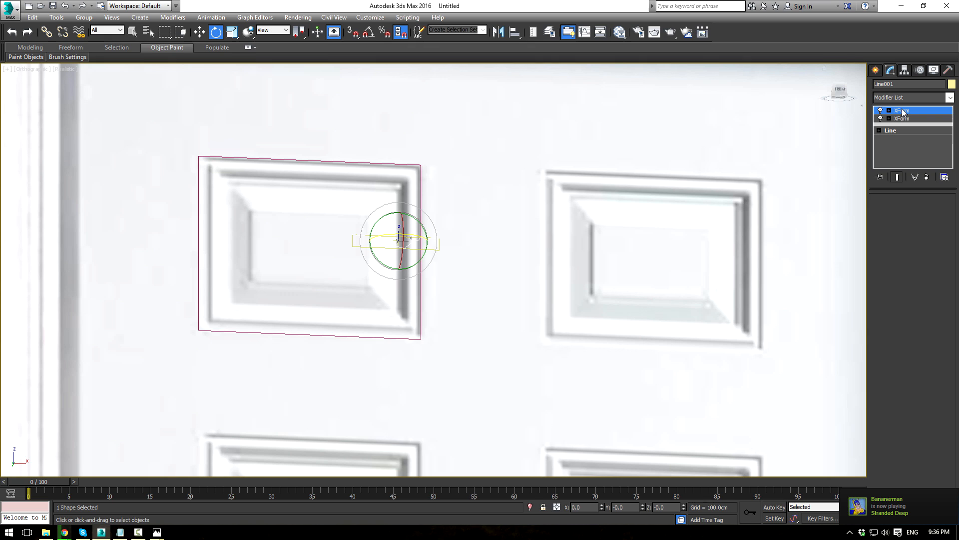
left_click(951, 97)
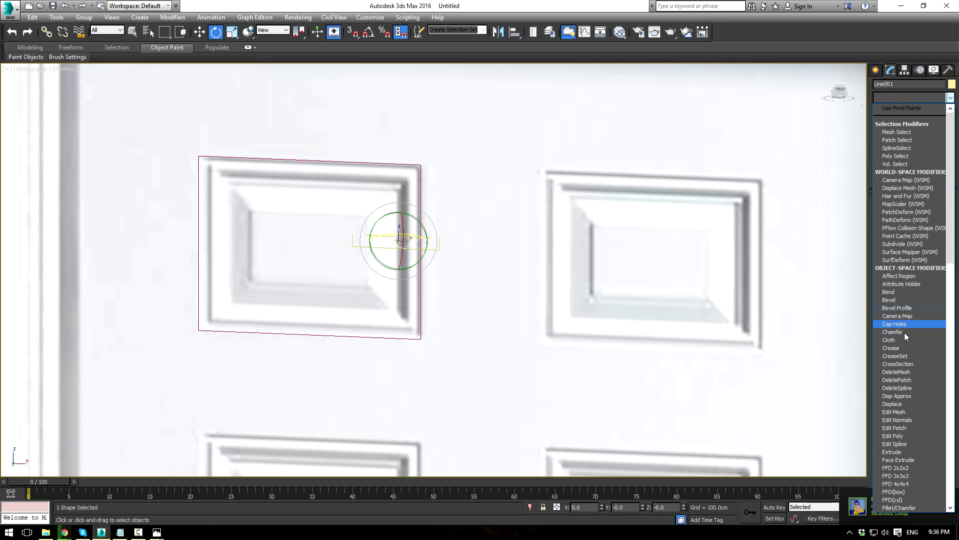
left_click(895, 444)
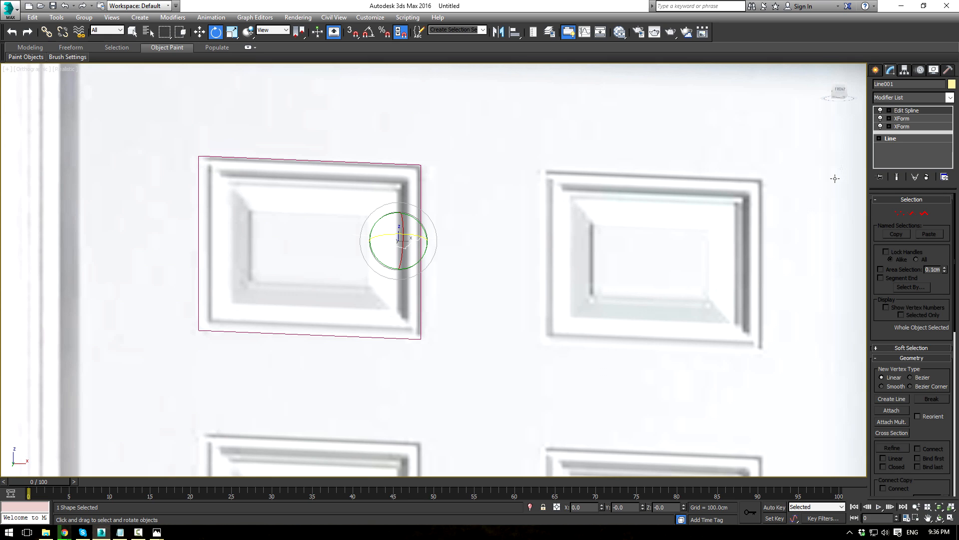
left_click(421, 308)
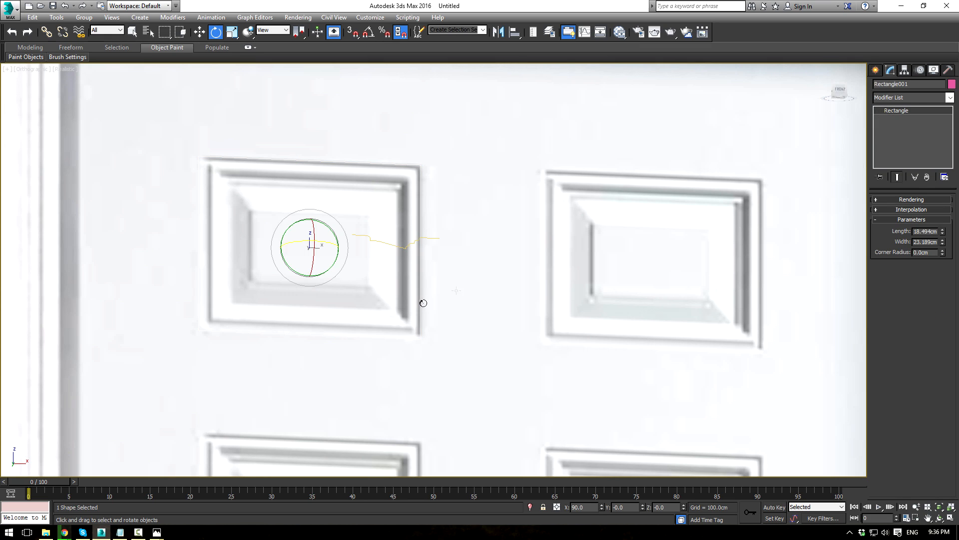
Step: Apply Sweep to Rectangle001 using Line001 as the custom section
left_click(949, 97)
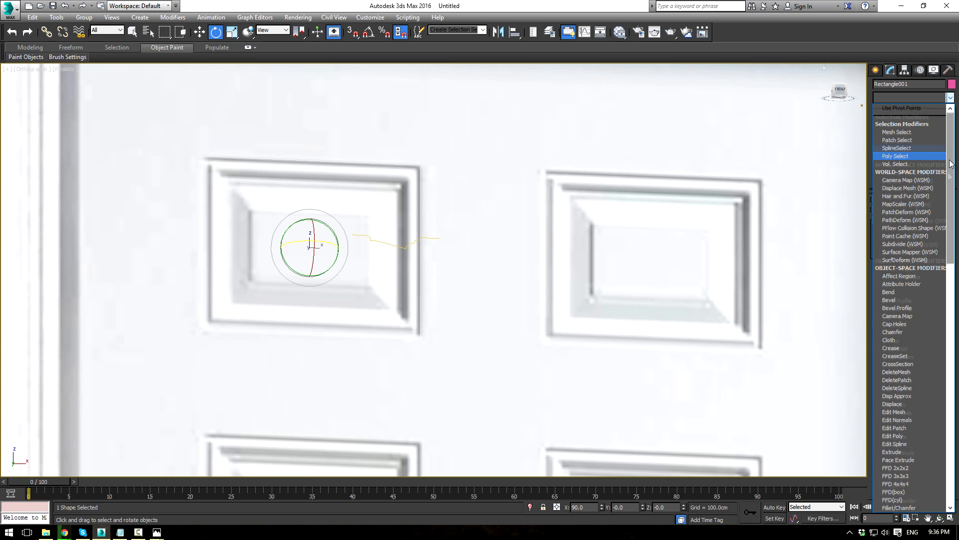
scroll(923, 316, "down", 15)
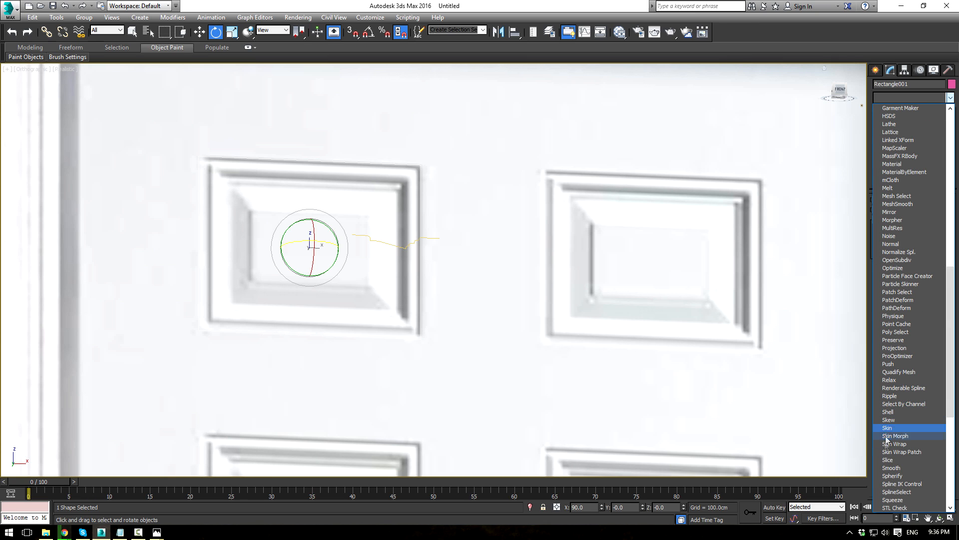
scroll(884, 479, "down", 4)
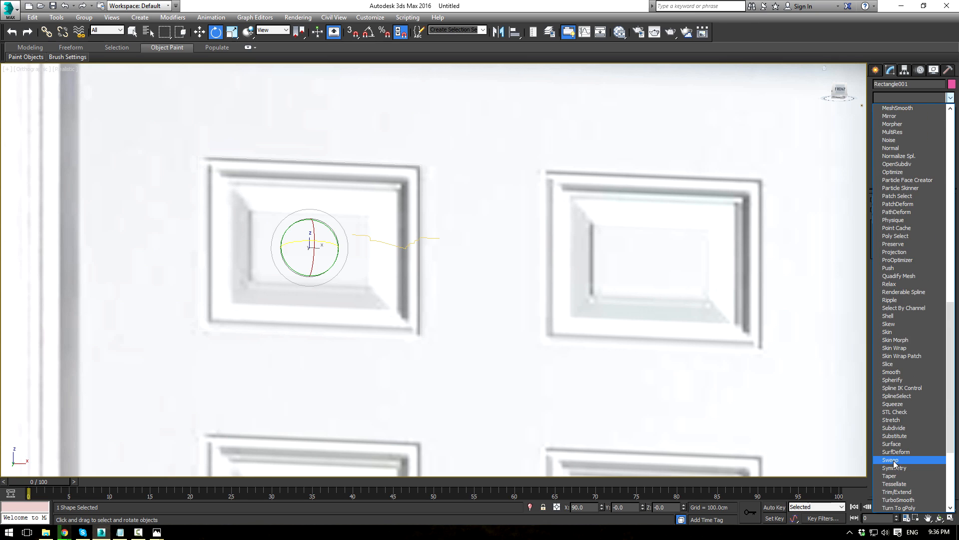
left_click(893, 460)
left_click(889, 253)
left_click(890, 280)
left_click(375, 240)
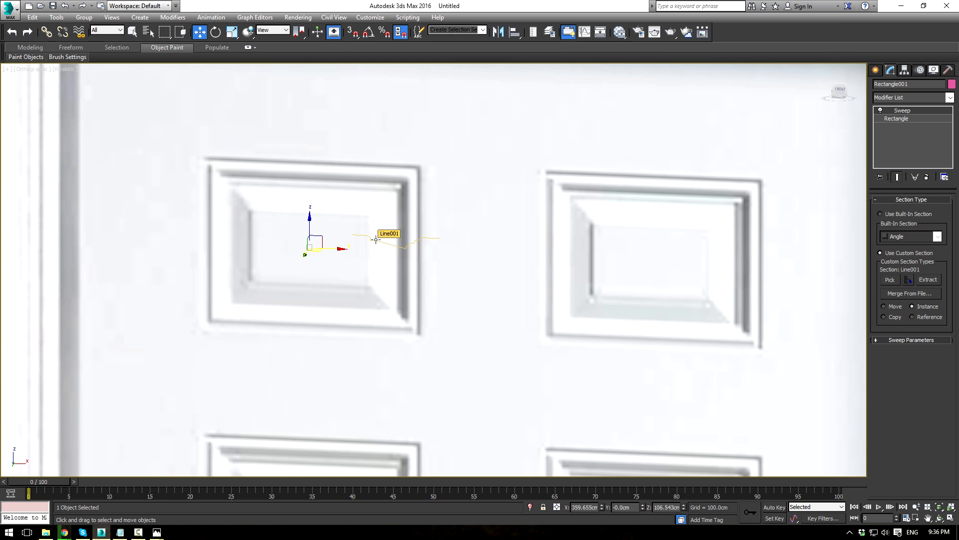
Step: Hide the door reference plane Plane002
scroll(460, 206, "down", 10)
scroll(567, 221, "up", 2)
middle_click_drag(609, 196, 762, 263)
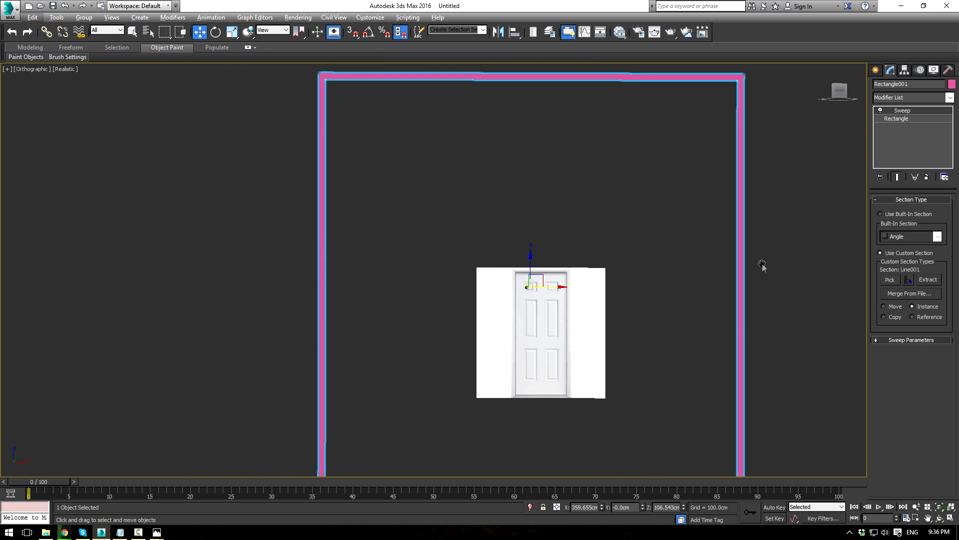
scroll(640, 314, "up", 4)
scroll(599, 320, "up", 4)
scroll(450, 284, "up", 3)
scroll(484, 250, "up", 8)
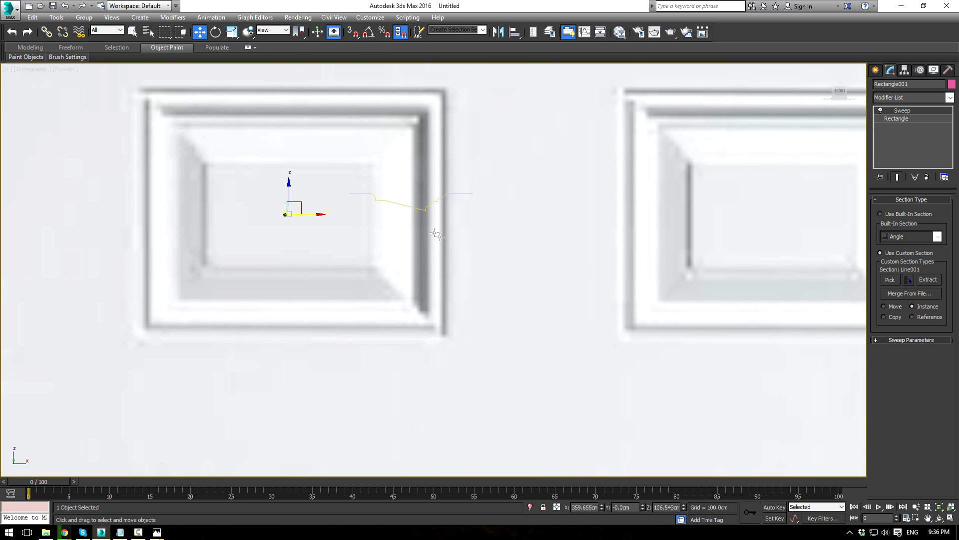
left_click(419, 211)
left_click(423, 208)
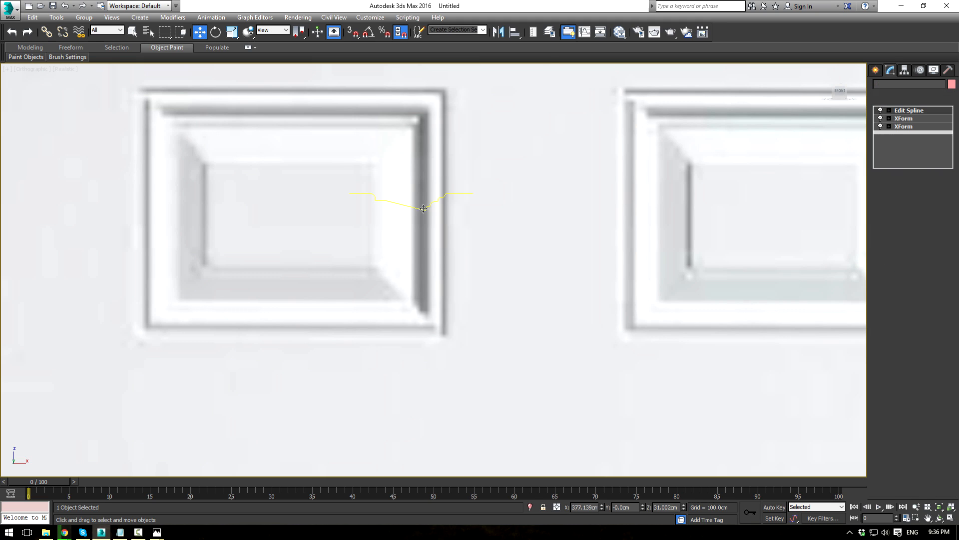
scroll(423, 209, "down", 10)
left_click(502, 235)
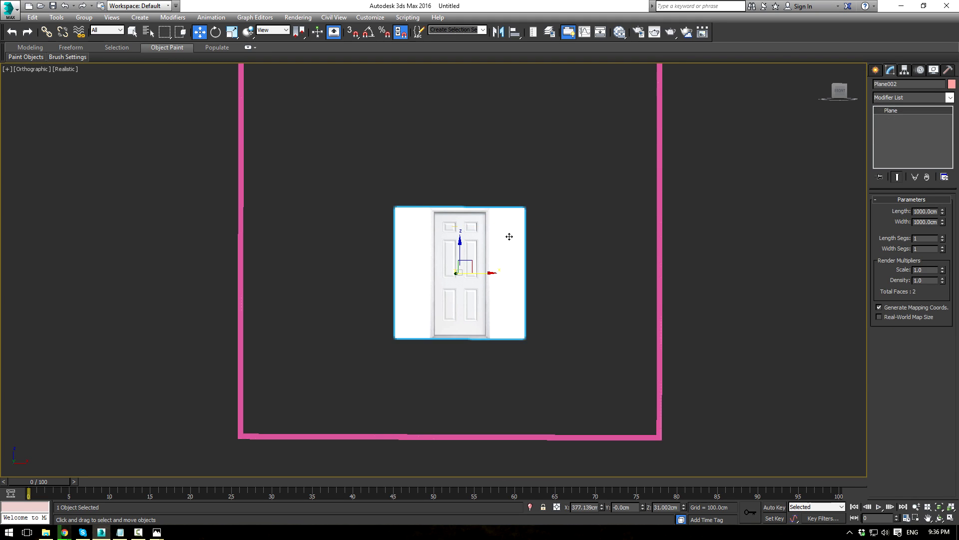
right_click(508, 233)
left_click(531, 206)
Step: Cycle the swept frame's Pivot Alignment through several options, ending on bottom-left
scroll(529, 214, "down", 3)
scroll(549, 202, "up", 3)
left_click(594, 183)
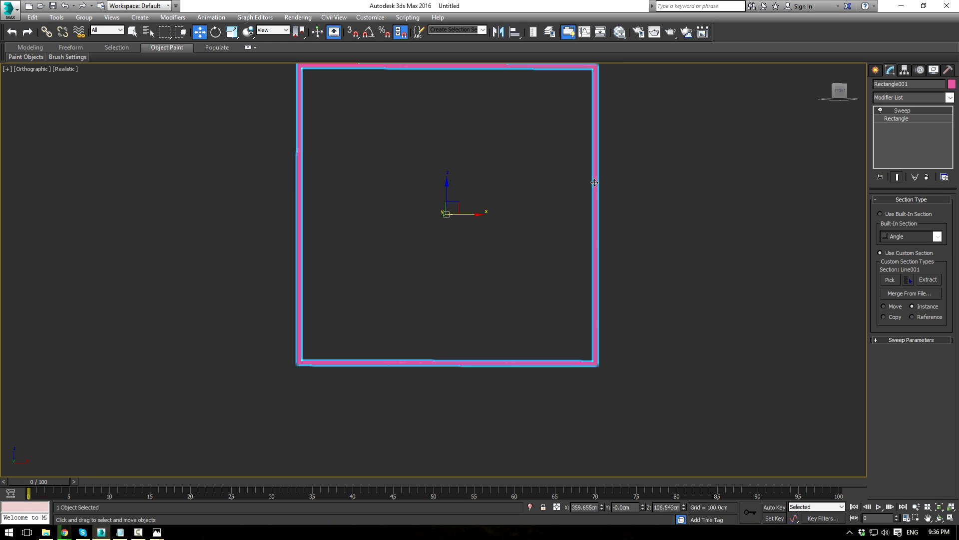
left_click(890, 341)
left_click(893, 408)
left_click(881, 410)
left_click(882, 419)
left_click(888, 419)
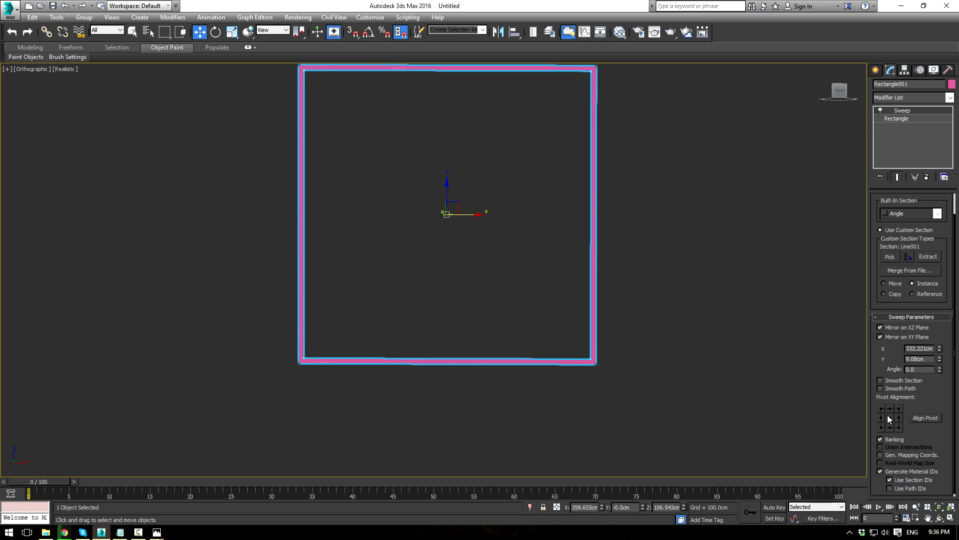
left_click(899, 418)
left_click(881, 428)
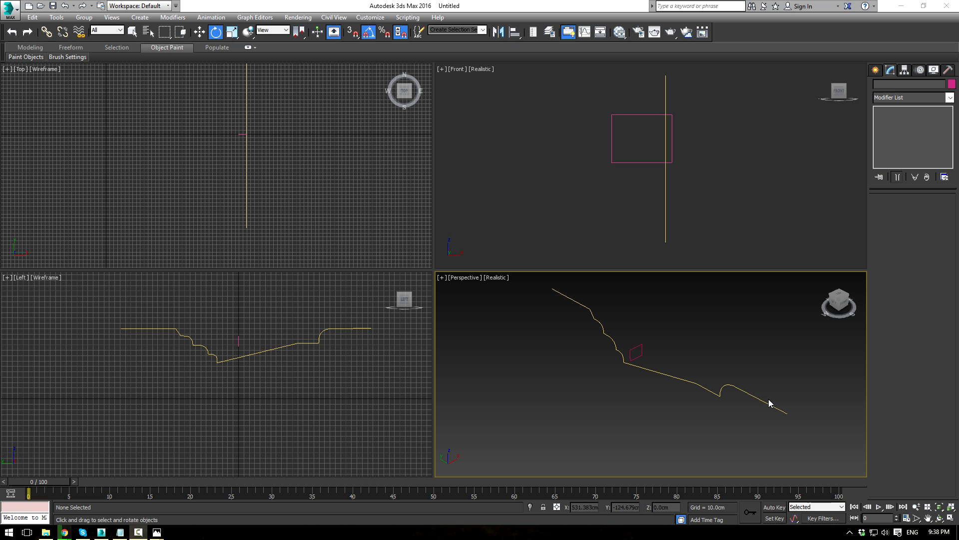
Step: Select the Rectangle001 outline and type 'sw' in the Modifier List to reach Sweep
middle_click_drag(702, 413, 626, 403)
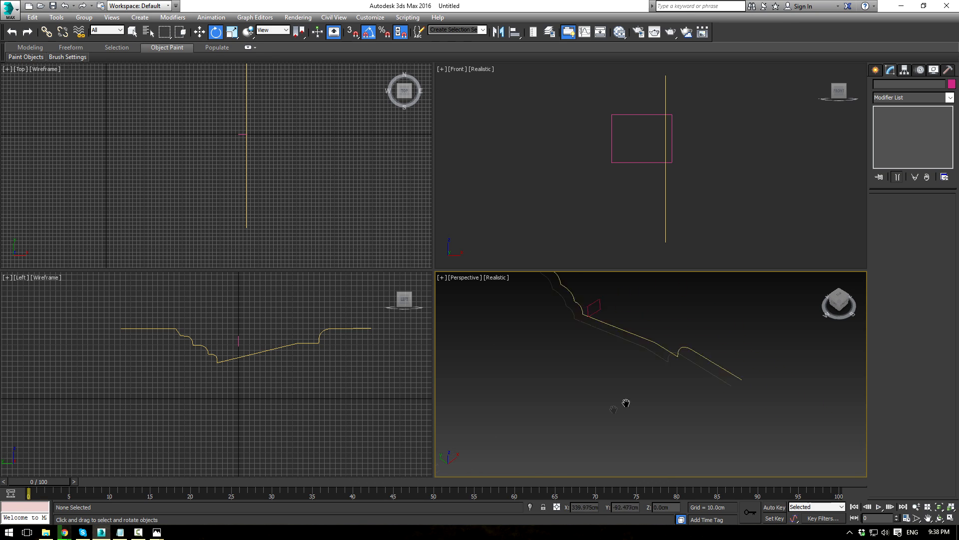
left_click(587, 308)
middle_click_drag(663, 299, 702, 307)
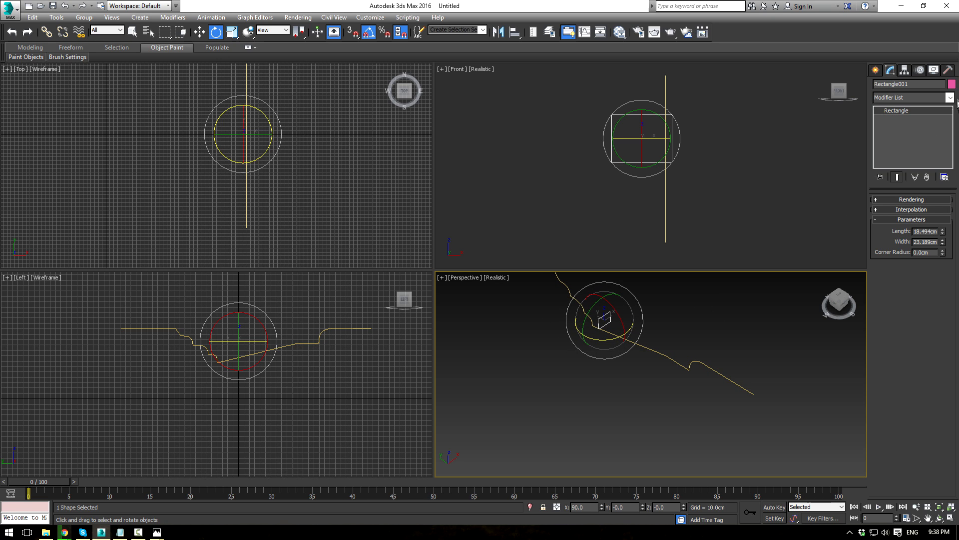
left_click(703, 228)
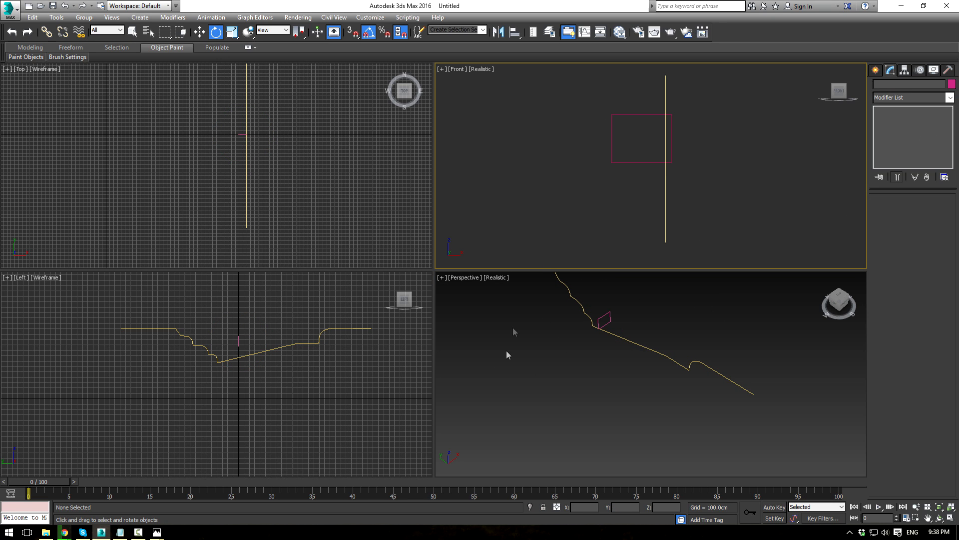
middle_click_drag(334, 165, 295, 120)
scroll(301, 207, "up", 2)
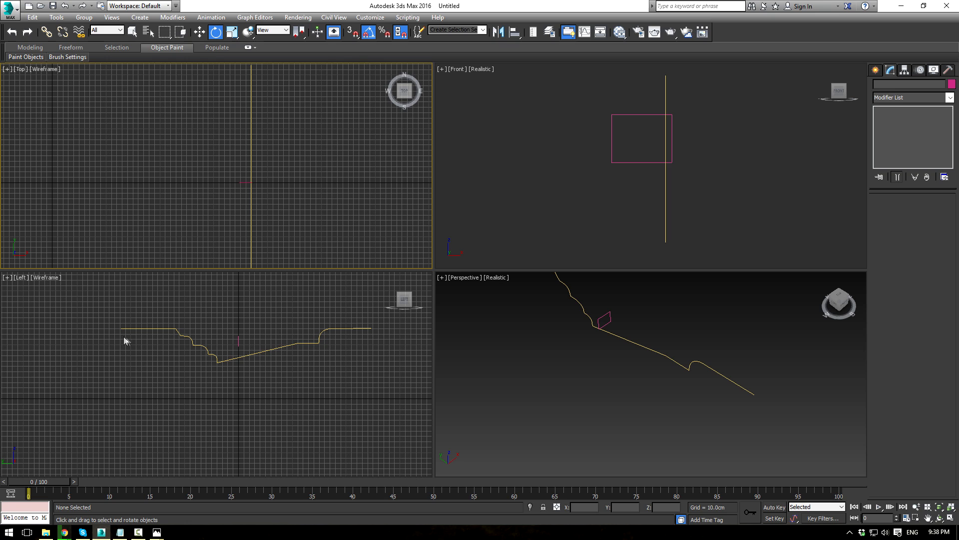
scroll(292, 156, "down", 1)
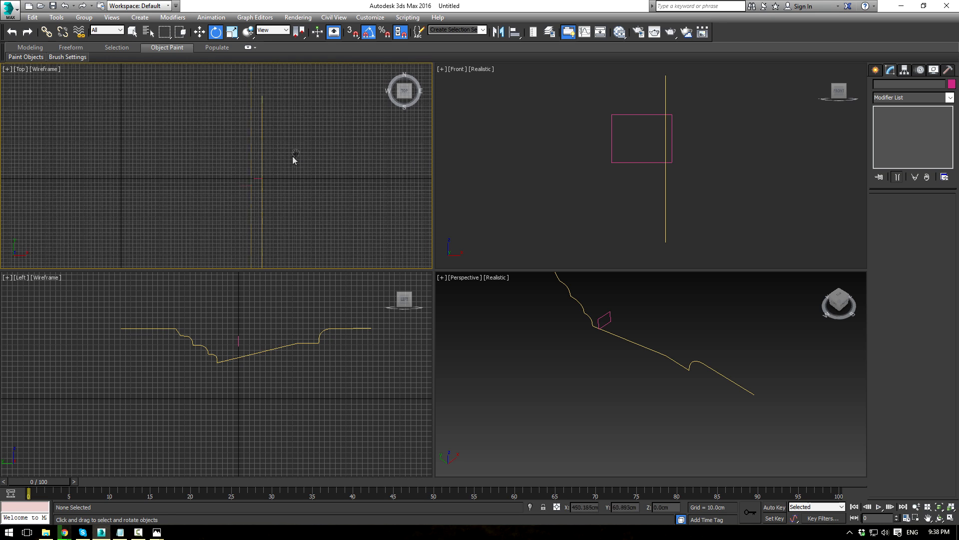
scroll(606, 326, "up", 1)
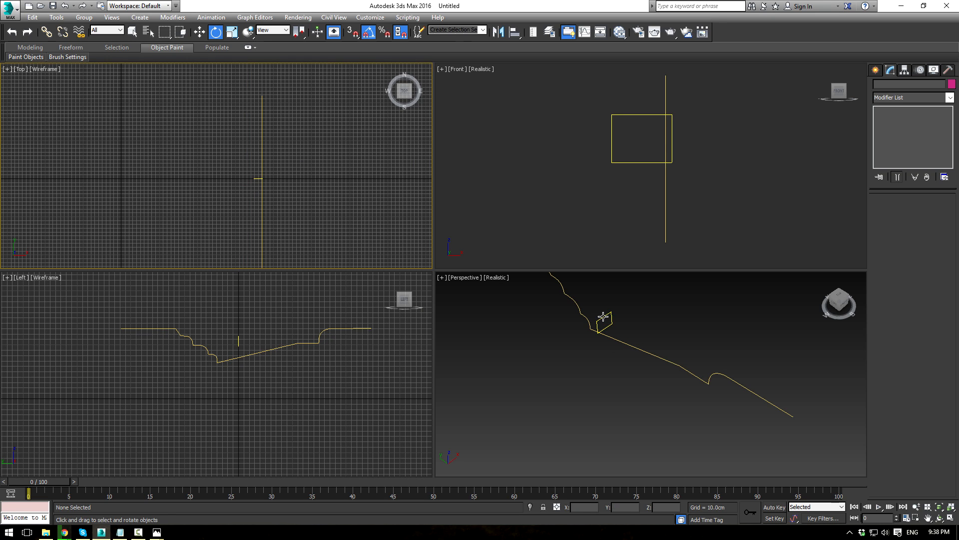
left_click(605, 325)
left_click(950, 97)
type("sw")
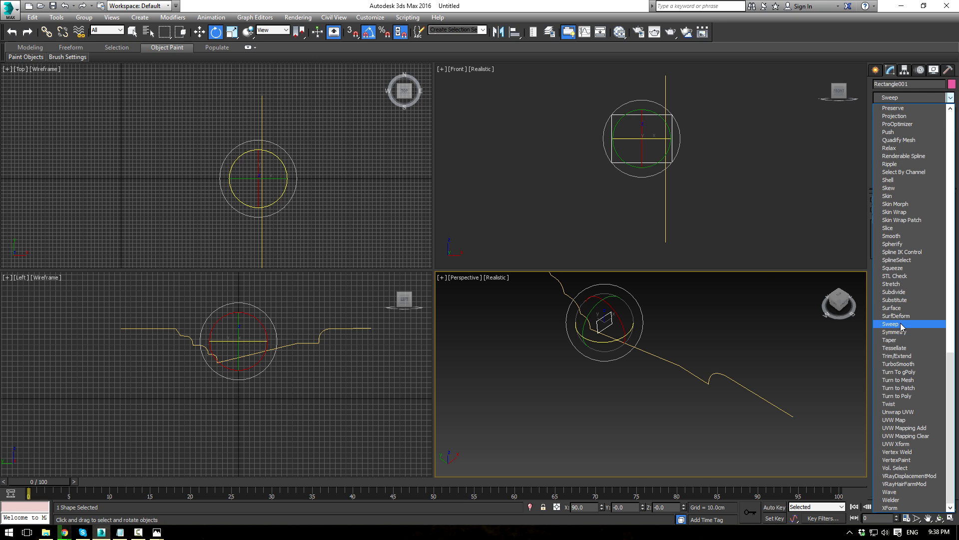
Step: Sweep Rectangle001 with Line001 picked as the custom section and review Sweep Parameters
left_click(891, 324)
left_click(881, 253)
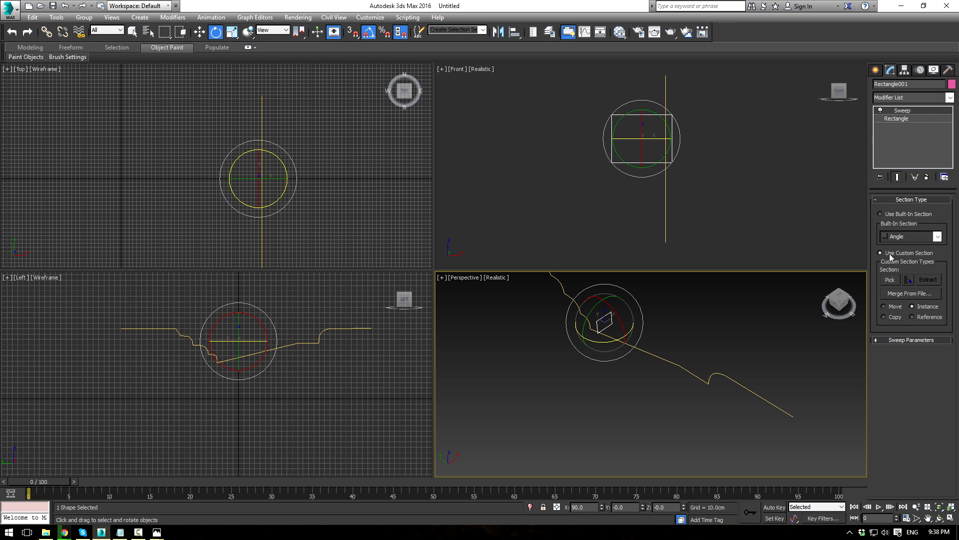
left_click(889, 280)
left_click(666, 208)
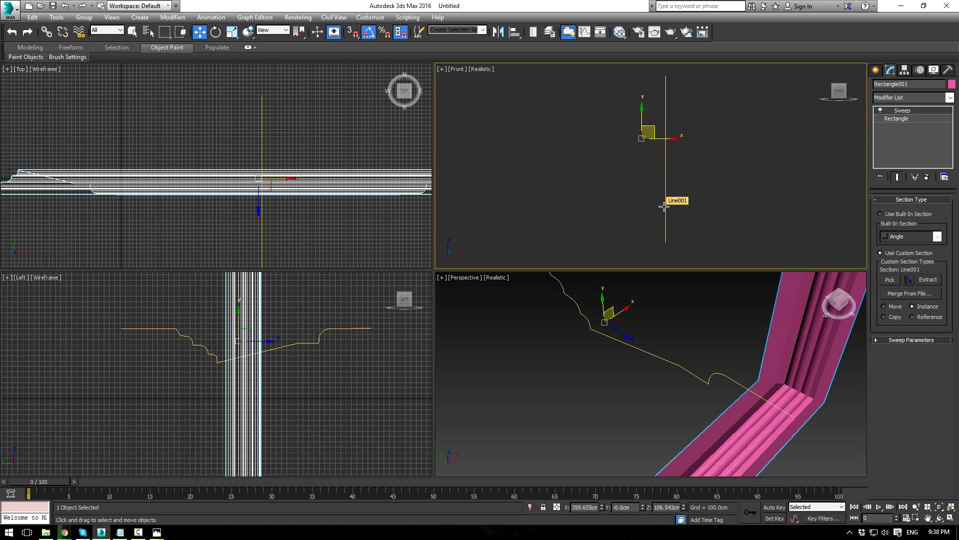
scroll(695, 349, "down", 3)
middle_click_drag(680, 356, 686, 379, "alt")
scroll(685, 379, "down", 2)
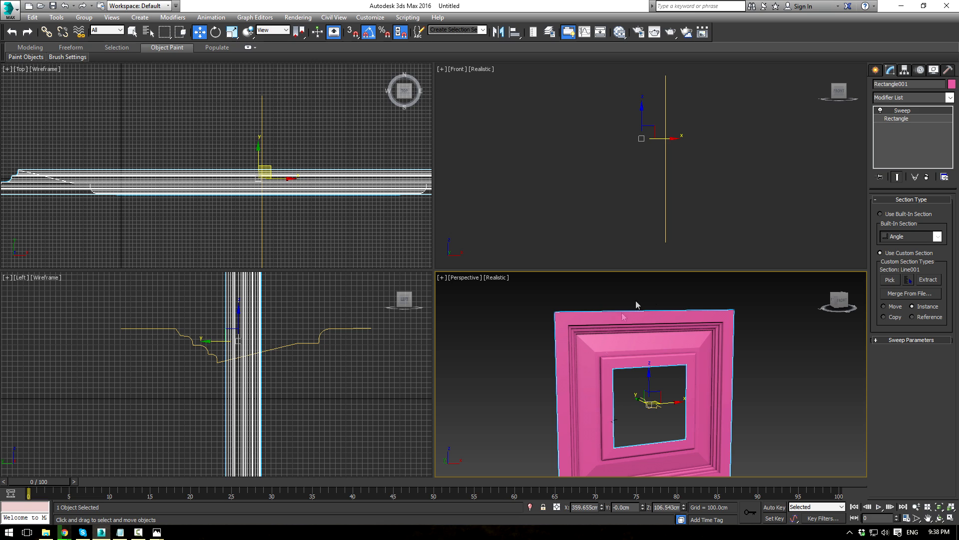
scroll(635, 317, "up", 5)
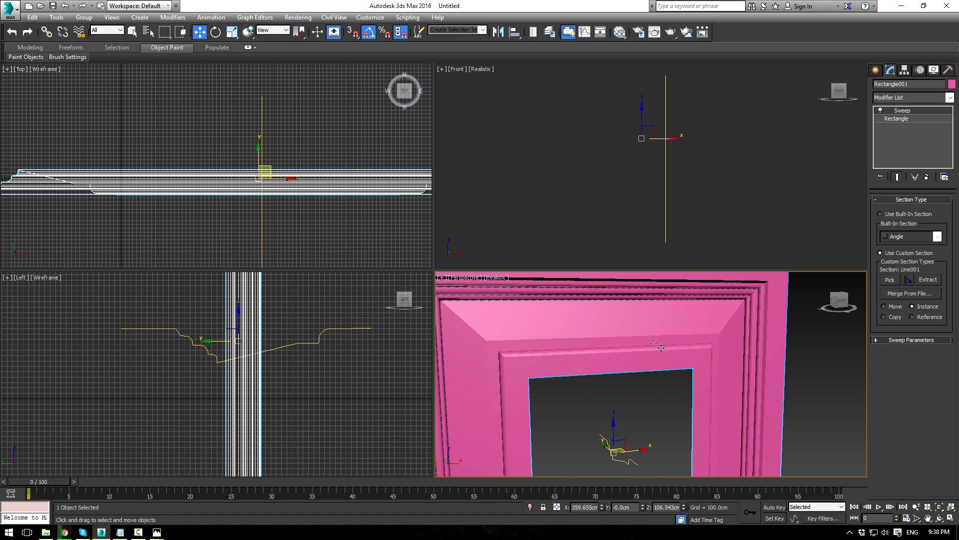
left_click(877, 340)
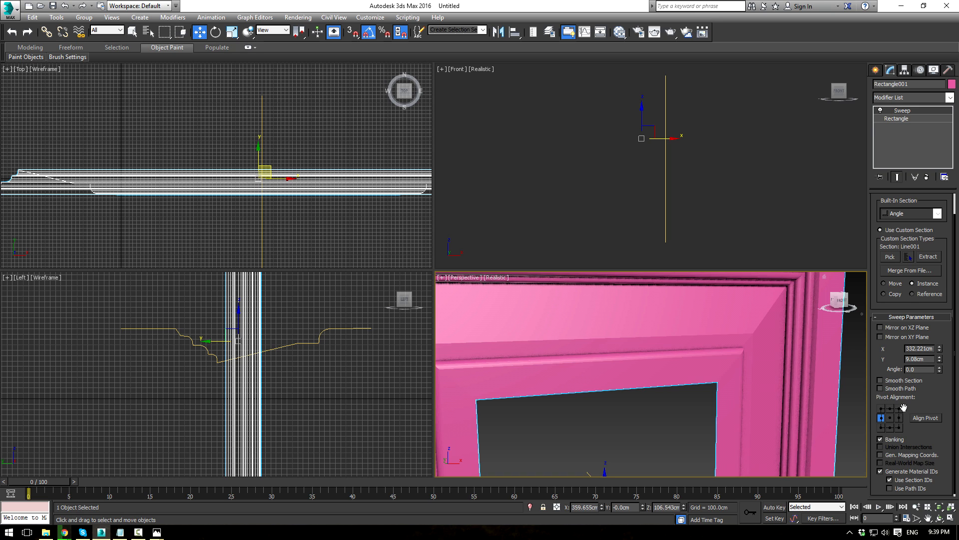
Step: Maximize the perspective view and convert the swept frame to an Editable Poly
key("alt+w")
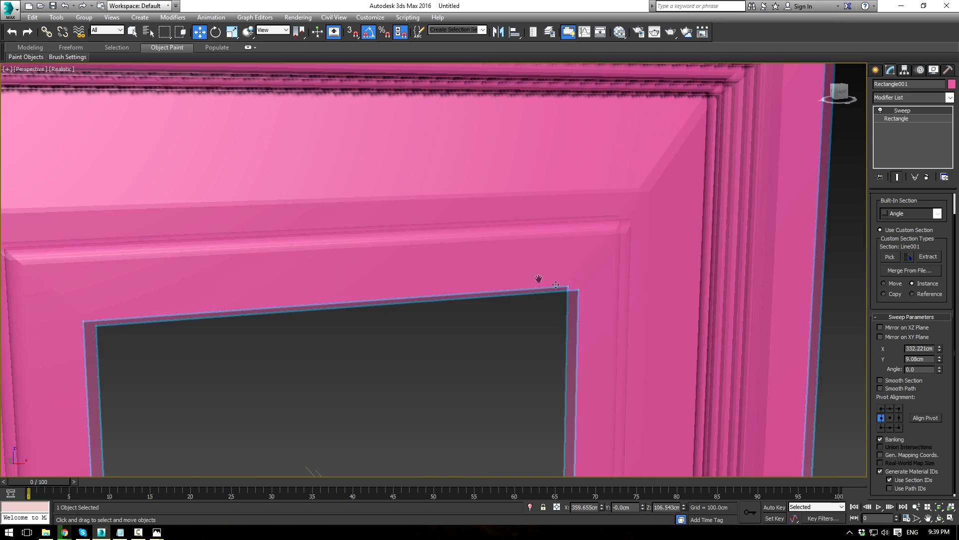
scroll(554, 287, "down", 5)
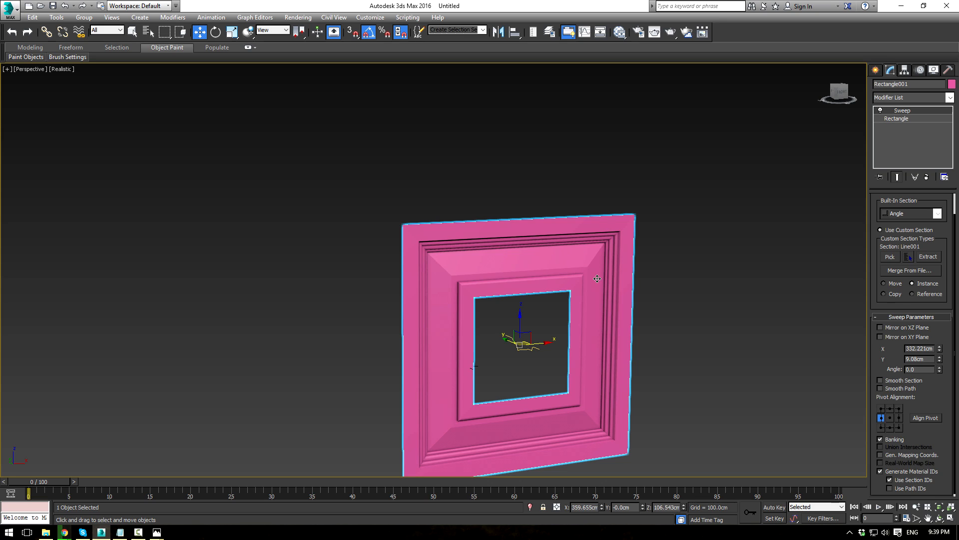
key("alt+e")
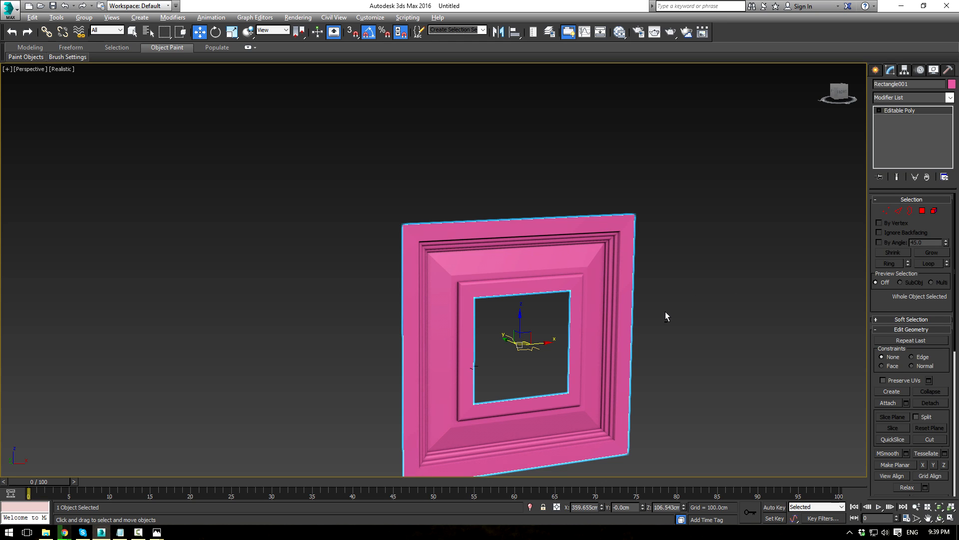
middle_click_drag(666, 316, 649, 328, "alt")
left_click(513, 349)
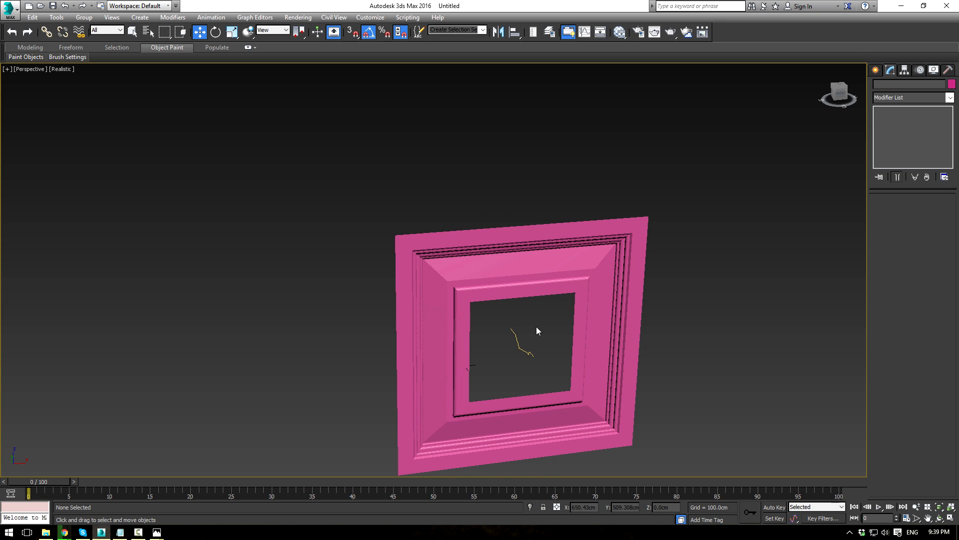
Step: Delete the leftover Line001 profile spline
left_click_drag(537, 327, 508, 360)
key("Delete")
mouse_move(494, 360)
middle_mouse_down("alt")
mouse_move(388, 362)
mouse_move(492, 357)
middle_mouse_up("alt")
Step: Unhide the door reference plane and restore the four-viewport layout
right_click(718, 272)
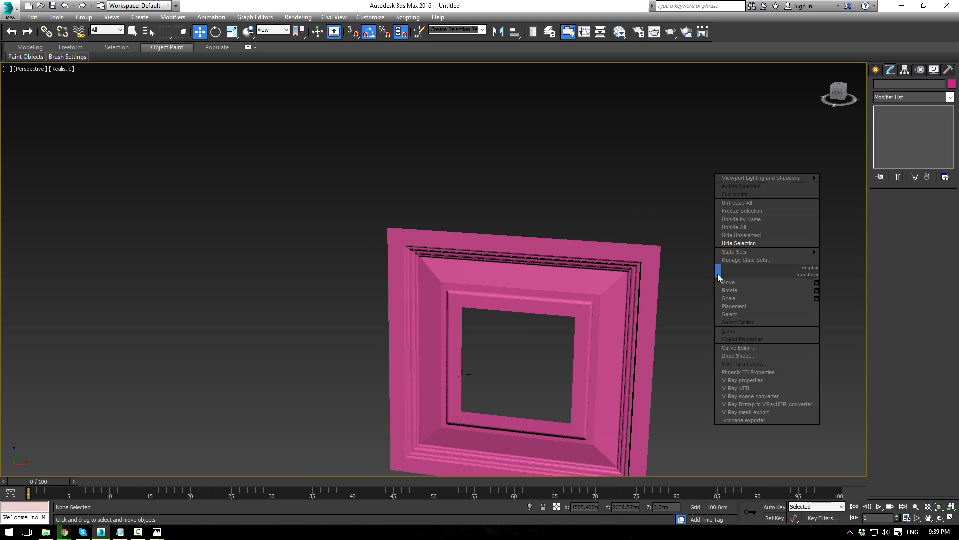
left_click(740, 239)
middle_click_drag(542, 376, 545, 355, "alt")
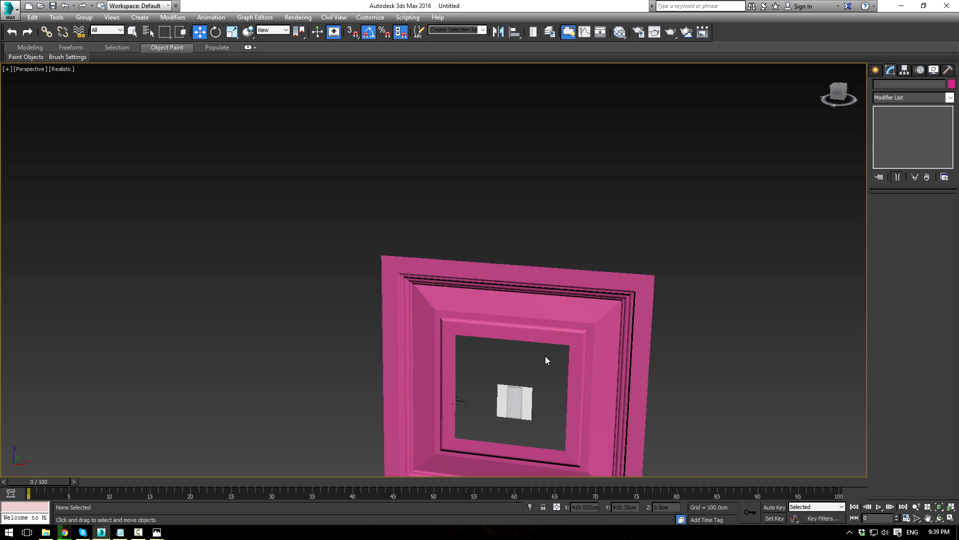
scroll(544, 360, "up", 3)
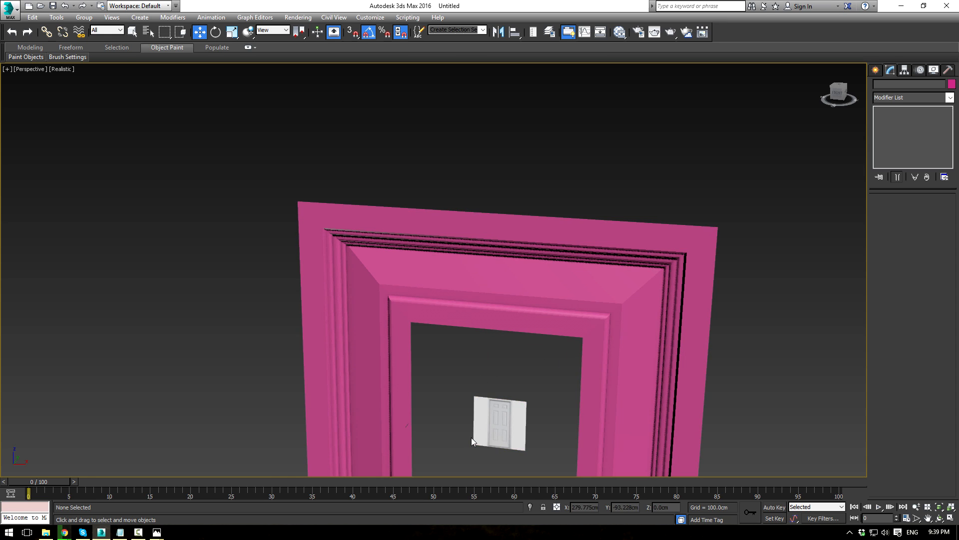
key("alt+w")
scroll(546, 170, "down", 6)
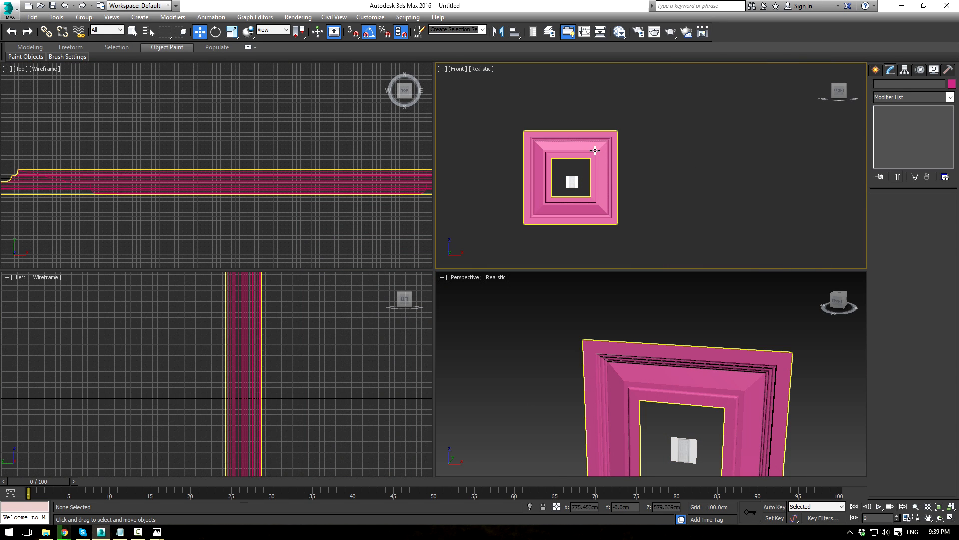
Step: Scale the pink frame down uniformly
left_click(564, 174)
key("r")
left_click_drag(564, 174, 613, 298)
scroll(596, 137, "up", 10)
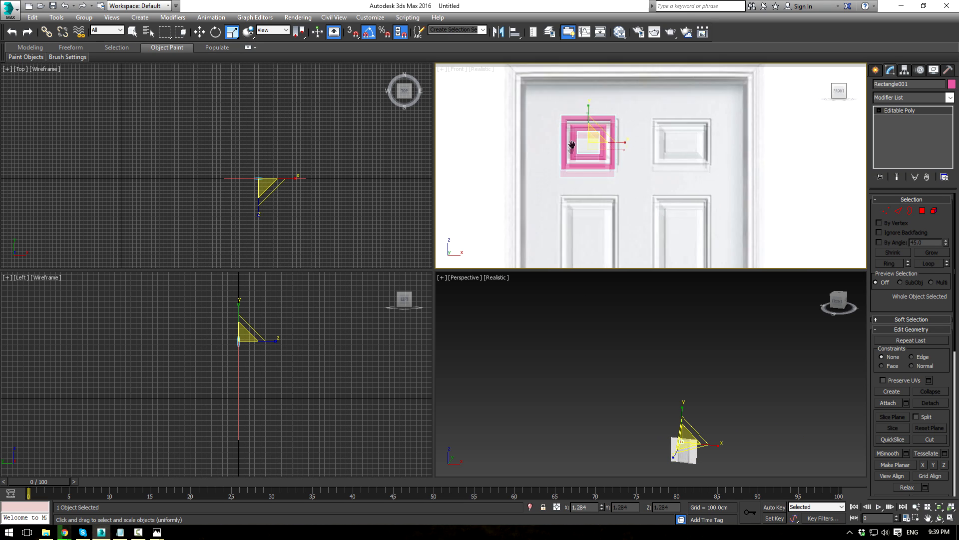
Step: Move the frame over the door's upper-left panel, forward to Y -9.801 cm
key("w")
mouse_move(606, 154)
left_mouse_down()
mouse_move(609, 146)
mouse_move(608, 159)
left_mouse_up()
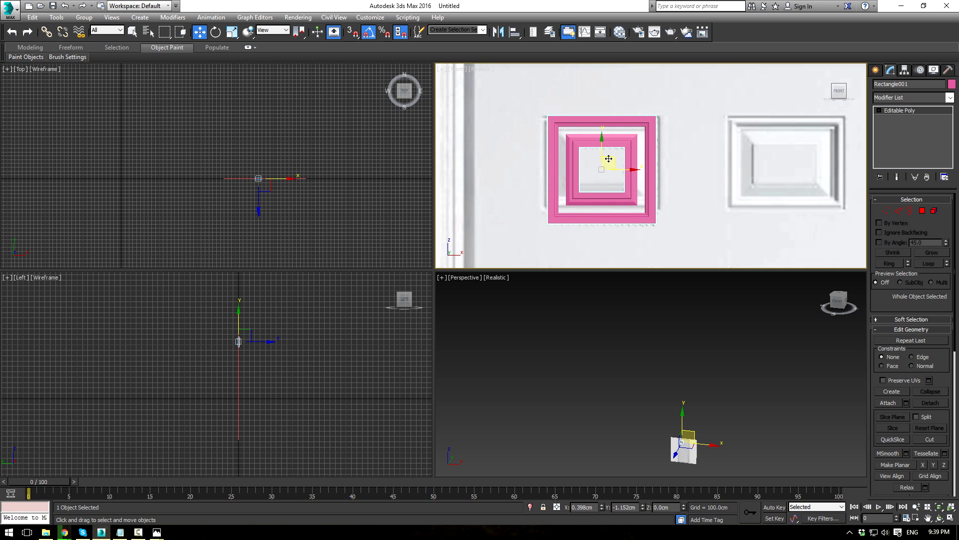
left_click(910, 212)
left_click(278, 191)
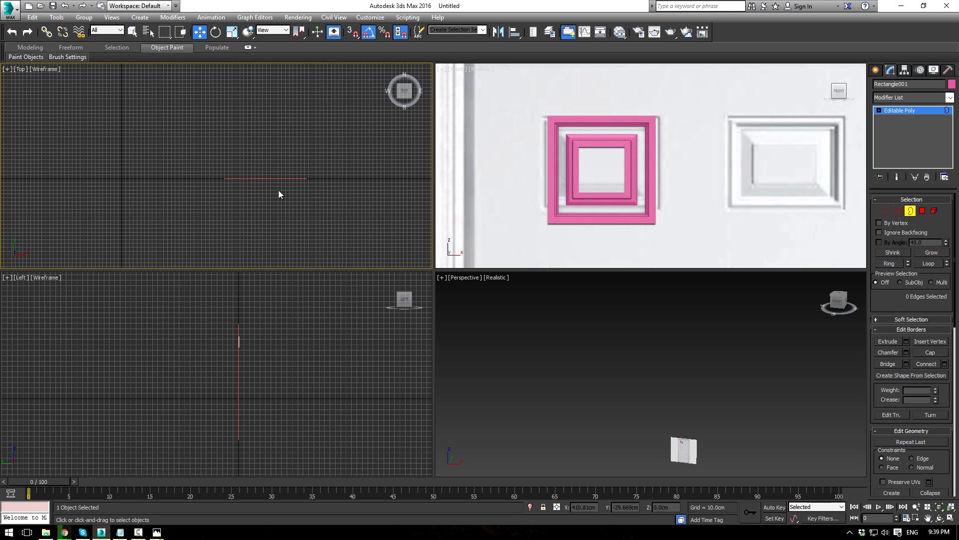
left_click(910, 112)
scroll(218, 184, "up", 3)
Step: Nudge the frame slightly in depth and cap its inner hole border with a polygon
left_click_drag(300, 151, 300, 154)
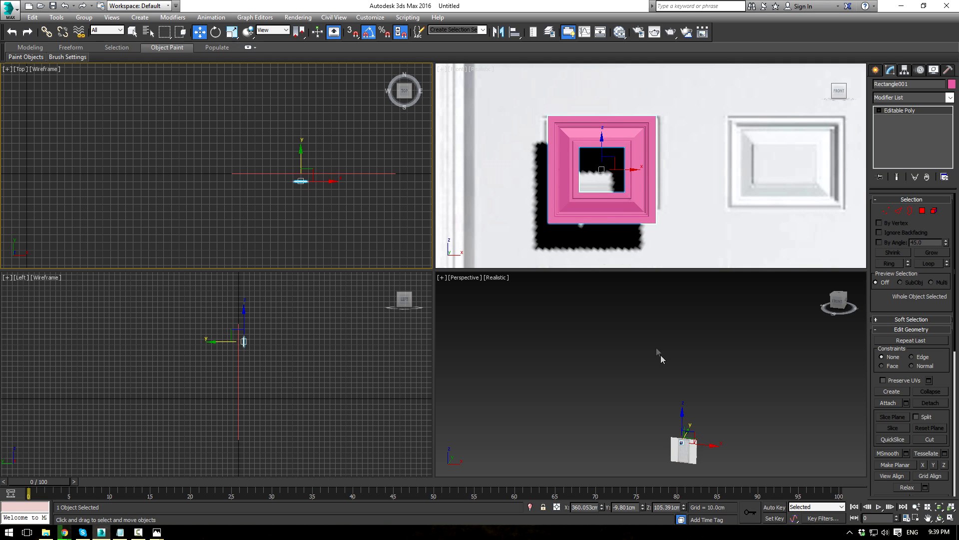
middle_click(666, 385)
key("z")
middle_click_drag(668, 401, 711, 346, "alt")
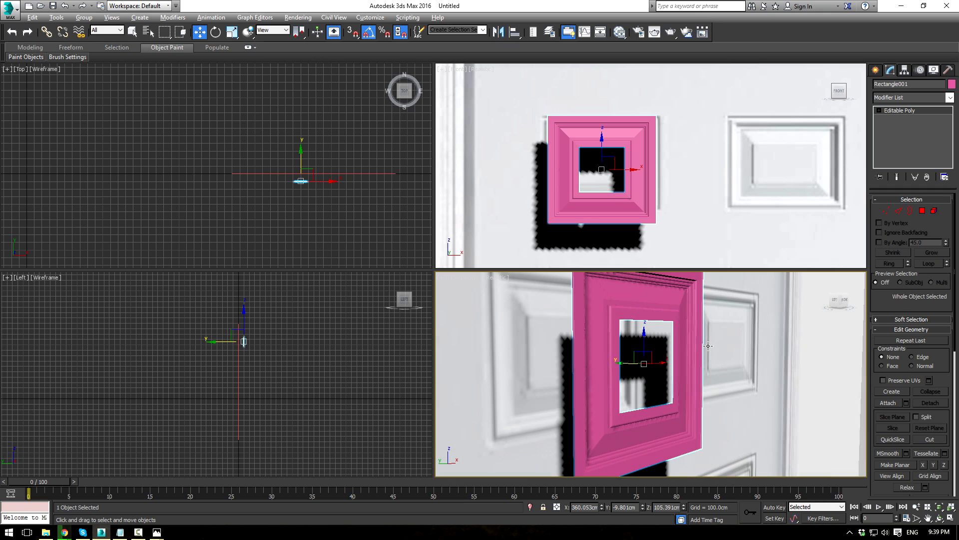
left_click(910, 211)
left_click(659, 320)
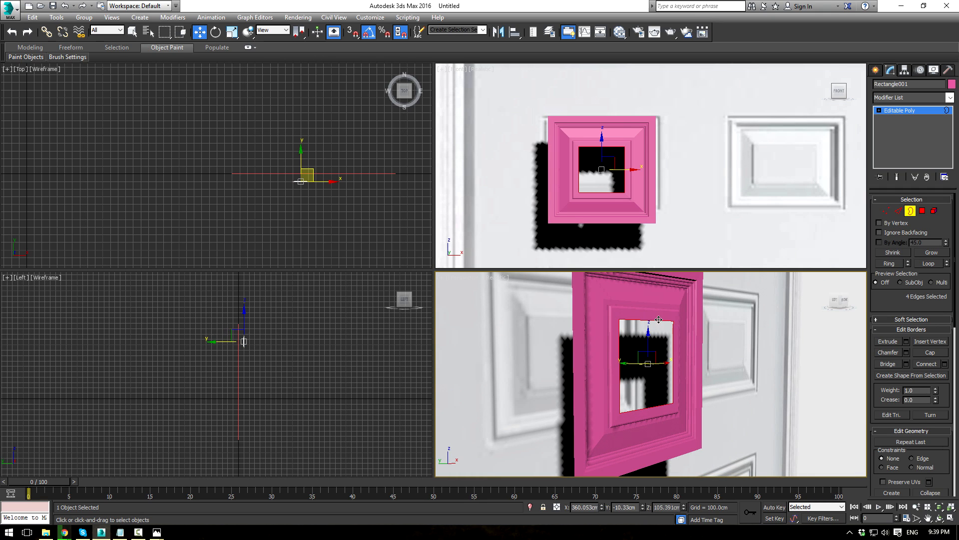
left_click(930, 352)
mouse_move(702, 337)
middle_mouse_down("alt")
mouse_move(742, 332)
mouse_move(651, 343)
mouse_move(764, 332)
mouse_move(709, 336)
middle_mouse_up("alt")
Step: Return to object level, select the pink panel and set the Front viewport to Shaded
left_click(907, 114)
left_click(750, 333)
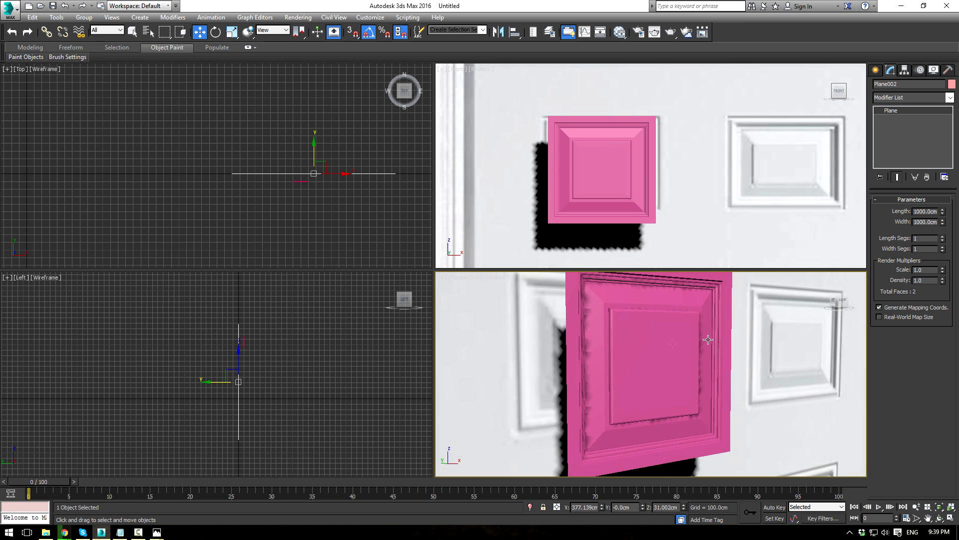
left_click(616, 160)
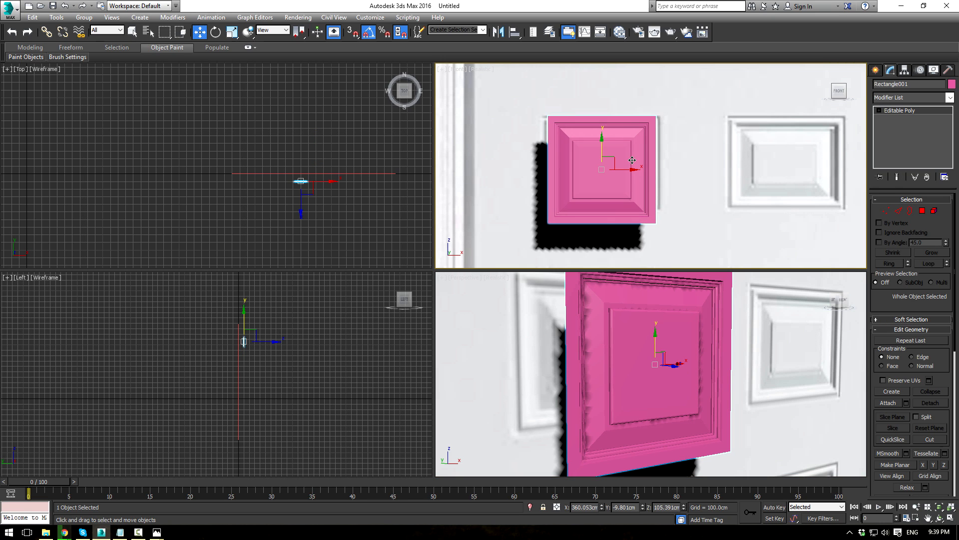
left_click(481, 69)
left_click(507, 91)
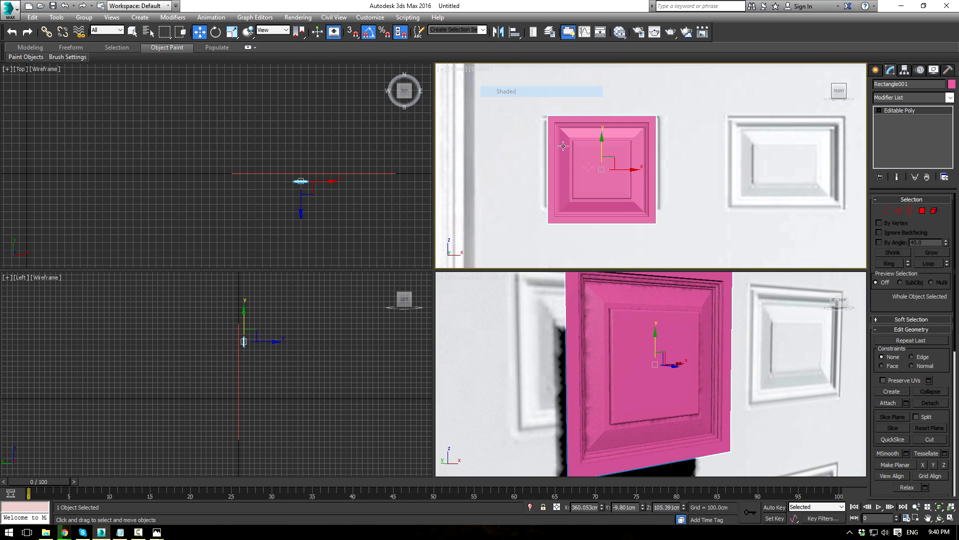
scroll(632, 174, "up", 2)
Step: Select the panel's bottom vertices and raise the bottom edge slightly to fit the reference
left_click(886, 211)
middle_click_drag(583, 106, 568, 136)
middle_click_drag(574, 227, 571, 170)
left_click_drag(496, 150, 662, 232)
left_click_drag(582, 172, 591, 150)
scroll(590, 150, "down", 3)
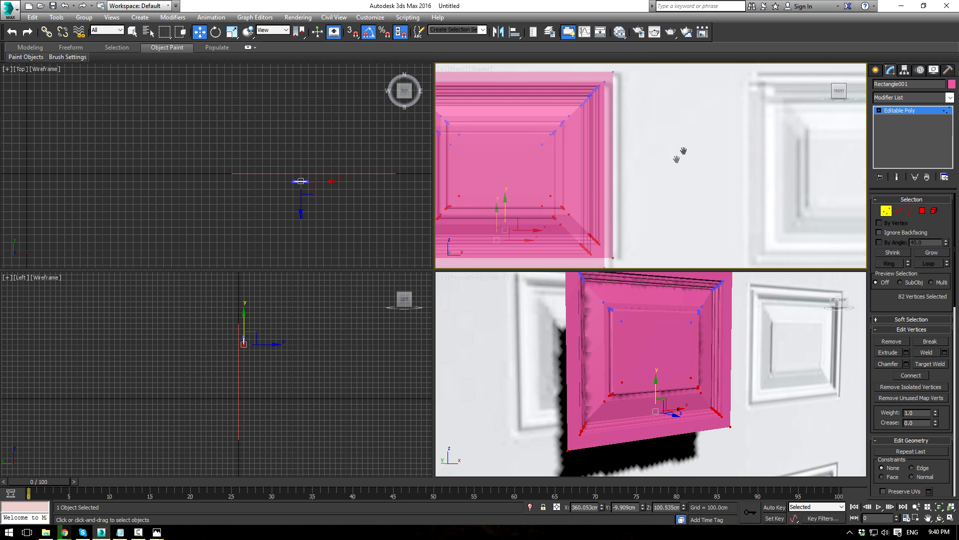
Step: Move the right and left vertices outward to widen the panel to the reference panel
left_click_drag(670, 86, 607, 213)
left_click_drag(645, 150, 649, 150)
left_click_drag(494, 86, 565, 205)
left_click_drag(563, 150, 559, 150)
scroll(673, 162, "down", 3)
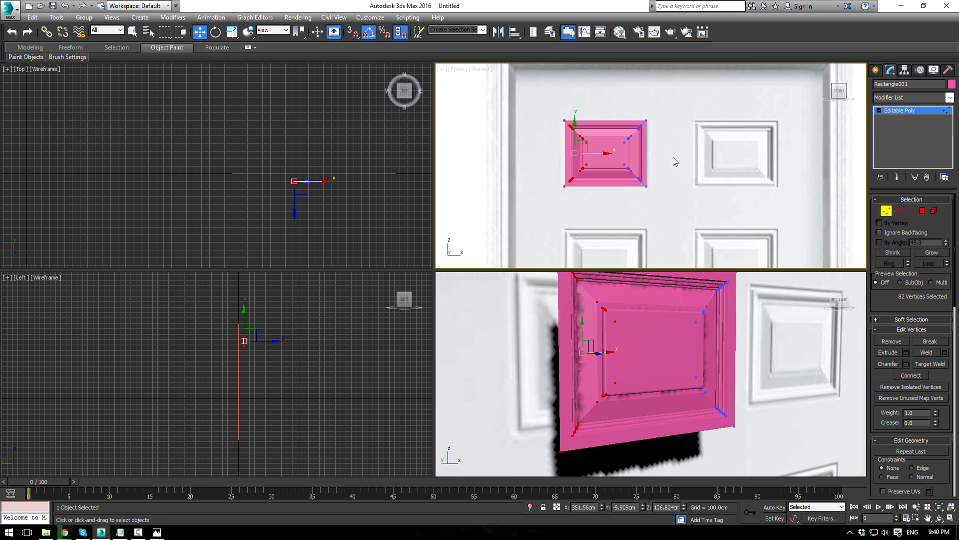
left_click(722, 176)
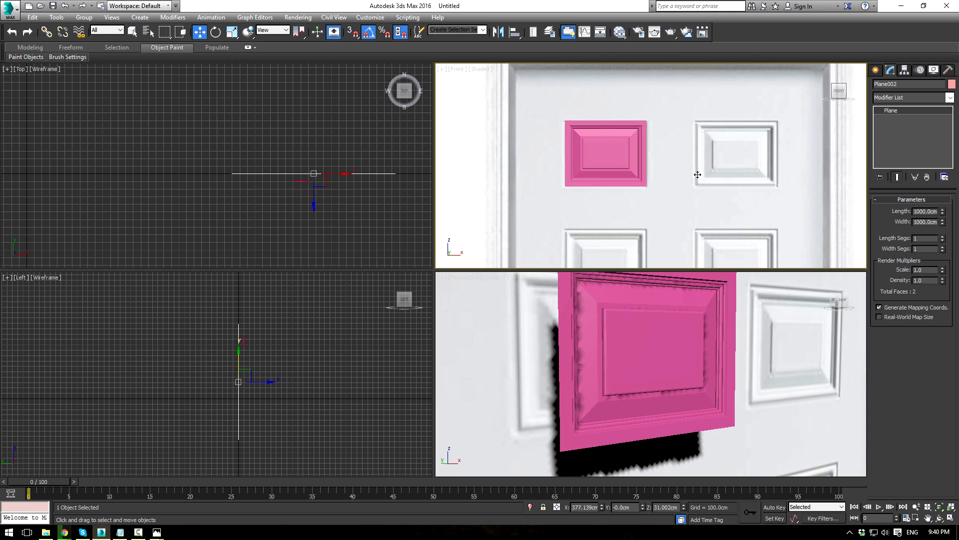
scroll(702, 143, "down", 2)
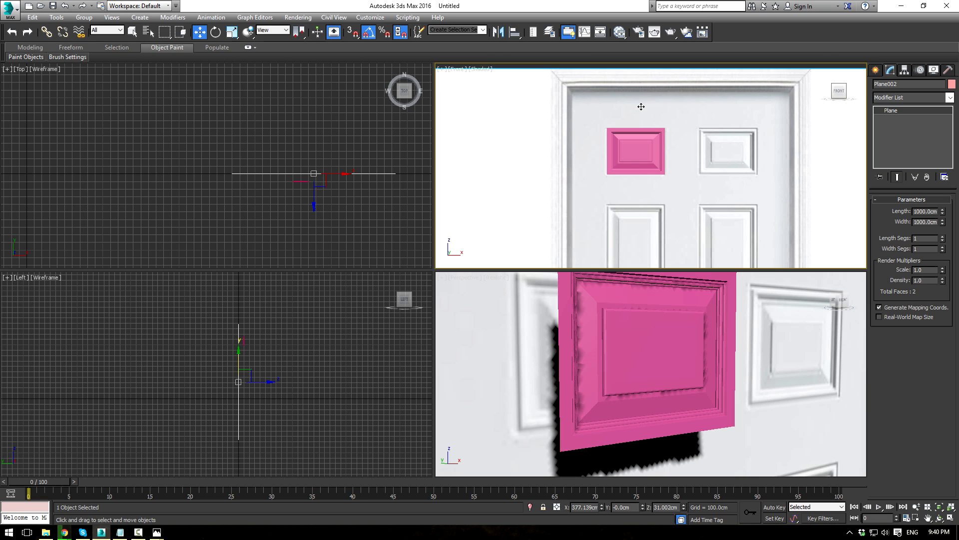
scroll(670, 129, "up", 3)
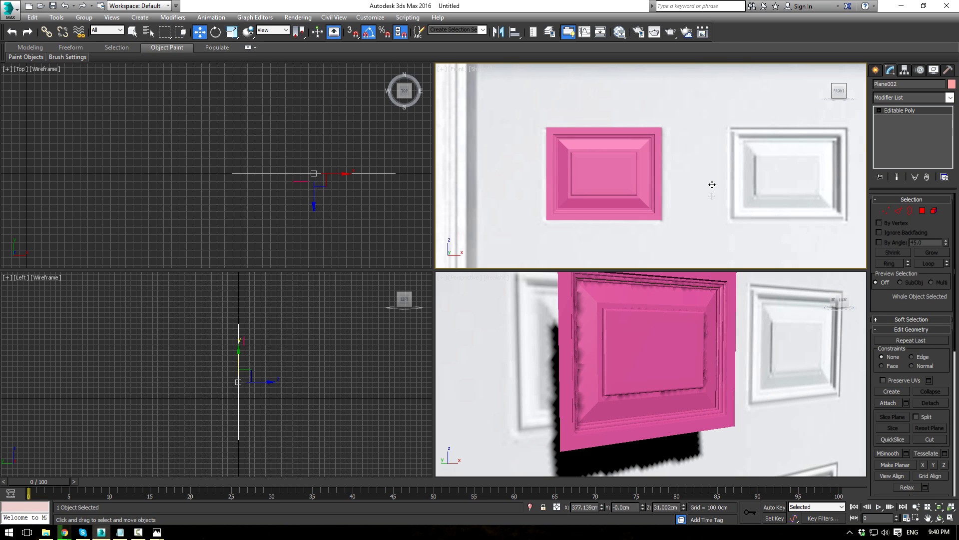
Step: Shift-drag the panel's right edge along X to extend it rightward with new faces
left_click(897, 212)
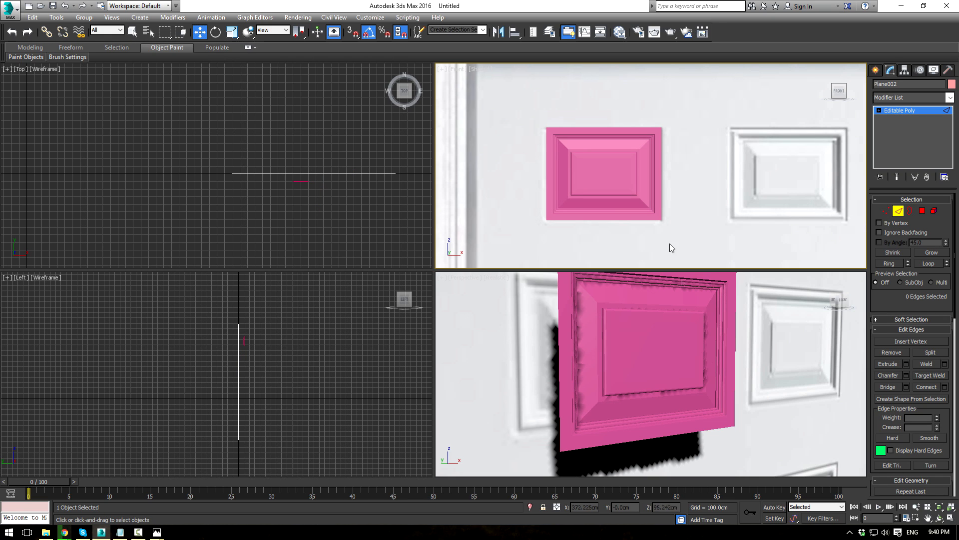
middle_click_drag(758, 316, 595, 334, "alt")
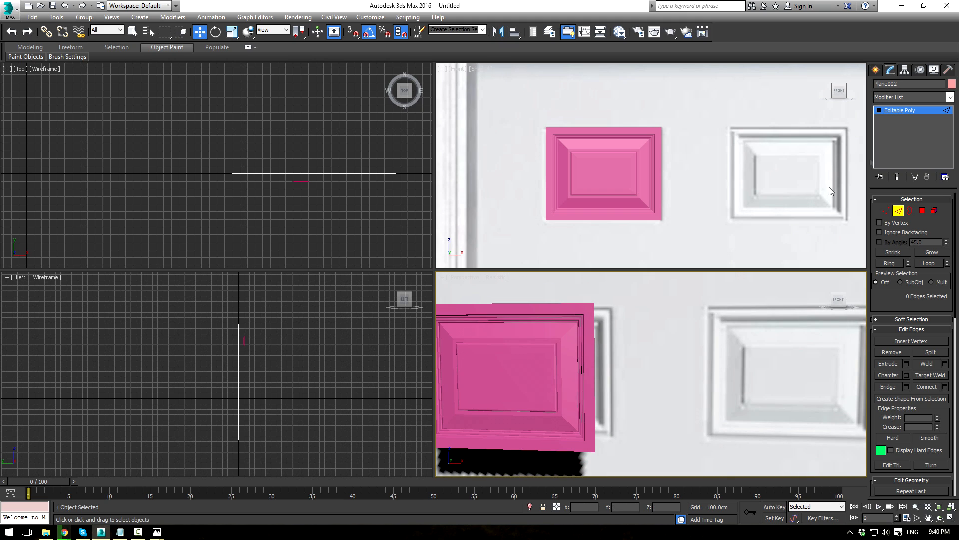
left_click(914, 118)
left_click(561, 340)
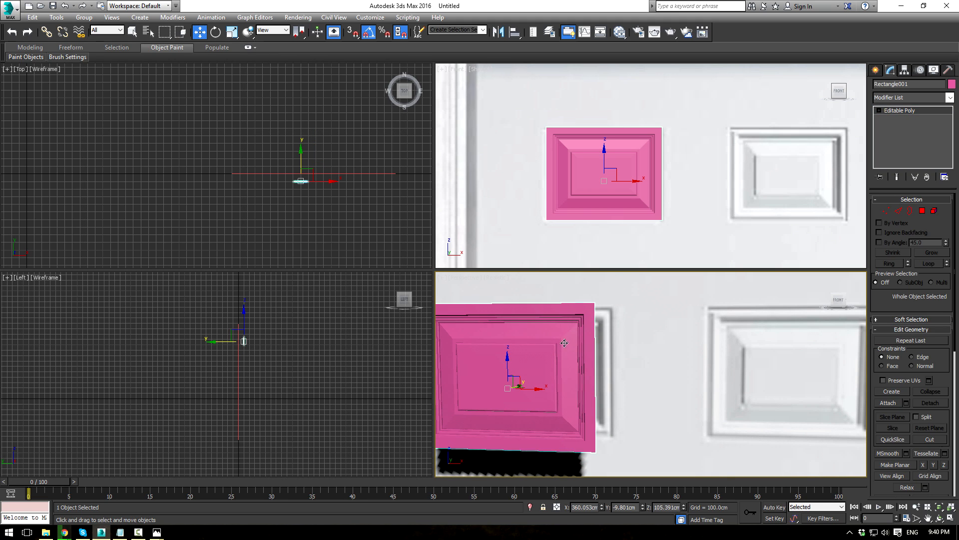
left_click(897, 210)
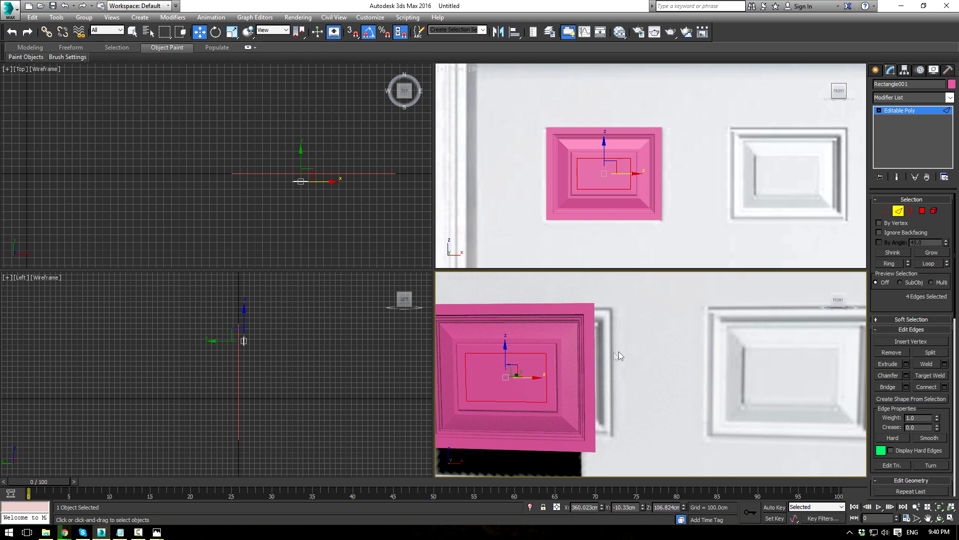
left_click(595, 358)
middle_click(696, 193)
left_click_drag(674, 186, 706, 178, "shift")
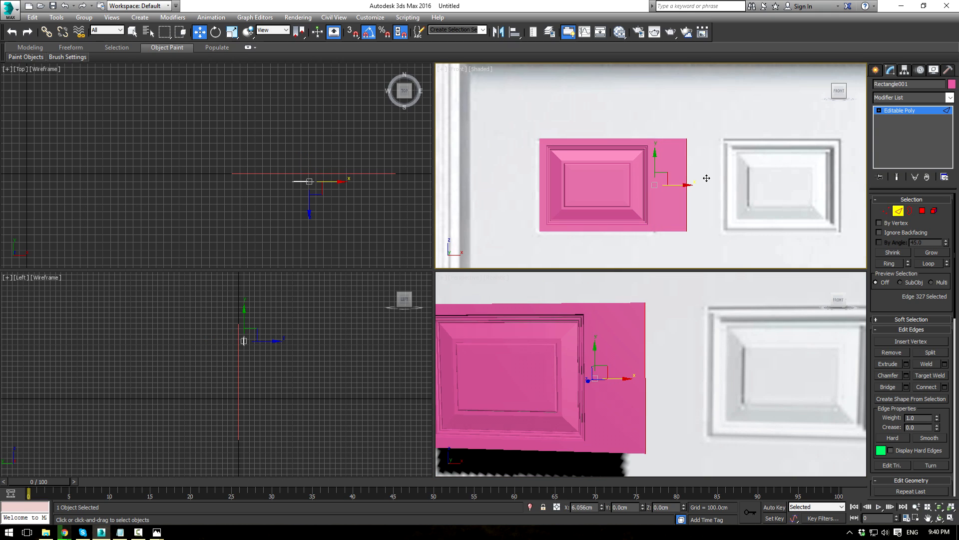
Step: Select both top edge segments and move them up in Y to make the panel taller
scroll(699, 170, "down", 5)
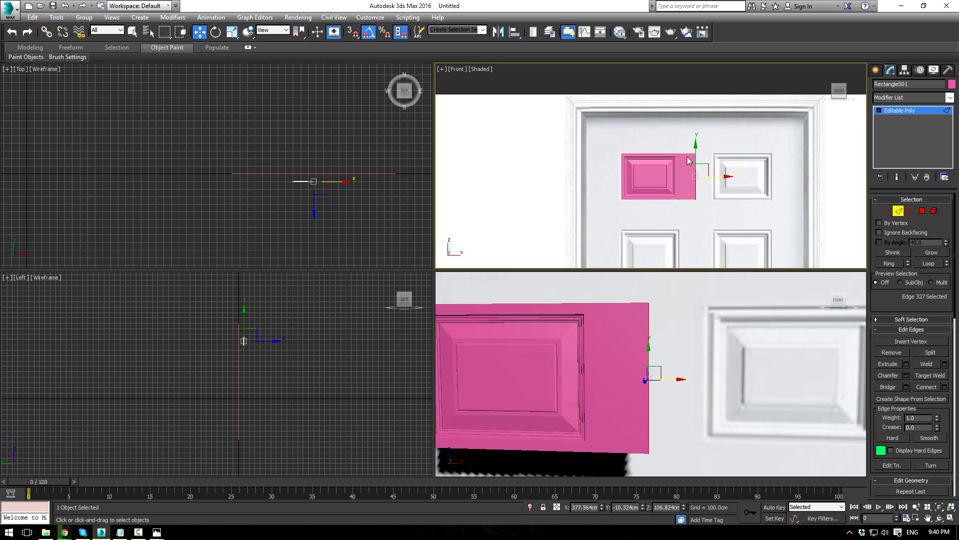
scroll(662, 132, "up", 3)
middle_click_drag(662, 132, 654, 153)
left_click(694, 178)
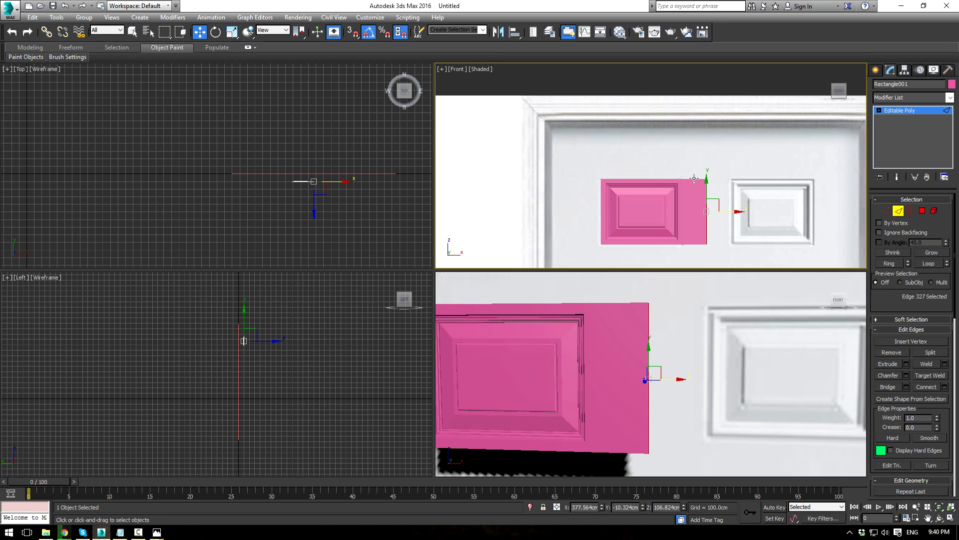
left_click(666, 178, "ctrl")
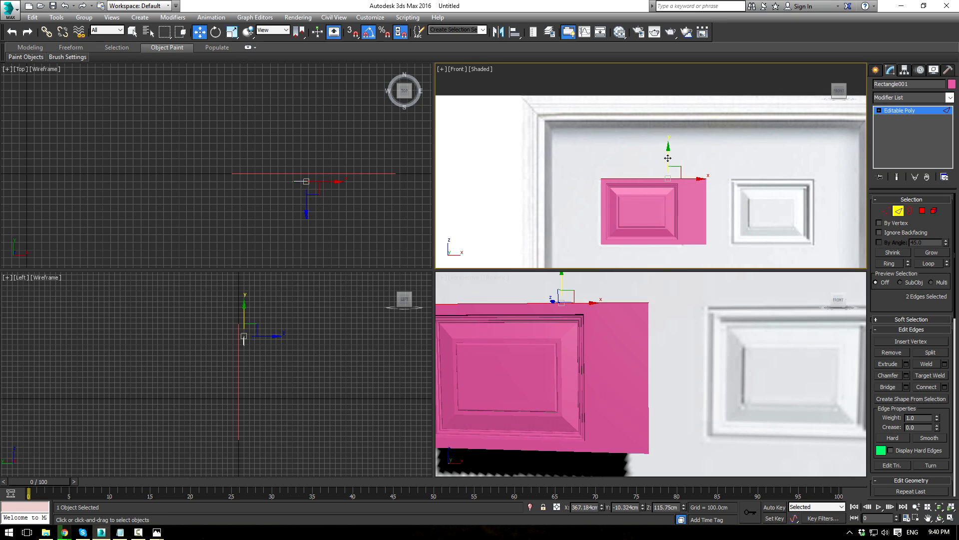
left_click_drag(668, 158, 676, 101)
Step: Move both left edge segments left along X until they align with the door edge
left_click(601, 211)
left_click(602, 154, "ctrl")
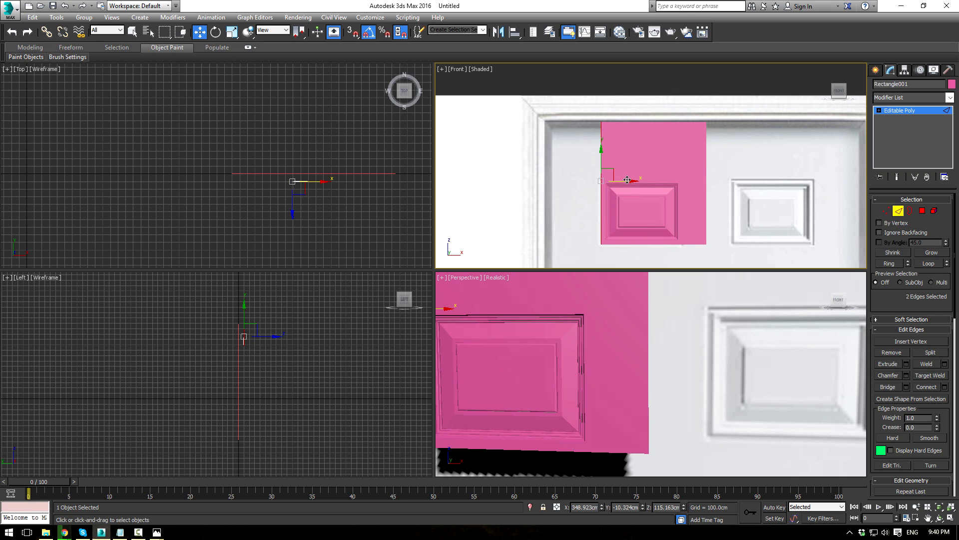
left_click_drag(627, 180, 574, 195)
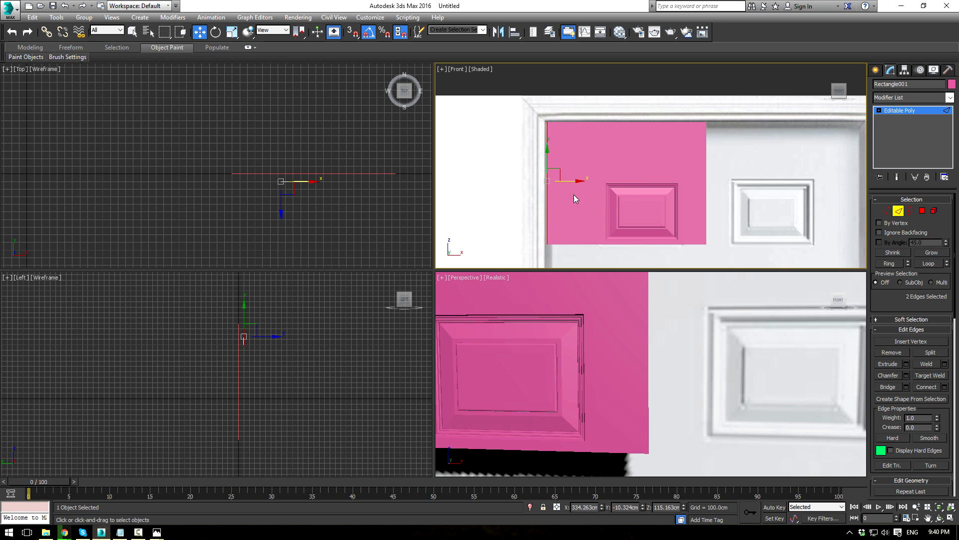
scroll(678, 237, "down", 3)
middle_click_drag(681, 218, 656, 136)
scroll(627, 132, "up", 3)
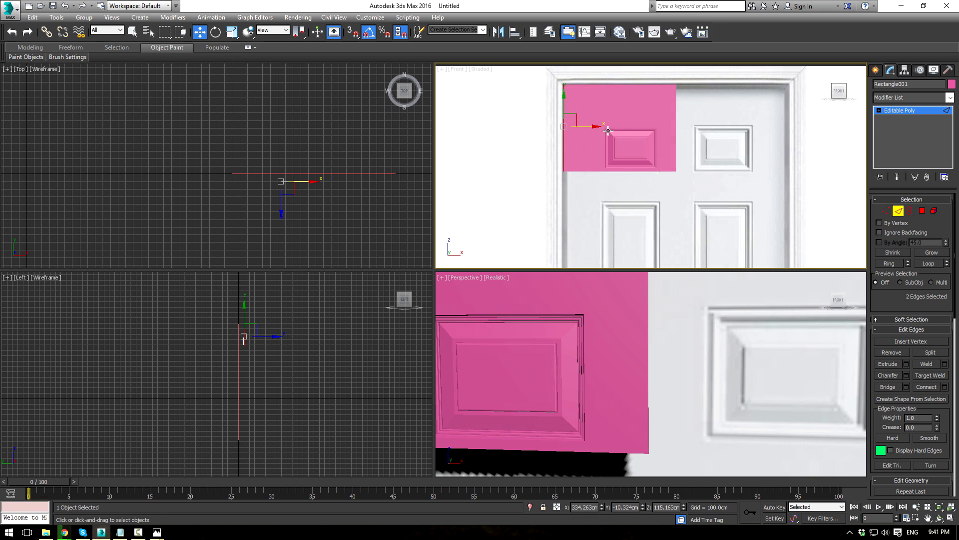
left_click_drag(588, 124, 598, 121)
scroll(667, 379, "down", 5)
mouse_move(633, 357)
middle_mouse_down("alt")
mouse_move(678, 367)
mouse_move(649, 359)
middle_mouse_up("alt")
scroll(647, 360, "up", 5)
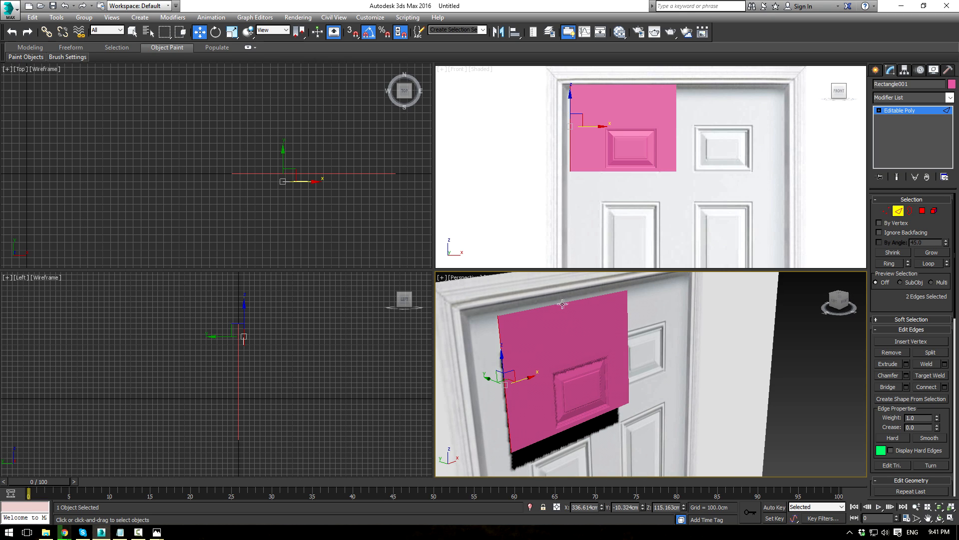
Step: Turn on Edged Faces and select the panel's top and left border edges
key("F4")
left_click(620, 292)
double_click(595, 297)
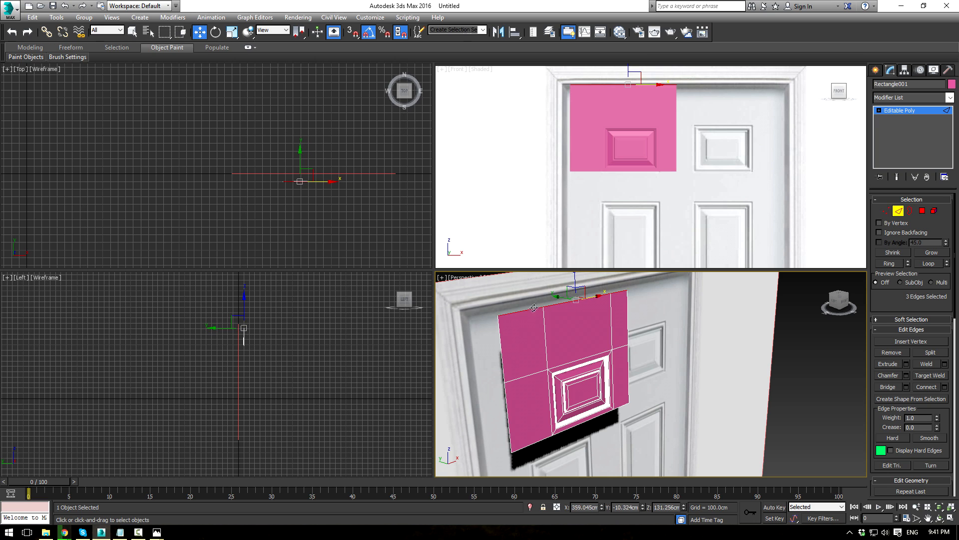
left_click(501, 351, "ctrl")
left_click(508, 401, "ctrl")
middle_click_drag(507, 401, 524, 332, "alt")
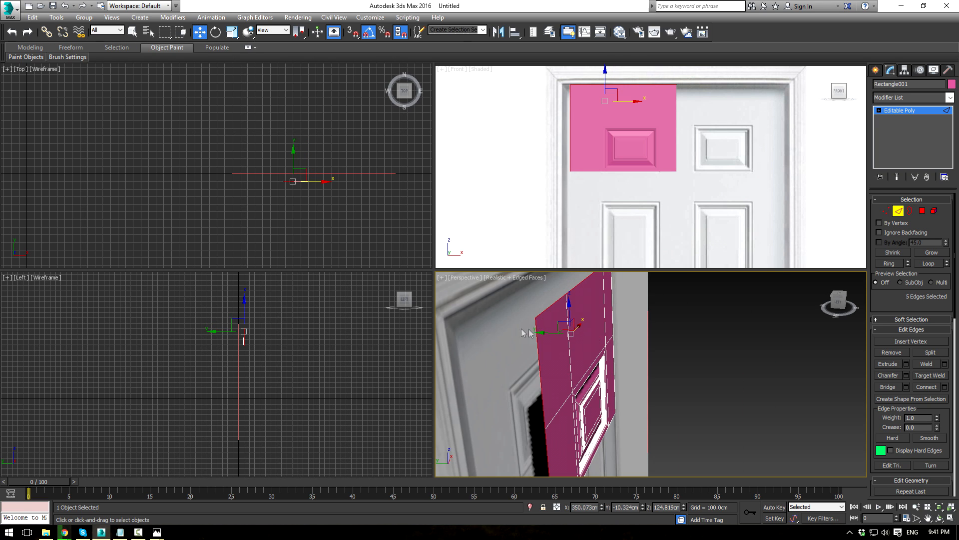
Step: Extrude the selected edges backward into a rim, -121.689 cm height and 3.0 cm width
left_click(906, 364)
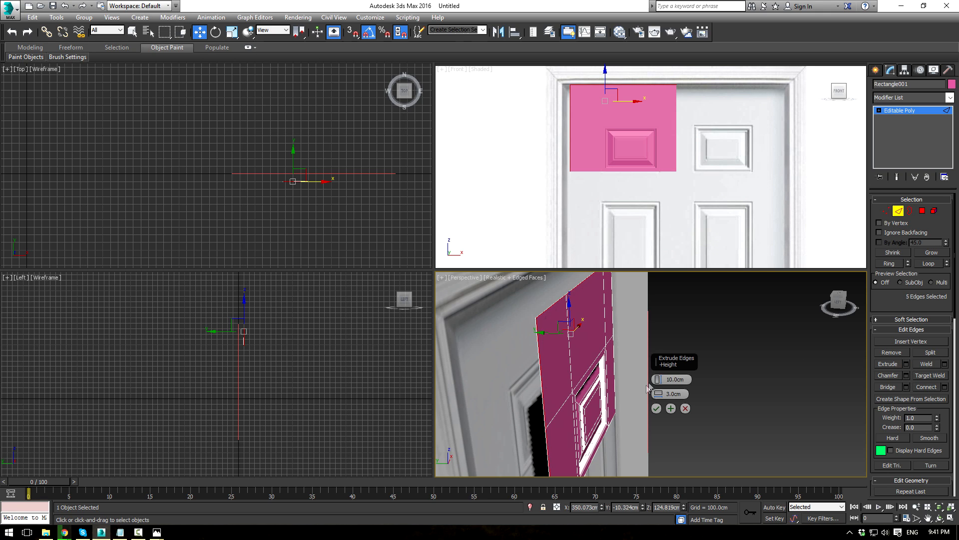
left_click_drag(657, 380, 644, 81)
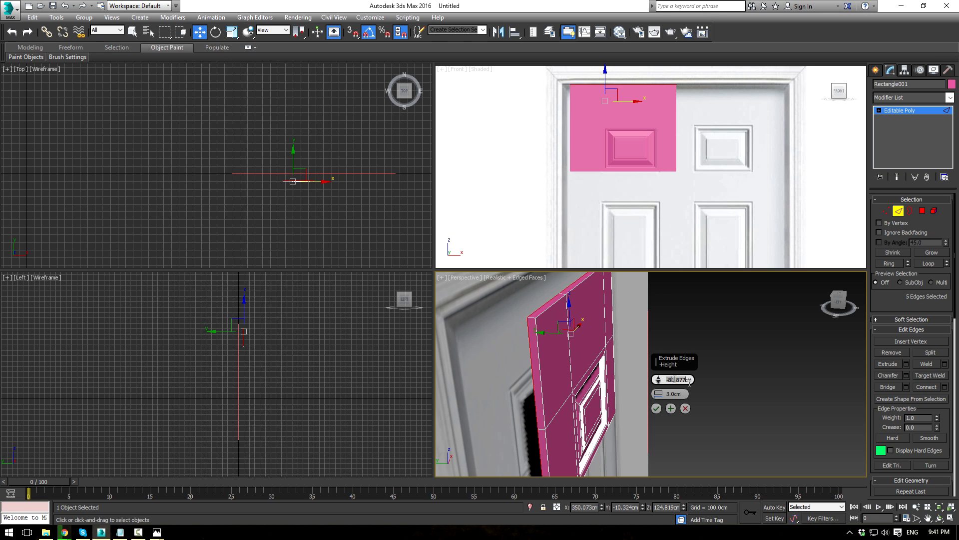
type("-1.75")
key("Return")
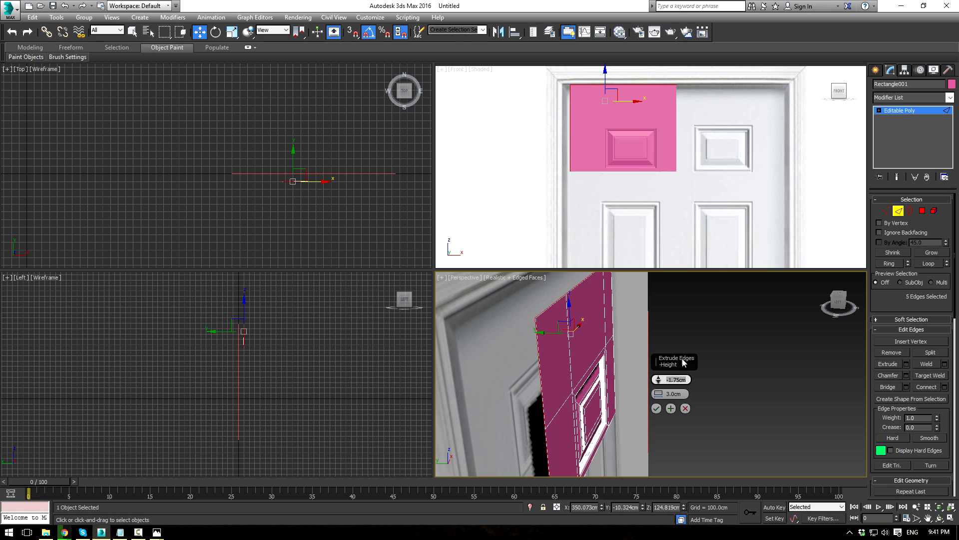
left_click_drag(660, 383, 665, 160)
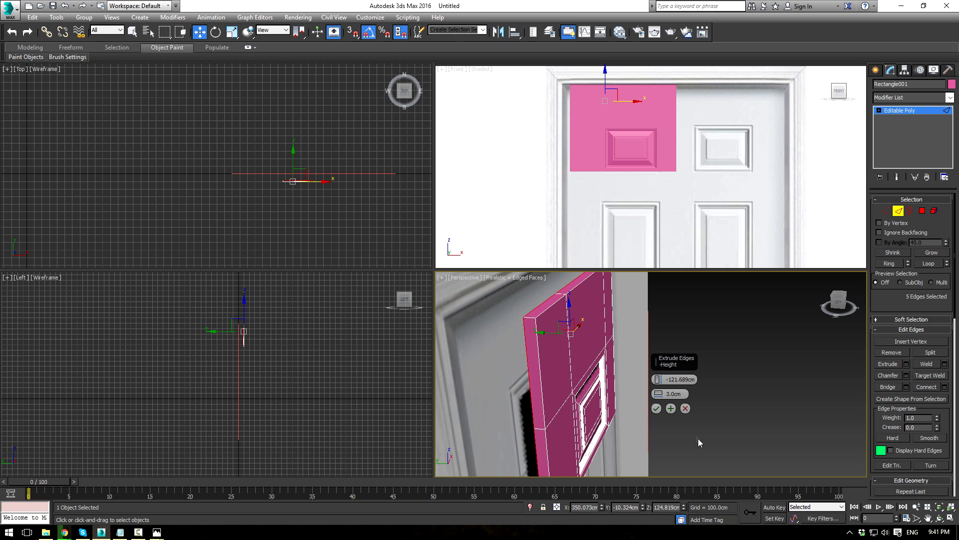
left_click(657, 409)
middle_click_drag(630, 315, 639, 323)
mouse_move(621, 378)
middle_mouse_down("alt")
mouse_move(529, 382)
mouse_move(573, 349)
mouse_move(614, 381)
mouse_move(607, 387)
middle_mouse_up("alt")
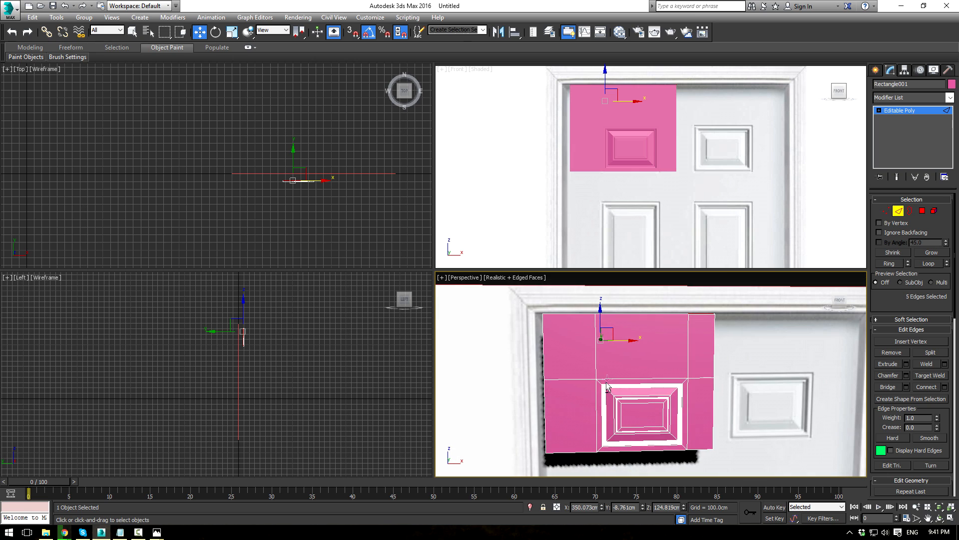
Step: Return to object level and add a Symmetry modifier to the pink slab
left_click(899, 110)
left_click(949, 98)
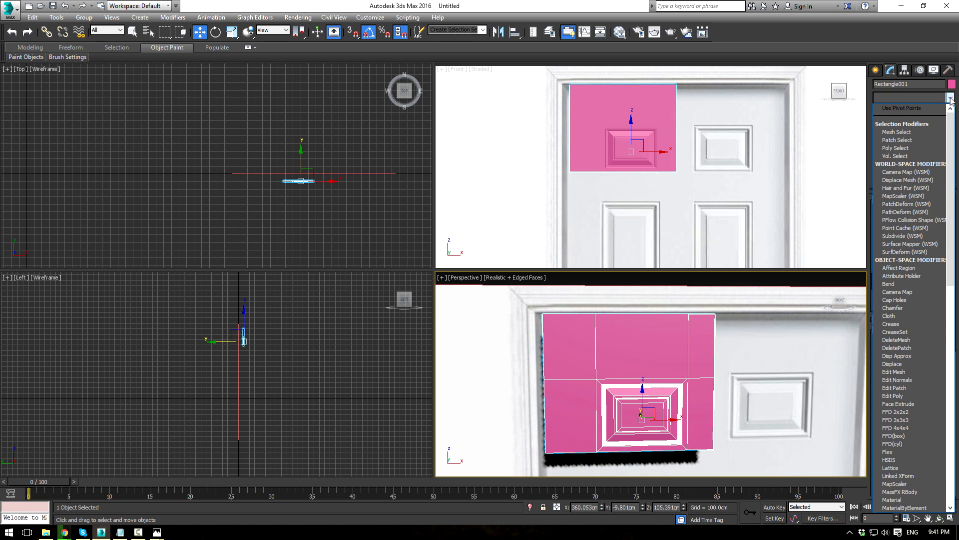
scroll(909, 300, "down", 15)
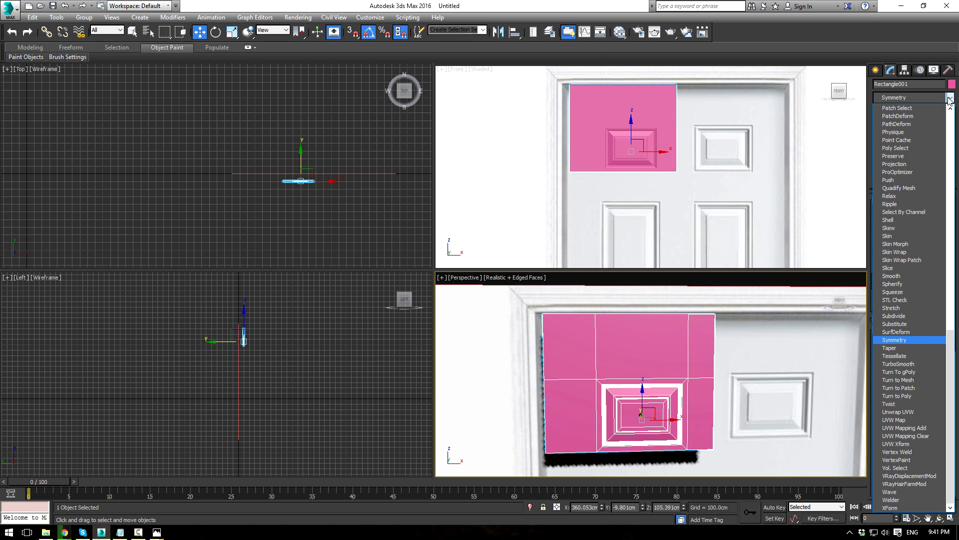
left_click(895, 345)
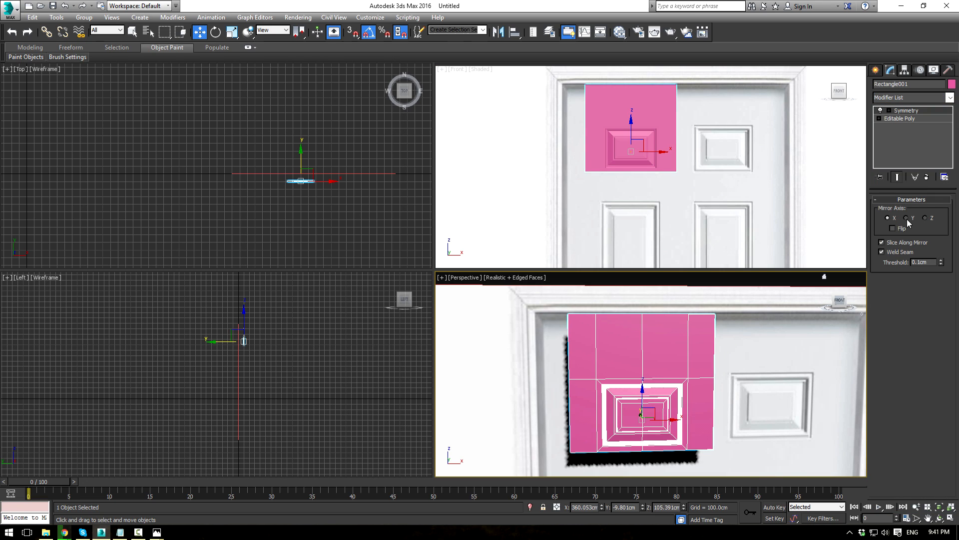
Step: Turn on Flip and move the Symmetry mirror gizmo to the door's centre
left_click(889, 110)
left_click(906, 118)
left_click_drag(658, 419, 757, 412)
left_click(893, 228)
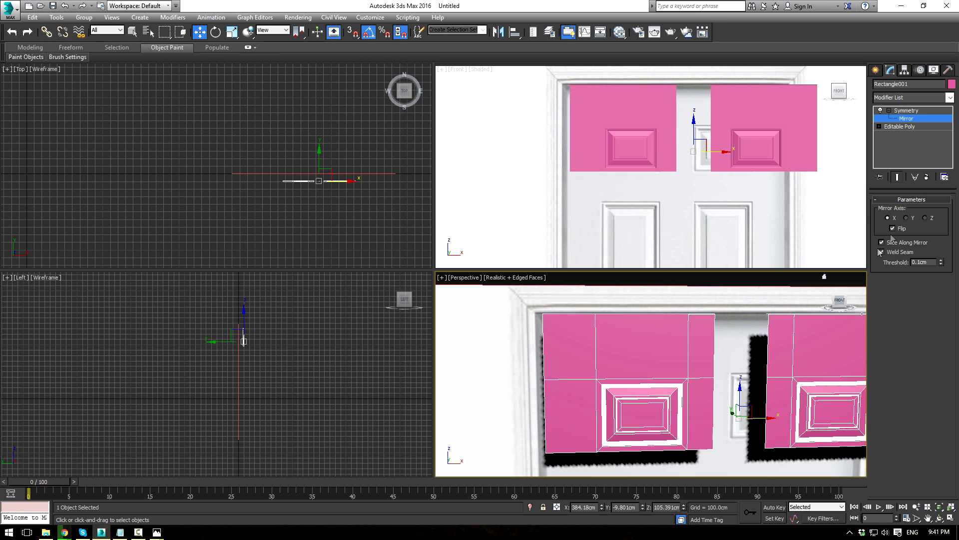
scroll(725, 165, "up", 3)
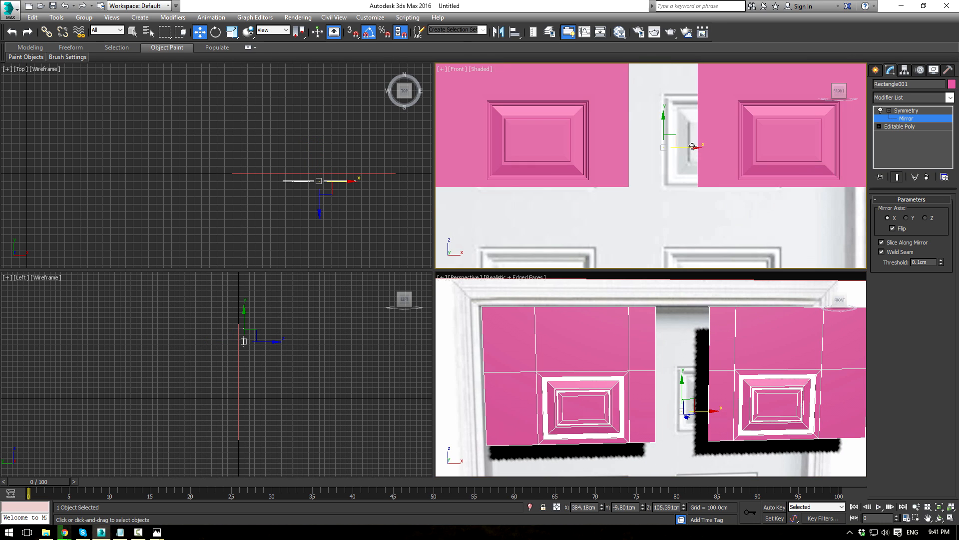
left_click_drag(693, 149, 657, 156)
middle_click_drag(653, 398, 650, 373, "alt")
left_click(671, 150)
scroll(671, 150, "down", 4)
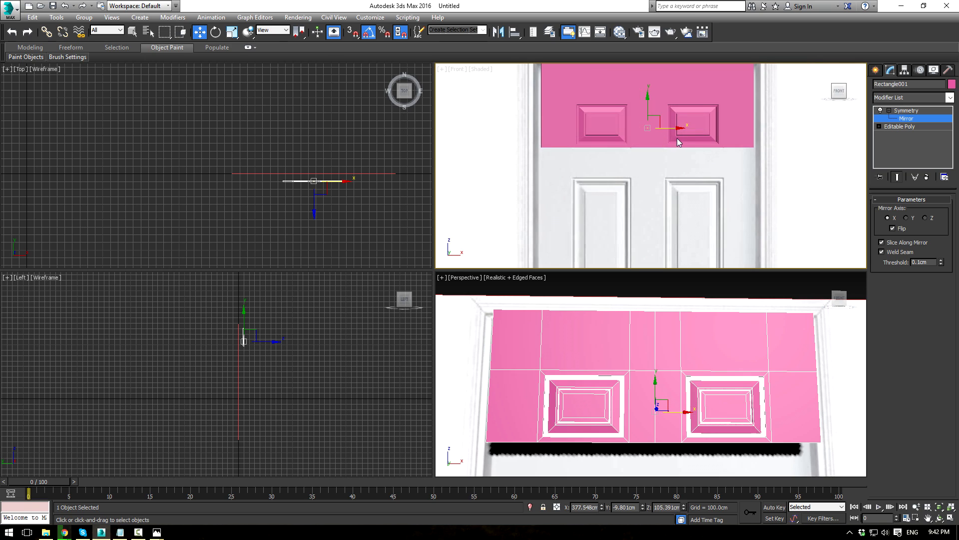
scroll(679, 143, "down", 3)
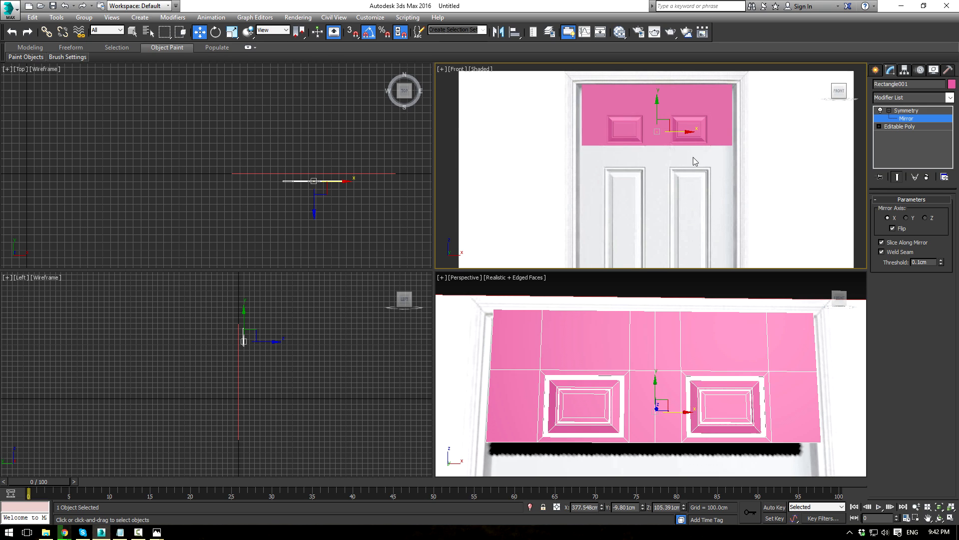
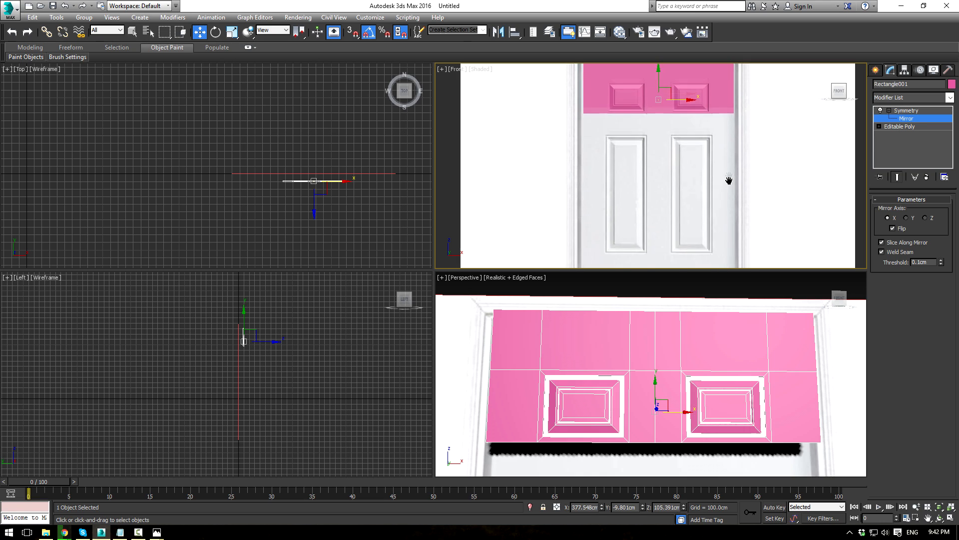
Step: Zoom out in the Front view and bring up the right-click menu for the Symmetry modifier entry
scroll(726, 173, "down", 2)
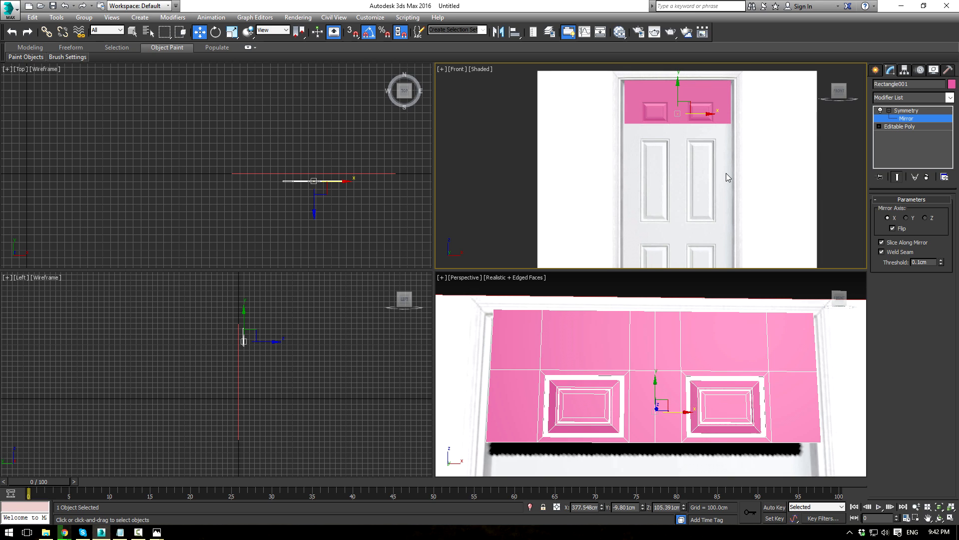
right_click(908, 110)
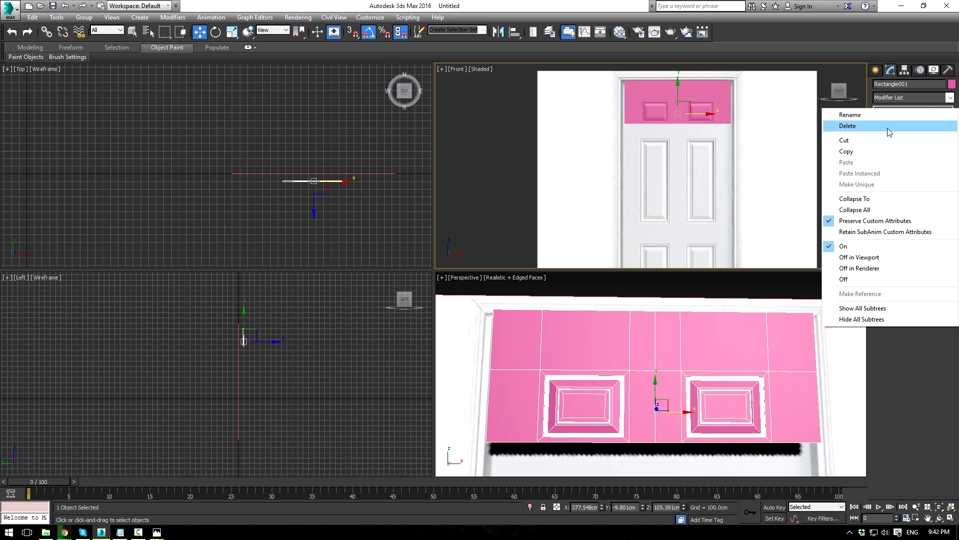
Step: Delete the Symmetry modifier from the pink panel's stack
left_click(801, 98)
left_click(913, 110)
right_click(913, 109)
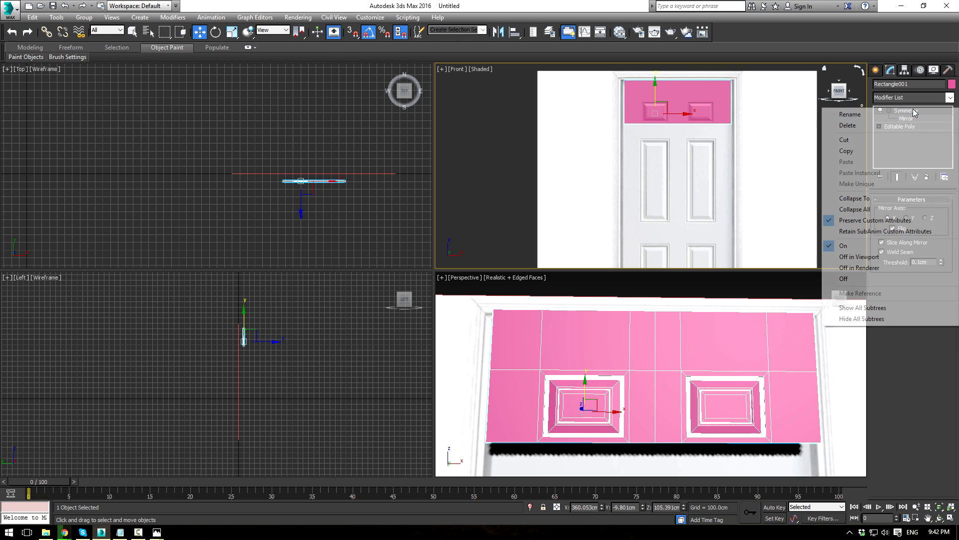
left_click(849, 125)
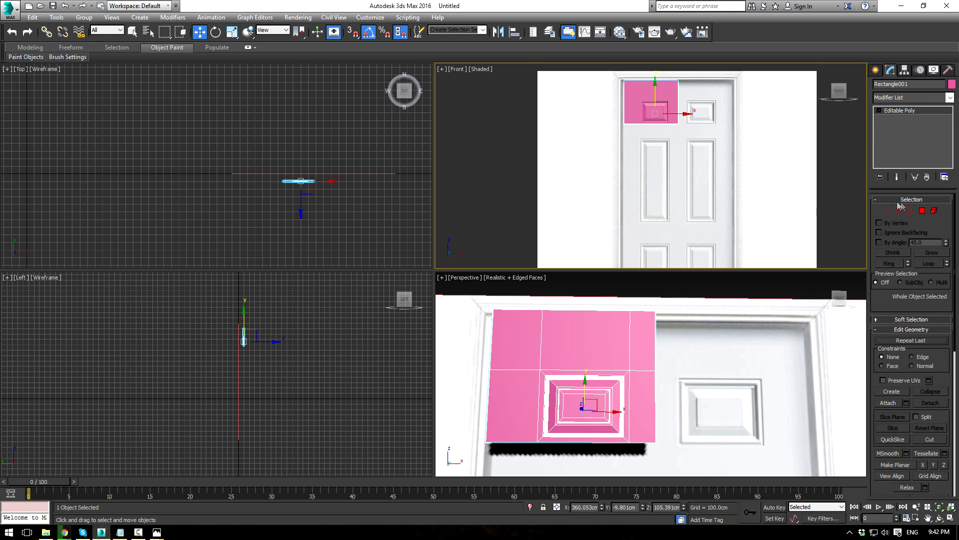
Step: At Polygon level, select the raised square's polygons and Shift-drag a copy down the door
left_click(922, 210)
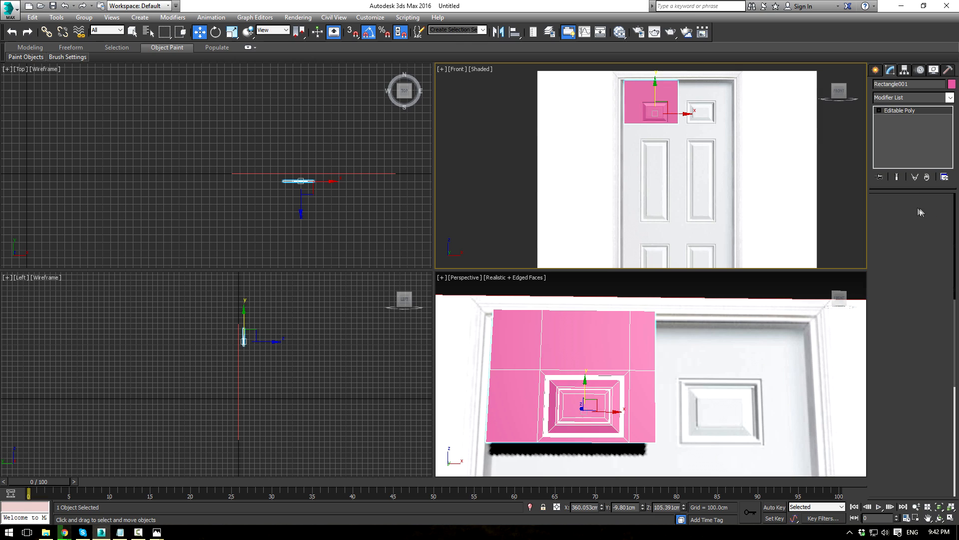
key("F3")
scroll(692, 159, "up", 4)
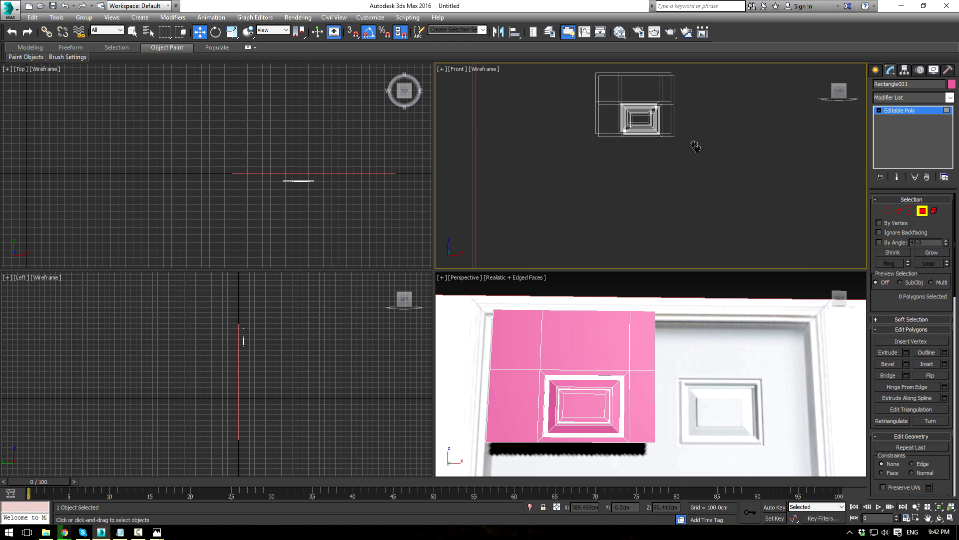
left_click_drag(701, 97, 589, 185)
middle_click_drag(589, 160, 575, 208)
left_click_drag(703, 128, 702, 126, "alt")
mouse_move(517, 120)
left_mouse_down("alt")
mouse_move(563, 206)
mouse_move(602, 212)
left_mouse_up("alt")
key("F3")
scroll(636, 211, "down", 2)
left_click_drag(621, 120, 621, 213)
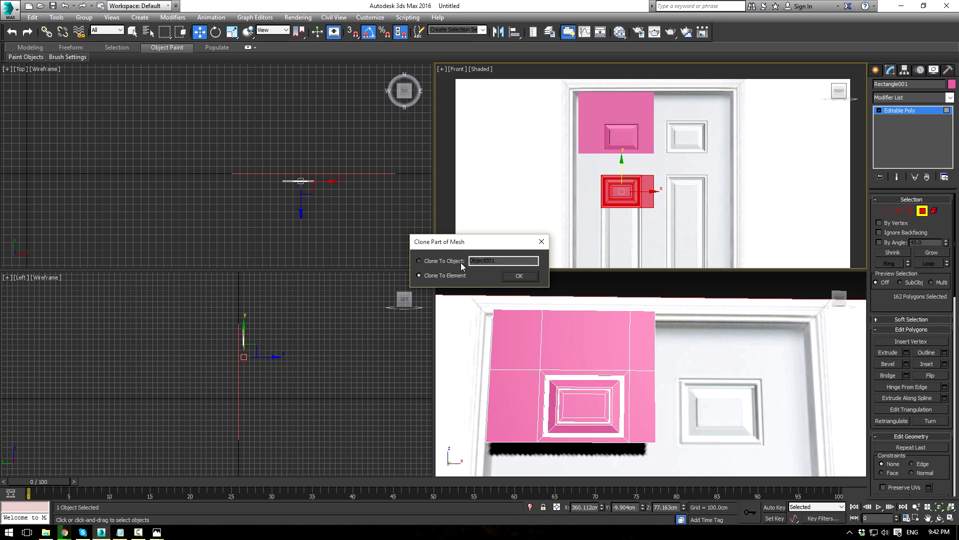
Step: Keep the copy as an element and drag its bottom vertices down into a tall middle panel
left_click(511, 274)
middle_click_drag(712, 190, 719, 174)
left_click(887, 211)
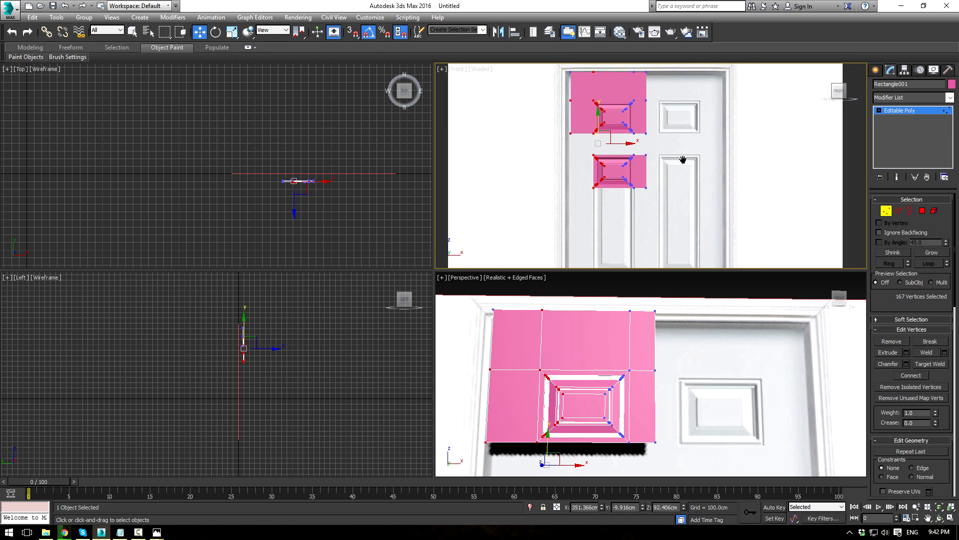
key("alt+w")
middle_click_drag(646, 162, 603, 96)
middle_click_drag(445, 251, 462, 214)
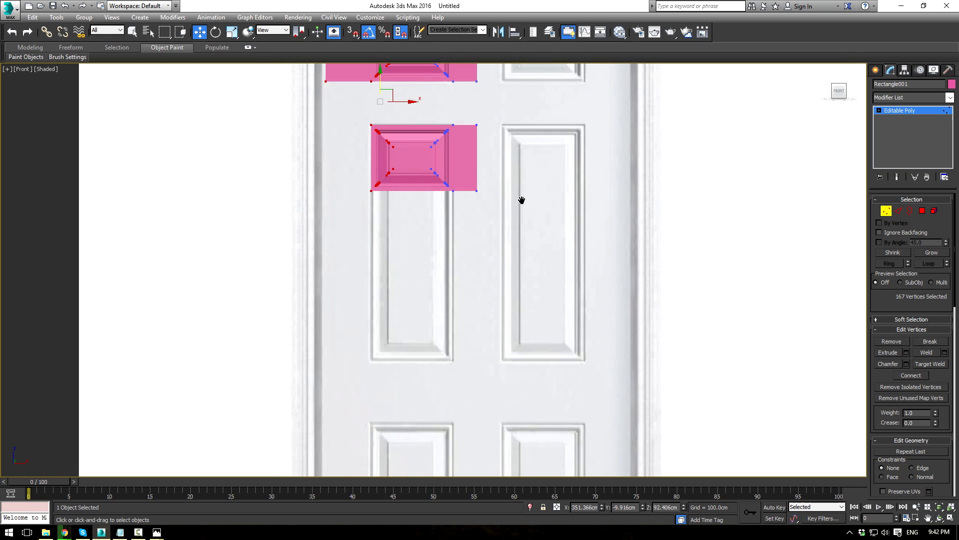
left_click_drag(534, 213, 534, 209)
left_click_drag(402, 153, 392, 326)
scroll(496, 208, "down", 2)
left_click(902, 110)
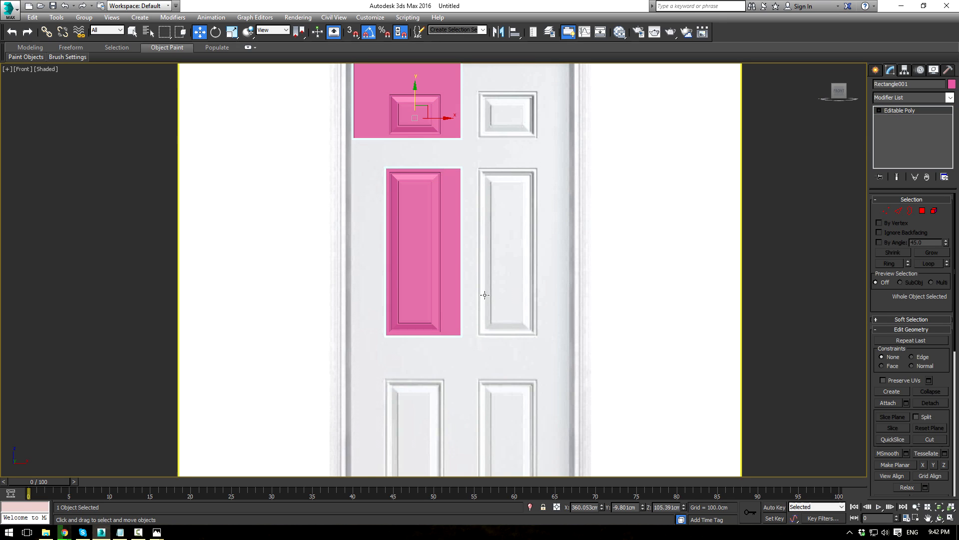
Step: Shift-drag the tall panel element into the lower slot as an element, then adjust its bottom vertices
middle_click_drag(442, 253, 461, 200)
left_click(932, 211)
left_click(430, 165)
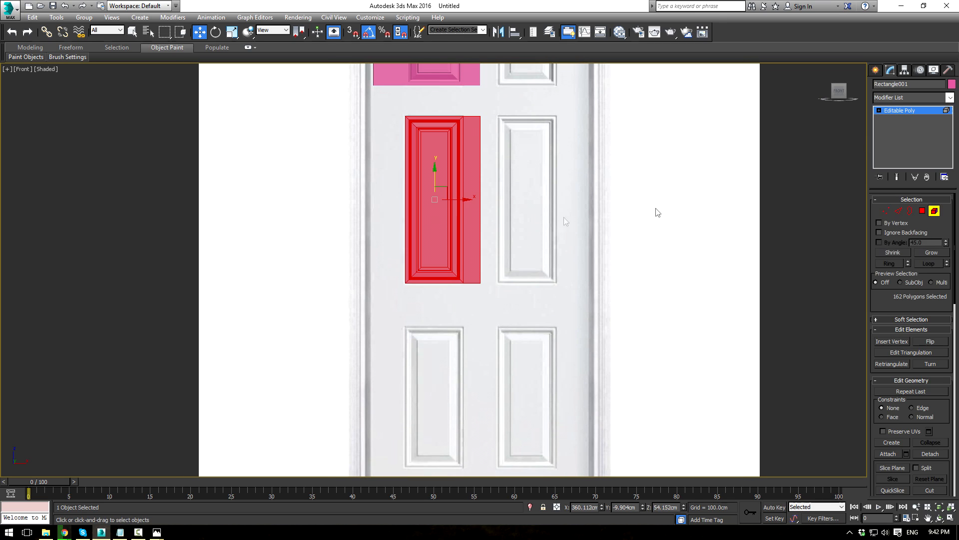
middle_click_drag(538, 298, 542, 237)
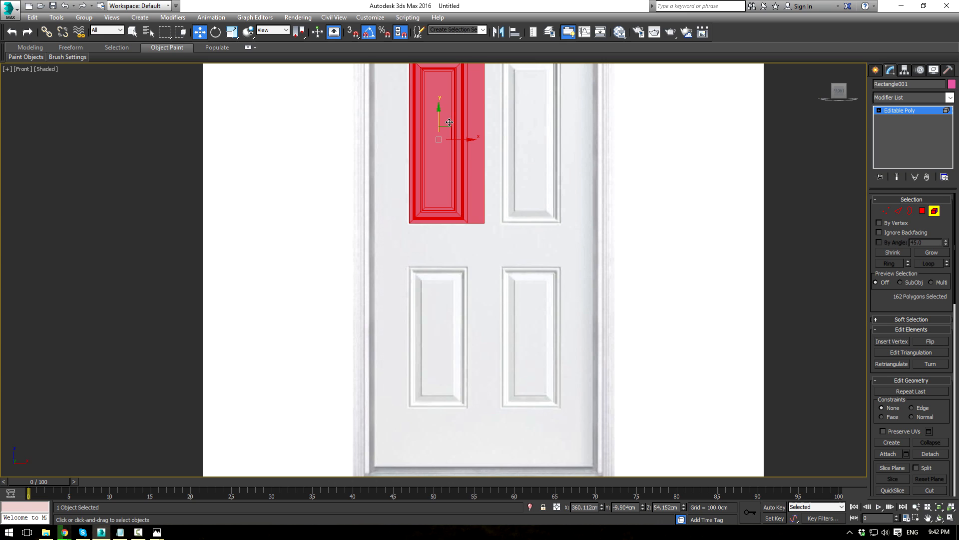
left_click_drag(438, 117, 426, 327, "shift")
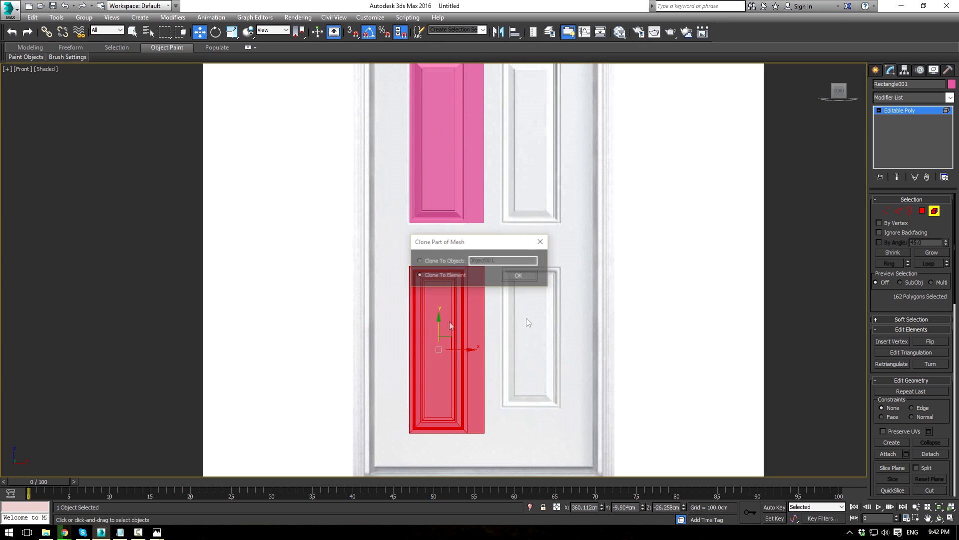
left_click(530, 280)
key("1")
left_click_drag(544, 467, 544, 468)
left_click_drag(439, 398, 444, 372)
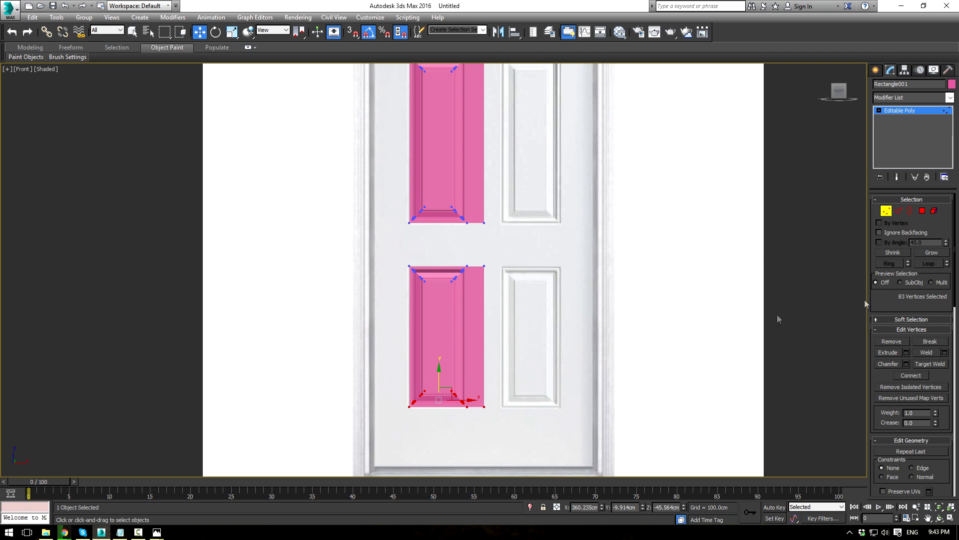
Step: Bridge the facing edges between the upper and middle panels in the Perspective view
left_click(901, 215)
key("alt+w")
middle_click_drag(593, 361, 689, 217, "alt")
key("alt+w")
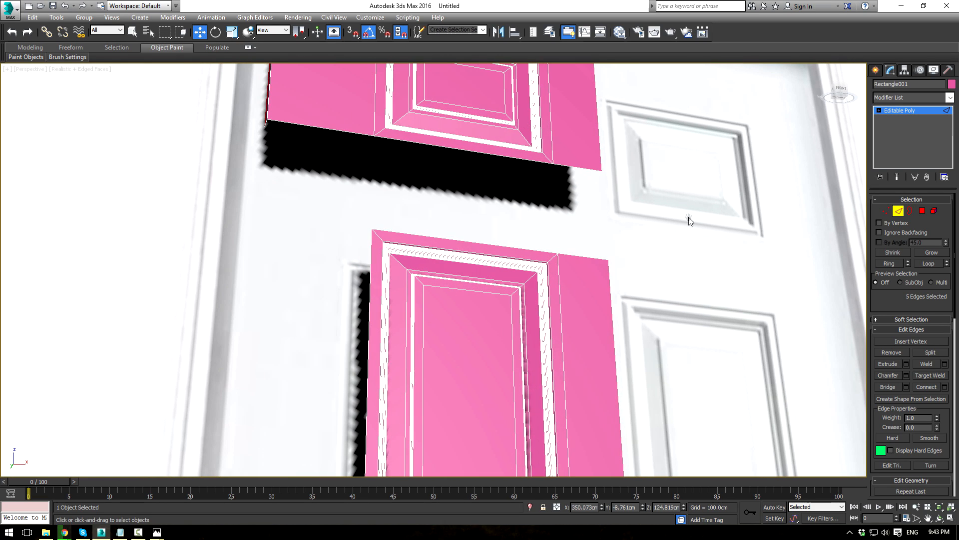
left_click(504, 158)
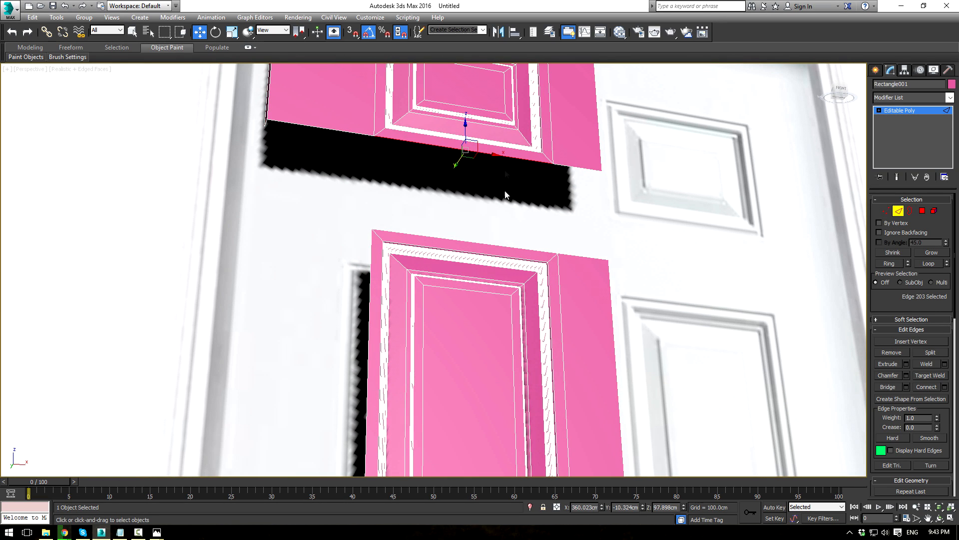
left_click(506, 245, "ctrl")
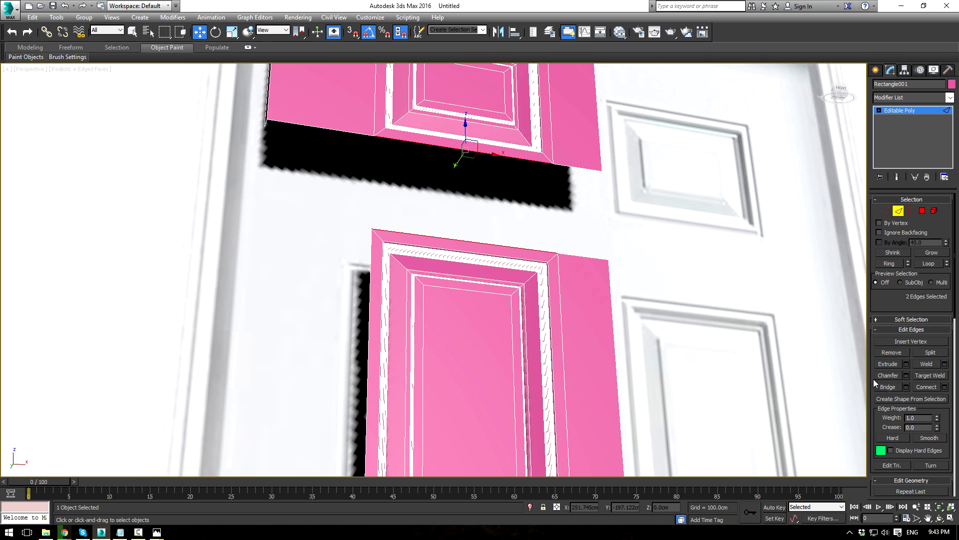
left_click(580, 188, "ctrl")
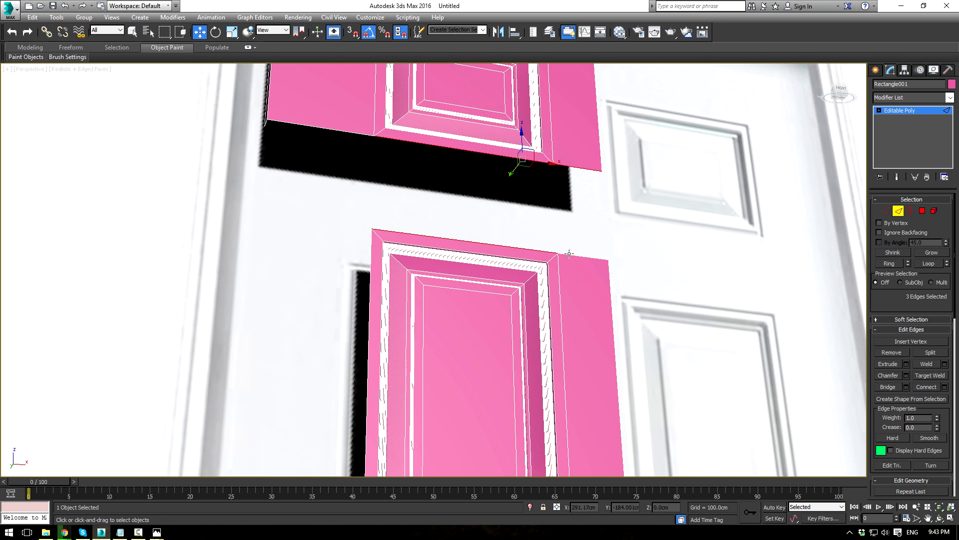
left_click(887, 386)
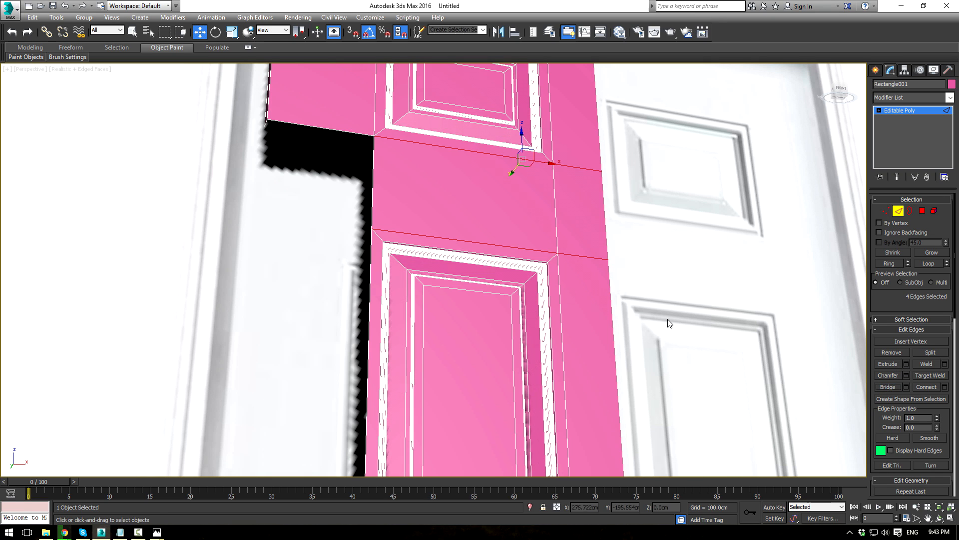
Step: Bridge the facing edges between the middle and lower panels
scroll(670, 322, "down", 5)
scroll(634, 311, "up", 5)
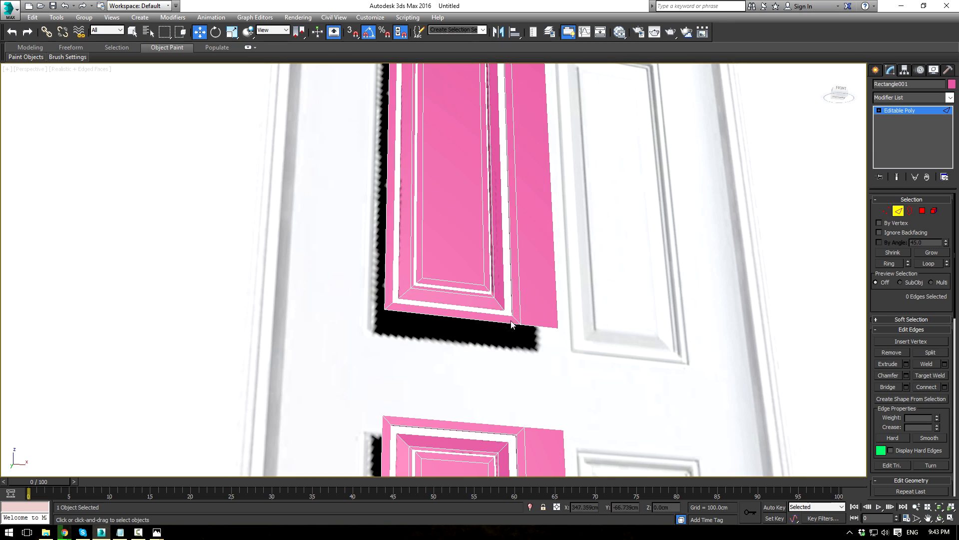
left_click(470, 320)
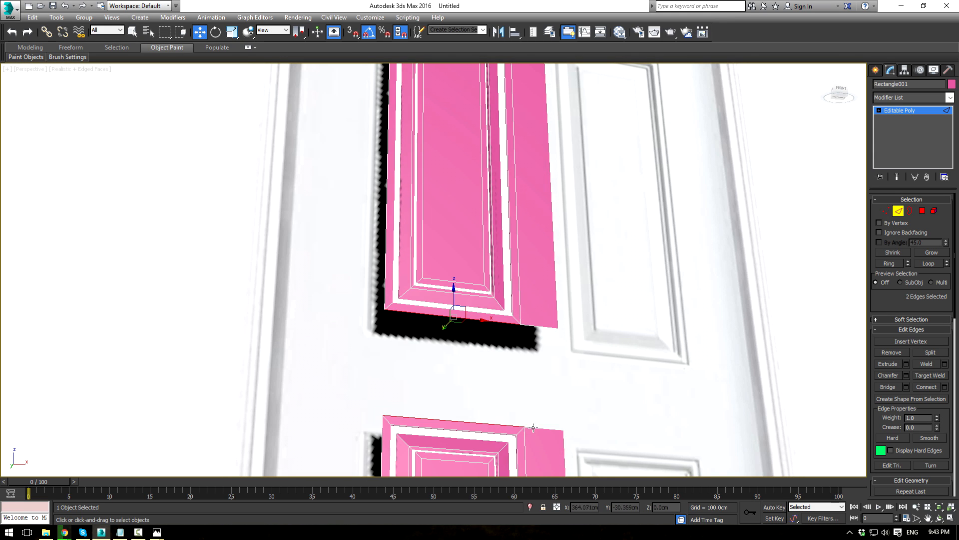
left_click(534, 328, "ctrl")
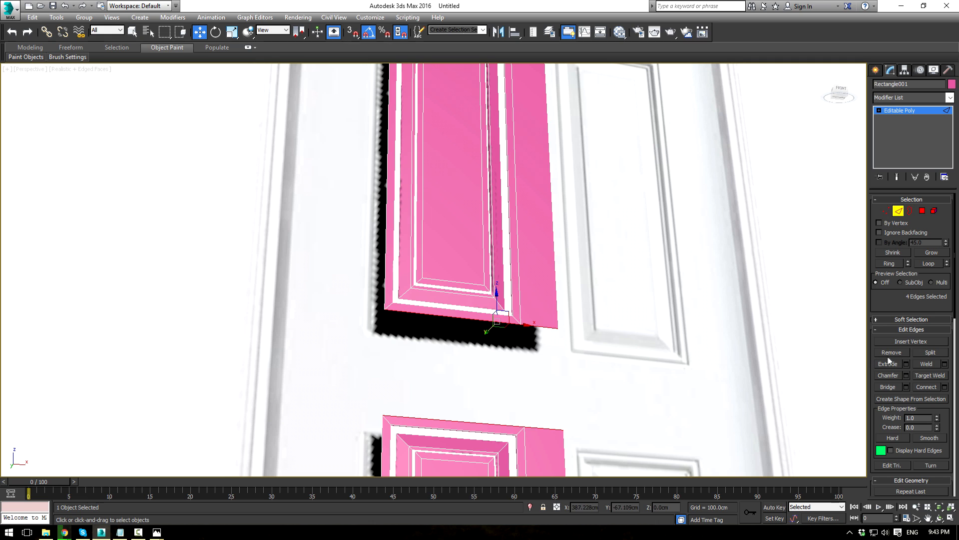
left_click(892, 387)
Step: Shift-drag the pink surface's bottom edges down along Z to the door's base
scroll(688, 330, "down", 3)
middle_click_drag(685, 352, 580, 181)
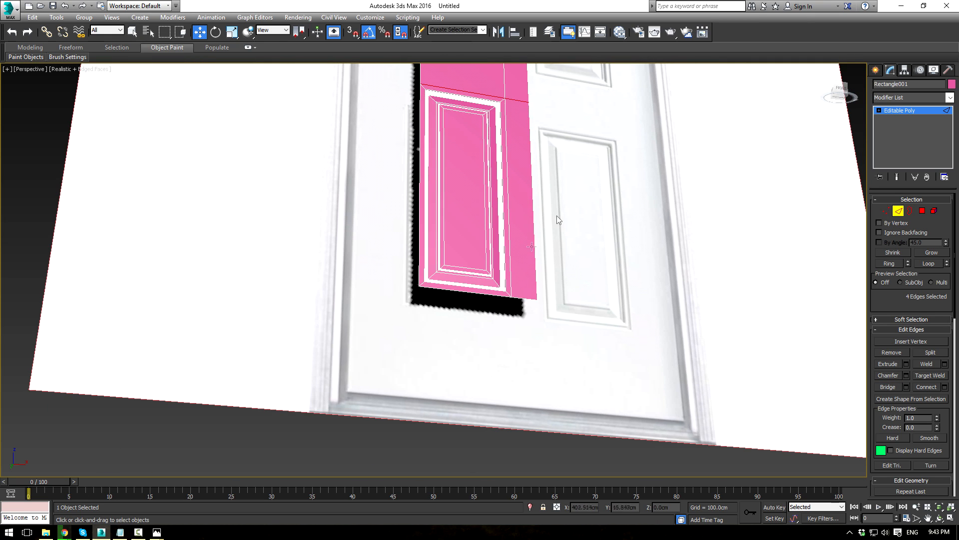
left_click(525, 300)
left_click(495, 295, "ctrl")
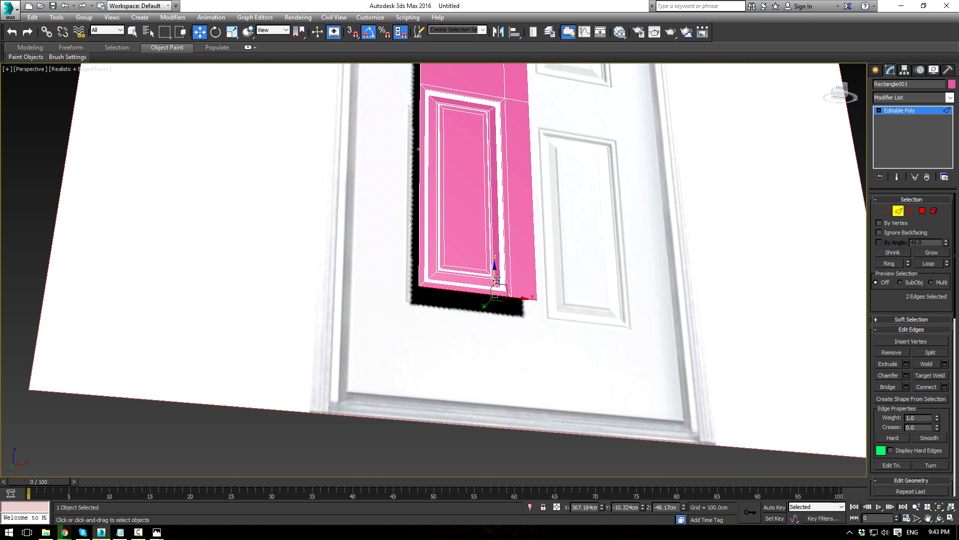
left_click_drag(497, 272, 503, 374, "shift")
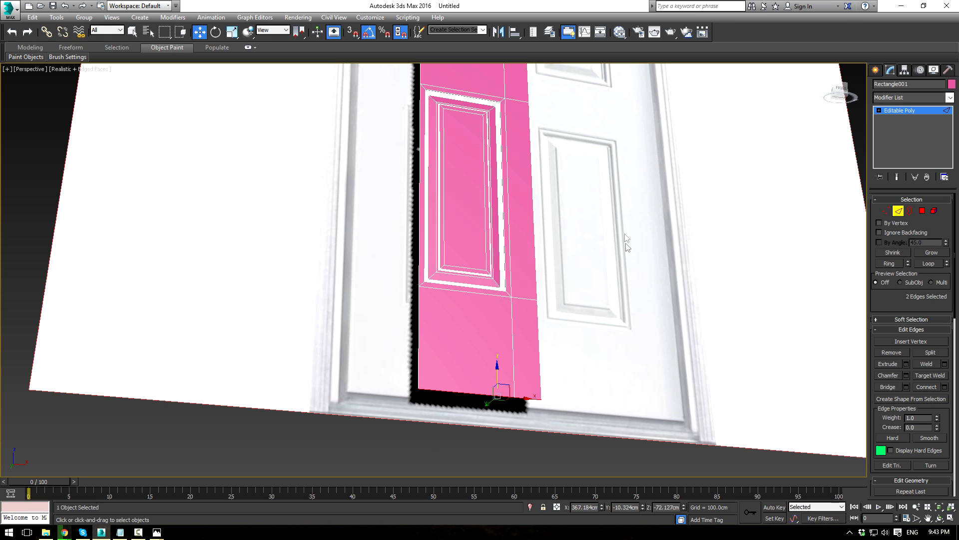
scroll(626, 259, "down", 5)
middle_click_drag(619, 272, 602, 306, "alt")
scroll(601, 309, "up", 4)
Step: Select the pink panel's left edges and extend the border out to the door's left edge
left_click(497, 352)
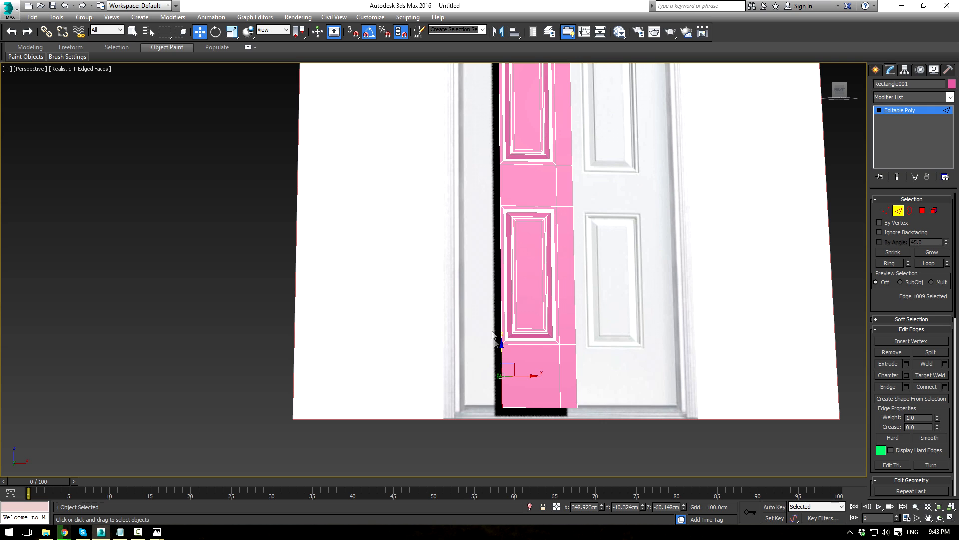
left_click(500, 310, "ctrl")
left_click(500, 192, "ctrl")
left_click(498, 153, "ctrl")
middle_click_drag(539, 142, 557, 264)
left_click_drag(543, 348, 519, 339, "shift")
key("ctrl+z")
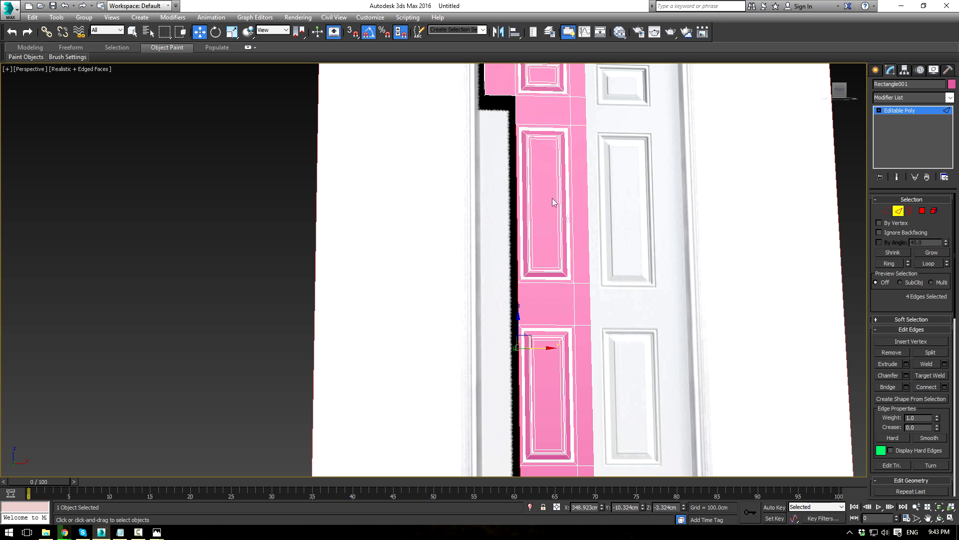
middle_click_drag(553, 202, 482, 271)
left_click(473, 225, "ctrl")
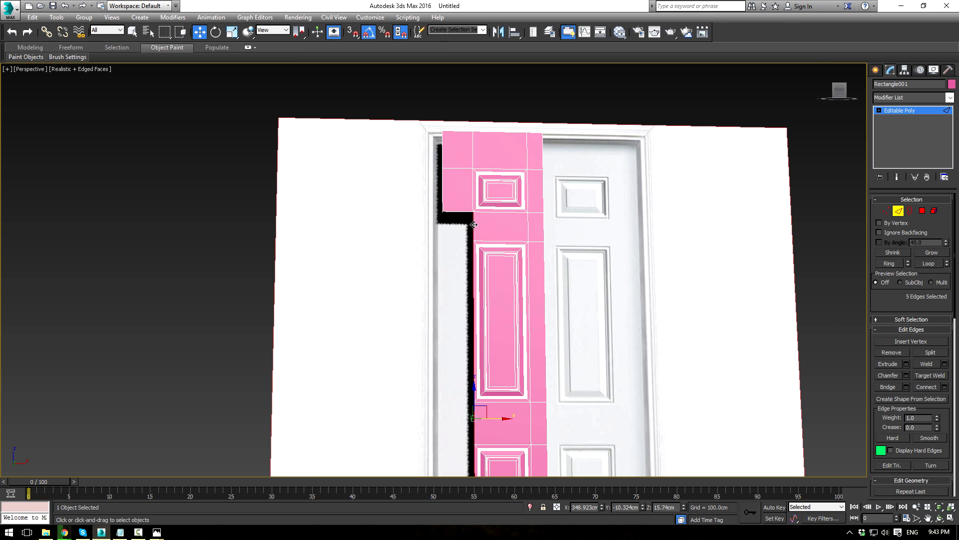
scroll(527, 286, "up", 2)
left_click_drag(482, 403, 433, 395, "shift")
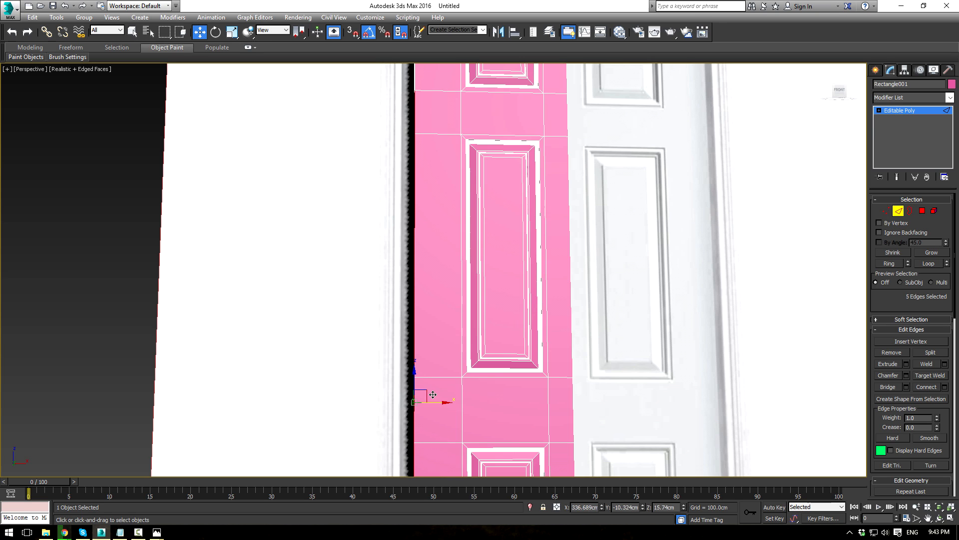
Step: Select all vertices of the half-door at Vertex level and zoom out to frame it
key("1")
key("ctrl+a")
scroll(510, 274, "down", 8)
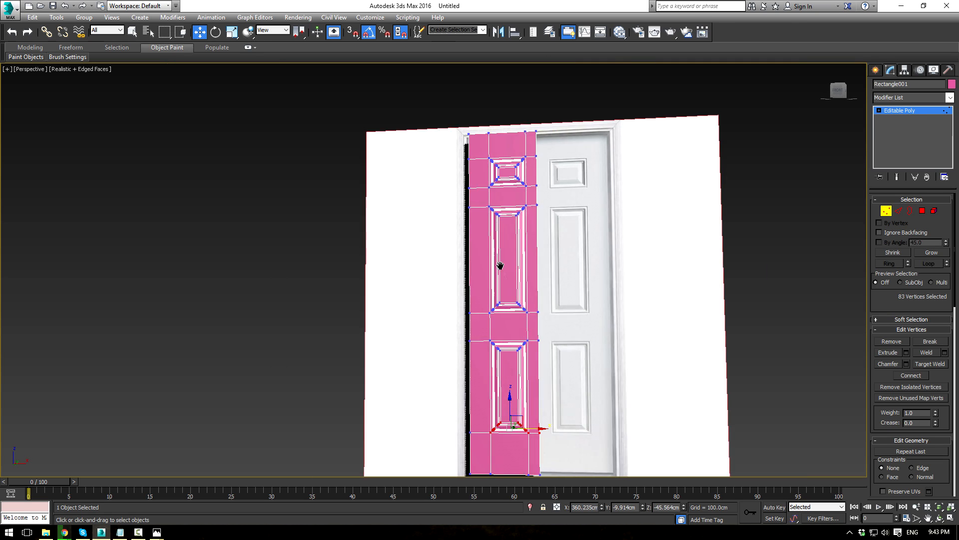
Step: Select the left column of door vertices for scaling, then orbit to look along the left edge
left_click_drag(435, 127, 483, 402)
key("r")
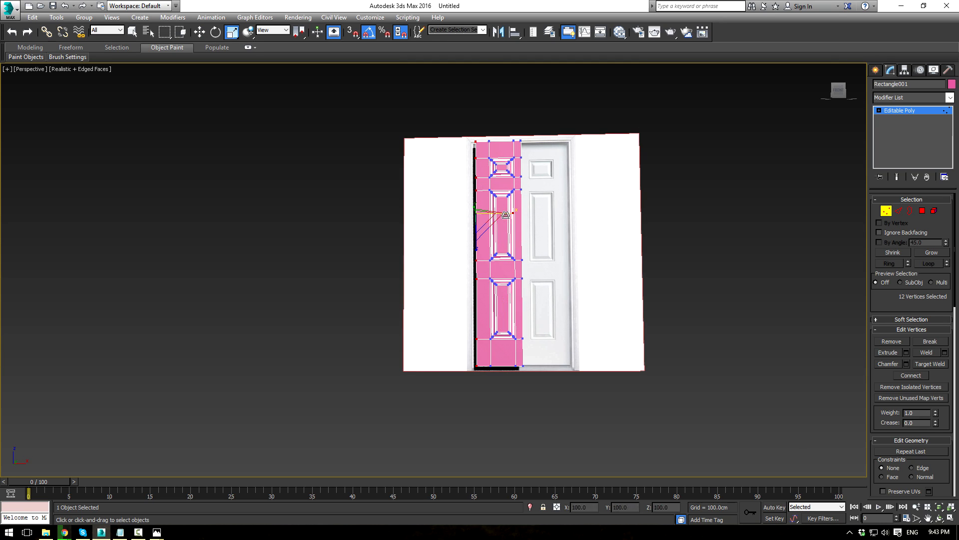
scroll(464, 229, "up", 5)
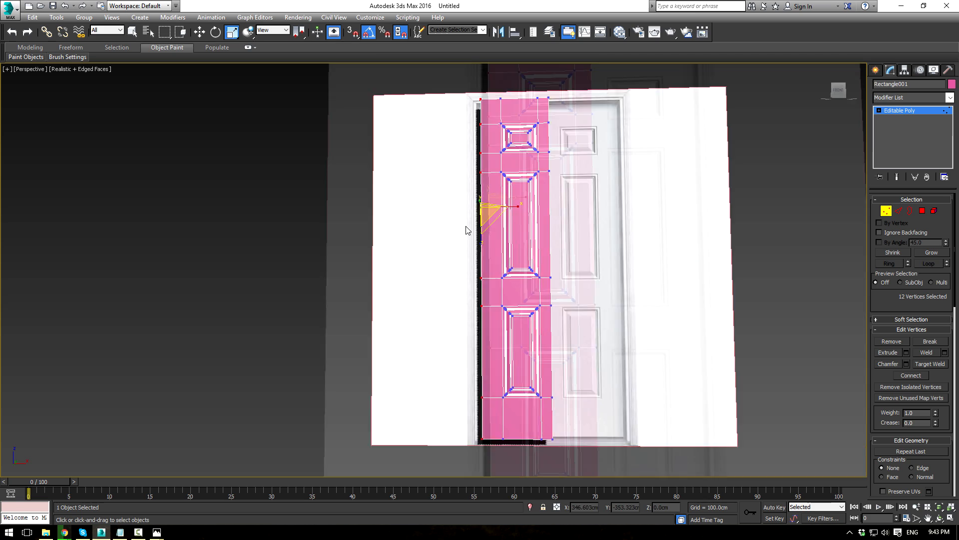
middle_click_drag(464, 234, 524, 242, "alt")
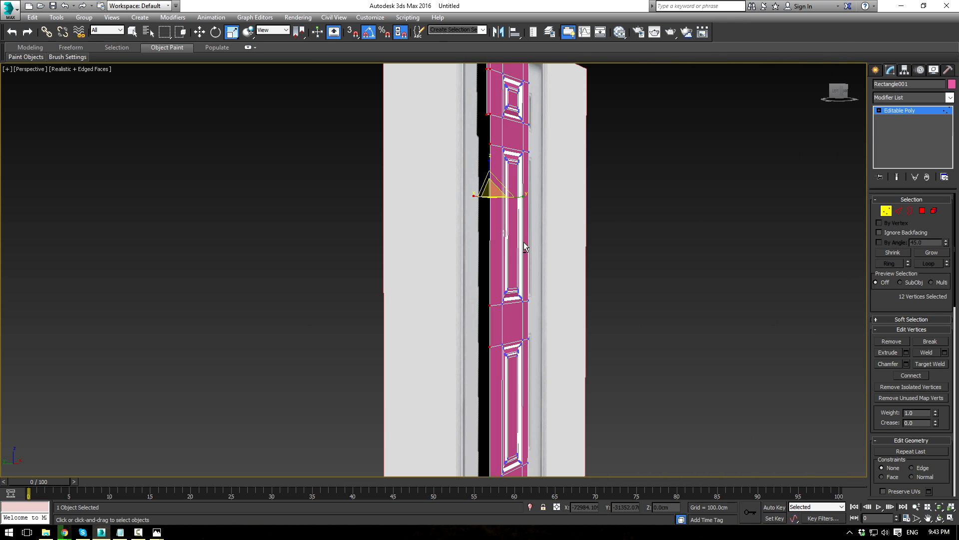
left_click(887, 211)
scroll(559, 260, "up", 5)
middle_click_drag(544, 279, 392, 224, "alt")
Step: Move the stray left-edge vertex down and Target Weld it onto the vertex below
key("1")
left_click(386, 213)
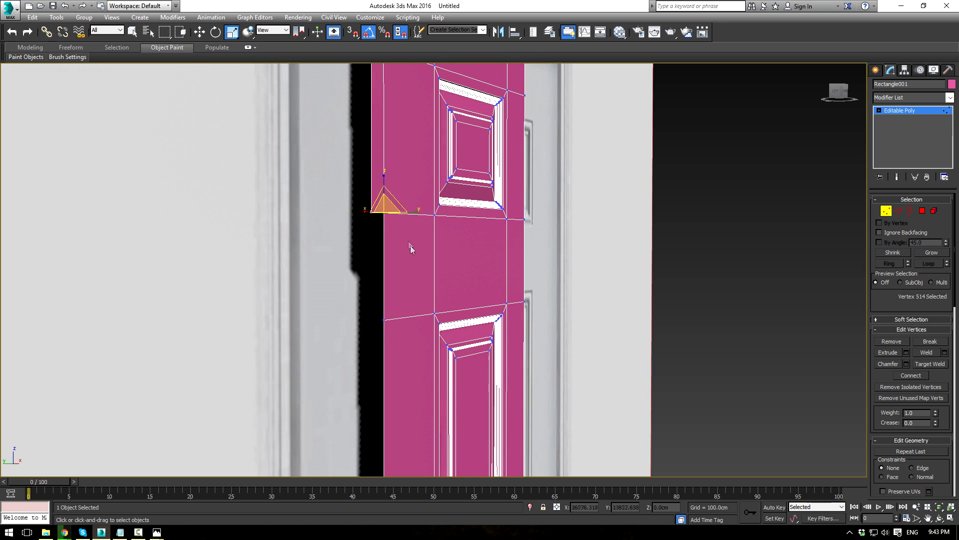
key("w")
left_click_drag(384, 214, 387, 267)
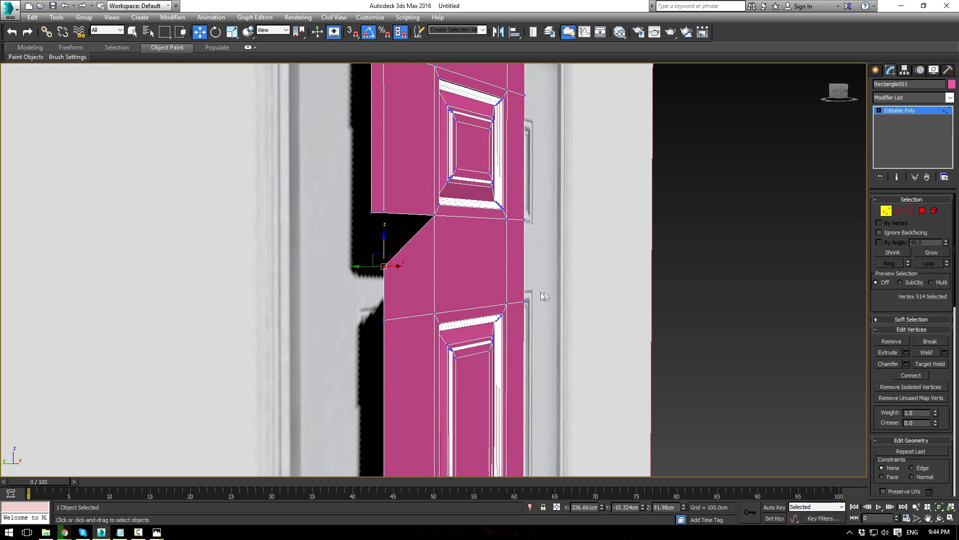
left_click(933, 364)
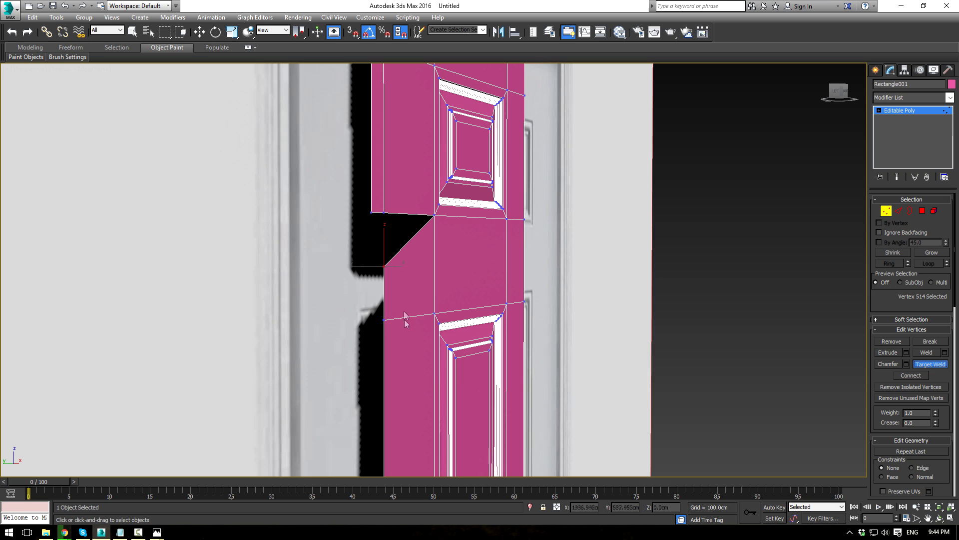
left_click(384, 215)
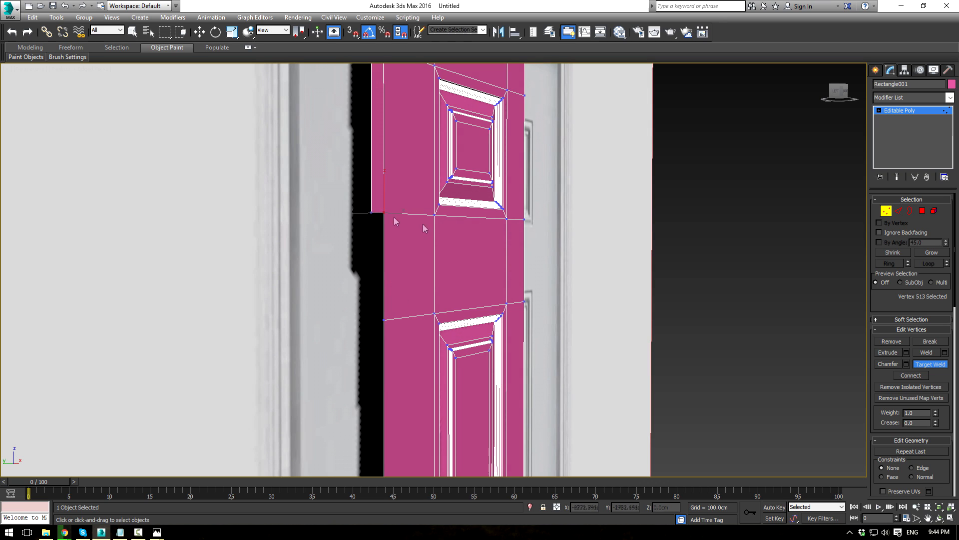
right_click(719, 294)
left_click(898, 211)
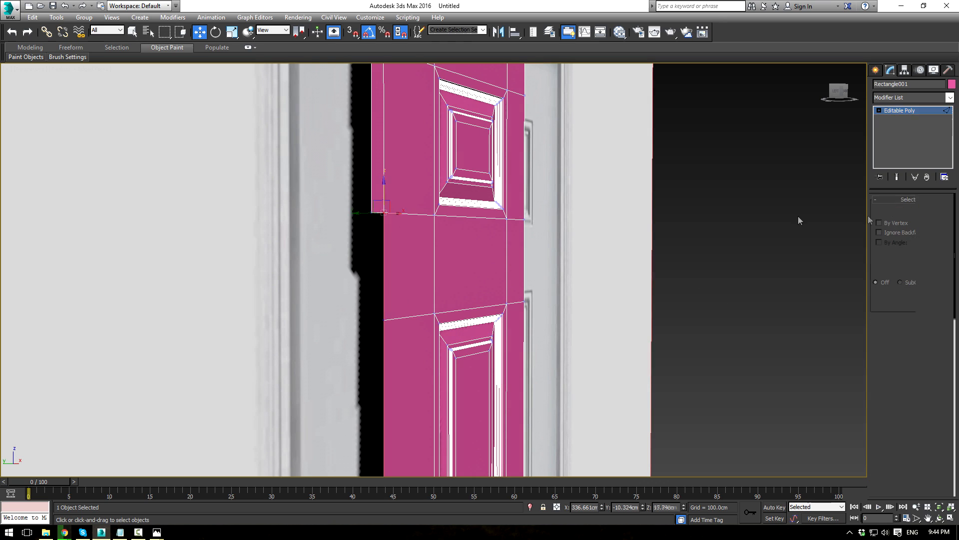
scroll(423, 326, "down", 5)
middle_click_drag(474, 226, 483, 173)
scroll(426, 417, "down", 1)
scroll(425, 418, "up", 4)
scroll(426, 418, "down", 3)
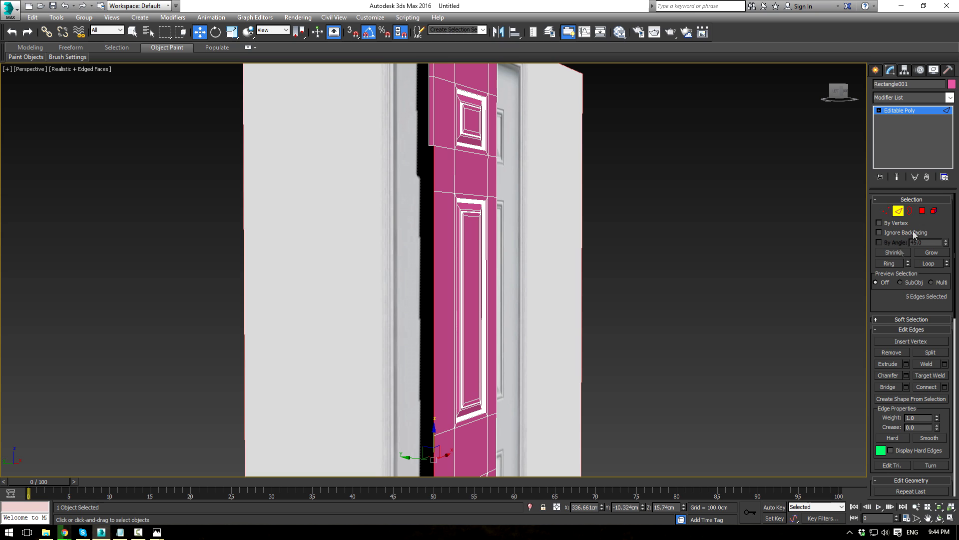
Step: Delete the thin border strips along the half-door's left side and top
left_click(924, 213)
middle_click_drag(584, 203, 580, 294)
left_click(429, 180)
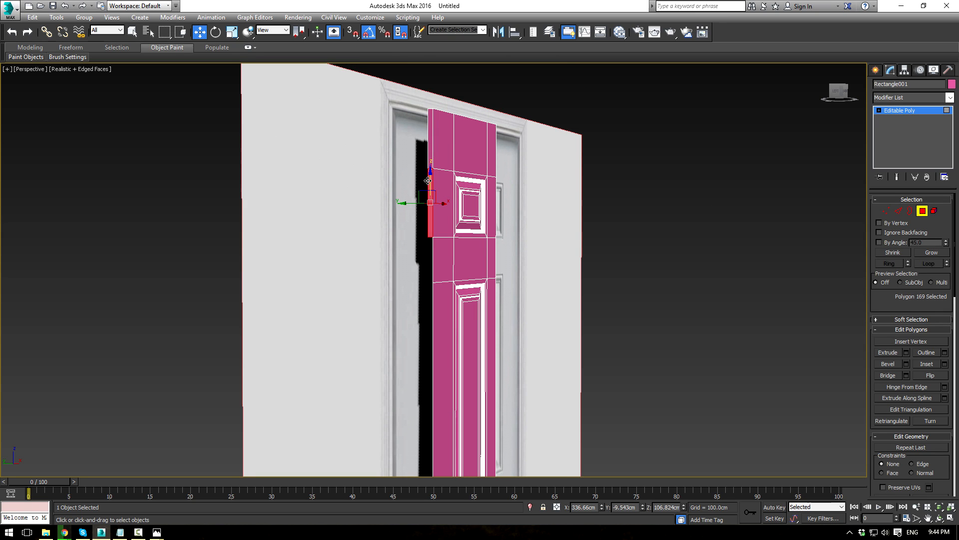
key("Delete")
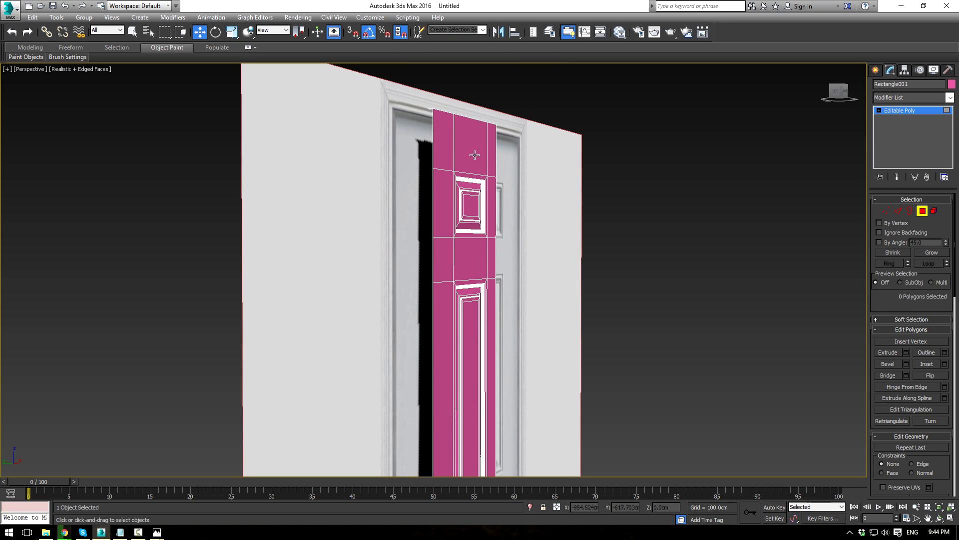
middle_click_drag(475, 155, 474, 212, "alt")
left_click(448, 313)
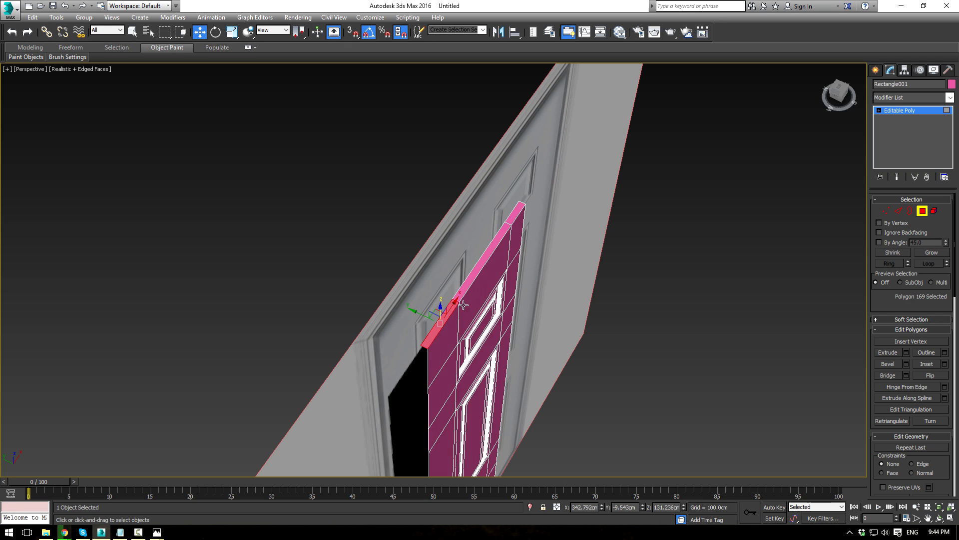
key("Delete")
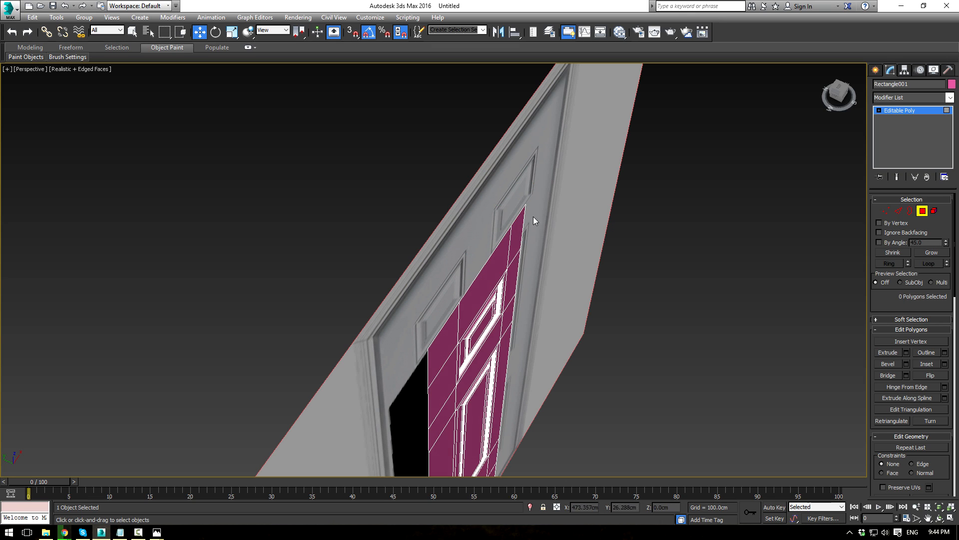
Step: At Edge level, select the door's outer top, left and bottom edges
left_click(898, 211)
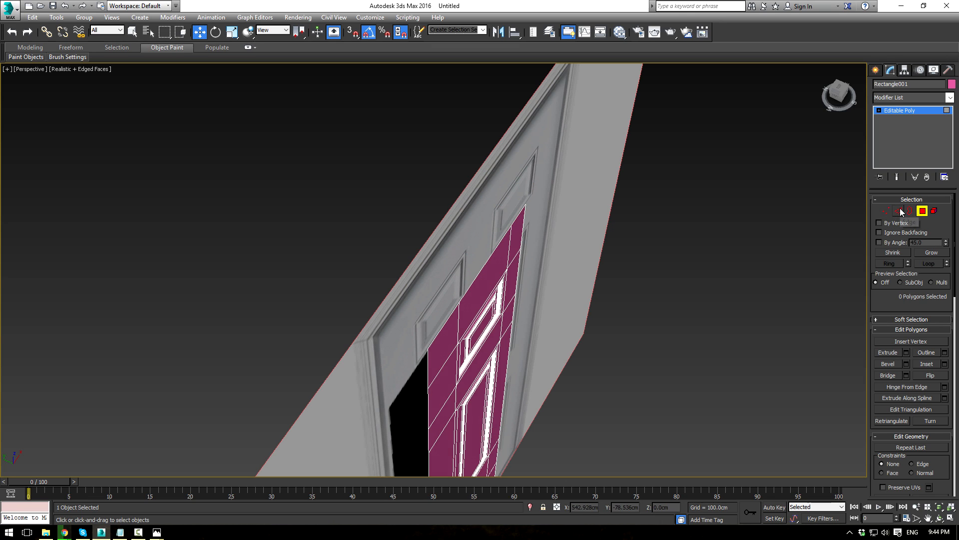
left_click(517, 216, "ctrl")
left_click(492, 252, "ctrl")
left_click(448, 317, "ctrl")
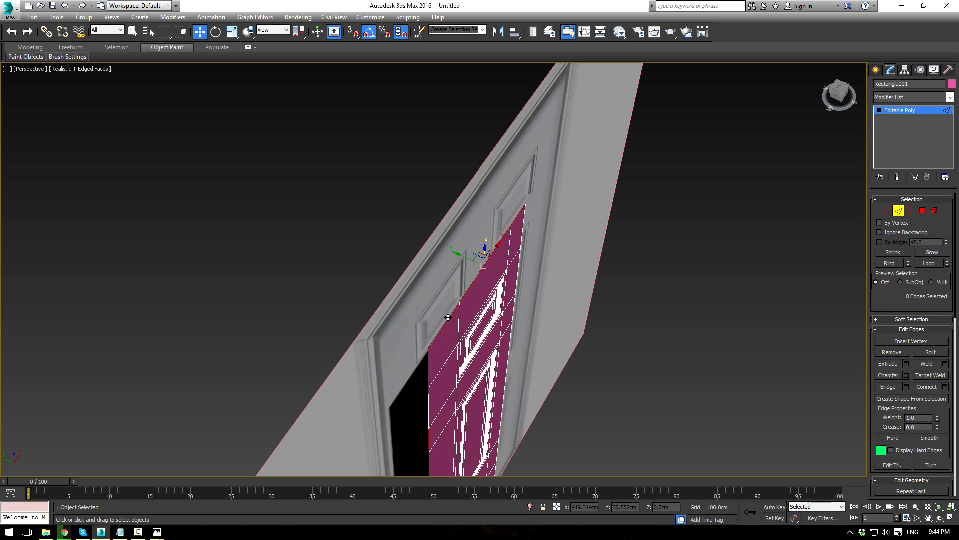
left_click(430, 368, "ctrl")
left_click(429, 399, "ctrl")
scroll(431, 399, "down", 3)
middle_click_drag(431, 399, 537, 310)
middle_click_drag(537, 310, 514, 219)
scroll(514, 220, "up", 3)
middle_click_drag(520, 350, 503, 230)
scroll(503, 230, "up", 3)
left_click(343, 230, "ctrl")
left_click(477, 314, "ctrl")
scroll(417, 164, "down", 4)
middle_click_drag(417, 164, 415, 233, "alt")
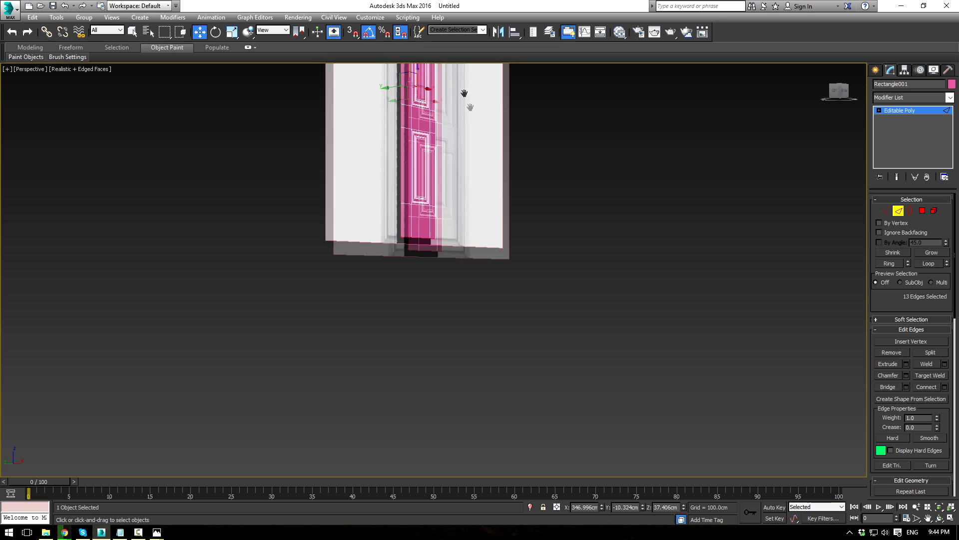
scroll(415, 233, "up", 4)
Step: Shift the selected outer edges slightly along Y and return to object level
left_click_drag(427, 259, 418, 260)
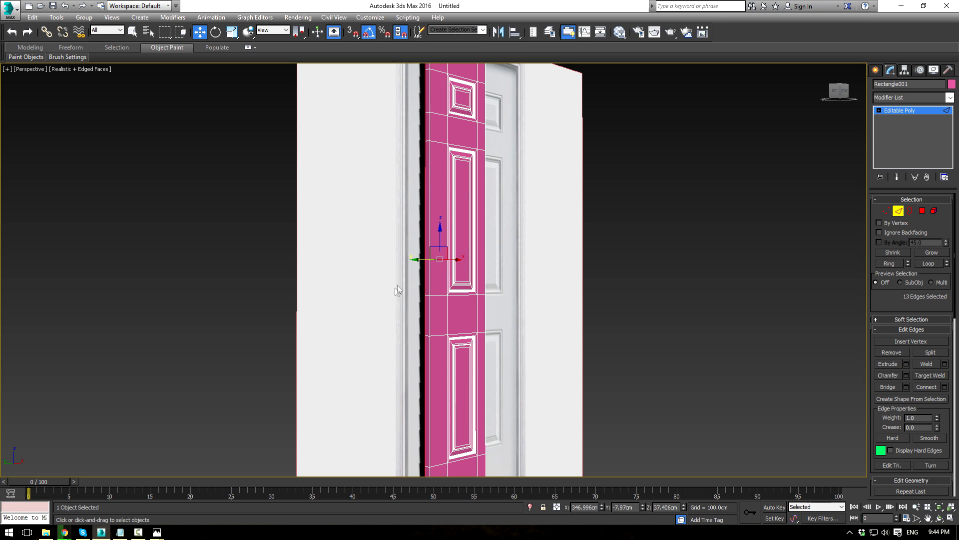
middle_click_drag(642, 268, 623, 261, "alt")
scroll(627, 261, "down", 5)
scroll(622, 261, "up", 3)
left_click(903, 110)
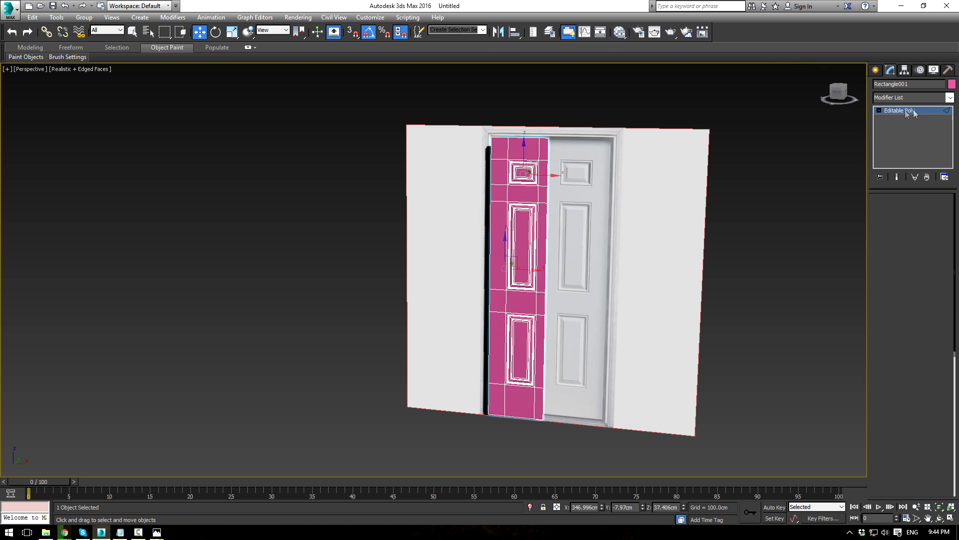
Step: Add a Symmetry modifier to the half-door and flip which side is mirrored
left_click(949, 97)
type("sy")
left_click(889, 341)
left_click(892, 229)
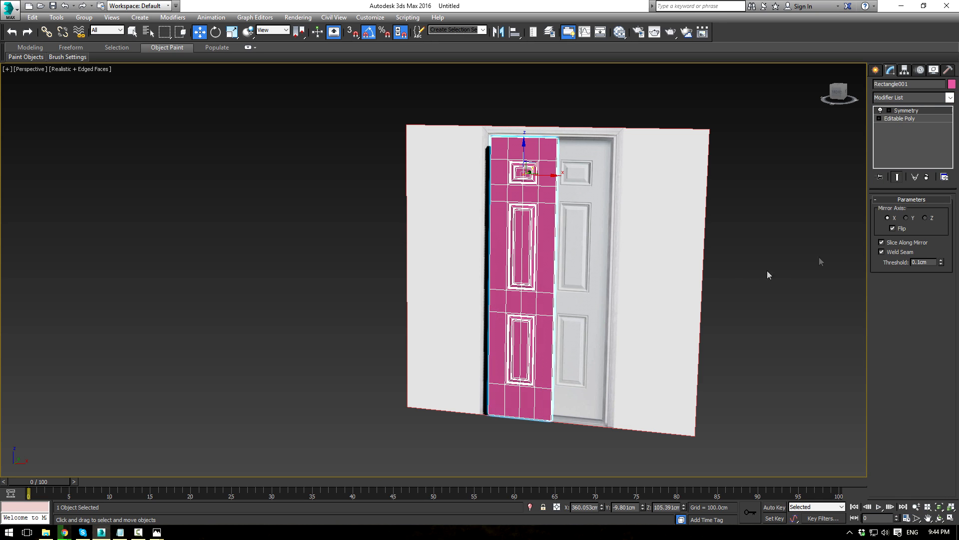
left_click_drag(545, 175, 587, 176)
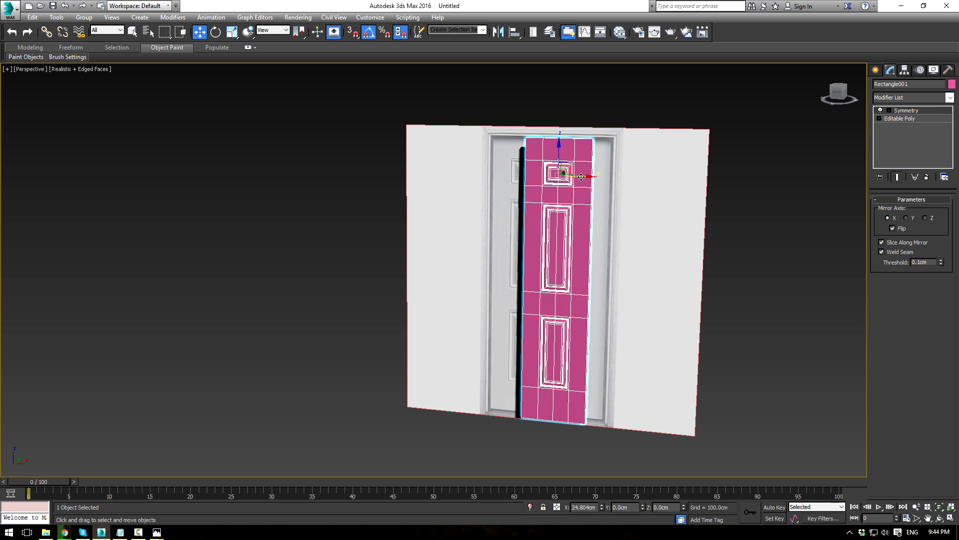
key("ctrl+z")
Step: Slide the Symmetry mirror plane in the front view to complete the door's second half
left_click(898, 111)
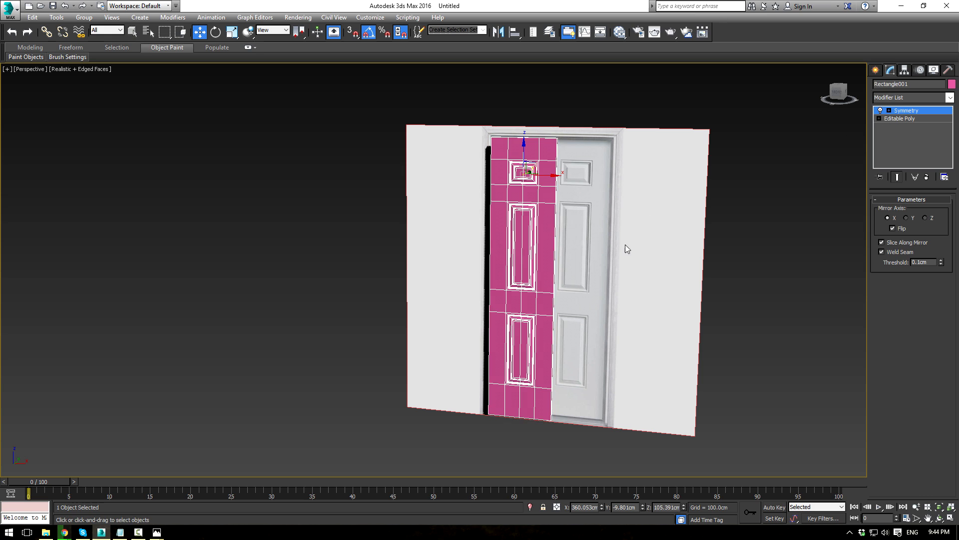
key("alt+w")
scroll(643, 163, "down", 3)
middle_click_drag(630, 135, 629, 170)
scroll(629, 169, "up", 2)
left_click_drag(593, 154, 615, 159)
scroll(615, 159, "up", 5)
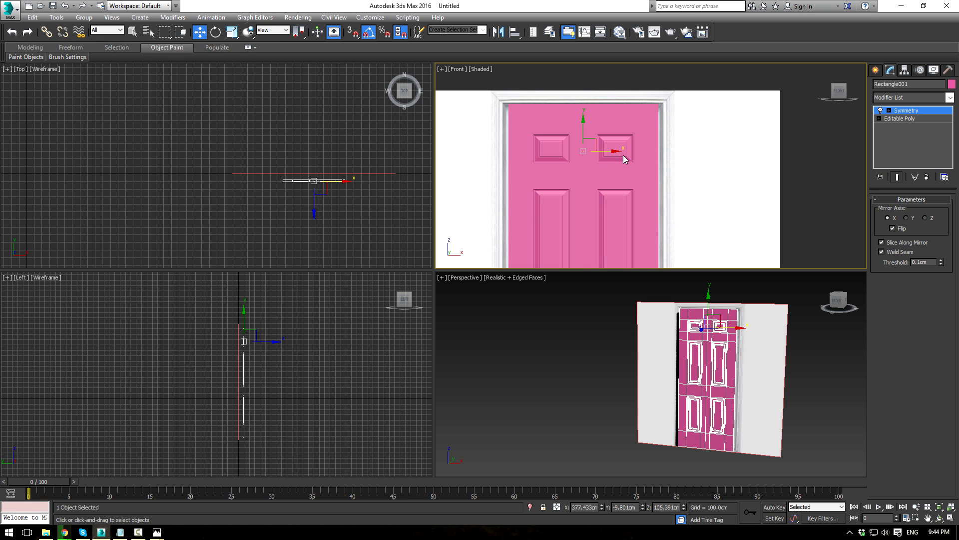
left_click(939, 112)
Step: Add a second Symmetry modifier on top of the door's stack
left_click(950, 98)
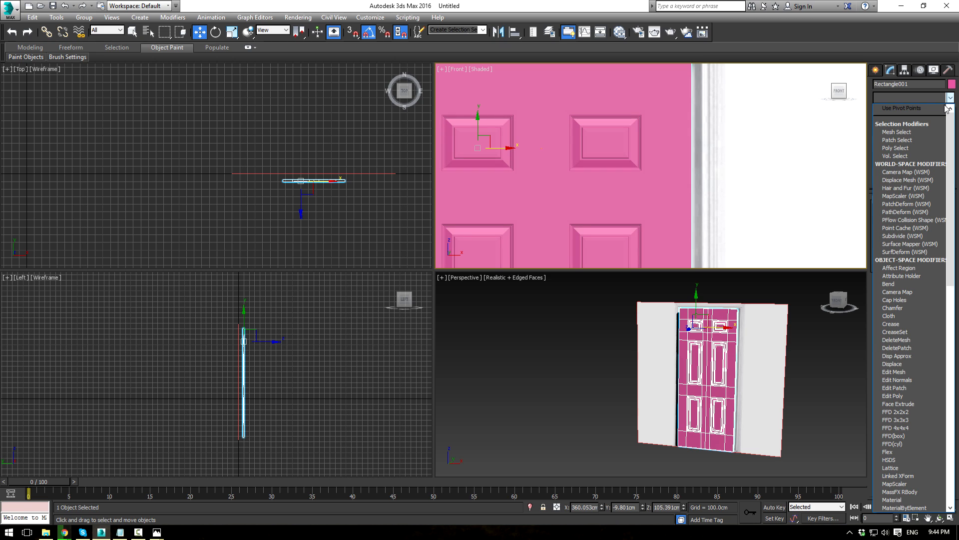
type("sy")
left_click(777, 334)
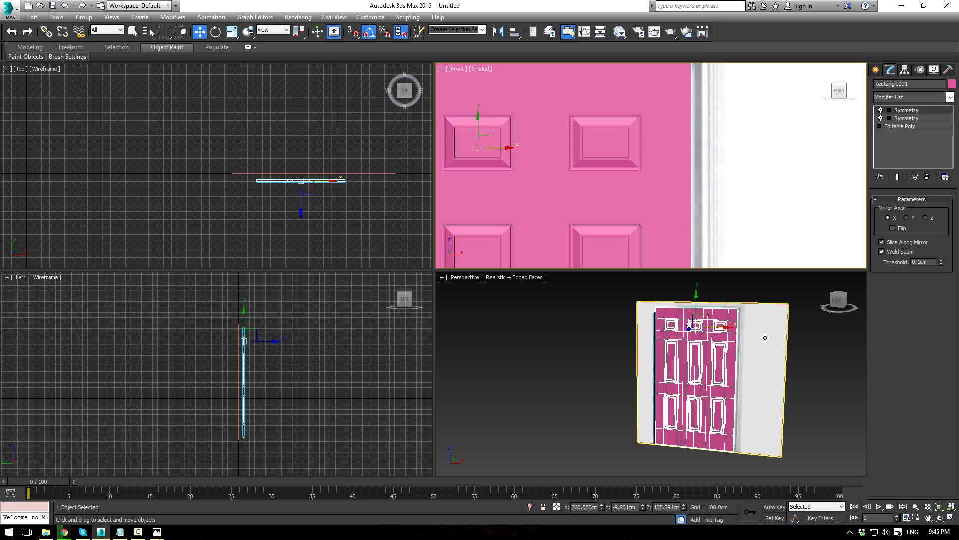
scroll(728, 359, "up", 3)
Step: Delete the wall panel around the door, then select the door
left_click(731, 353)
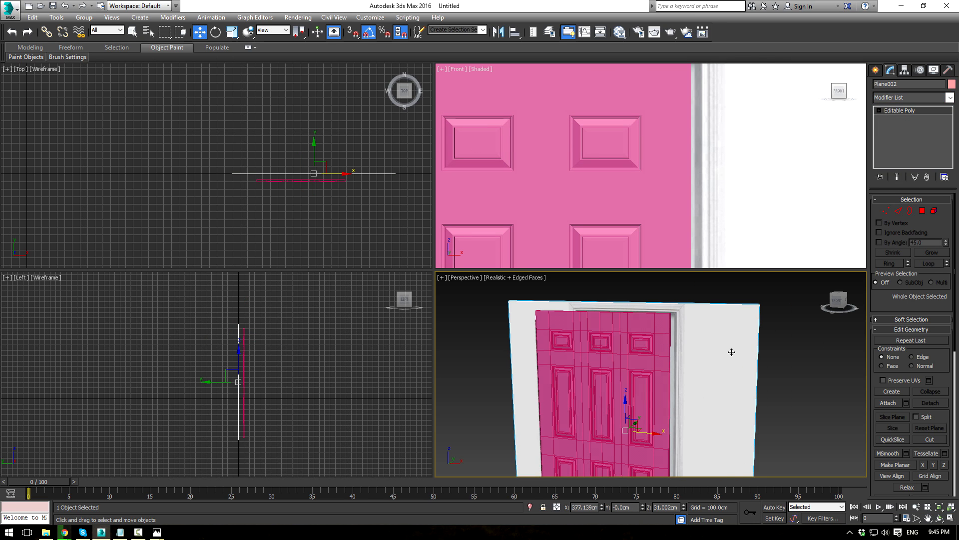
key("Delete")
key("alt+w")
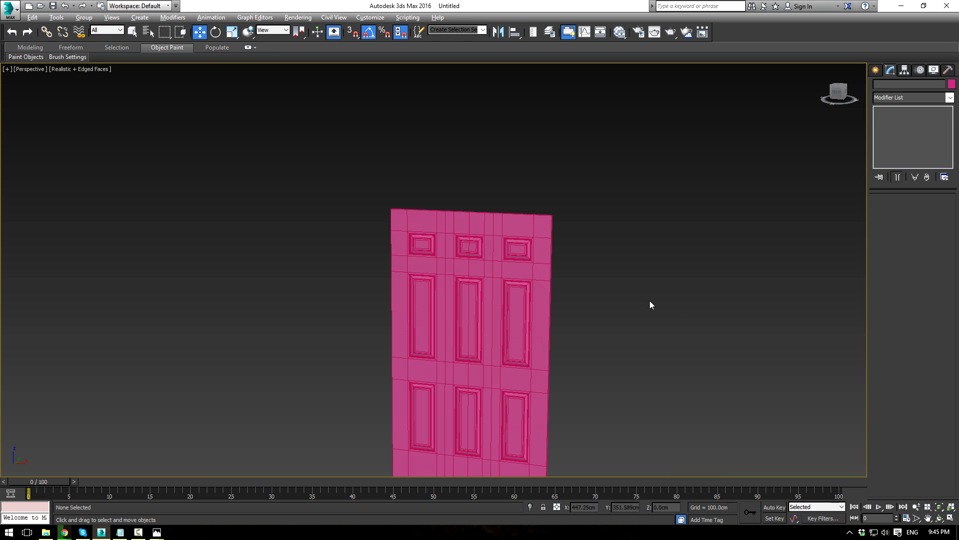
key("ctrl+z")
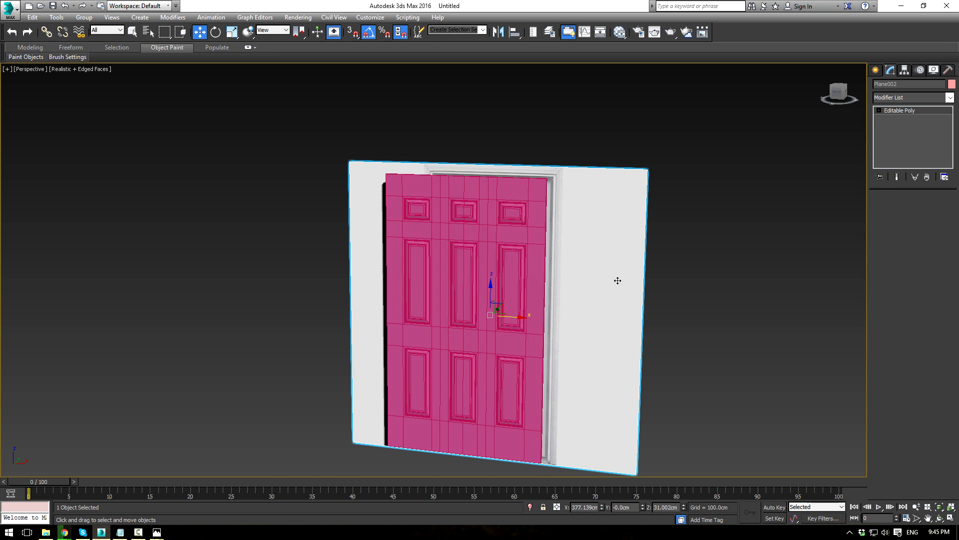
key("Delete")
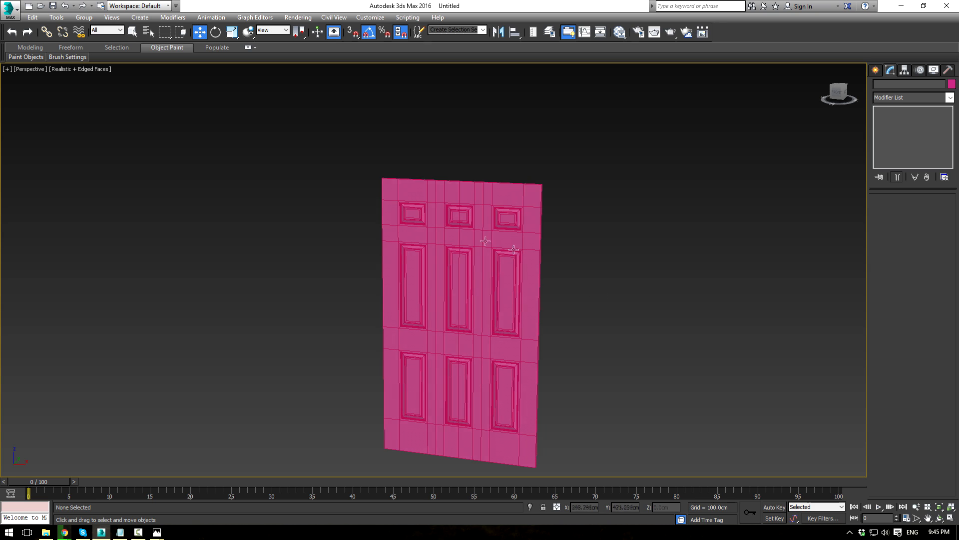
left_click(474, 238)
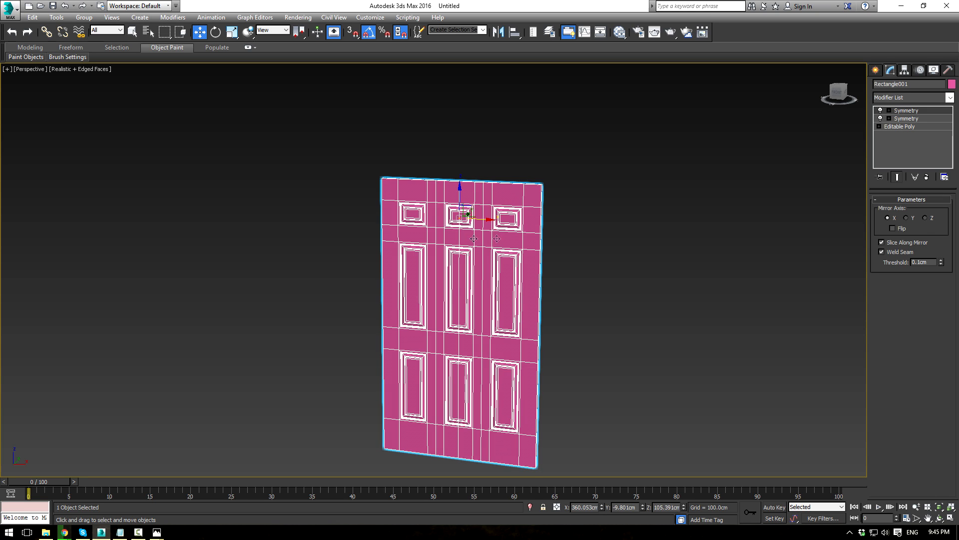
Step: Set the Symmetry mirror axis to Z and slide the mirror plane until both halves meet
left_click(926, 218)
middle_click_drag(659, 236, 841, 139, "alt")
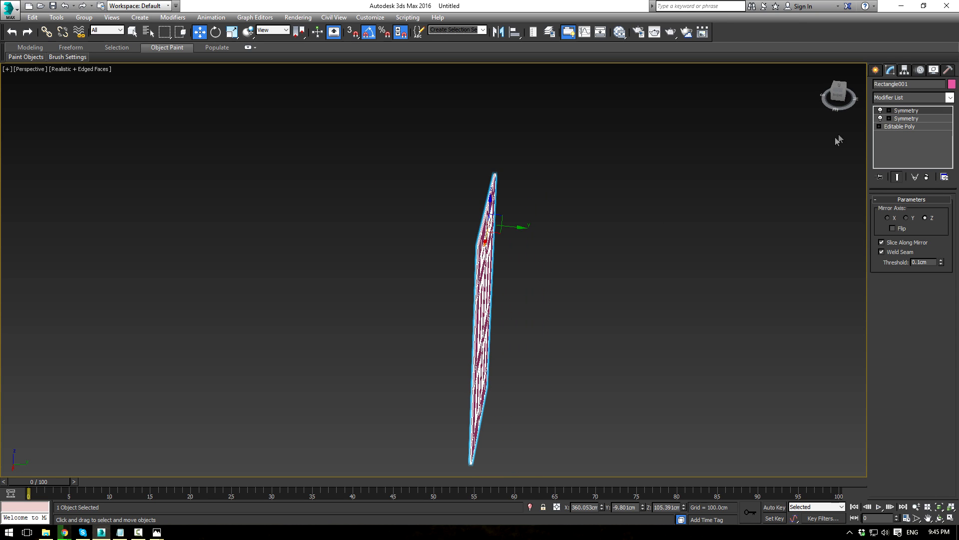
left_click_drag(520, 228, 547, 231)
middle_click_drag(556, 258, 573, 269, "alt")
scroll(545, 250, "up", 4)
scroll(605, 278, "up", 5)
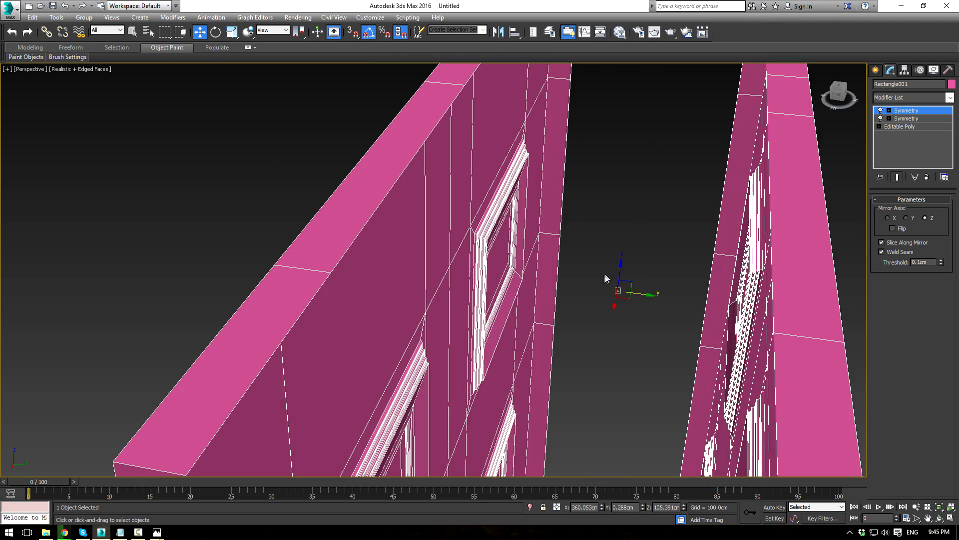
left_click_drag(646, 294, 552, 284)
scroll(552, 285, "down", 5)
middle_click_drag(553, 285, 651, 184, "alt")
scroll(755, 283, "down", 3)
scroll(644, 188, "down", 3)
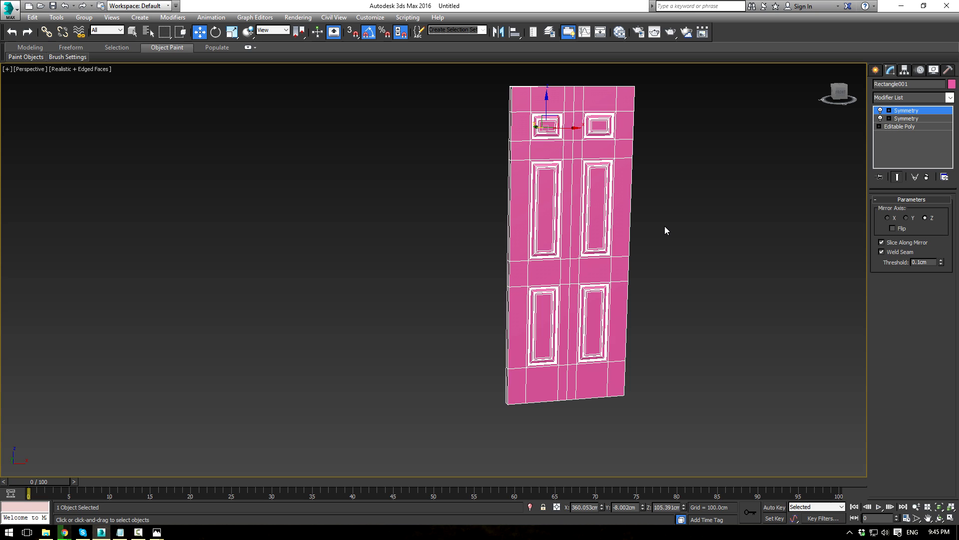
Step: Collapse the Symmetry stack into one Editable Poly and return to the four-view layout
key("ctrl+e")
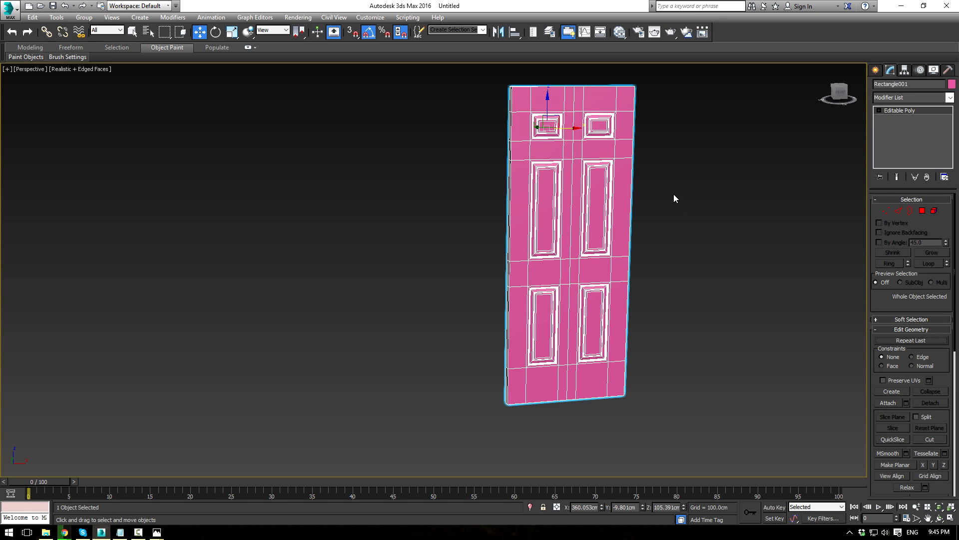
key("F4")
left_click(679, 197)
middle_click_drag(679, 196, 597, 199, "alt")
scroll(564, 184, "up", 2)
scroll(590, 210, "down", 1)
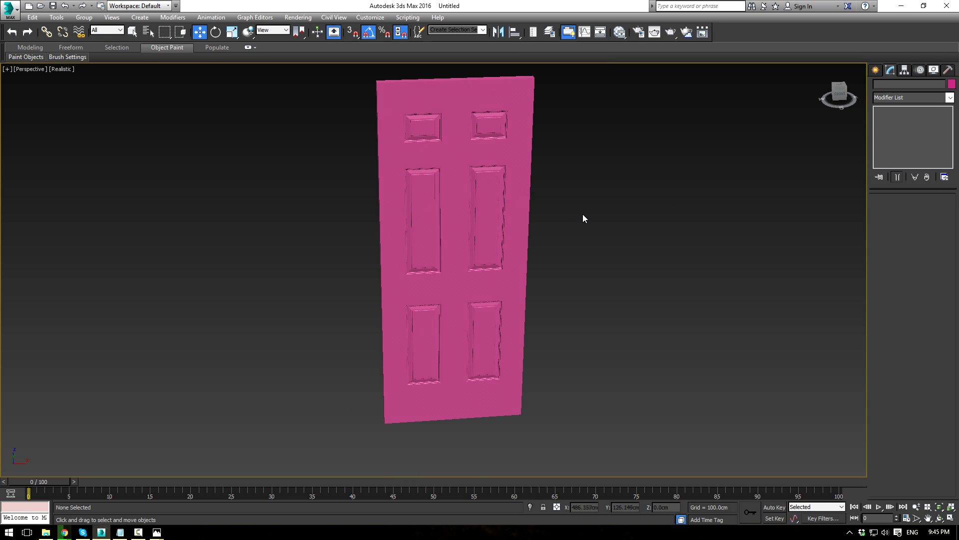
key("alt+w")
scroll(760, 199, "down", 2)
Step: Draw a Standard Primitives box beside the door
left_click(876, 70)
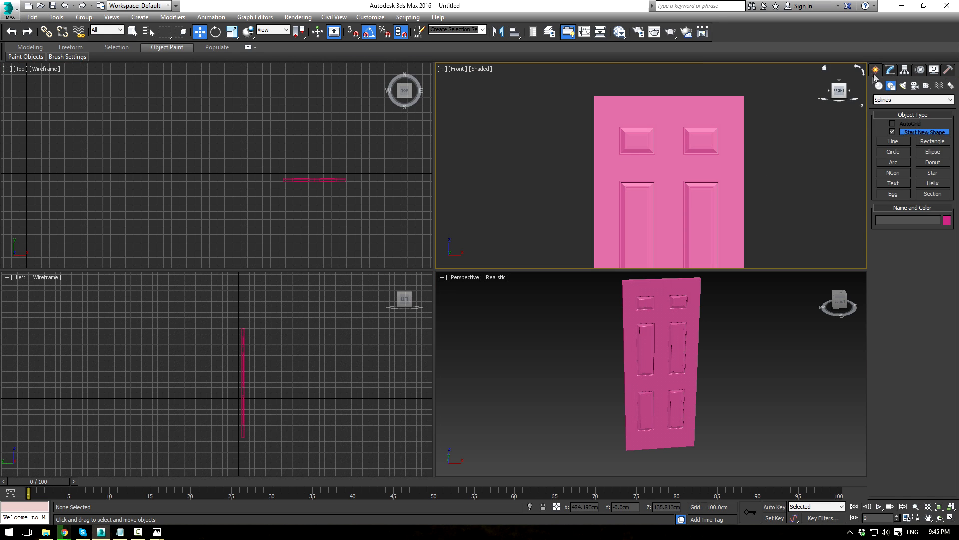
scroll(784, 150, "down", 2)
left_click(879, 86)
left_click(892, 133)
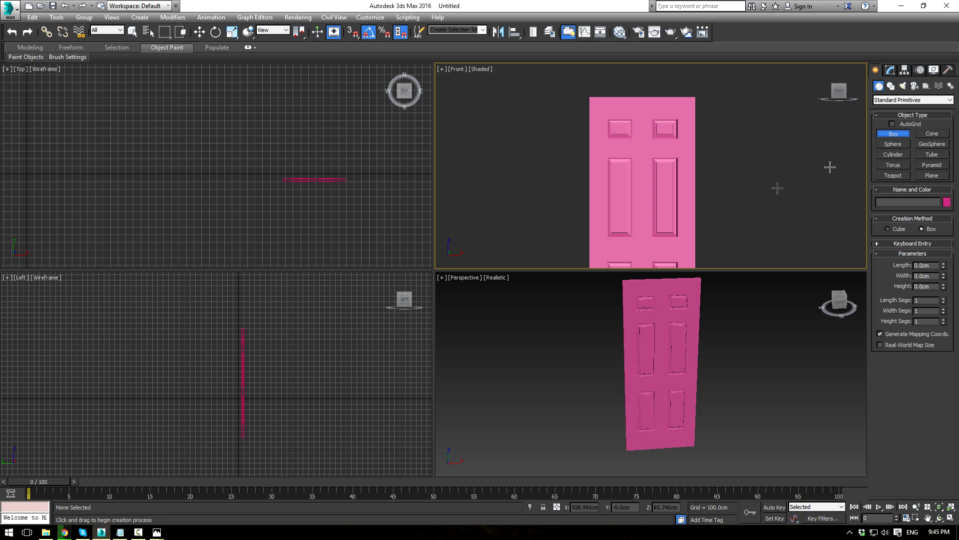
scroll(721, 162, "up", 1)
scroll(717, 170, "down", 3)
middle_click_drag(713, 177, 610, 163)
left_click_drag(615, 135, 678, 223)
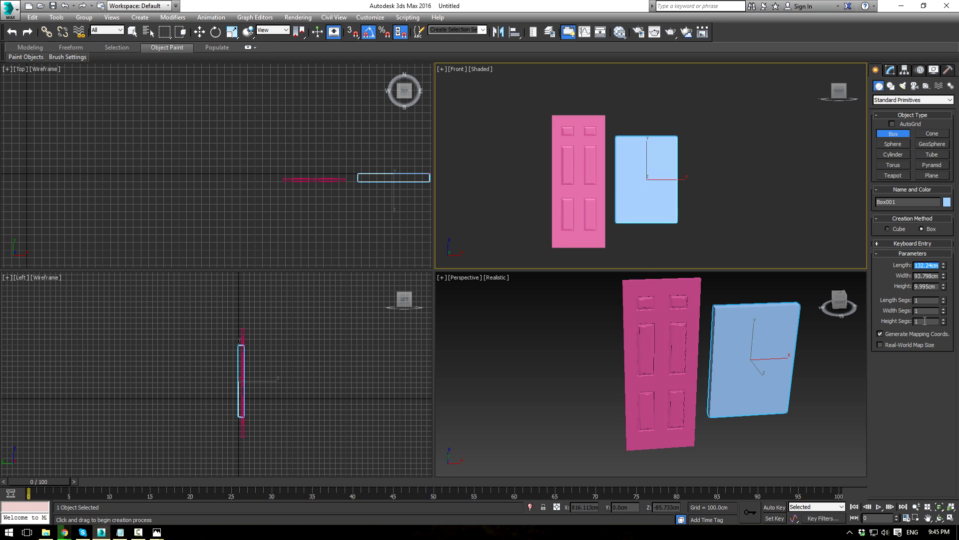
left_click_drag(945, 267, 947, 235)
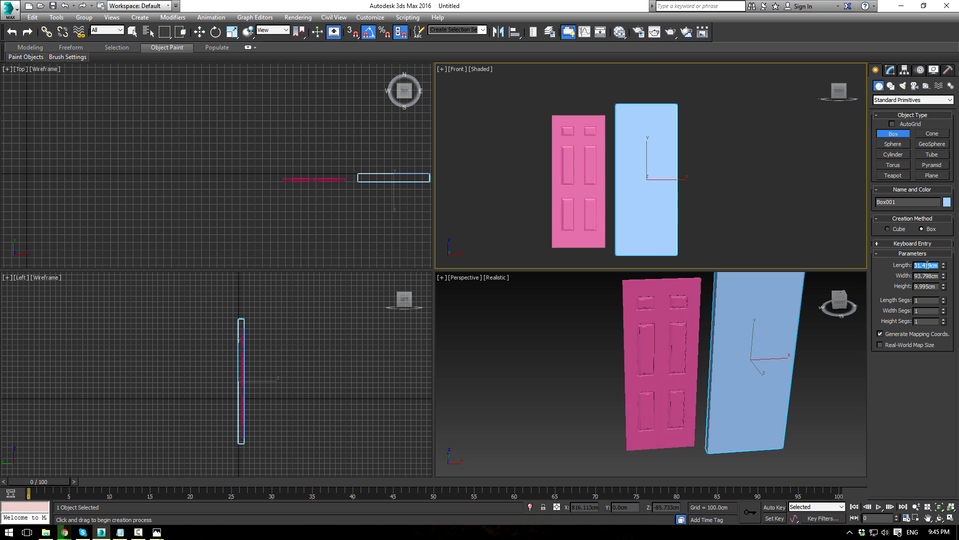
Step: Size the box to Length 204, Width 92 and Height 3.5 cm, then maximize Perspective
key("Return")
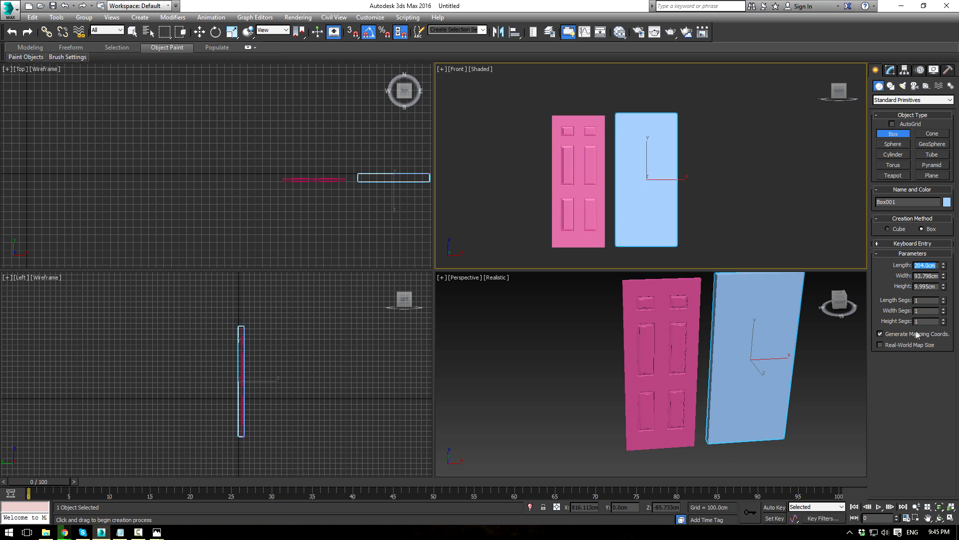
double_click(928, 276)
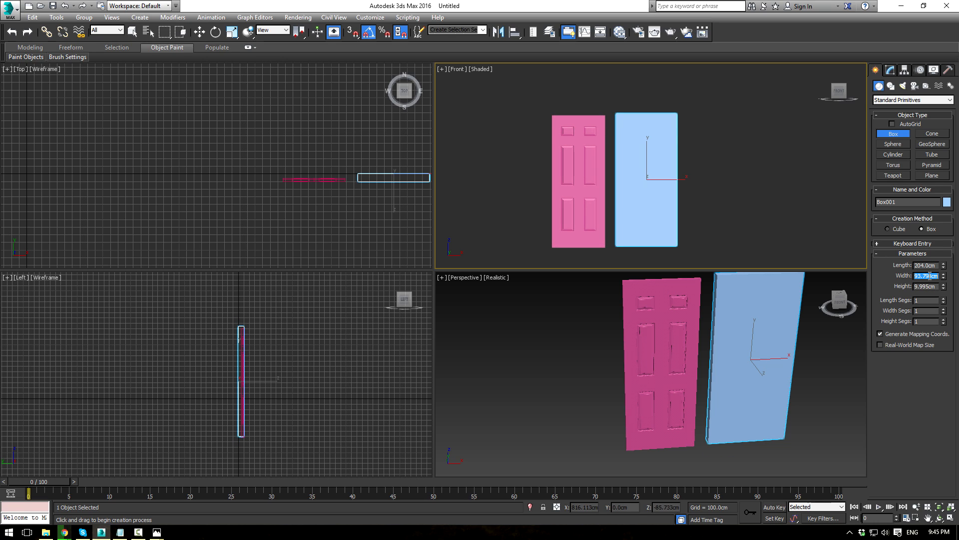
type("92")
key("Return")
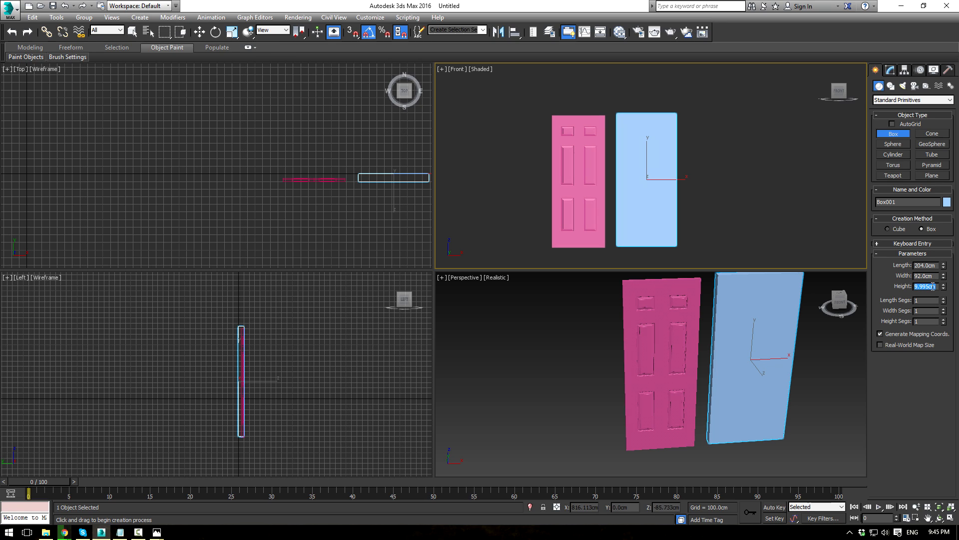
type("3.5")
key("Return")
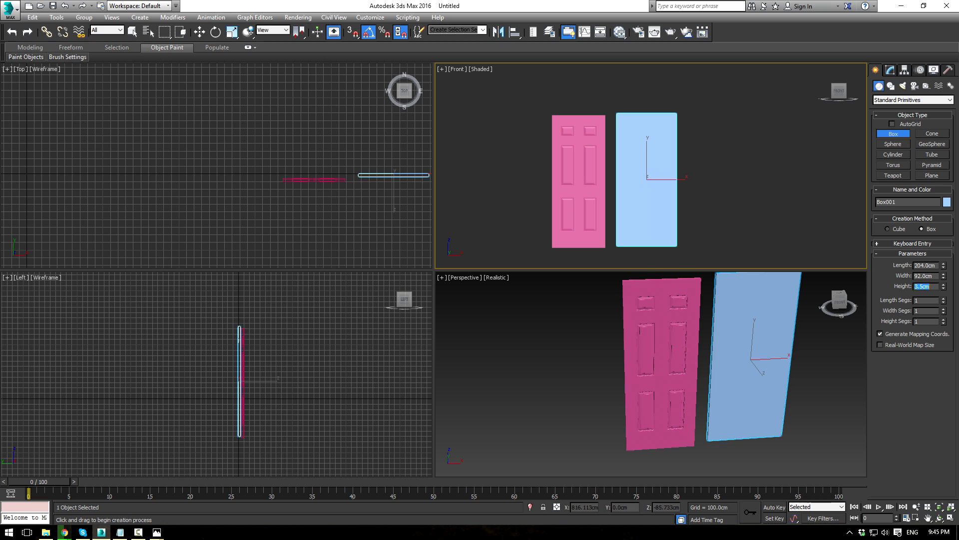
right_click(780, 355)
key("alt+w")
mouse_move(713, 295)
middle_mouse_down("alt")
mouse_move(641, 291)
mouse_move(636, 304)
mouse_move(717, 283)
middle_mouse_up("alt")
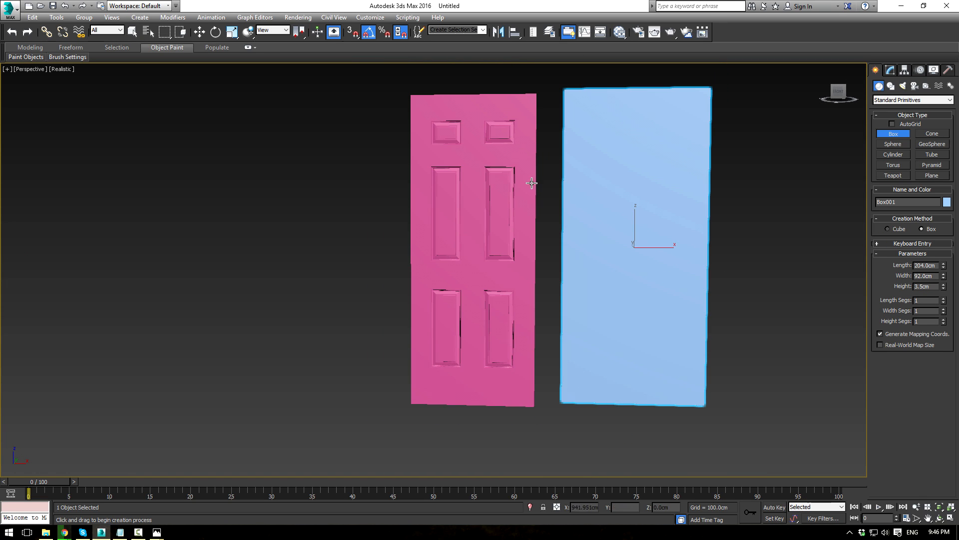
Step: Move the pink door onto the blue box and line it up vertically
right_click(716, 233)
left_click(726, 195)
left_click(456, 179)
key("alt+w")
middle_click_drag(605, 137, 544, 141)
left_click_drag(534, 134, 600, 133)
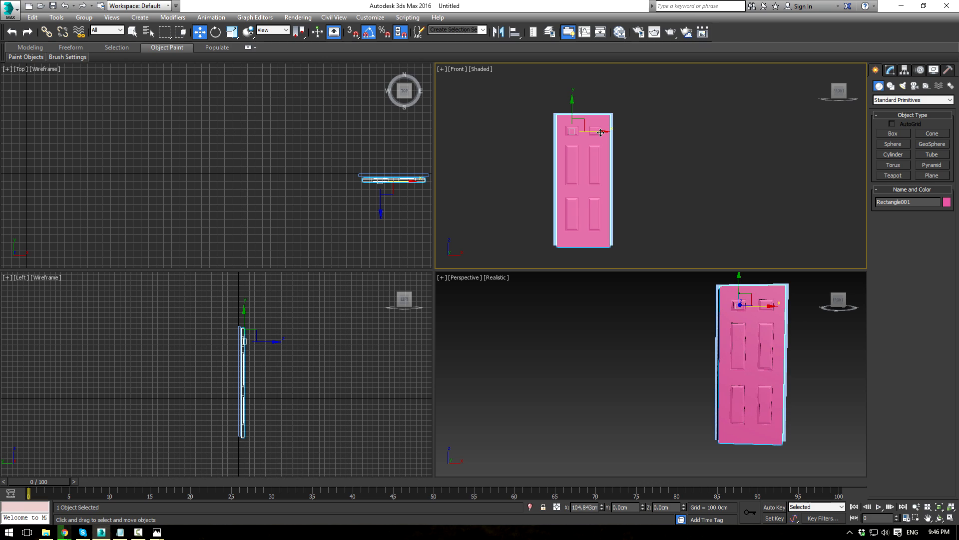
scroll(605, 140, "up", 3)
left_click_drag(540, 104, 540, 101)
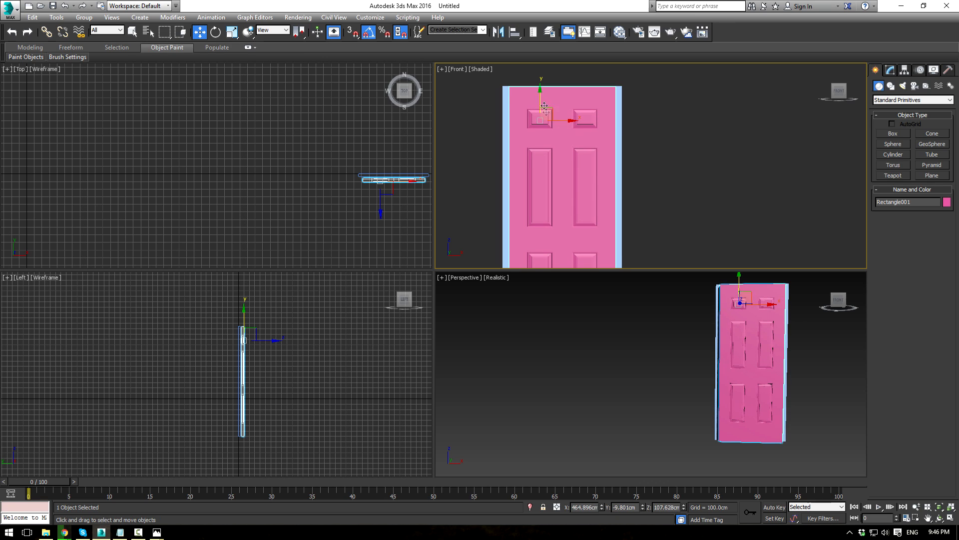
scroll(565, 125, "down", 3)
middle_click_drag(585, 148, 588, 139)
scroll(587, 122, "up", 2)
Step: Select the door's left and right edge vertex columns and scale them along X to match the box
key("alt+w")
middle_click_drag(490, 208, 637, 265)
middle_click_drag(567, 268, 584, 212)
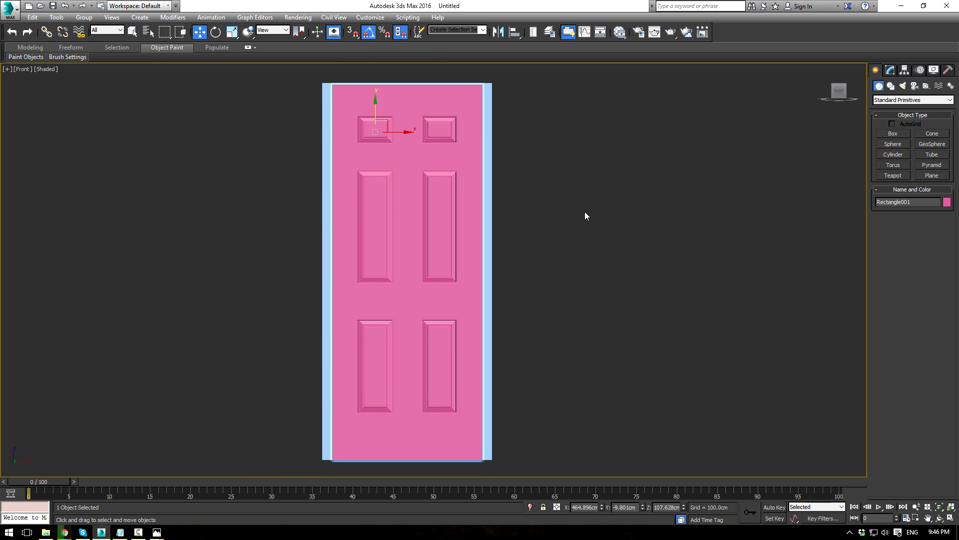
left_click(891, 70)
left_click(885, 213)
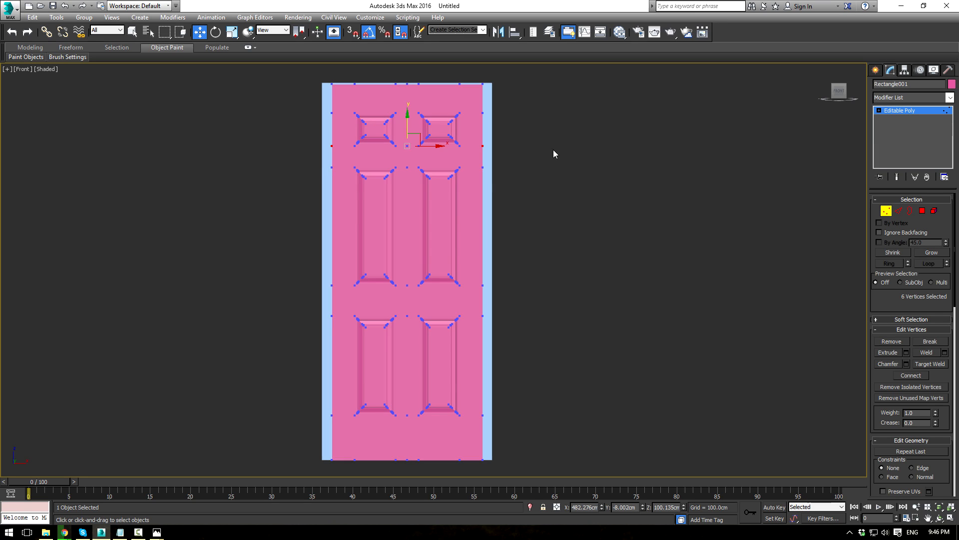
scroll(555, 152, "down", 3)
left_click_drag(571, 94, 486, 338)
left_click_drag(487, 407, 497, 407)
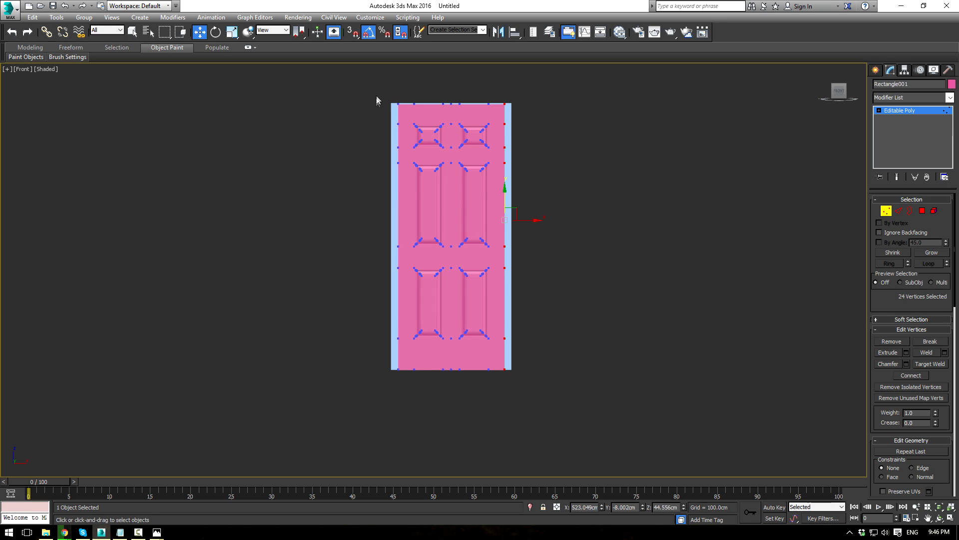
left_click_drag(377, 87, 407, 411, "ctrl")
key("r")
left_click_drag(488, 218, 493, 217)
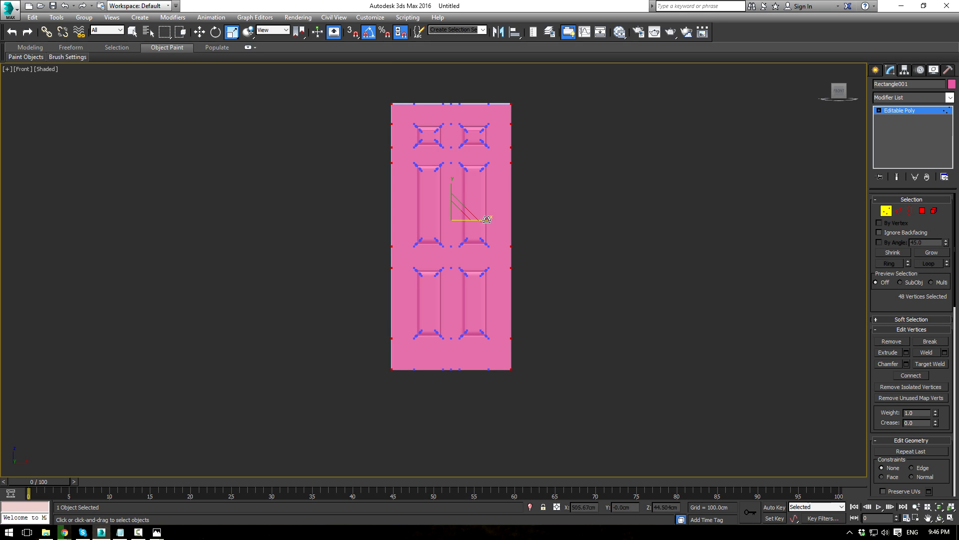
Step: Adjust the door's position, then delete the blue reference box
left_click(893, 111)
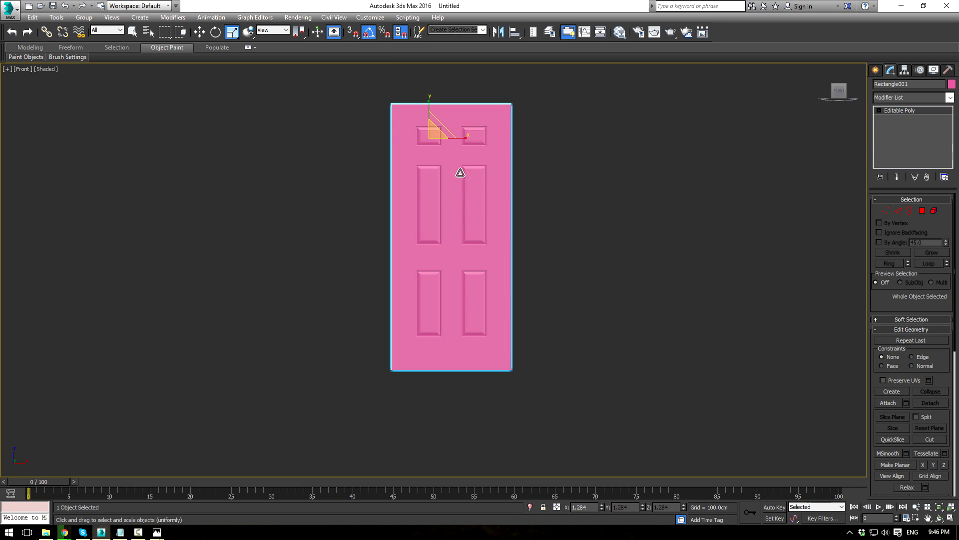
key("w")
left_click_drag(428, 110, 303, 142)
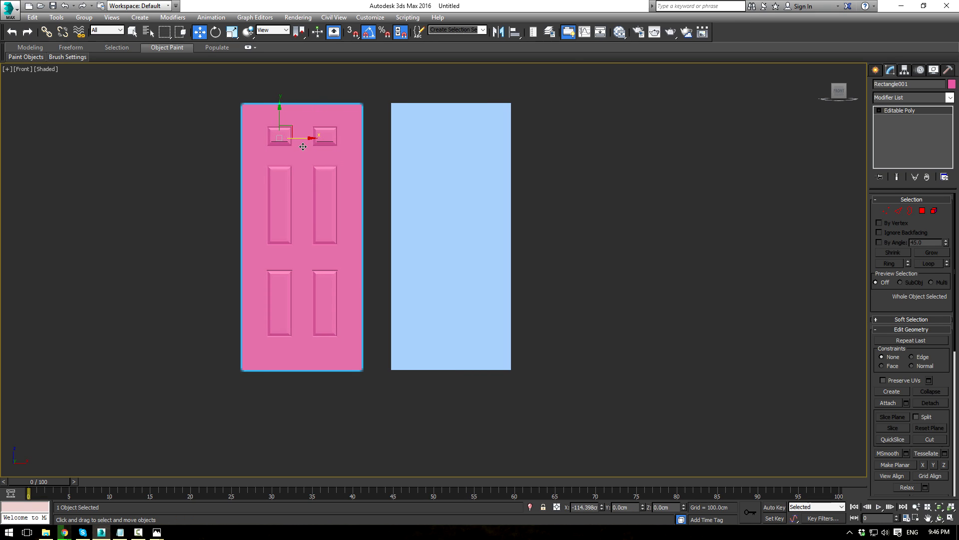
scroll(384, 190, "up", 3)
left_click(557, 165)
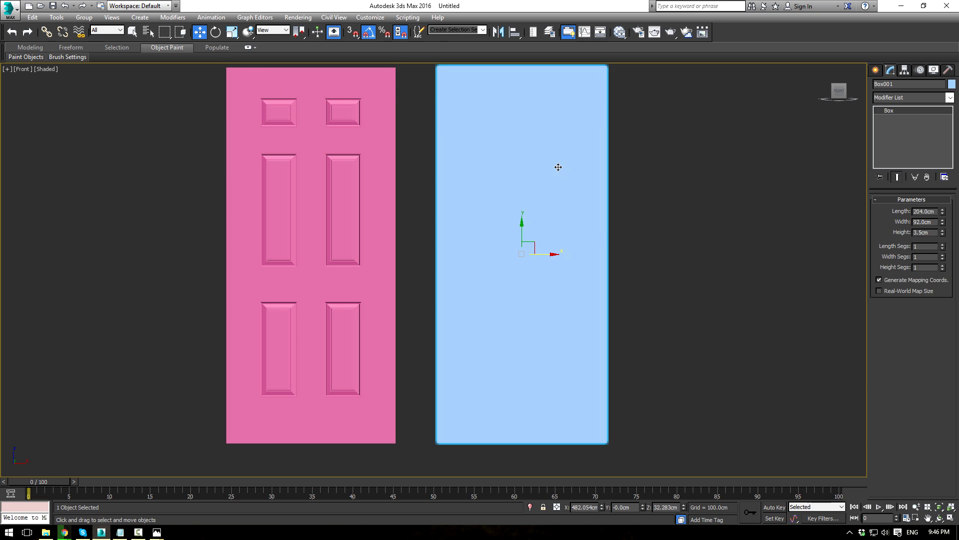
key("Delete")
key("z")
scroll(441, 205, "up", 2)
Step: Select vertices along the left panels' right edge in wireframe view
left_click(442, 205)
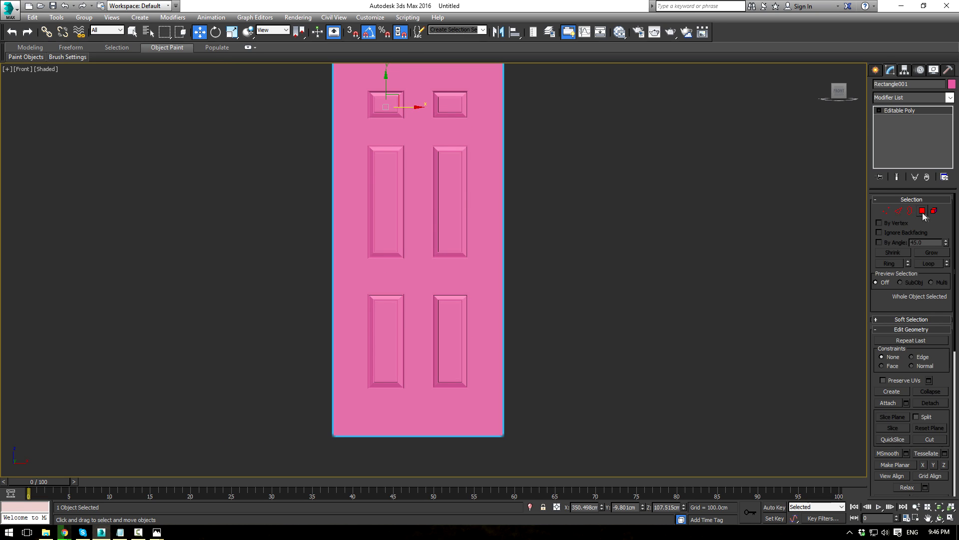
left_click(887, 210)
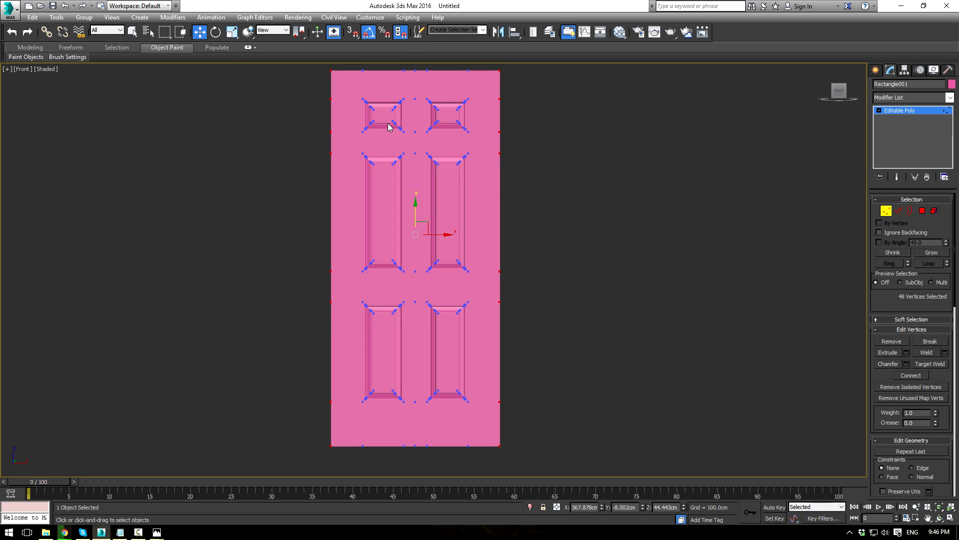
key("F4")
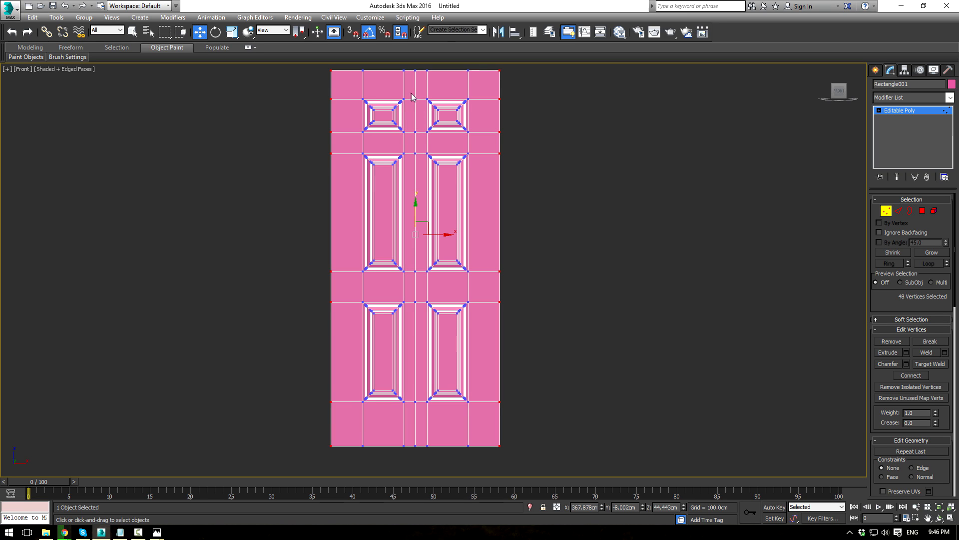
left_click_drag(386, 430, 385, 429)
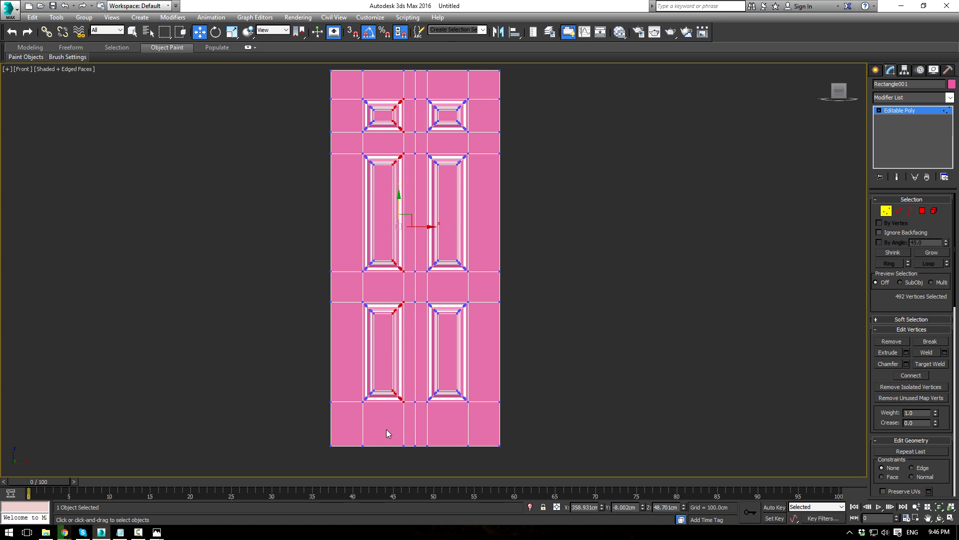
key("F3")
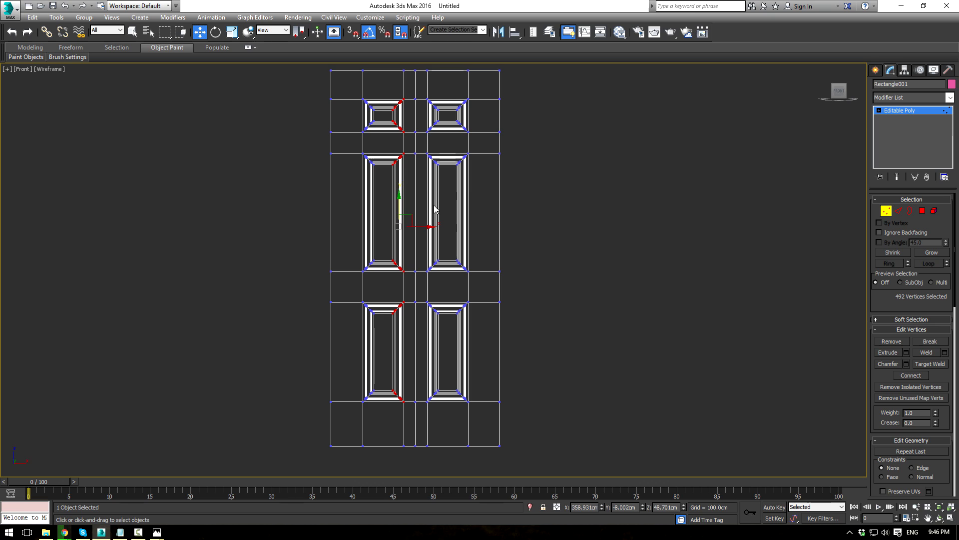
left_click_drag(424, 227, 428, 227)
key("ctrl+z")
Step: Nudge the left panels' edge vertex columns right and left to even the panel borders
left_click_drag(389, 434, 411, 464, "ctrl")
middle_click_drag(442, 254, 438, 311)
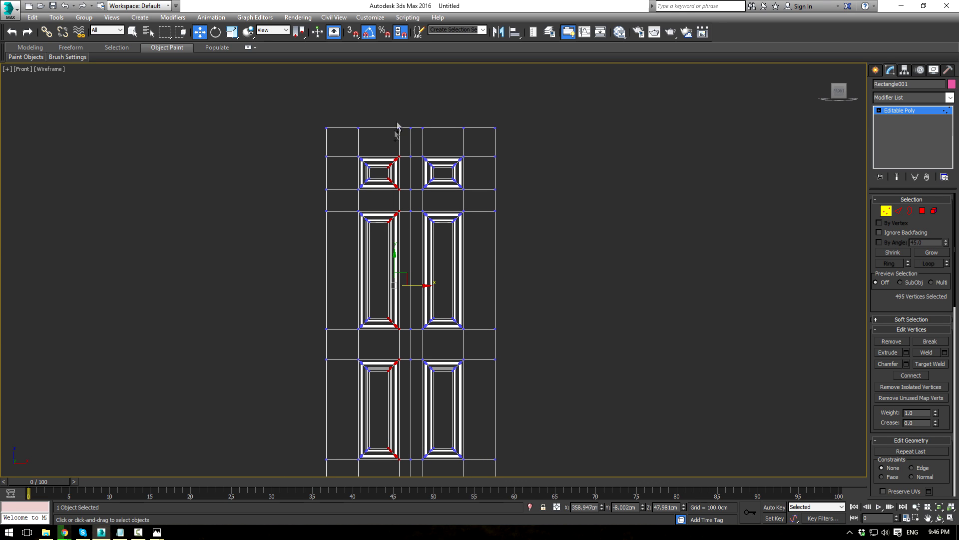
left_click_drag(402, 145, 403, 146, "ctrl")
left_click_drag(418, 284, 424, 284)
middle_click_drag(489, 330, 529, 264)
scroll(430, 138, "down", 2)
left_click_drag(417, 279, 431, 392)
left_click_drag(430, 194, 423, 195)
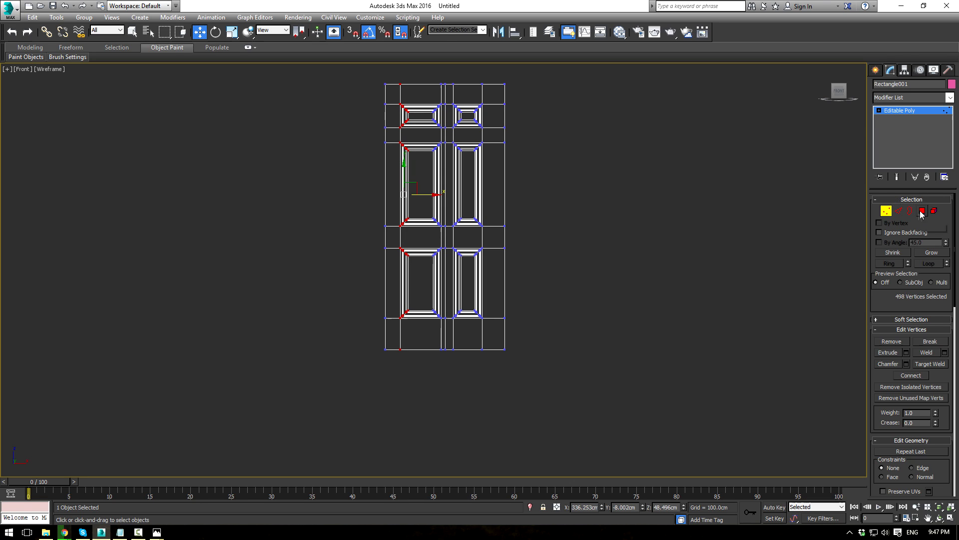
Step: Delete the polygons of the door's right half
left_click(923, 210)
left_click_drag(445, 380, 448, 378)
key("Delete")
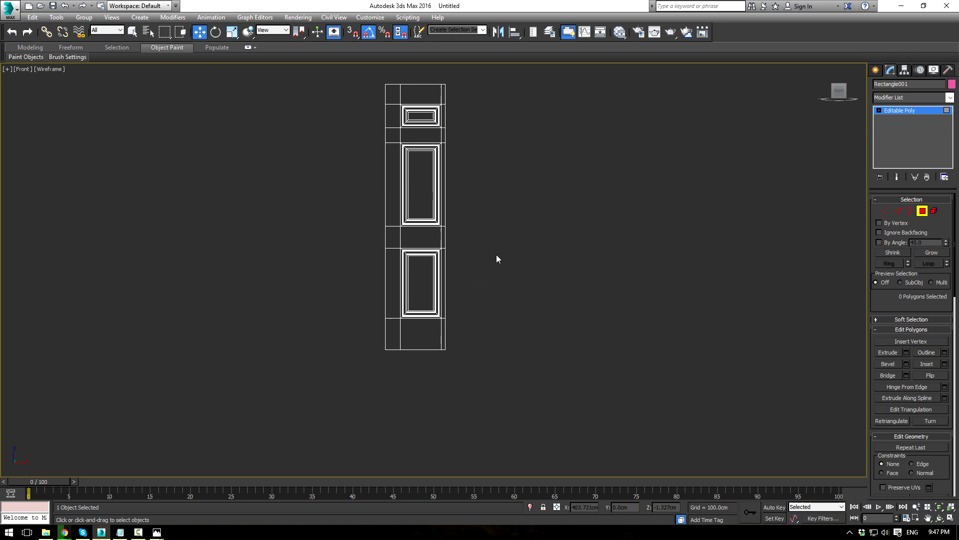
left_click(916, 110)
Step: Add a Symmetry modifier with Flip and place its mirror plane to form the full door
left_click(950, 98)
type("sym")
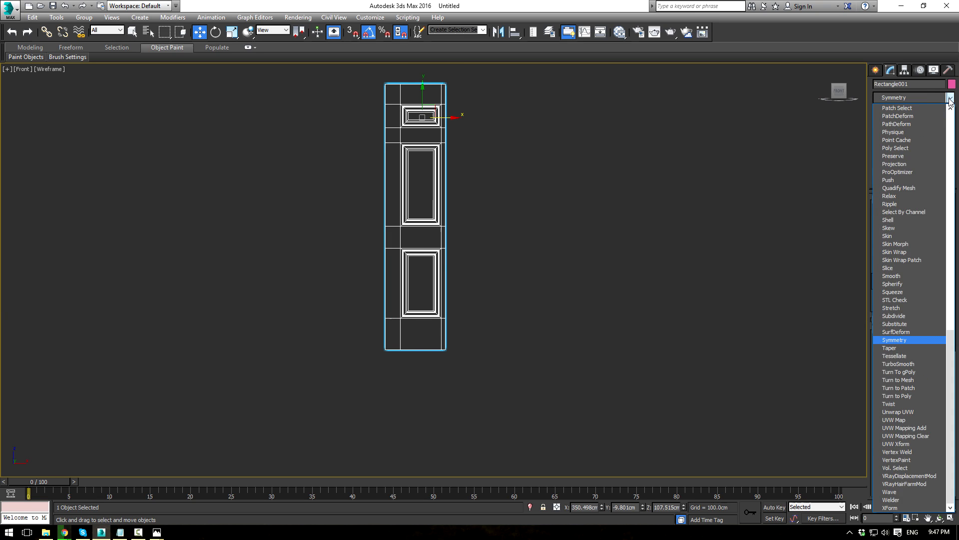
key("Return")
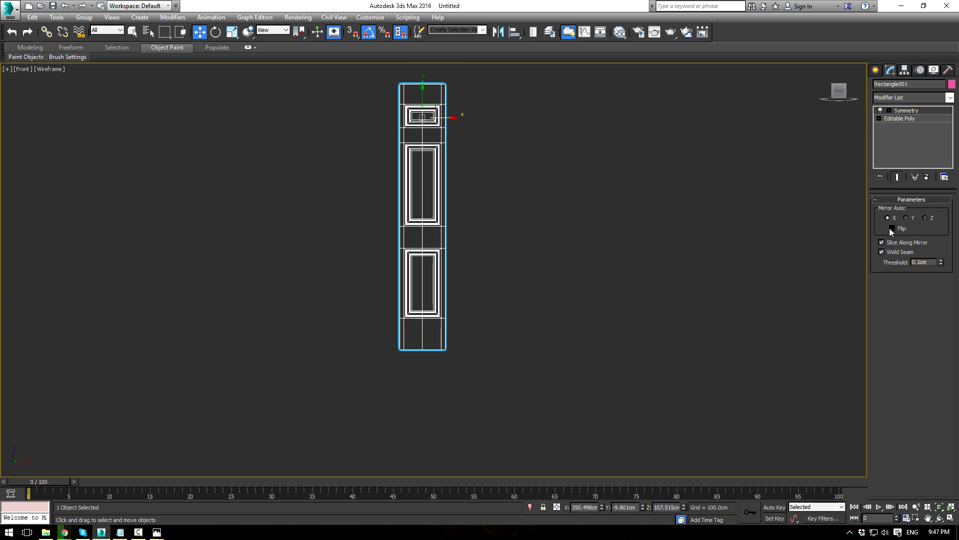
left_click(892, 228)
mouse_move(448, 118)
left_mouse_down()
mouse_move(472, 118)
mouse_move(455, 118)
left_mouse_up()
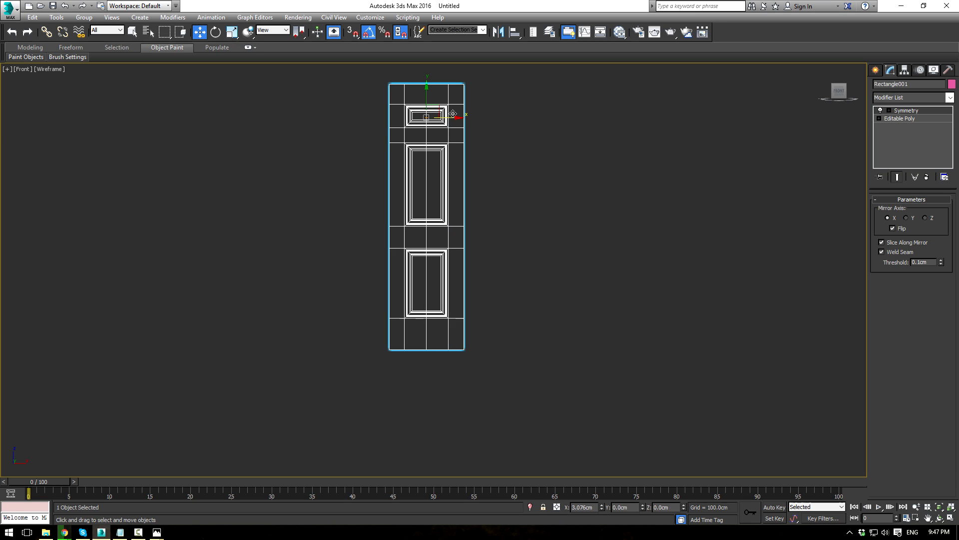
key("ctrl+z")
key("1")
left_click_drag(443, 117, 465, 133)
scroll(455, 122, "up", 5)
left_click(669, 207)
Step: Maximize the Perspective view and orbit around the finished pink door to check it
key("alt+w")
left_click(524, 311)
key("alt+w")
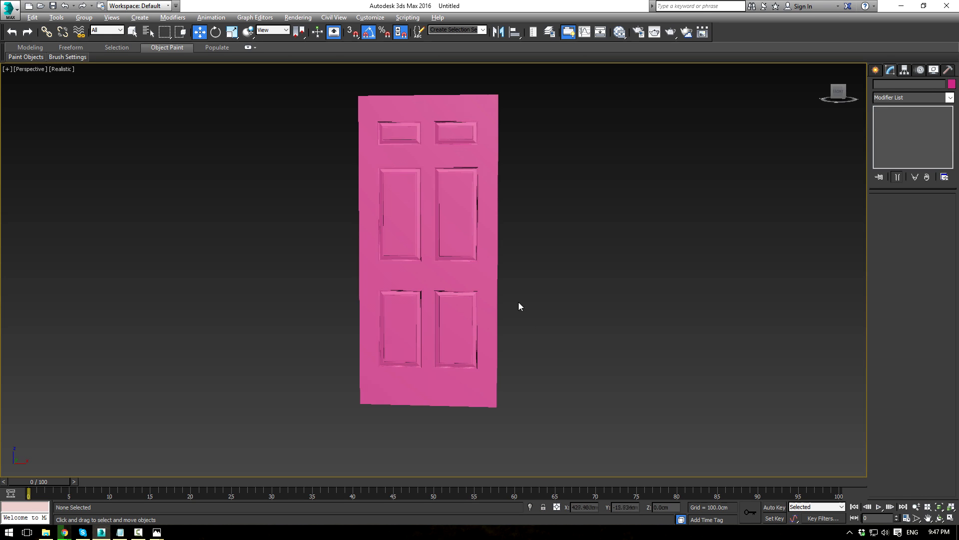
middle_click_drag(524, 311, 551, 312, "alt")
scroll(479, 221, "up", 4)
middle_click_drag(479, 221, 580, 272)
middle_click_drag(632, 280, 586, 272, "alt")
scroll(601, 281, "down", 2)
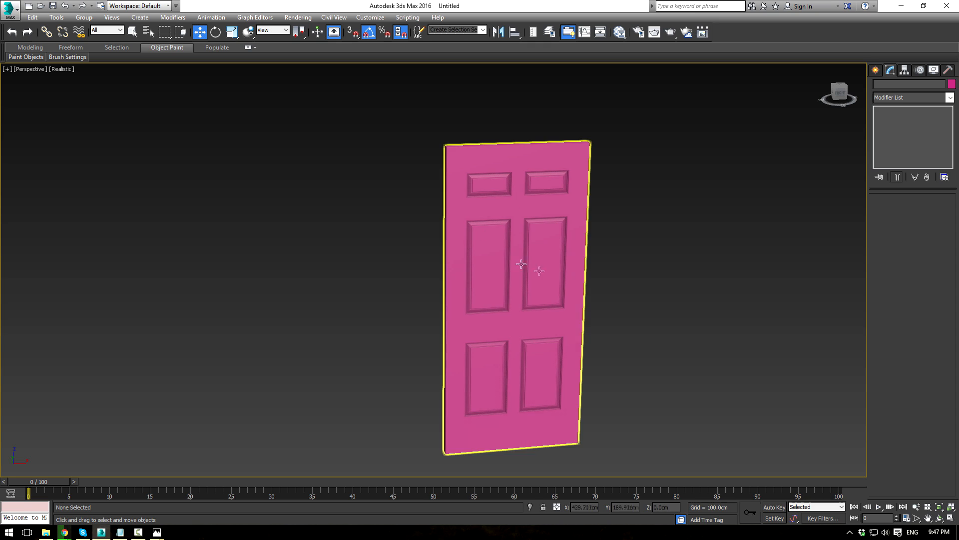
Step: Select the door and inspect its modifier stack and vertex levels
left_click(487, 260)
left_click(879, 118)
left_click(897, 127)
middle_click_drag(631, 185, 624, 176, "alt")
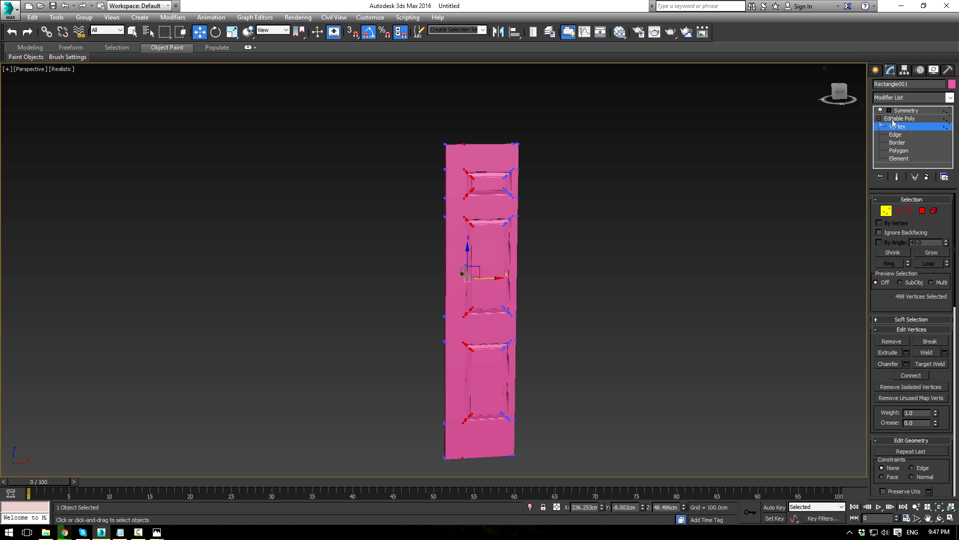
left_click(906, 111)
left_click(950, 97)
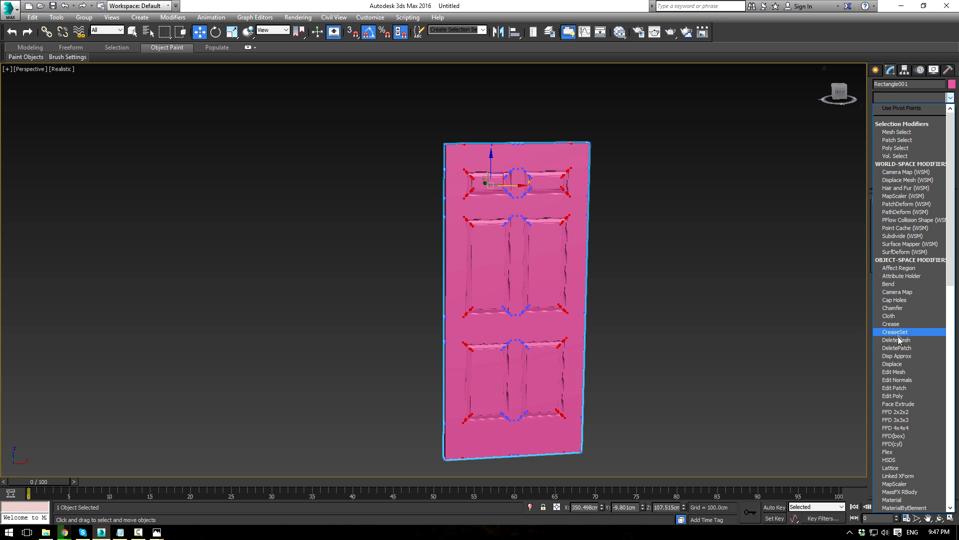
left_click(905, 98)
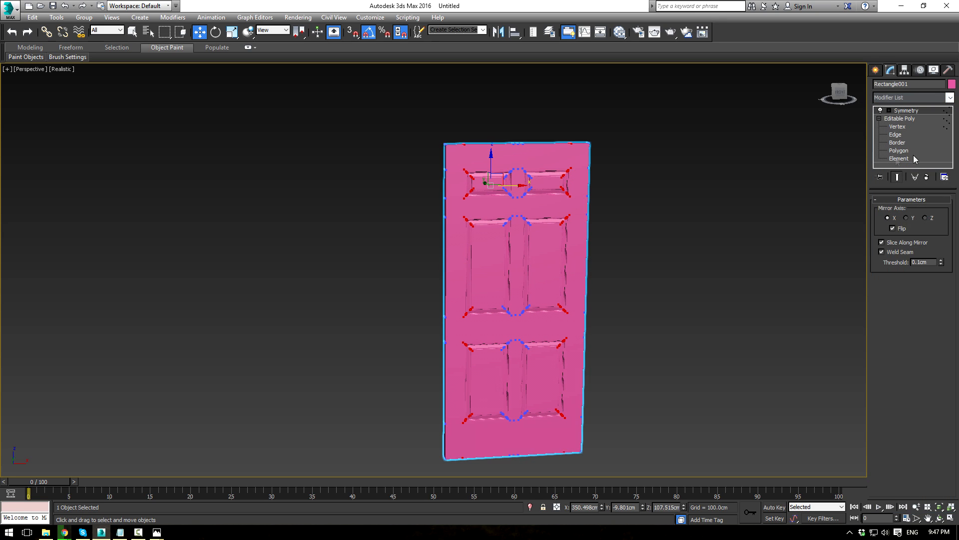
left_click(911, 120)
left_click(911, 119)
left_click(908, 111)
Step: Collapse the door into one Editable Poly and frame it in wireframe Front view
key("alt+e")
key("1")
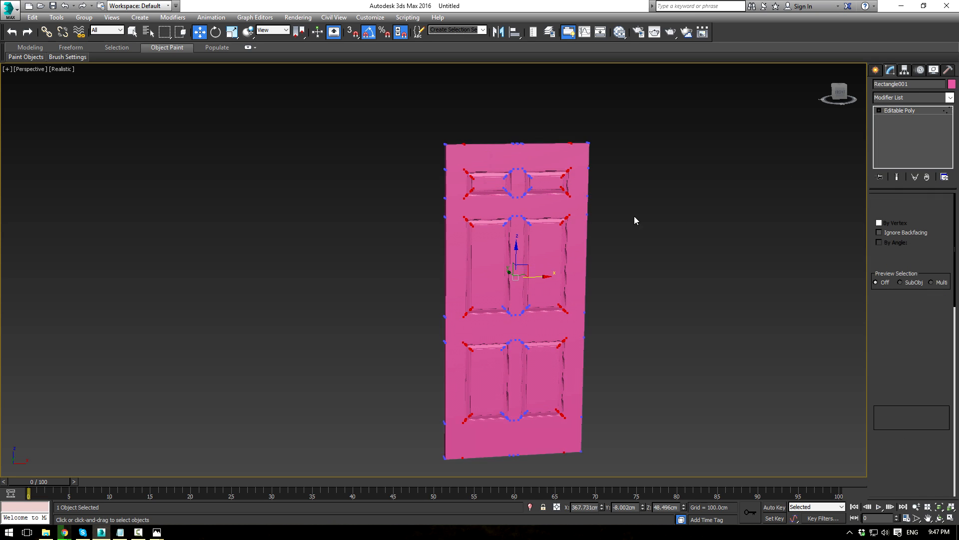
key("2")
key("F3")
key("F3")
key("F3")
key("F3")
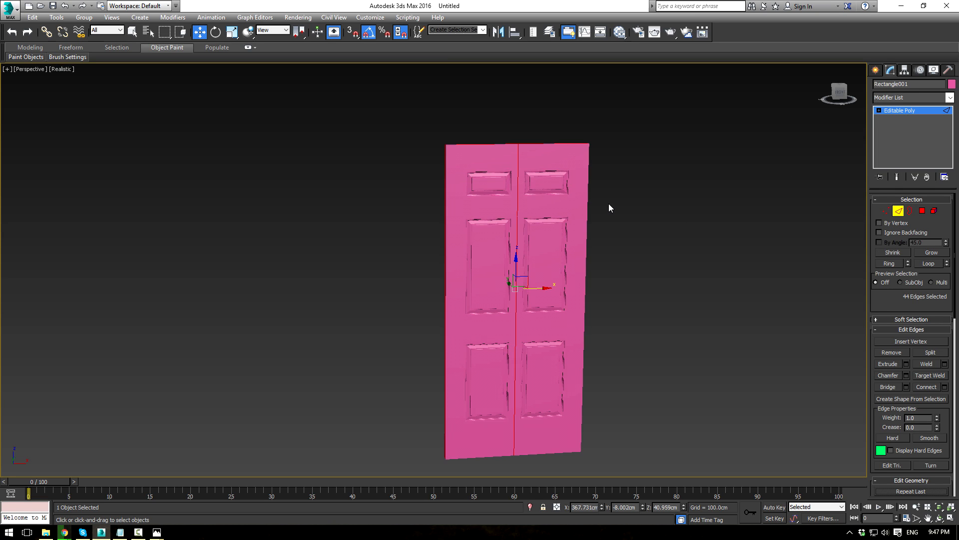
key("1")
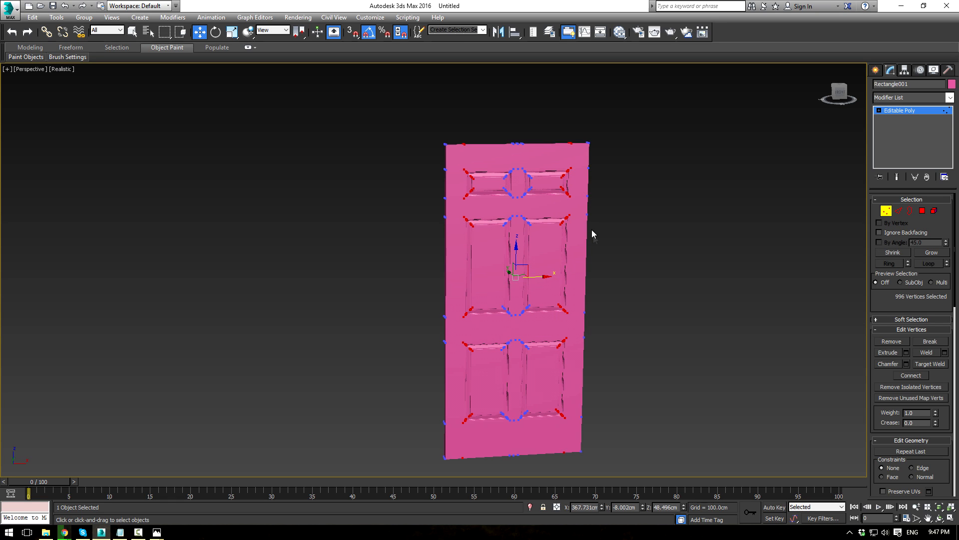
key("F3")
scroll(600, 239, "up", 3)
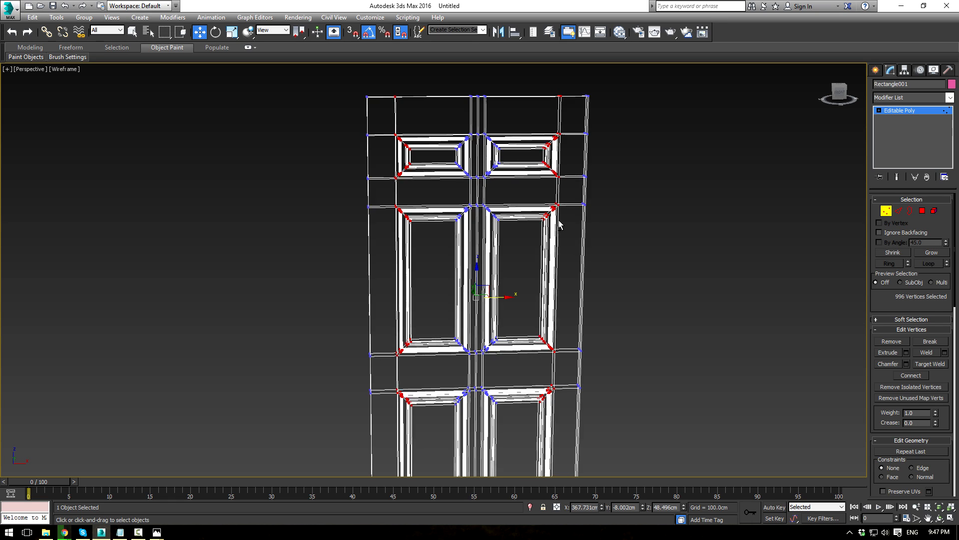
key("f")
key("z")
scroll(445, 184, "up", 3)
middle_click_drag(416, 136, 407, 303)
scroll(408, 304, "down", 1)
Step: Stretch the upper panels taller by raising their top vertex row and lowering their bottom row
left_click_drag(560, 267, 560, 267)
left_click_drag(252, 210, 630, 260)
left_click_drag(416, 216, 416, 198)
scroll(458, 217, "down", 3)
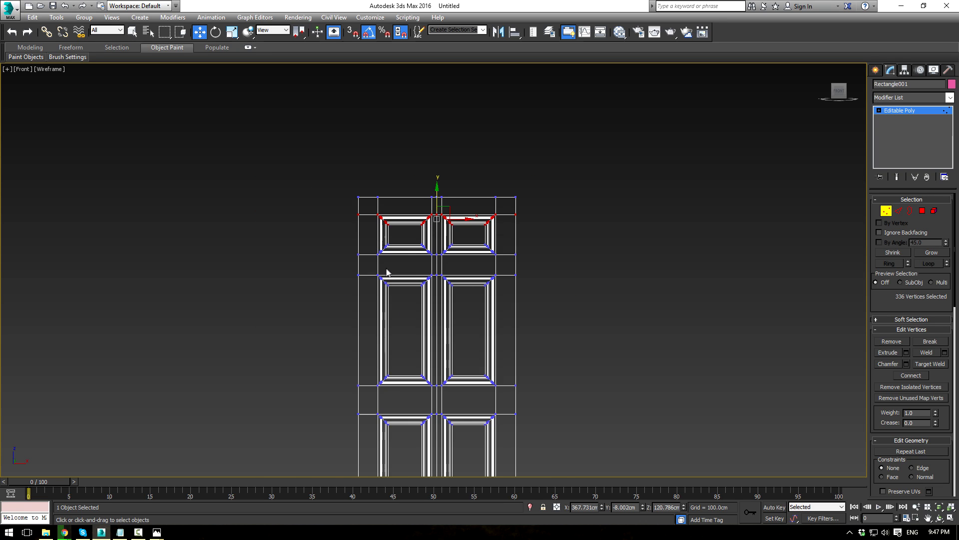
left_click_drag(449, 264, 556, 271)
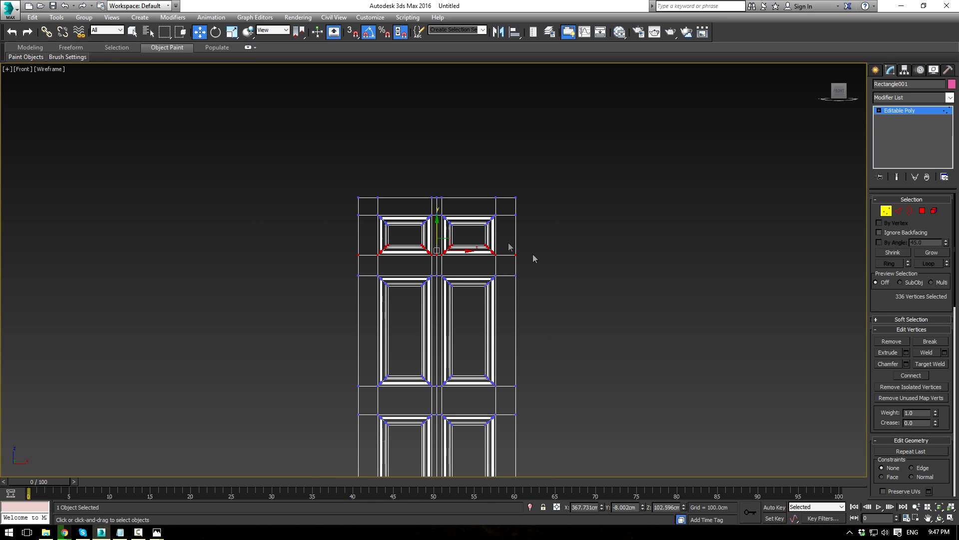
left_click_drag(441, 223, 440, 230)
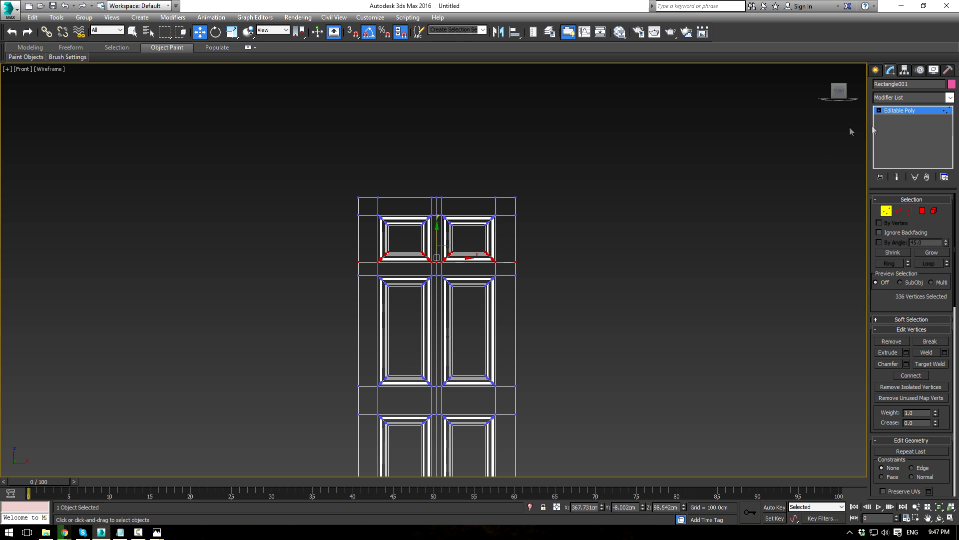
left_click(916, 112)
left_click(538, 227)
Step: Make the door's object colour light grey in a shaded perspective view
key("alt+w")
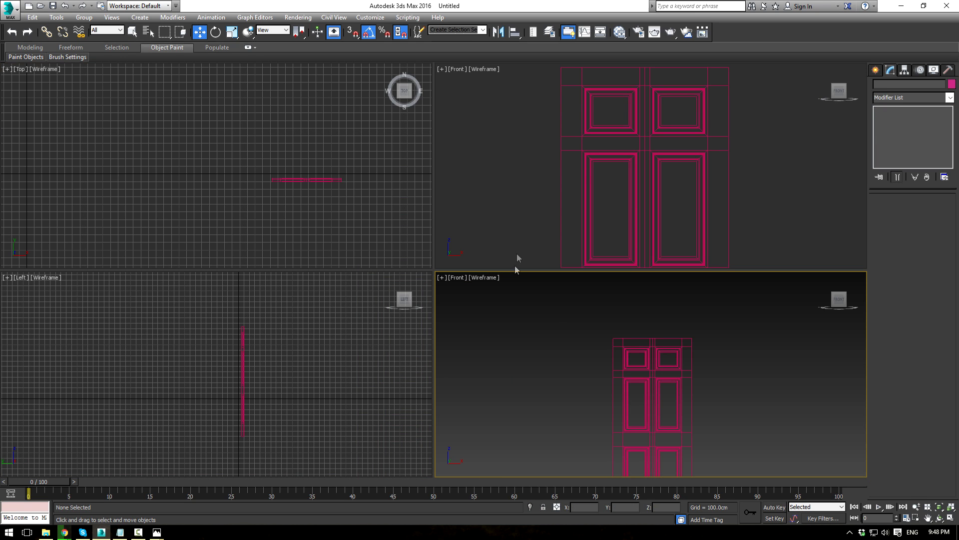
key("F3")
middle_click_drag(525, 360, 665, 273, "alt")
key("alt+w")
key("p")
scroll(605, 286, "down", 2)
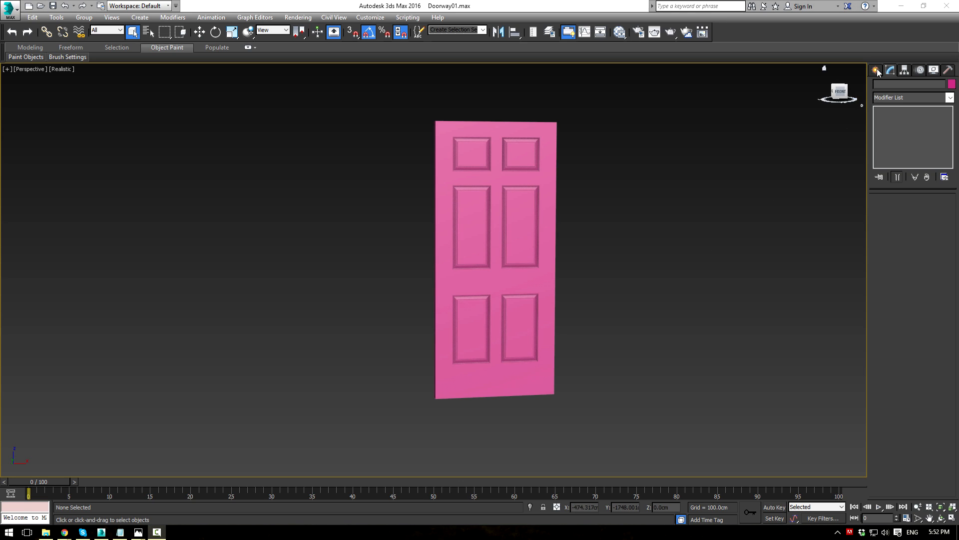
left_click(545, 150)
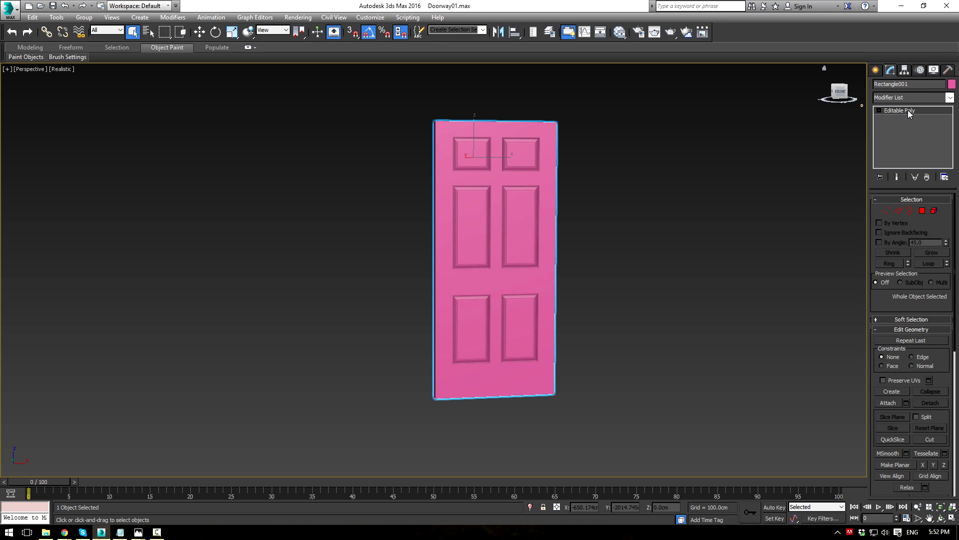
left_click(952, 84)
left_click(549, 290)
left_click(532, 320)
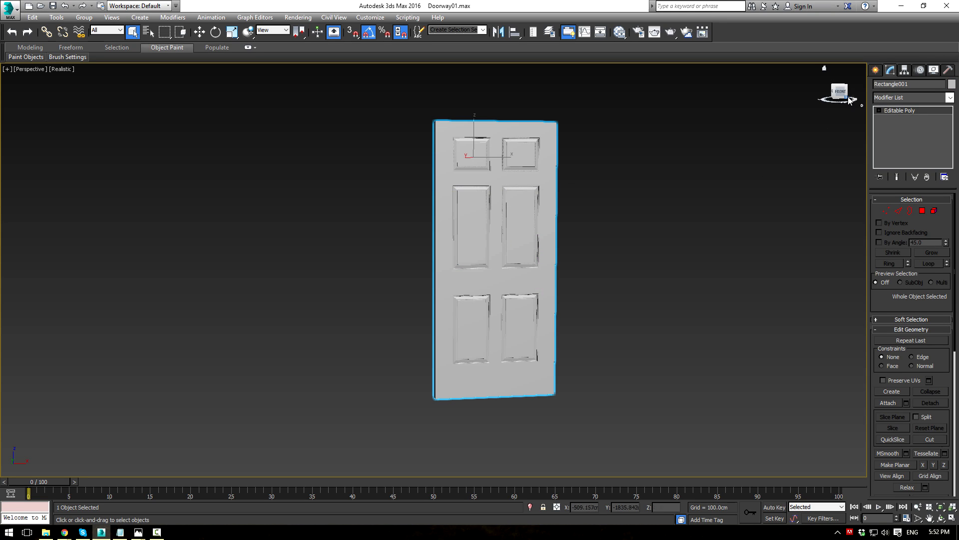
Step: Draw a floor Plane under the door in the Top view
left_click(876, 70)
left_click(879, 86)
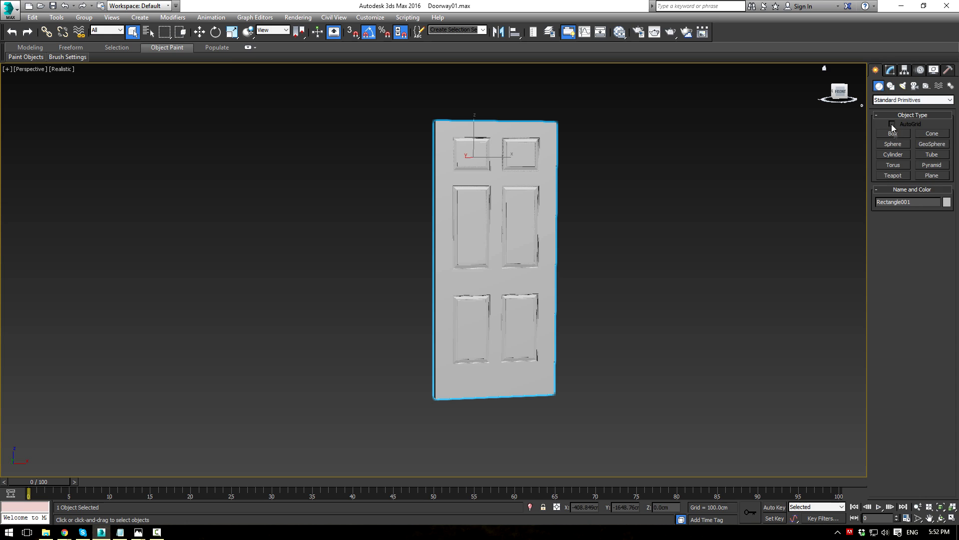
middle_click_drag(685, 302, 651, 275, "alt")
key("alt+w")
left_click_drag(240, 154, 379, 205)
Step: Shift the door and plane together sideways, fit all views and hide the grids
key("w")
left_click_drag(216, 115, 308, 198)
scroll(305, 199, "down", 2)
middle_click_drag(293, 206, 332, 212)
left_click_drag(364, 191, 146, 168)
left_click(344, 188)
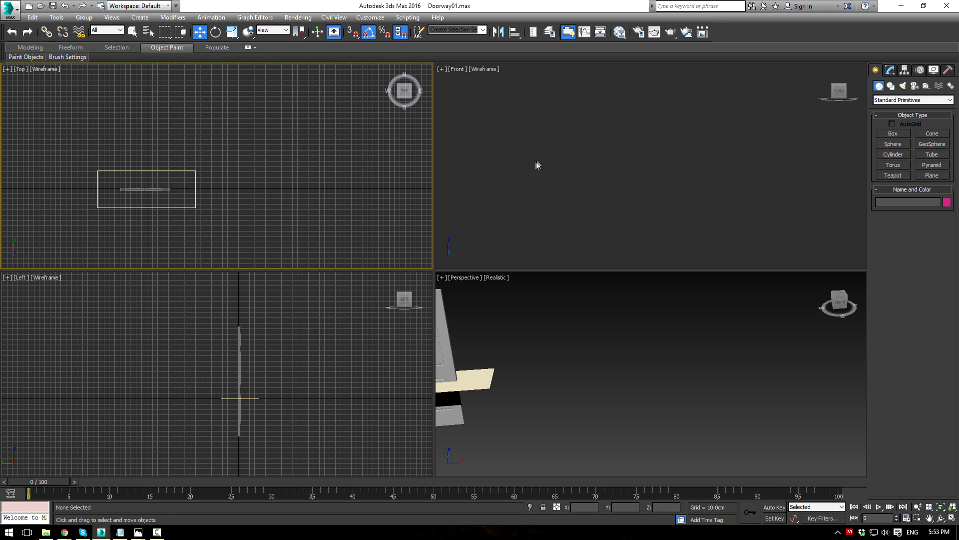
key("ctrl+shift+z")
key("g")
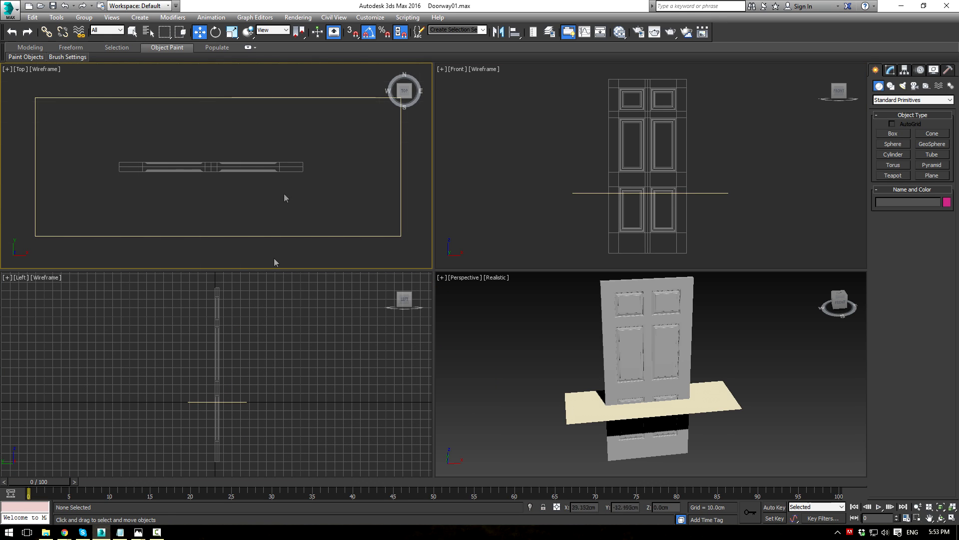
left_click(273, 318)
key("g")
Step: Raise the door in the Front view so it stands on the floor plane
left_click(687, 159)
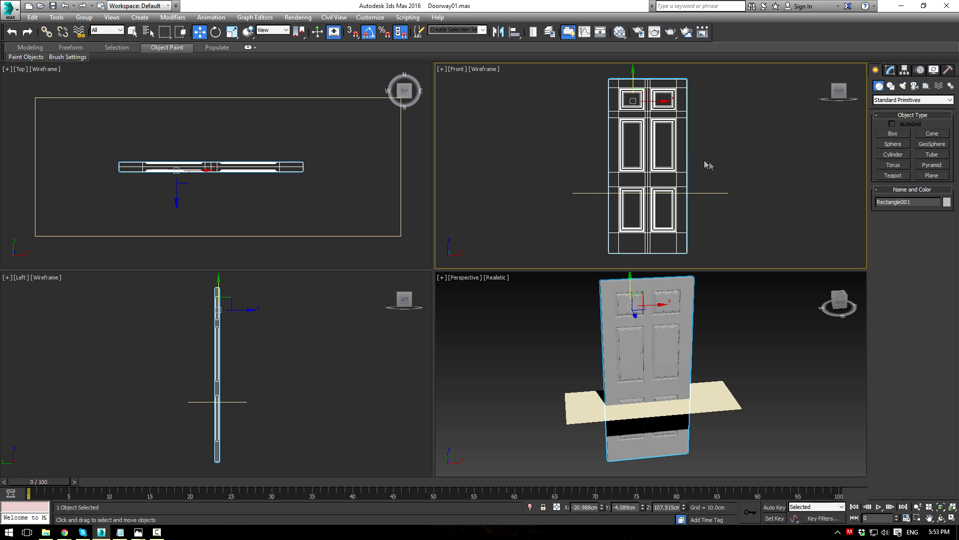
left_click_drag(633, 87, 640, 25)
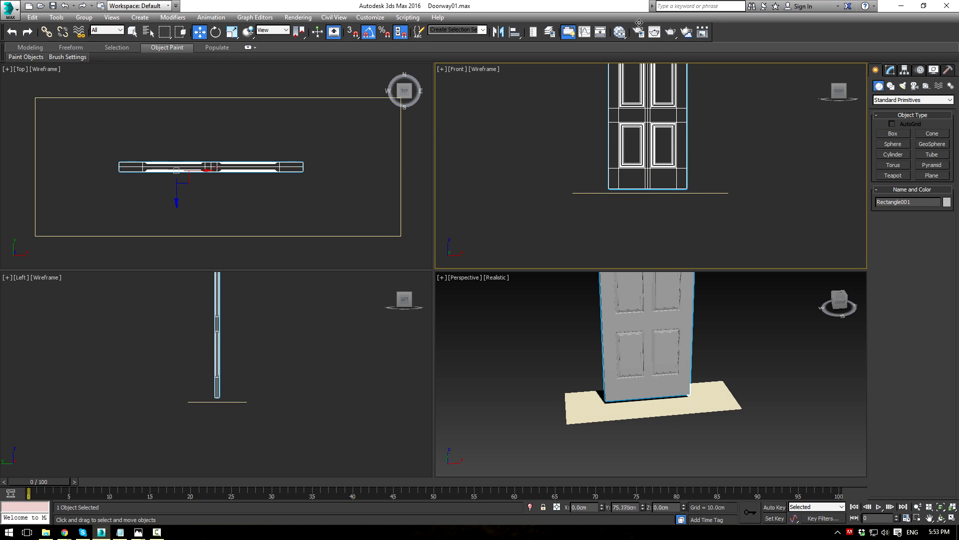
left_click(748, 337)
middle_click_drag(744, 342, 739, 355)
left_click(893, 133)
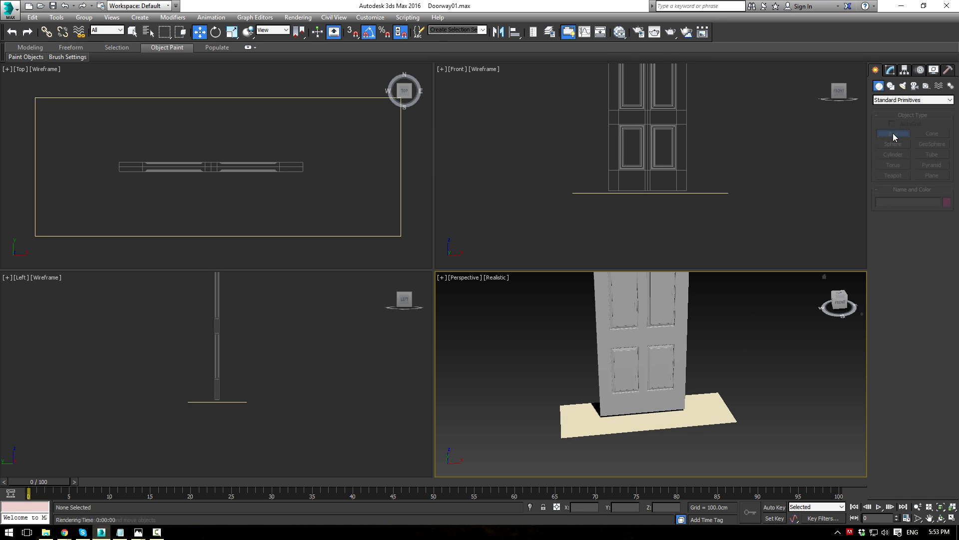
scroll(728, 433, "up", 3)
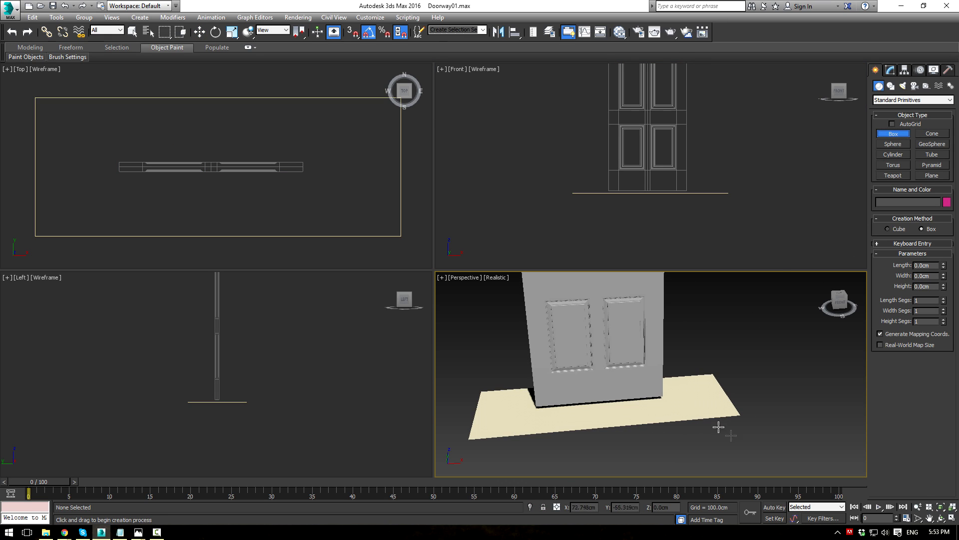
Step: Create a box resting on the floor with AutoGrid enabled
left_click(893, 124)
left_click_drag(667, 396, 529, 390)
left_click(546, 191)
middle_click_drag(737, 156, 714, 200)
scroll(727, 211, "down", 2)
Step: Convert the box to Editable Poly and raise its top vertices above the door
key("alt+e")
key("1")
left_click_drag(568, 133, 722, 196)
scroll(642, 142, "up", 3)
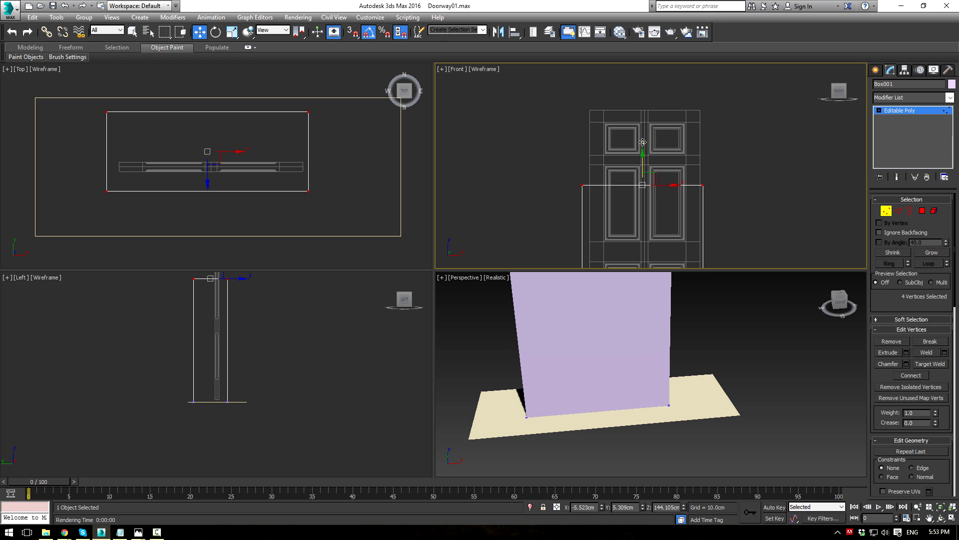
left_click_drag(642, 163, 656, 77)
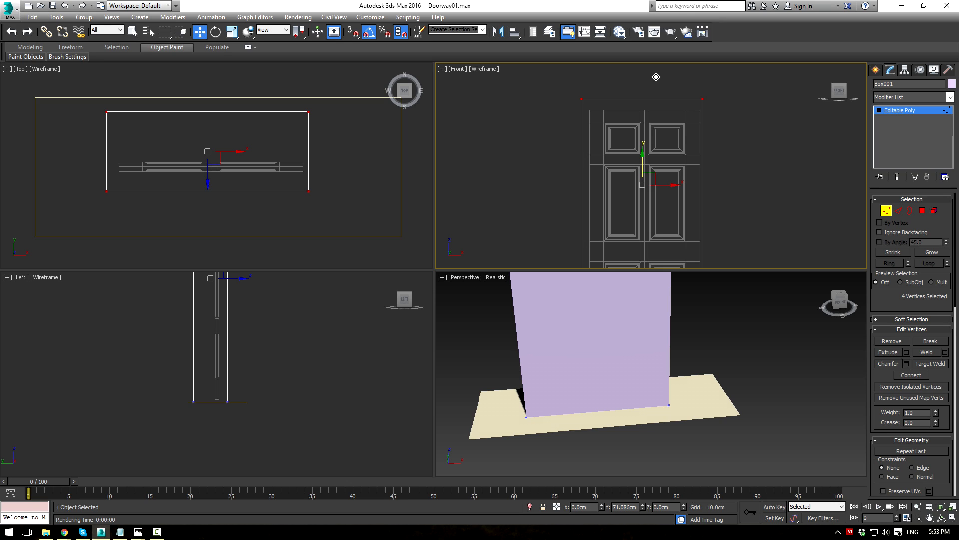
left_click_drag(656, 77, 663, 75)
Step: Select the box's four bottom vertices and maximize the Front view
middle_click_drag(721, 188, 683, 55)
scroll(671, 224, "up", 4)
middle_click_drag(475, 176, 595, 161)
scroll(600, 169, "down", 2)
left_click_drag(519, 160, 769, 229)
scroll(789, 216, "down", 1)
middle_click_drag(787, 209, 707, 263)
scroll(707, 263, "down", 1)
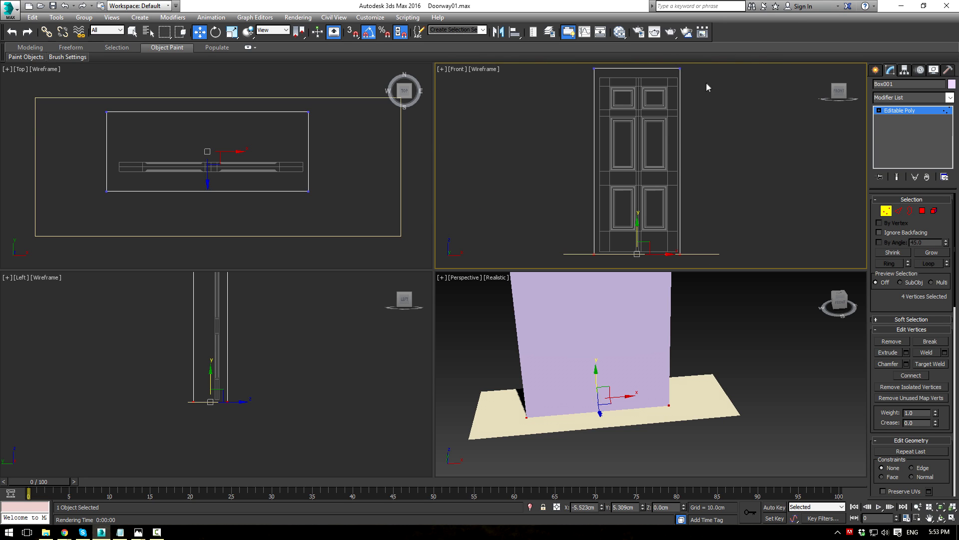
key("alt+w")
scroll(567, 106, "down", 2)
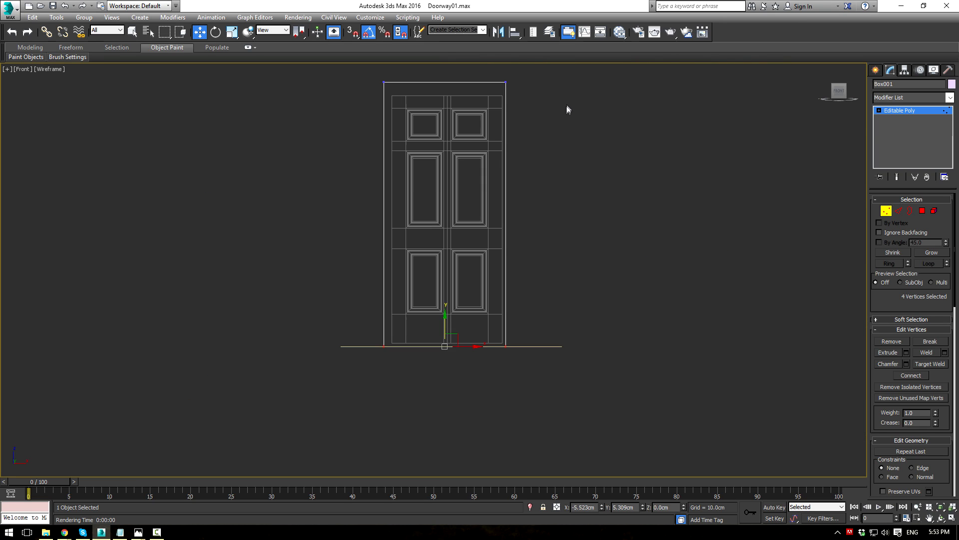
Step: Pull the box's right and left side vertices outward past the door's edges
left_click_drag(469, 379, 469, 378)
left_click_drag(525, 218, 536, 214)
scroll(536, 215, "up", 2)
scroll(530, 211, "down", 2)
left_click_drag(407, 305, 406, 350)
left_click_drag(410, 215, 403, 216)
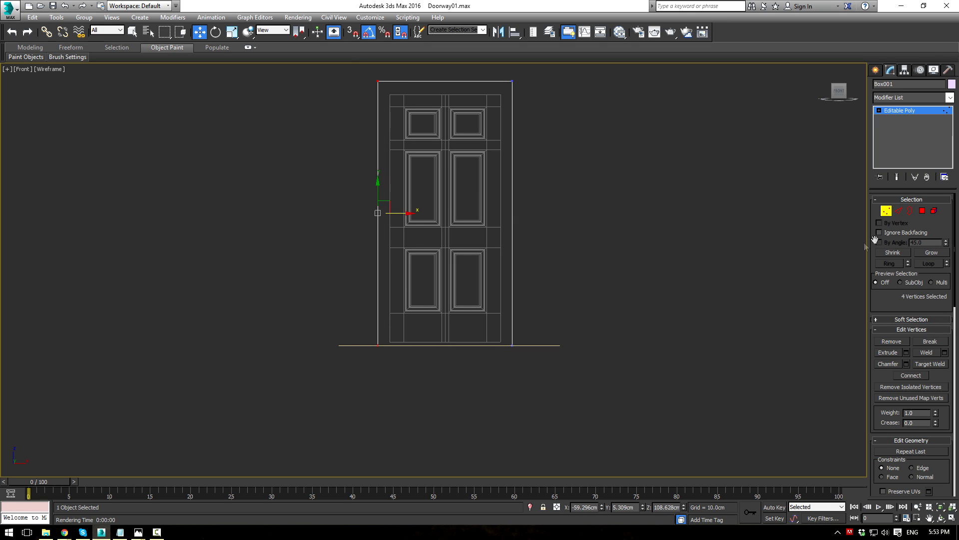
left_click(922, 210)
Step: Select the box's front and back polygons
left_click(446, 136)
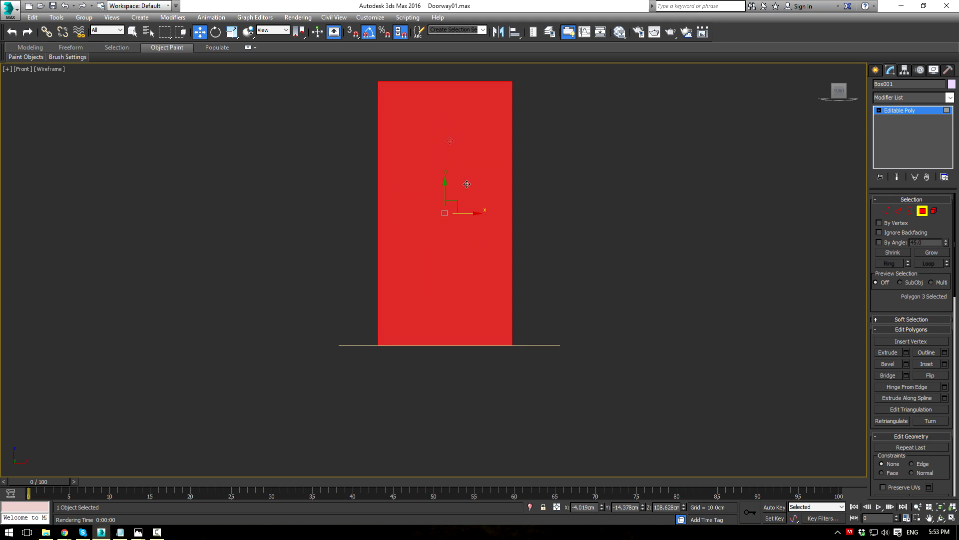
key("alt+w")
scroll(623, 343, "down", 5)
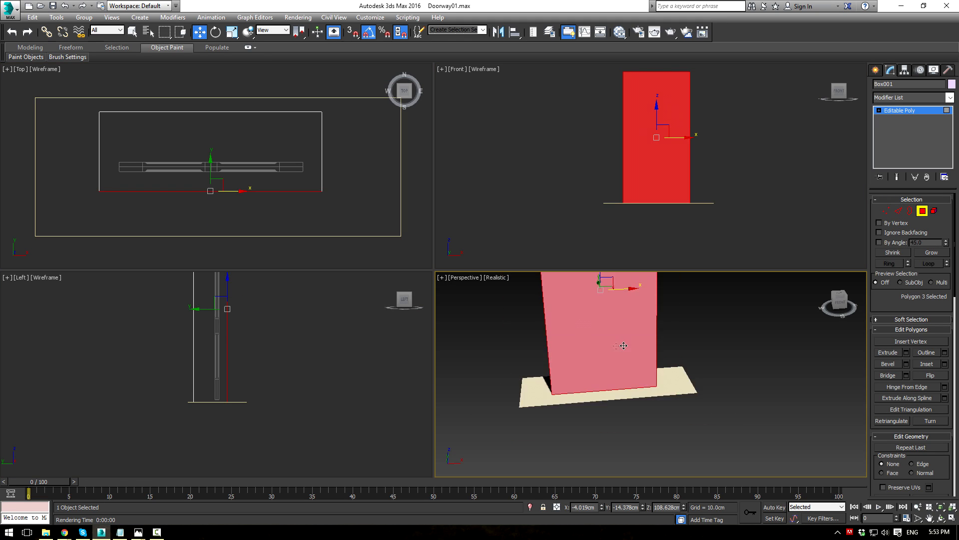
key("alt+w")
middle_click_drag(702, 292, 530, 205, "alt")
left_click(418, 186, "ctrl")
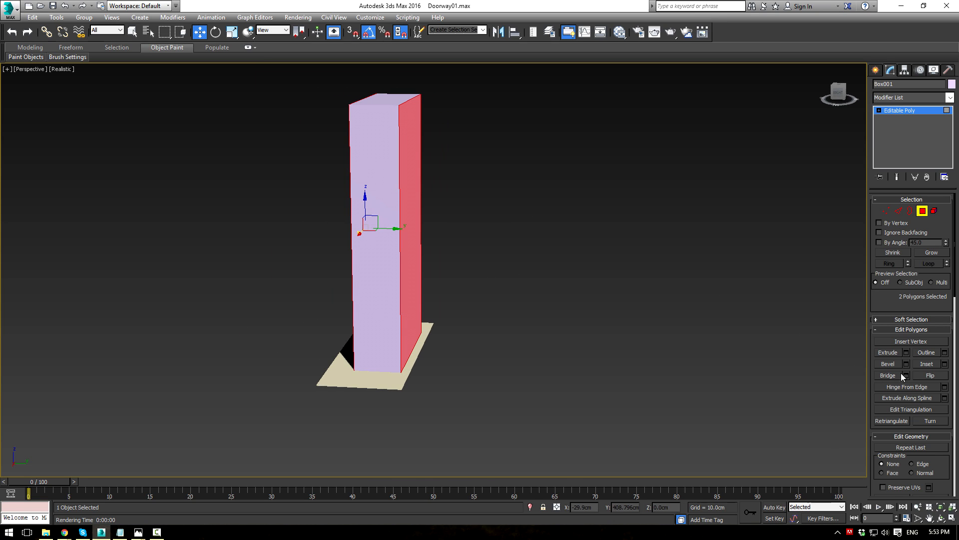
Step: Inset the two faces and Bridge them to cut a doorway through the box
left_click(920, 362)
middle_click_drag(676, 263, 415, 180, "alt")
left_click_drag(416, 180, 500, 281)
left_click(888, 376)
middle_click_drag(725, 310, 754, 277, "alt")
Step: Raise the doorway opening's top vertices in the Front view
key("alt+w")
middle_click_drag(675, 168, 662, 196)
key("1")
middle_click_drag(644, 162, 635, 186)
key("alt+w")
scroll(215, 250, "up", 5)
left_click_drag(421, 275, 532, 291)
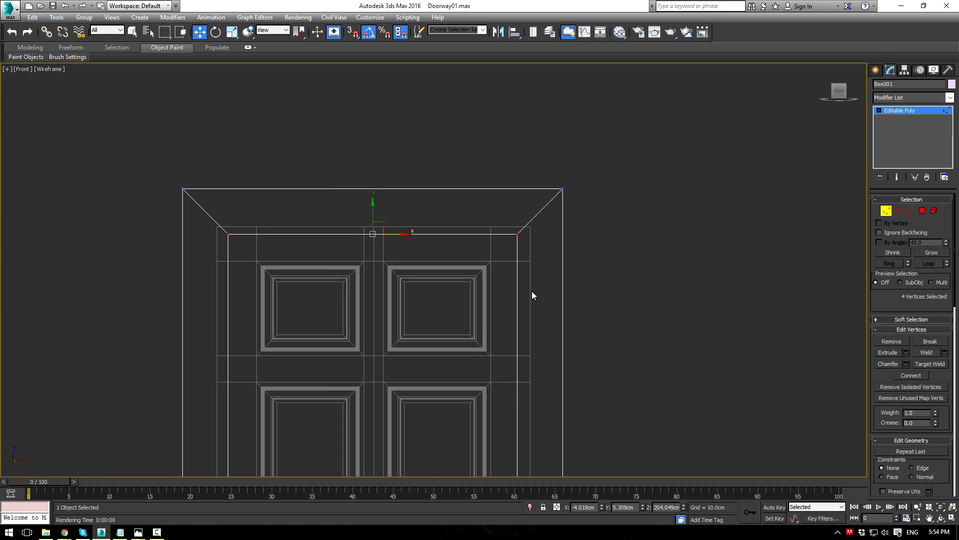
left_click_drag(374, 210, 379, 201)
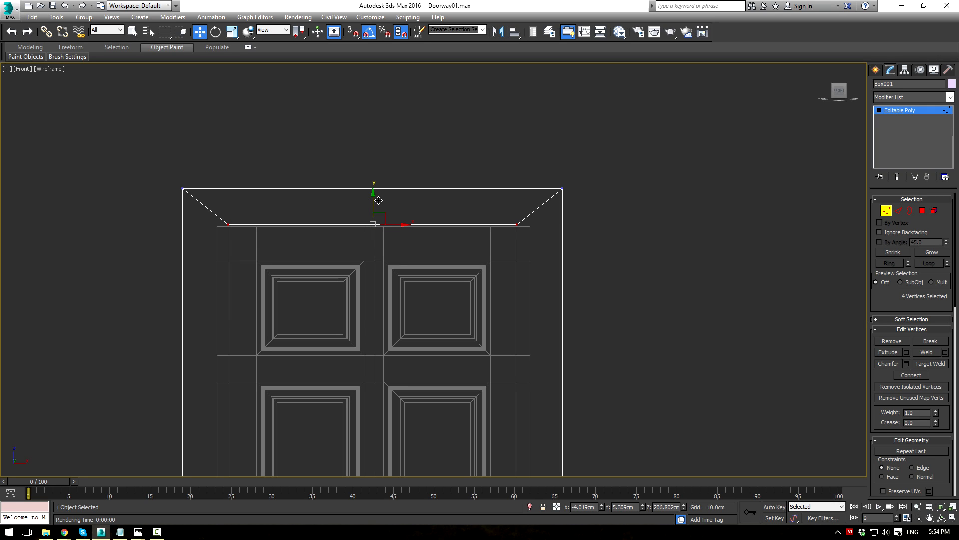
left_click_drag(372, 207, 374, 207)
Step: Move the opening's right-side vertices outward to the door's edge
scroll(400, 250, "down", 2)
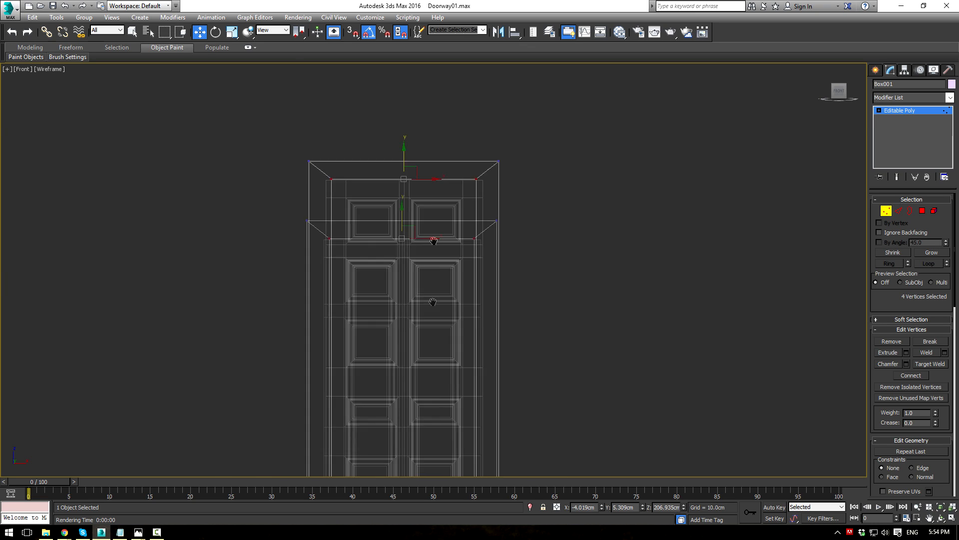
middle_click_drag(433, 302, 419, 130)
middle_click_drag(454, 227, 411, 295)
scroll(410, 290, "down", 1)
left_click_drag(393, 147, 430, 426)
scroll(435, 298, "up", 4)
left_click_drag(434, 286, 450, 284)
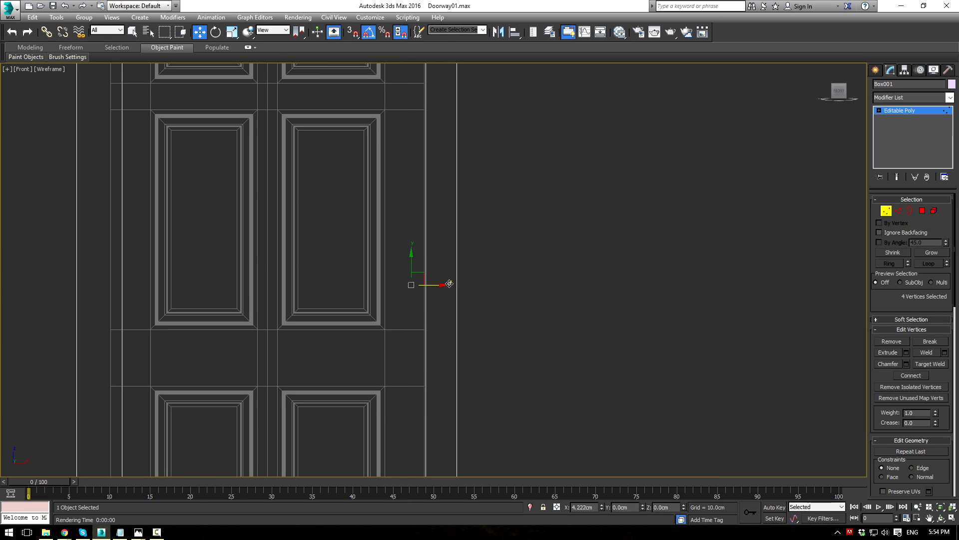
Step: Move the opening's left-side vertices outward to line up with the door
scroll(450, 283, "down", 3)
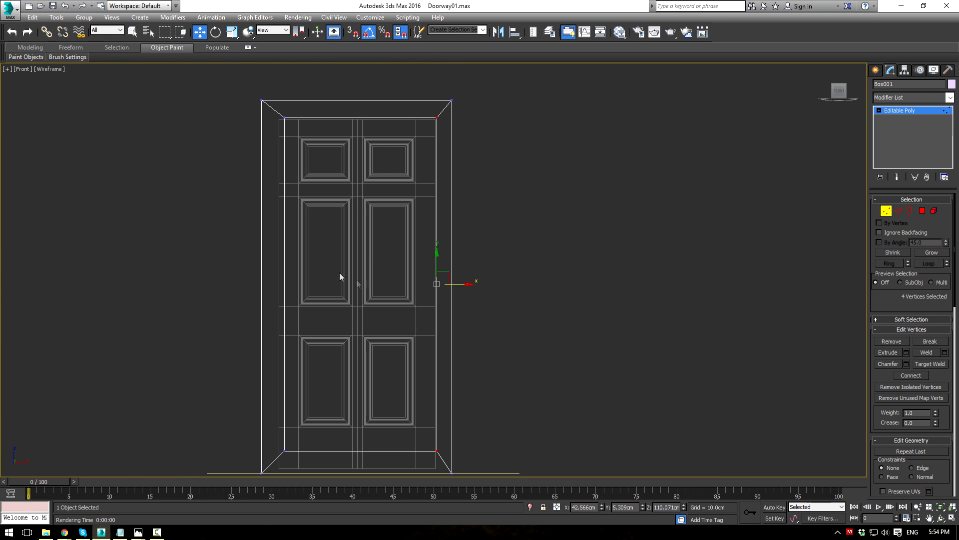
left_click_drag(336, 100, 283, 468)
scroll(282, 331, "up", 4)
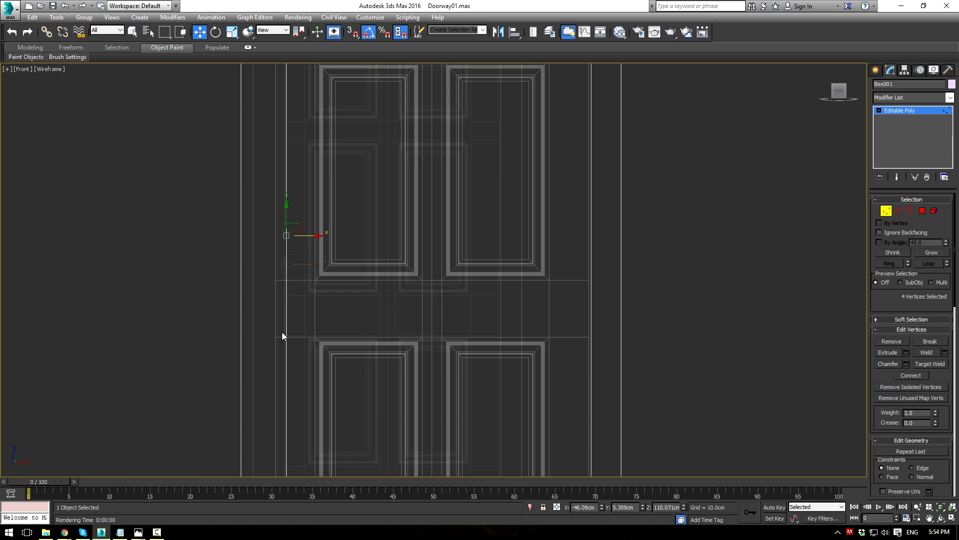
left_click_drag(299, 237, 290, 236)
scroll(291, 236, "down", 5)
middle_click_drag(403, 360, 412, 315)
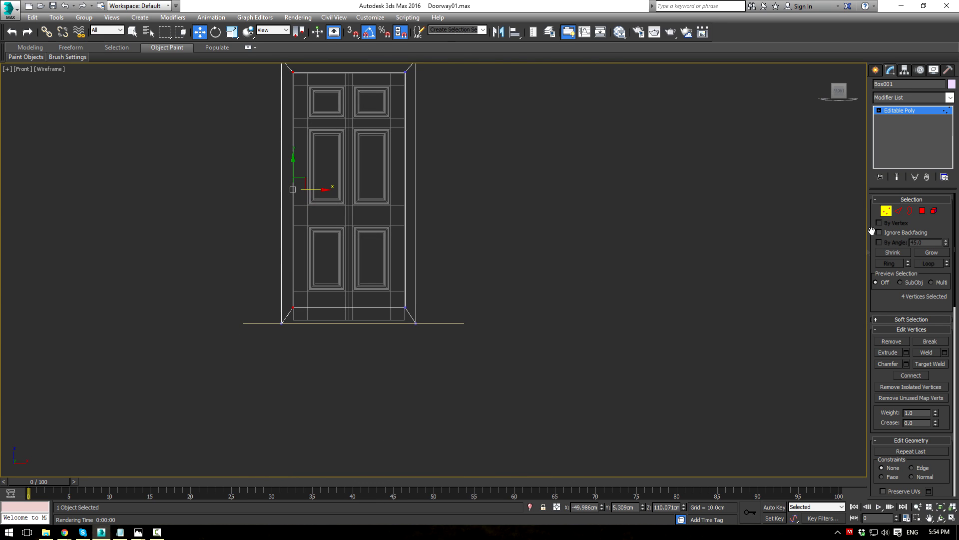
left_click(922, 210)
Step: Delete the frame's bottom strip and lower both legs' bottom vertices to the floor line
left_click_drag(355, 414, 354, 414)
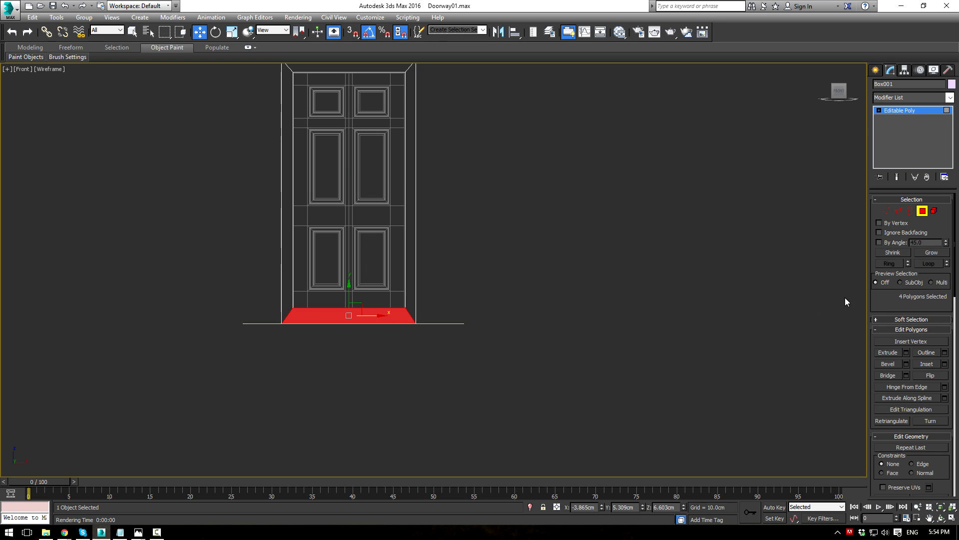
left_click(760, 346)
left_click(886, 211)
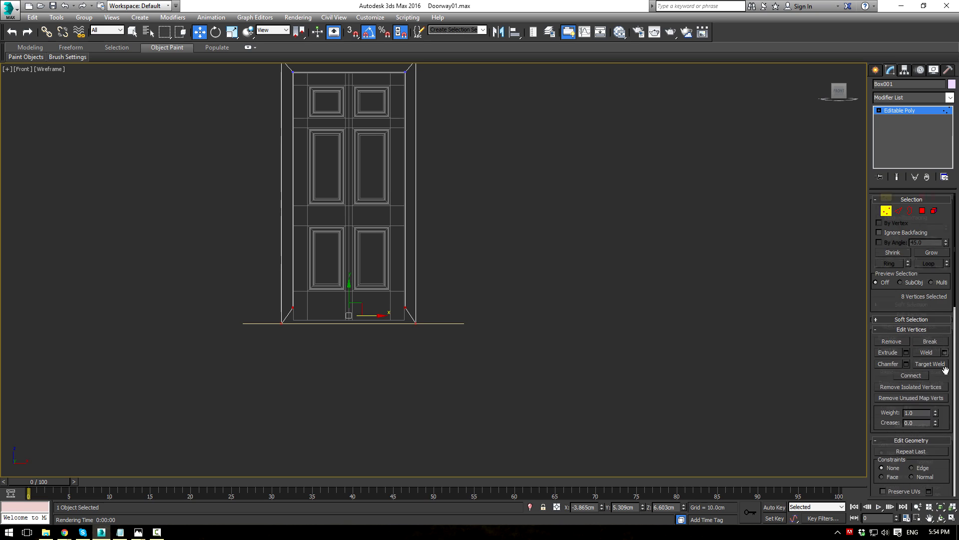
left_click_drag(945, 370, 936, 189)
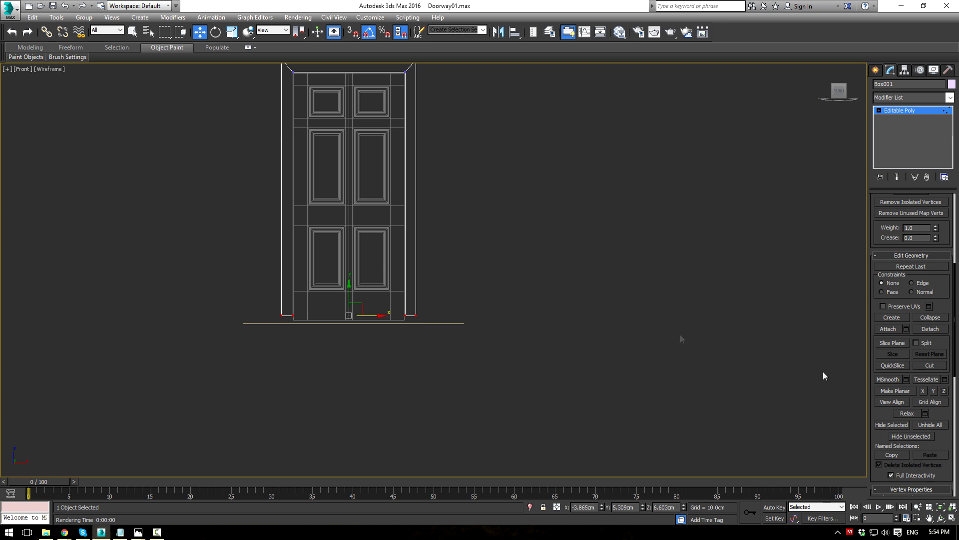
scroll(392, 318, "up", 6)
left_click_drag(319, 260, 322, 283)
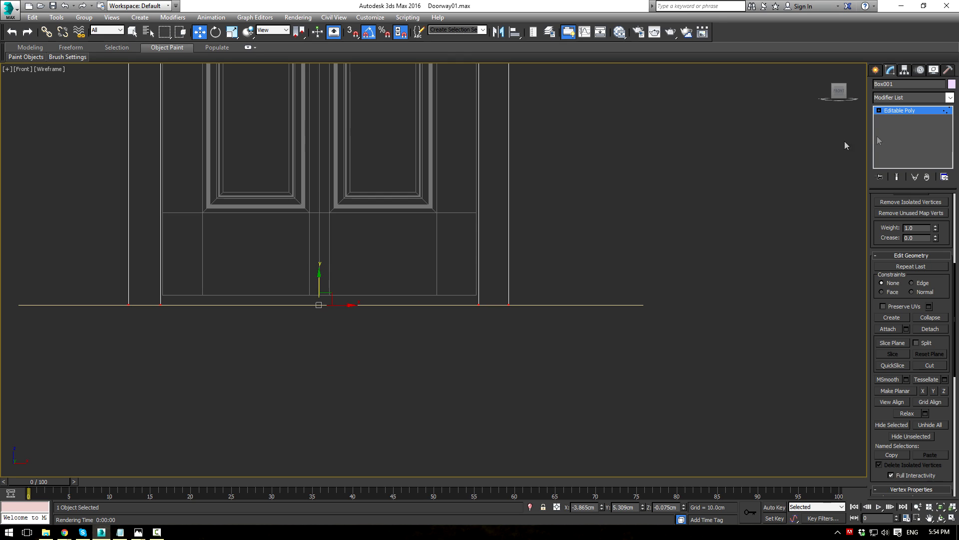
Step: Hide the floor plane, viewing the frame from below in the maximized perspective view
left_click(898, 111)
left_click(624, 259)
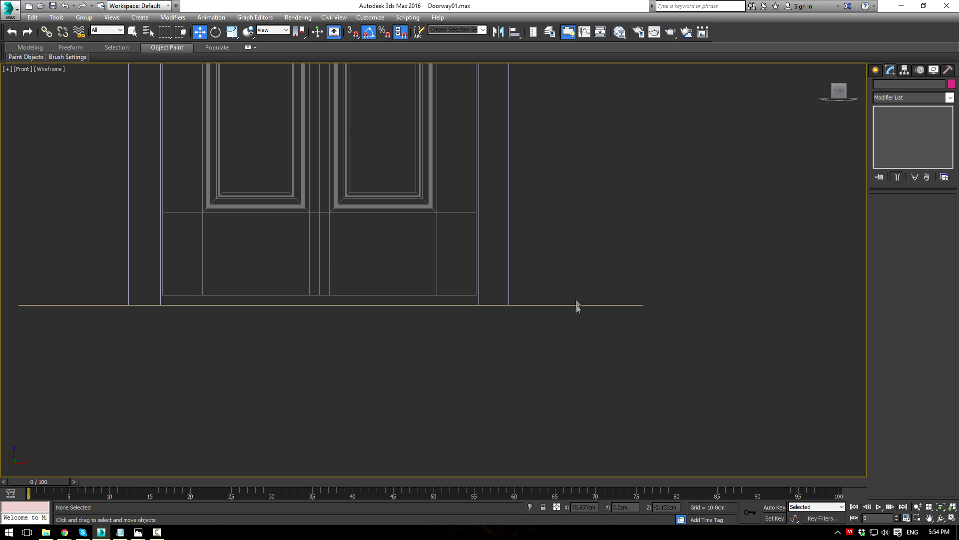
key("alt+w")
left_click(520, 312)
key("alt+w")
middle_click_drag(521, 312, 549, 369)
middle_click_drag(550, 369, 543, 302, "alt")
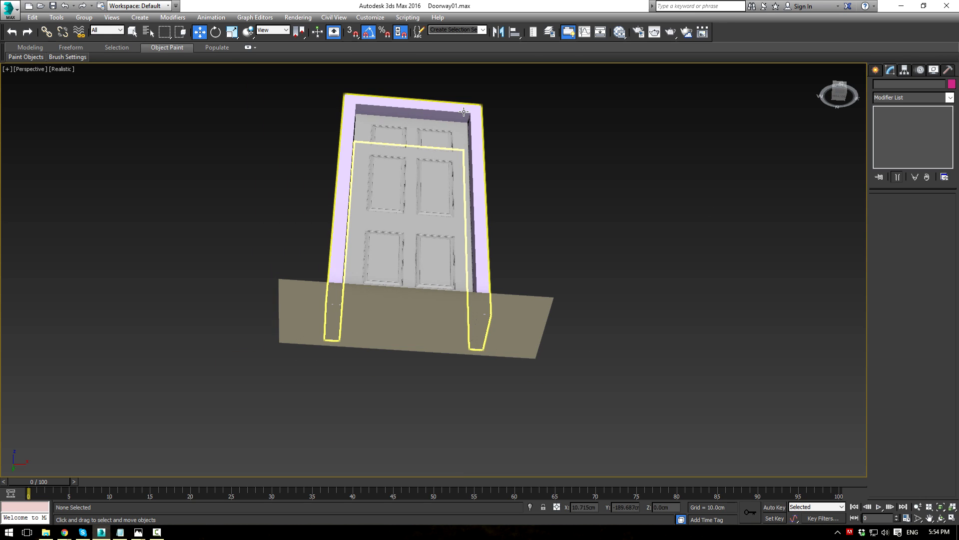
left_click(517, 323)
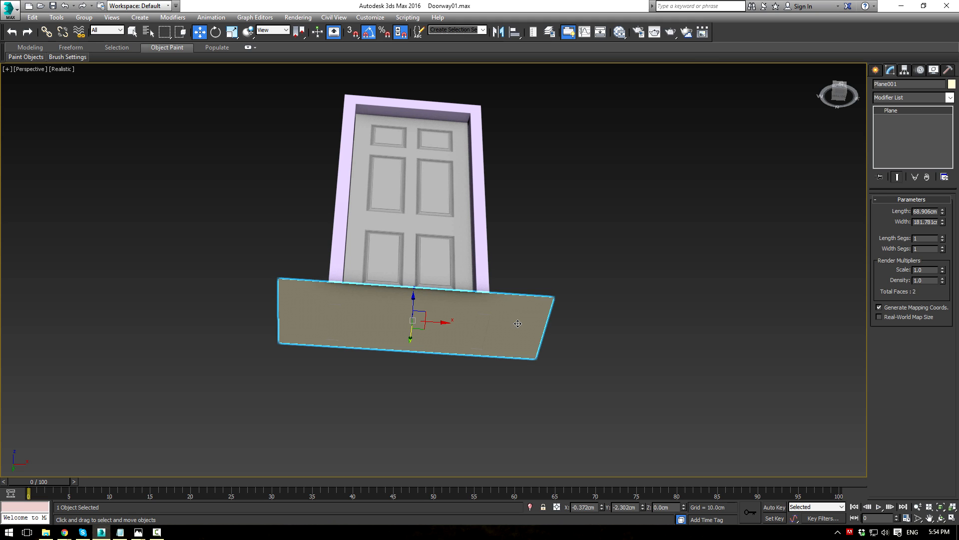
right_click(504, 320)
left_click(555, 288)
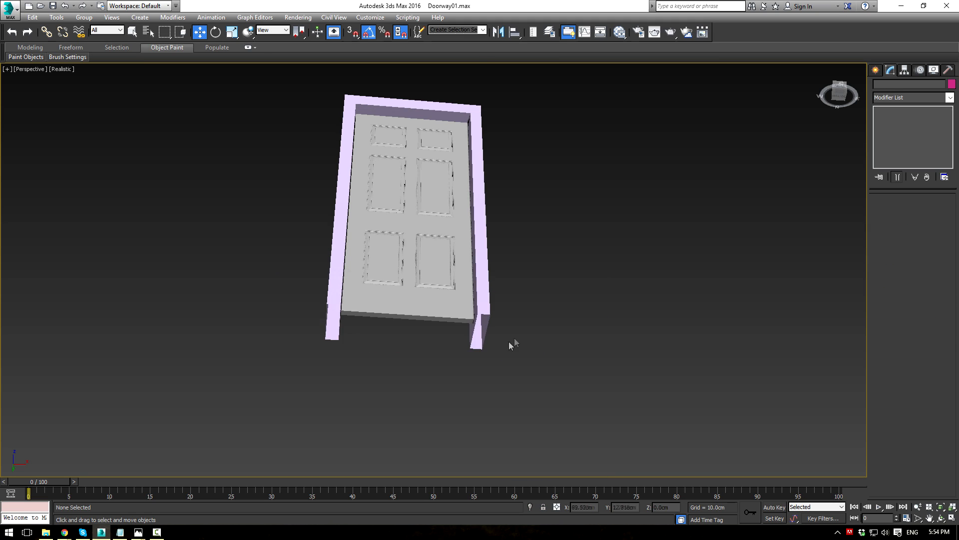
scroll(465, 259, "up", 5)
Step: Cap the open bottom borders of the frame's right and left posts
left_click(466, 258)
left_click(910, 210)
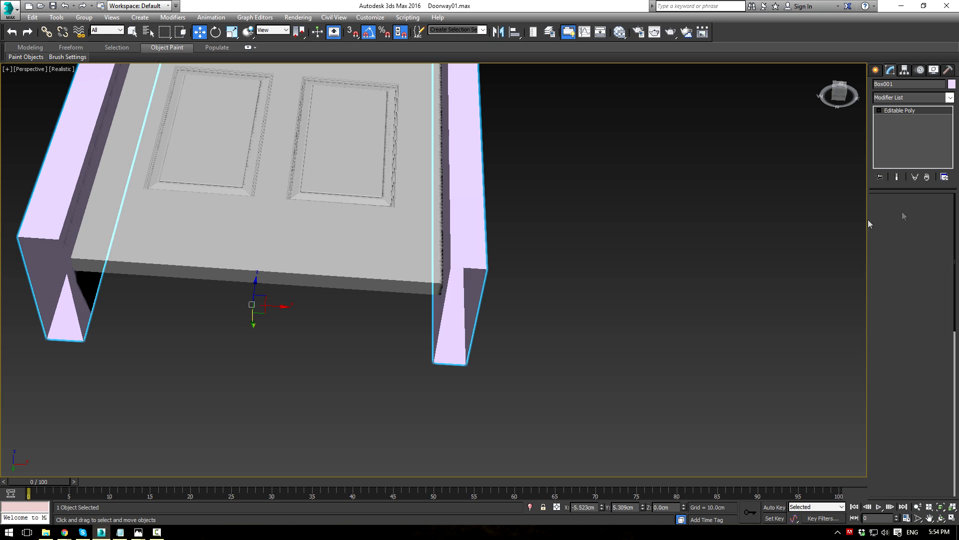
left_click(473, 269)
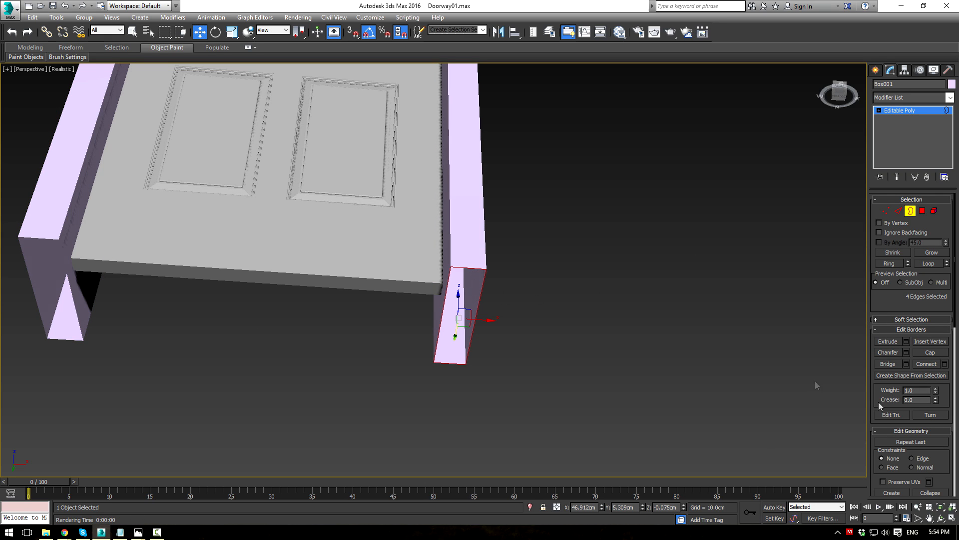
left_click(929, 352)
left_click(60, 250)
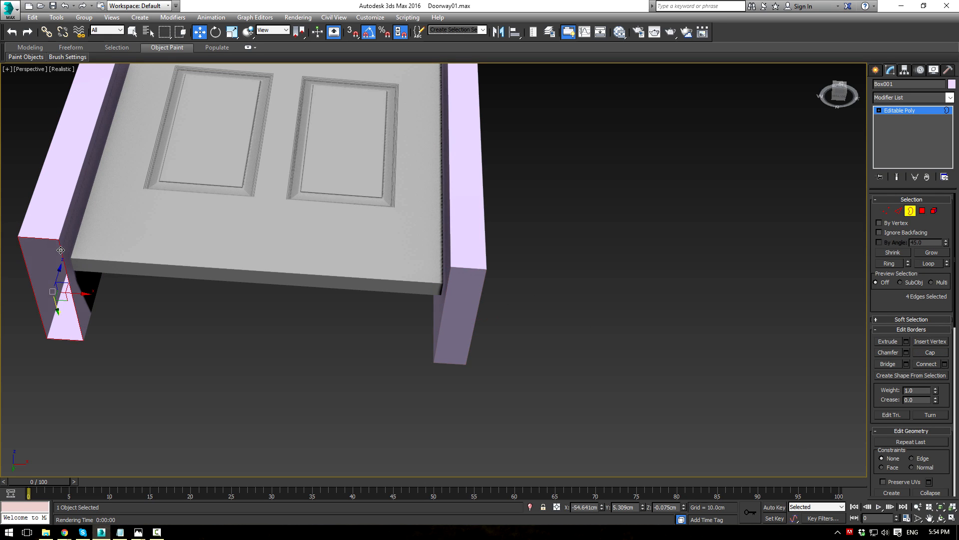
left_click(930, 353)
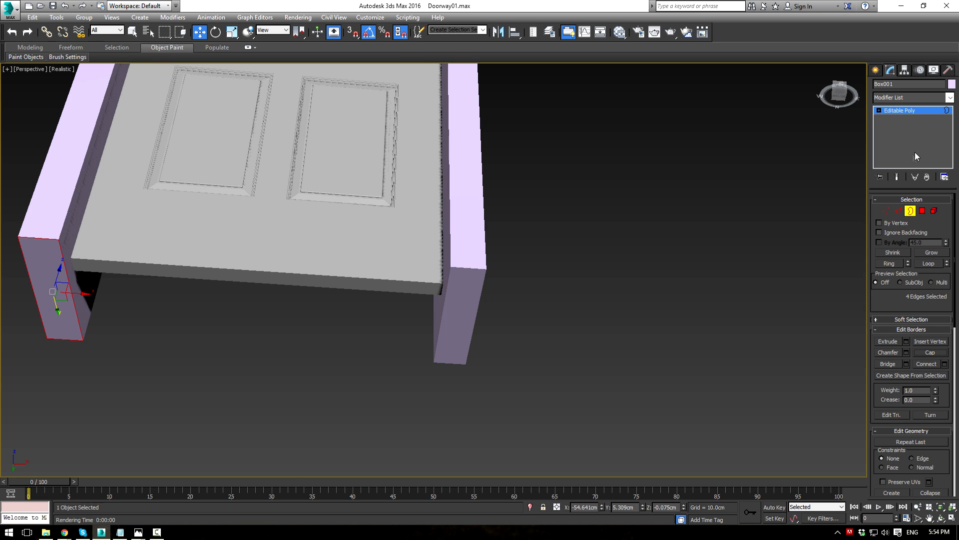
left_click(910, 112)
Step: Unhide All to restore the floor plane, then view the door from the front
left_click(685, 182)
right_click(668, 164)
left_click(685, 136)
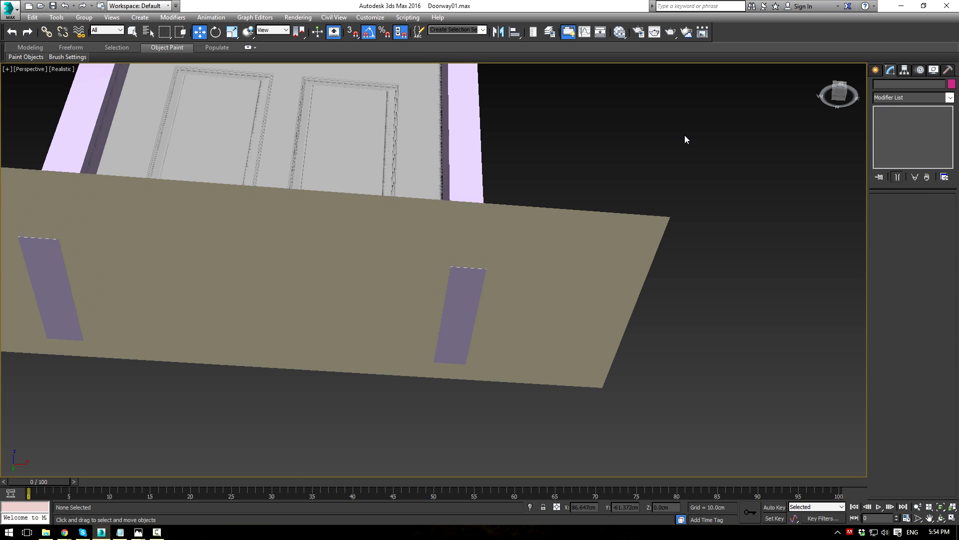
middle_click_drag(636, 174, 614, 230, "alt")
middle_click_drag(614, 231, 552, 318)
scroll(642, 371, "down", 3)
Step: Move the frame box's upper row of vertices along Y in the Top view to thin it
key("alt+w")
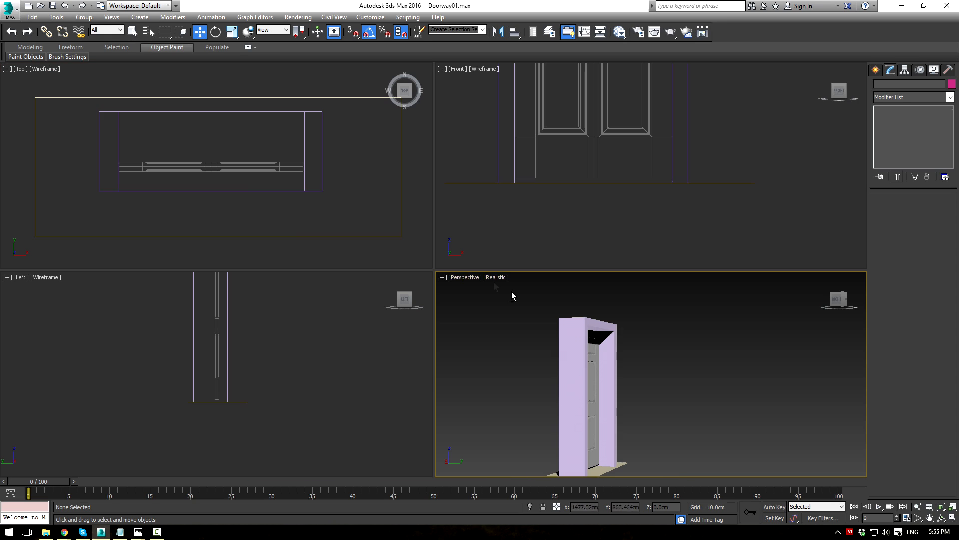
left_click(322, 142)
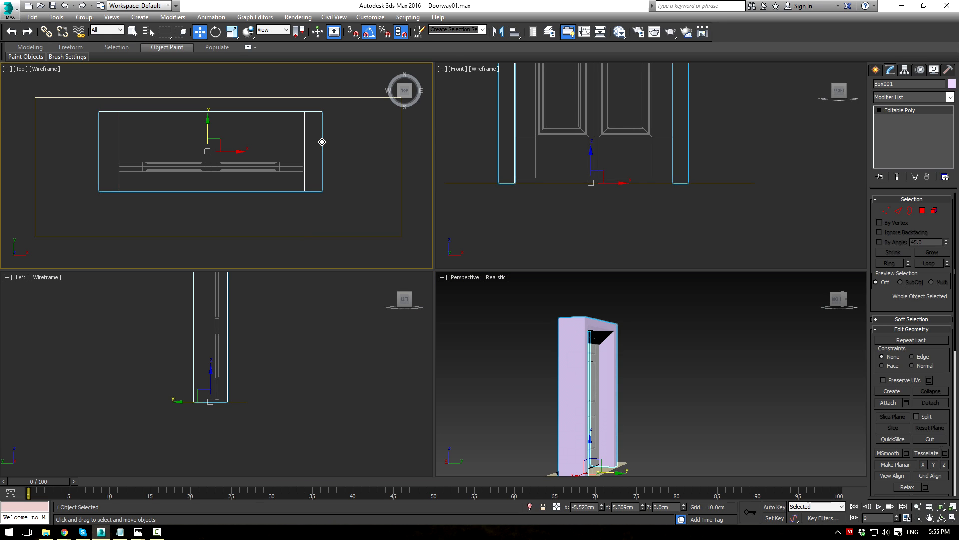
key("1")
left_click_drag(98, 102, 325, 146)
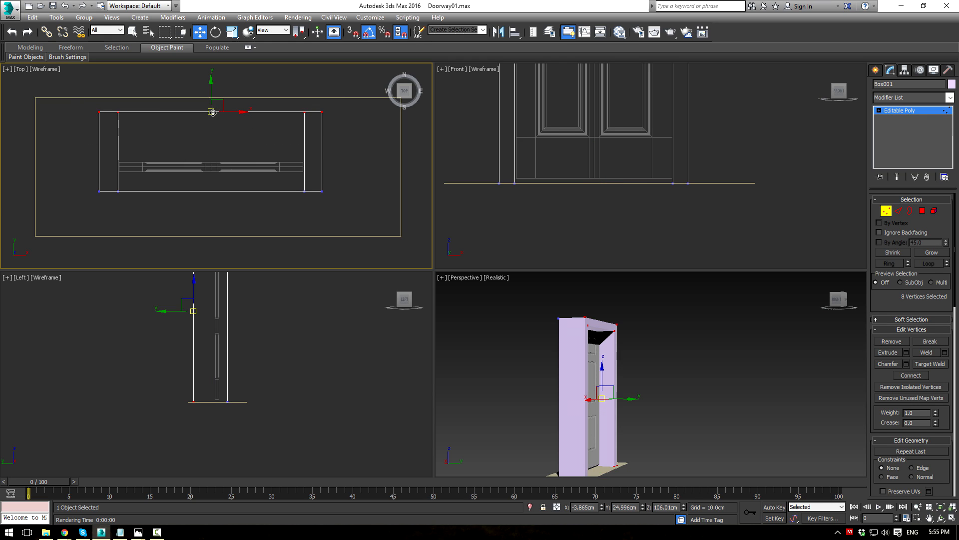
left_click_drag(209, 91, 224, 165)
Step: Move the frame's lower row of vertices up so the frame hugs the door's depth
scroll(198, 131, "up", 3)
scroll(260, 236, "down", 2)
middle_click_drag(255, 263, 236, 208)
left_click_drag(41, 172, 384, 226)
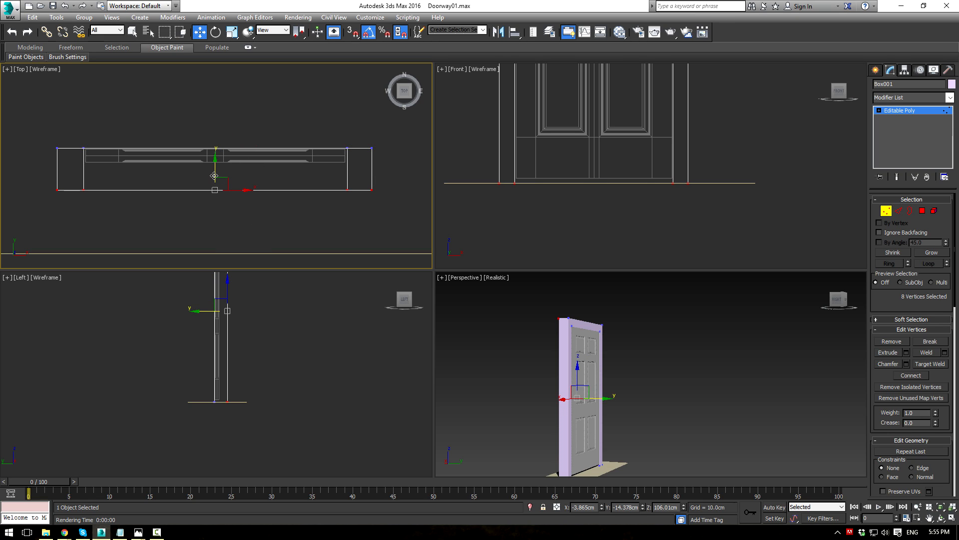
left_click_drag(214, 176, 215, 171)
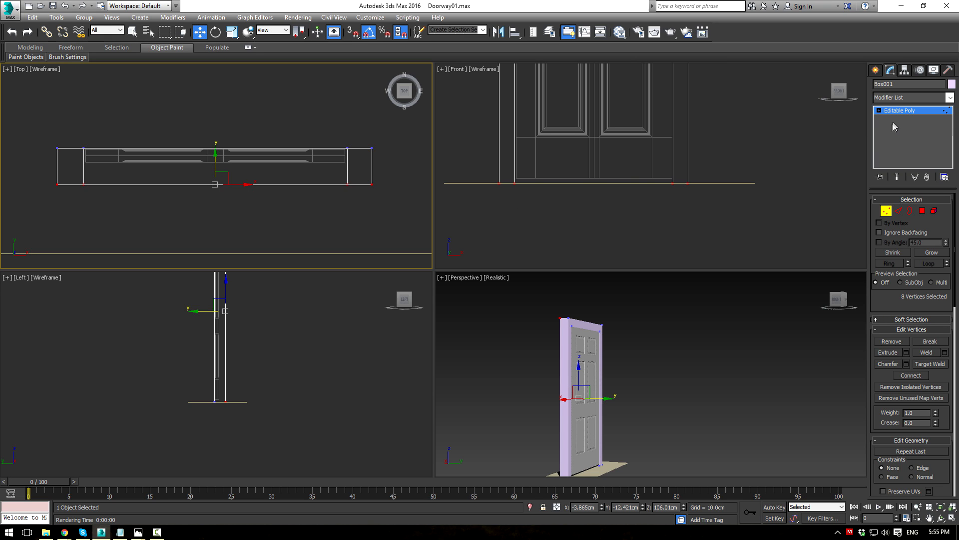
left_click(899, 110)
left_click(670, 325)
middle_click_drag(646, 340, 599, 335, "alt")
Step: Start a Line spline and place its first point at the frame's base in the maximized Front view
left_click(876, 70)
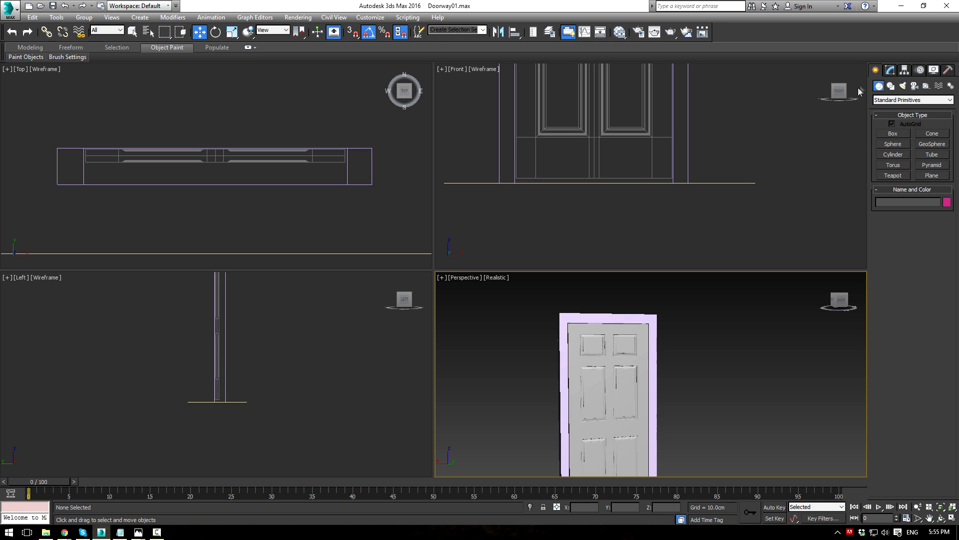
left_click(891, 86)
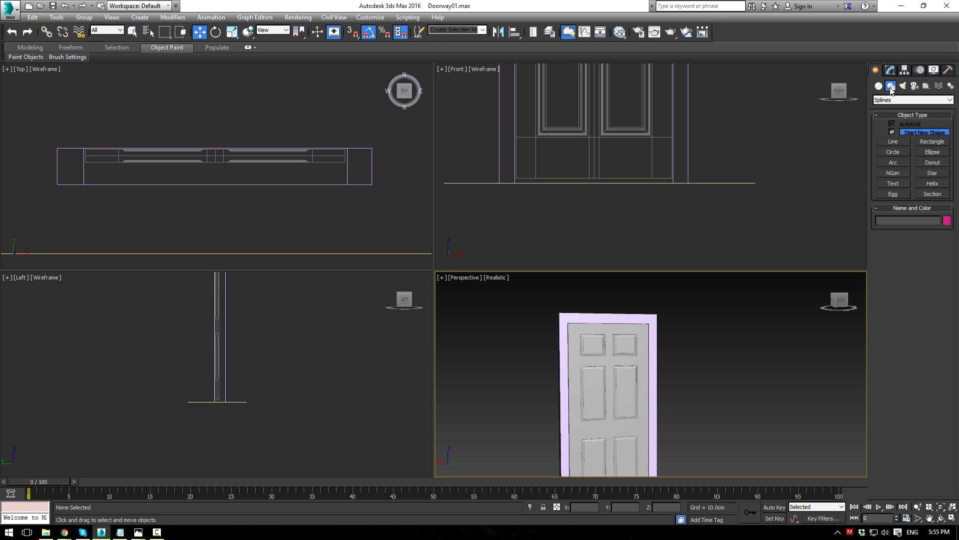
left_click(893, 141)
middle_click_drag(733, 152, 701, 196)
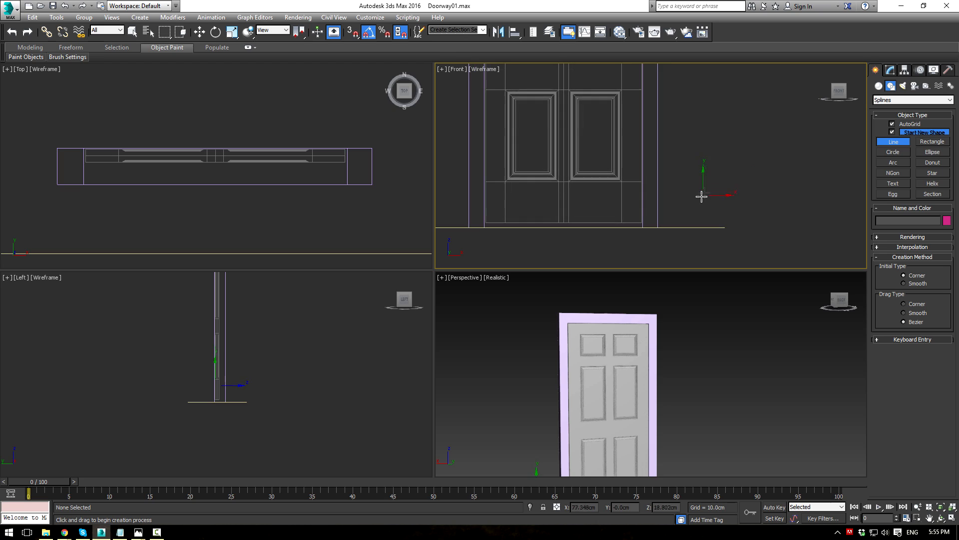
key("alt+w")
scroll(570, 336, "down", 3)
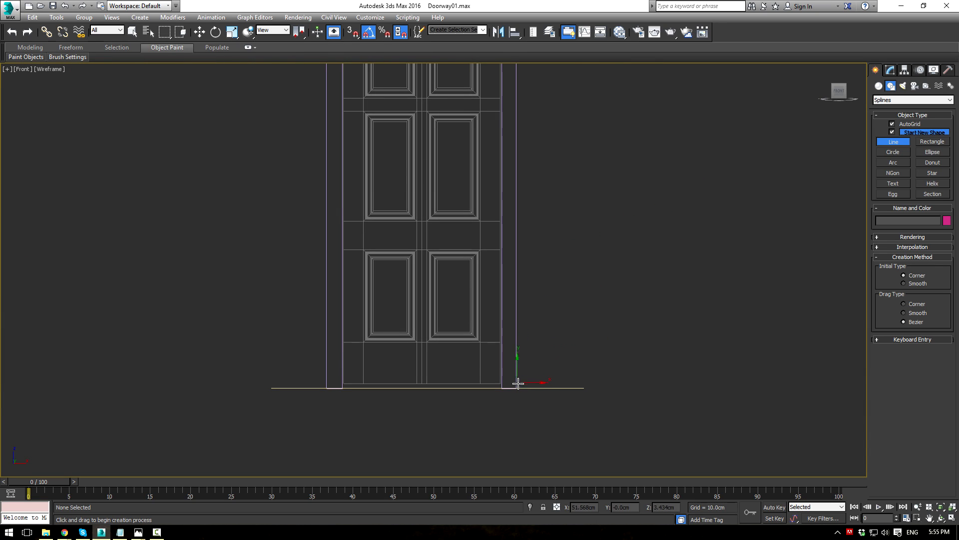
scroll(518, 384, "up", 3)
left_click(503, 389)
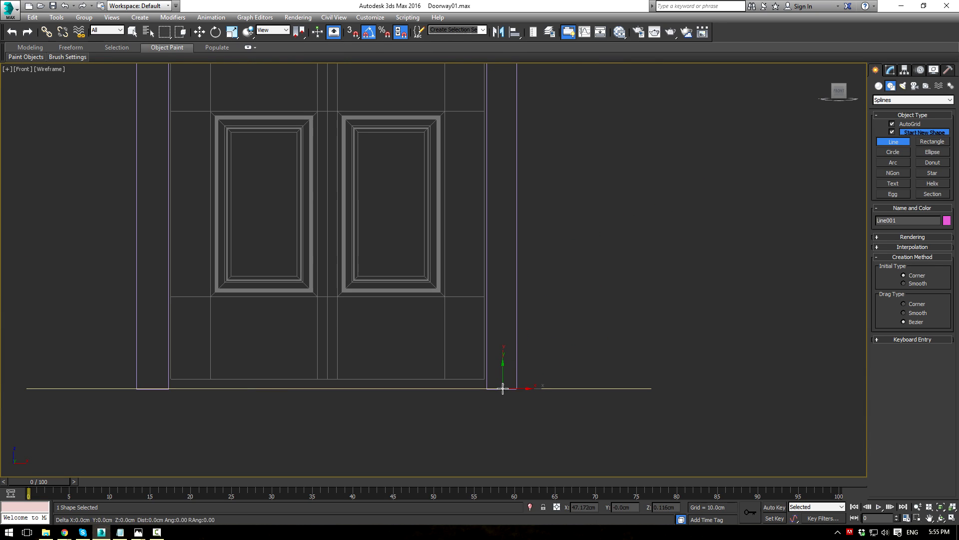
Step: Continue the line to the frame's top-right corner and across the top, then finish it
scroll(539, 270, "down", 3)
middle_click_drag(545, 192, 545, 346)
middle_click_drag(561, 156, 543, 285)
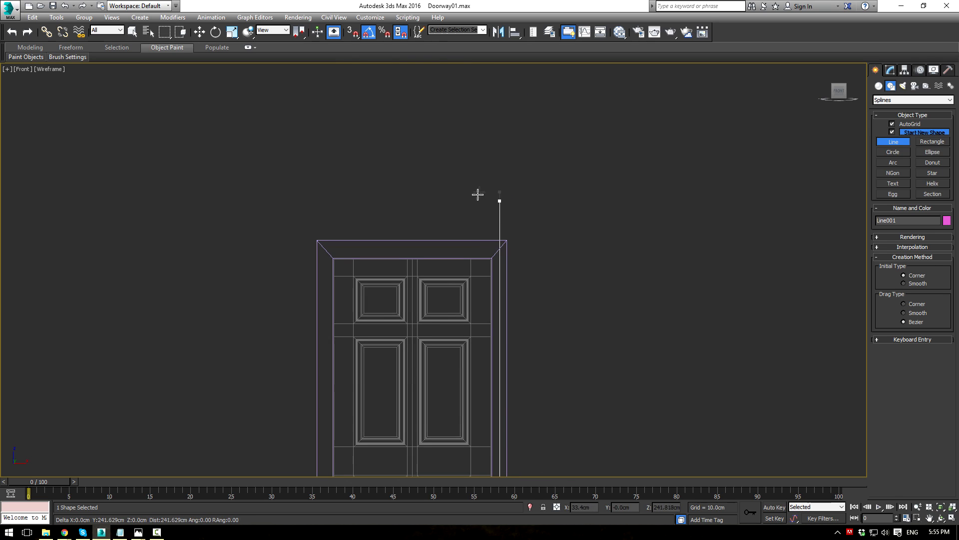
left_click(499, 247)
left_click(414, 247)
right_click(414, 248)
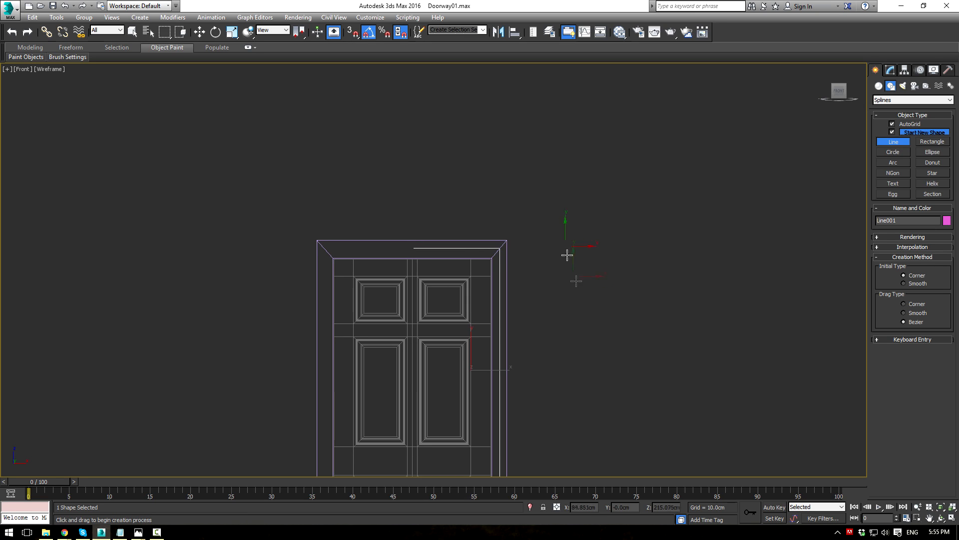
scroll(566, 254, "down", 3)
key("alt+w")
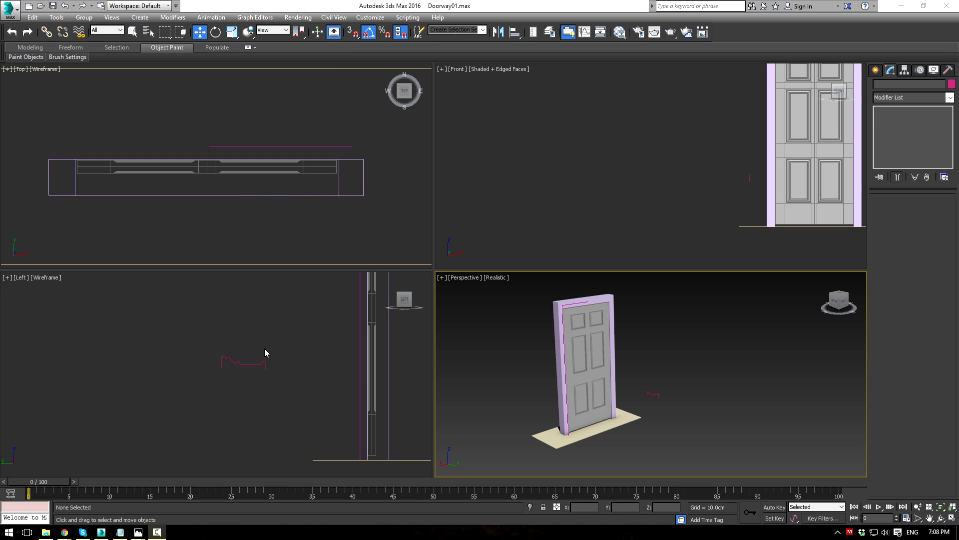
Step: Frame the existing red profile in the Left view and start a new Line shape
scroll(264, 353, "up", 4)
middle_click_drag(244, 335, 292, 312)
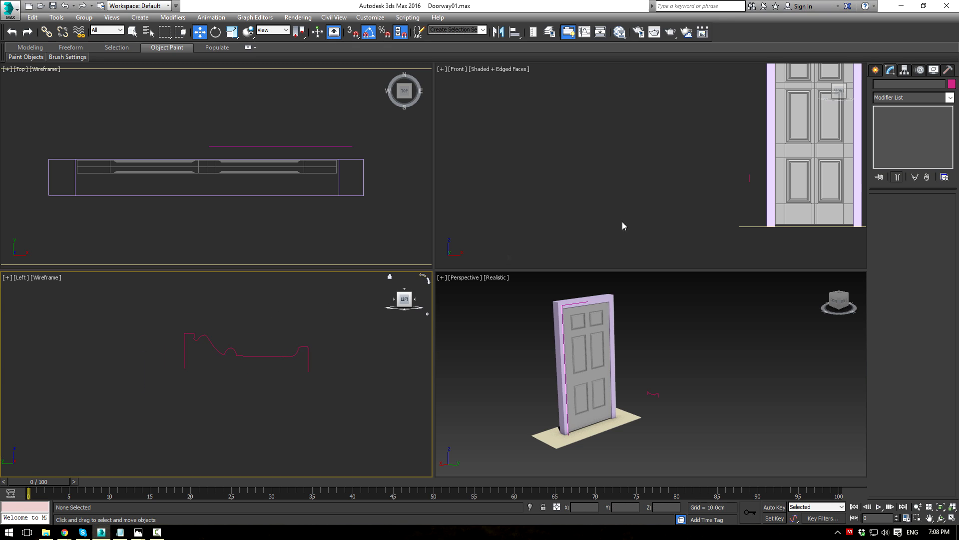
left_click(876, 73)
left_click(893, 142)
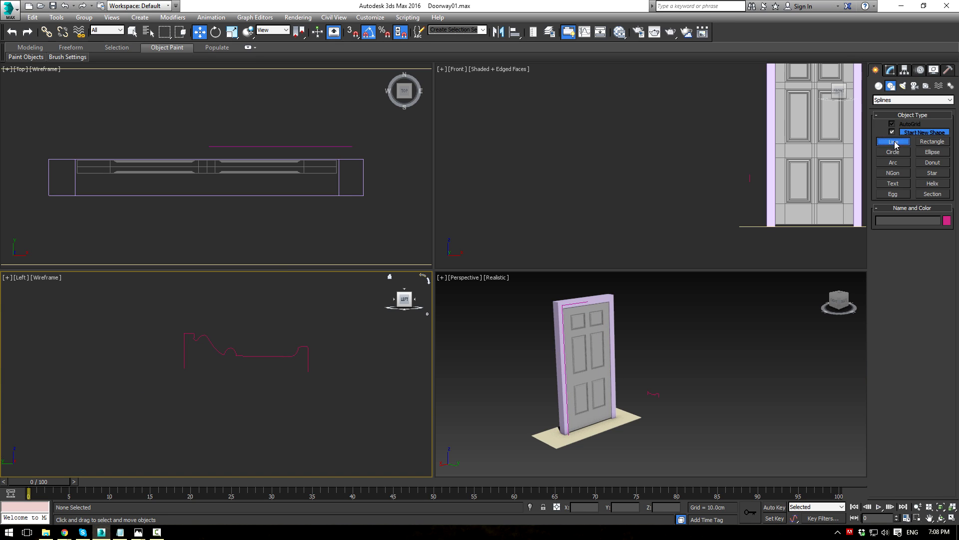
scroll(261, 334, "up", 2)
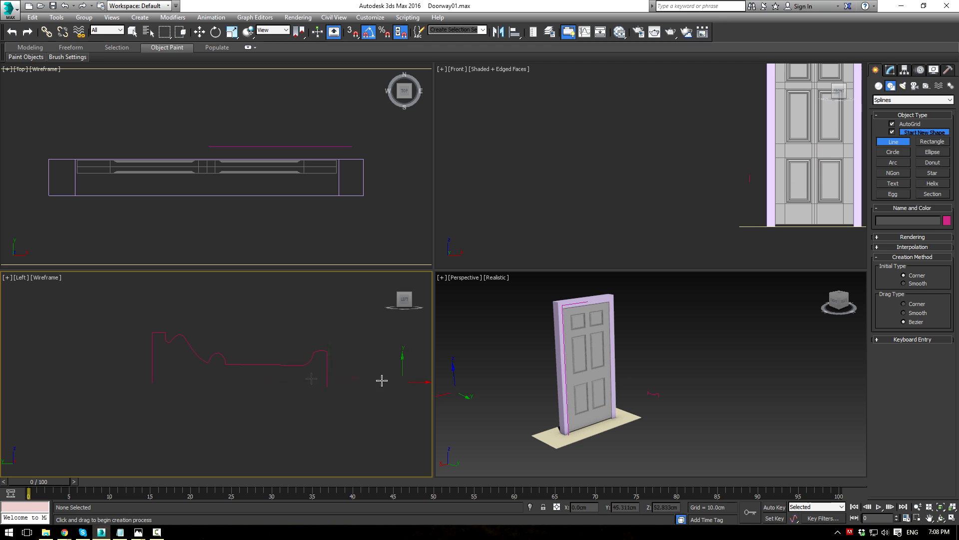
Step: Trace the moulding profile with seven points following its curve and drop to the right edge
left_click(152, 381)
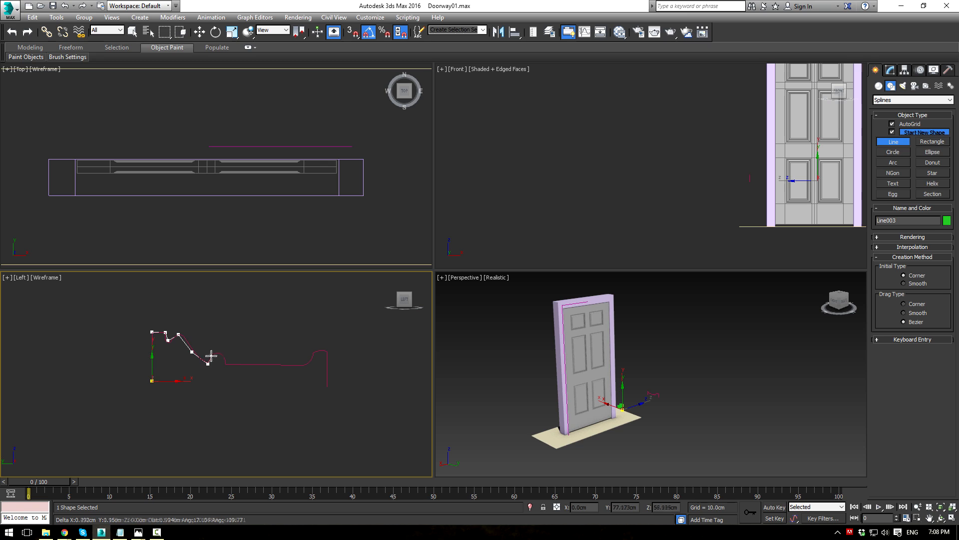
left_click(227, 364)
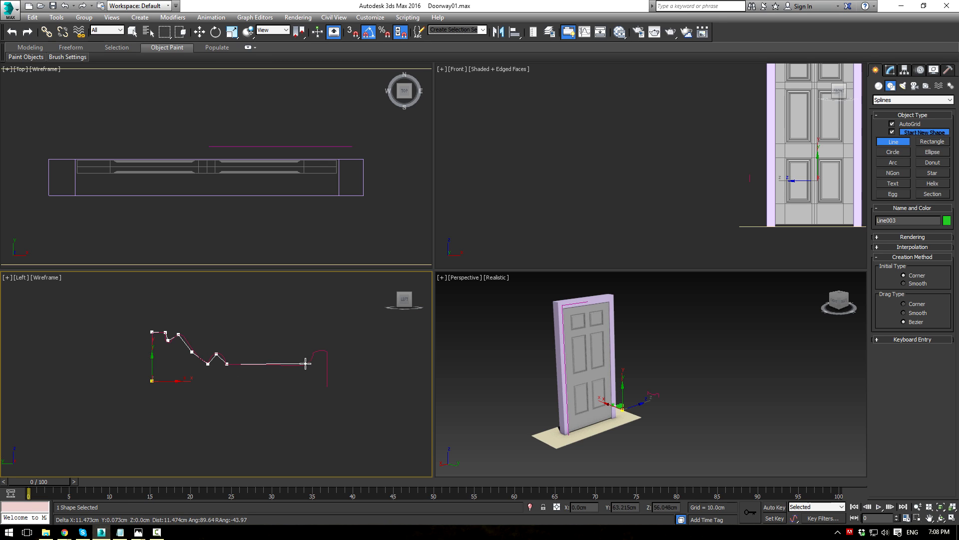
left_click(304, 366)
left_click(310, 359)
left_click(313, 353)
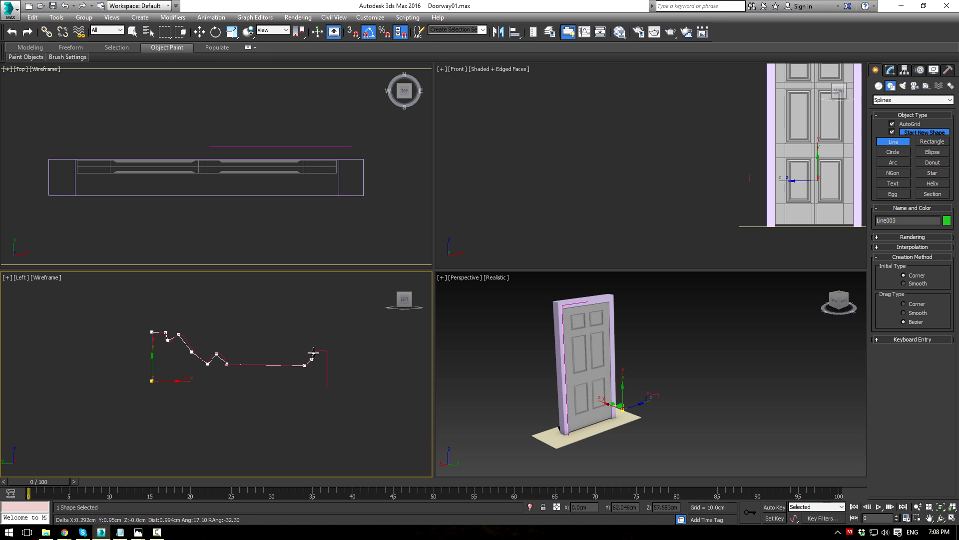
left_click(326, 350)
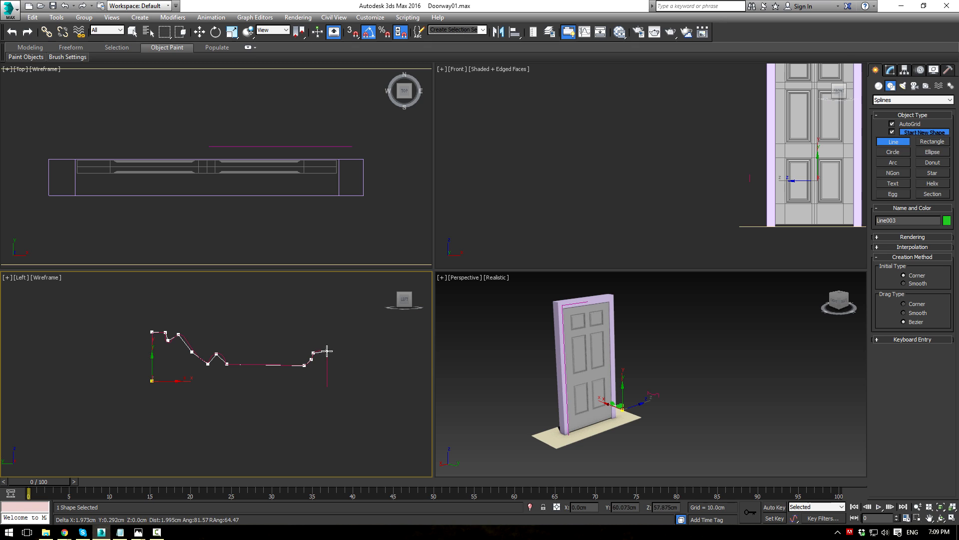
left_click(327, 384)
right_click(405, 336)
Step: Move the new profile line down beneath the old red profile
middle_click_drag(255, 353, 259, 317)
key("w")
left_click_drag(237, 298, 237, 362)
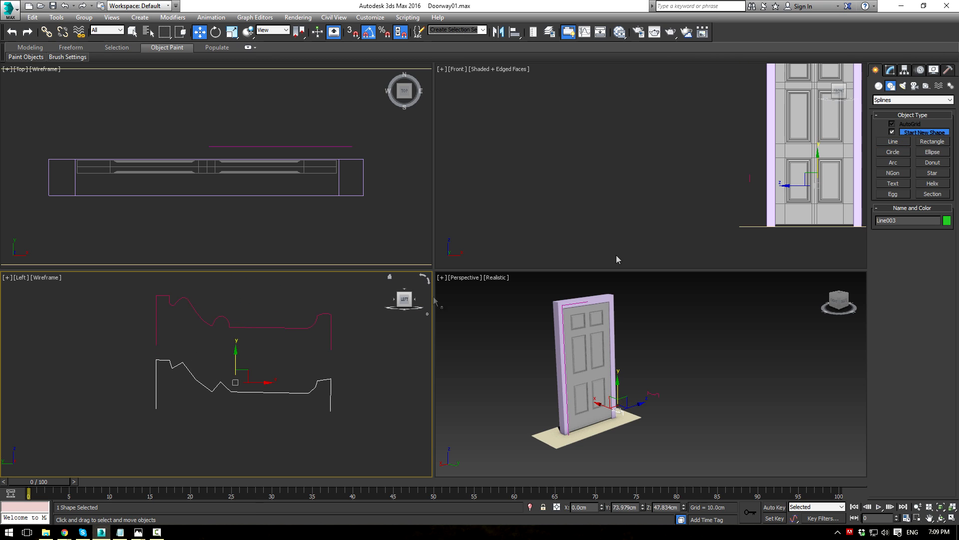
Step: Fillet three corners of the Line003 profile into arcs of different sizes
left_click(890, 70)
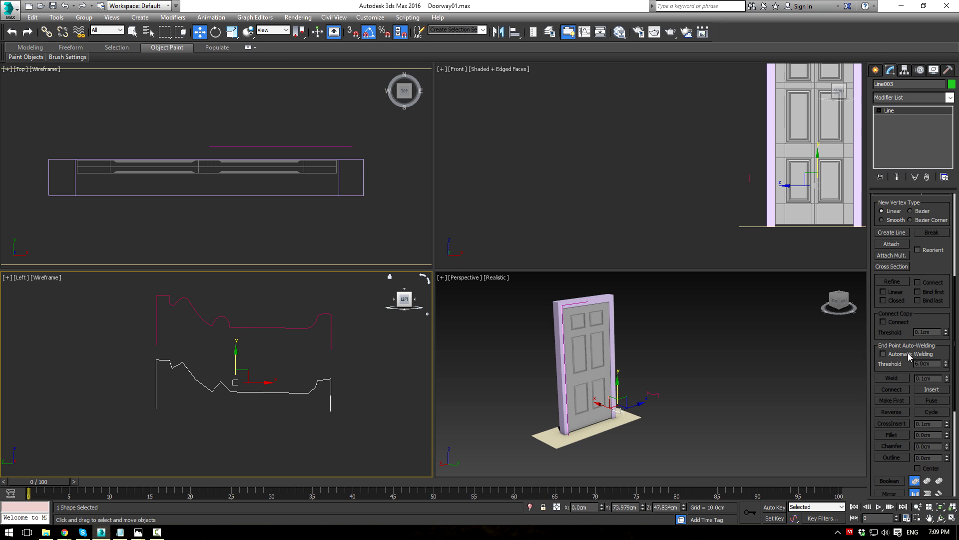
key("1")
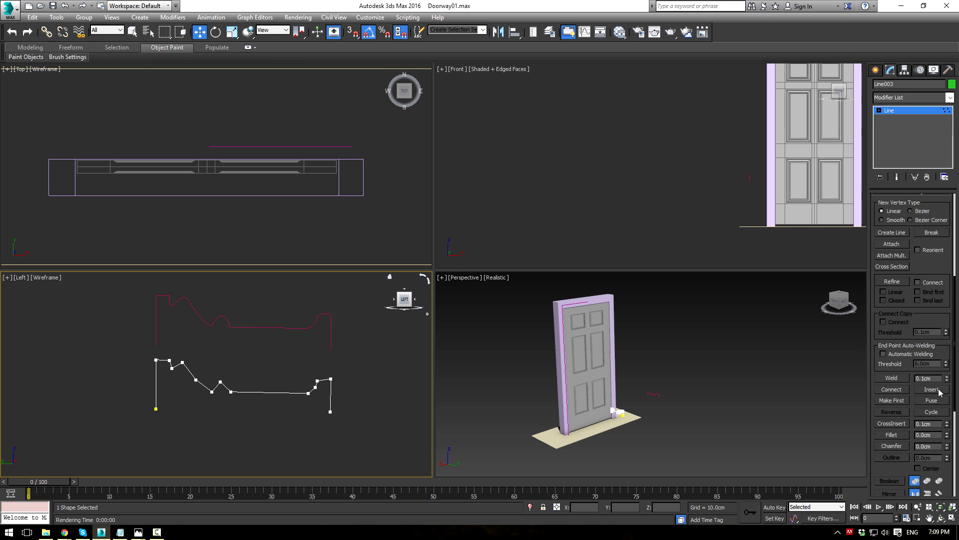
left_click(882, 436)
scroll(307, 385, "up", 2)
left_click_drag(184, 381, 187, 343)
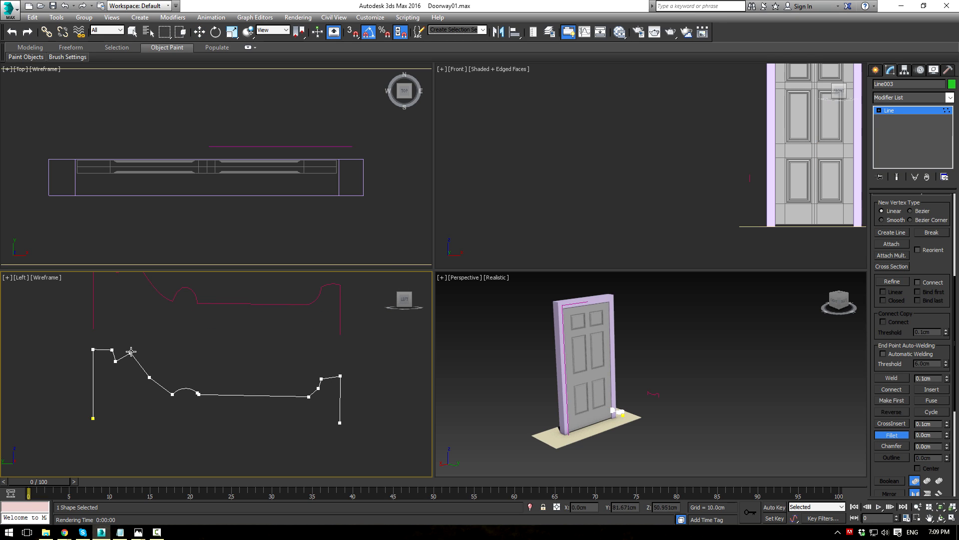
middle_click_drag(141, 341, 146, 363)
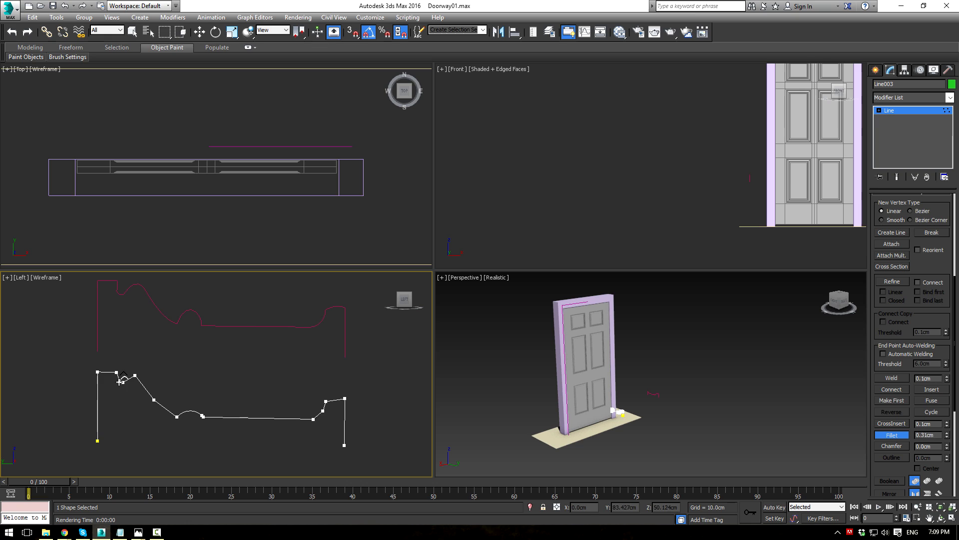
left_click_drag(134, 376, 138, 366)
left_click_drag(323, 411, 327, 378)
middle_click_drag(183, 386, 227, 389)
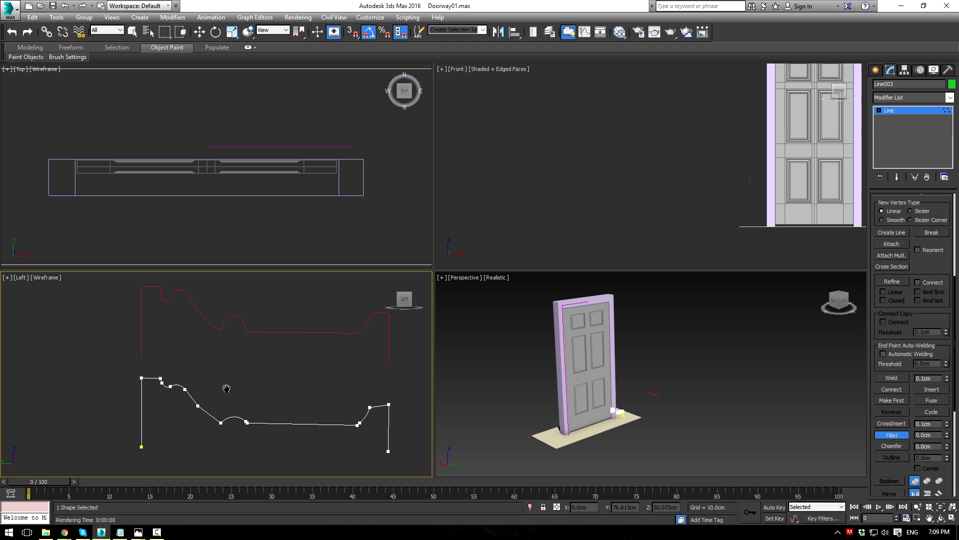
Step: Weld the first overlapping vertex pairs on the profile into single vertices
key("w")
scroll(185, 344, "up", 2)
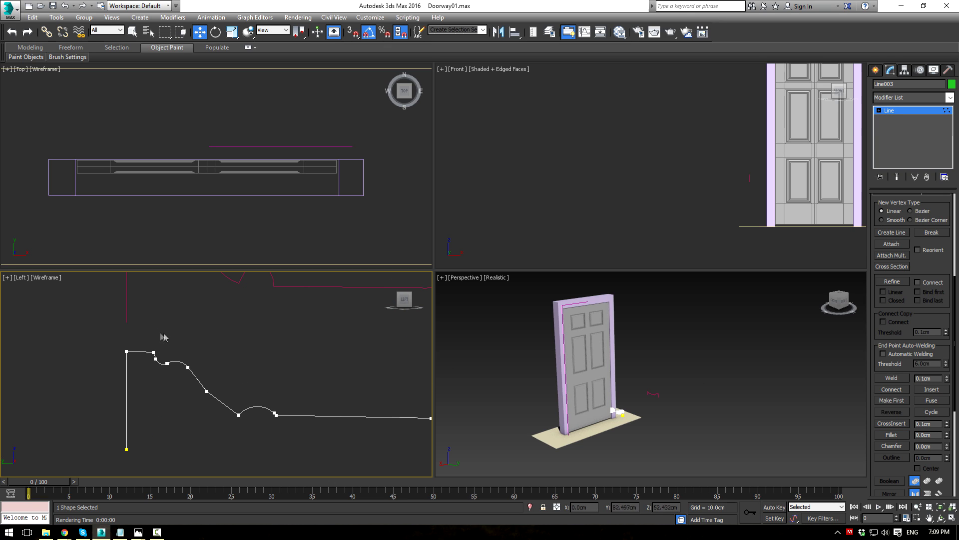
left_click_drag(159, 369, 159, 370)
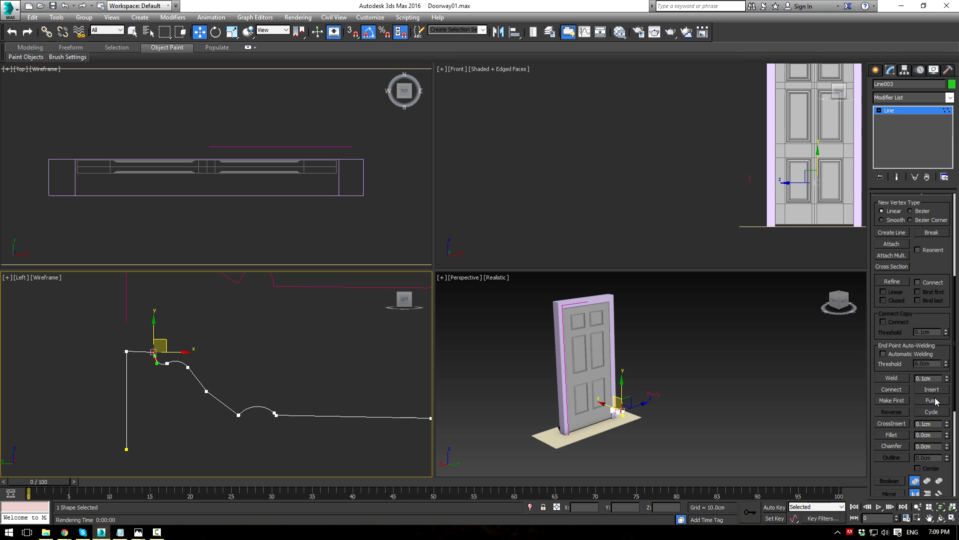
left_click(891, 378)
left_click_drag(173, 373, 173, 373)
left_click(891, 378)
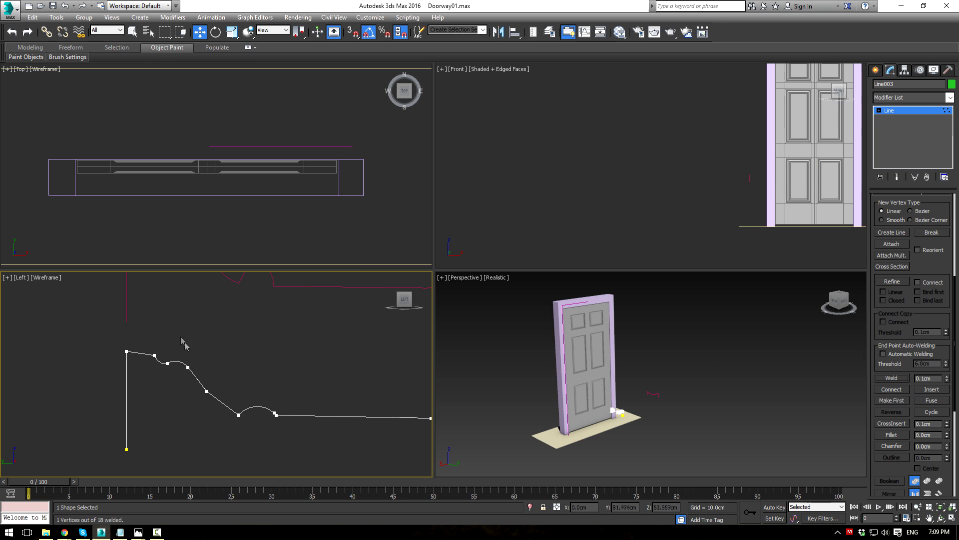
left_click_drag(183, 380, 183, 380)
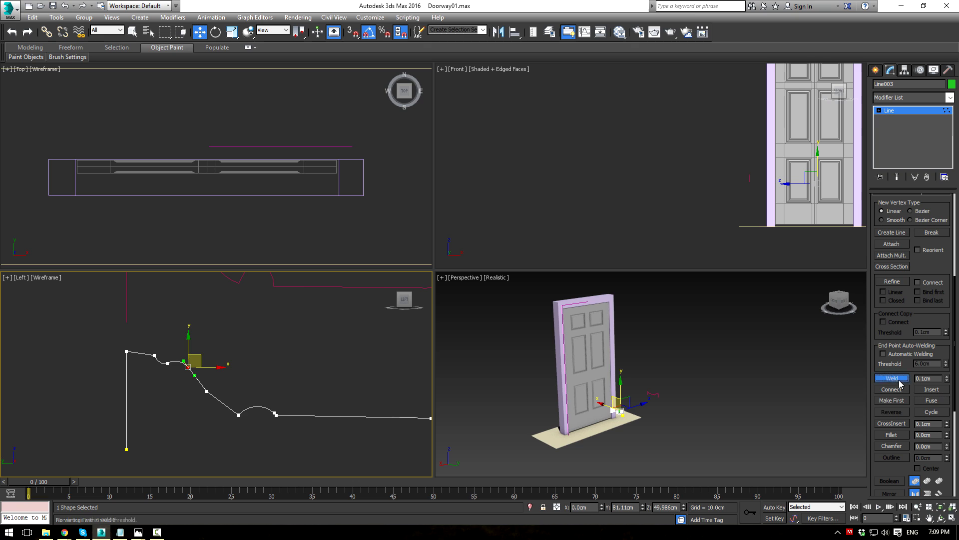
left_click_drag(190, 379, 211, 404)
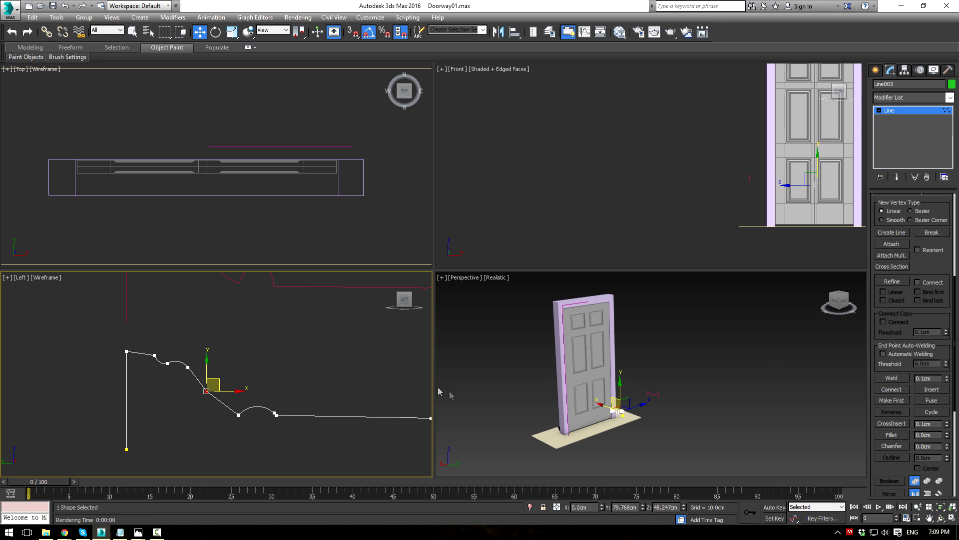
left_click(891, 377)
Step: Fuse and weld the remaining coincident vertices toward the profile's end
left_click_drag(226, 415, 246, 437)
left_click(933, 401)
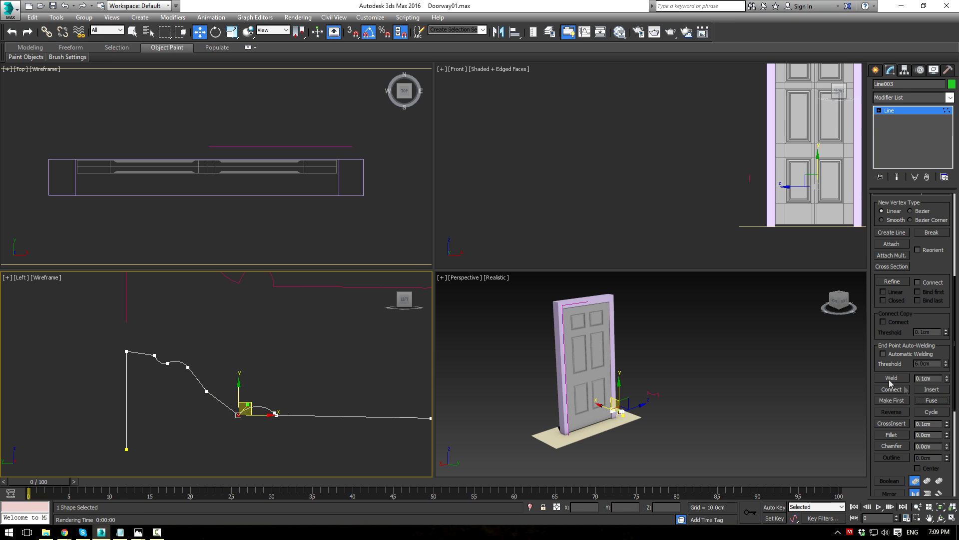
left_click(892, 378)
left_click_drag(278, 443, 278, 441)
left_click(892, 378)
middle_click_drag(300, 383, 157, 347)
left_click_drag(282, 372, 299, 390)
left_click(932, 401)
left_click(892, 378)
left_click_drag(310, 360, 311, 361)
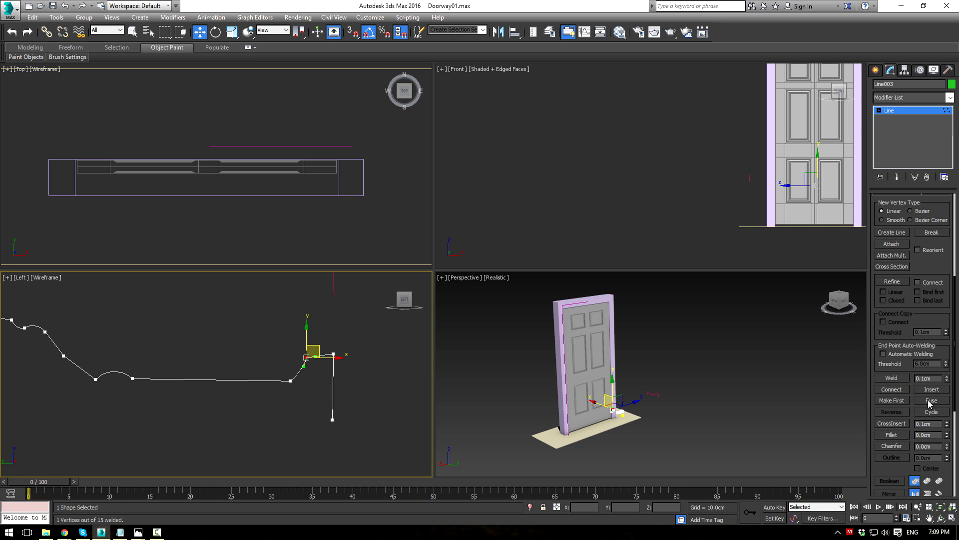
left_click(889, 380)
Step: Fillet the profile's top-right corner
scroll(280, 324, "down", 2)
middle_click_drag(262, 321, 274, 341)
scroll(275, 342, "up", 2)
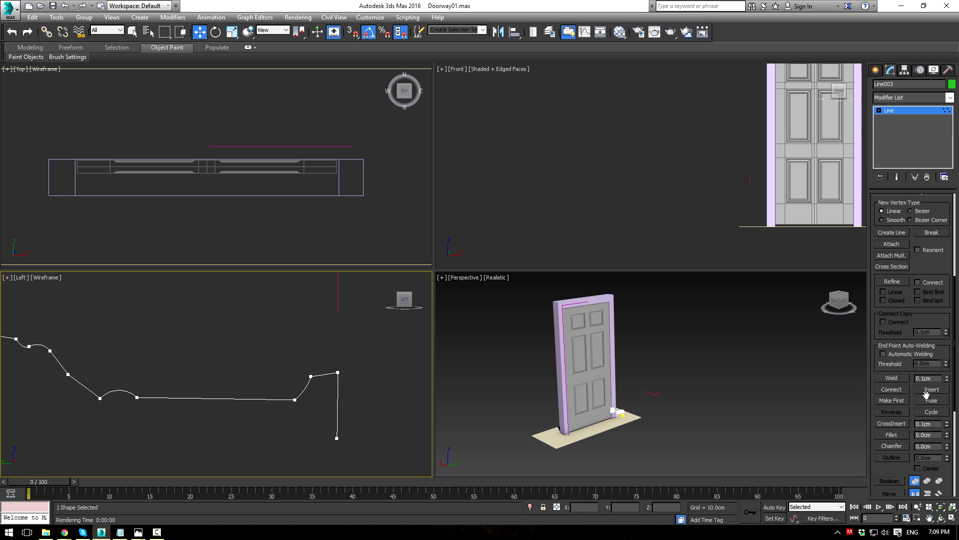
left_click(892, 435)
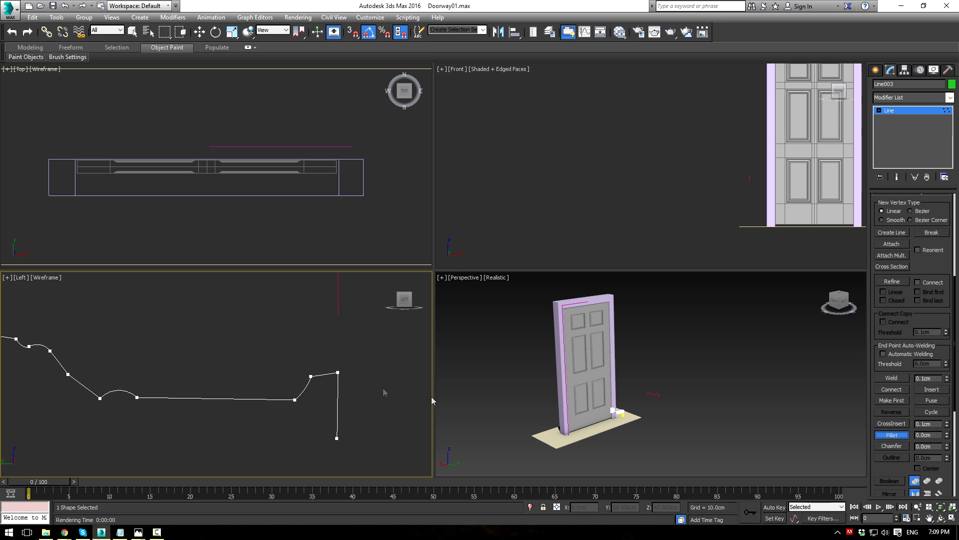
left_click_drag(338, 372, 340, 365)
key("w")
Step: Reshape the profile's left curve by adjusting a vertex tangent and nudging another vertex
scroll(257, 347, "down", 3)
middle_click_drag(217, 337, 268, 370)
scroll(206, 360, "up", 3)
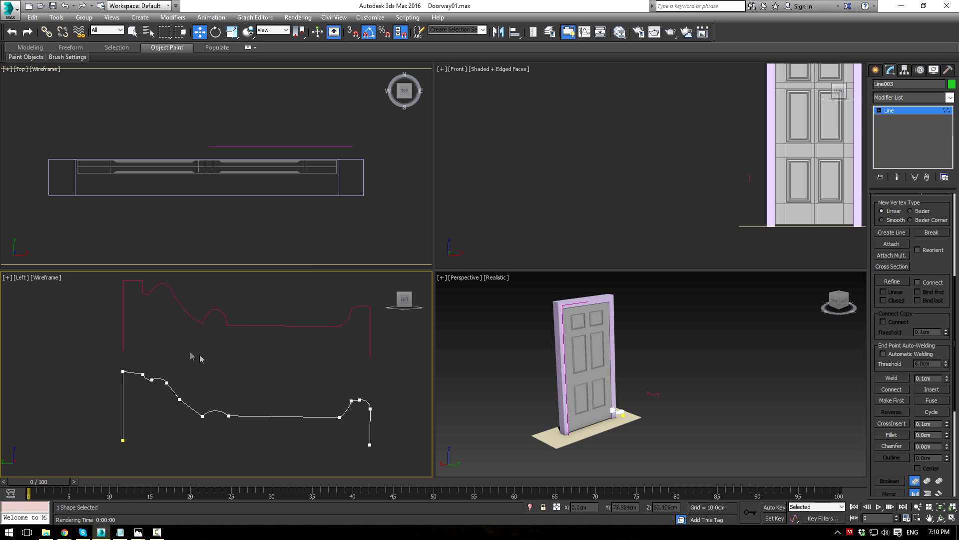
left_click(137, 391)
left_click_drag(133, 398, 126, 402)
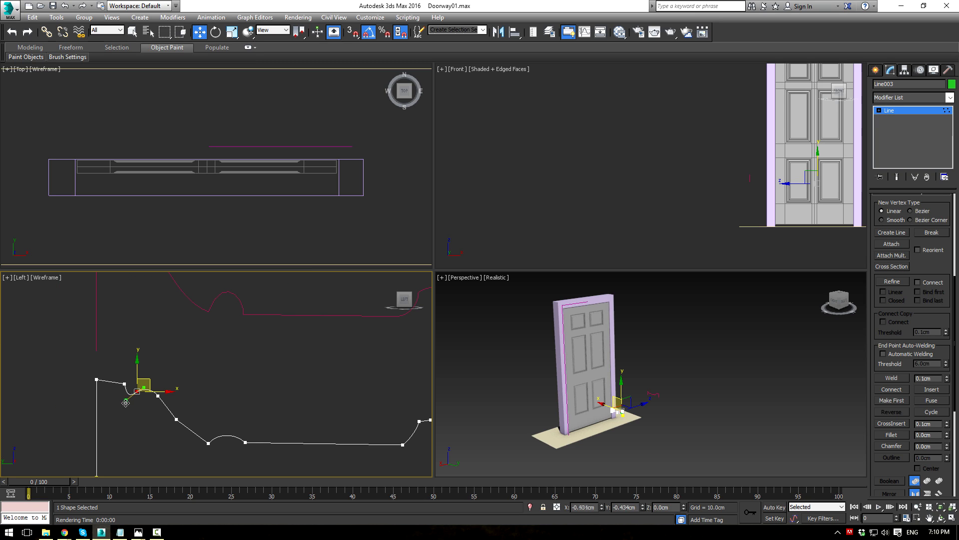
left_click(254, 396)
middle_click_drag(254, 397, 224, 349)
left_click(148, 371)
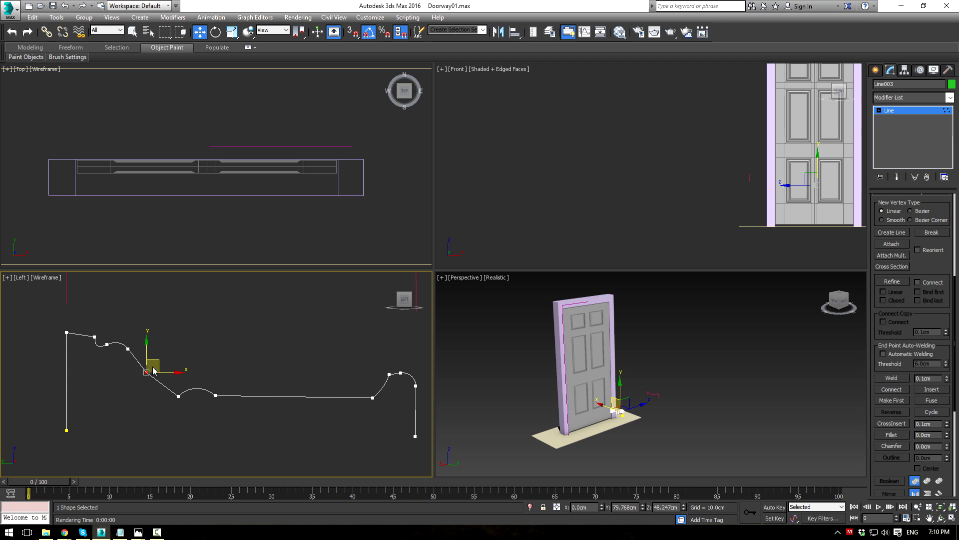
mouse_move(152, 370)
left_mouse_down()
mouse_move(161, 356)
mouse_move(153, 366)
left_mouse_up()
Step: Convert the curve vertex to Bezier and smooth the curve with its tangents
right_click(148, 364)
left_click(136, 298)
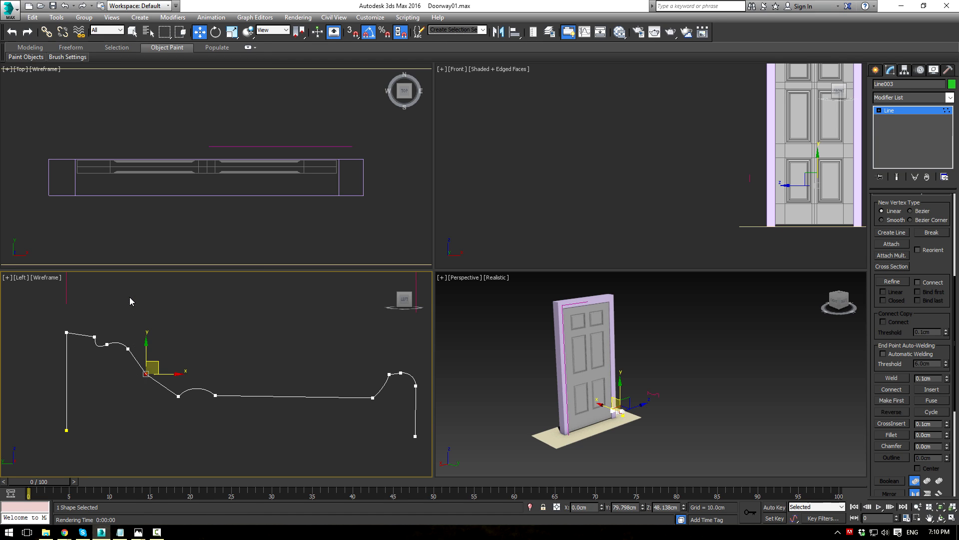
right_click(144, 364)
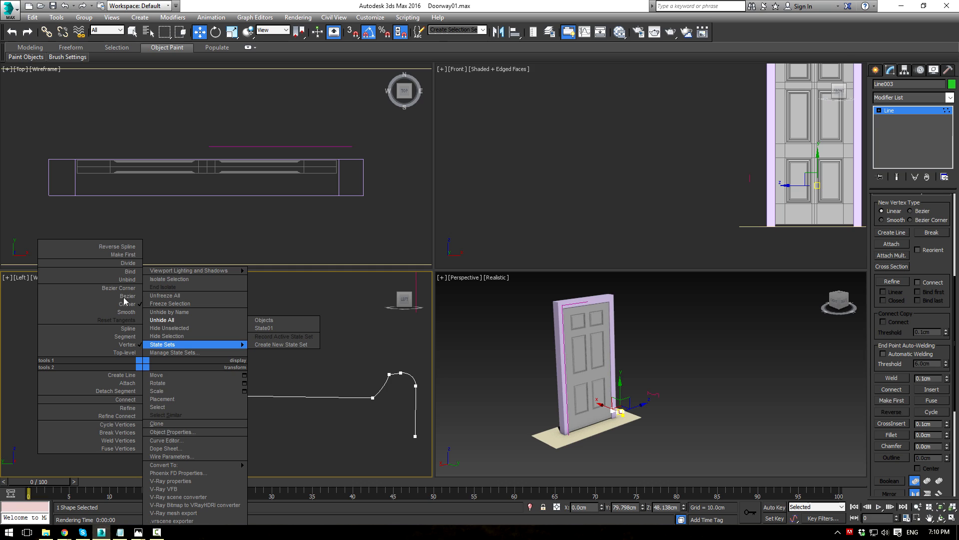
left_click(128, 295)
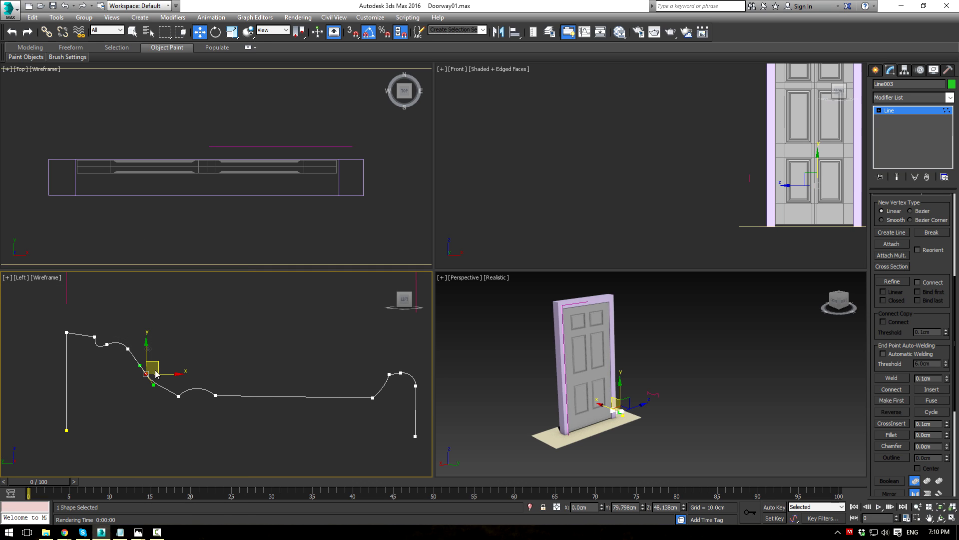
left_click_drag(153, 385, 158, 383)
left_click(178, 395)
left_click_drag(189, 384, 193, 370)
Step: Round the profile's right end by pulling the tangents of its top vertices
middle_click_drag(332, 381, 225, 371)
scroll(225, 371, "up", 4)
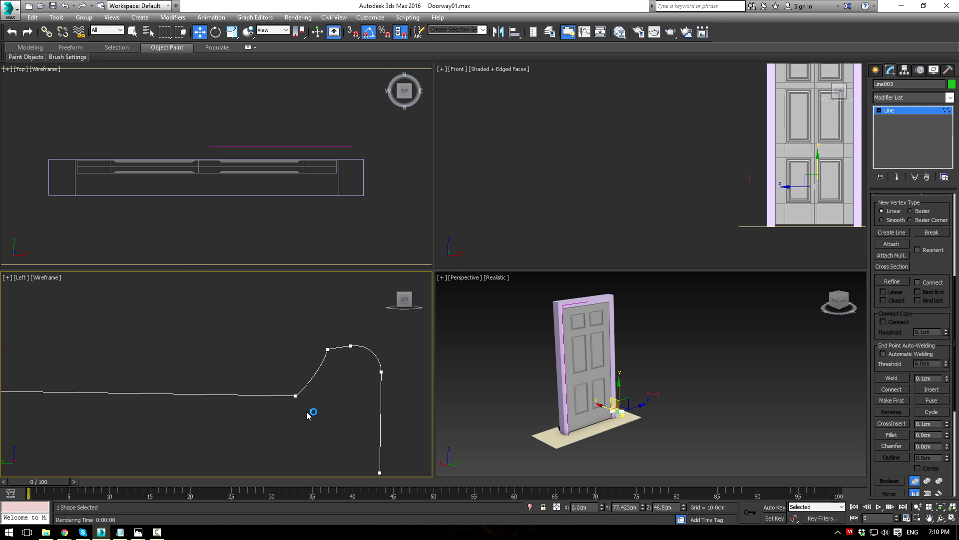
left_click(326, 353)
left_click_drag(323, 367, 335, 402)
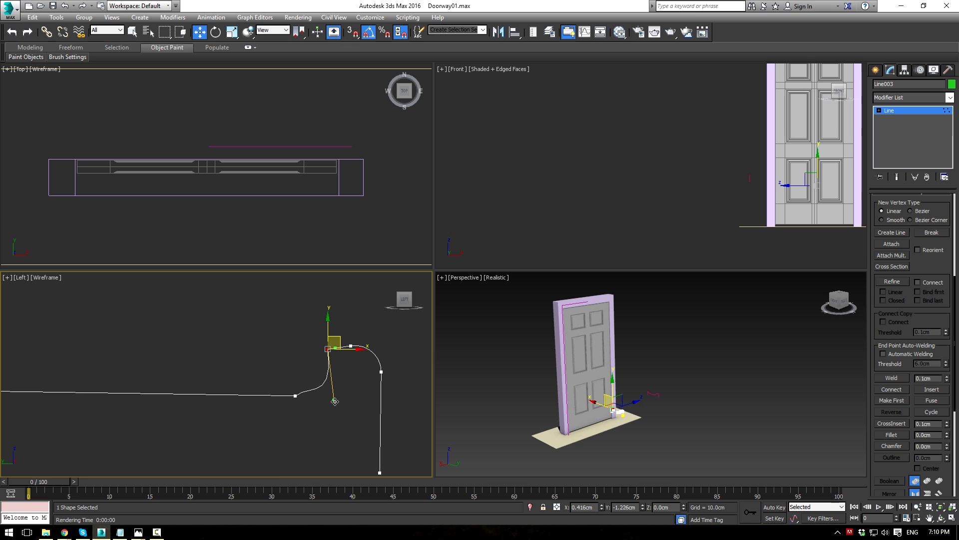
left_click(296, 395)
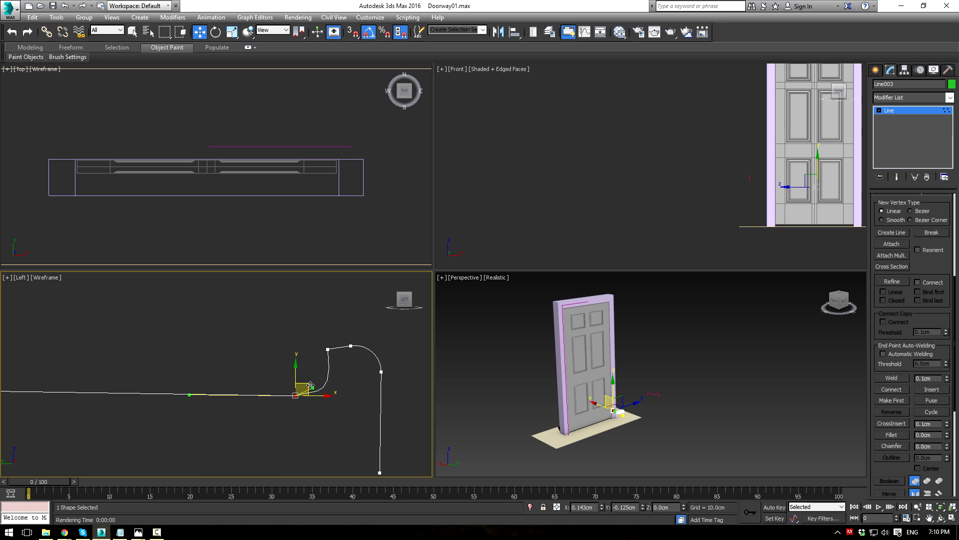
left_click_drag(316, 393, 311, 392)
Step: Change the upper-right vertex's type and flatten its curve with the tangent
left_click(328, 350)
right_click(324, 345)
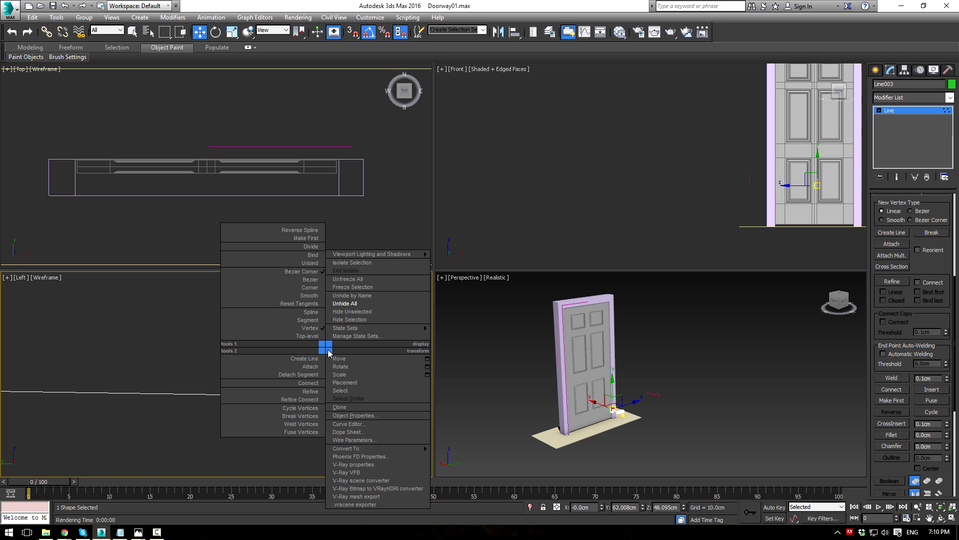
left_click(314, 285)
left_click_drag(336, 402, 364, 335)
left_click(352, 344)
scroll(348, 344, "down", 5)
scroll(299, 356, "up", 1)
left_click(263, 319)
Step: Reshape the curve at the profile's left end with a vertex tangent
scroll(249, 321, "up", 2)
middle_click_drag(250, 320, 283, 344)
scroll(242, 363, "up", 3)
left_click_drag(230, 336, 262, 344)
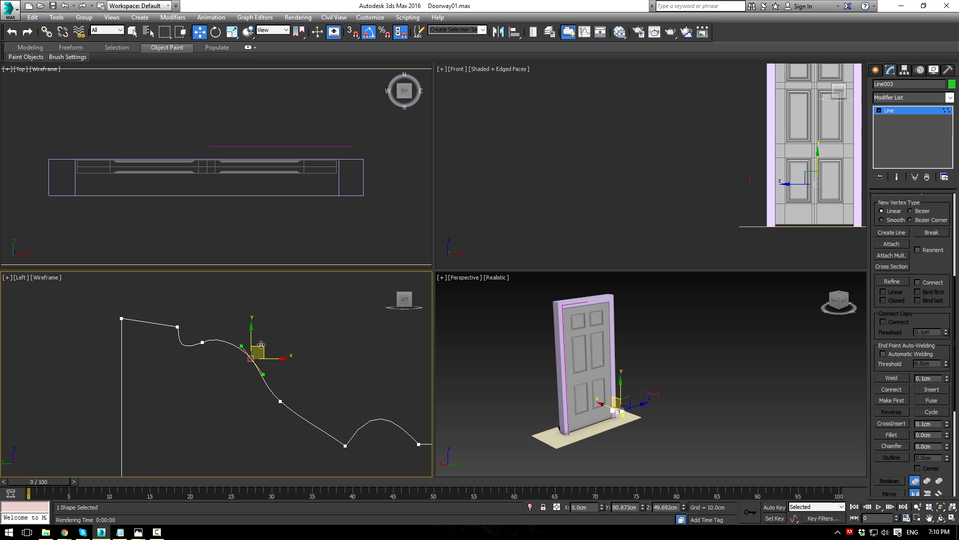
left_click_drag(218, 366, 219, 367)
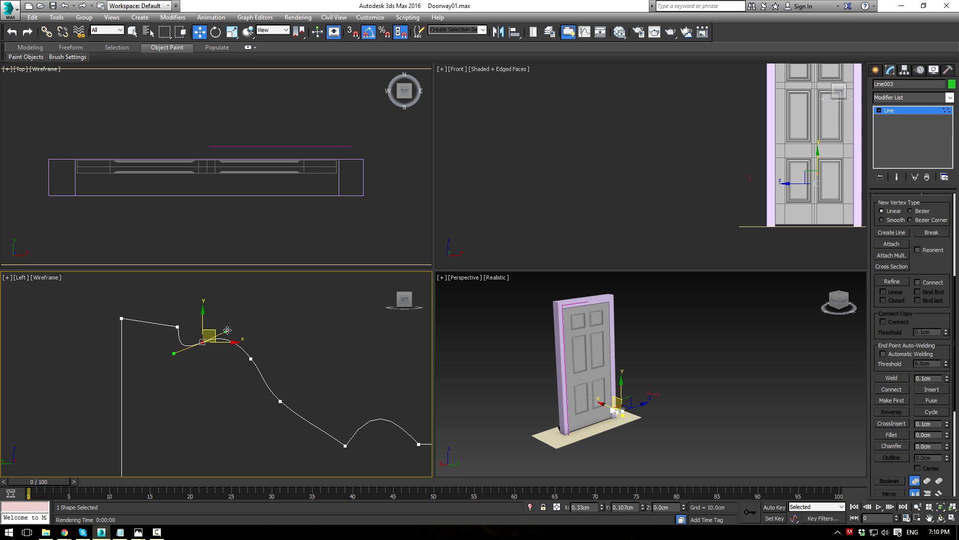
left_click_drag(236, 324, 238, 329)
left_click(290, 331)
scroll(290, 335, "down", 6)
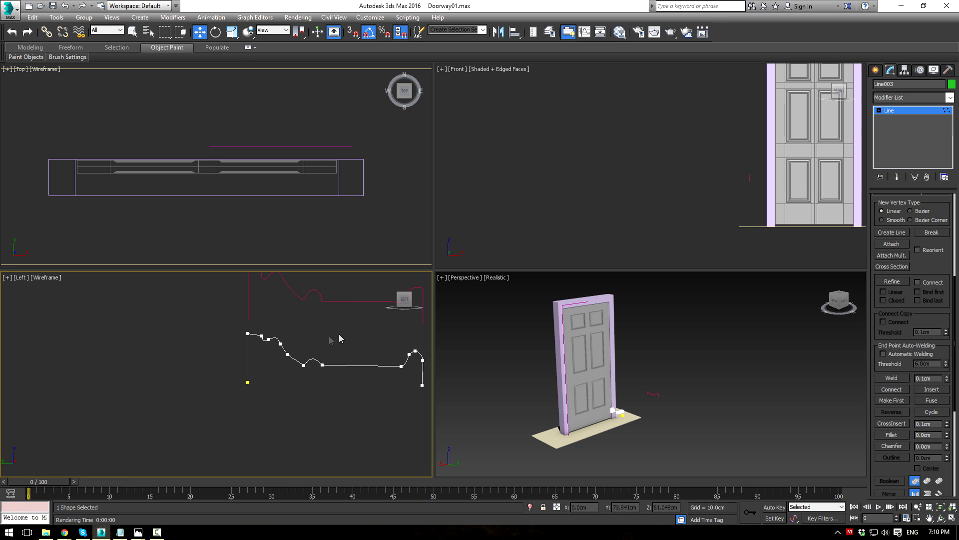
middle_click_drag(317, 307, 281, 344)
Step: Delete the old red profile spline
left_click(924, 111)
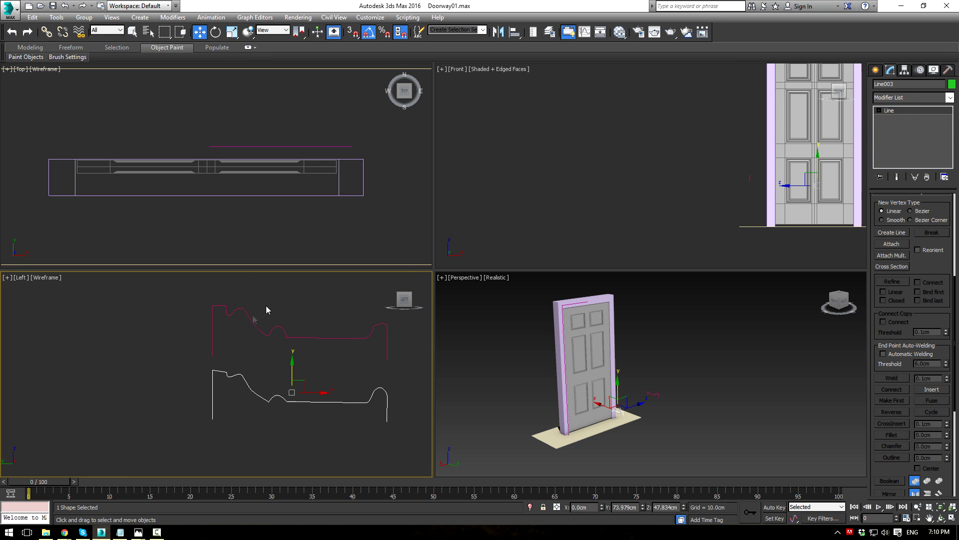
left_click_drag(334, 360, 333, 356)
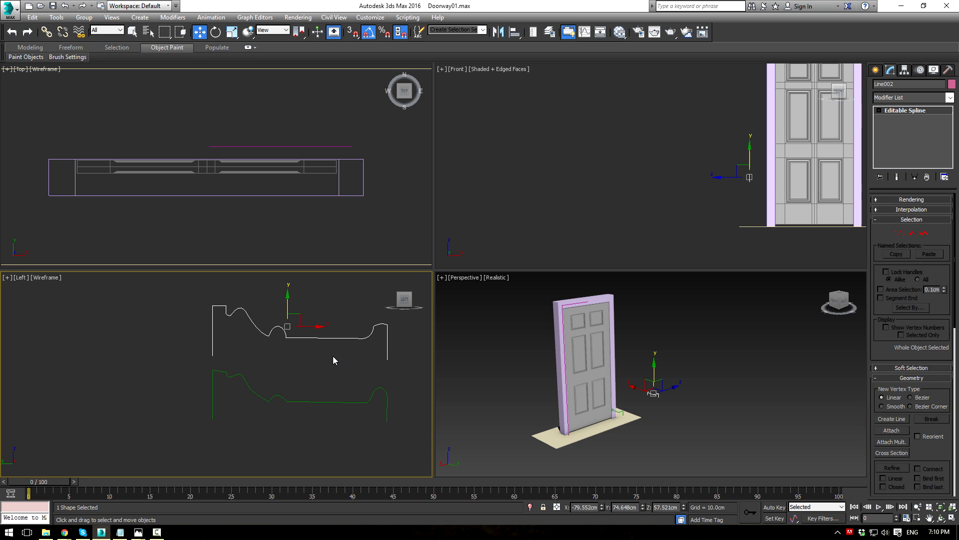
key("Delete")
Step: Delete an unwanted curve vertex and make its neighbour a Bezier Corner to bend the curve
left_click_drag(315, 407, 314, 409)
scroll(277, 410, "up", 4)
key("1")
left_click(235, 370)
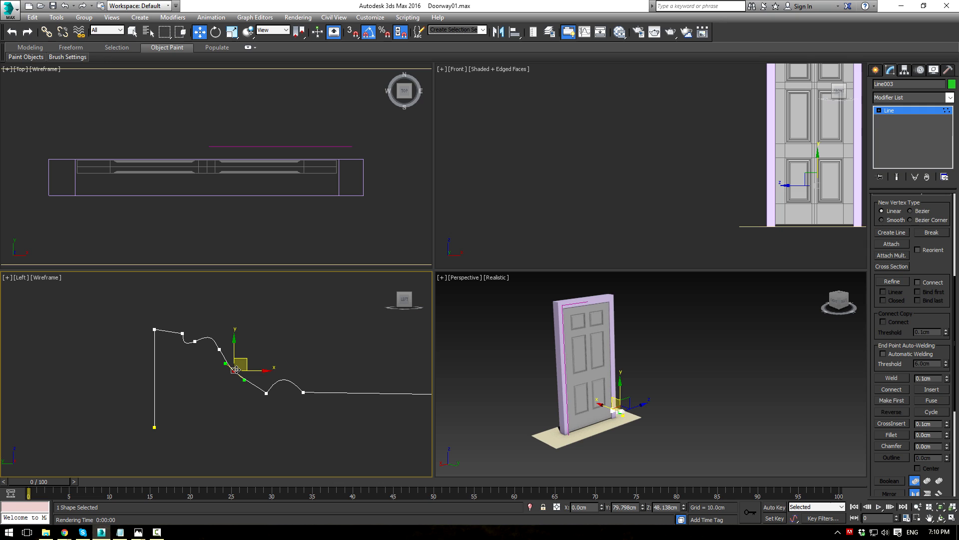
key("Delete")
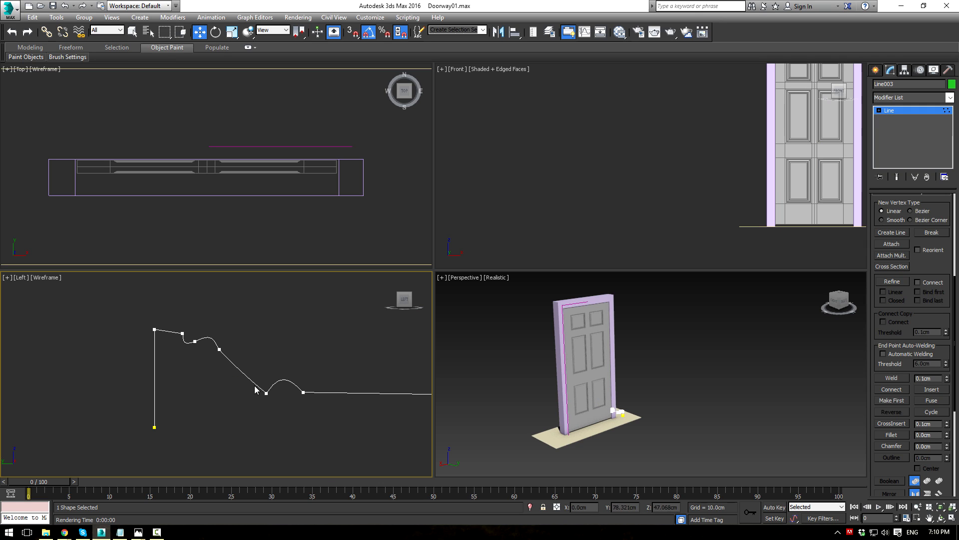
right_click(266, 391)
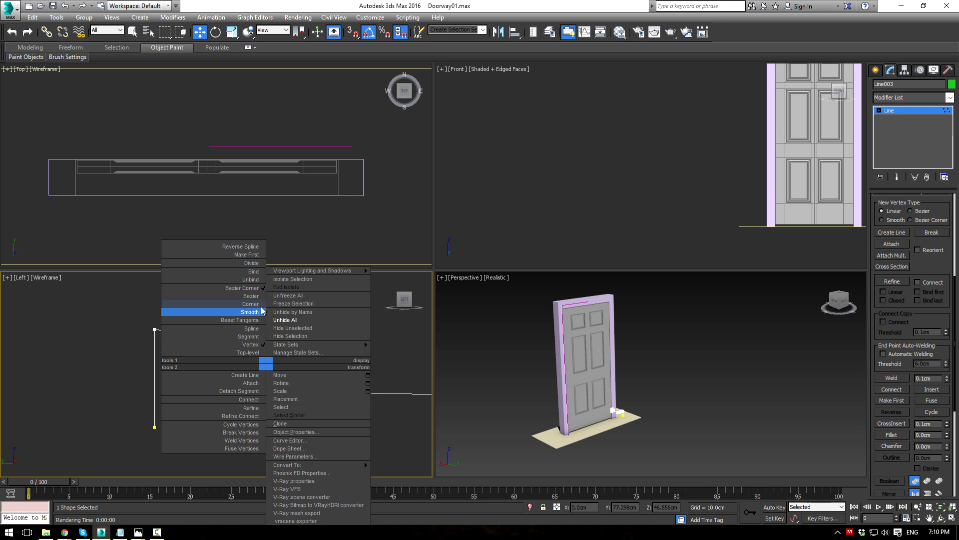
left_click(255, 288)
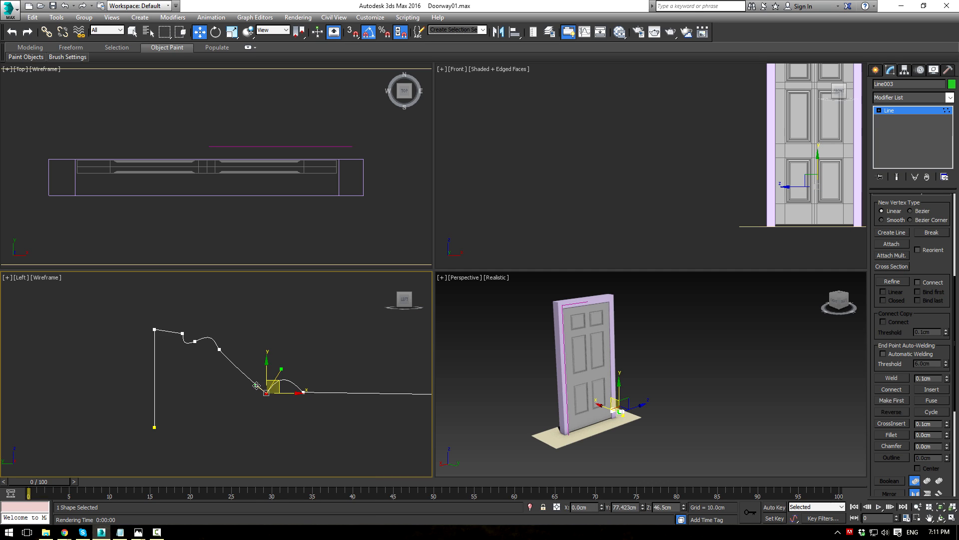
left_click_drag(256, 385, 228, 361)
left_click(220, 350)
left_click(285, 345)
scroll(328, 345, "down", 4)
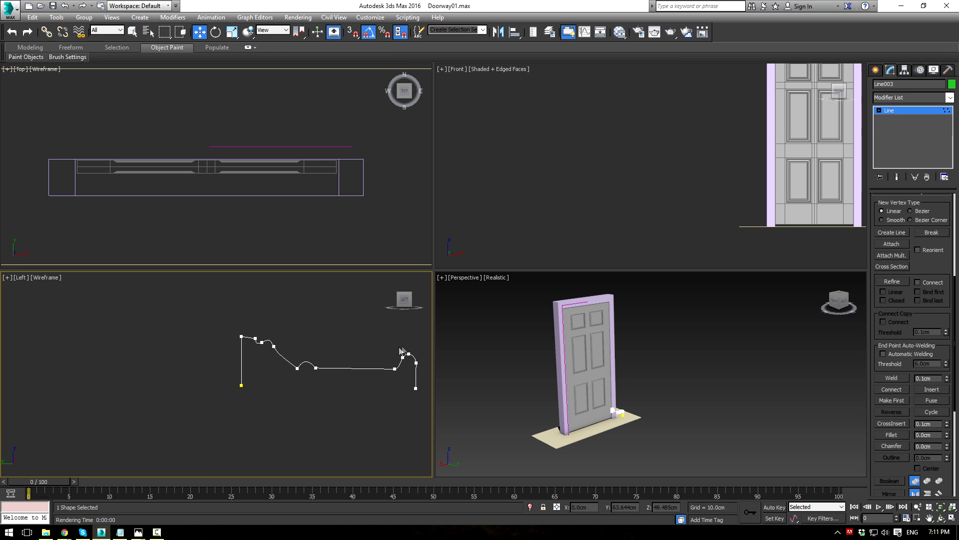
left_click(903, 111)
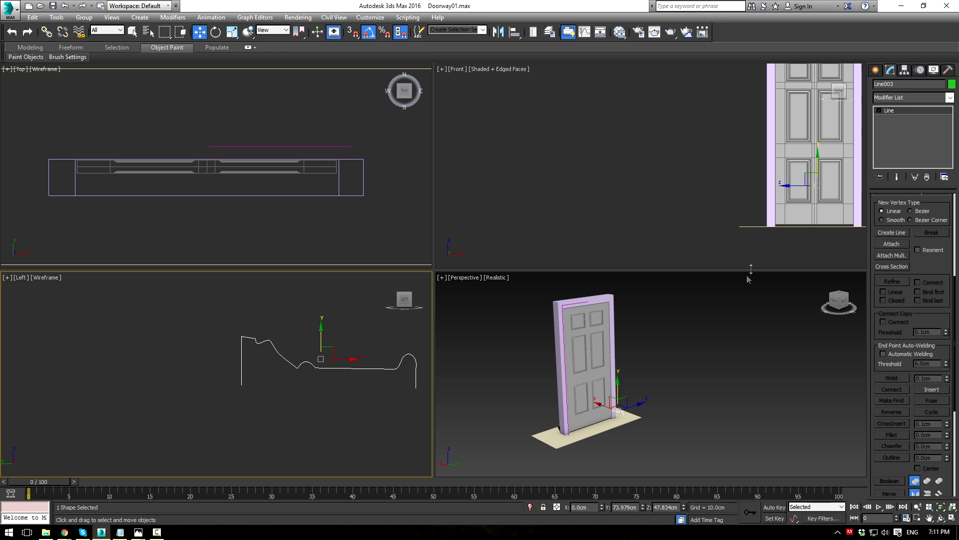
left_click(695, 322)
scroll(608, 328, "up", 3)
Step: Add a Sweep modifier to Line001 using Line003 as the custom section
left_click(540, 297)
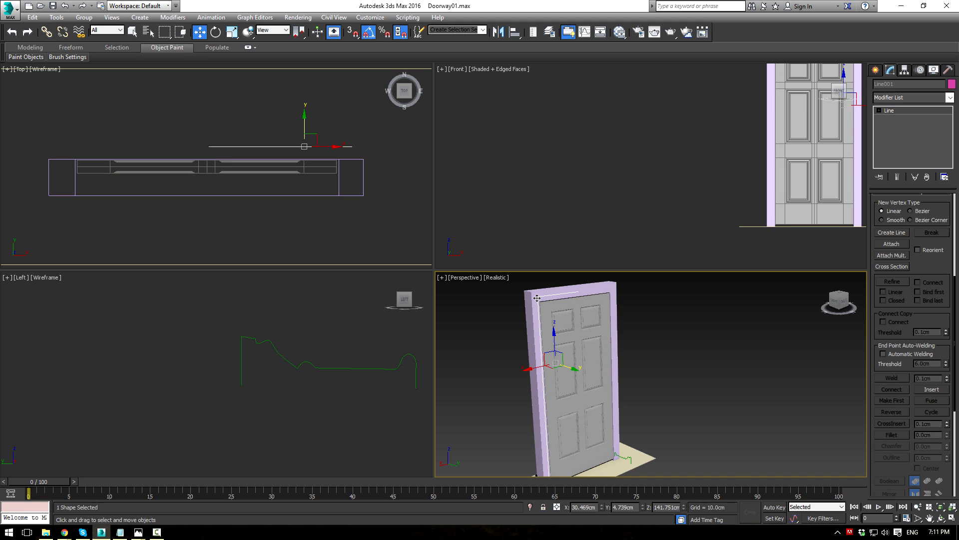
left_click(950, 98)
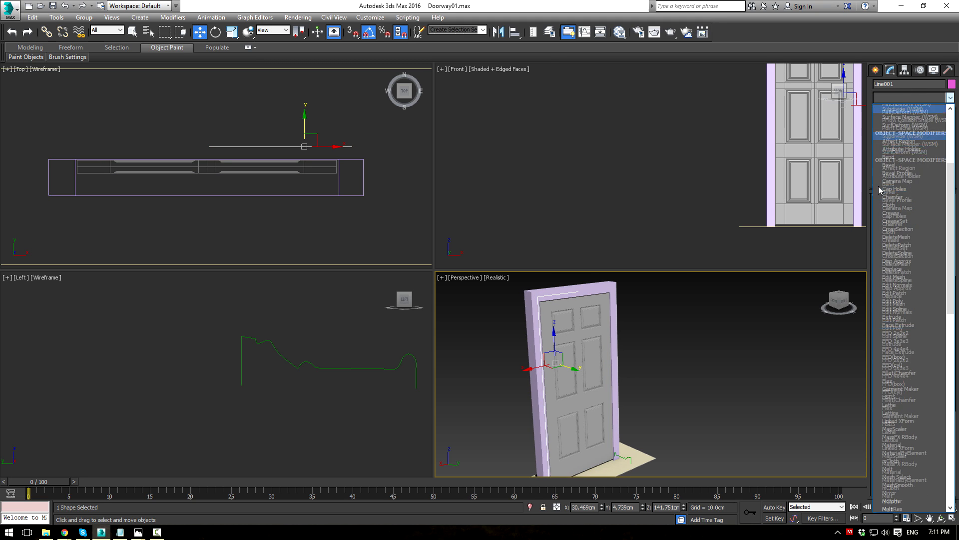
left_click(896, 327)
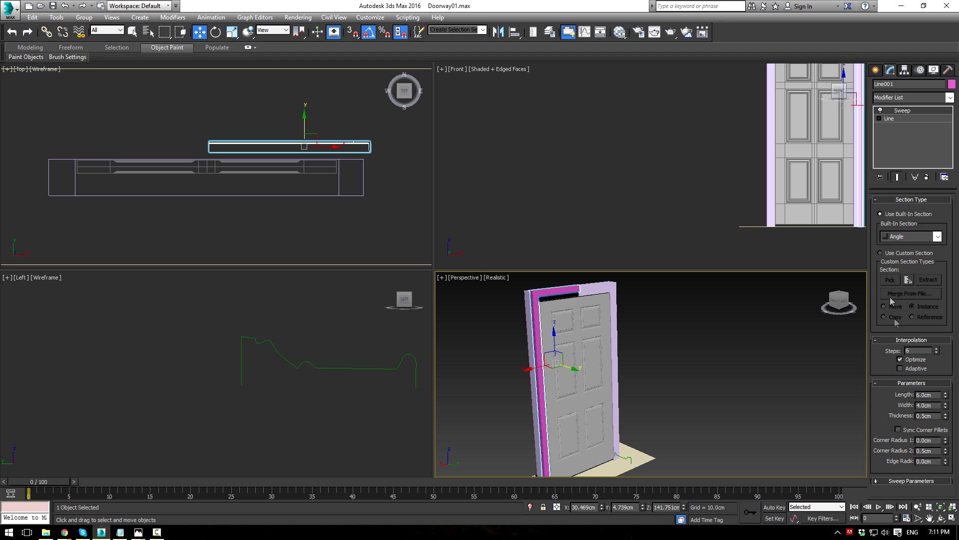
left_click(887, 254)
left_click(890, 280)
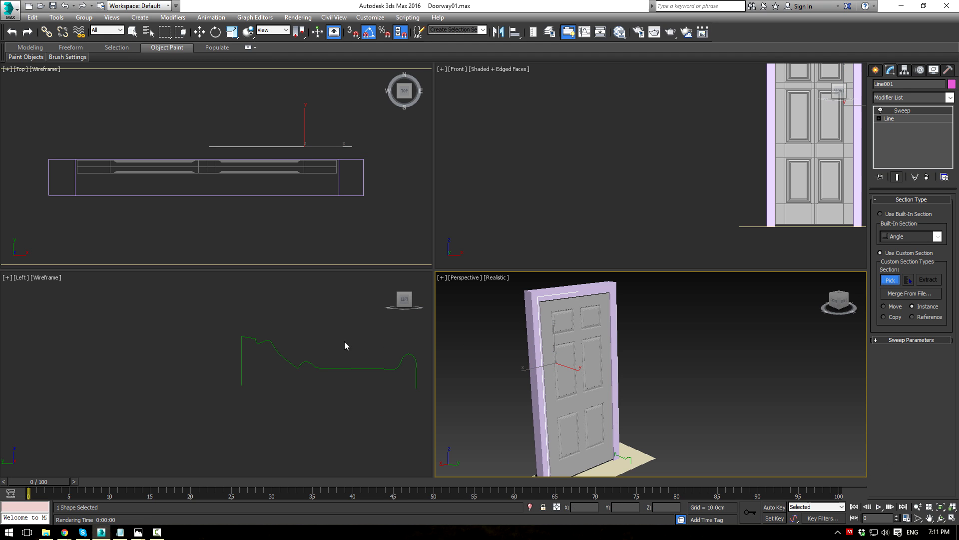
left_click(342, 370)
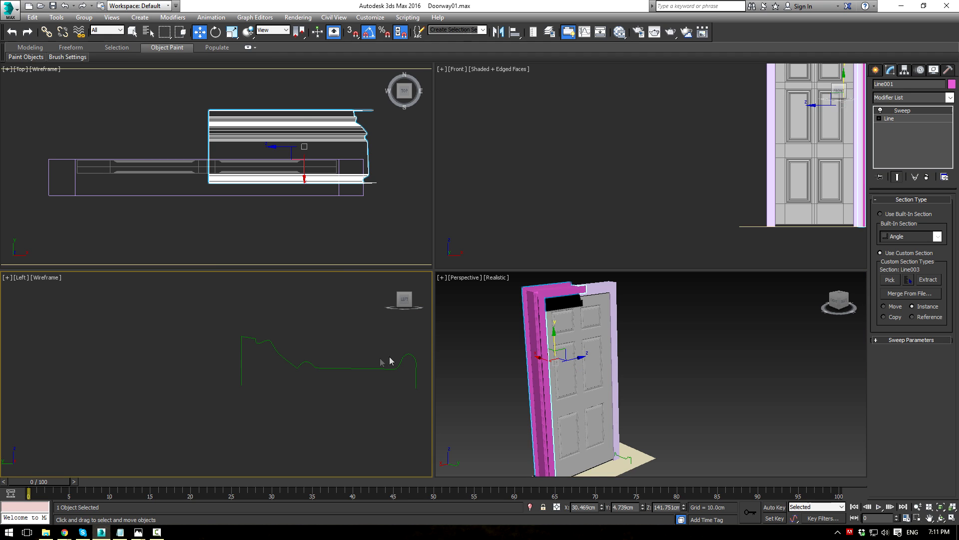
Step: Toggle Mirror XZ/XY to flip the moulding and reset the sweep Angle to 0
key("alt+w")
middle_click_drag(497, 299, 519, 316, "alt")
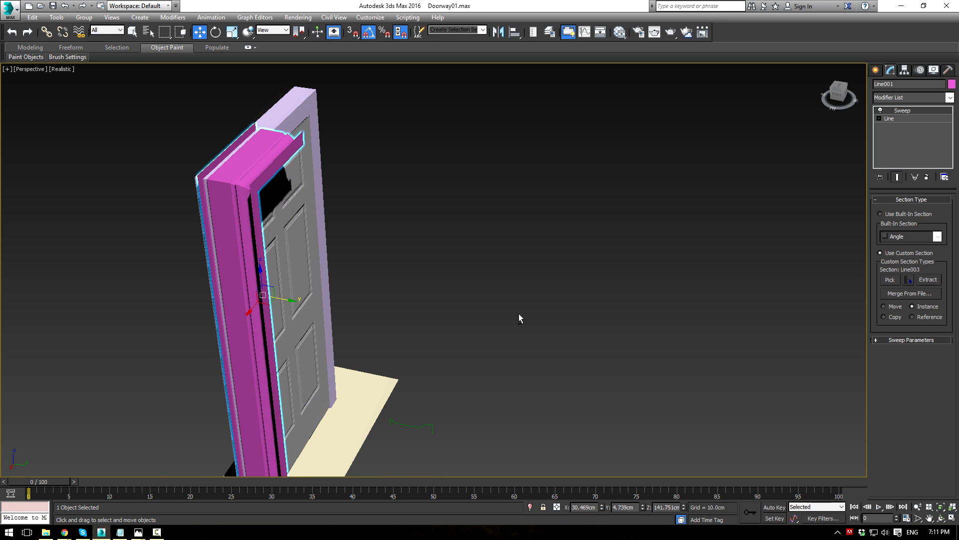
left_click(903, 340)
left_click(880, 328)
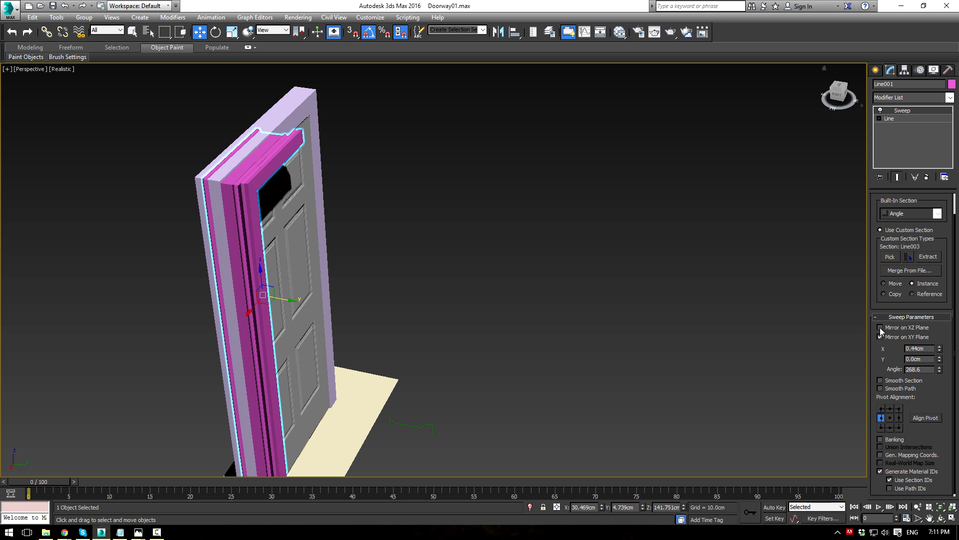
left_click(880, 337)
left_click(880, 328)
left_click(880, 328)
right_click(940, 370)
middle_click_drag(670, 262, 726, 286, "alt")
left_click(880, 327)
left_click(880, 327)
left_click(881, 337)
Step: Reset the sweep's X Offset to 0 and inspect the casing around the door
middle_click_drag(669, 245, 623, 248, "alt")
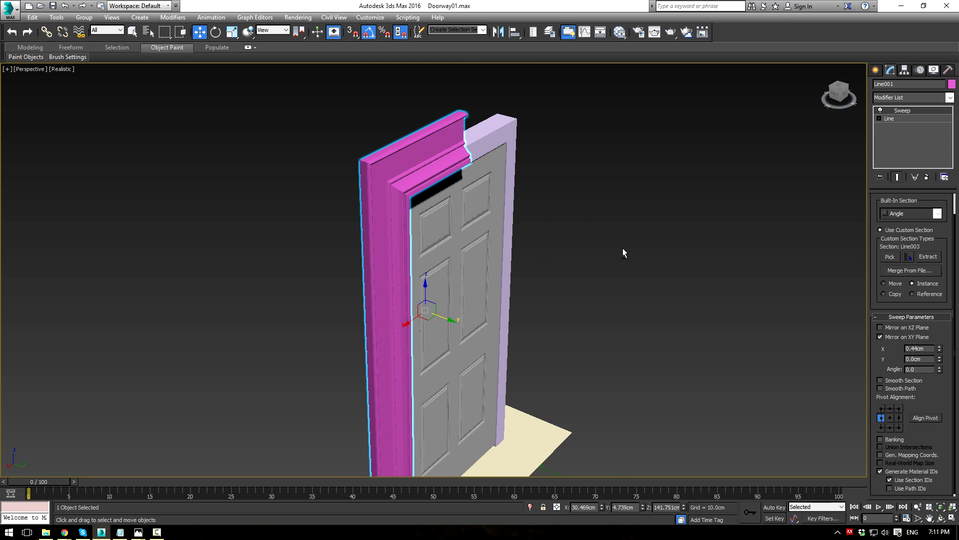
scroll(574, 225, "down", 3)
middle_click_drag(569, 222, 497, 221, "alt")
key("alt+w")
middle_click_drag(589, 310, 522, 267)
scroll(522, 267, "up", 2)
middle_click_drag(606, 368, 687, 363)
scroll(596, 407, "up", 3)
right_click(939, 351)
middle_click_drag(730, 388, 610, 405, "alt")
Step: Select the moulding profile and enter its vertex editing mode
middle_click_drag(248, 375, 219, 359)
left_click_drag(250, 306, 325, 389)
key("1")
middle_click_drag(673, 360, 655, 353, "alt")
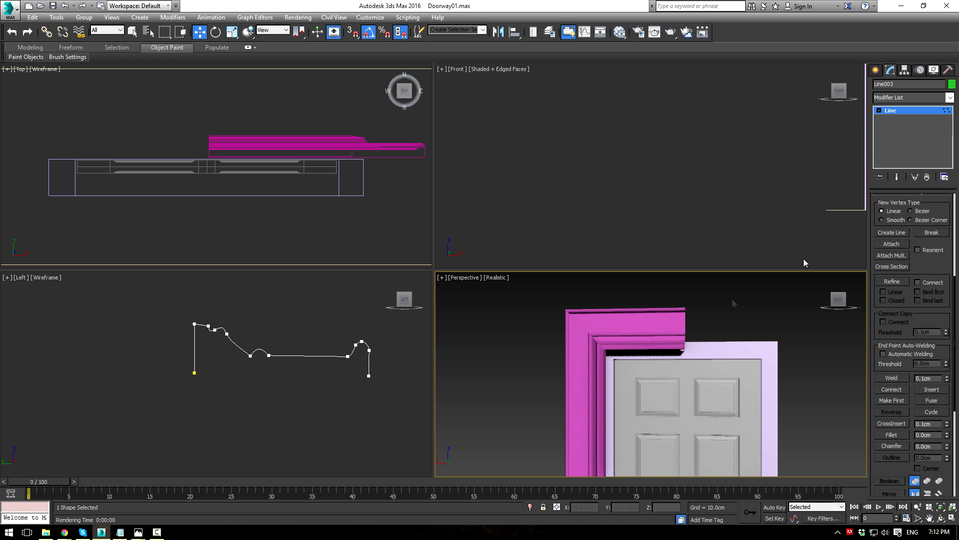
Step: Select the magenta moulding and edit its Line001 path's vertices with the sweep result visible
left_click(896, 112)
left_click(673, 320)
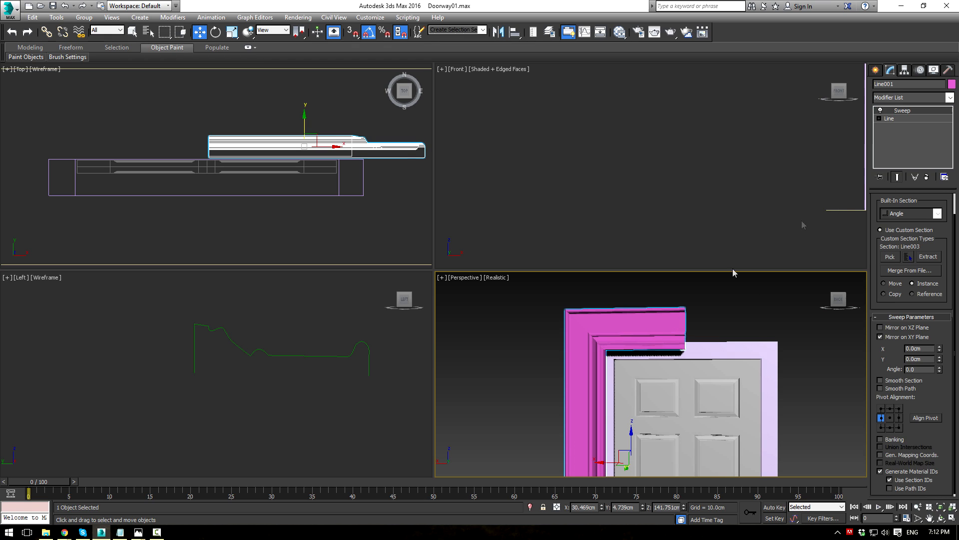
left_click(881, 119)
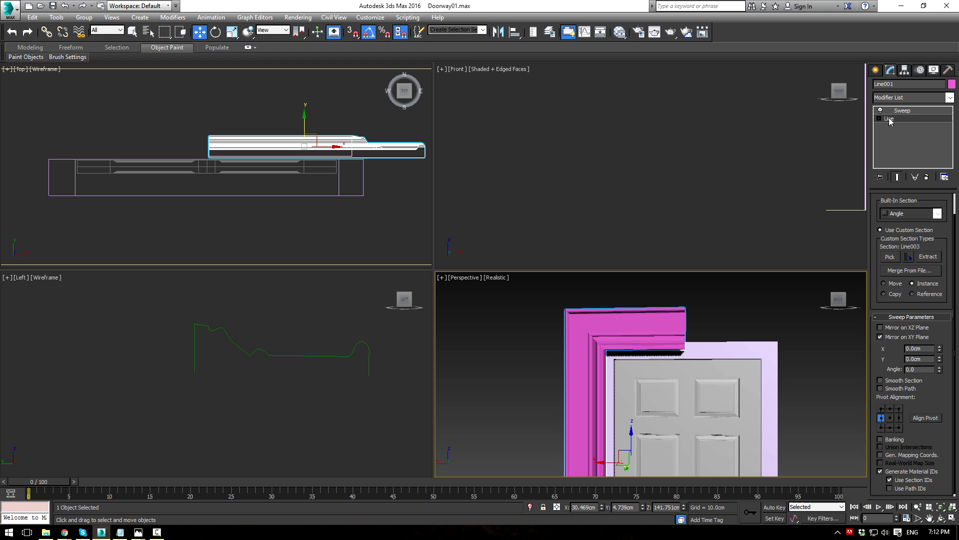
left_click(898, 177)
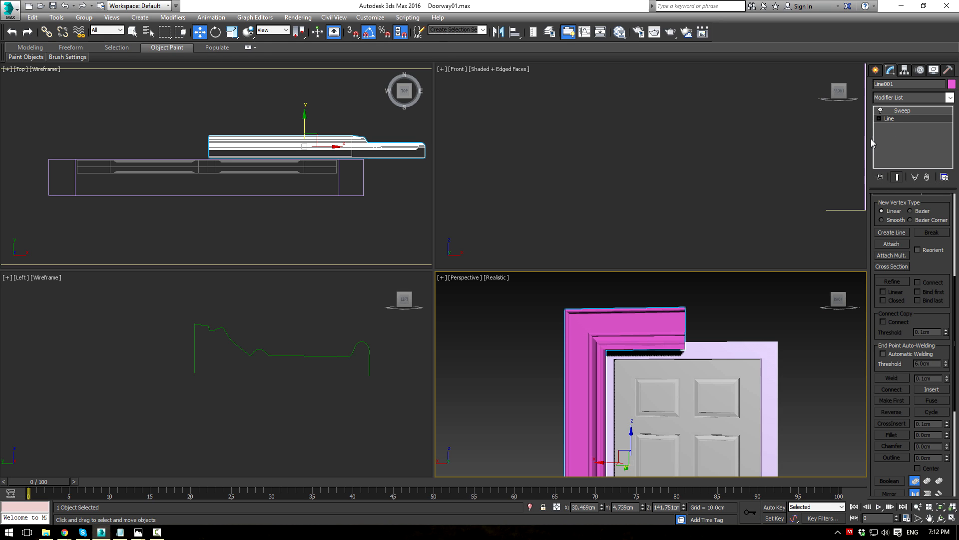
left_click(879, 119)
left_click(897, 126)
Step: Lower the casing path's top vertices down to the top of the door
middle_click_drag(727, 181, 544, 195)
scroll(540, 198, "down", 5)
scroll(599, 145, "up", 8)
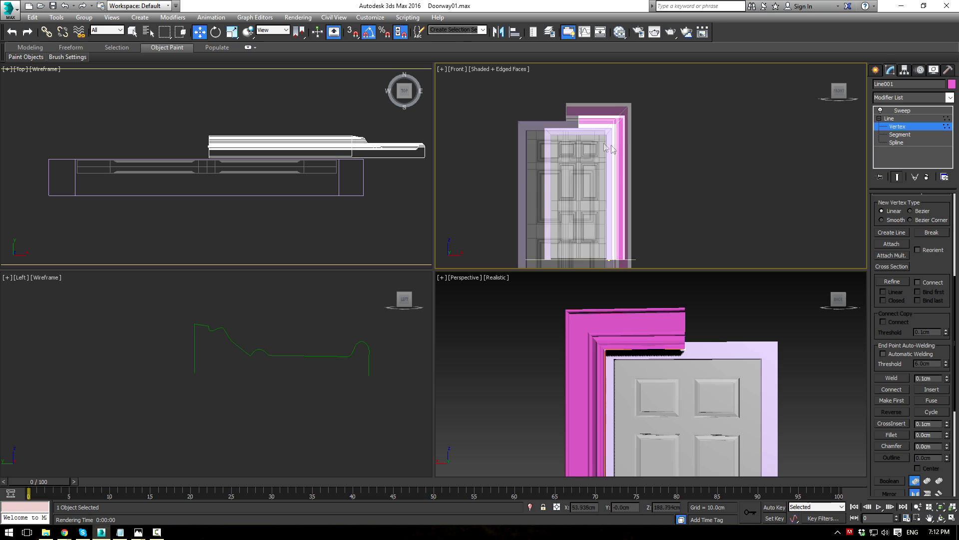
middle_click_drag(597, 141, 574, 192)
left_click_drag(739, 197, 739, 198)
left_click_drag(612, 129, 611, 141)
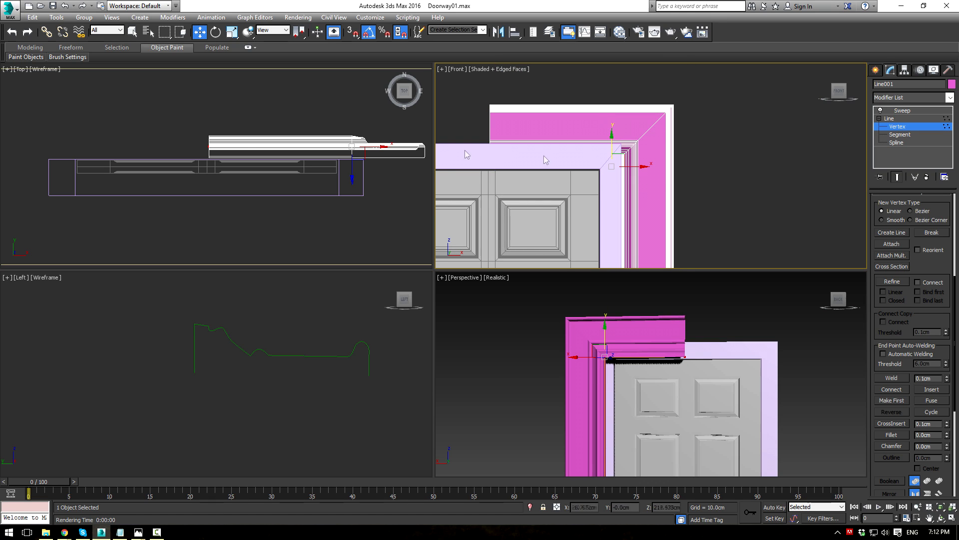
Step: Move all the moulding path vertices forward so the casing sits in front of the door
left_click(209, 146)
left_click_drag(438, 221, 437, 221)
left_click_drag(350, 124, 349, 185)
middle_click_drag(690, 357, 567, 349, "alt")
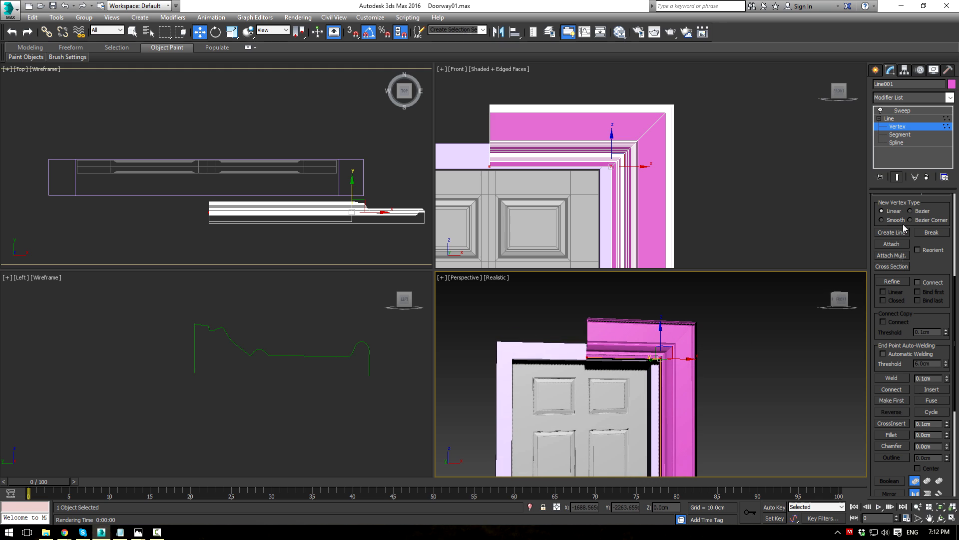
Step: Turn off the XY mirror on the moulding profile in the Sweep settings
left_click(902, 111)
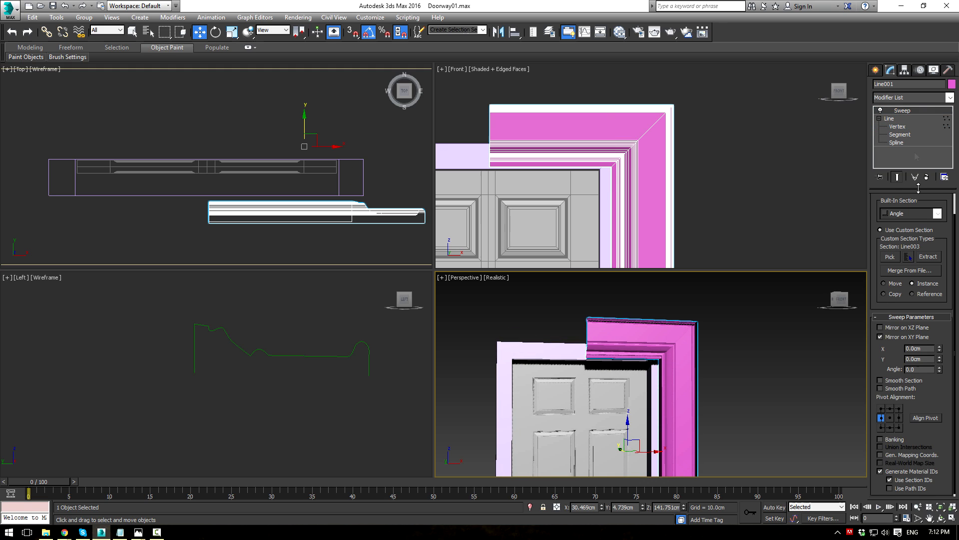
left_click(880, 336)
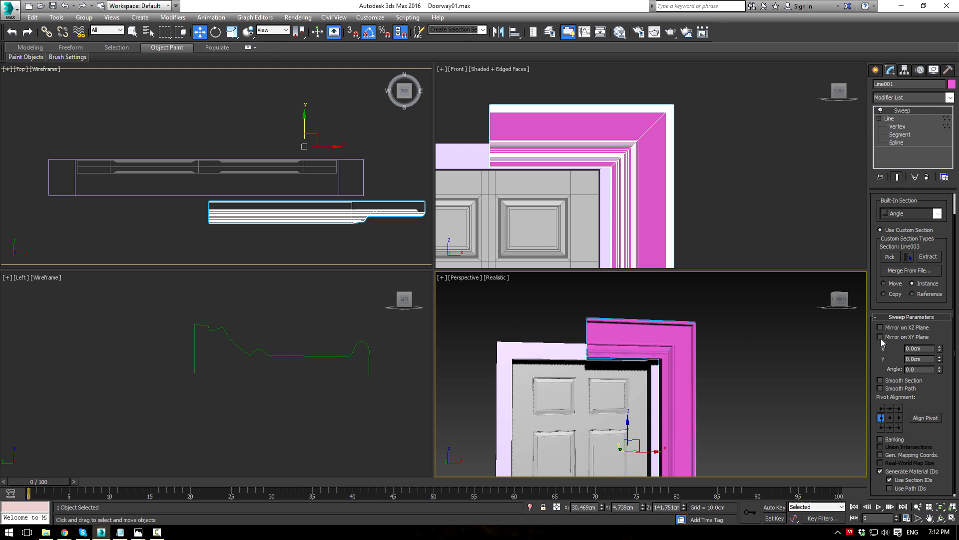
left_click(890, 120)
Step: Reselect the magenta moulding and raise its path's top vertices slightly
left_click_drag(448, 90, 763, 187)
left_click(595, 117)
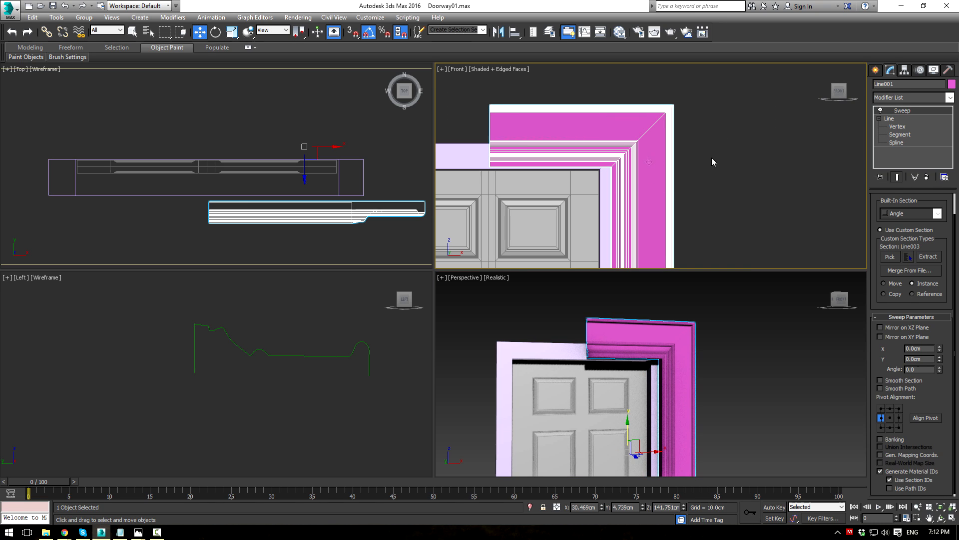
left_click(898, 127)
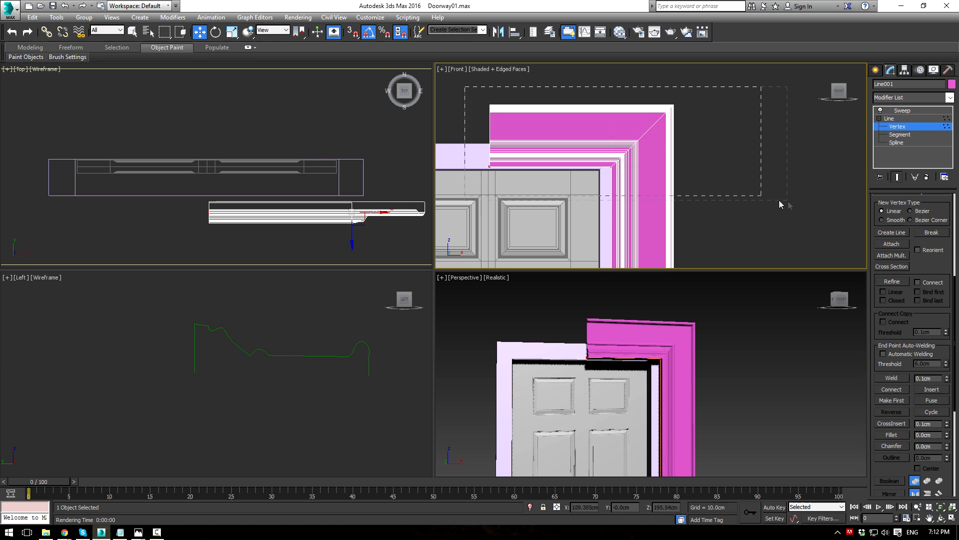
left_click_drag(779, 205, 780, 205)
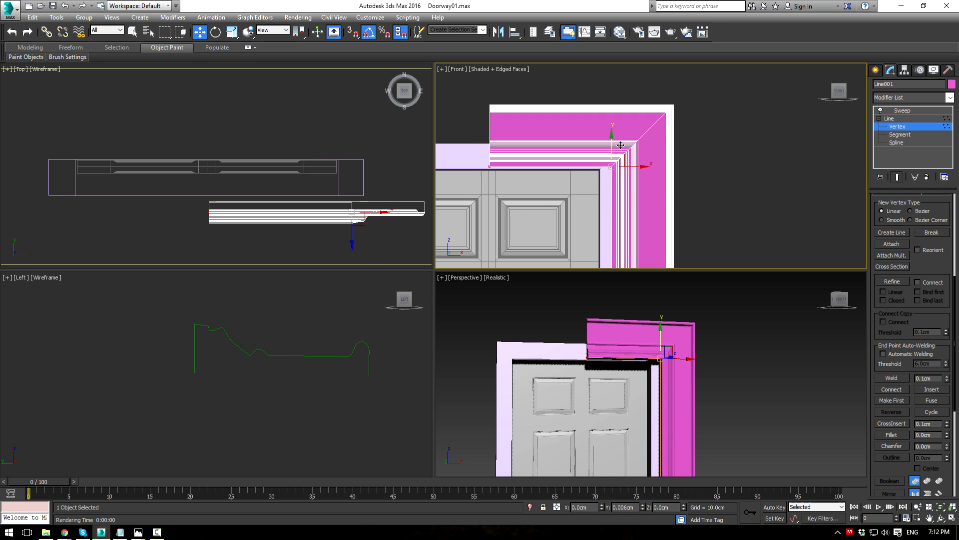
left_click_drag(621, 145, 622, 144)
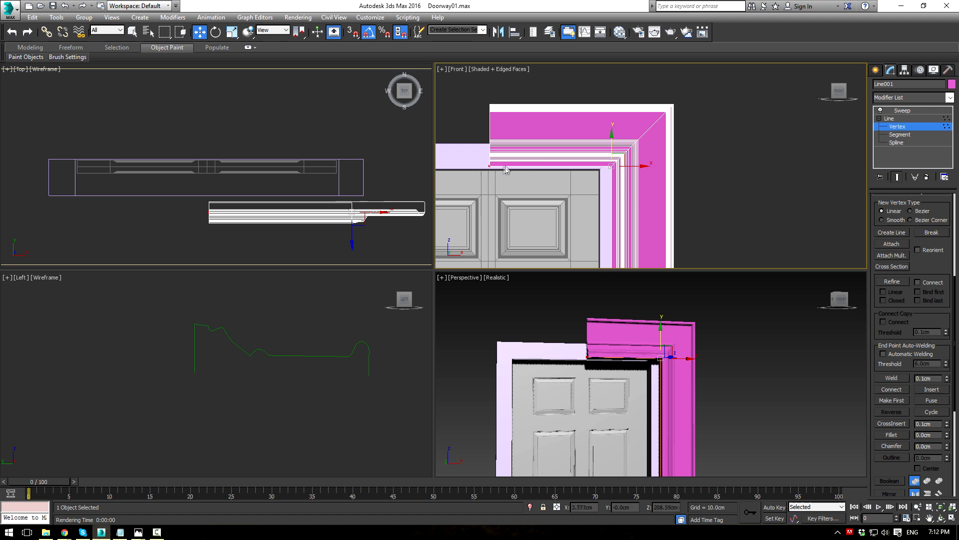
Step: In a maximized Front view, shift the path's bottom vertices left against the door
scroll(615, 124, "down", 5)
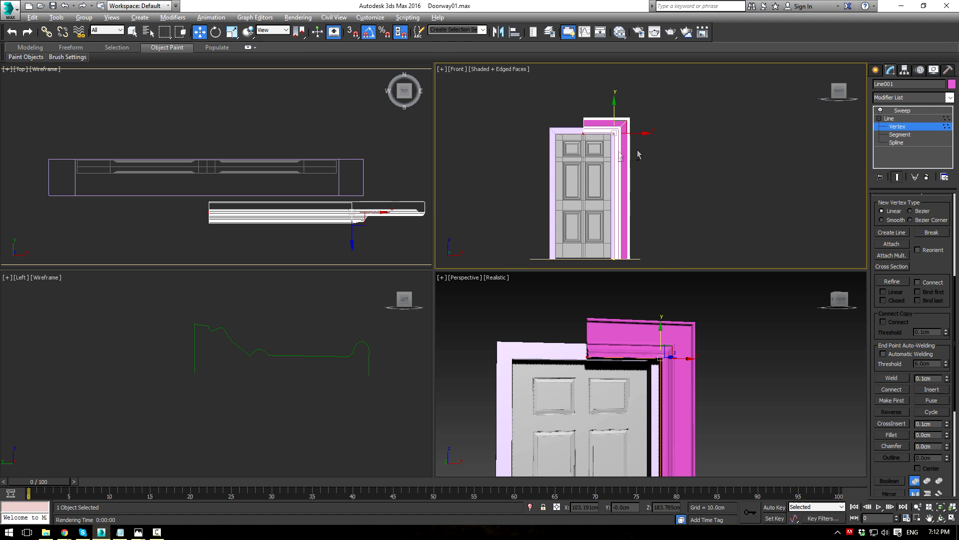
key("alt+w")
middle_click_drag(518, 211, 552, 146)
left_click_drag(378, 442, 379, 442)
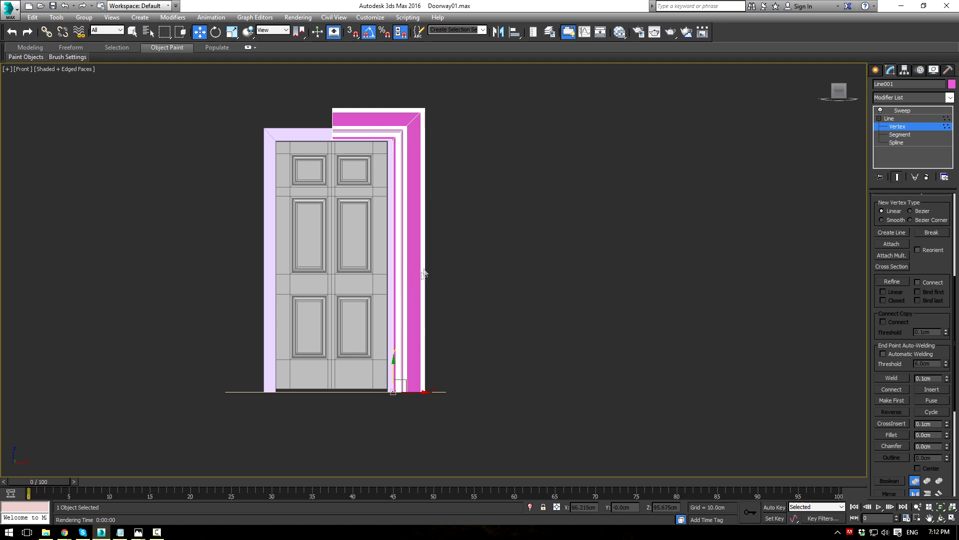
scroll(400, 425, "up", 5)
left_click_drag(338, 341, 319, 348)
Step: Nudge the bottom vertex to Z 0 so the casing's right leg ends at the floor
scroll(334, 254, "down", 4)
middle_click_drag(364, 210, 378, 47)
scroll(379, 47, "up", 3)
scroll(343, 135, "up", 9)
scroll(273, 273, "down", 7)
middle_click_drag(326, 371, 332, 144)
scroll(332, 335, "up", 2)
middle_click_drag(332, 337, 363, 77)
middle_click_drag(362, 149, 361, 71)
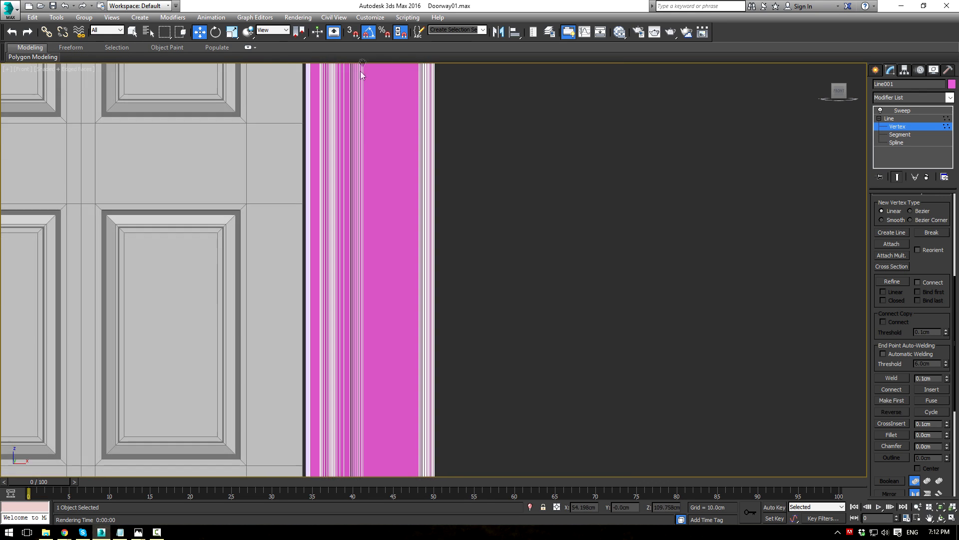
scroll(362, 75, "down", 5)
scroll(441, 289, "up", 6)
left_click_drag(437, 290, 438, 289)
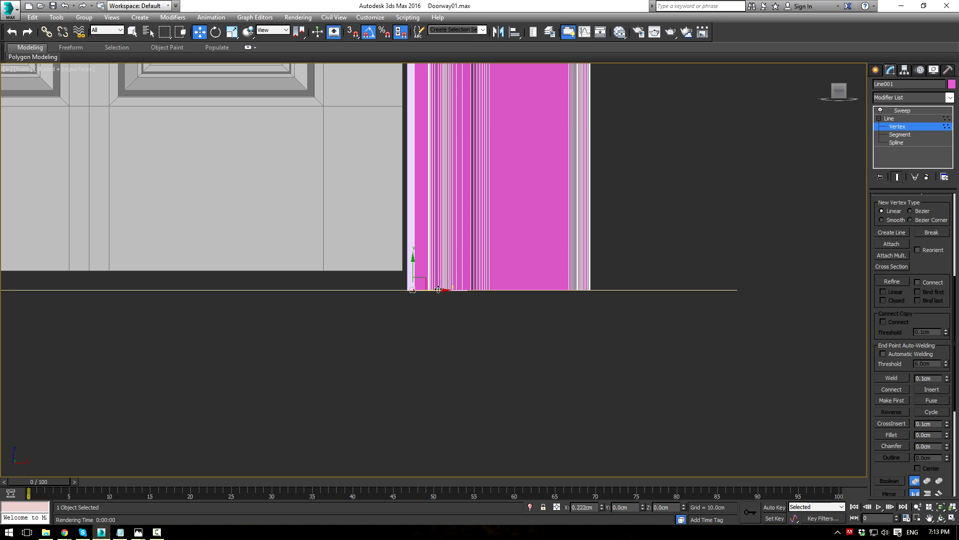
Step: Back in the four-view layout, select the right-end vertices of the Line003 profile
left_click(889, 120)
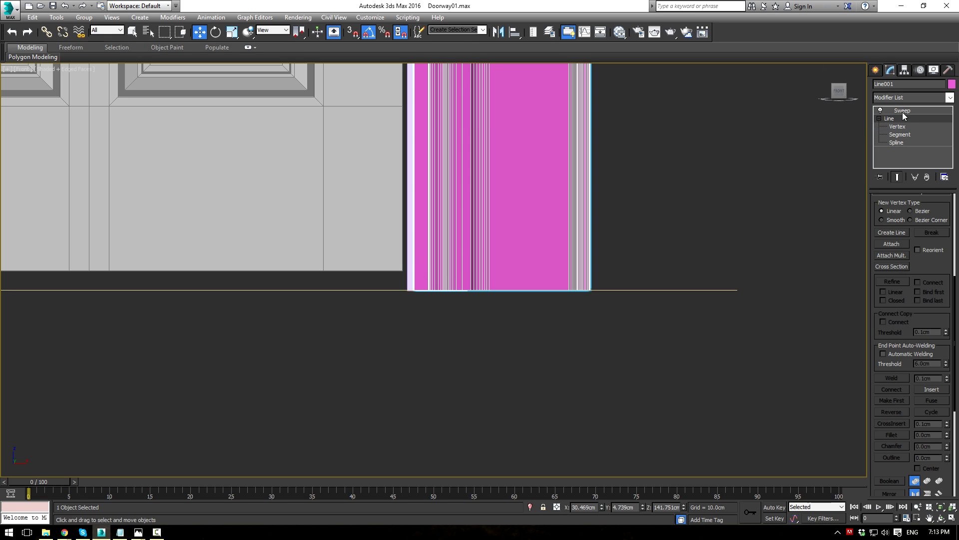
key("alt+w")
middle_click_drag(634, 365, 550, 280)
middle_click_drag(550, 280, 537, 364, "alt")
left_click_drag(261, 299, 298, 397)
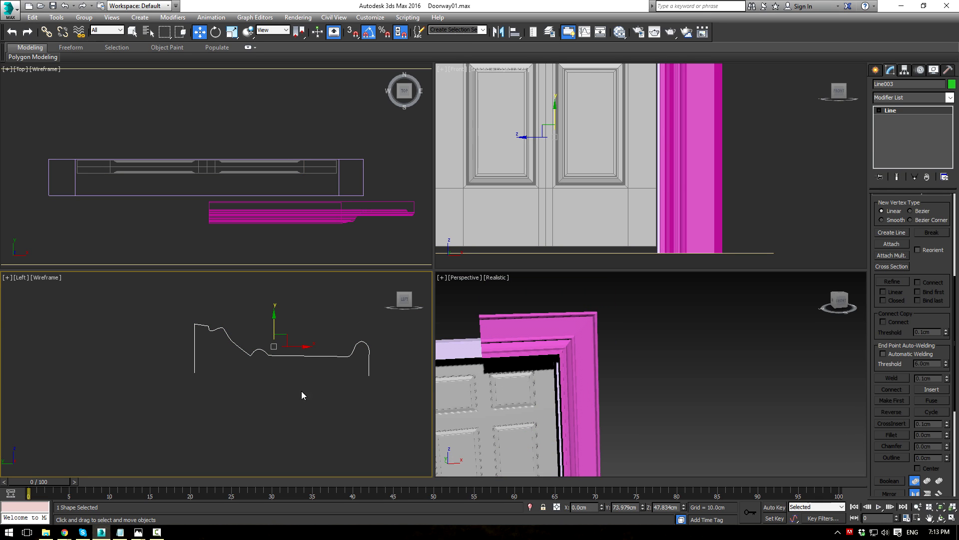
left_click_drag(314, 329, 367, 355)
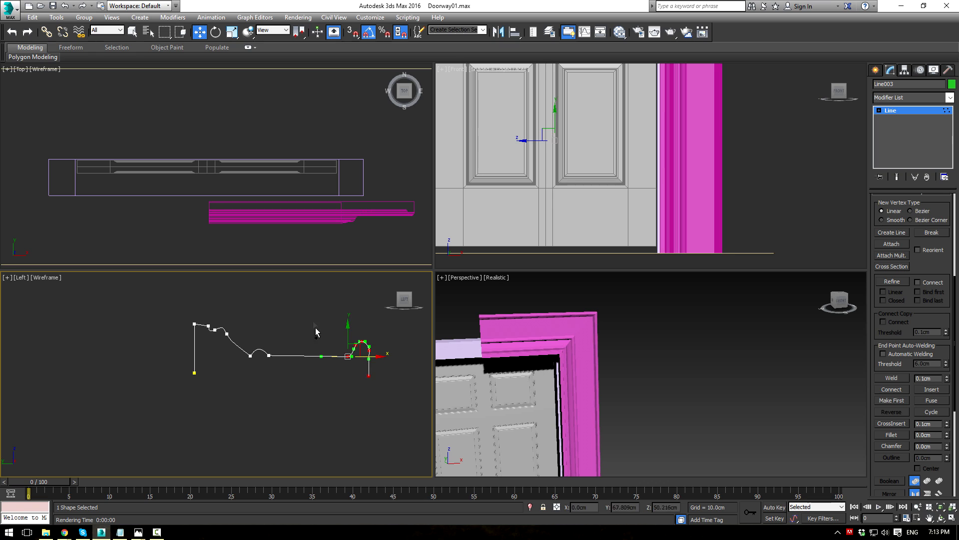
Step: Pull the profile's bottom end points left to narrow the trim
left_click(369, 376)
left_click_drag(391, 379, 324, 366)
scroll(310, 364, "up", 3)
scroll(207, 332, "up", 2)
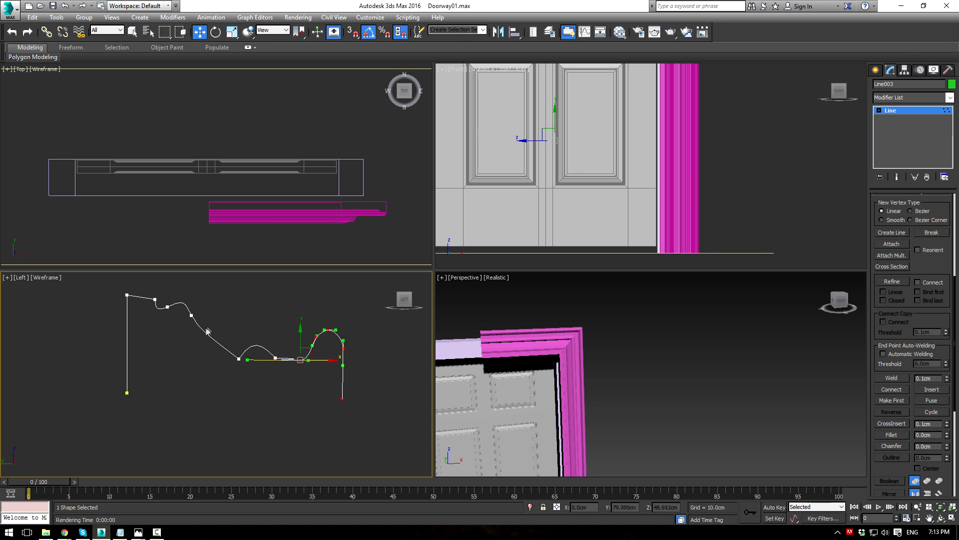
left_click_drag(274, 388, 235, 349)
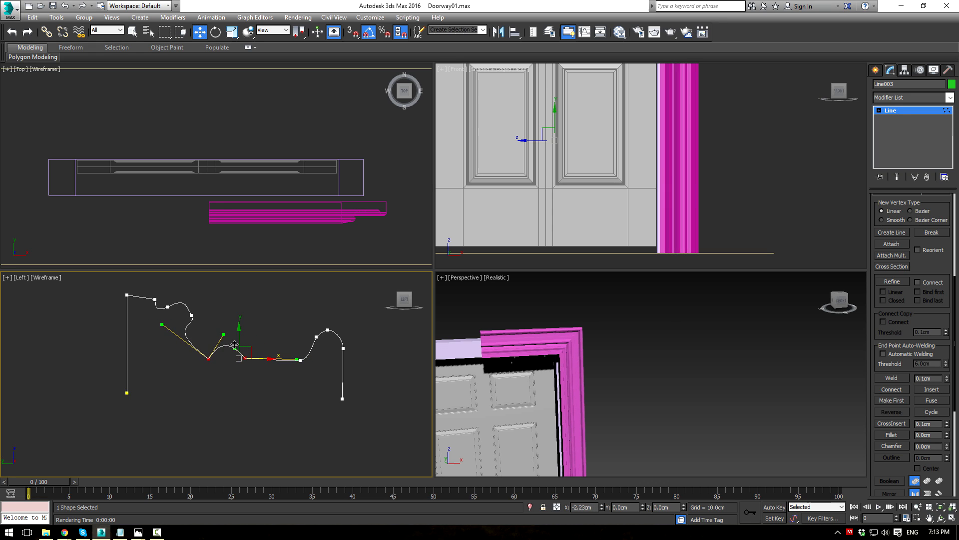
Step: Bend the curve at an upper profile point and straighten the segment beside it
left_click(191, 316)
left_click_drag(195, 326, 198, 337)
left_click_drag(222, 382, 222, 382)
left_click_drag(163, 323, 220, 329)
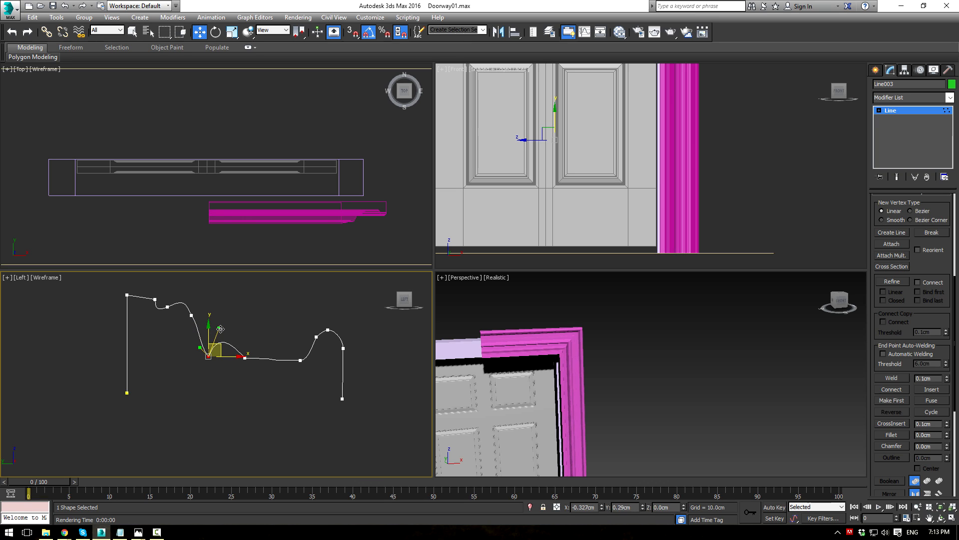
Step: Check the door in Perspective, then lower the selected profile points slightly
middle_click_drag(545, 392, 613, 334, "alt")
middle_click_drag(613, 334, 532, 344, "alt")
middle_click_drag(281, 328, 283, 353)
scroll(283, 353, "down", 3)
left_click_drag(380, 385, 379, 385)
left_click_drag(219, 326, 222, 332)
Step: Lower the profile's right arc and move one point down and right into a smoother wave
left_click_drag(323, 398, 312, 381)
scroll(312, 381, "up", 2)
left_click_drag(232, 342, 304, 381)
left_click_drag(253, 344, 253, 354)
left_click(316, 343)
left_click(266, 370)
scroll(266, 370, "up", 3)
mouse_move(272, 369)
left_mouse_down()
mouse_move(279, 381)
mouse_move(259, 379)
left_mouse_up()
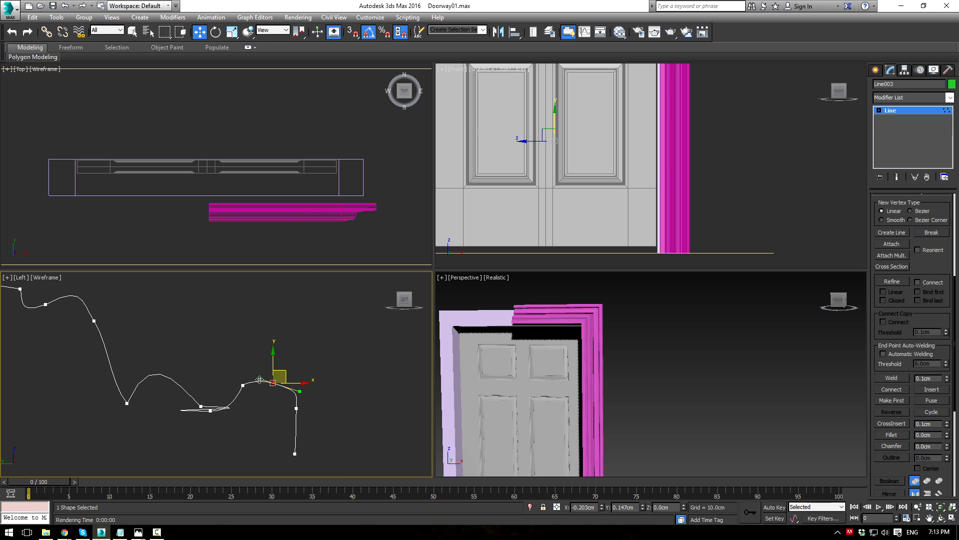
Step: Adjust the tangents near the profile's right end and reshape the curve around the dip
left_click(295, 408)
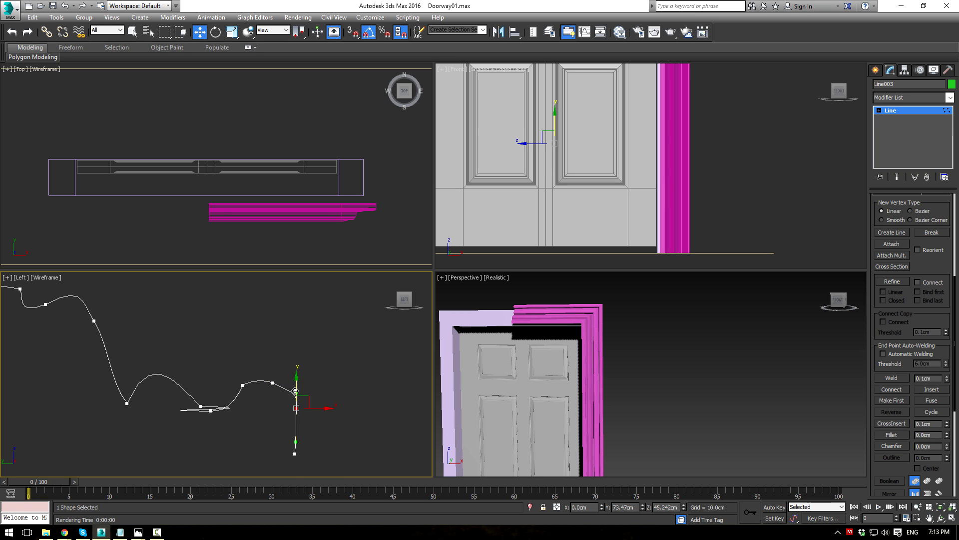
left_click_drag(293, 373, 305, 395)
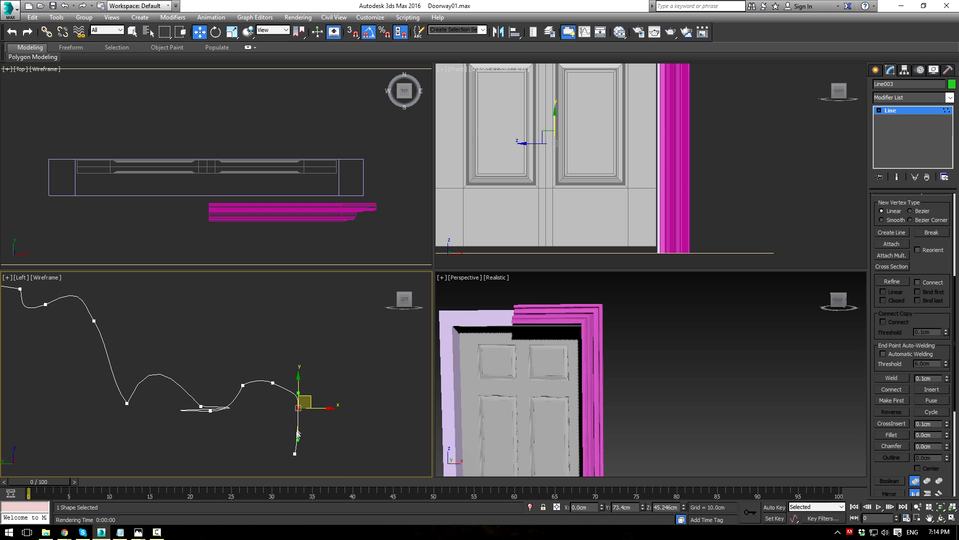
left_click_drag(298, 441, 306, 423)
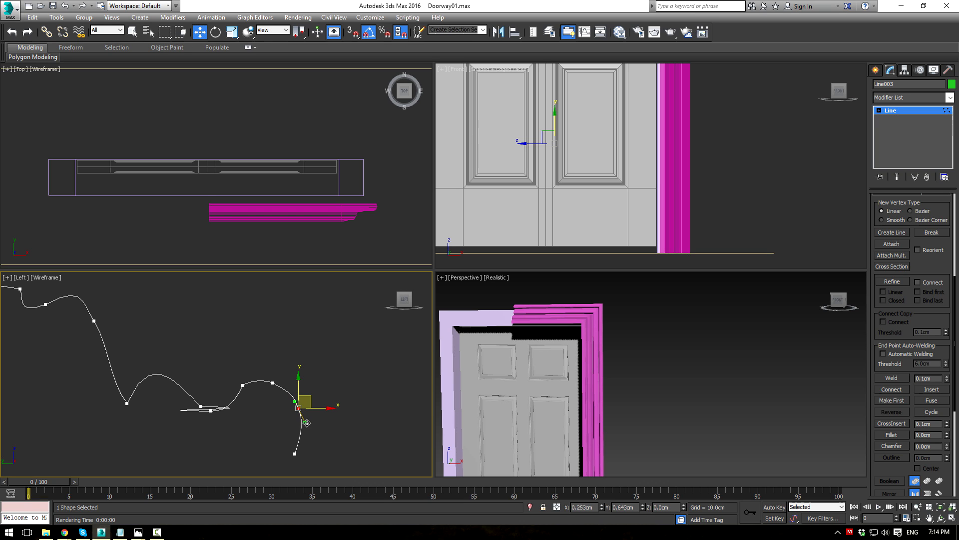
left_click(245, 385)
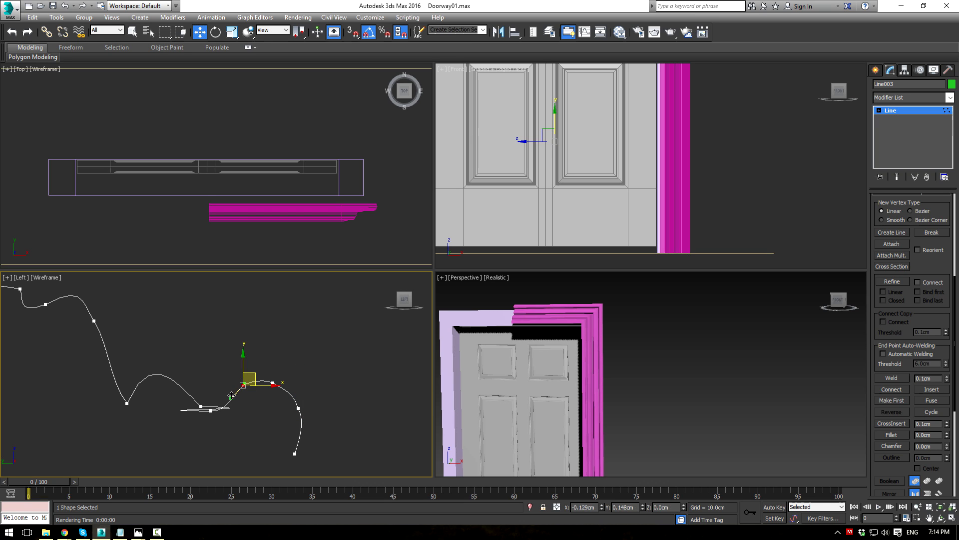
left_click(208, 411)
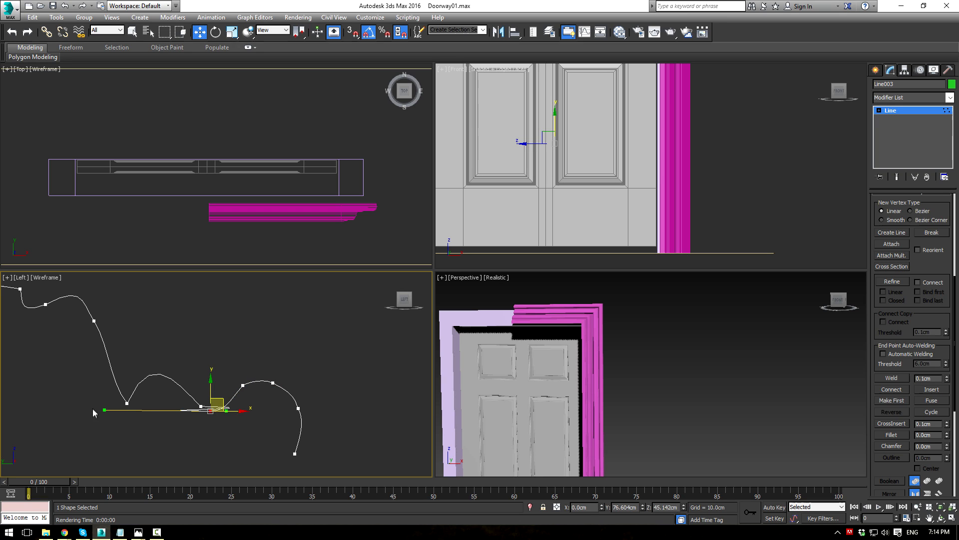
left_click_drag(103, 410, 228, 382)
scroll(213, 420, "up", 4)
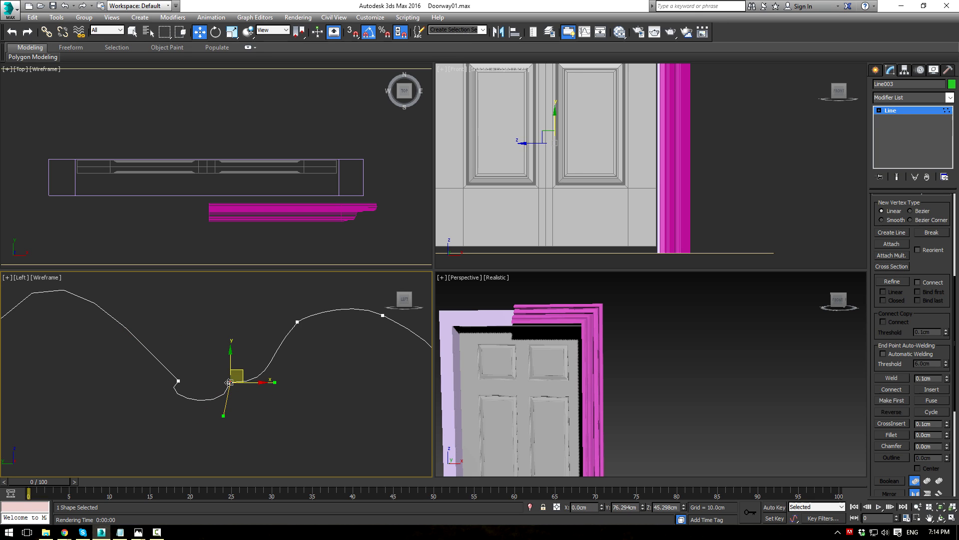
Step: Delete the selected point and make the remaining point a Bezier Corner with a reshaped tangent
key("Delete")
right_click(204, 397)
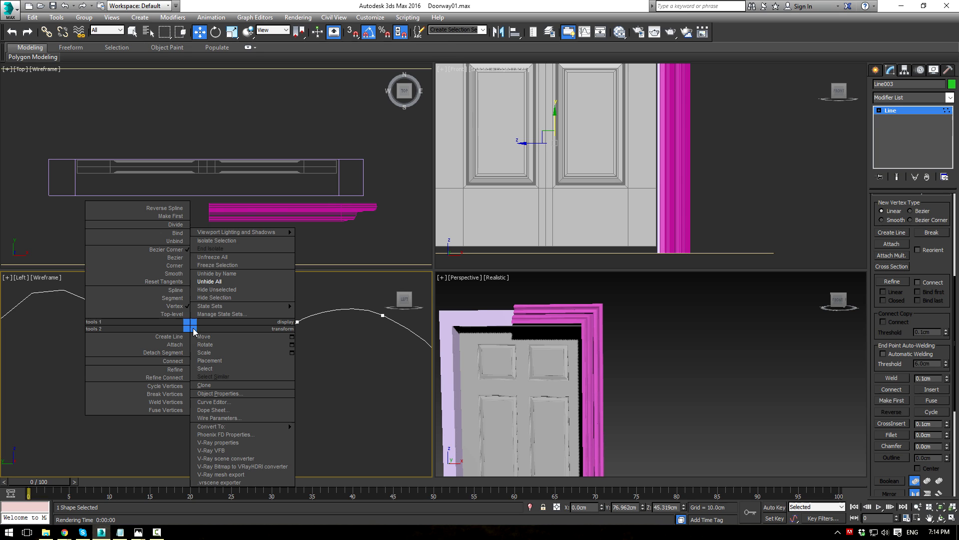
left_click(180, 264)
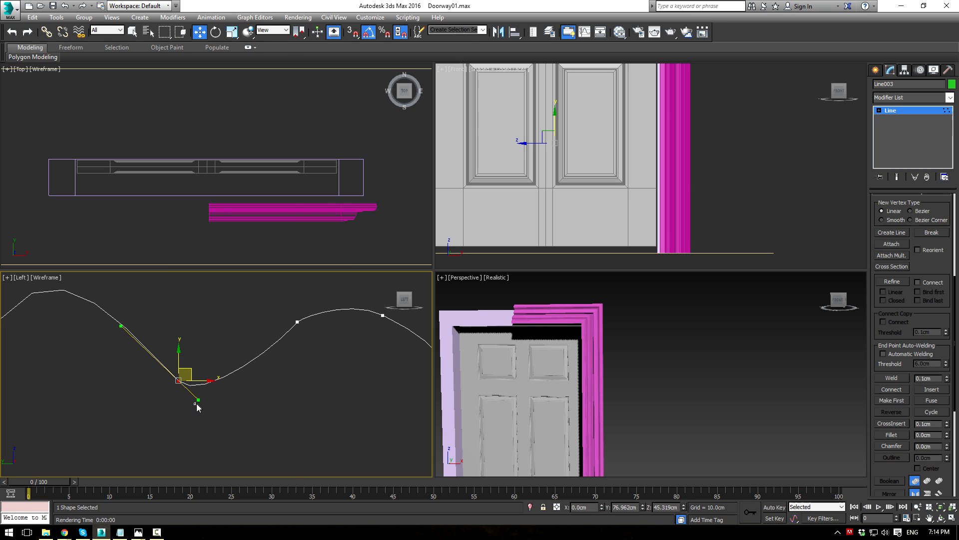
mouse_move(198, 399)
left_mouse_down()
mouse_move(186, 377)
mouse_move(193, 385)
left_mouse_up()
scroll(220, 385, "down", 4)
left_click(257, 329)
scroll(243, 344, "down", 2)
Step: Turn the curve's low point into a smooth Bezier vertex to round the dip
middle_click_drag(233, 352, 332, 373)
scroll(261, 396, "up", 2)
left_click(259, 389)
right_click(257, 363)
left_click(239, 298)
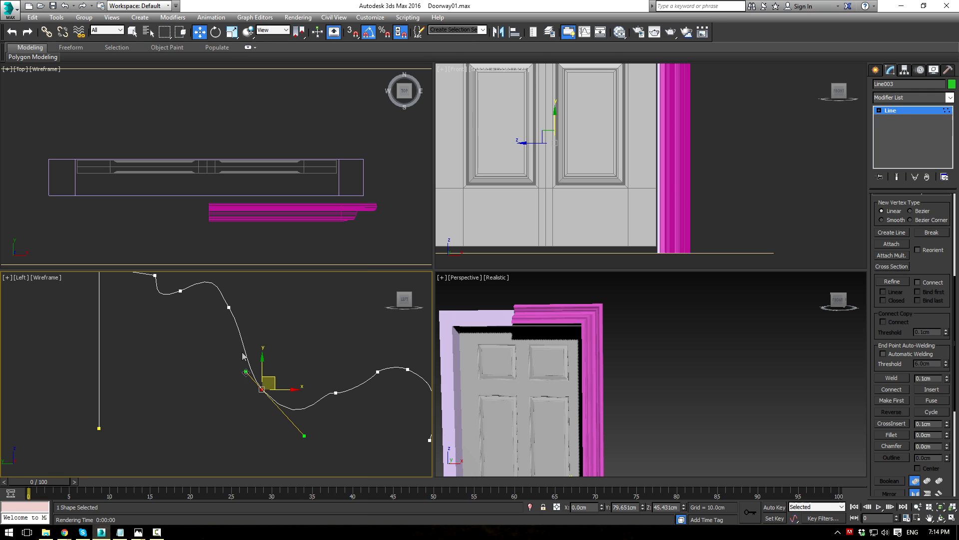
left_click(303, 430)
left_click_drag(225, 369, 281, 398)
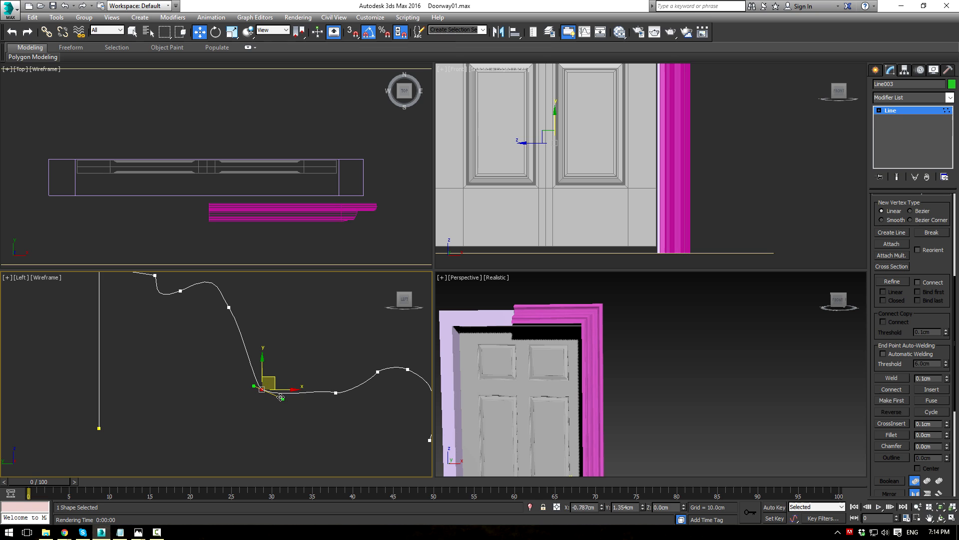
Step: Orbit the Perspective view to inspect the door and its top-right trim corner
scroll(519, 385, "up", 6)
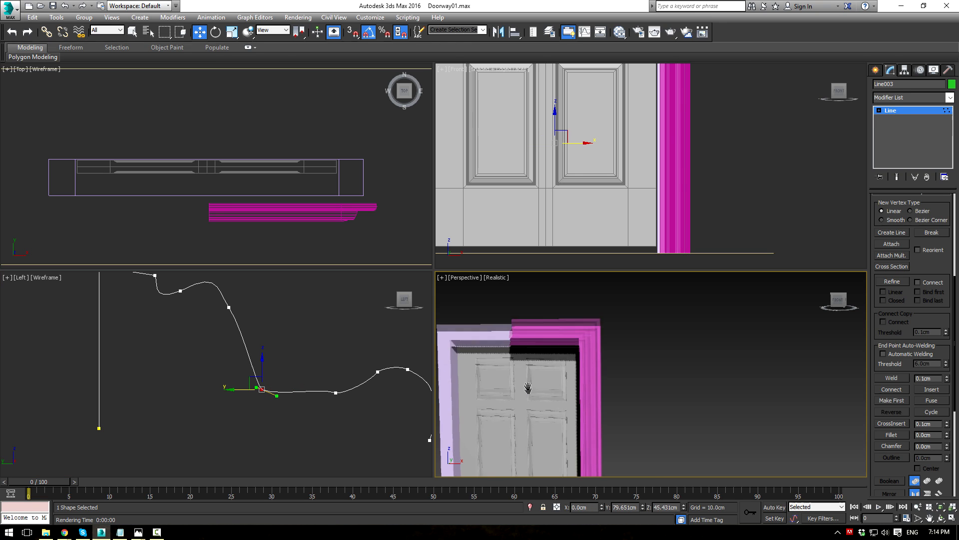
middle_click_drag(575, 358, 606, 336, "alt")
scroll(597, 342, "up", 2)
middle_click_drag(545, 347, 675, 379)
scroll(574, 376, "down", 3)
scroll(811, 360, "up", 2)
middle_click_drag(812, 363, 698, 375, "alt")
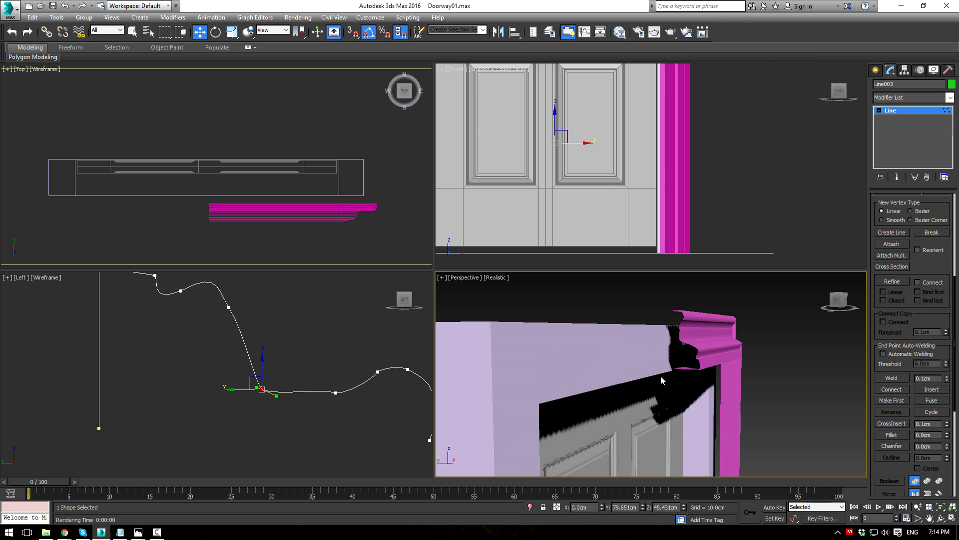
scroll(322, 365, "down", 4)
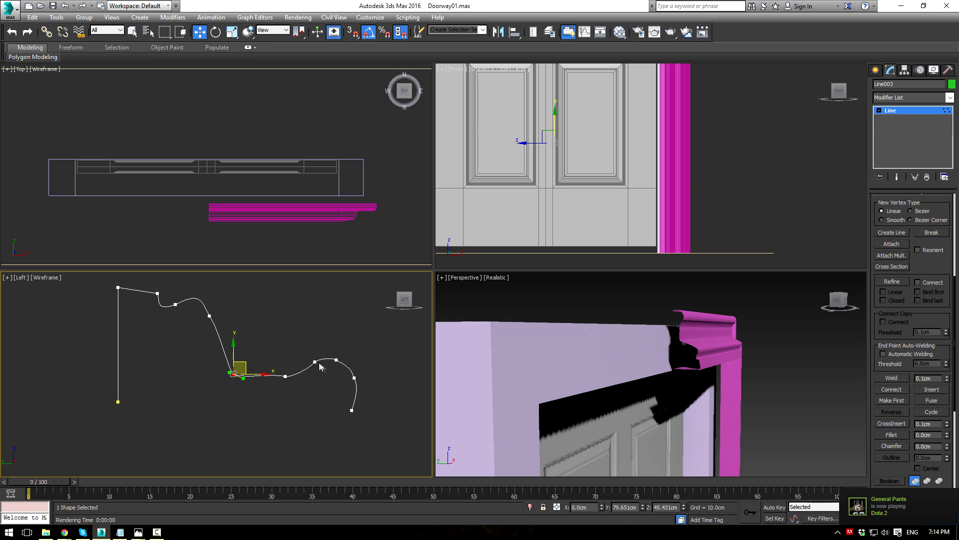
scroll(311, 355, "up", 2)
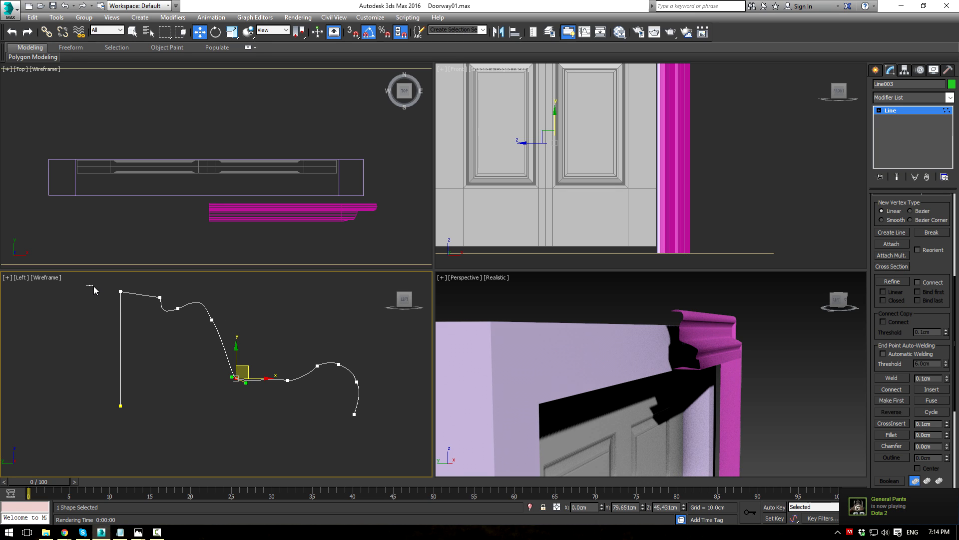
Step: Move the four top profile vertices down and nudge neighbouring curve points upward
left_click_drag(88, 288, 235, 358)
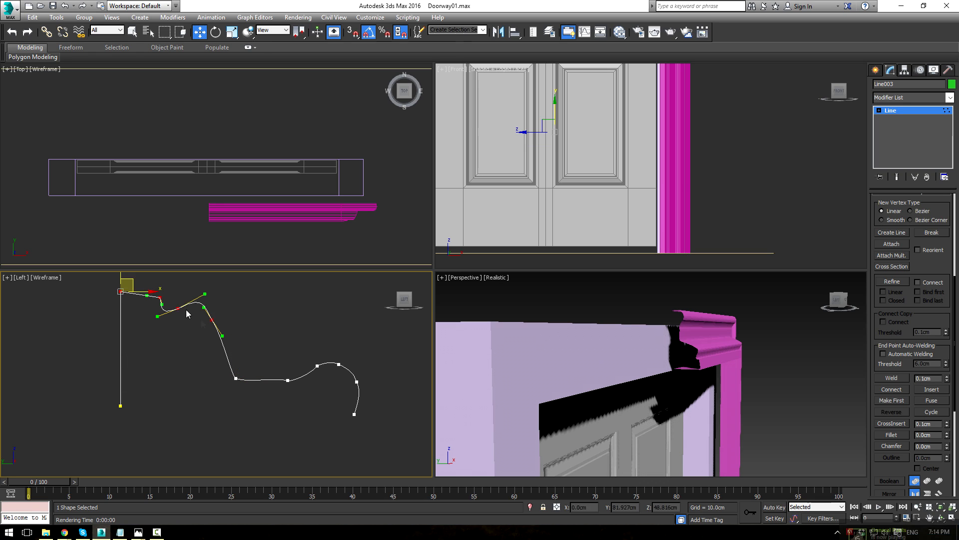
left_click_drag(163, 274, 170, 368)
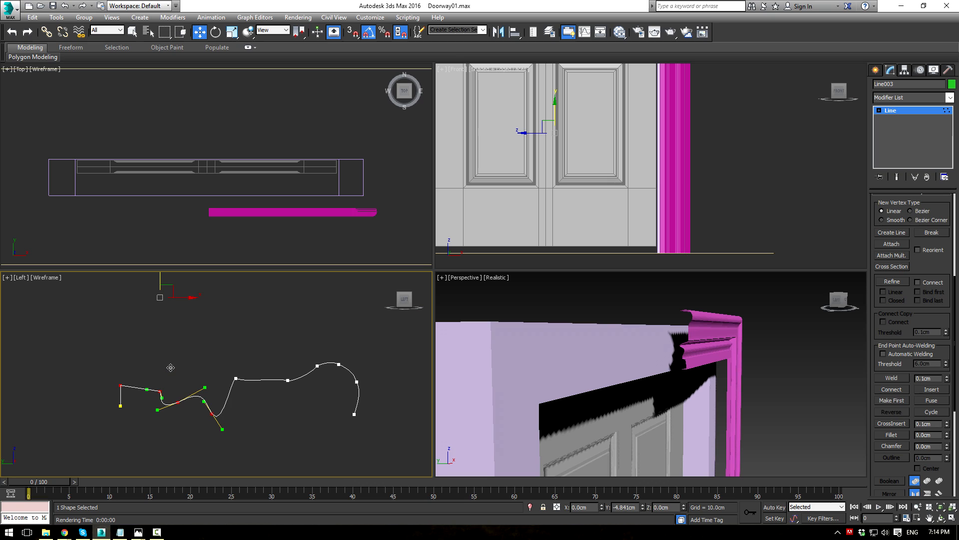
scroll(172, 380, "up", 2)
left_click(183, 411)
left_click_drag(182, 394, 186, 358)
left_click(155, 396)
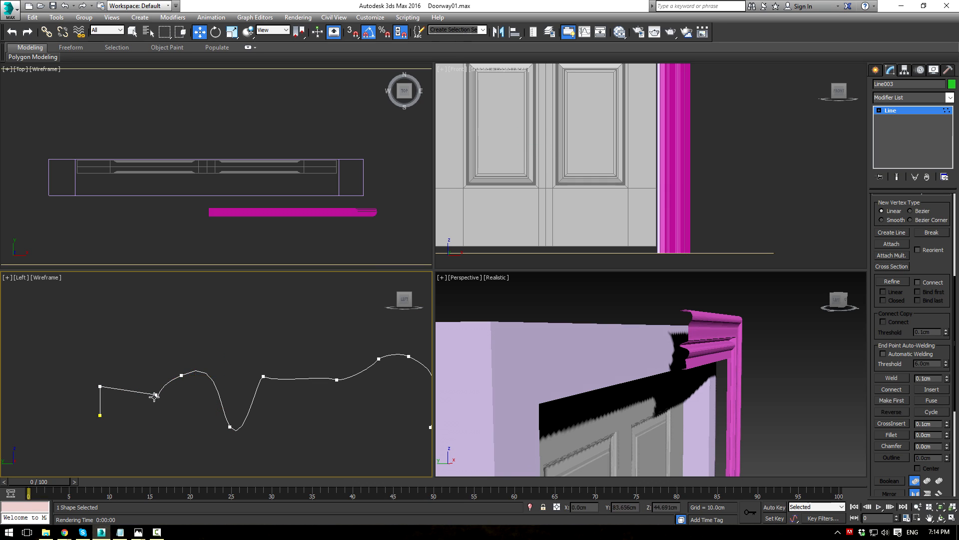
left_click(182, 375)
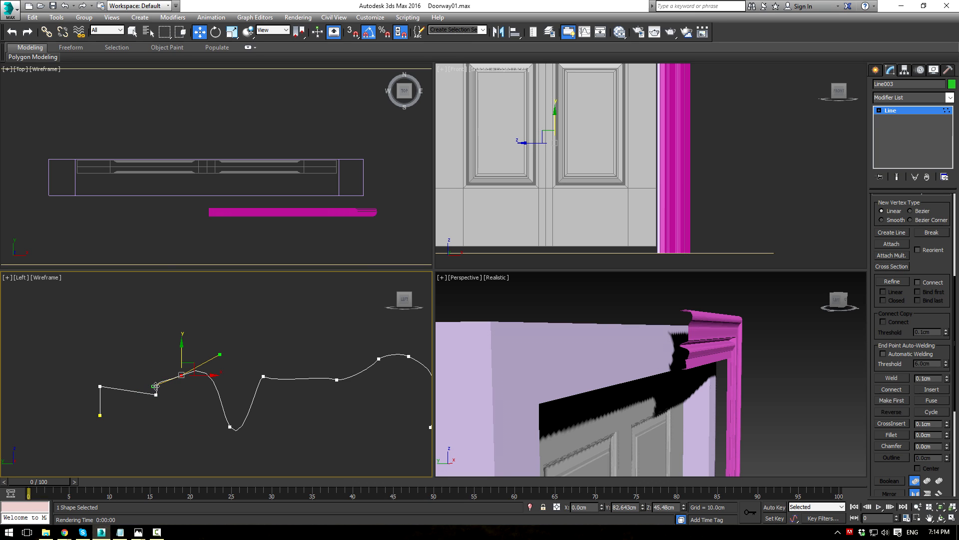
left_click_drag(192, 364, 193, 360)
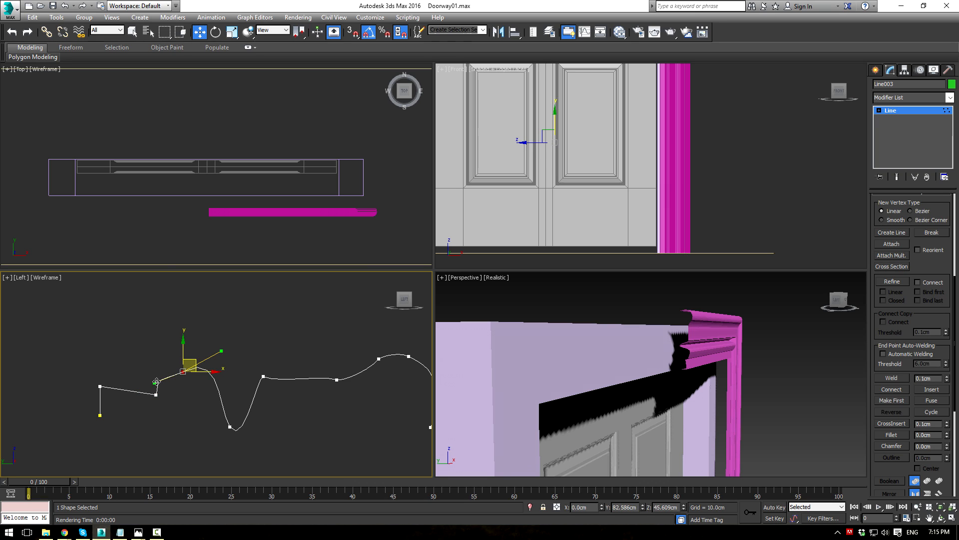
Step: Make the selected point a Corner, reshape its tangent, and raise the dip point
right_click(181, 363)
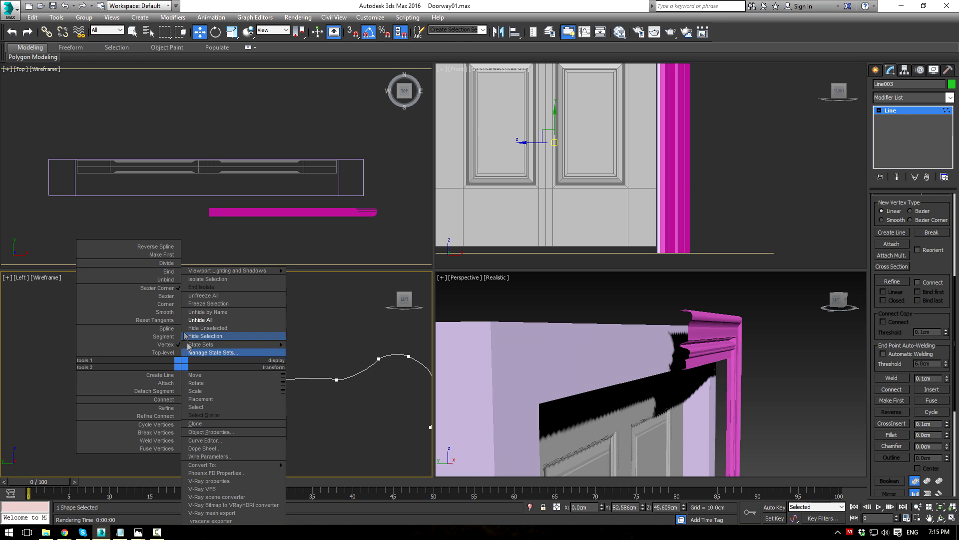
left_click(170, 303)
left_click_drag(224, 383, 205, 367)
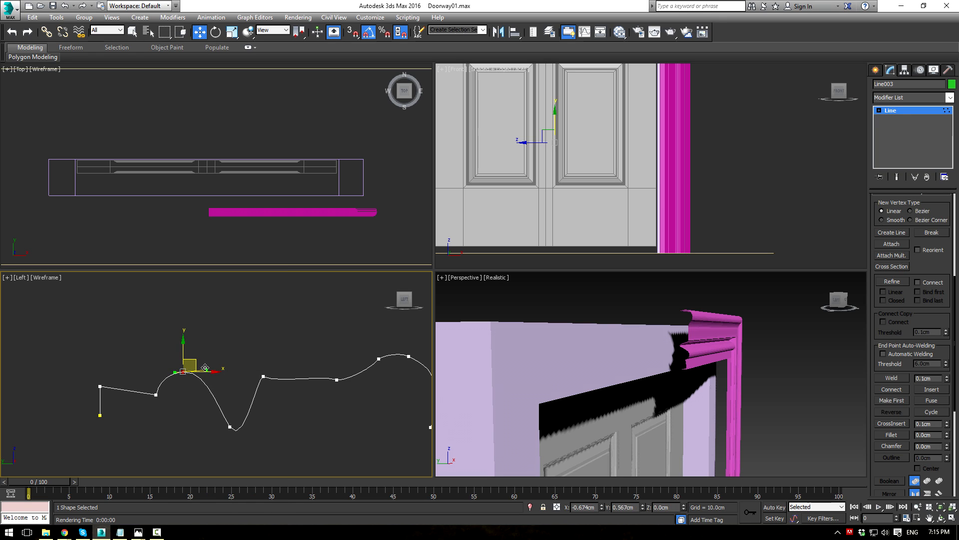
middle_click_drag(664, 380, 553, 398, "alt")
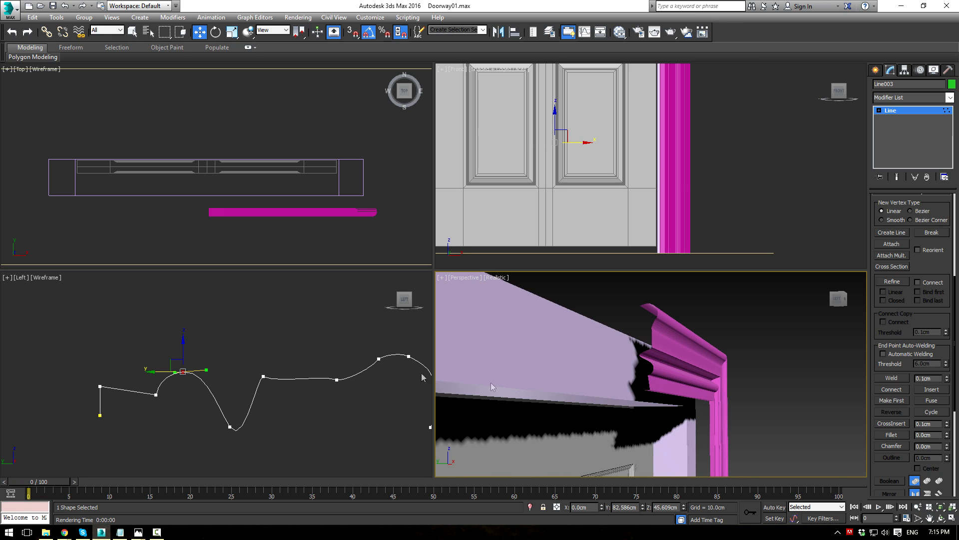
middle_click_drag(350, 428, 337, 422)
left_click(217, 420)
left_click_drag(218, 399, 219, 362)
Step: Move another point up-left and pull the profile's right end leftward
middle_click_drag(283, 403, 207, 382)
left_click(246, 352)
left_click_drag(258, 346, 248, 322)
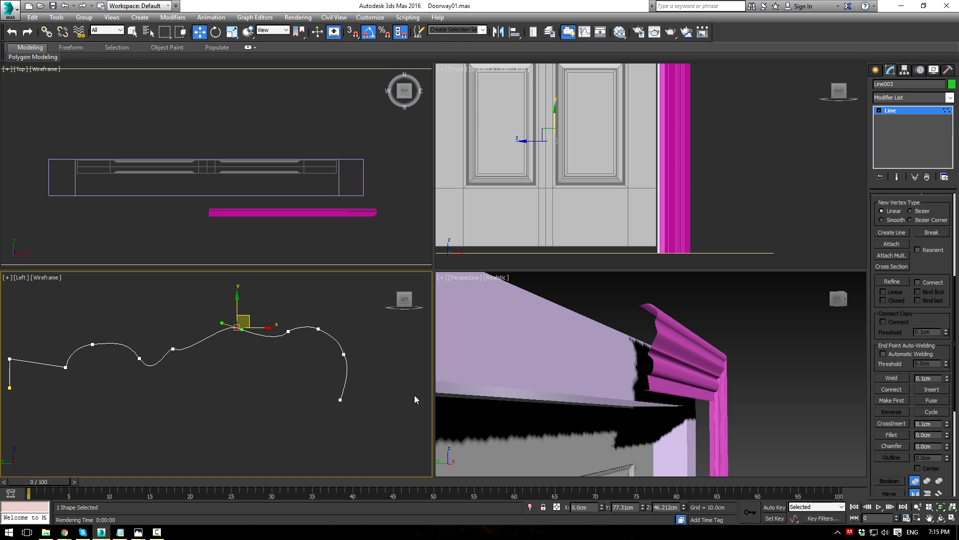
middle_click_drag(490, 395, 637, 338, "alt")
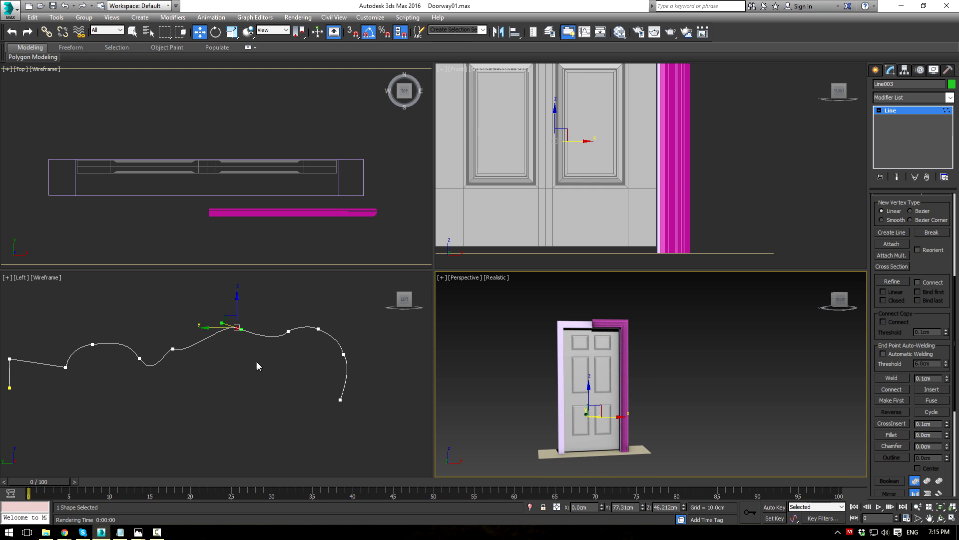
middle_click_drag(240, 339, 239, 337)
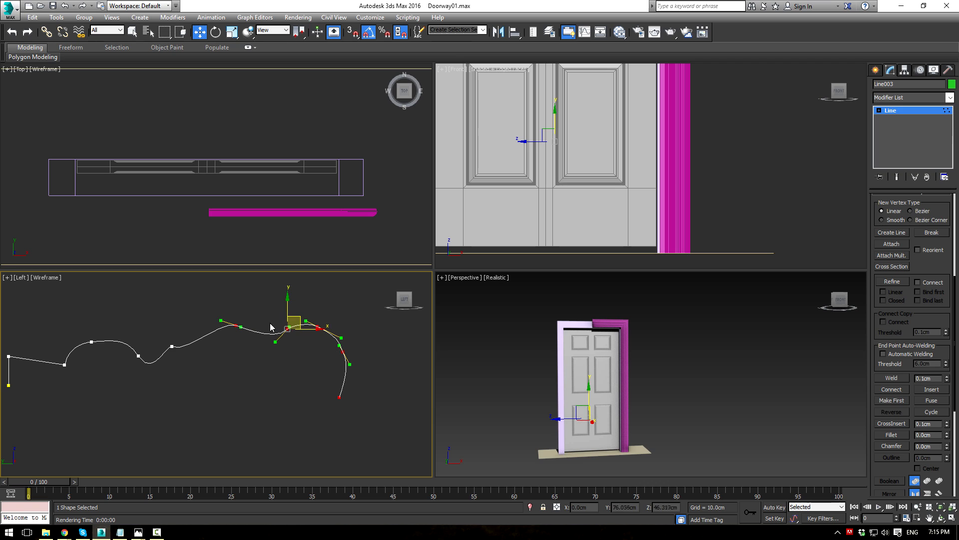
left_click_drag(312, 329, 281, 333)
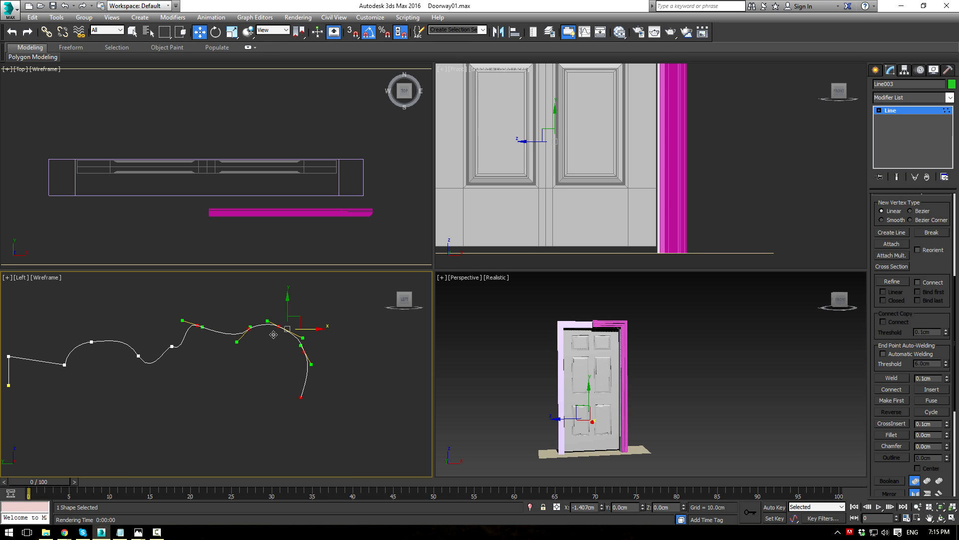
left_click_drag(257, 339, 262, 339)
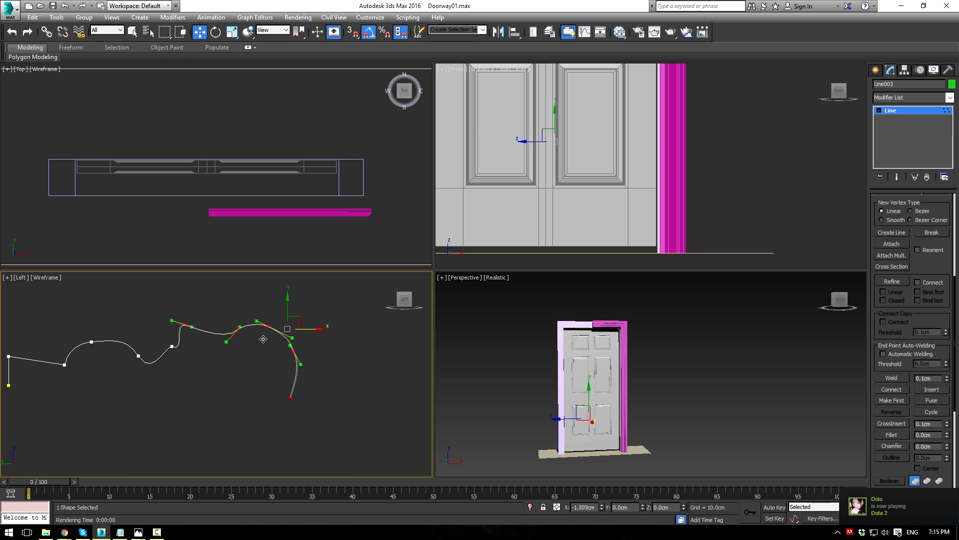
Step: Exit vertex editing, maximize Perspective, and select the pink swept trim Line001
left_click(480, 336)
scroll(574, 345, "up", 7)
middle_click_drag(575, 323, 670, 408)
scroll(680, 386, "up", 3)
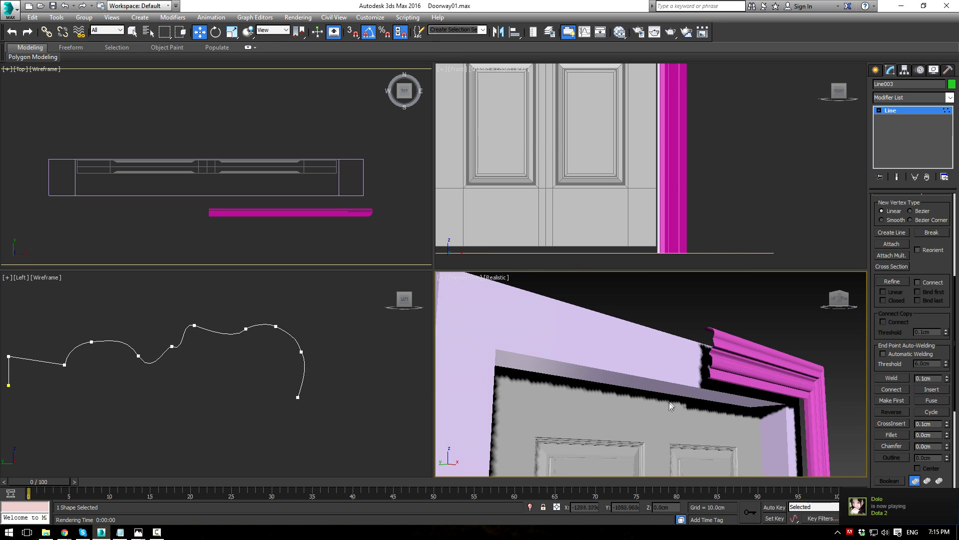
left_click(900, 110)
key("alt+w")
scroll(611, 224, "down", 2)
middle_click_drag(611, 225, 647, 257, "alt")
scroll(647, 257, "down", 3)
left_click(533, 313)
middle_click_drag(533, 313, 610, 260, "alt")
Step: Convert Line001 to Editable Poly and enter Edge mode with edged faces shown
key("ctrl+e")
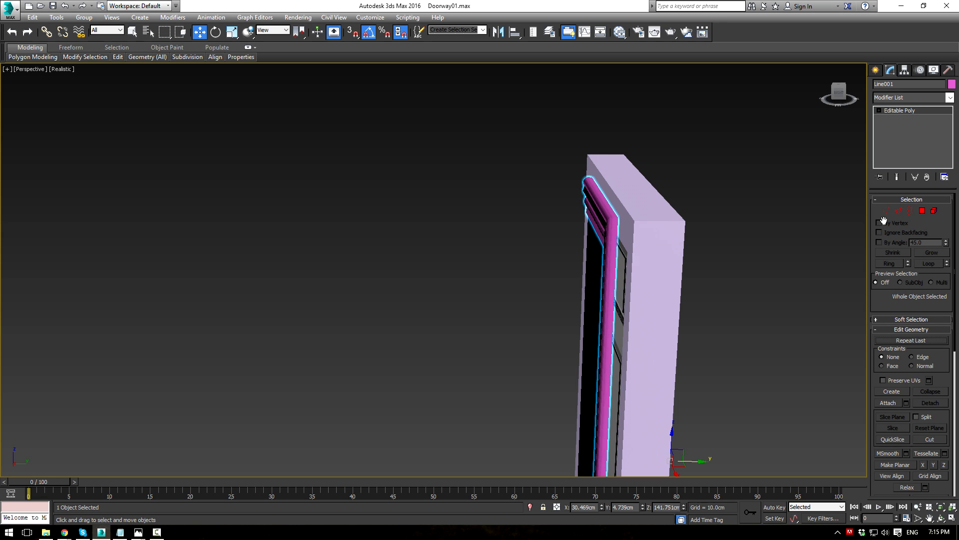
left_click(898, 210)
middle_click_drag(700, 220, 643, 236, "alt")
key("F4")
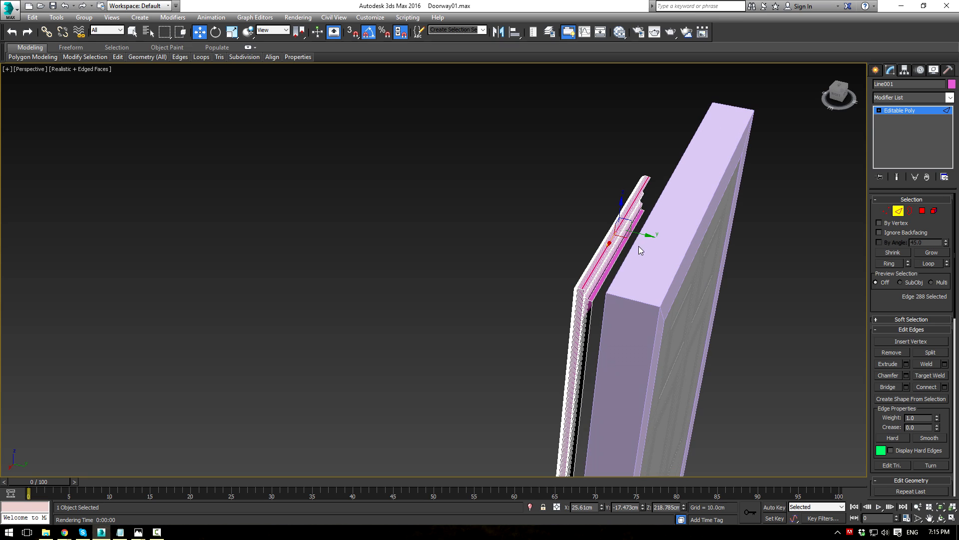
Step: Add further trim edges to the selection while orbiting around the door frame
middle_click_drag(624, 268, 609, 271, "alt")
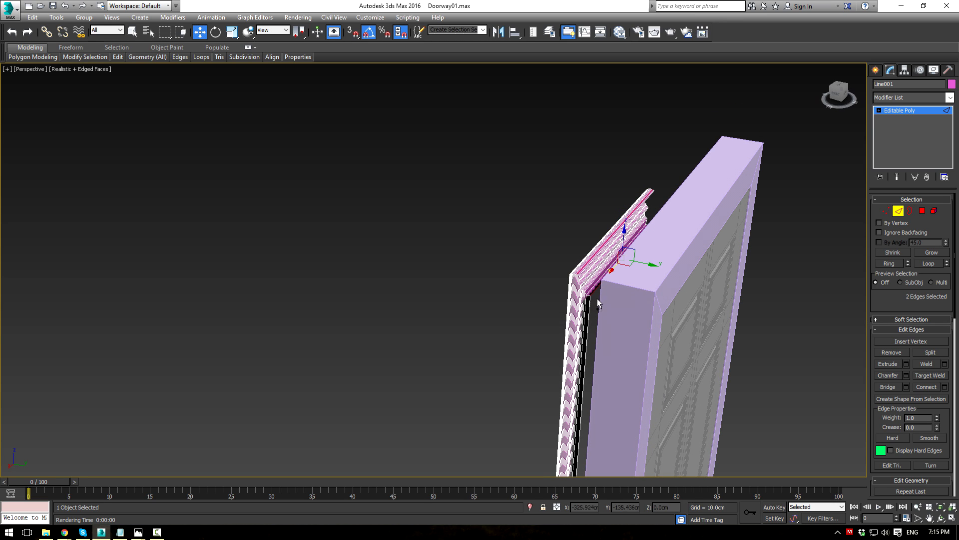
left_click(588, 311, "ctrl")
middle_click_drag(589, 312, 650, 316, "alt")
scroll(685, 303, "up", 3)
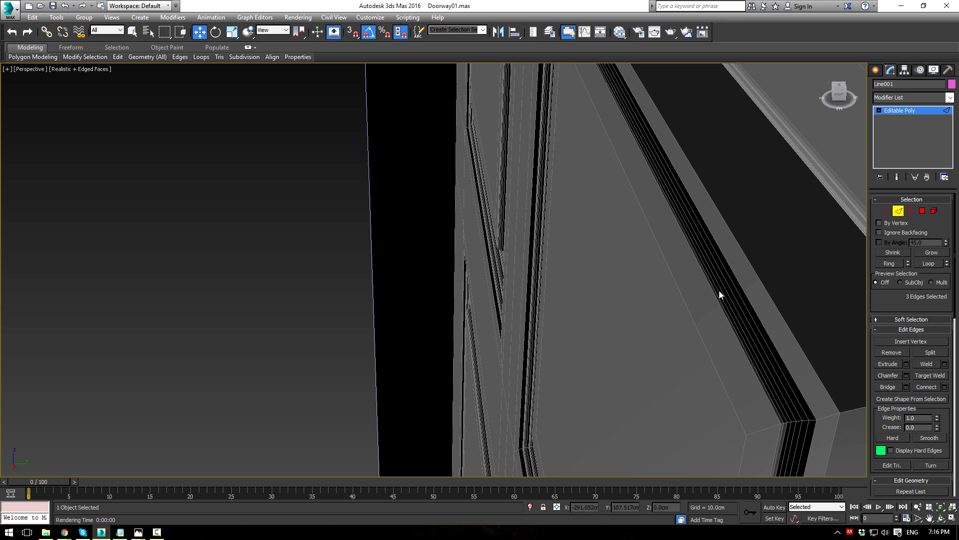
middle_click_drag(718, 290, 672, 271, "alt")
middle_click_drag(566, 199, 546, 221, "alt")
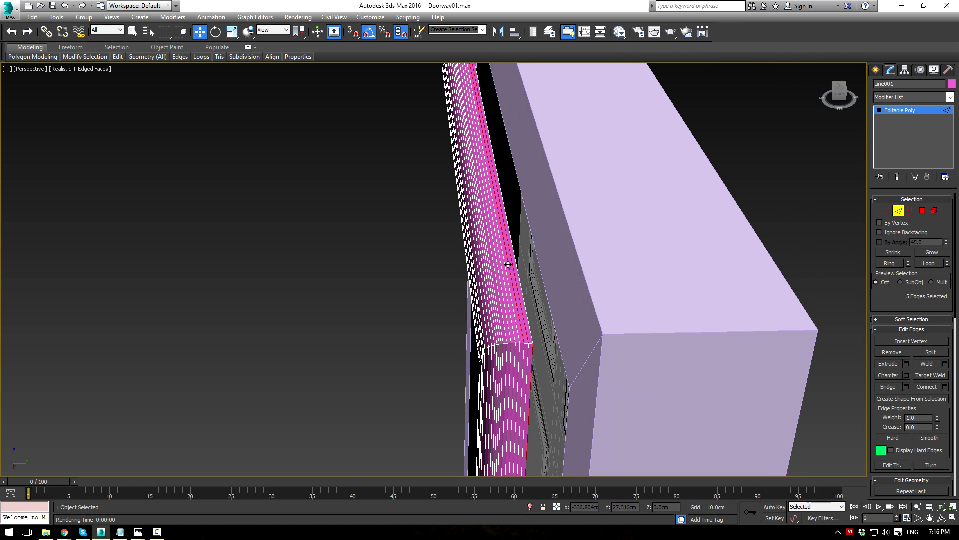
middle_click_drag(512, 262, 545, 245, "alt")
scroll(554, 272, "down", 5)
middle_click_drag(556, 276, 670, 212, "alt")
middle_click_drag(631, 304, 731, 226, "alt")
Step: Slide the selected edges along Y to thin the trim's wide side face into a strip
mouse_move(505, 282)
middle_mouse_down()
mouse_move(469, 195)
mouse_move(488, 276)
middle_mouse_up()
scroll(469, 195, "up", 2)
scroll(481, 198, "down", 4)
middle_click_drag(505, 204, 496, 242)
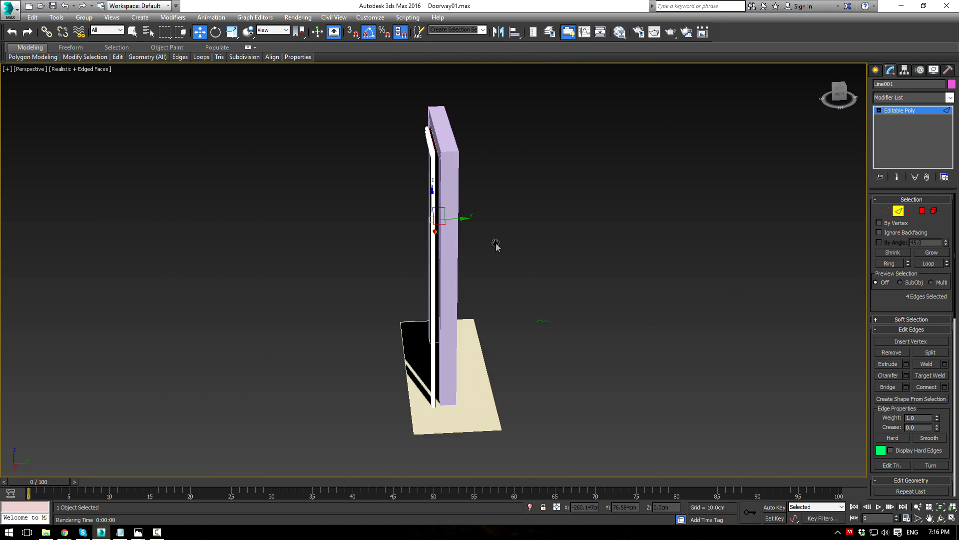
scroll(496, 242, "up", 2)
middle_click_drag(425, 202, 497, 98, "alt")
scroll(526, 175, "down", 3)
middle_click_drag(526, 176, 439, 230, "alt")
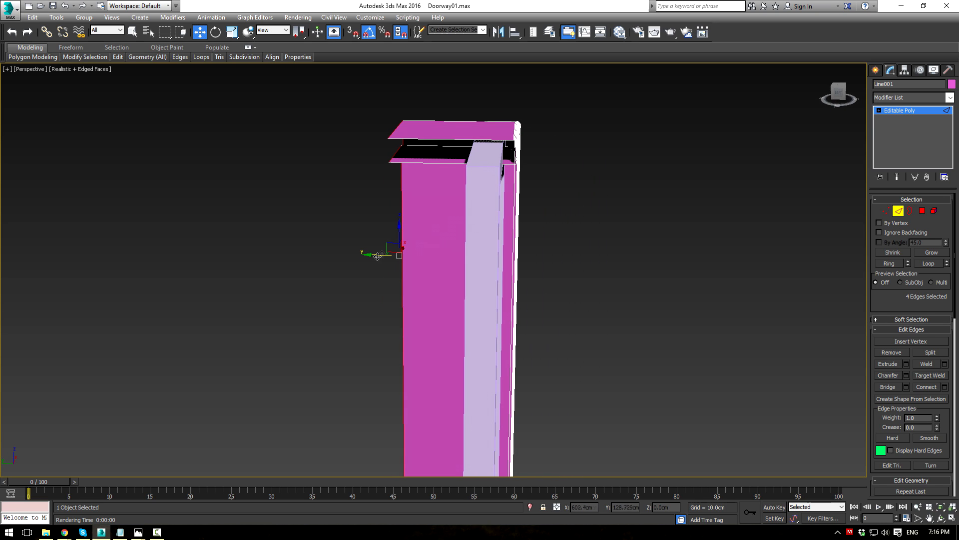
left_click_drag(390, 251, 498, 238)
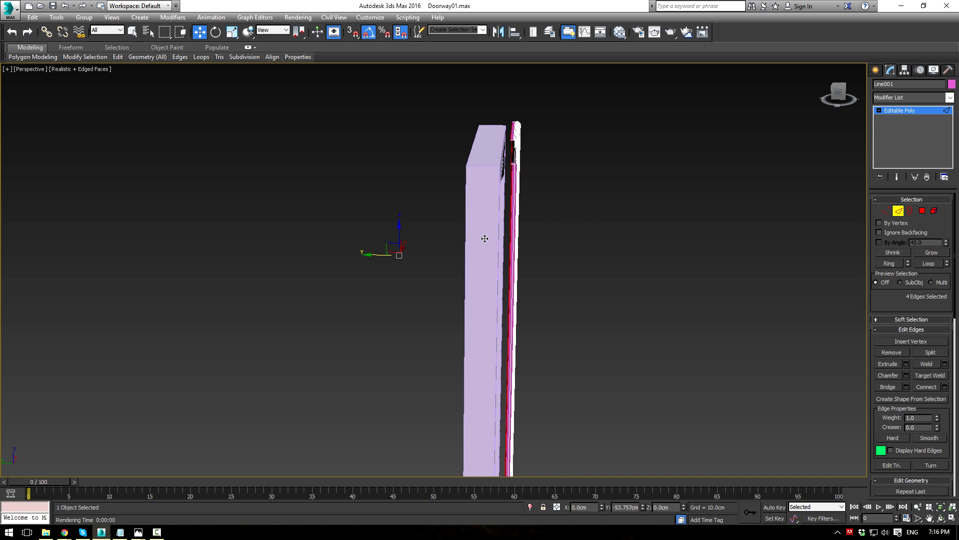
Step: Return to object level and move the whole trim forward along Y
middle_click_drag(661, 237, 756, 206, "alt")
left_click(898, 111)
scroll(592, 274, "up", 3)
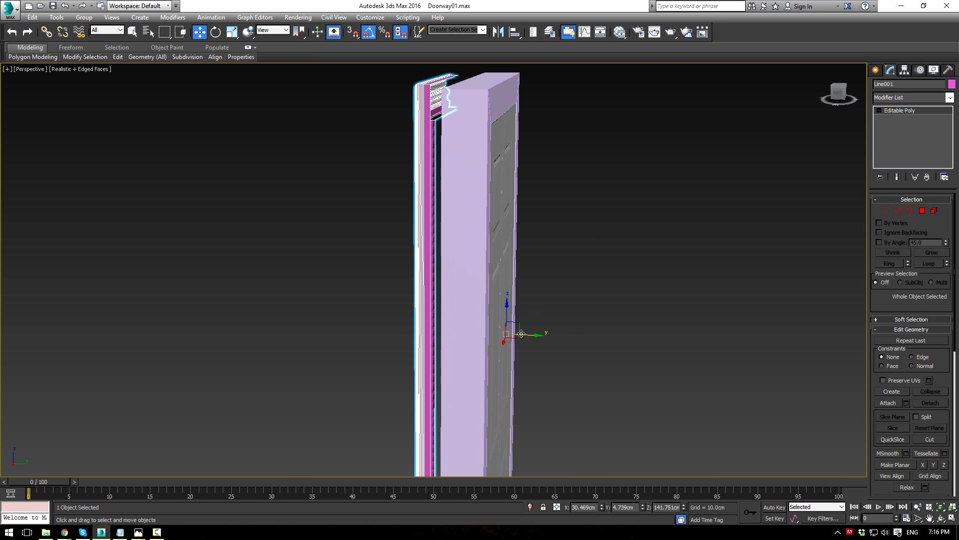
left_click_drag(523, 338, 543, 323)
Step: Restore the four-view layout and turn off edged faces, viewing the door from the front
key("alt+w")
scroll(353, 238, "up", 5)
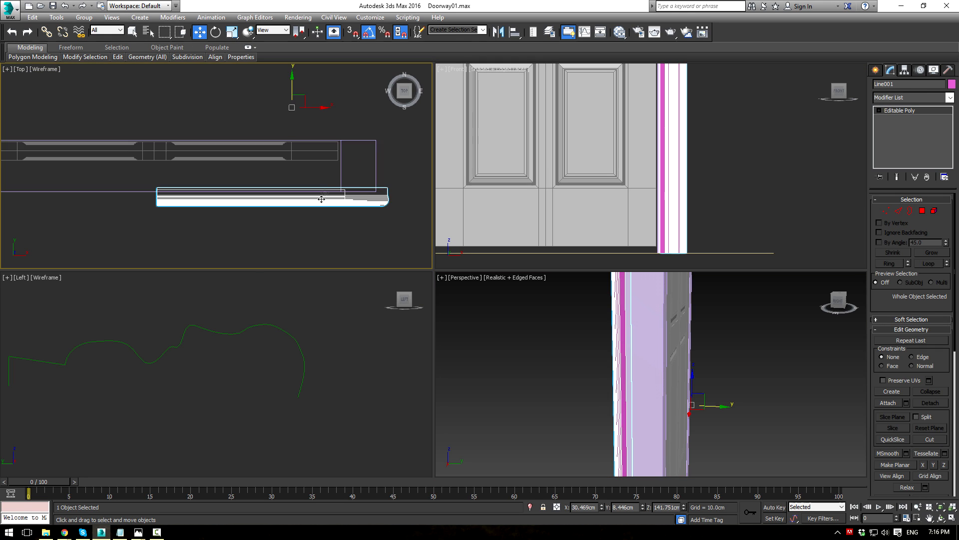
middle_click_drag(604, 348, 782, 438, "alt")
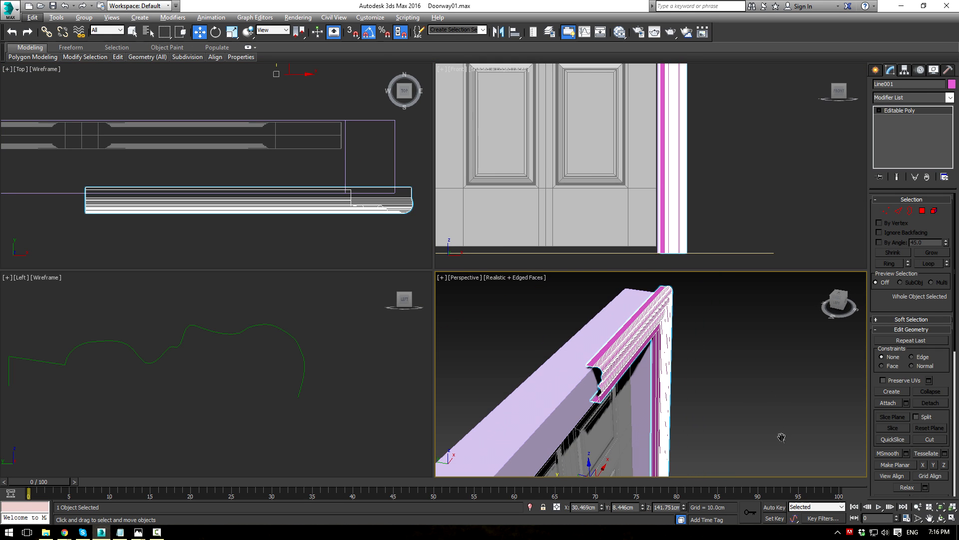
key("F4")
middle_click_drag(690, 366, 647, 363, "alt")
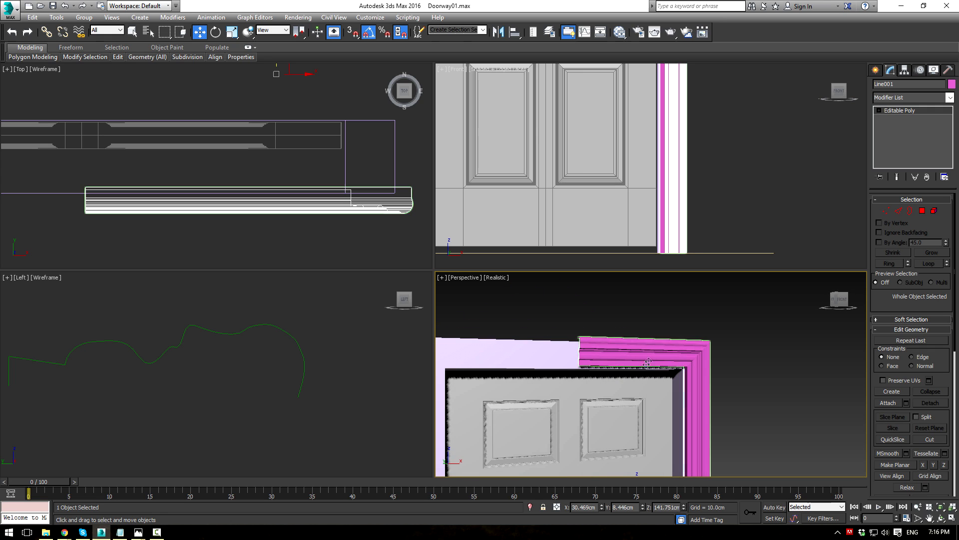
Step: Add a Symmetry modifier (sy) and slide its mirror plane along X to centre it on the door
left_click(949, 98)
type("sy")
key("Return")
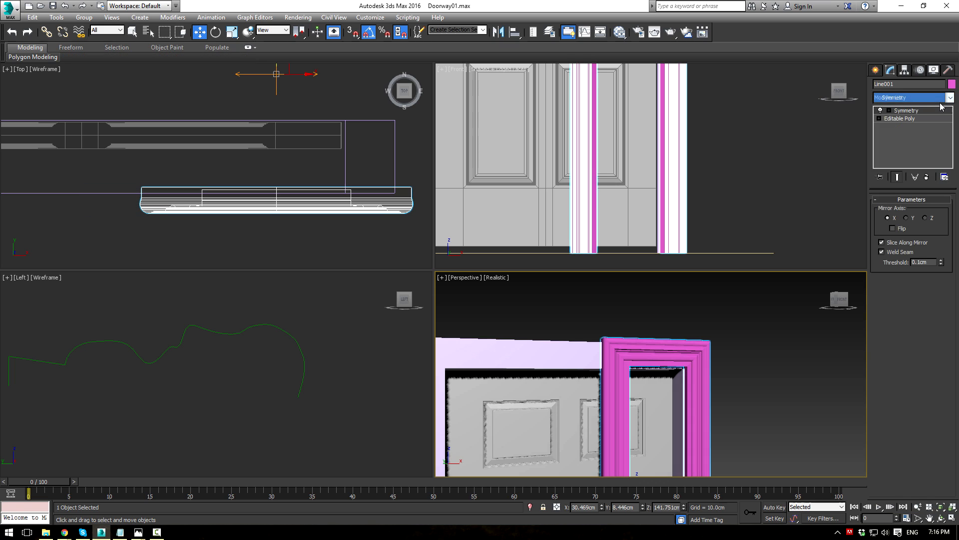
scroll(683, 356, "down", 3)
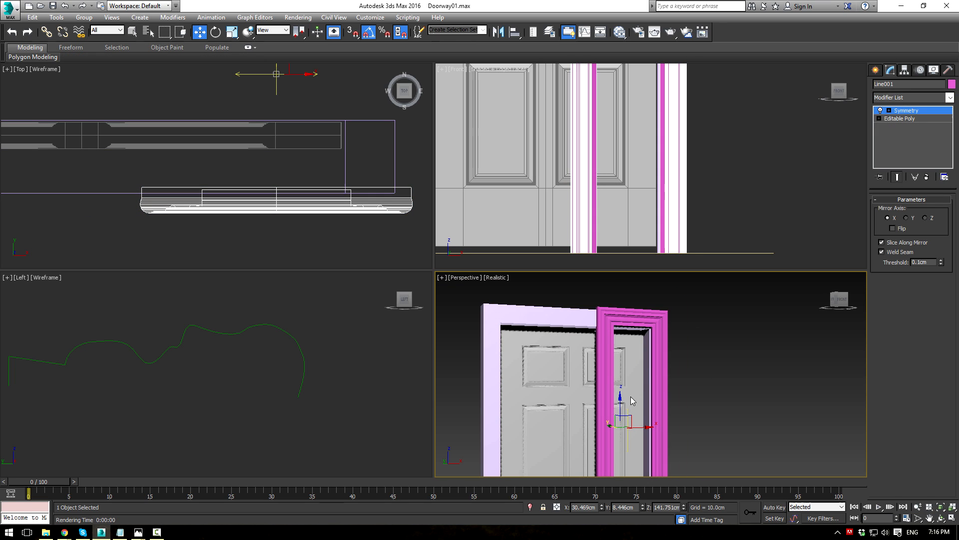
left_click_drag(641, 426, 588, 426)
middle_click_drag(548, 154, 631, 286)
scroll(557, 150, "down", 2)
scroll(553, 190, "up", 1)
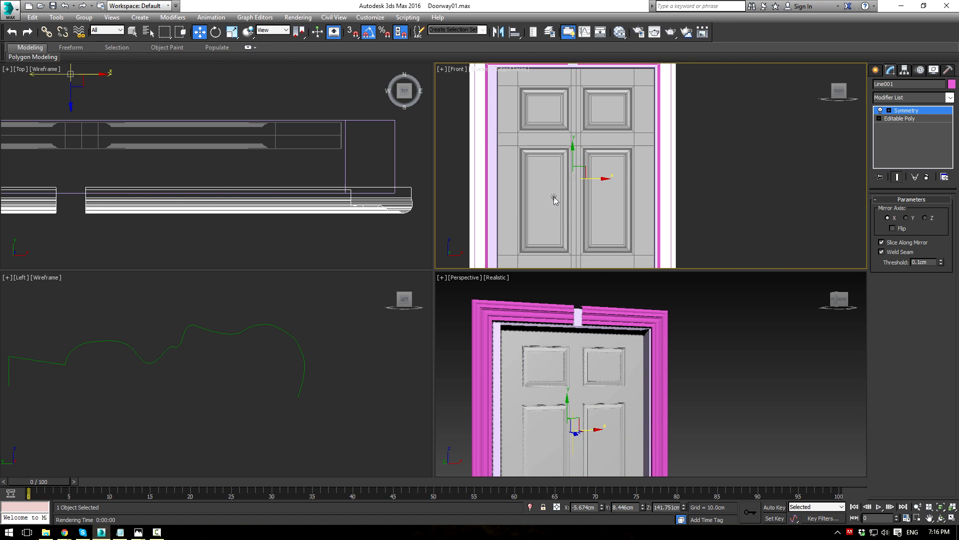
key("alt+w")
middle_click_drag(490, 196, 592, 263)
scroll(592, 263, "up", 2)
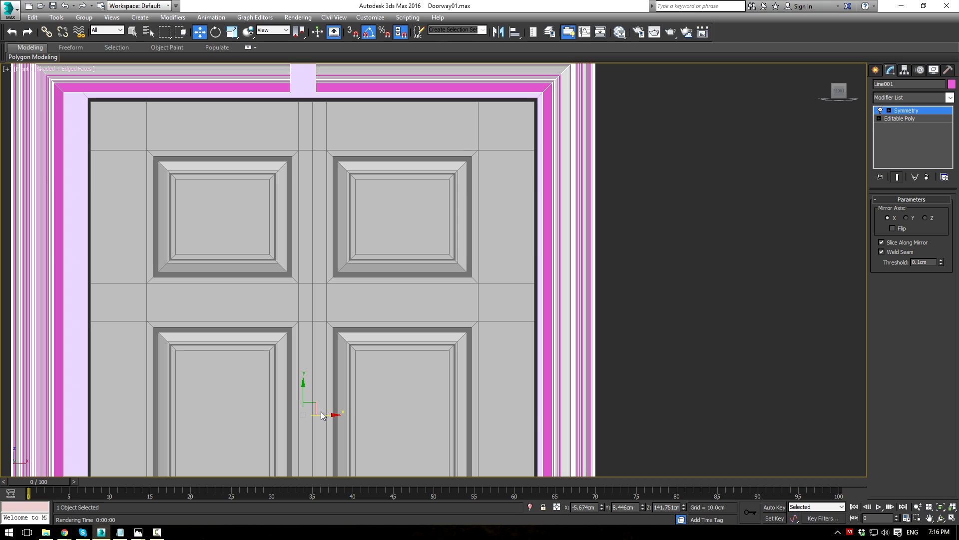
left_click_drag(322, 416, 331, 414)
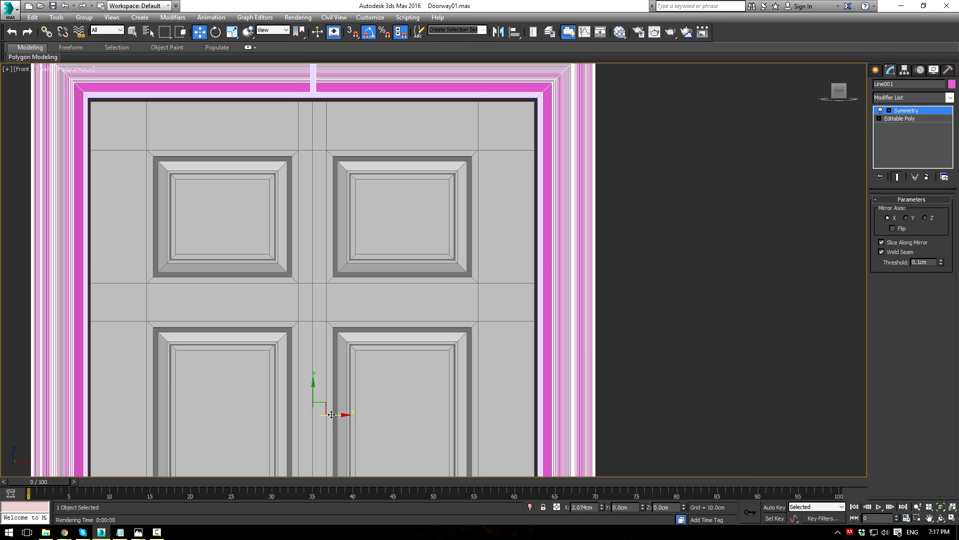
Step: Drop to the Editable Poly below Symmetry at Vertex level
left_click(896, 121)
left_click(886, 212)
middle_click_drag(410, 163, 432, 259)
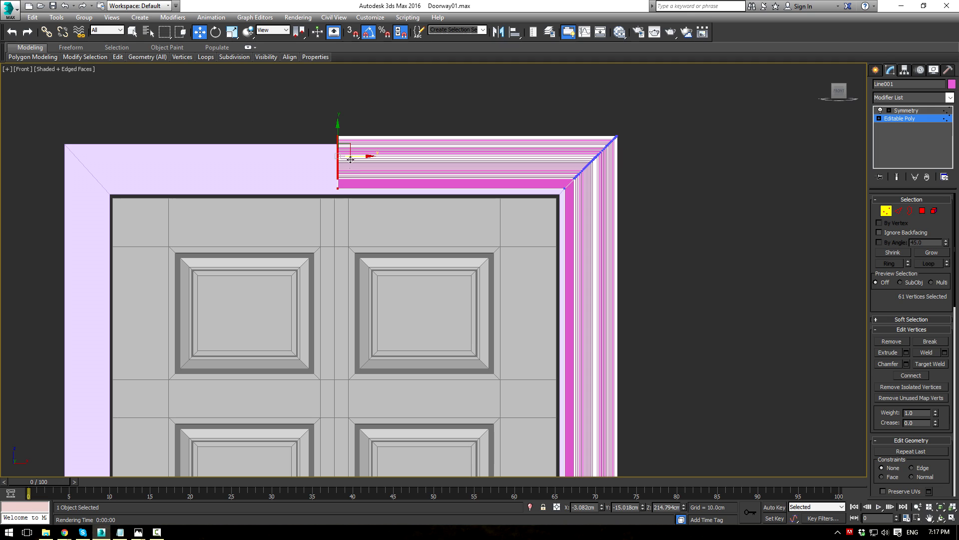
Step: Leave vertex editing on the trim and view the whole mirrored frame in a maximized perspective view
left_click(892, 121)
left_click(907, 111)
left_click(745, 174)
middle_click_drag(631, 228, 624, 173)
scroll(619, 175, "down", 4)
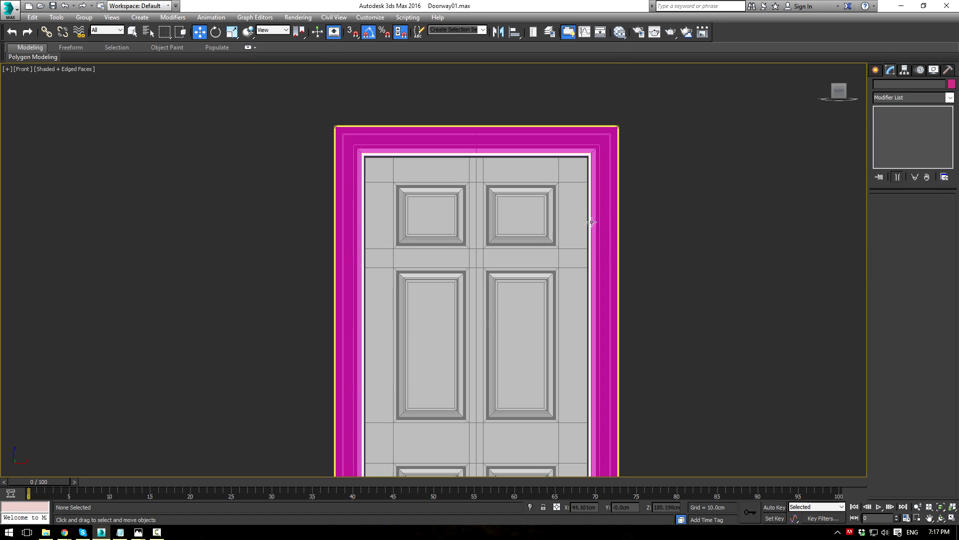
key("alt+w")
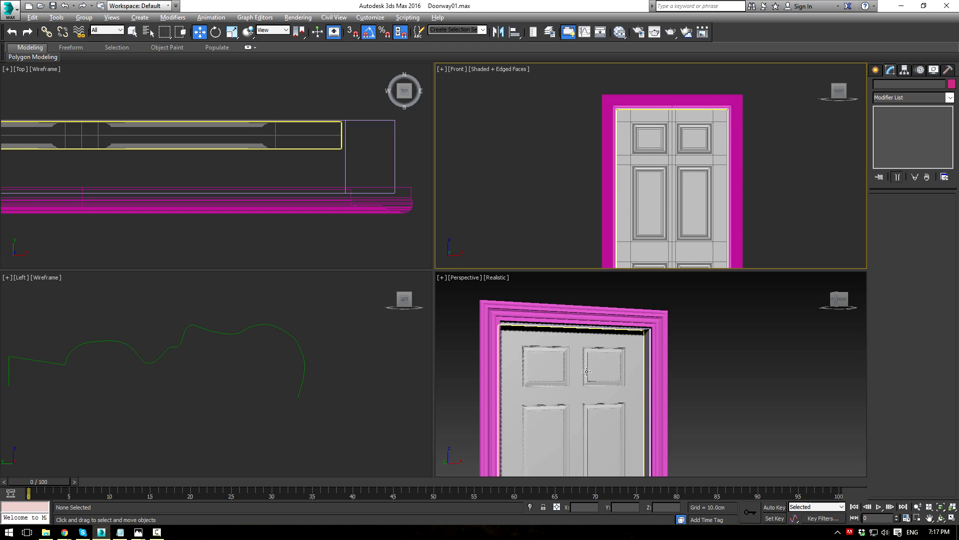
middle_click(492, 320)
key("alt+w")
scroll(439, 268, "down", 4)
middle_click_drag(475, 269, 507, 246, "alt")
scroll(692, 311, "down", 1)
scroll(345, 178, "up", 4)
middle_click_drag(330, 157, 501, 289)
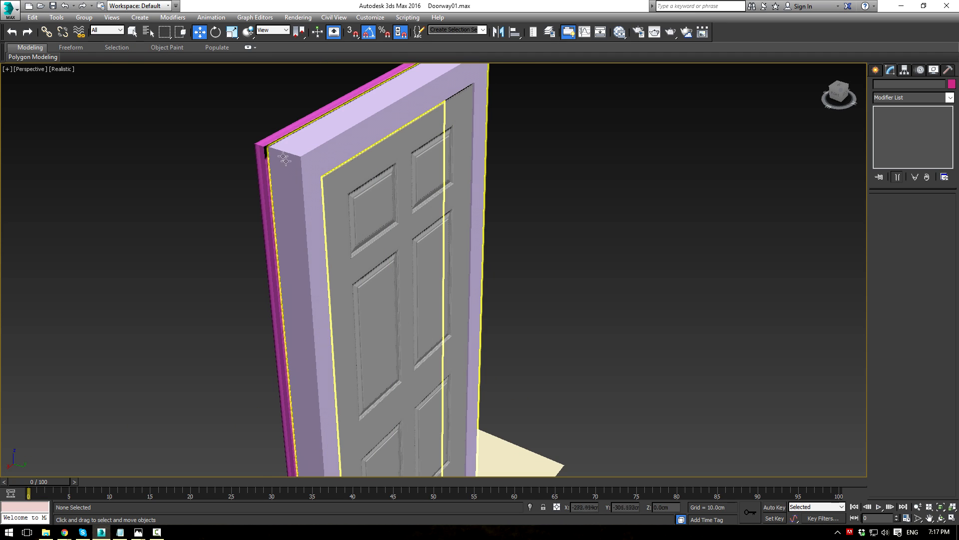
Step: Slide the trim's four selected edges about 1.9 cm along its depth
left_click(411, 206)
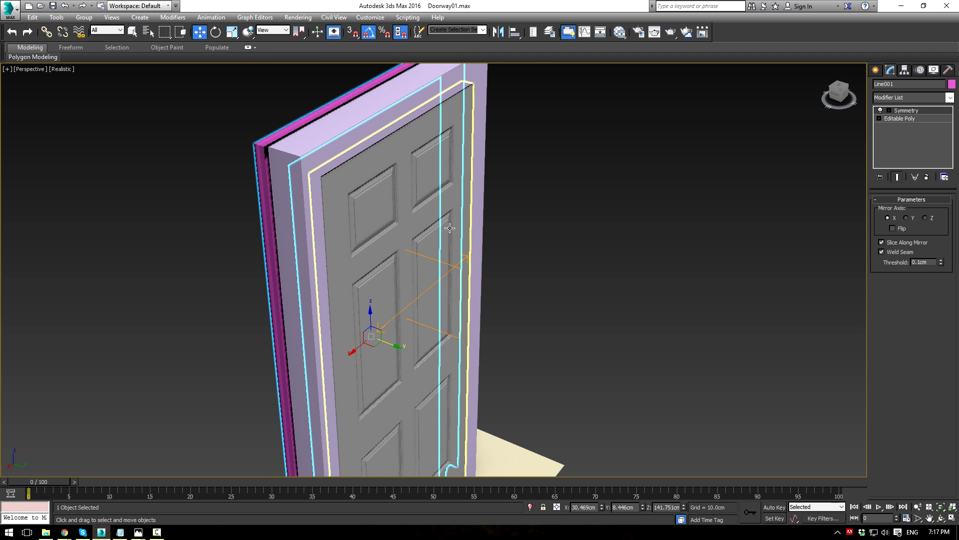
key("2")
left_click_drag(337, 295, 341, 293)
middle_click_drag(343, 293, 469, 244, "alt")
Step: Return to the Symmetry result, check the frame's left side, and select the door panel
left_click(907, 120)
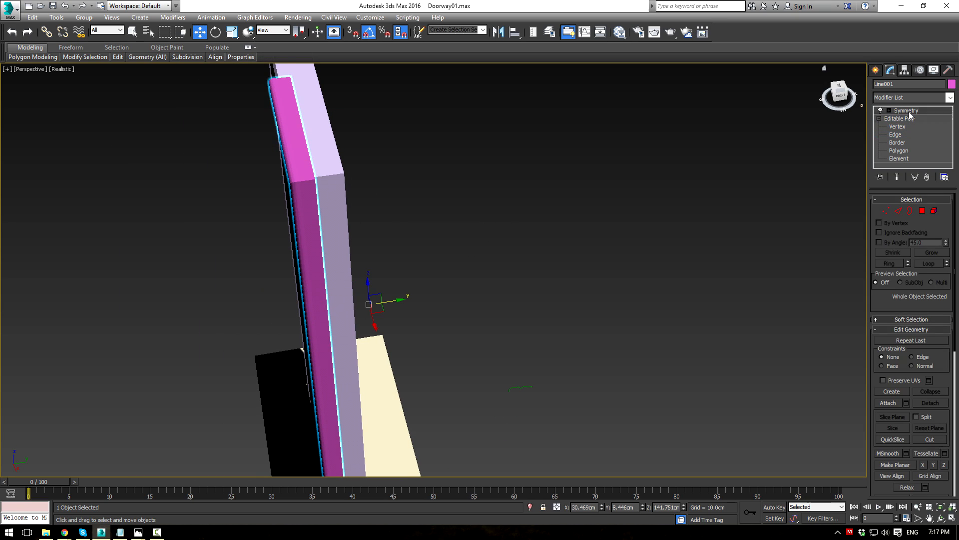
left_click(908, 112)
left_click(644, 238)
middle_click_drag(442, 232, 559, 220, "alt")
left_click(537, 249)
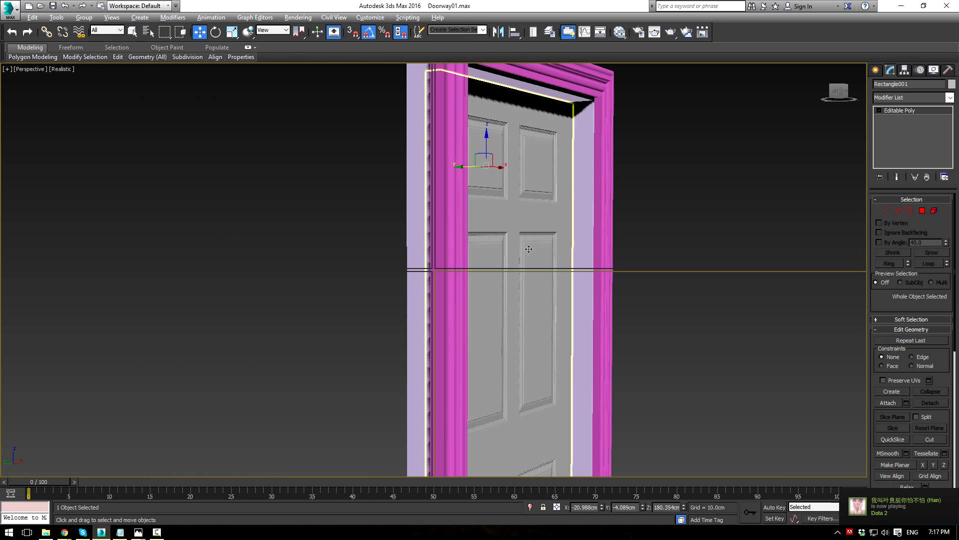
Step: In the top view, shift the door and then the door frame slightly along their depth
key("alt+w")
scroll(220, 165, "down", 3)
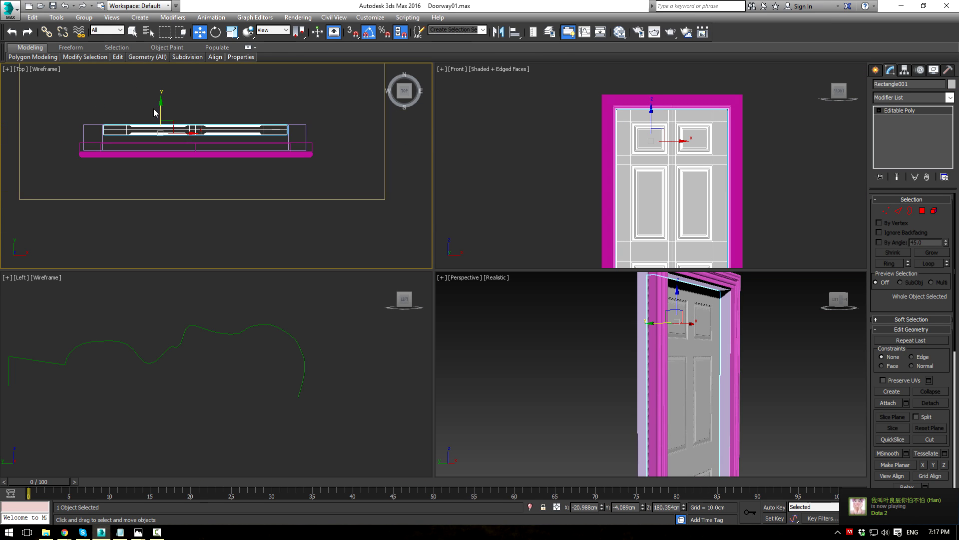
left_click_drag(159, 106, 160, 122)
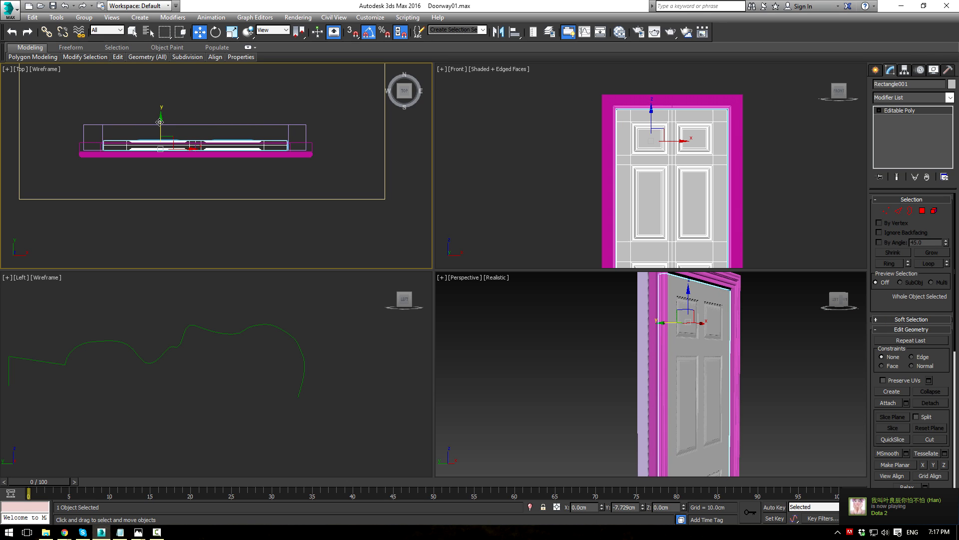
left_click(302, 156)
scroll(260, 160, "up", 3)
middle_click_drag(274, 118, 265, 194)
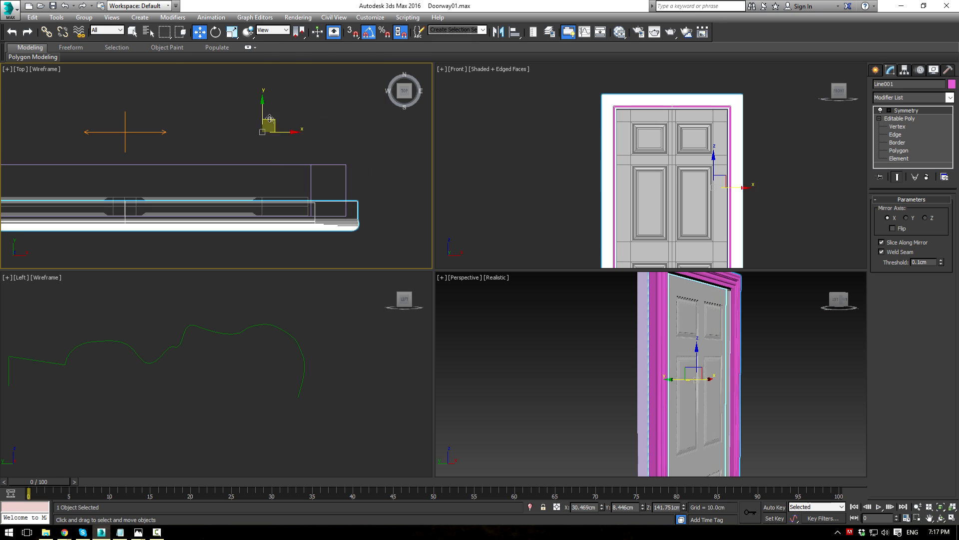
mouse_move(265, 110)
left_mouse_down()
mouse_move(265, 90)
mouse_move(272, 106)
left_mouse_up()
Step: Isolate the door frame in a maximized perspective view to inspect it, then bring the door back
middle_click_drag(615, 283, 588, 290)
key("alt+w")
key("alt+q")
scroll(573, 340, "down", 3)
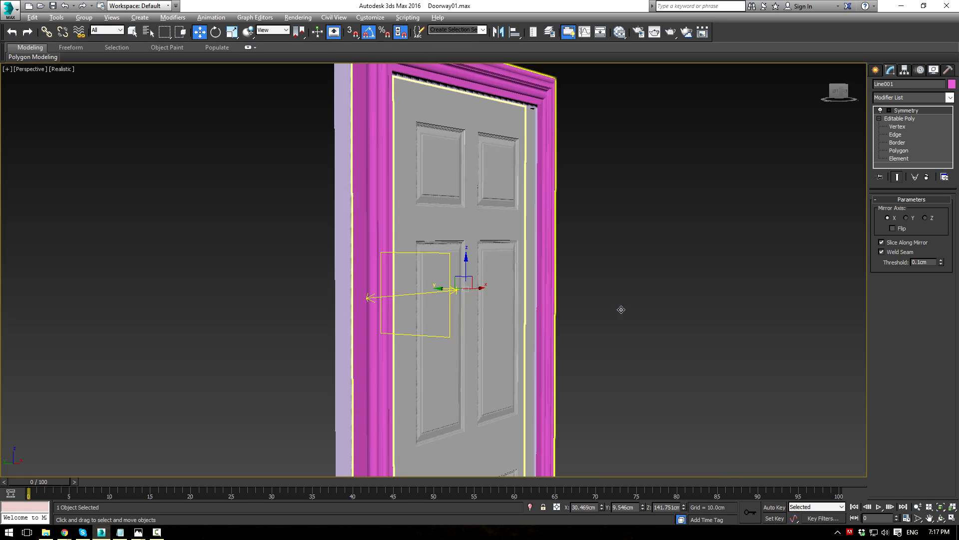
middle_click_drag(426, 188, 456, 280)
scroll(456, 277, "up", 4)
middle_click_drag(456, 237, 478, 230, "alt")
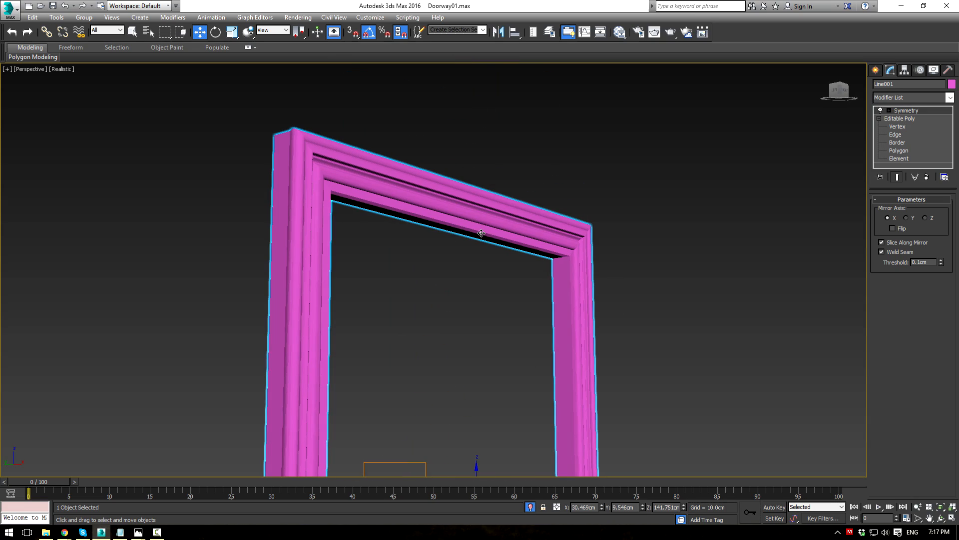
key("alt+q")
mouse_move(693, 252)
middle_mouse_down("alt")
mouse_move(585, 236)
mouse_move(600, 224)
mouse_move(608, 242)
mouse_move(562, 245)
mouse_move(620, 262)
mouse_move(706, 262)
middle_mouse_up("alt")
middle_click_drag(600, 260, 598, 215)
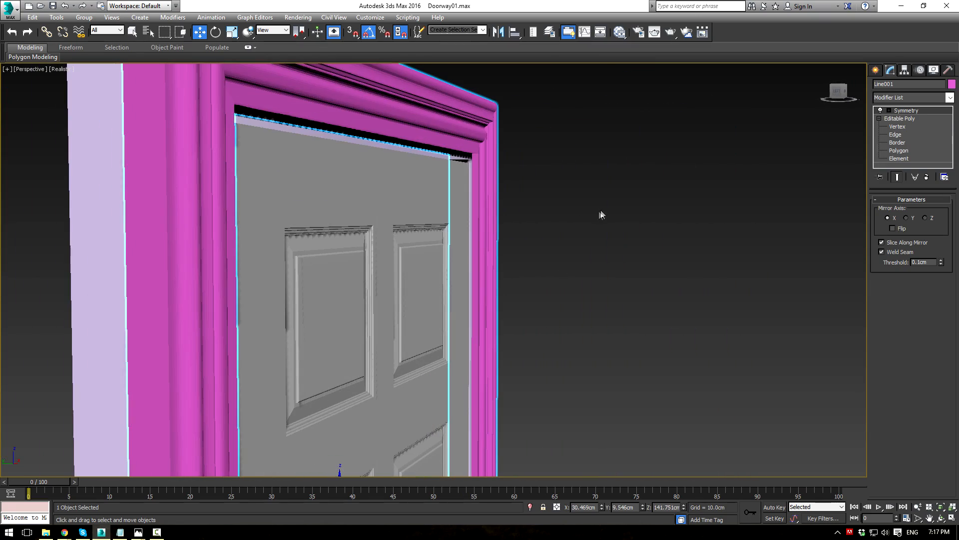
Step: Fine-tune the door's depth position, check it from the front, and select the door jamb
left_click(438, 295)
scroll(442, 310, "down", 4)
middle_click_drag(445, 317, 443, 235)
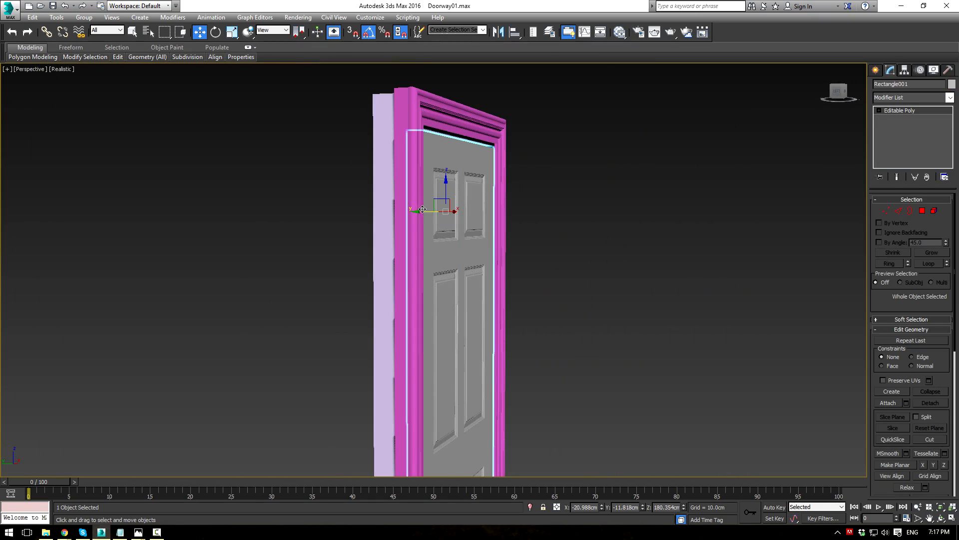
left_click_drag(423, 212, 423, 212)
middle_click_drag(613, 219, 470, 218, "alt")
left_click_drag(433, 218, 435, 219)
left_click(632, 259)
middle_click_drag(537, 250, 697, 250, "alt")
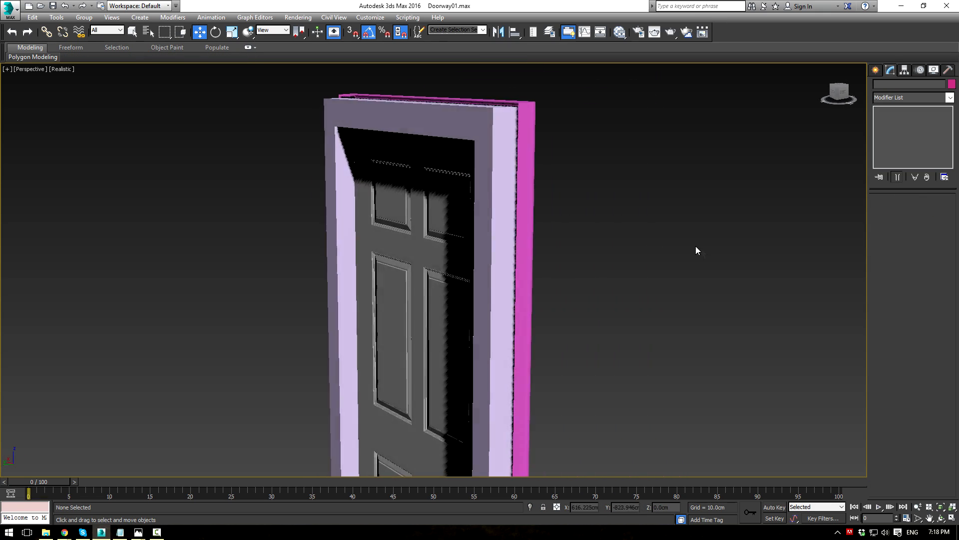
left_click(501, 131)
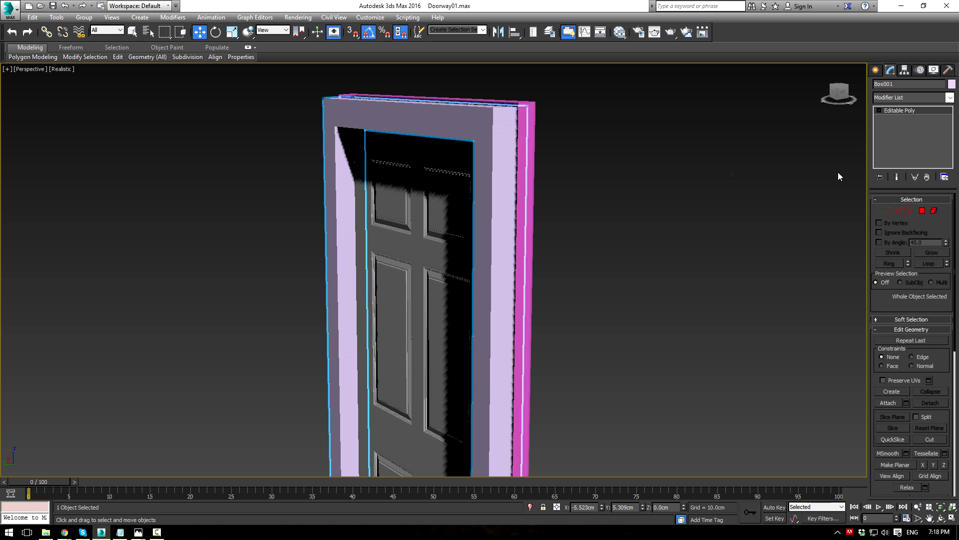
Step: Chamfer the jamb's selected edges by 0.25 cm
left_click(898, 212)
middle_click_drag(671, 212, 540, 204, "alt")
scroll(539, 205, "up", 3)
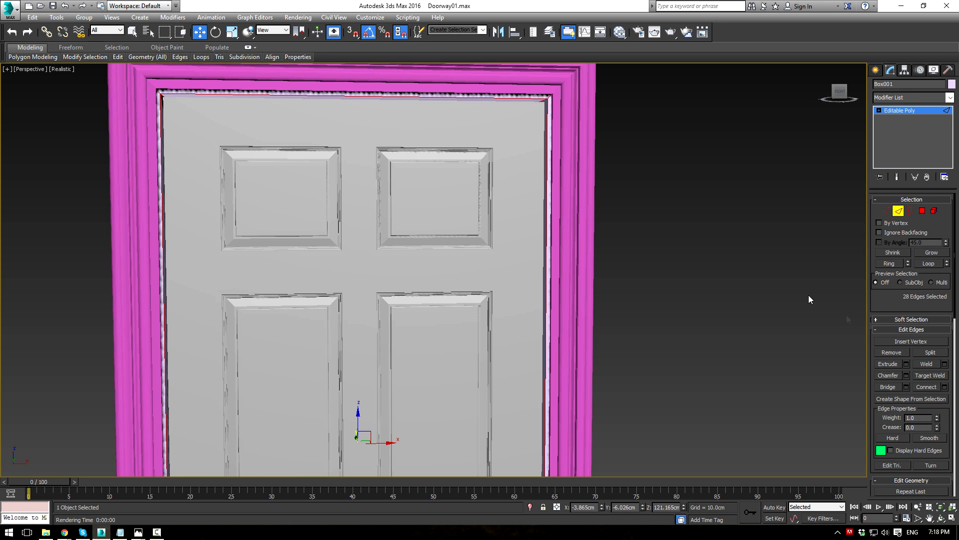
left_click(906, 376)
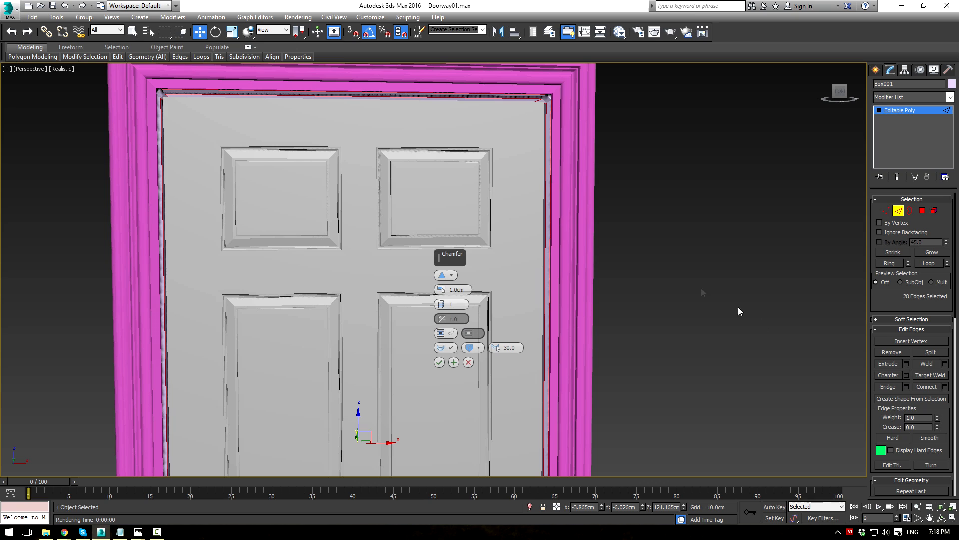
left_click_drag(440, 289, 440, 287)
right_click(441, 294)
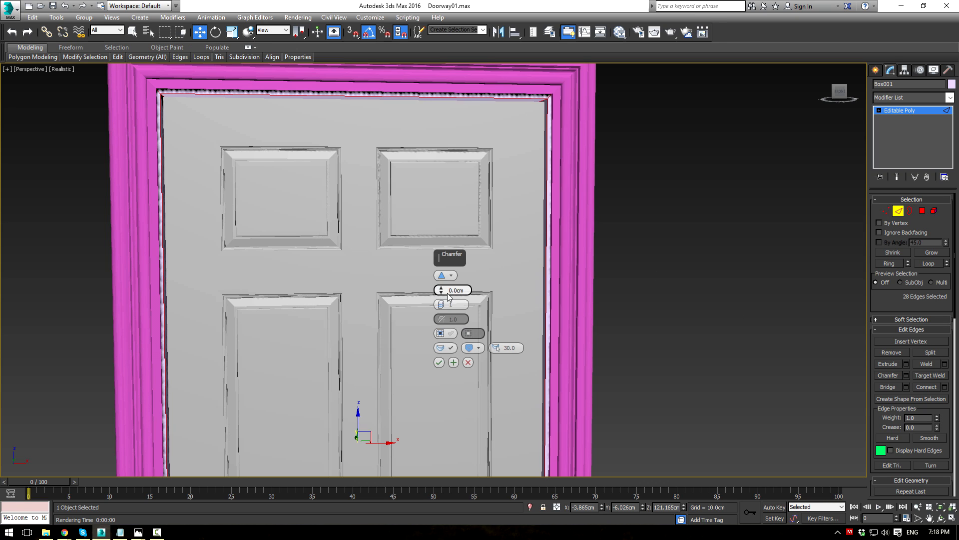
type("0.25")
key("Return")
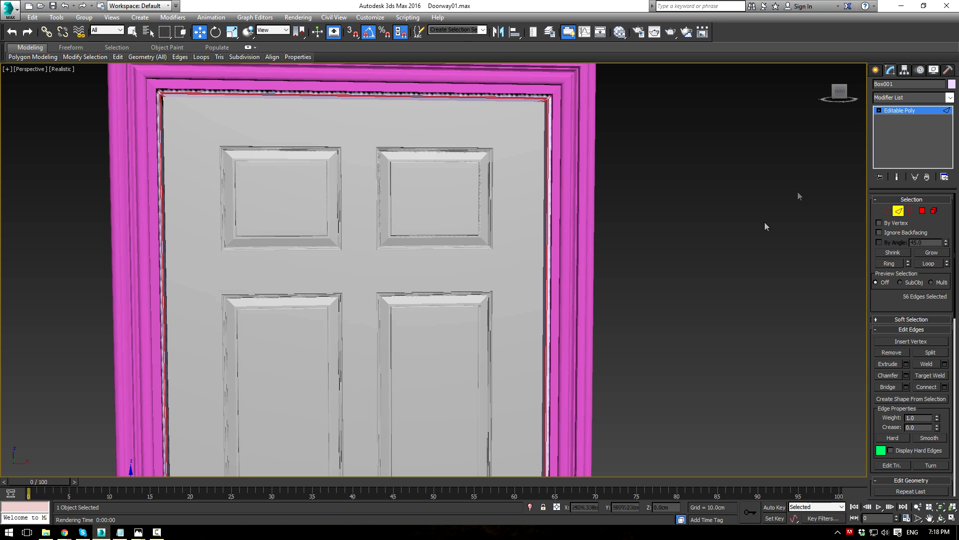
Step: Try a TurboSmooth modifier with 2 iterations on the jamb, then delete it from the stack
left_click(911, 112)
left_click(949, 99)
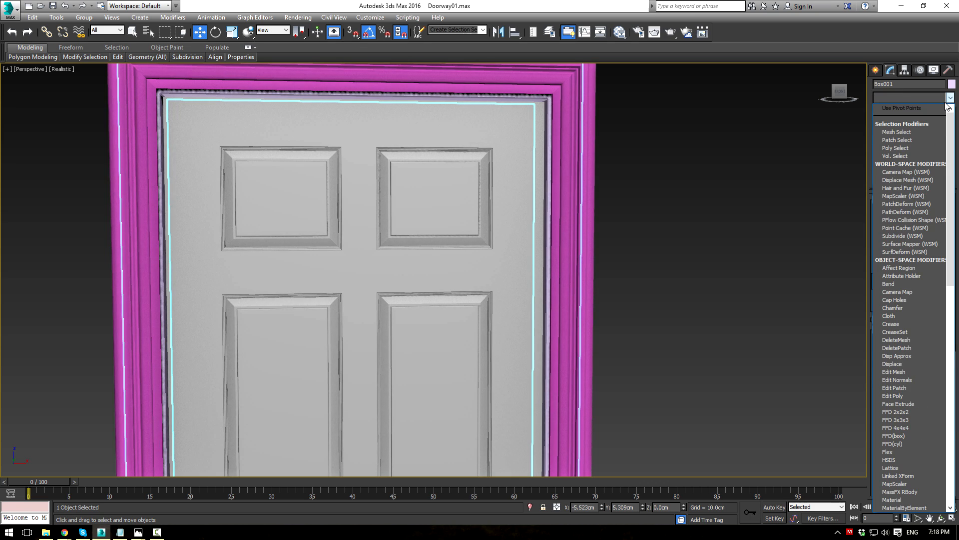
type("tu")
key("Return")
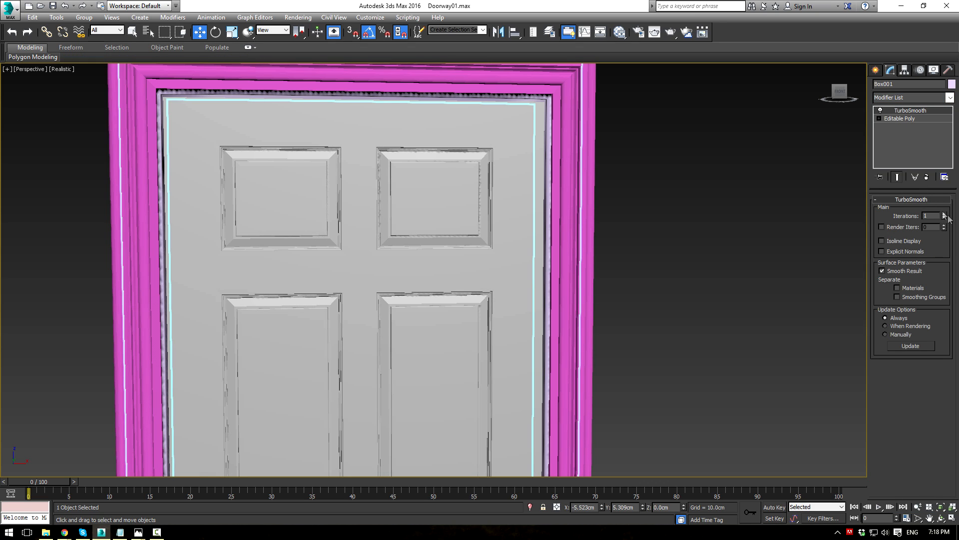
left_click(945, 213)
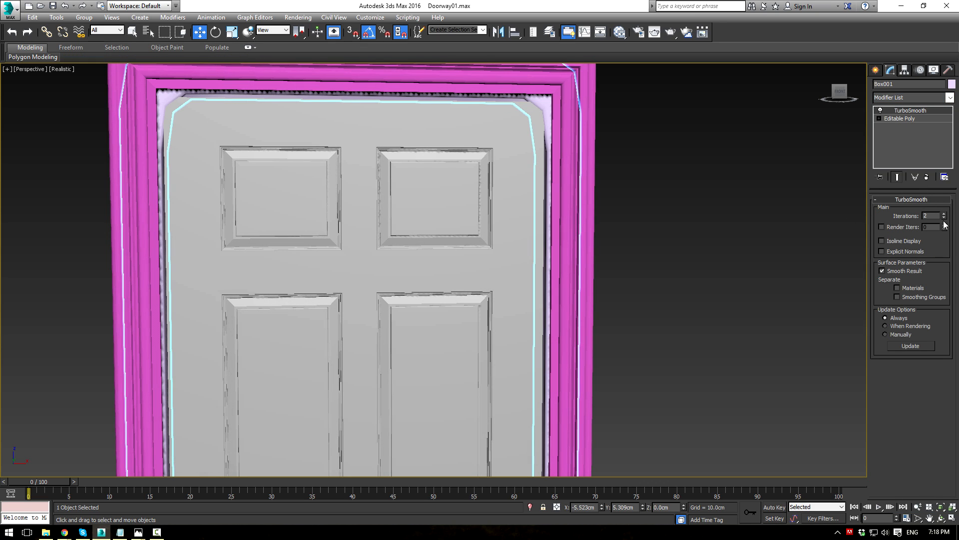
right_click(903, 111)
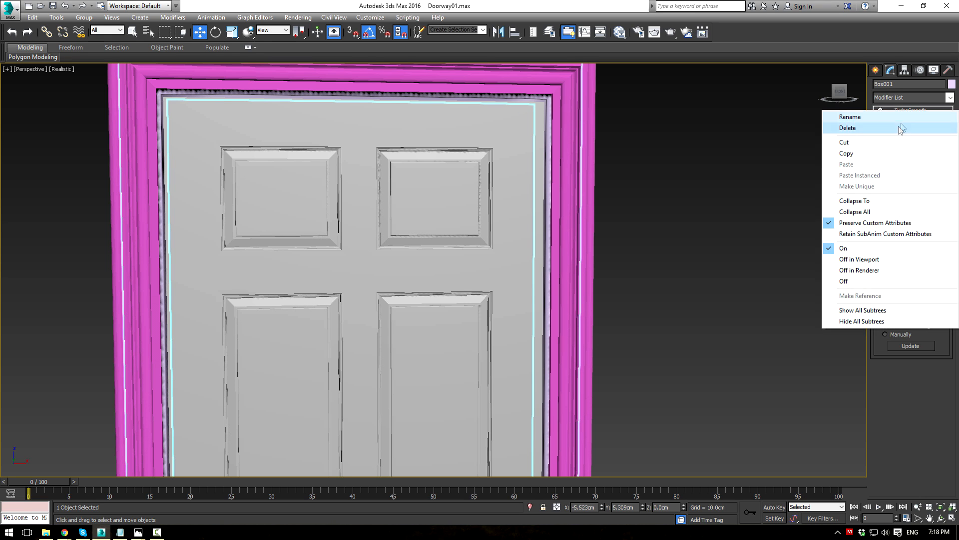
left_click(844, 128)
left_click(724, 134)
scroll(597, 147, "up", 8)
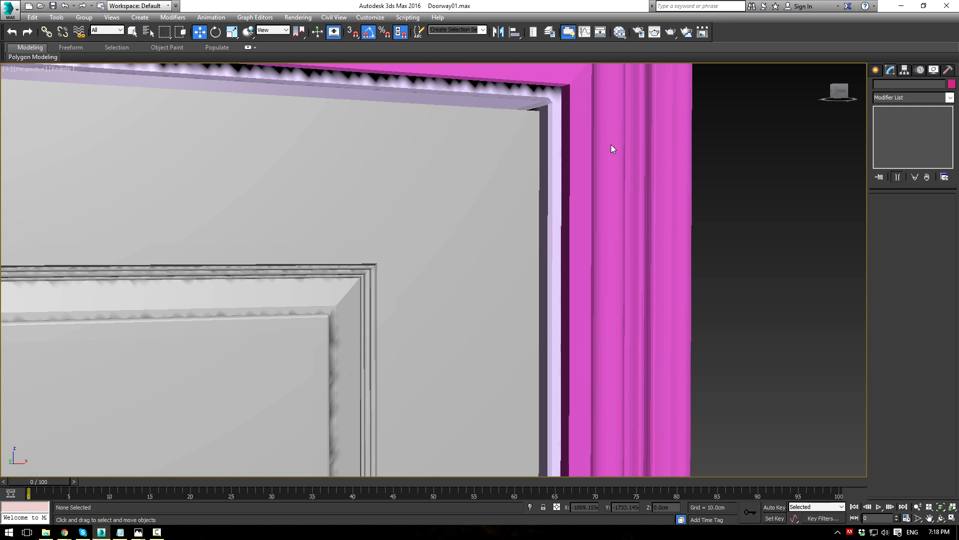
scroll(611, 145, "down", 10)
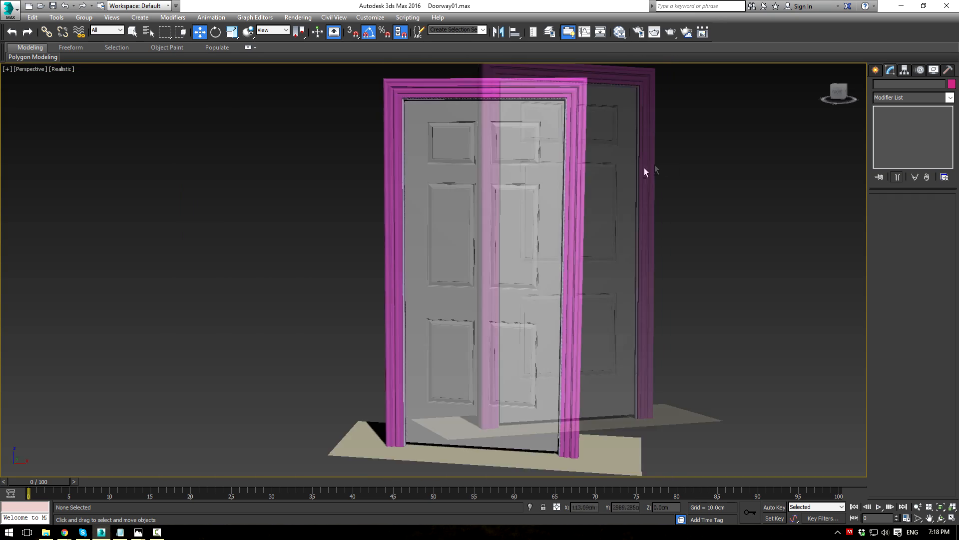
middle_click_drag(645, 171, 673, 169, "alt")
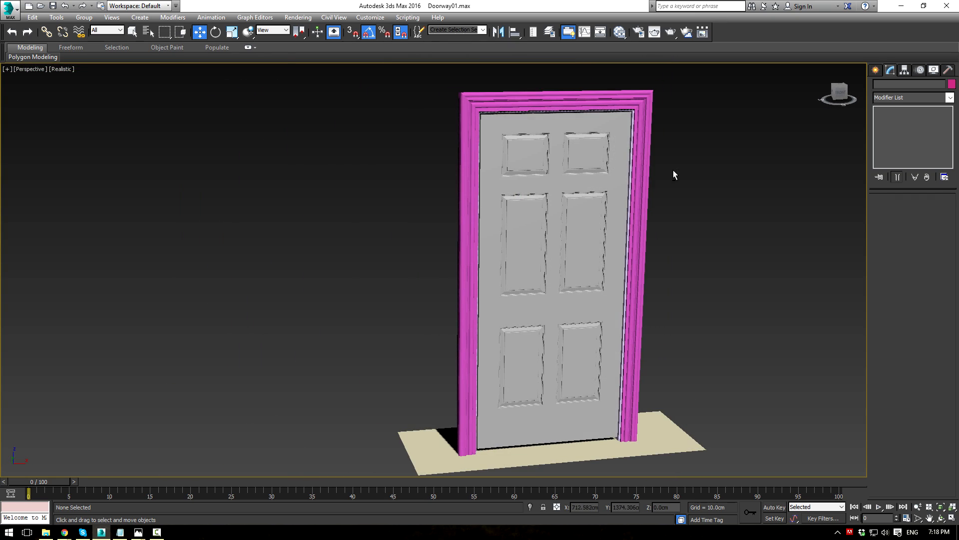
Step: Change the door frame Line001's display colour from pink to grey
left_click(645, 175)
left_click(951, 84)
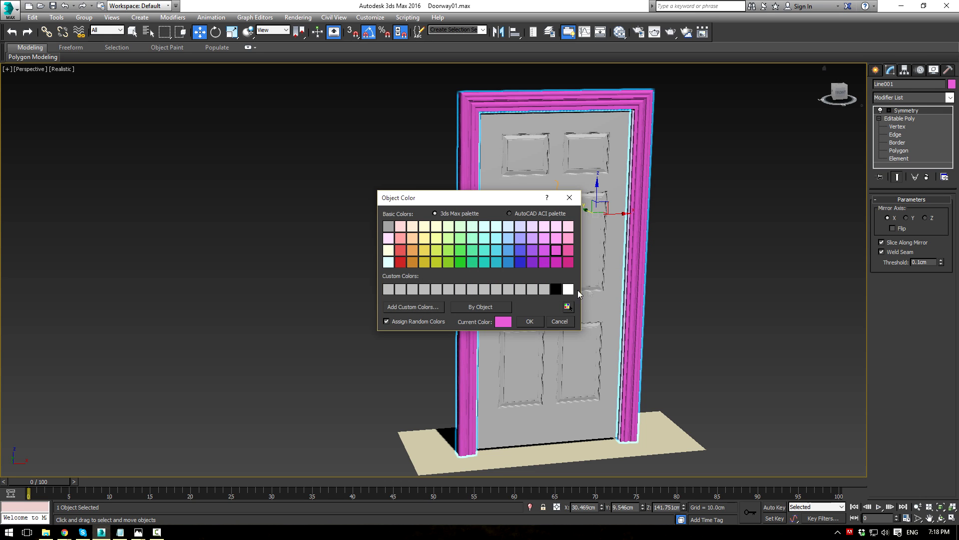
left_click(533, 323)
left_click(778, 272)
middle_click_drag(778, 272, 784, 221, "alt")
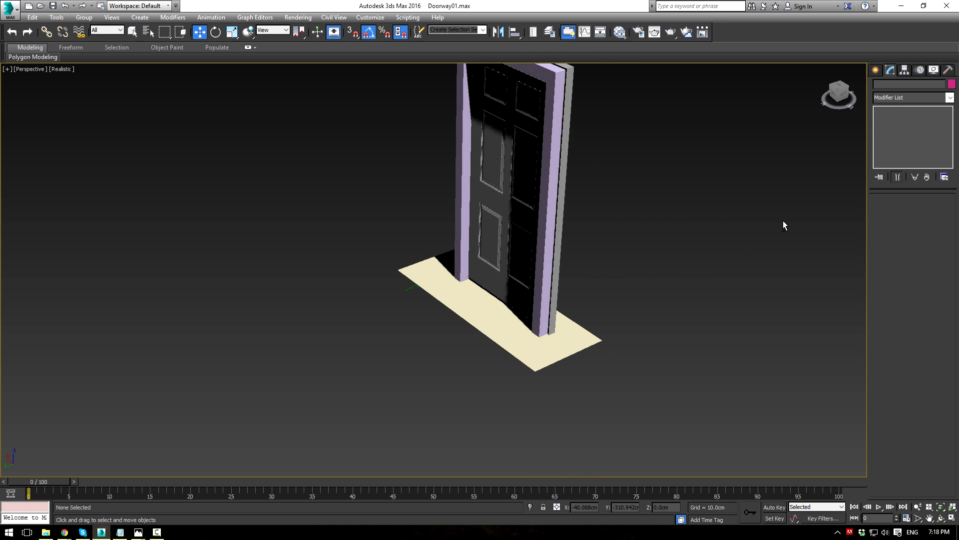
Step: Give the jamb Box001 a grey display colour as well and return to the four-viewport layout
left_click(559, 98)
left_click(952, 84)
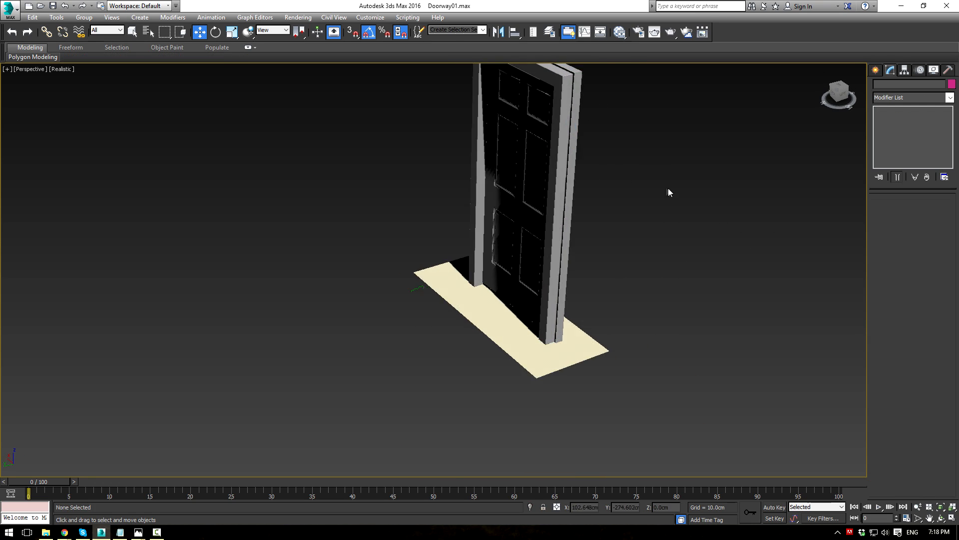
middle_click_drag(668, 193, 555, 157, "alt")
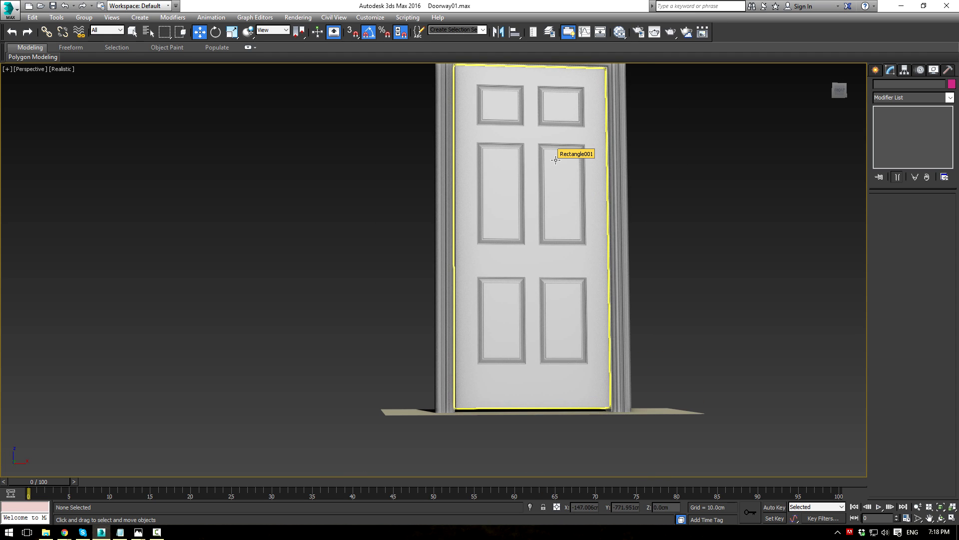
scroll(212, 171, "up", 5)
key("alt+w")
scroll(612, 79, "down", 4)
middle_click_drag(521, 81, 523, 161)
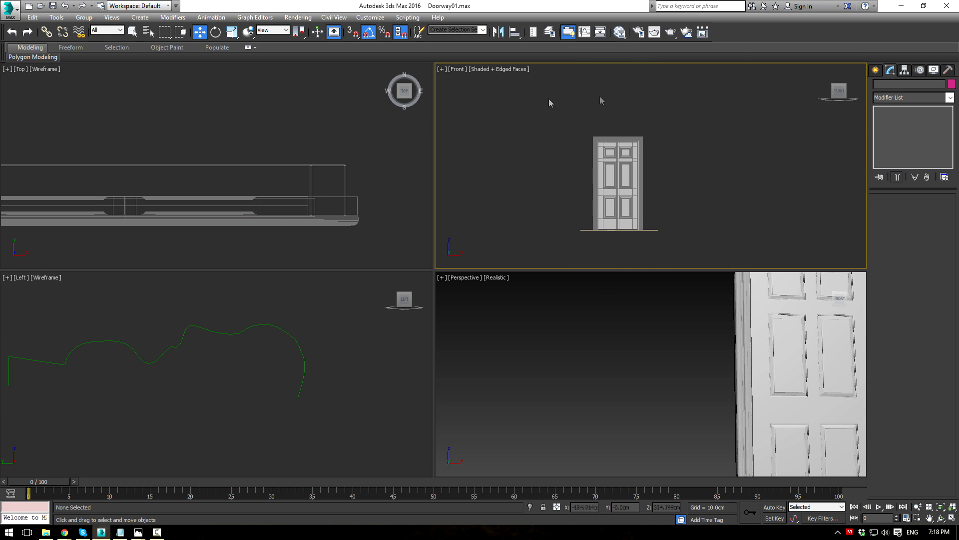
Step: Look over the door-knob reference photo in Windows Photos, then go back to 3ds Max's Create panel
key("alt+Tab")
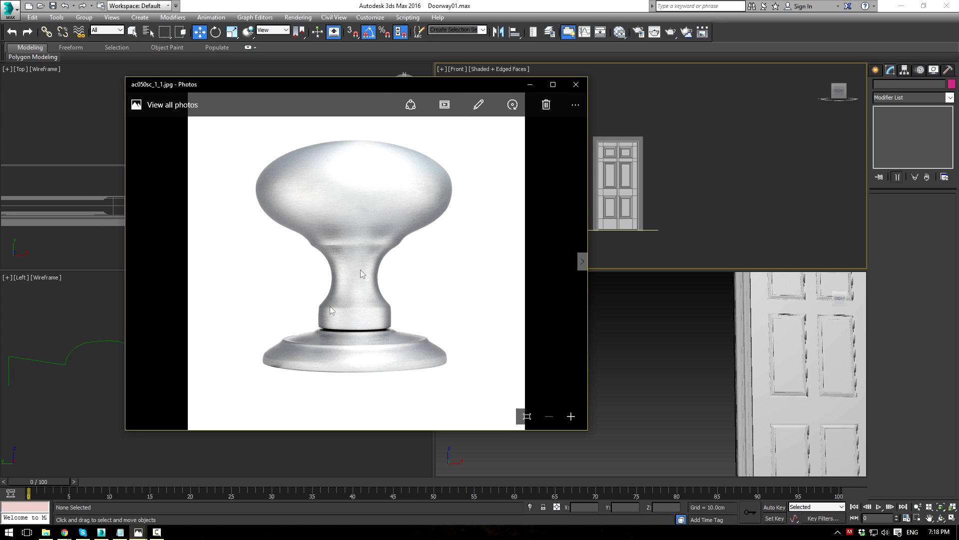
key("alt+Tab")
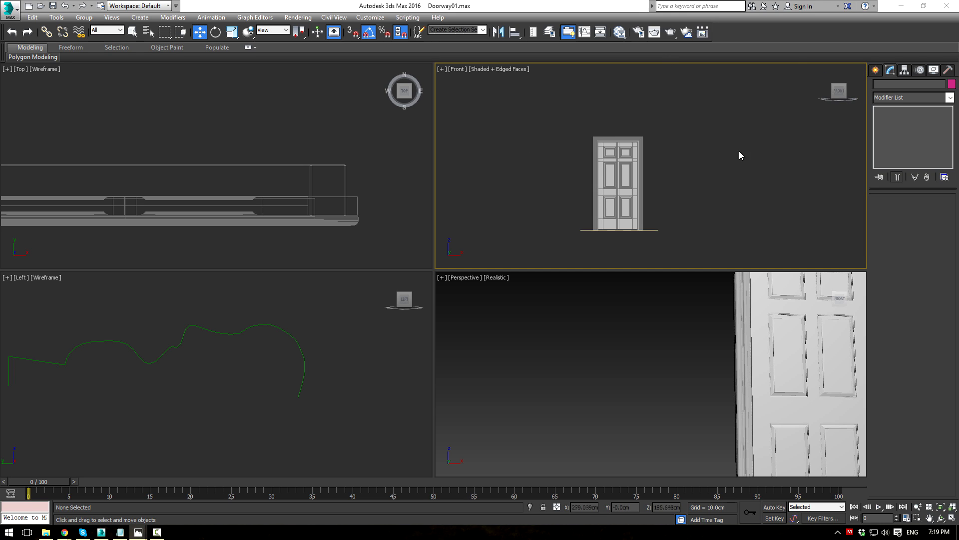
left_click(877, 72)
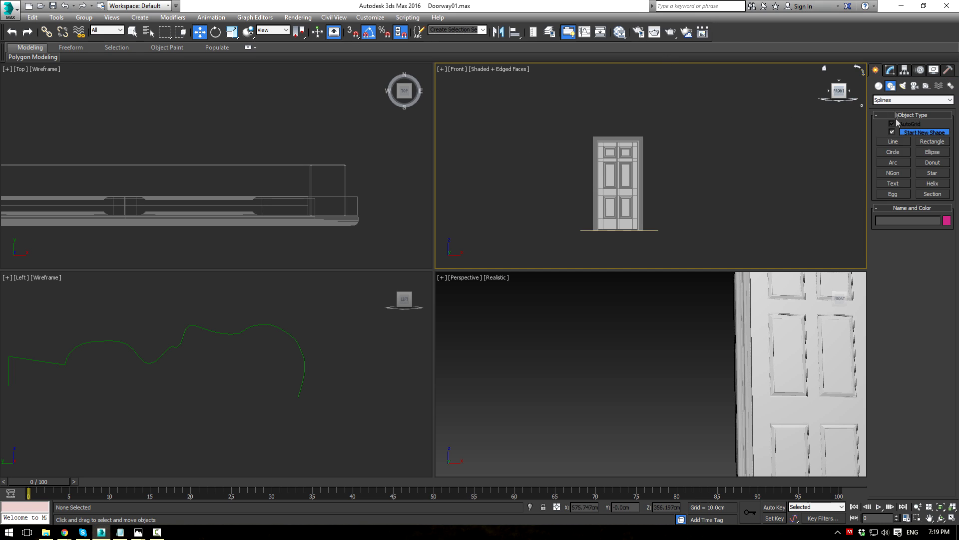
Step: Create a 900 x 900 cm plane to the left of the door
left_click(879, 85)
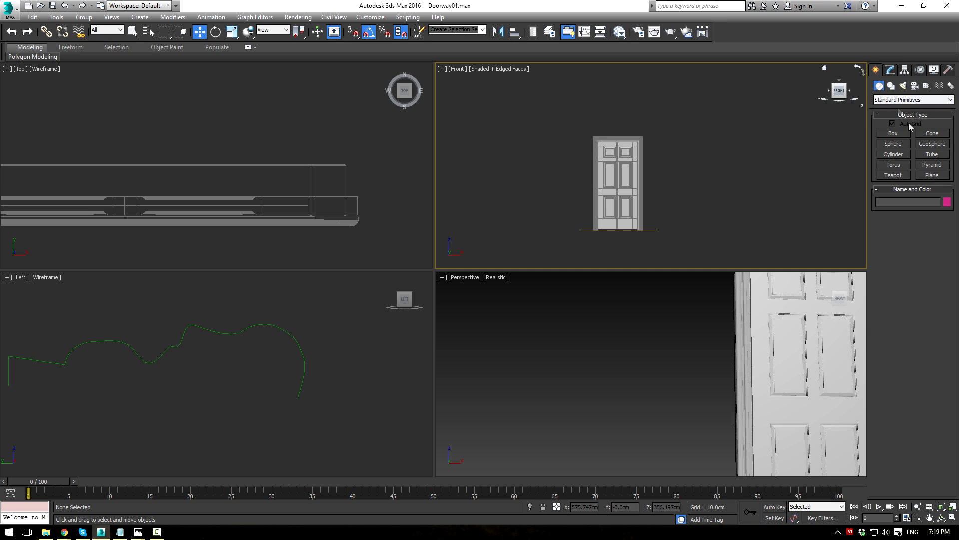
left_click(932, 176)
left_click_drag(458, 117, 553, 202)
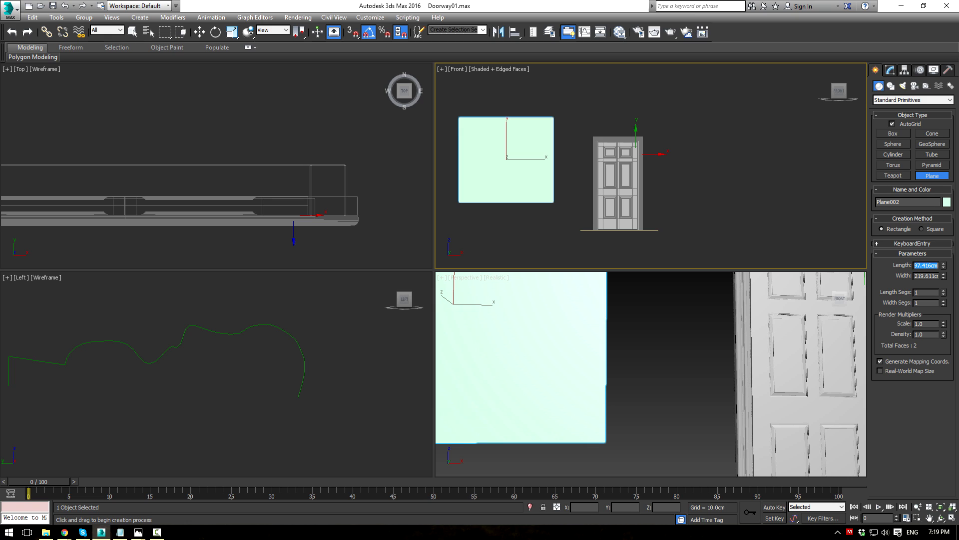
type("900")
key("Tab")
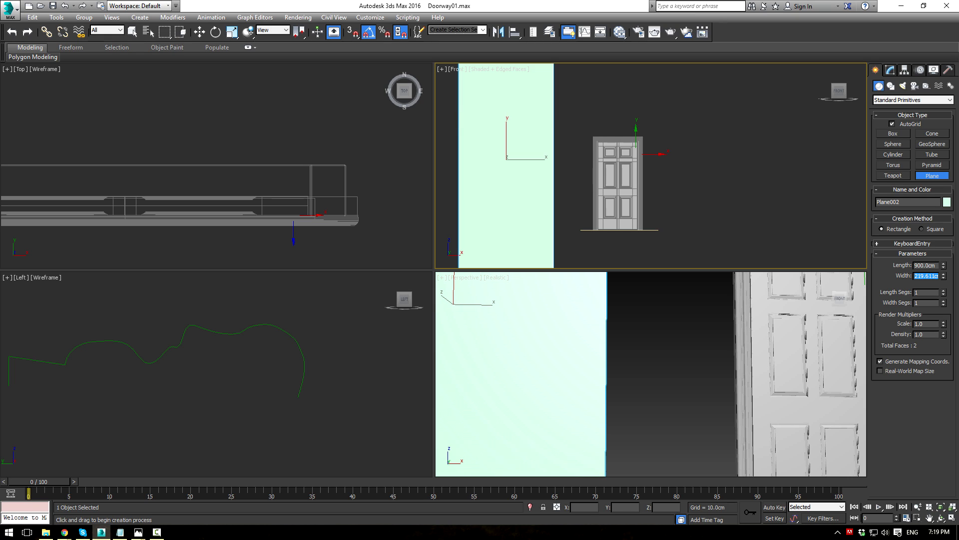
key("Return")
scroll(765, 193, "down", 2)
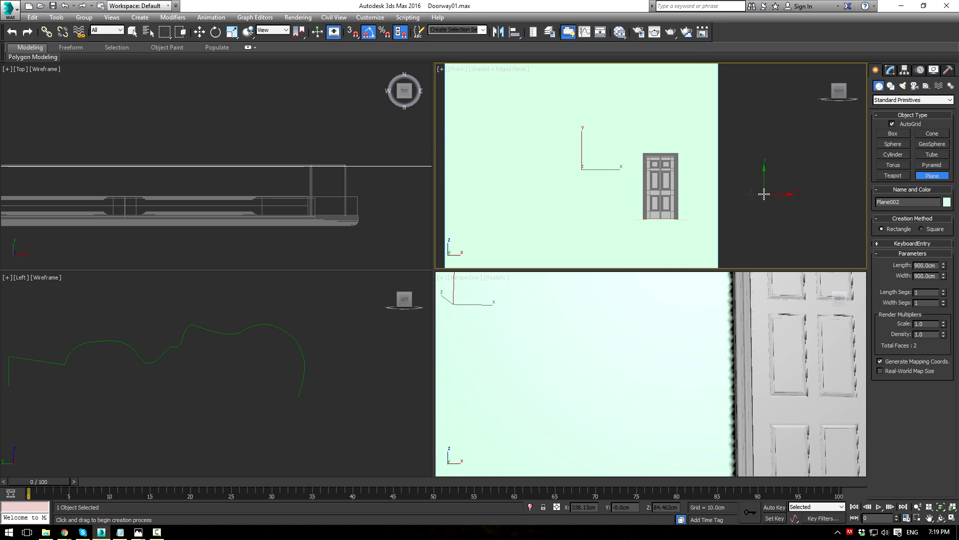
Step: In the Slate Material Editor, swap the Moulding.jpg bitmap node's image for ac050sc_1_1.jpg
key("m")
middle_click_drag(306, 217, 310, 231)
left_click(320, 223)
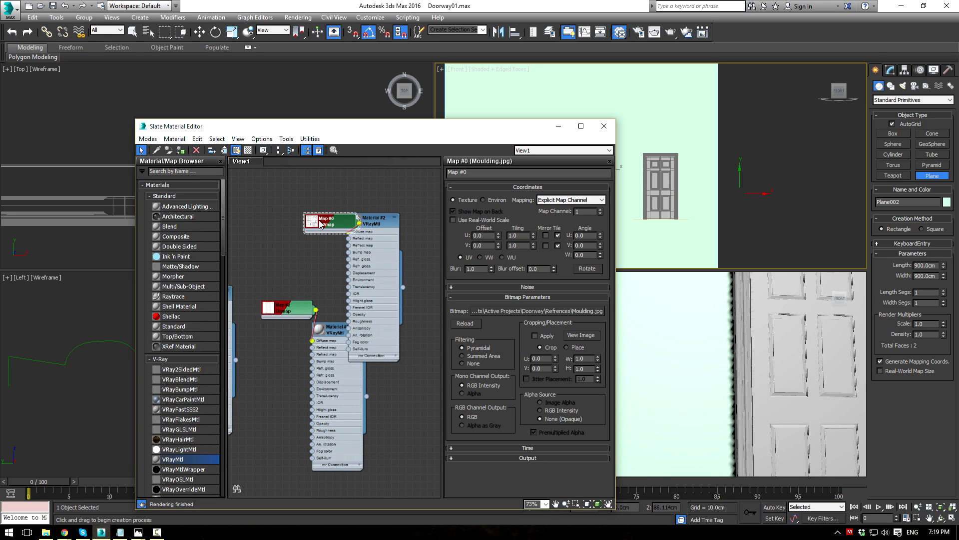
left_click(512, 310)
double_click(251, 223)
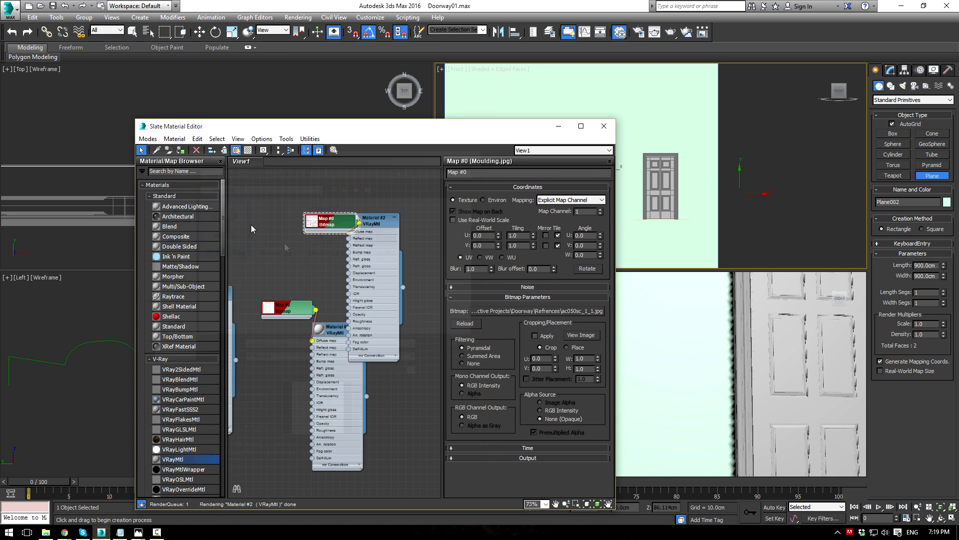
left_click(604, 126)
key("alt+w")
Step: Draw a cylinder of about 200 cm radius and 43.5 cm height in the Top view
key("w")
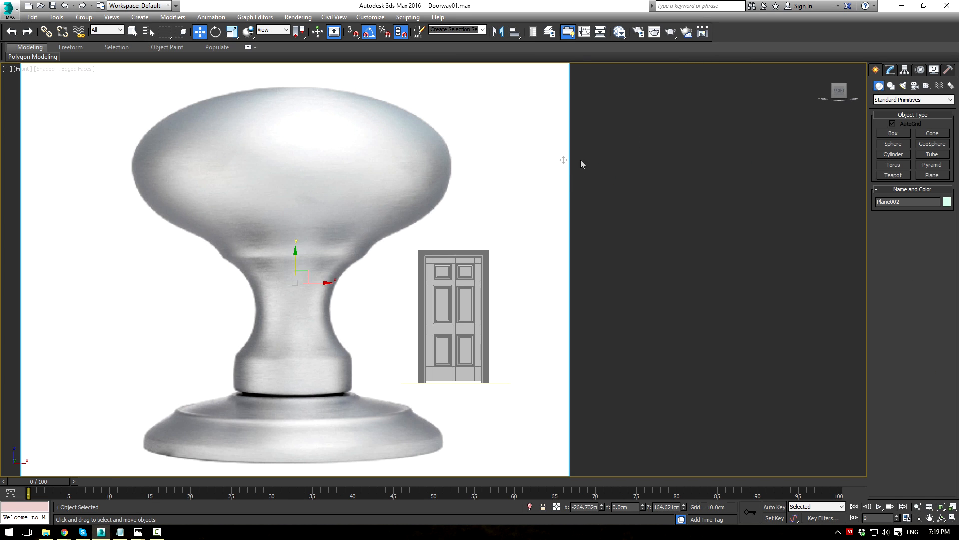
middle_click_drag(582, 159, 678, 161)
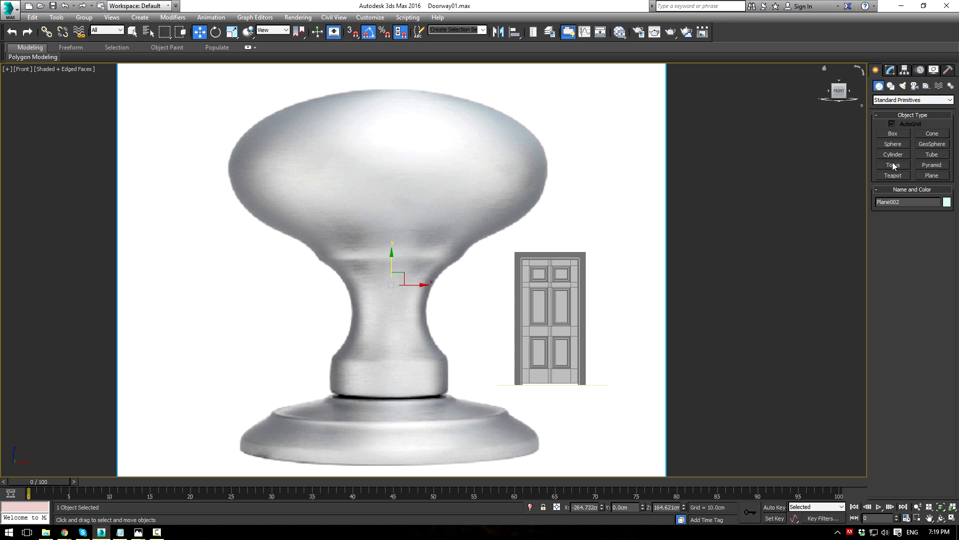
left_click(891, 86)
left_click(878, 86)
left_click(894, 155)
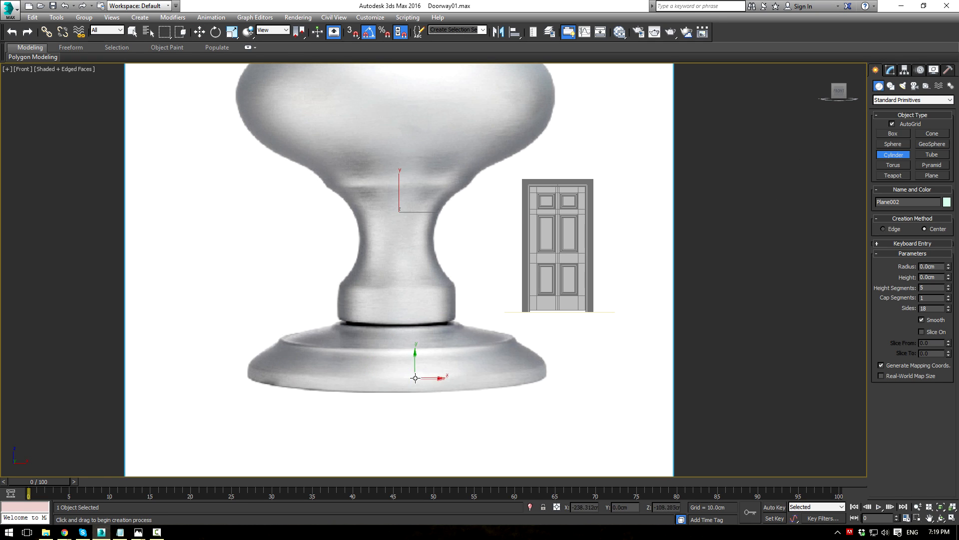
key("alt+w")
scroll(211, 177, "down", 8)
mouse_move(87, 207)
left_mouse_down()
mouse_move(92, 465)
mouse_move(104, 349)
left_mouse_up()
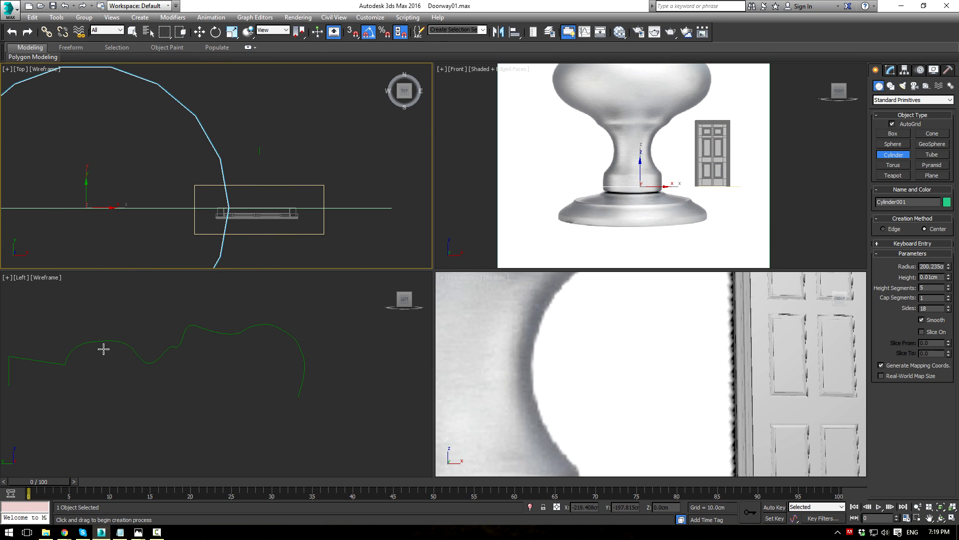
left_click(574, 207)
Step: Move the cylinder down onto the knob's base in the maximized front view
key("alt+w")
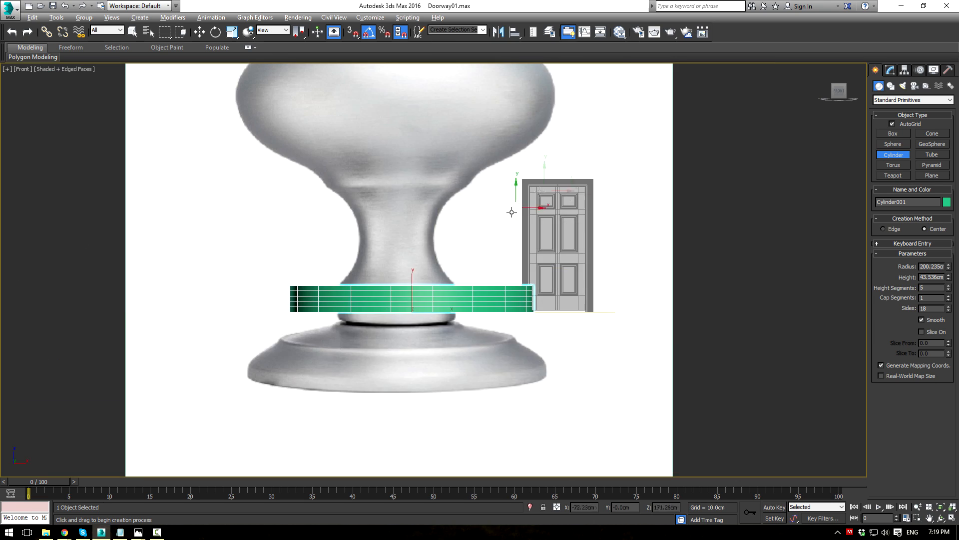
middle_click_drag(511, 211, 593, 164)
key("w")
left_click_drag(504, 252, 487, 315)
Step: Give the cylinder 1 height segment and about 244 cm radius, then convert it to Editable Poly
left_click(892, 72)
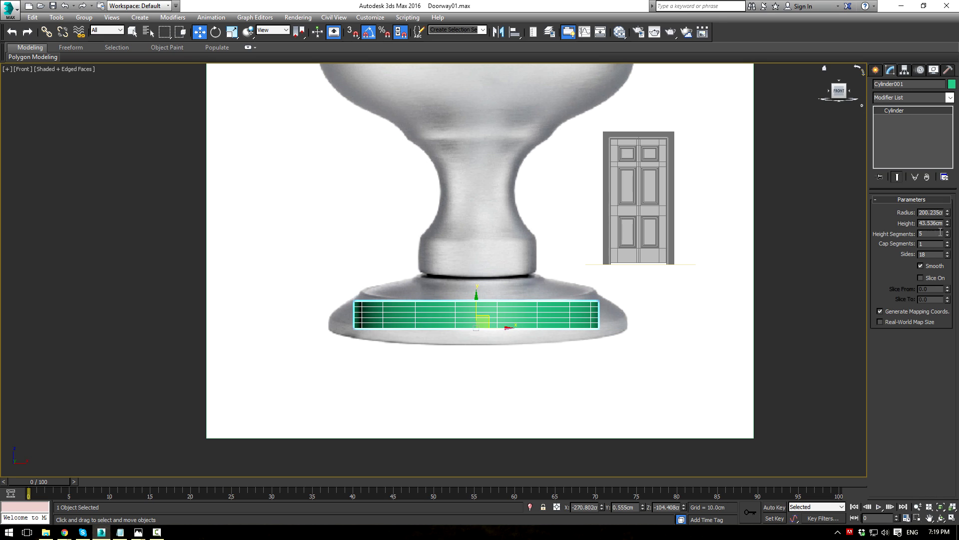
left_click_drag(946, 237, 934, 318)
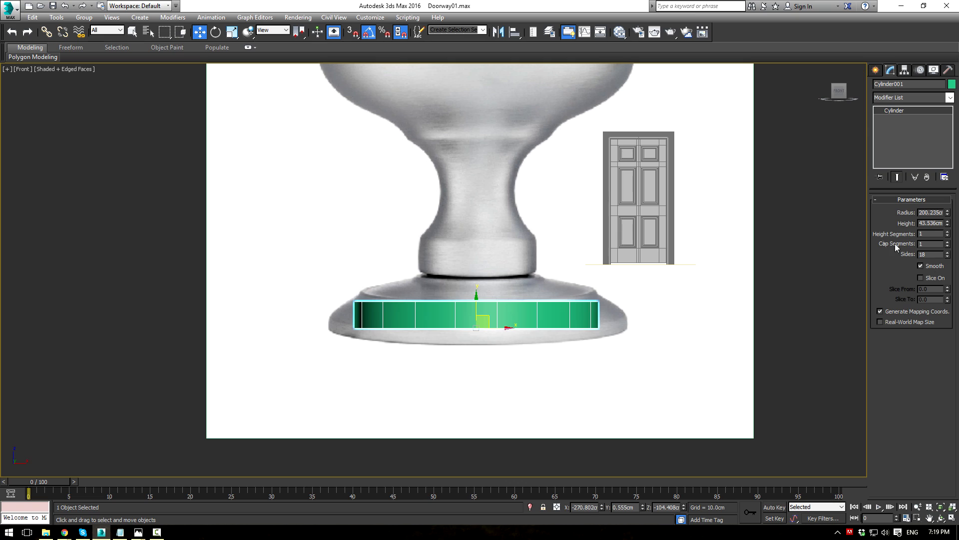
left_click_drag(950, 214, 934, 260)
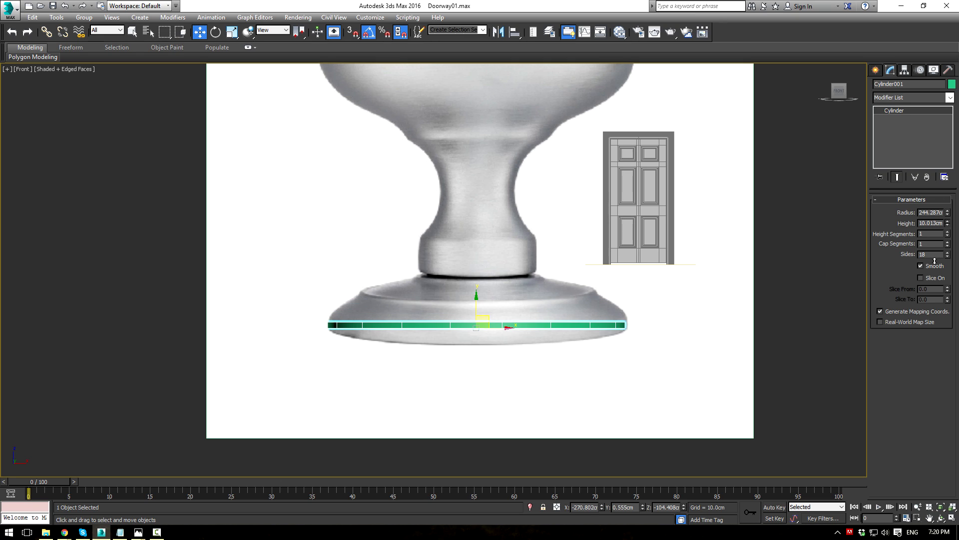
key("ctrl+e")
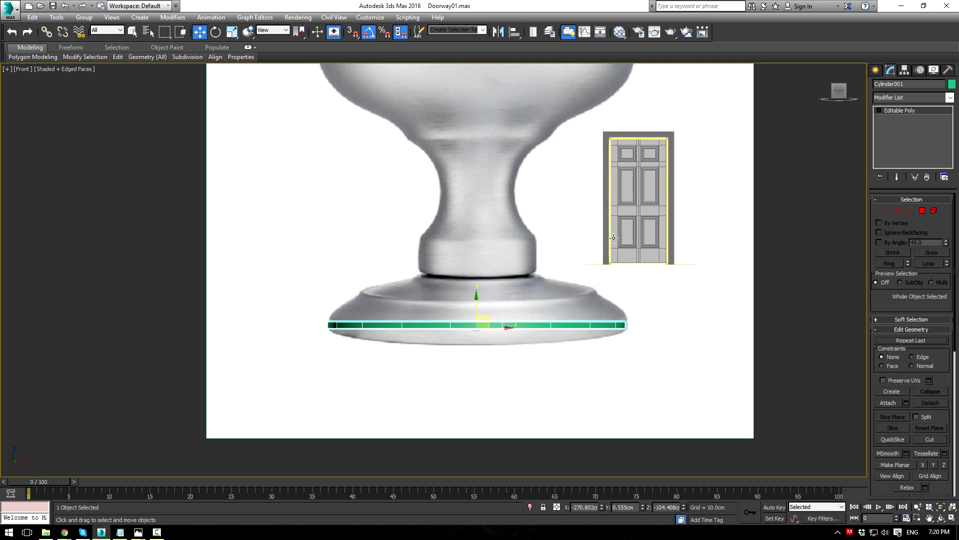
Step: Switch to Polygon level and select the cylinder's top face
key("alt+w")
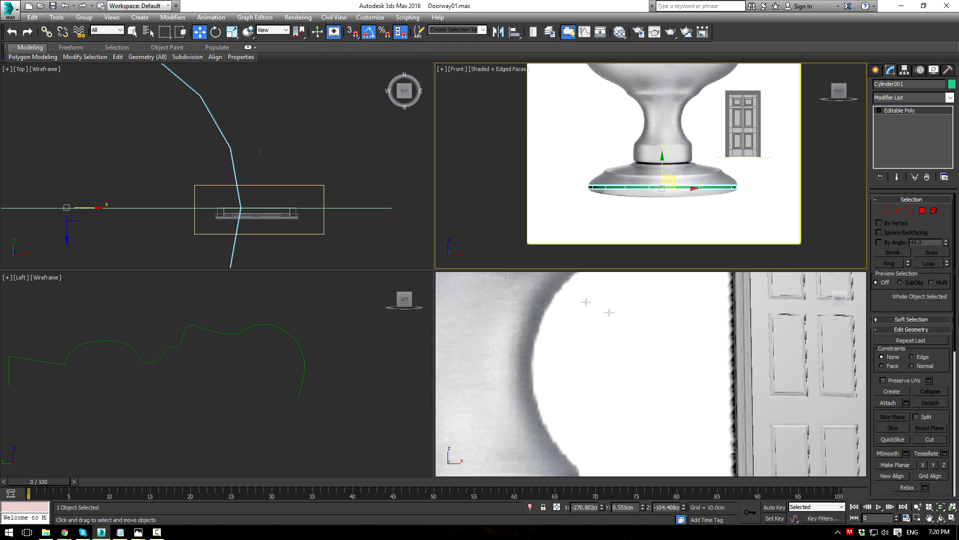
middle_click_drag(676, 352, 685, 321, "alt")
middle_click_drag(686, 321, 677, 271)
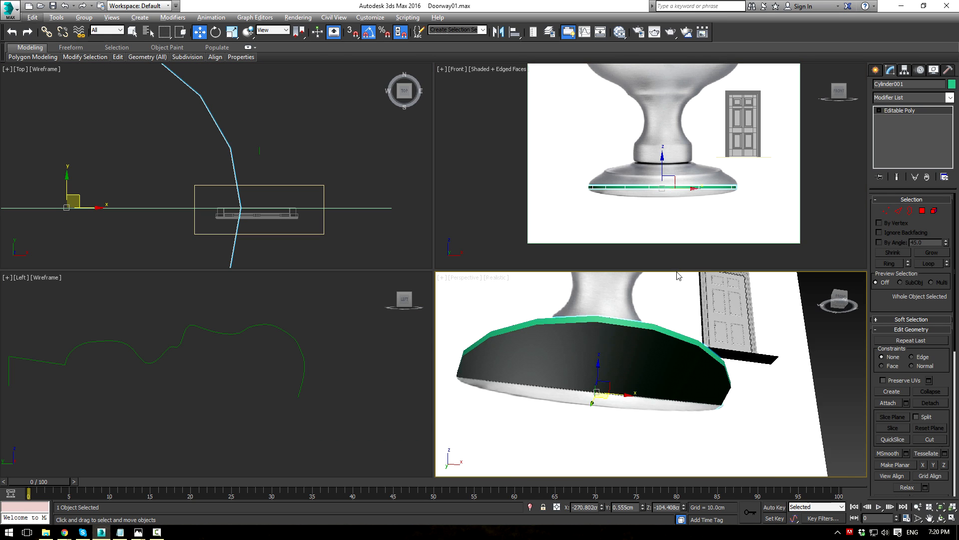
left_click(922, 214)
left_click(659, 359)
left_click(660, 360, "alt")
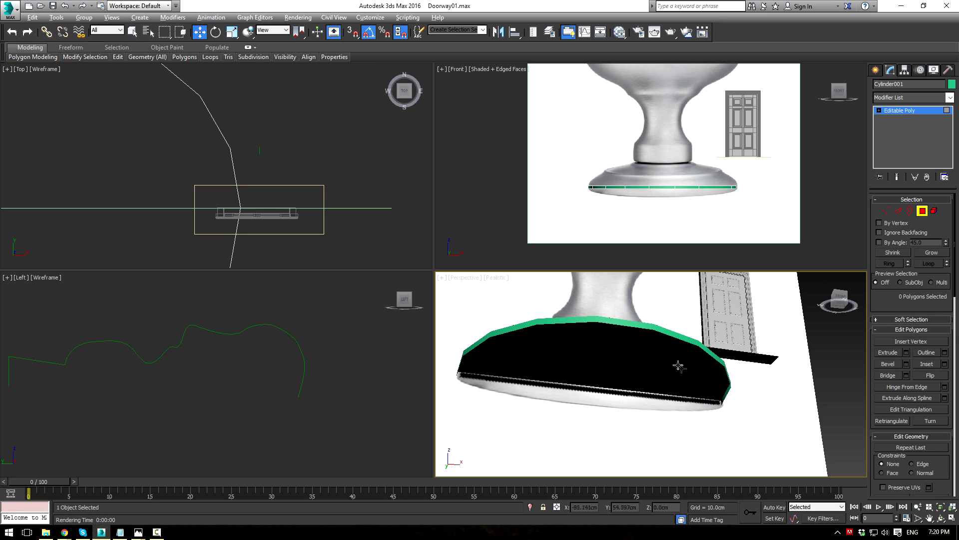
middle_click_drag(681, 369, 660, 358, "alt")
left_click(660, 358)
middle_click_drag(661, 180, 663, 187)
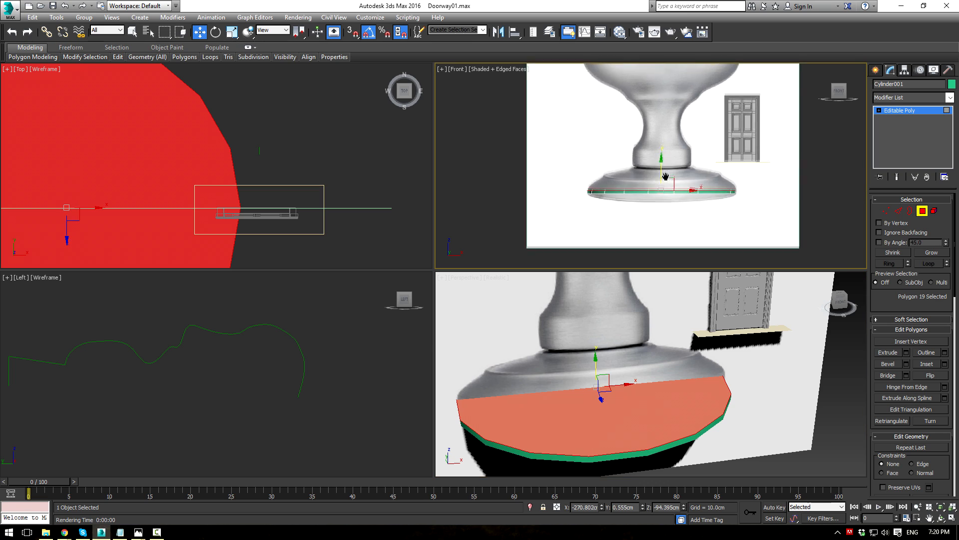
scroll(677, 182, "up", 2)
Step: Bevel the top face up into a thicker band and scale it narrower to follow the knob
left_click(888, 364)
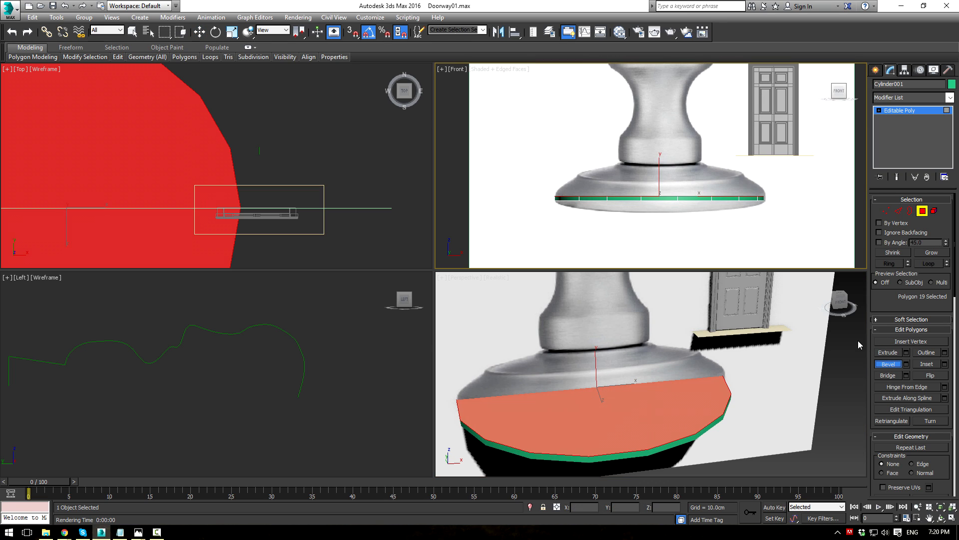
left_click_drag(643, 426, 613, 373)
left_click(603, 418)
right_click(634, 411)
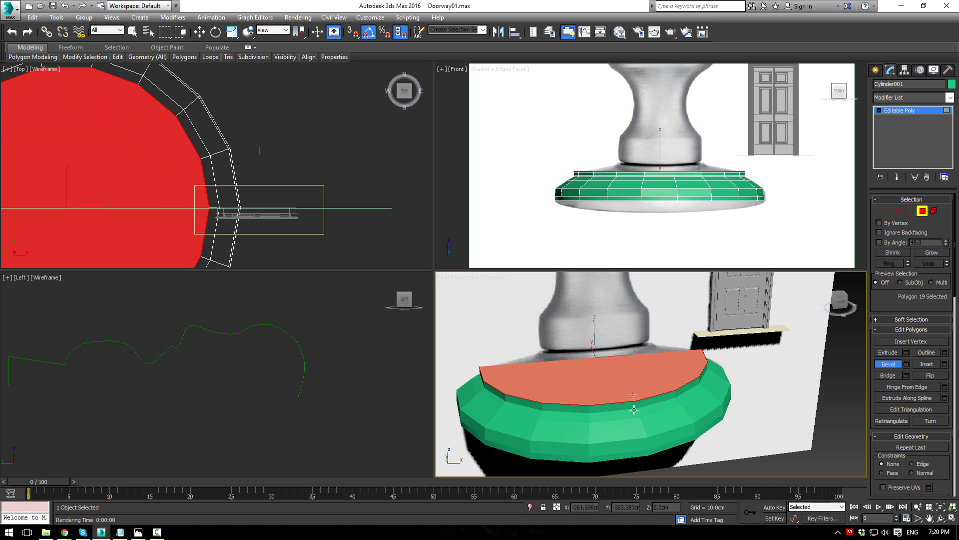
left_click_drag(618, 381, 622, 350)
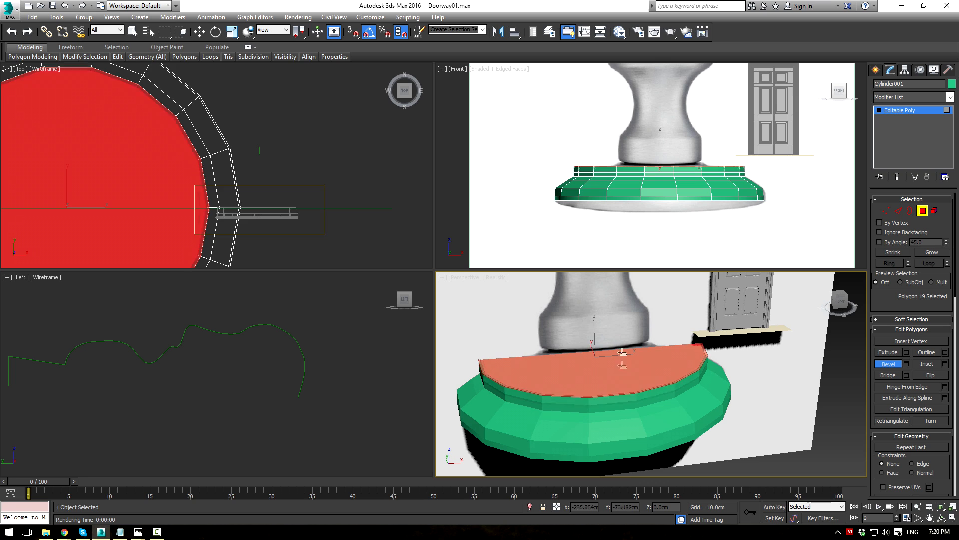
left_click(662, 487)
middle_click_drag(655, 372, 659, 381)
key("r")
left_click_drag(592, 356, 592, 369)
Step: Bevel the top face again into a narrower sloped step toward the stem
left_click(882, 366)
scroll(595, 382, "up", 3)
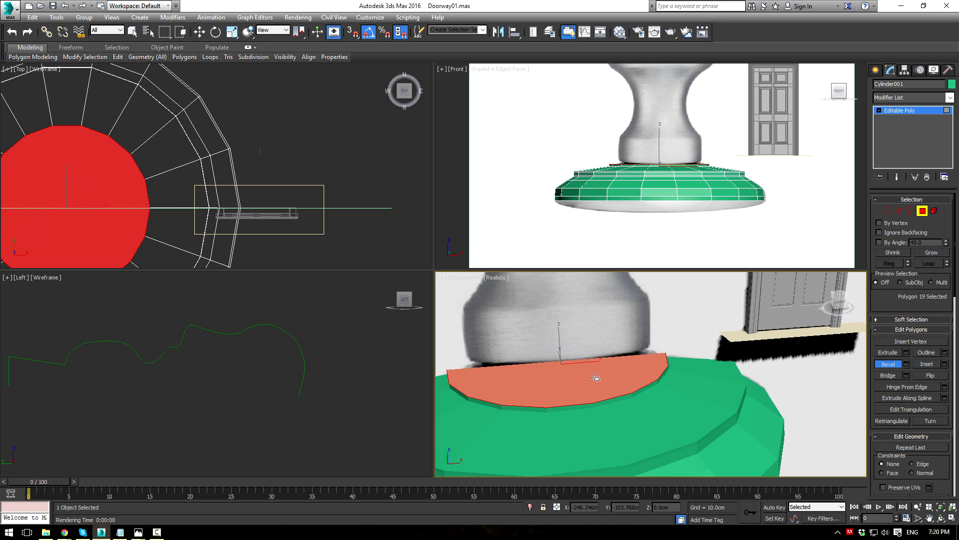
left_click(590, 403)
left_click_drag(584, 375, 585, 364)
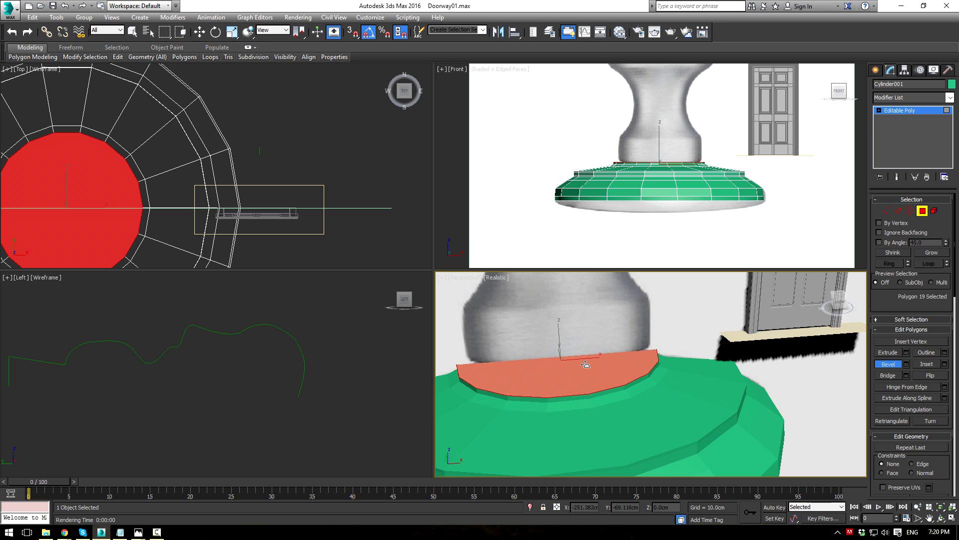
left_click_drag(578, 372, 574, 365)
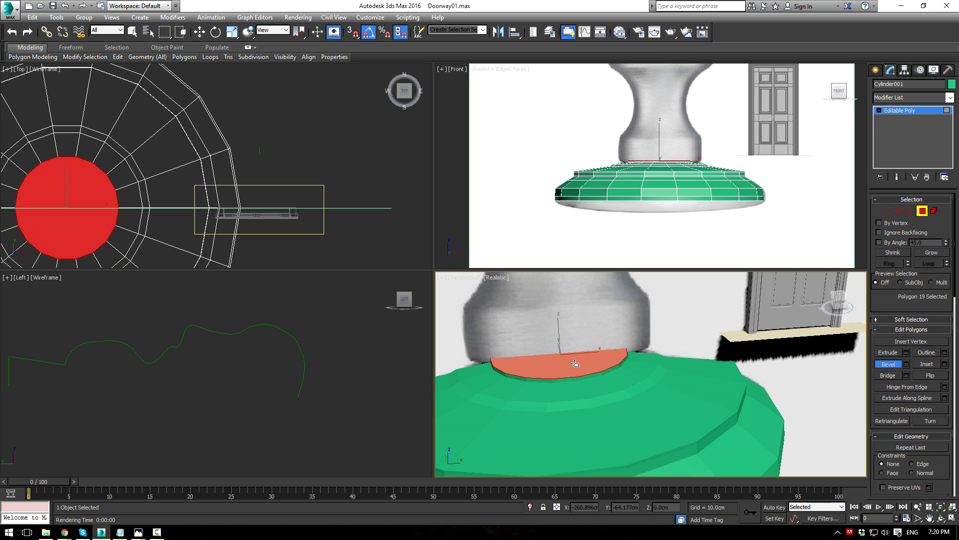
Step: Bevel the knob's top faces into more bands, alternating narrowed and widened outlines
left_click(582, 324)
left_click_drag(577, 371, 582, 258)
left_click(588, 345)
middle_click_drag(588, 293, 632, 368)
middle_click_drag(639, 145, 631, 257)
left_click_drag(607, 396, 609, 327)
left_click(611, 385)
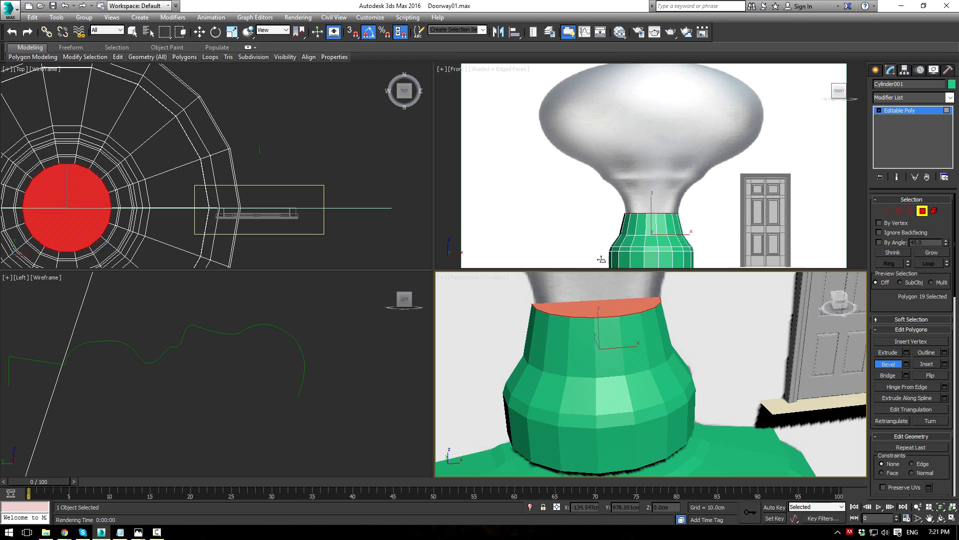
middle_click_drag(657, 332, 682, 414)
left_click_drag(651, 399, 636, 322)
left_click(632, 263)
Step: Raise several flaring bevel bands, widening the top face toward the knob's bulb
middle_click_drag(666, 349, 664, 387)
left_click_drag(653, 400, 647, 345)
left_click_drag(643, 296, 651, 280)
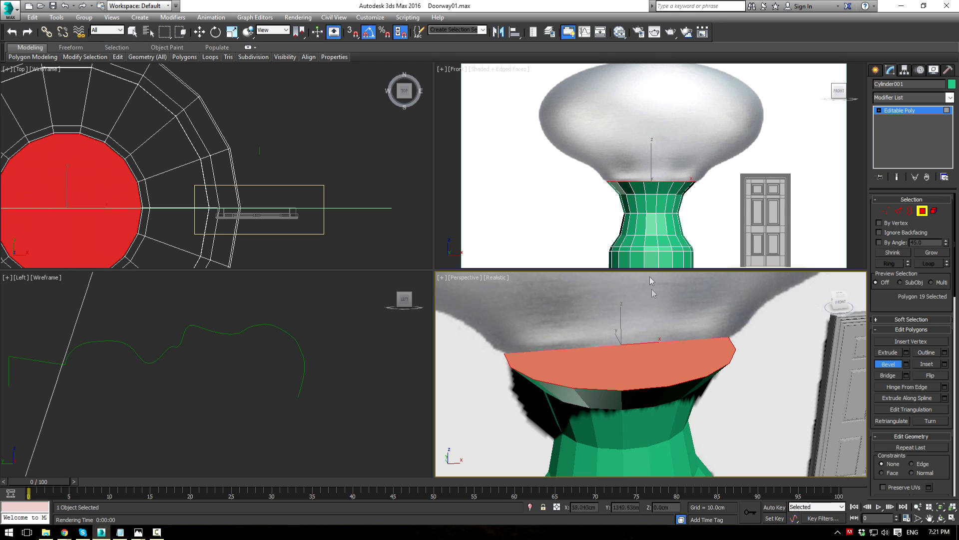
left_click_drag(631, 382, 647, 304)
left_click(633, 326)
left_click(649, 266)
left_click(652, 292)
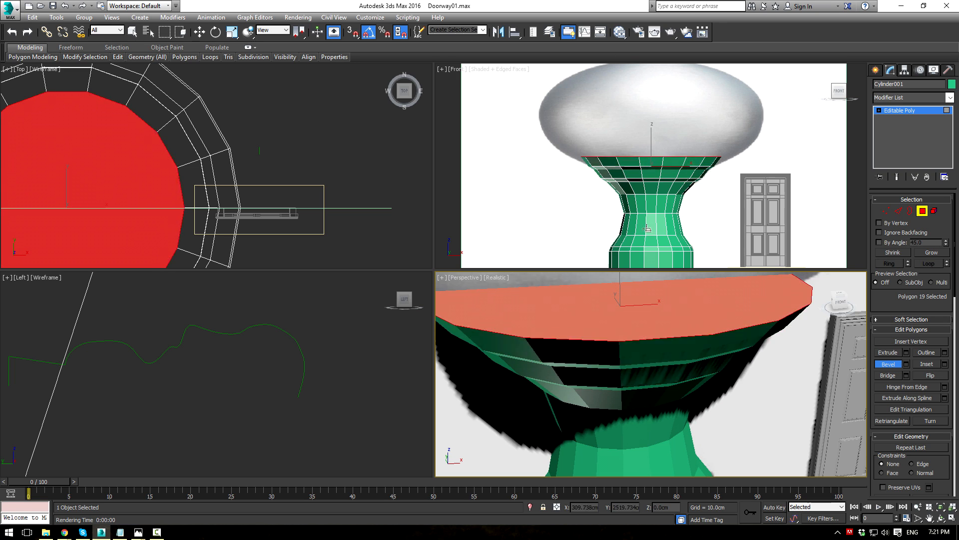
left_click_drag(646, 175, 648, 160)
scroll(654, 354, "down", 3)
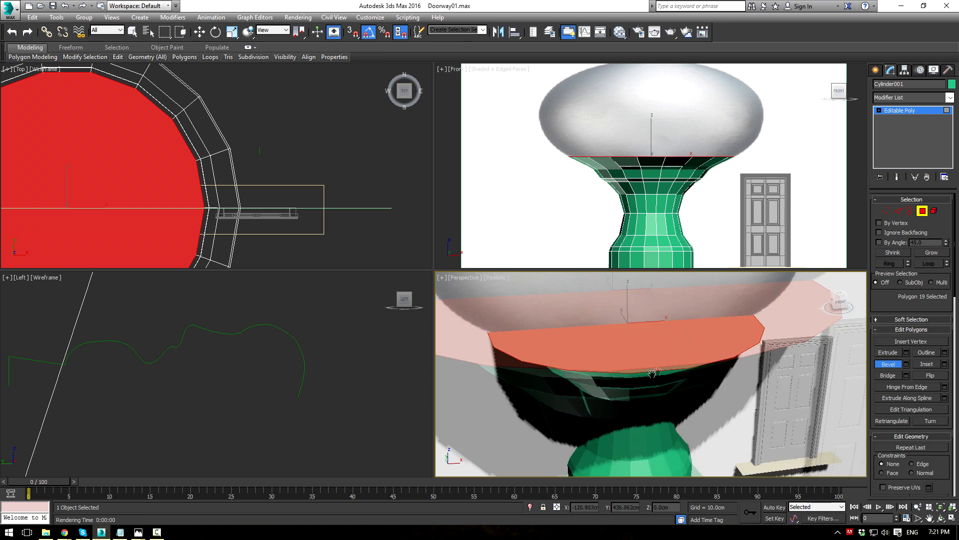
left_click_drag(627, 353, 624, 201)
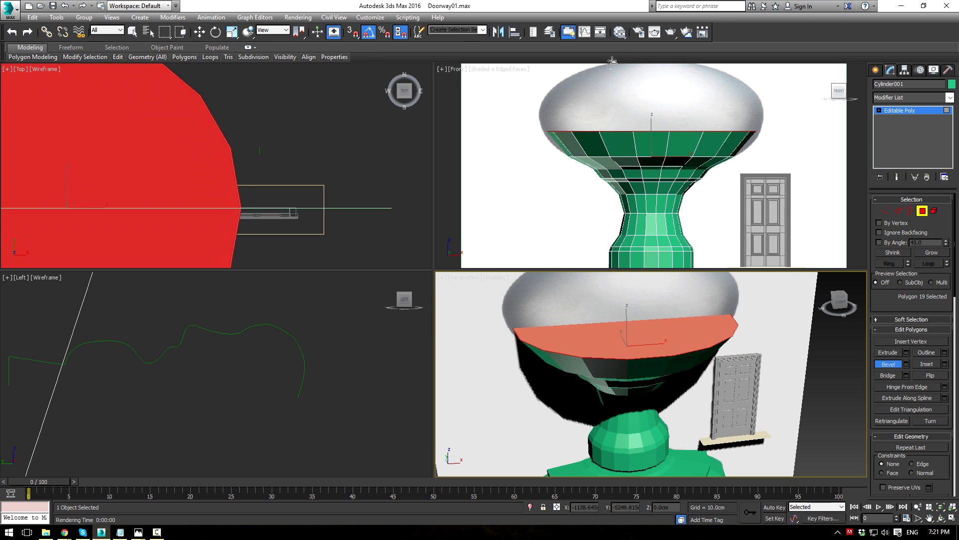
left_click(625, 42)
Step: Add final narrowing bevels to close the knob head to a small top face, then exit Polygon level
middle_click_drag(664, 345, 659, 368)
left_click_drag(659, 368, 652, 230)
middle_click_drag(683, 340, 675, 404)
left_click_drag(662, 433, 657, 291)
left_click(642, 396)
middle_click_drag(629, 157, 628, 225)
middle_click_drag(627, 399, 628, 403)
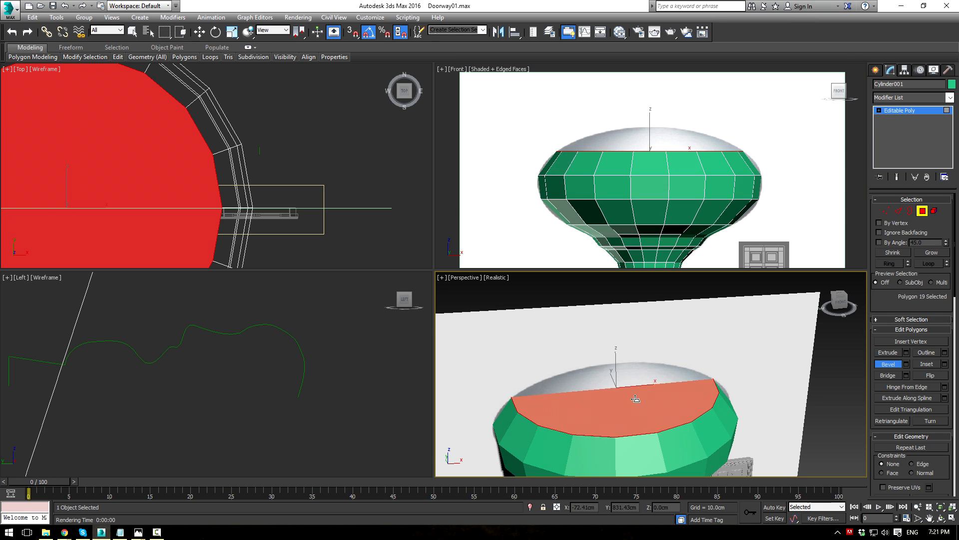
left_click_drag(637, 398, 641, 300)
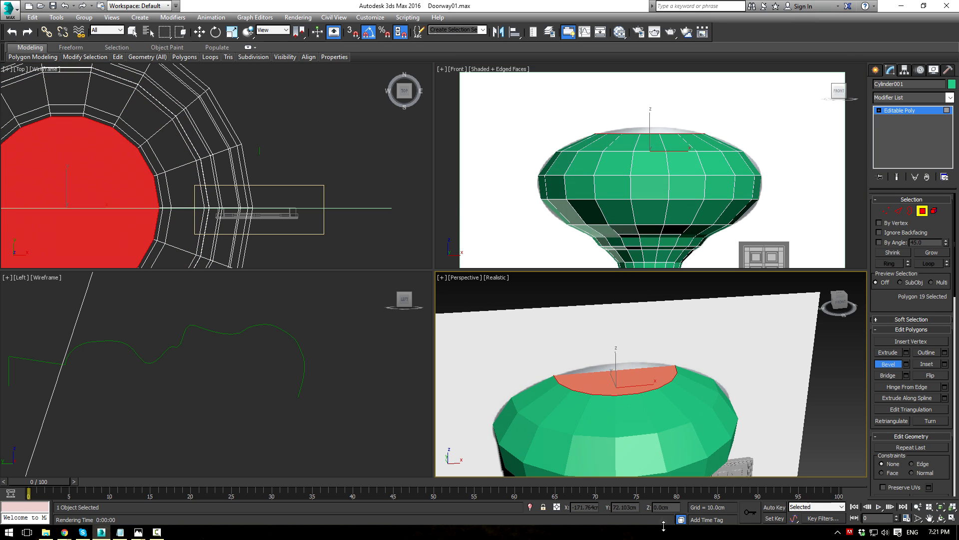
middle_click_drag(629, 381, 632, 384)
left_click_drag(633, 384, 632, 350)
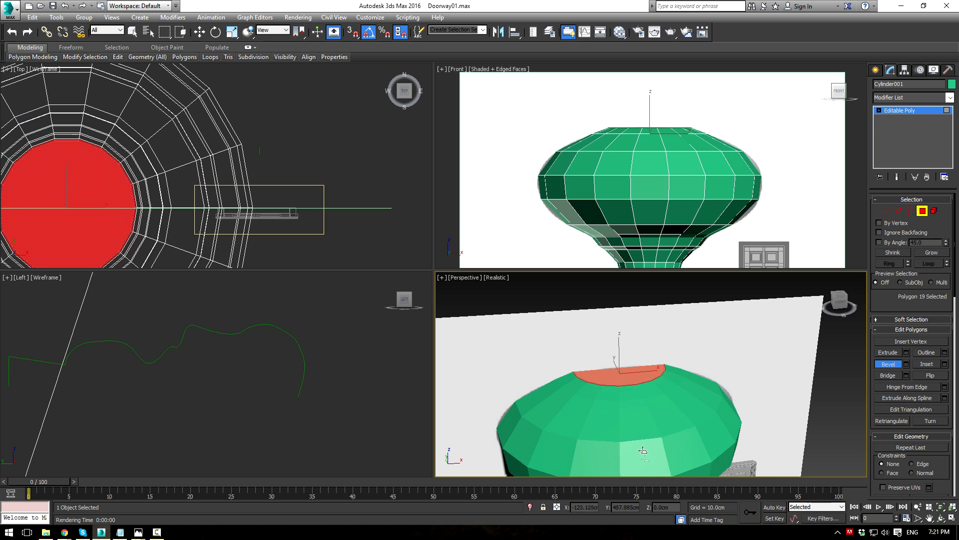
scroll(671, 347, "down", 5)
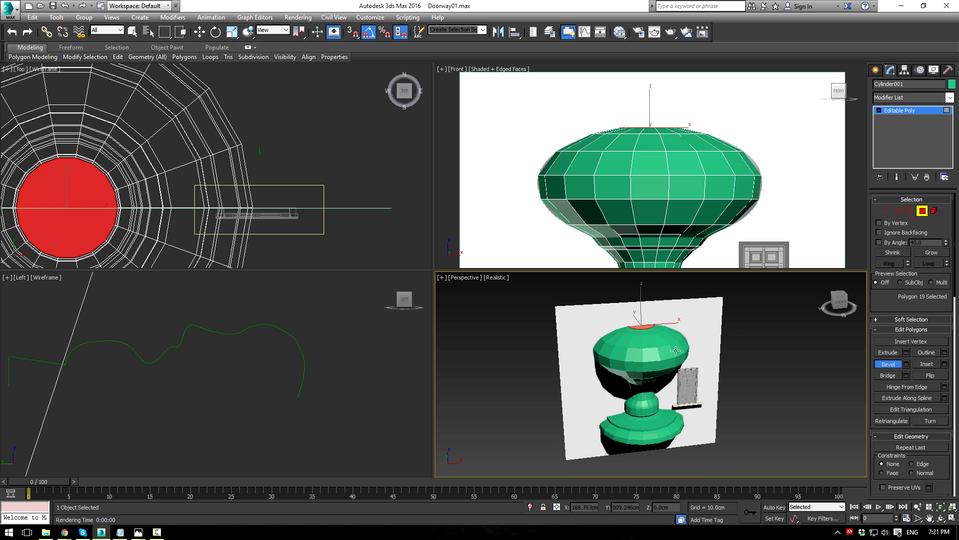
left_click(900, 113)
Step: Apply a TurboSmooth modifier to the knob cylinder
left_click(950, 98)
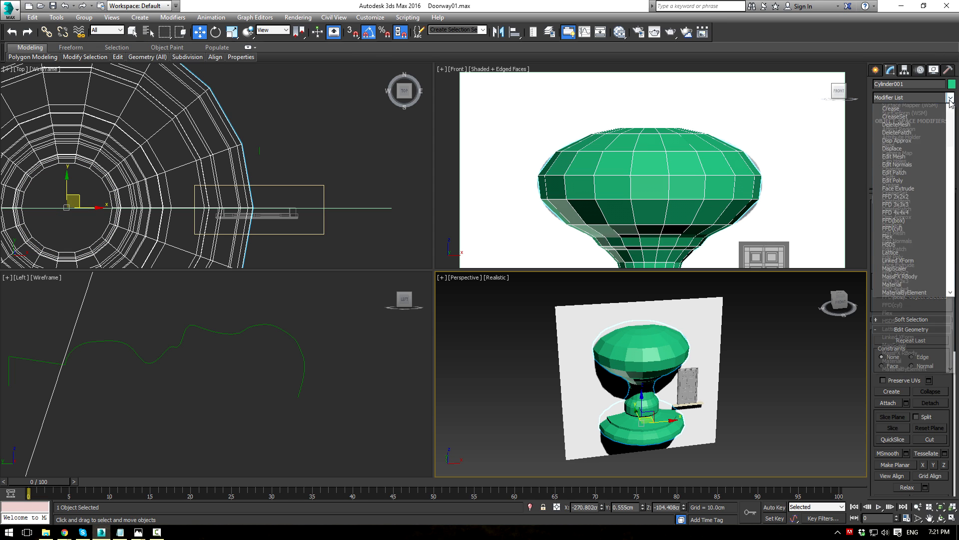
scroll(950, 103, "down", 3)
key("u")
key("Return")
Step: Delete the white backdrop plane
left_click(788, 364)
middle_click_drag(722, 354, 683, 342, "alt")
left_click(685, 330)
key("Delete")
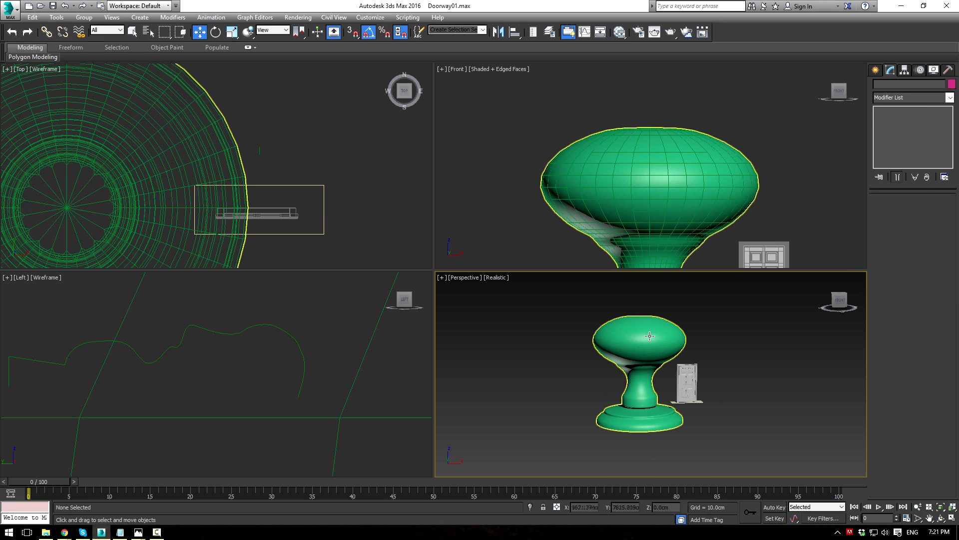
Step: Scale the knob down to door-handle size
left_click(650, 330)
scroll(643, 202, "down", 2)
middle_click_drag(637, 199, 624, 148)
key("r")
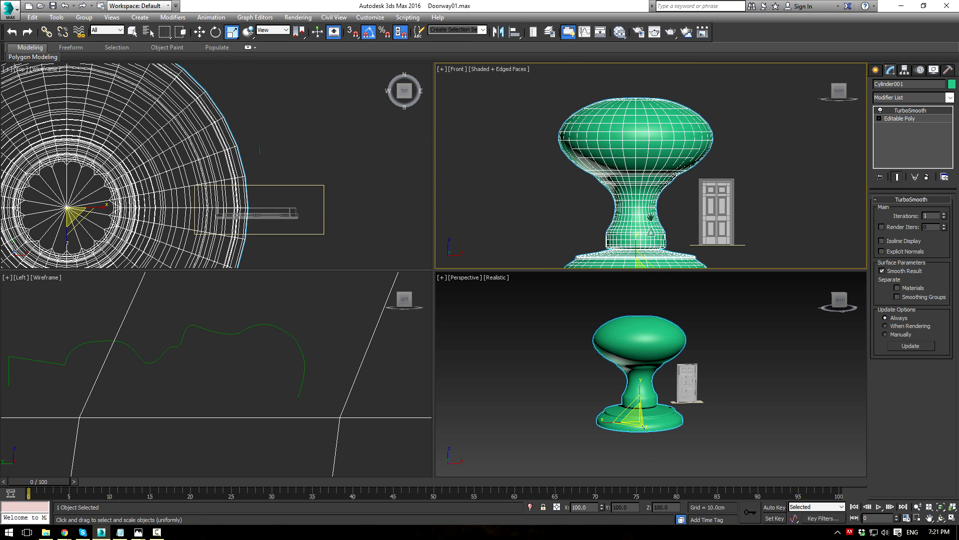
middle_click_drag(651, 233, 608, 171)
left_click_drag(612, 176, 612, 471)
Step: Move the knob onto the door and rotate it to stick out from the door's face
key("w")
scroll(621, 231, "up", 3)
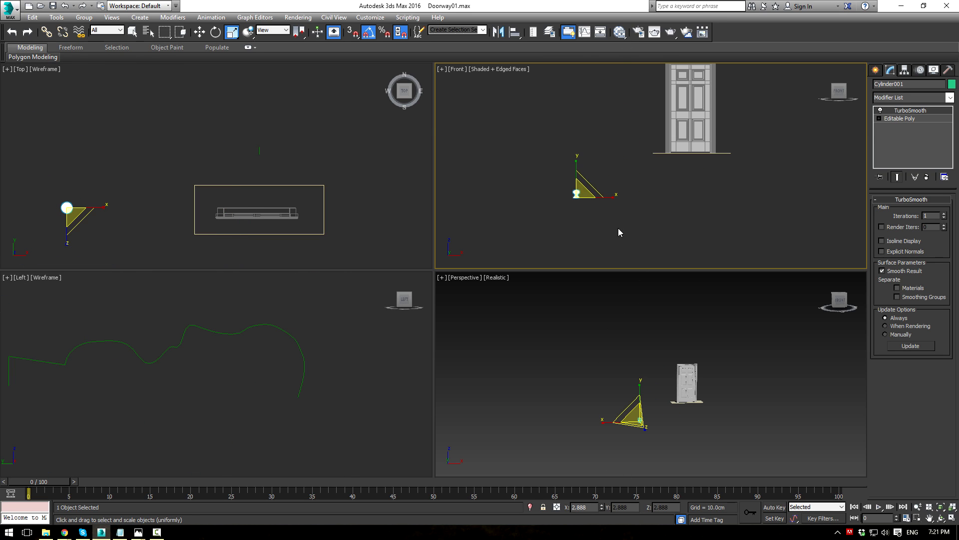
left_click_drag(590, 185, 715, 103)
scroll(715, 100, "up", 4)
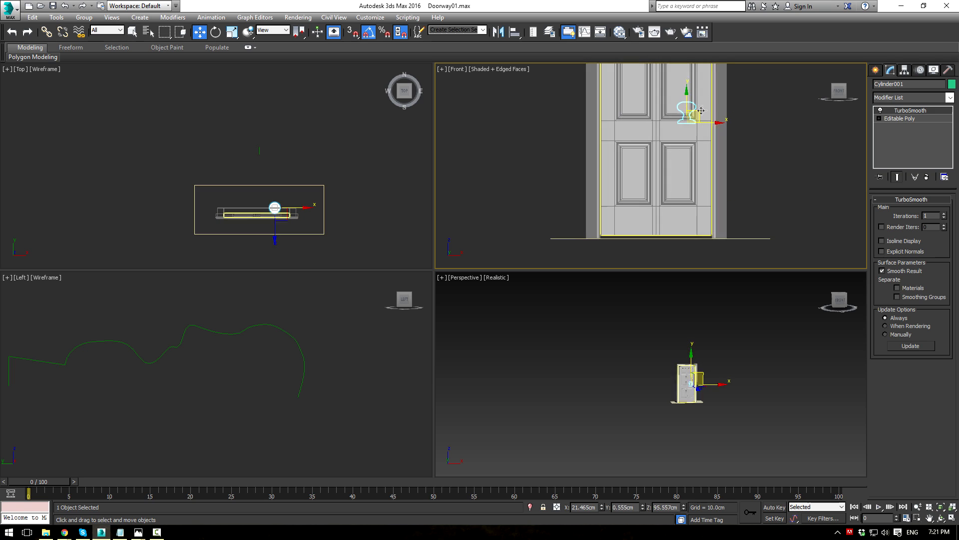
key("e")
left_click_drag(659, 159, 685, 186)
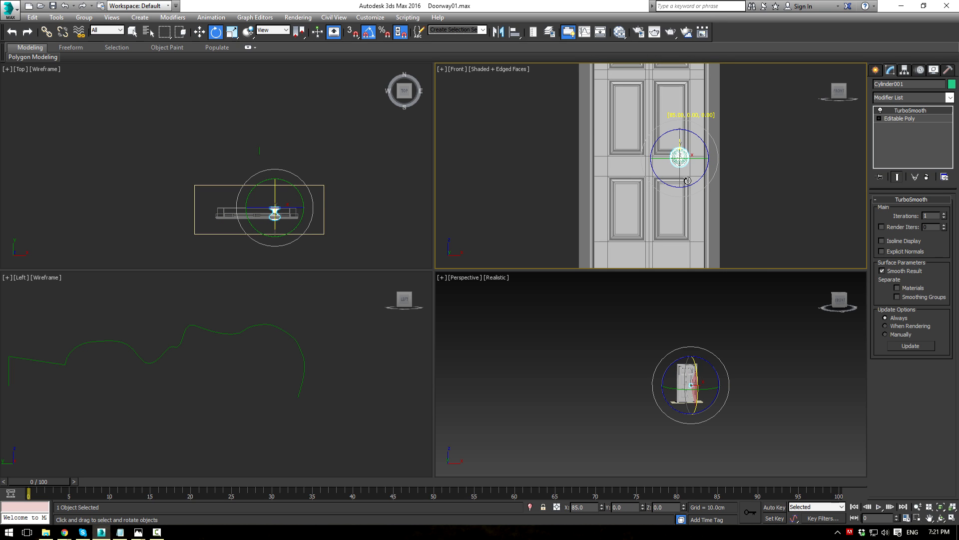
scroll(356, 194, "up", 5)
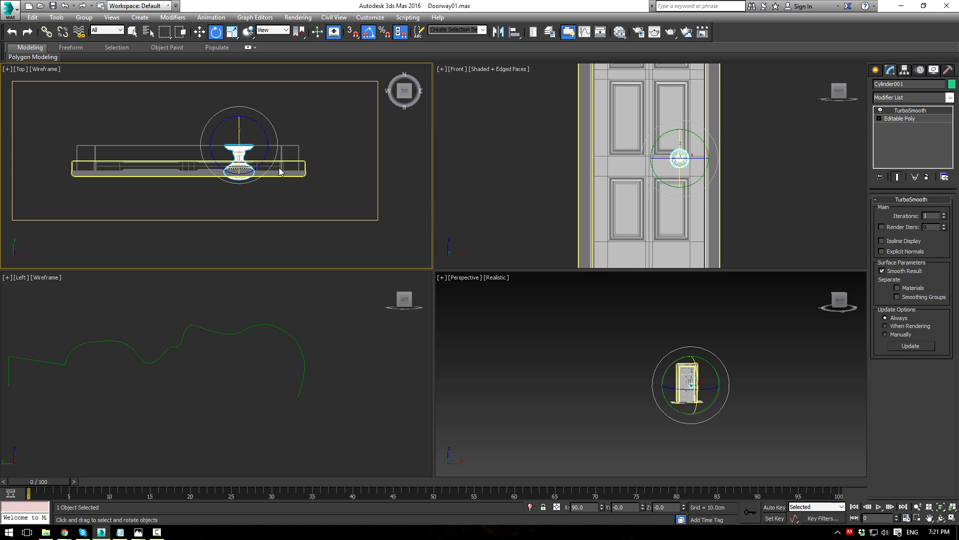
key("w")
left_click_drag(252, 134, 277, 165)
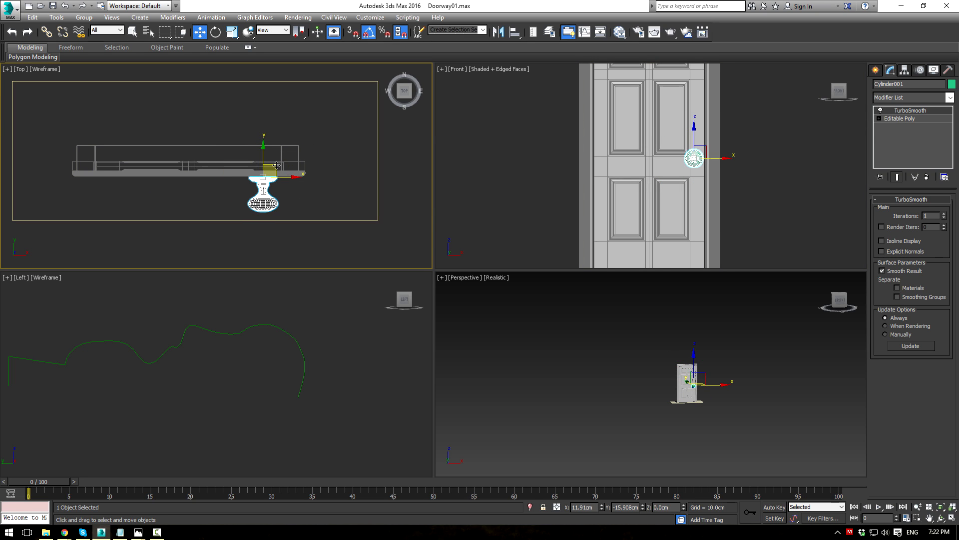
scroll(711, 144, "down", 4)
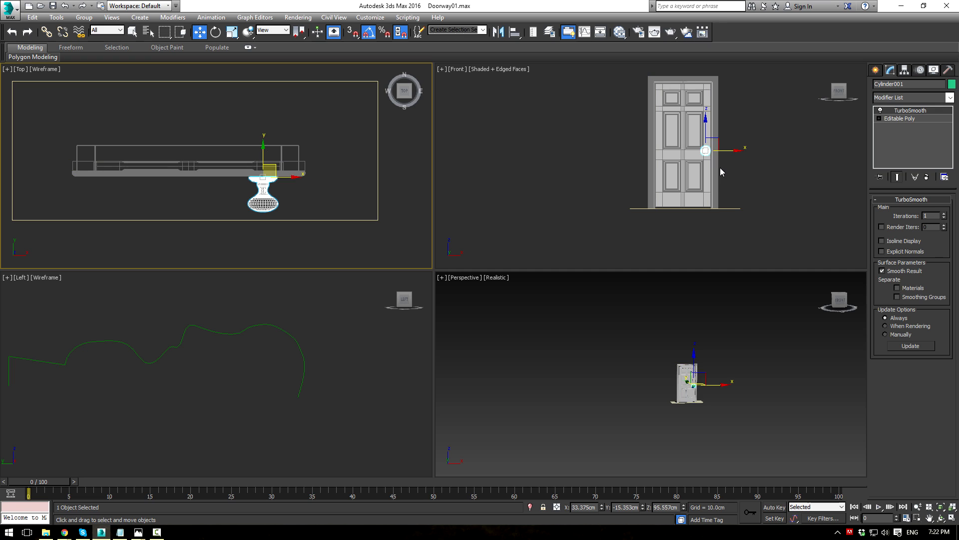
scroll(699, 149, "up", 6)
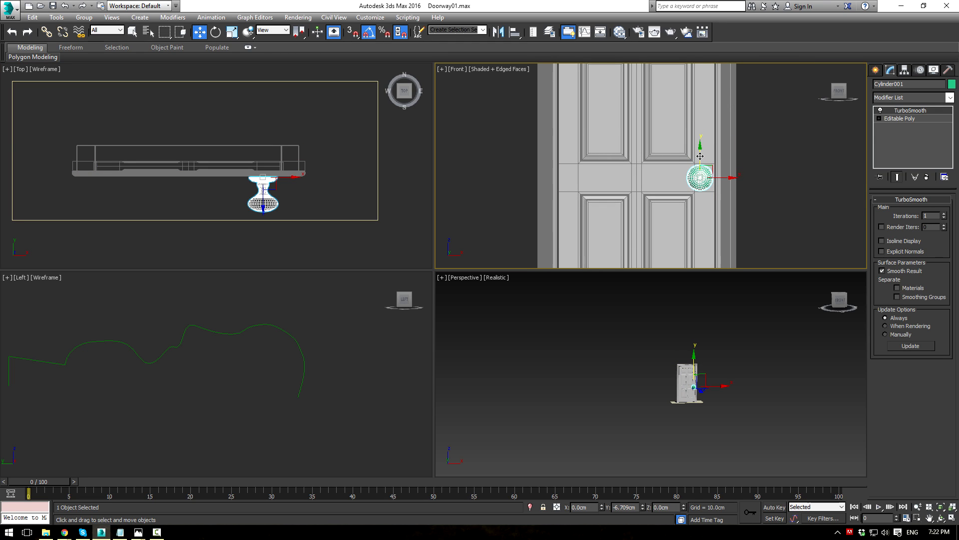
Step: Shrink the knob further to 60% of its size
key("r")
left_click_drag(705, 181, 702, 213)
scroll(721, 196, "up", 4)
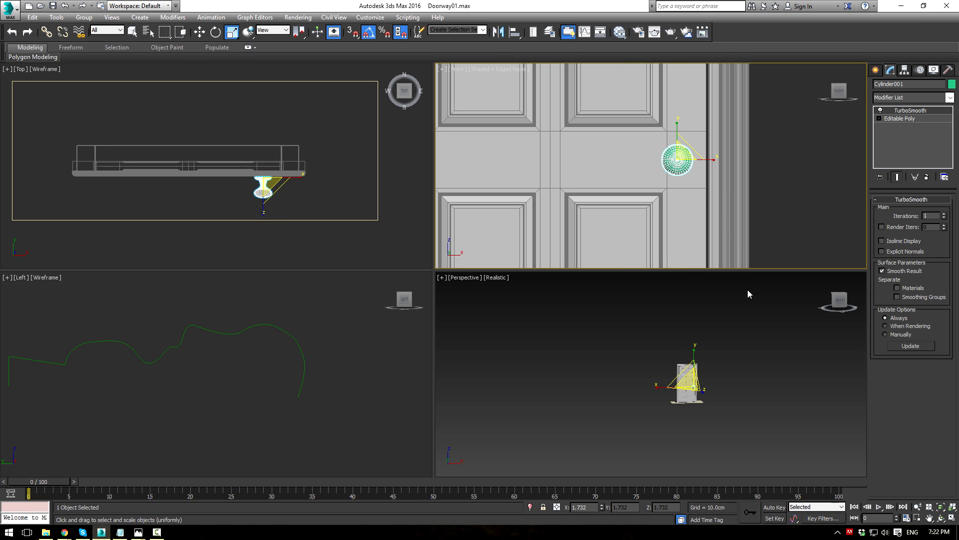
right_click(758, 362)
left_click(756, 359)
scroll(694, 396, "up", 6)
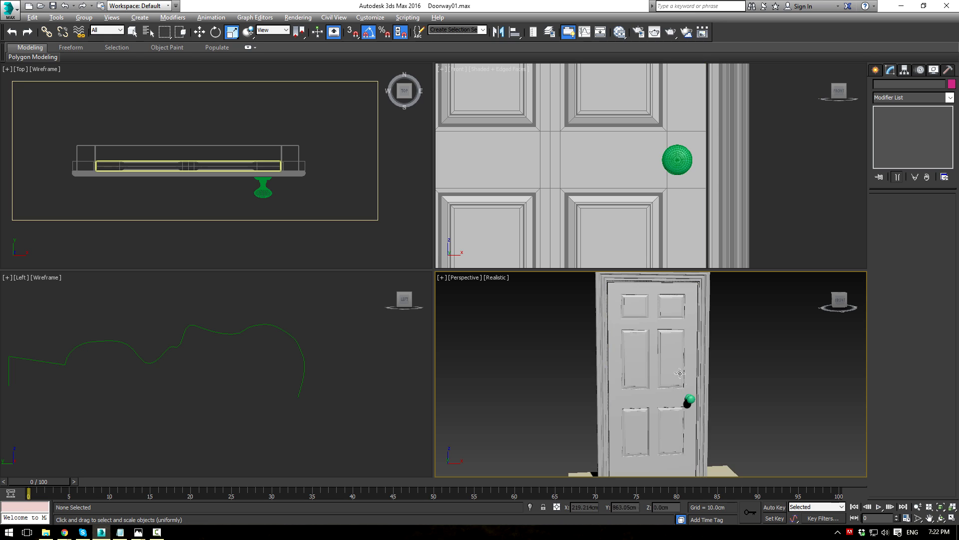
Step: In a maximized perspective view, pull the knob closer against the door surface
key("alt+w")
middle_click_drag(632, 338, 561, 303, "alt")
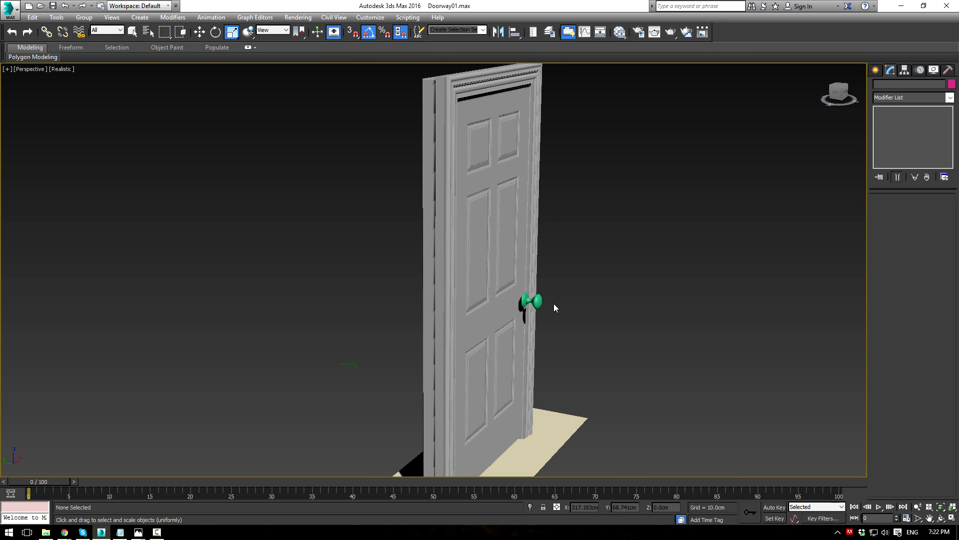
left_click(538, 299)
scroll(535, 300, "up", 6)
key("w")
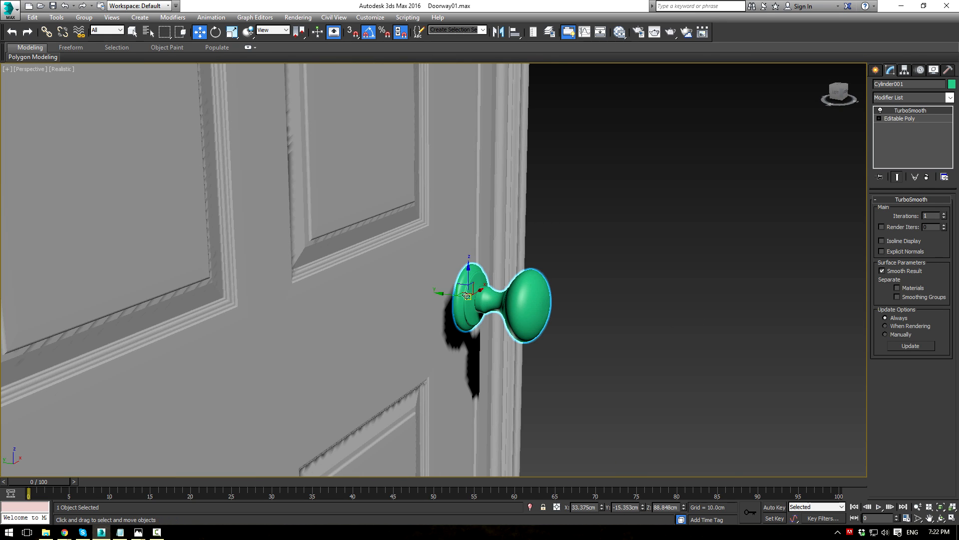
left_click_drag(444, 295, 419, 295)
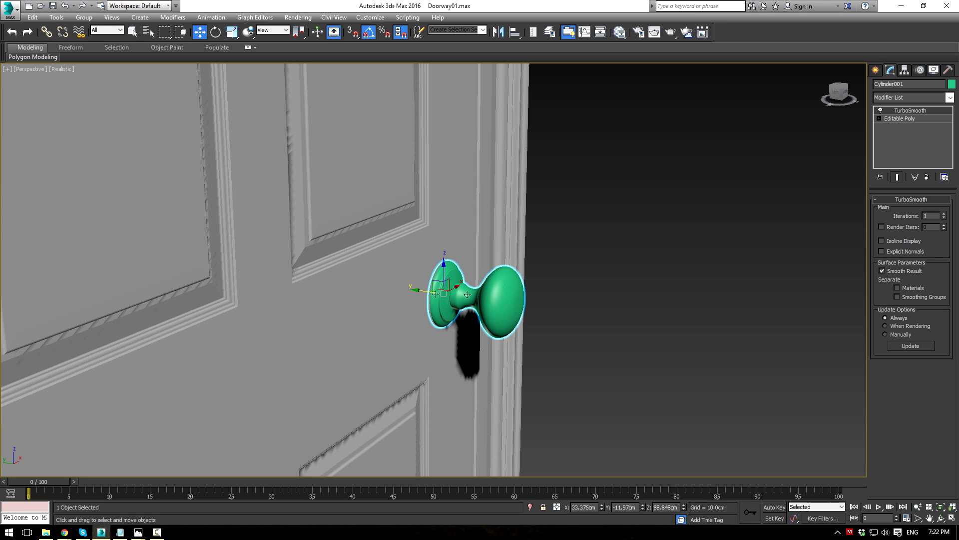
left_click(599, 304)
Step: Nudge the knob slightly up and right on the door
scroll(599, 304, "down", 8)
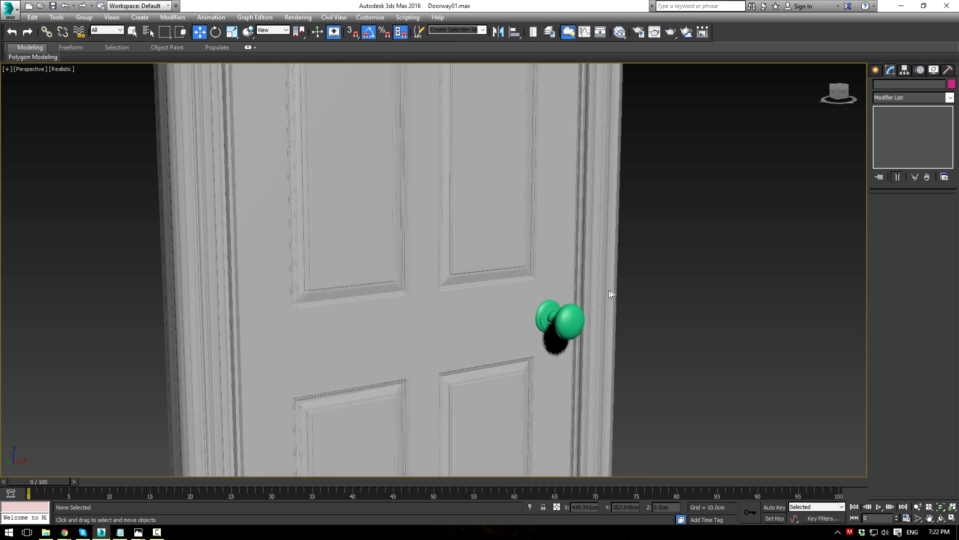
scroll(612, 291, "down", 5)
middle_click_drag(631, 298, 624, 297, "alt")
left_click(589, 305)
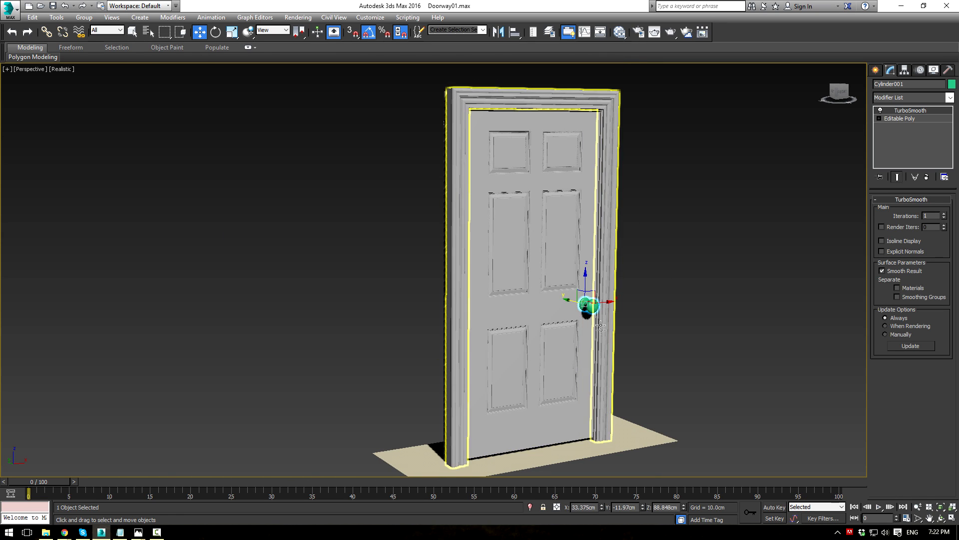
key("r")
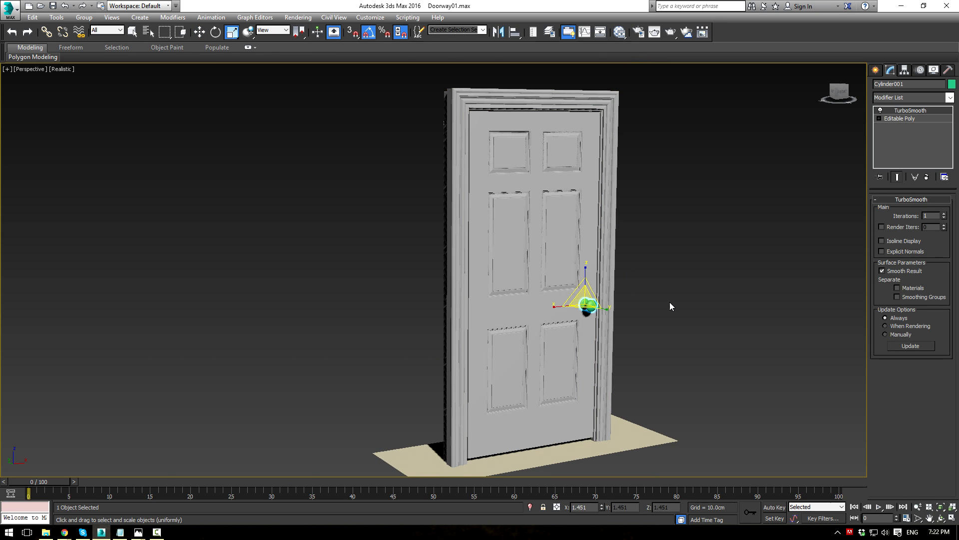
middle_click_drag(670, 280, 621, 291, "alt")
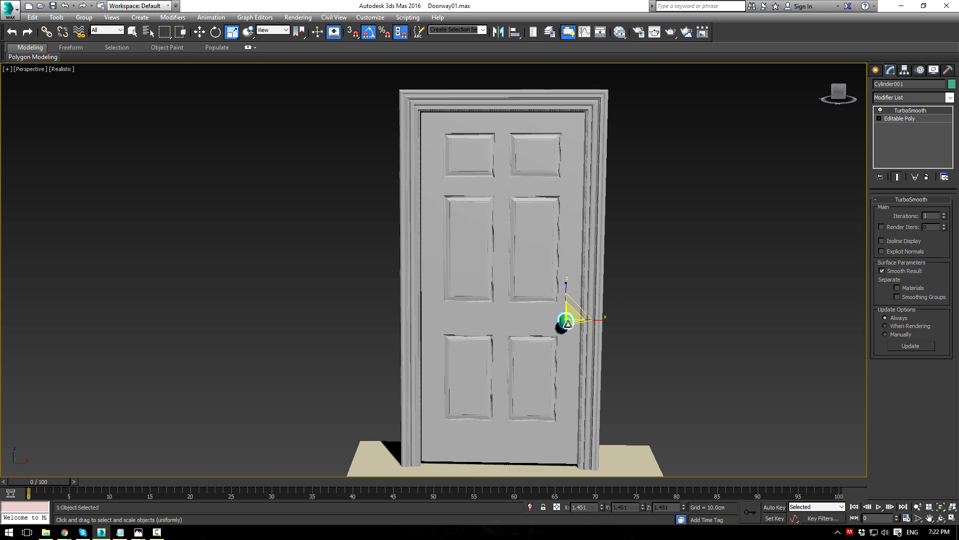
key("w")
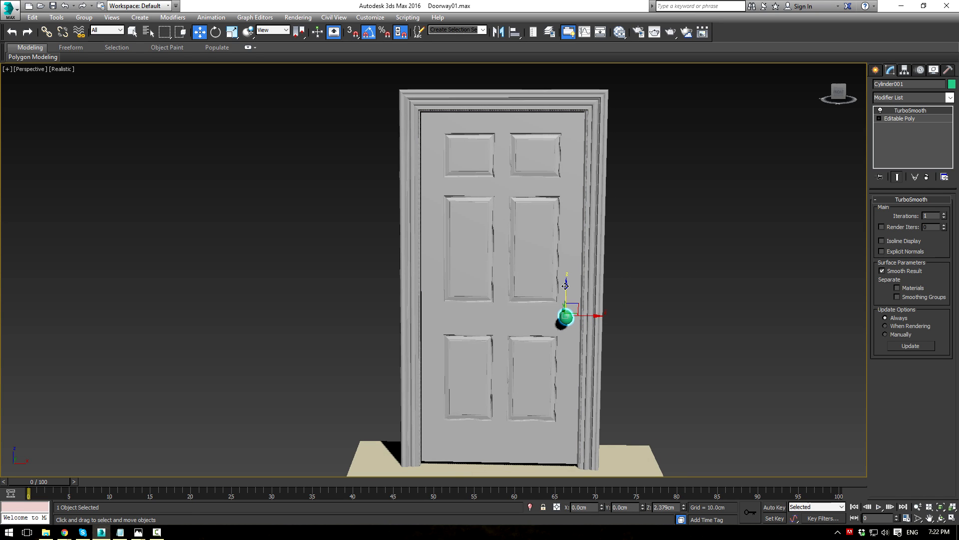
scroll(677, 281, "down", 3)
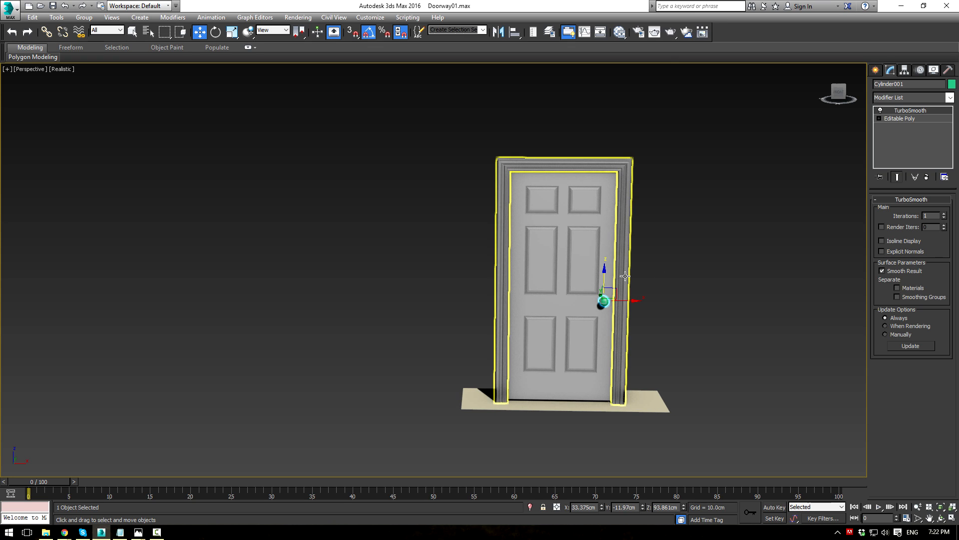
mouse_move(655, 285)
middle_mouse_down("alt")
mouse_move(688, 281)
mouse_move(688, 266)
mouse_move(667, 277)
middle_mouse_up("alt")
scroll(667, 278, "up", 3)
scroll(618, 300, "up", 2)
left_click_drag(556, 309, 557, 306)
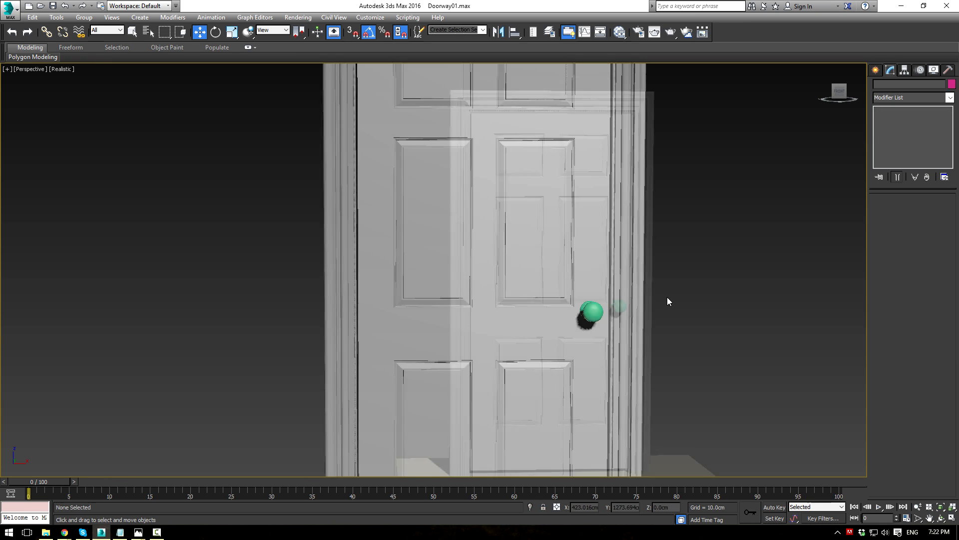
scroll(668, 298, "down", 3)
Step: Delete the small stray green line, Line003
middle_click_drag(667, 298, 700, 308, "alt")
middle_click_drag(700, 307, 718, 306)
left_click_drag(533, 301, 549, 317)
key("Delete")
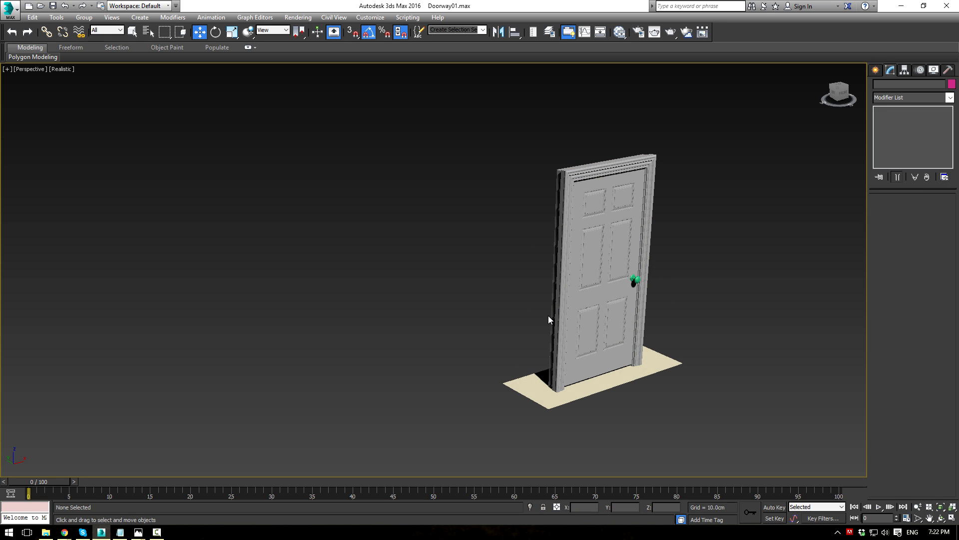
Step: Give the doorknob a grey object colour
scroll(644, 298, "up", 4)
left_click(632, 259)
left_click(952, 84)
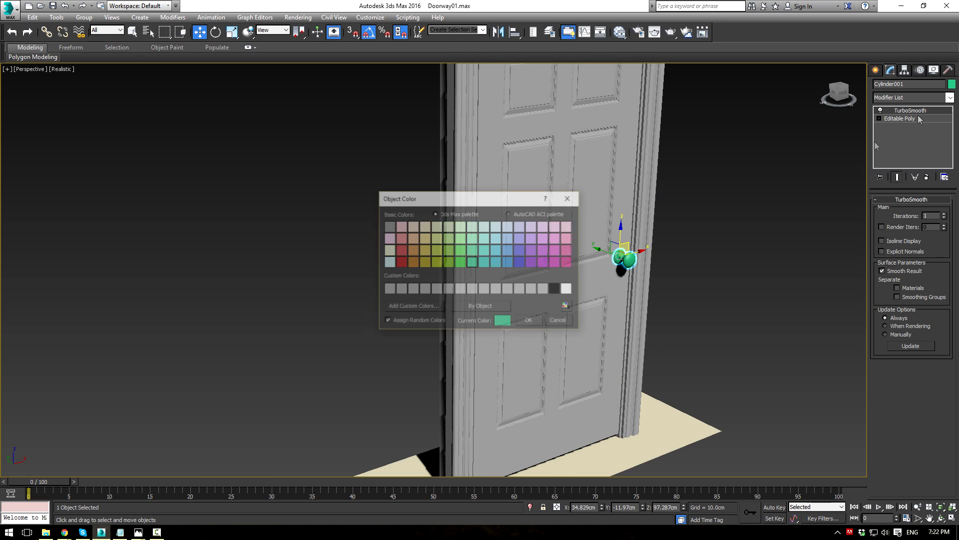
left_click(531, 320)
left_click(749, 299)
Step: Select the door frame and bring up the Create panel's Standard Primitives
scroll(750, 300, "down", 4)
middle_click_drag(739, 285, 734, 284, "alt")
middle_click_drag(734, 283, 541, 254)
scroll(673, 278, "up", 3)
scroll(672, 249, "down", 3)
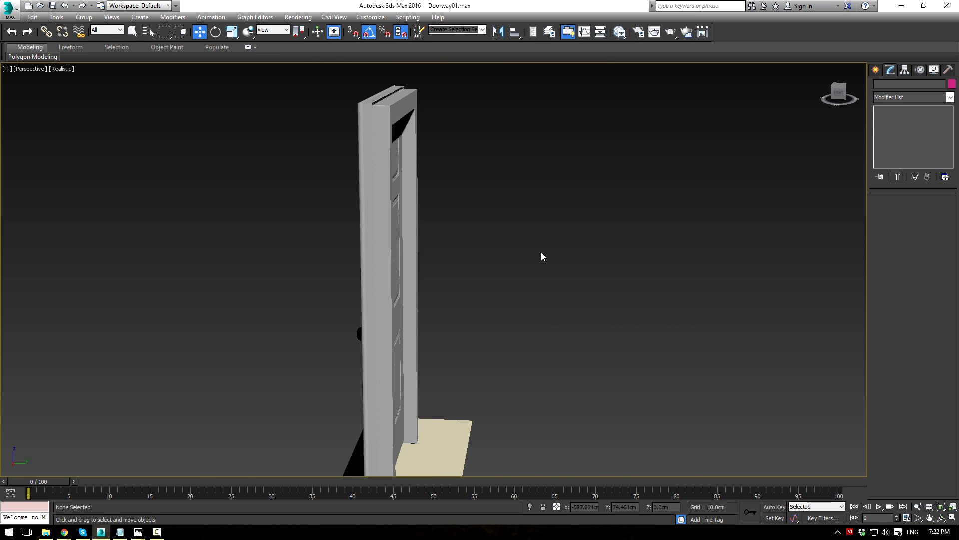
left_click(386, 132)
middle_click_drag(475, 145, 499, 158, "alt")
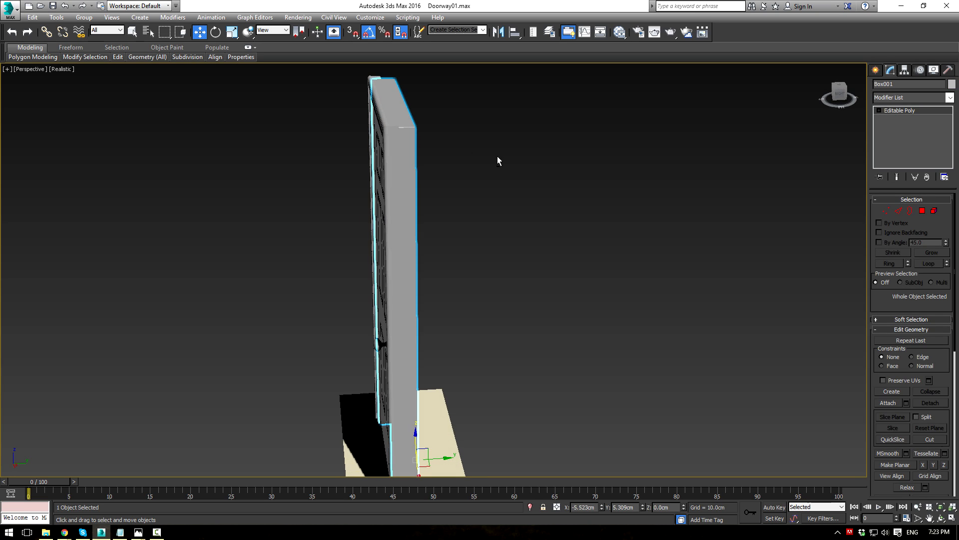
left_click(874, 73)
Step: Draw wall box Box002 behind the door, about 330 cm wide and 238 cm high
left_click(893, 134)
middle_click_drag(557, 210, 437, 242, "alt")
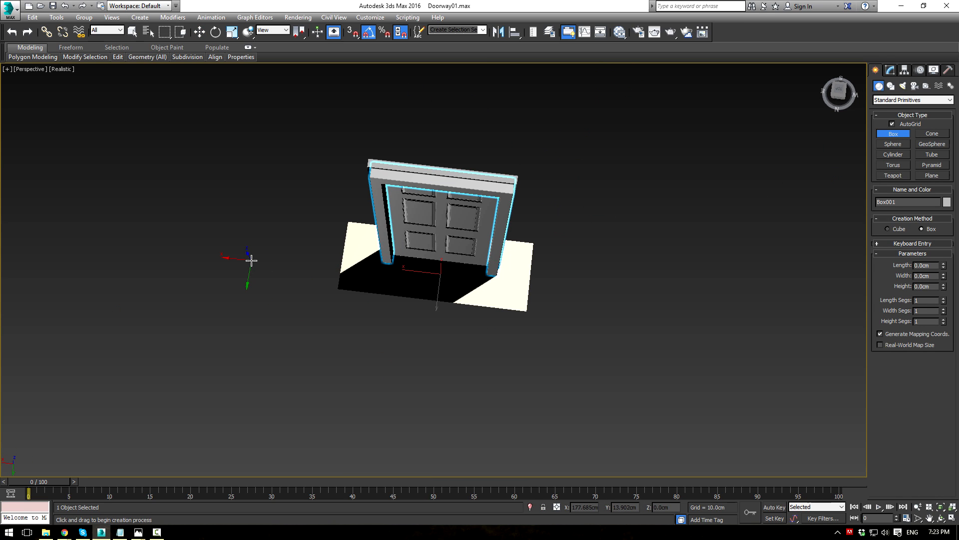
left_click_drag(252, 257, 594, 283)
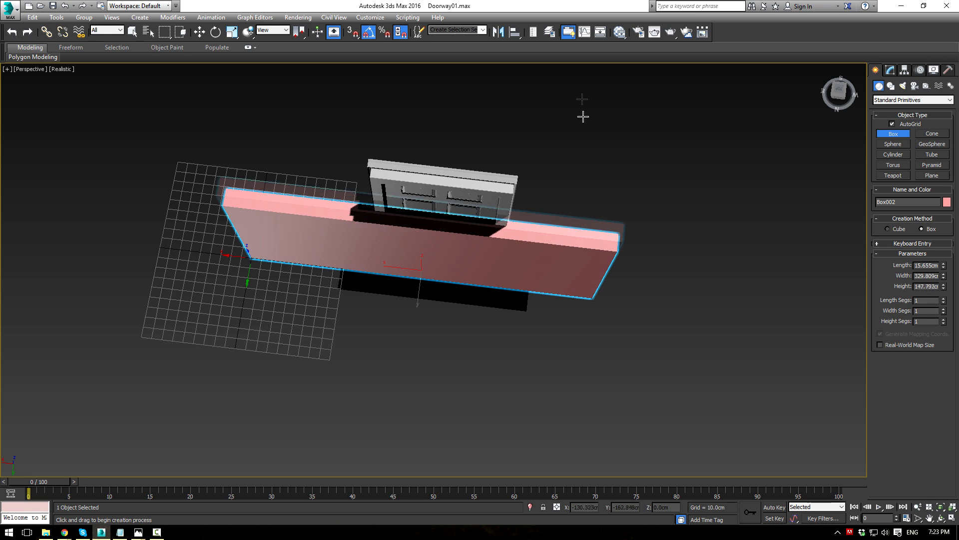
left_click(590, 45)
middle_click_drag(655, 165, 544, 103, "alt")
scroll(463, 323, "up", 5)
middle_click_drag(398, 248, 457, 288)
key("w")
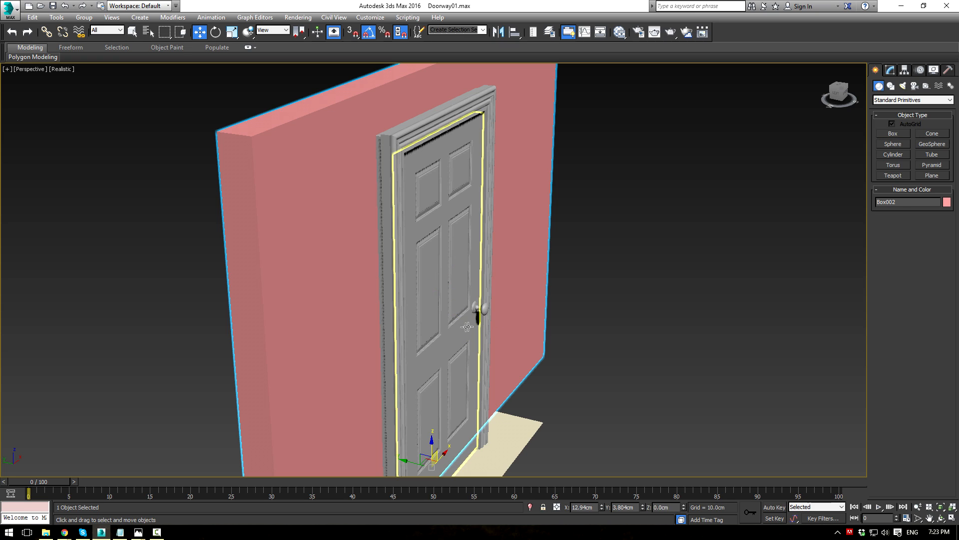
scroll(561, 287, "down", 4)
middle_click_drag(606, 295, 550, 284, "alt")
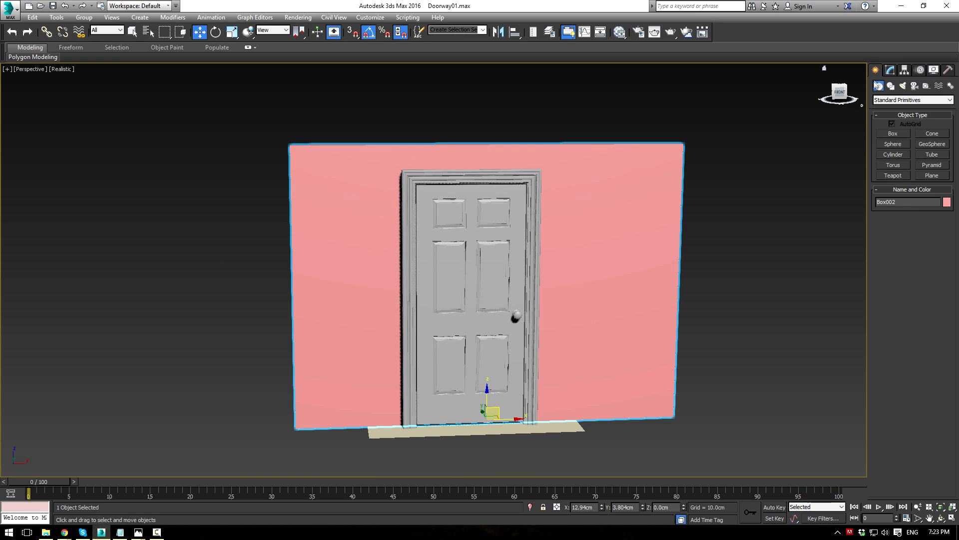
left_click(890, 71)
Step: Convert the wall to Editable Poly and connect its long edges with 2-segment cuts
left_click(878, 170)
left_click(899, 212)
scroll(651, 219, "down", 3)
left_click_drag(541, 399, 543, 410)
left_click(944, 387)
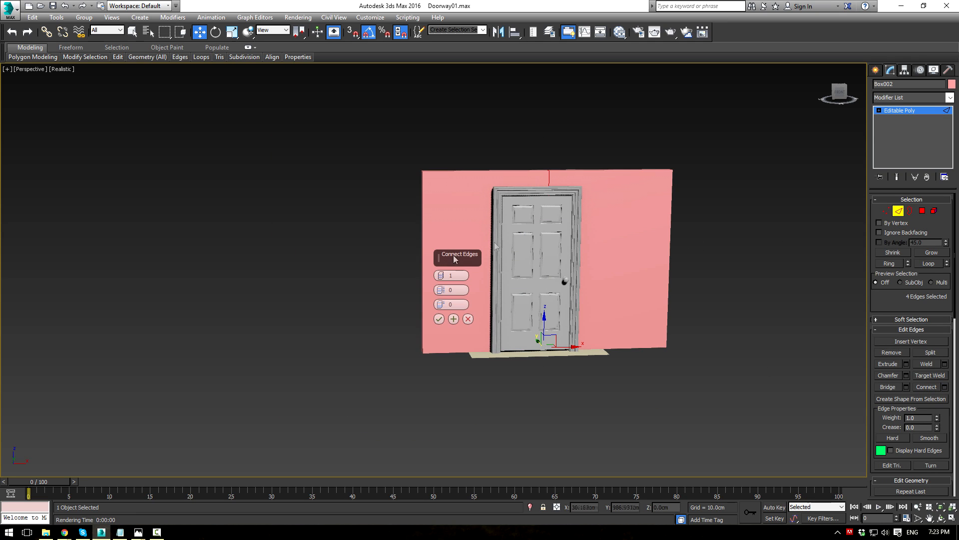
left_click(439, 273)
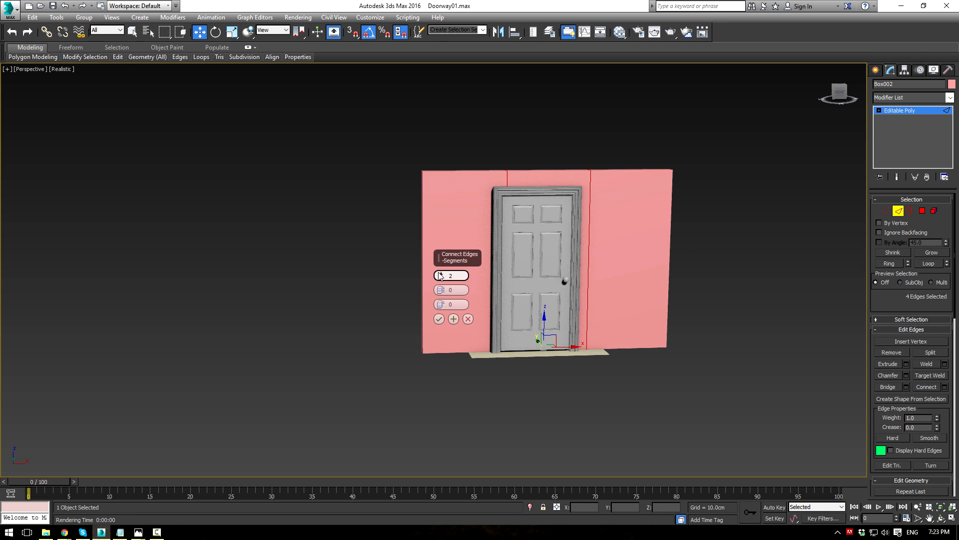
left_click(437, 318)
left_click(926, 388)
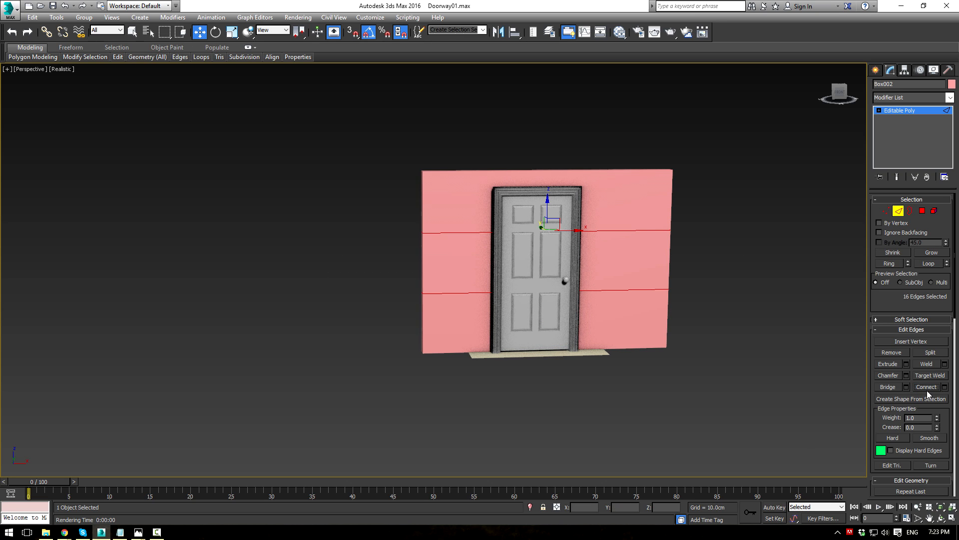
Step: Bridge the matching front and back wall polygons to open a doorway
left_click(923, 211)
middle_click_drag(538, 260, 562, 263, "alt")
left_click(588, 271)
left_click(896, 377)
middle_click_drag(615, 248, 775, 265, "alt")
Step: In Front wireframe, move the opening's left and right vertex columns onto the door frame sides
key("alt+w")
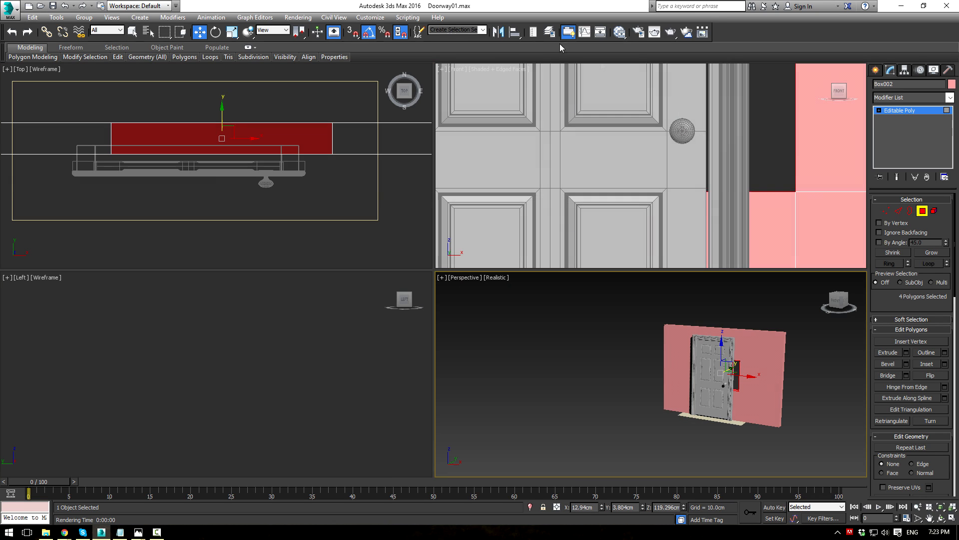
scroll(554, 183, "down", 10)
key("F3")
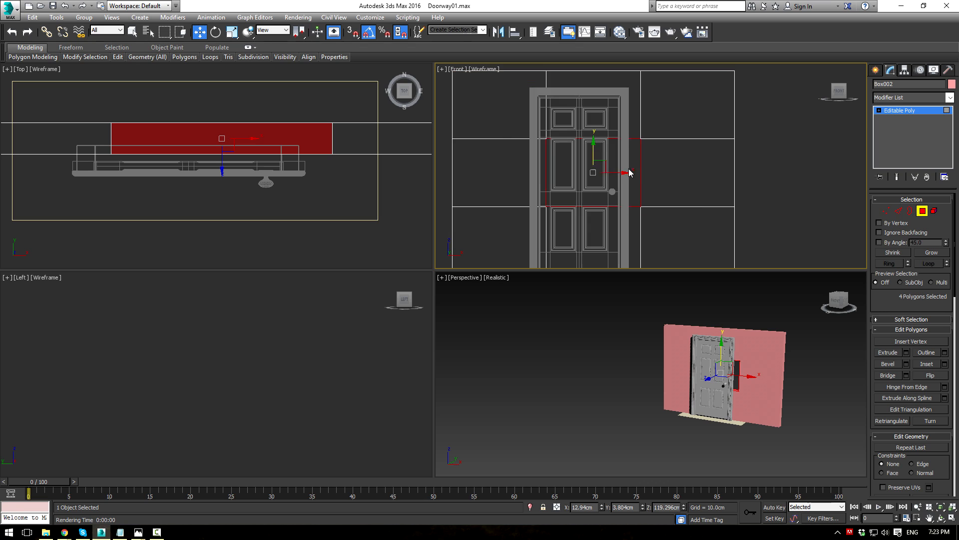
key("1")
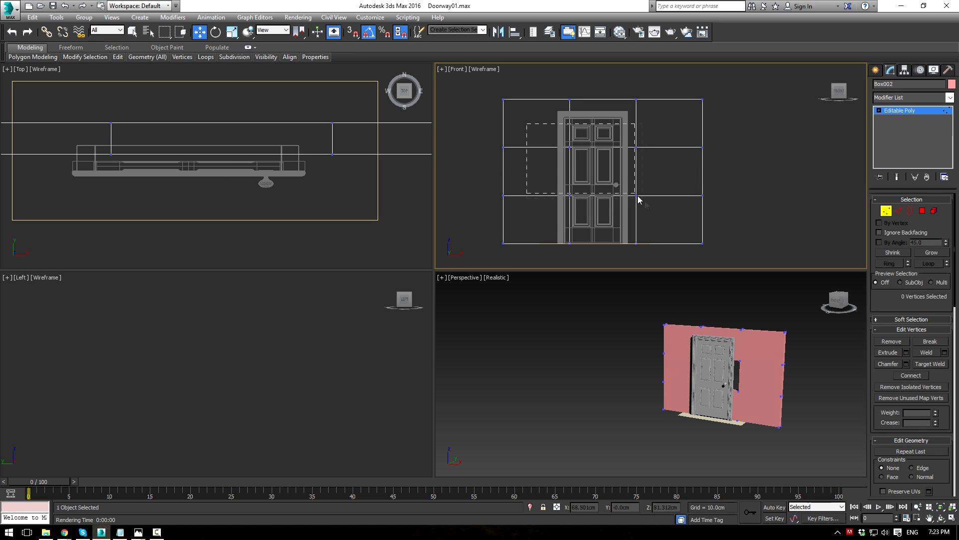
left_click_drag(594, 269, 593, 268)
scroll(567, 172, "up", 6)
left_click_drag(604, 172, 562, 171)
scroll(632, 180, "down", 5)
left_click_drag(628, 279, 628, 273)
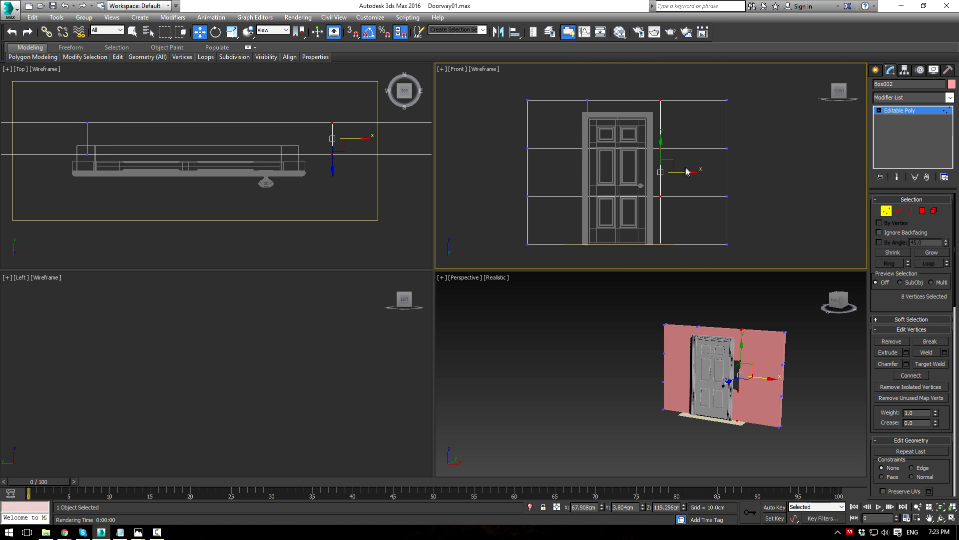
left_click_drag(678, 173, 672, 174)
Step: Raise the opening's top vertex row to the frame and lower the bottom row to the floor
left_click_drag(739, 166, 776, 154)
scroll(628, 109, "up", 3)
left_click_drag(619, 166, 633, 100)
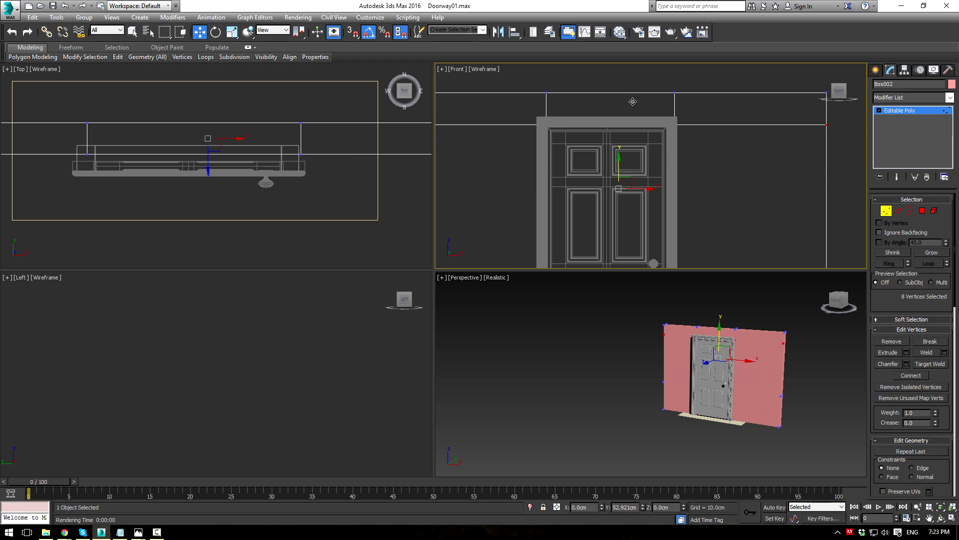
left_click_drag(633, 102, 633, 102)
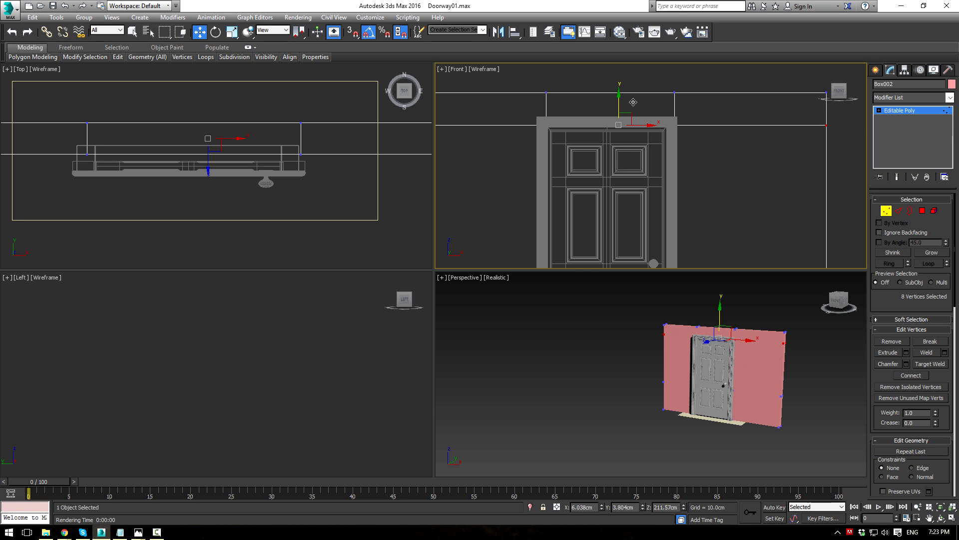
scroll(633, 125, "down", 3)
middle_click_drag(628, 179, 615, 101)
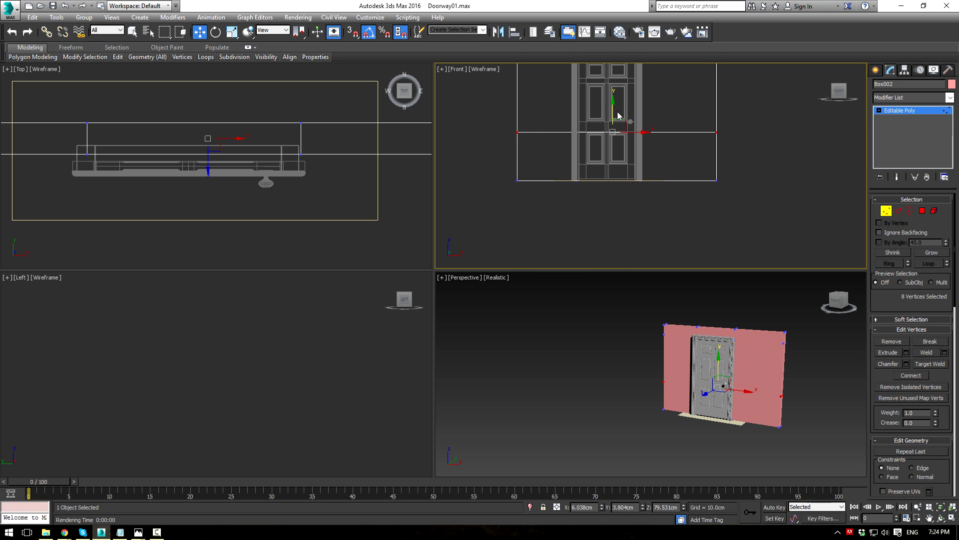
left_click_drag(613, 130, 622, 157)
left_click(923, 211)
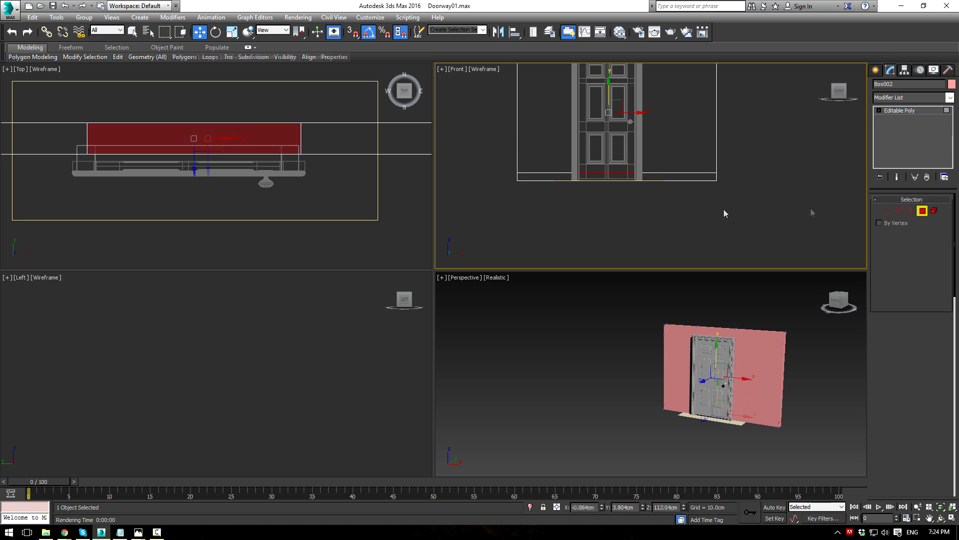
left_click(623, 218)
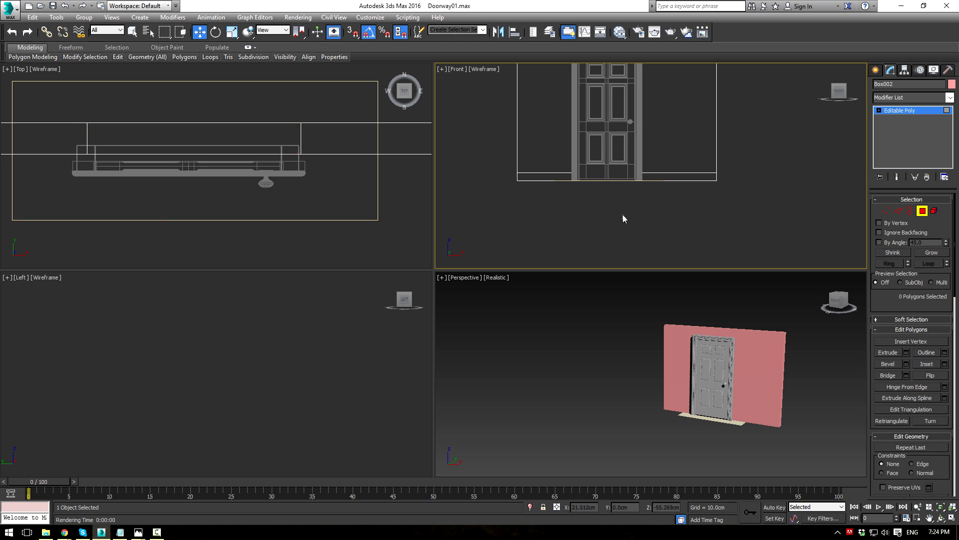
Step: Move the wall forward toward the door and select the doorway's open border
middle_click_drag(761, 397, 729, 411)
left_click(898, 110)
left_click_drag(734, 409, 705, 416)
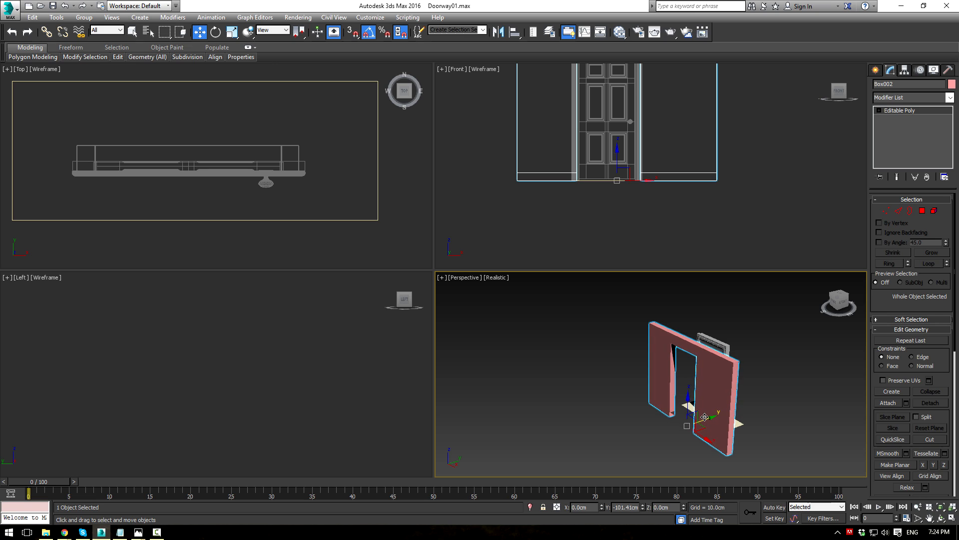
middle_click_drag(691, 393, 814, 373, "alt")
scroll(771, 410, "up", 5)
middle_click_drag(646, 426, 700, 283)
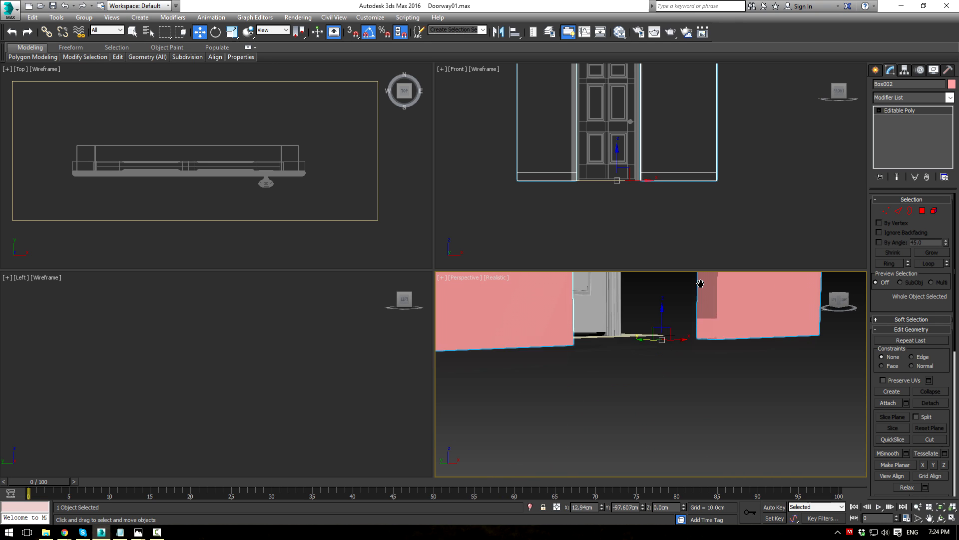
scroll(699, 296, "up", 3)
scroll(699, 296, "up", 3)
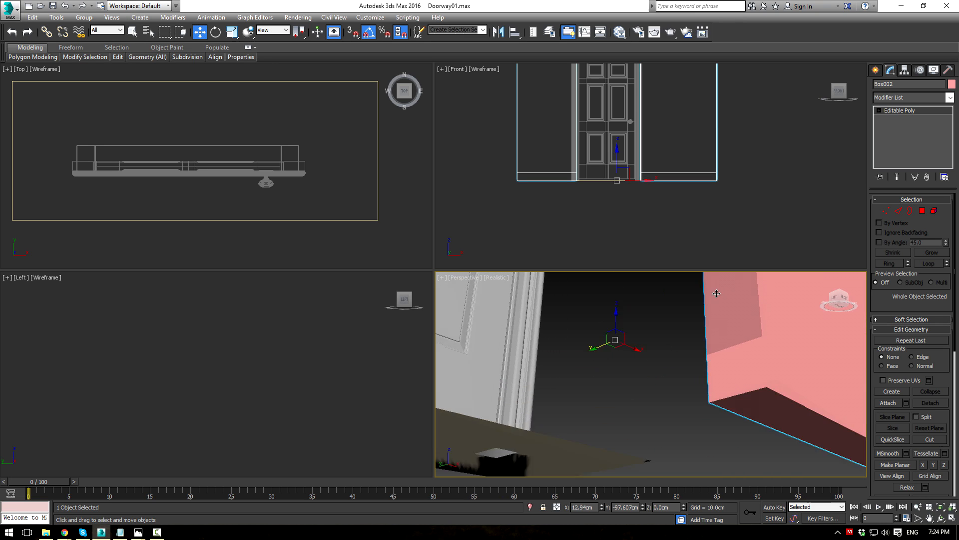
left_click(911, 211)
left_click(770, 354)
middle_click_drag(750, 368, 606, 366, "alt")
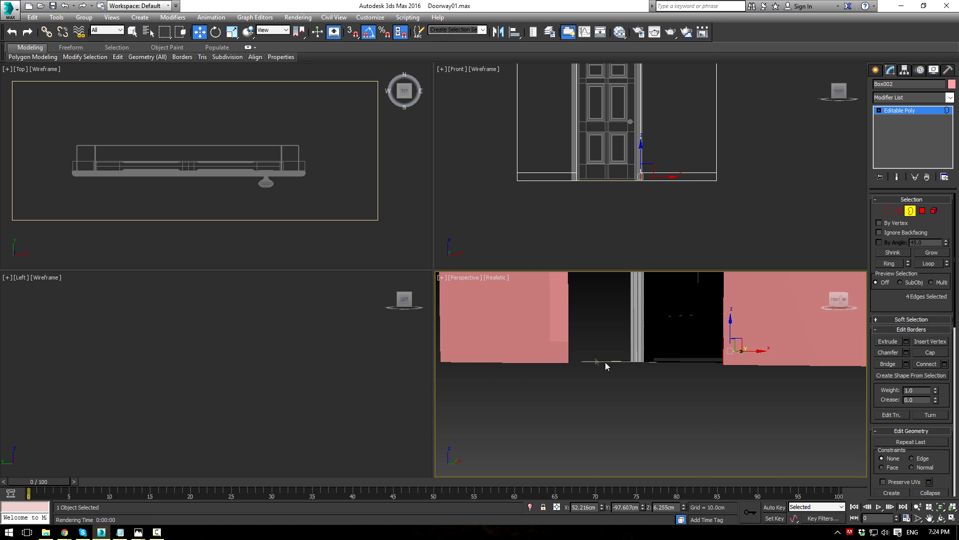
Step: Slide and nudge the wall along Y so the door sits inside its opening
left_click(914, 110)
scroll(304, 151, "down", 5)
left_click_drag(282, 182, 282, 123)
scroll(281, 125, "up", 4)
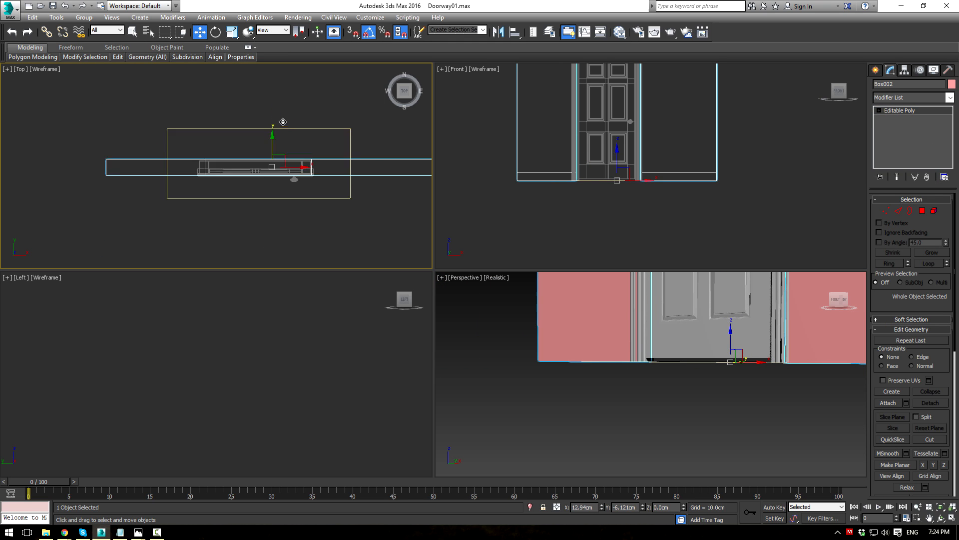
middle_click_drag(700, 400, 658, 365, "alt")
key("alt+w")
middle_click_drag(540, 265, 576, 327, "alt")
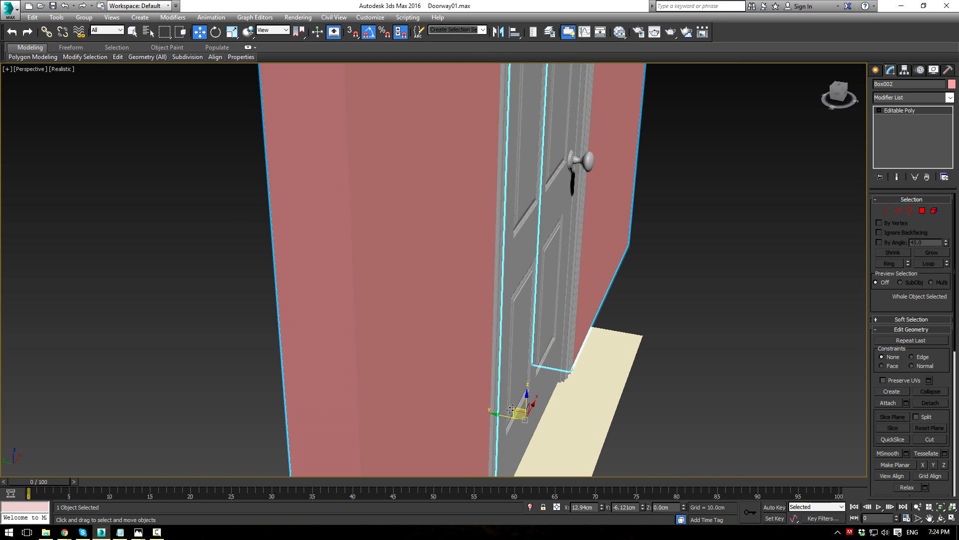
mouse_move(503, 416)
left_mouse_down()
mouse_move(495, 413)
mouse_move(504, 415)
left_mouse_up()
scroll(560, 319, "down", 3)
middle_click_drag(583, 245, 560, 274, "alt")
middle_click_drag(560, 274, 596, 245)
Step: Pull the wall's left and right vertex columns outward along X to widen it
left_click(886, 211)
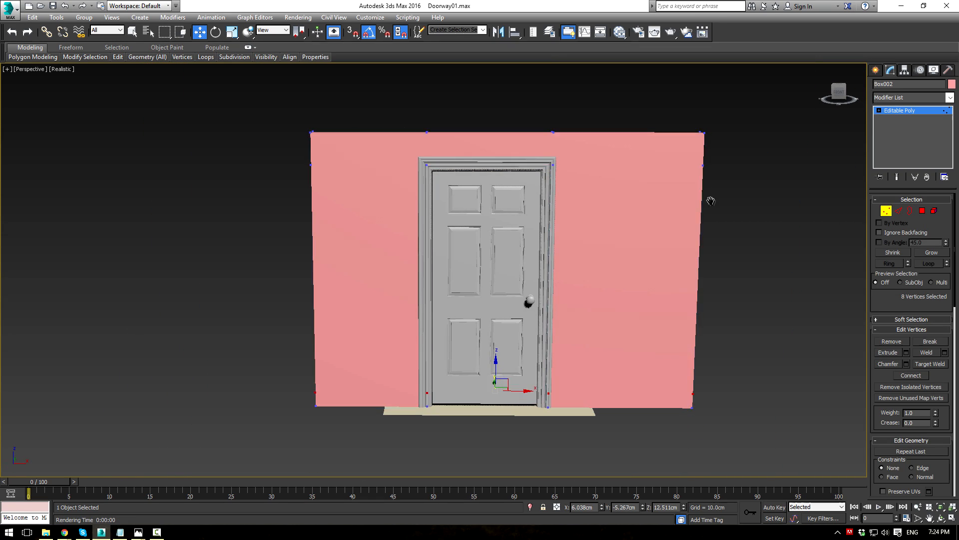
scroll(521, 195, "down", 5)
middle_click_drag(708, 167, 569, 150, "alt")
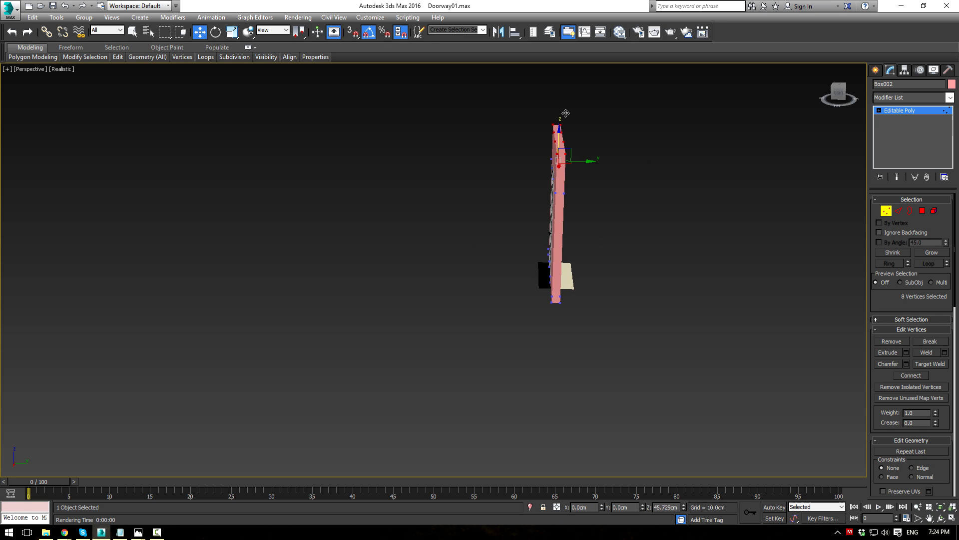
middle_click_drag(614, 181, 673, 230, "alt")
left_click_drag(672, 221, 751, 225)
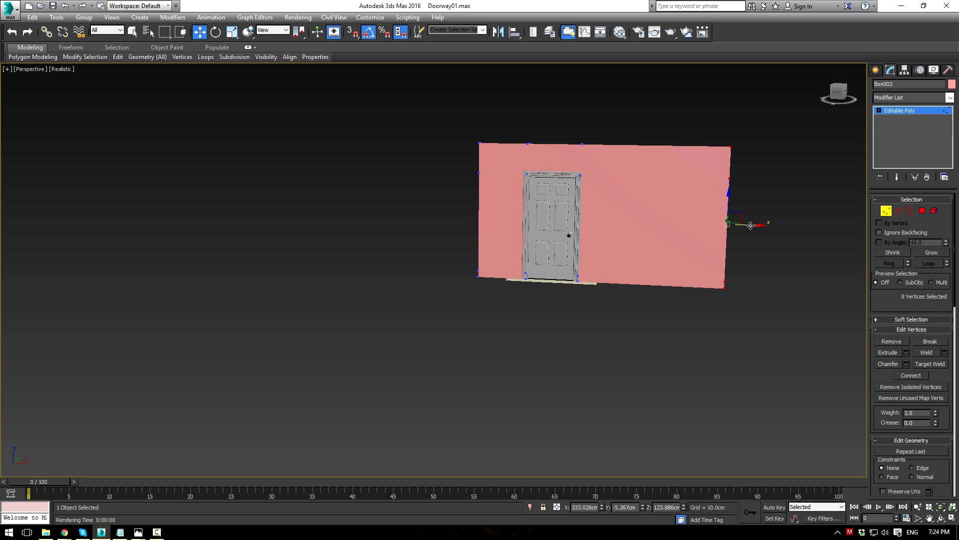
left_click_drag(505, 218, 420, 216)
left_click(885, 111)
middle_click_drag(707, 245, 584, 309, "alt")
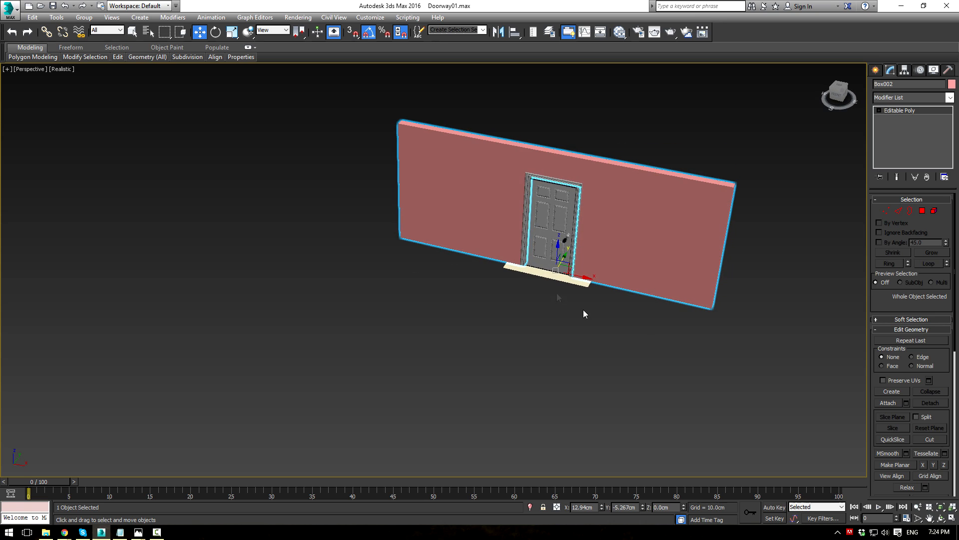
Step: Scale up the floor plane, convert it to Editable Poly, and extend its left edge outward
left_click(555, 279)
key("r")
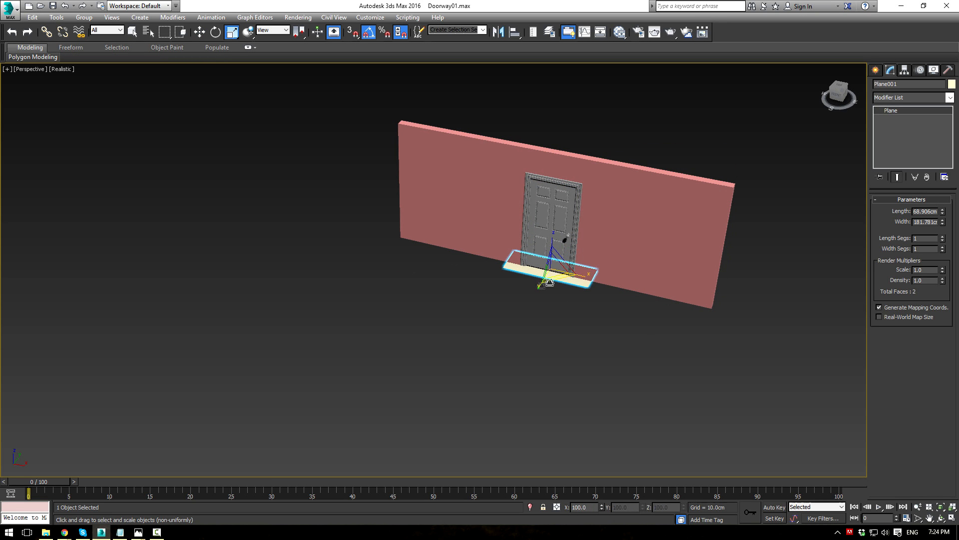
left_click_drag(552, 269, 650, 131)
key("ctrl+e")
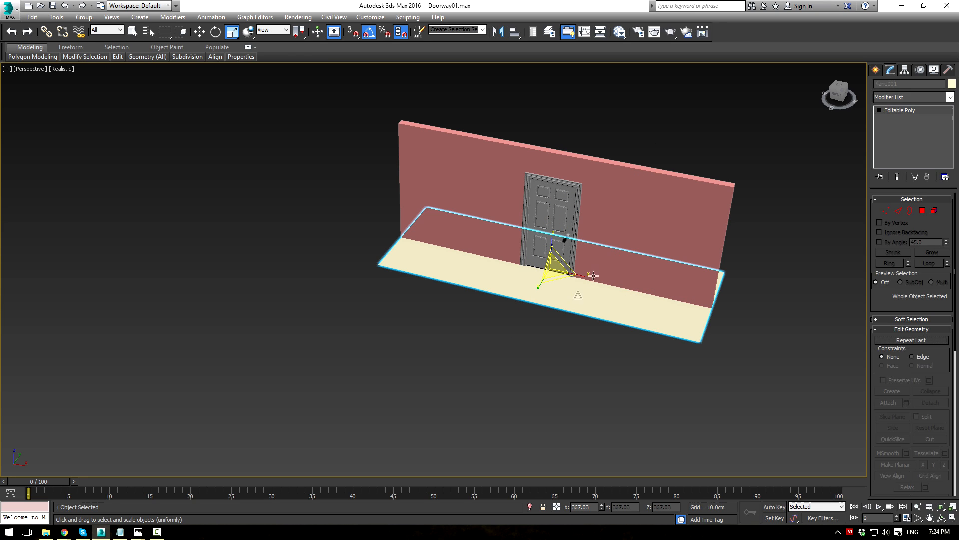
key("1")
middle_click_drag(638, 369, 484, 261, "alt")
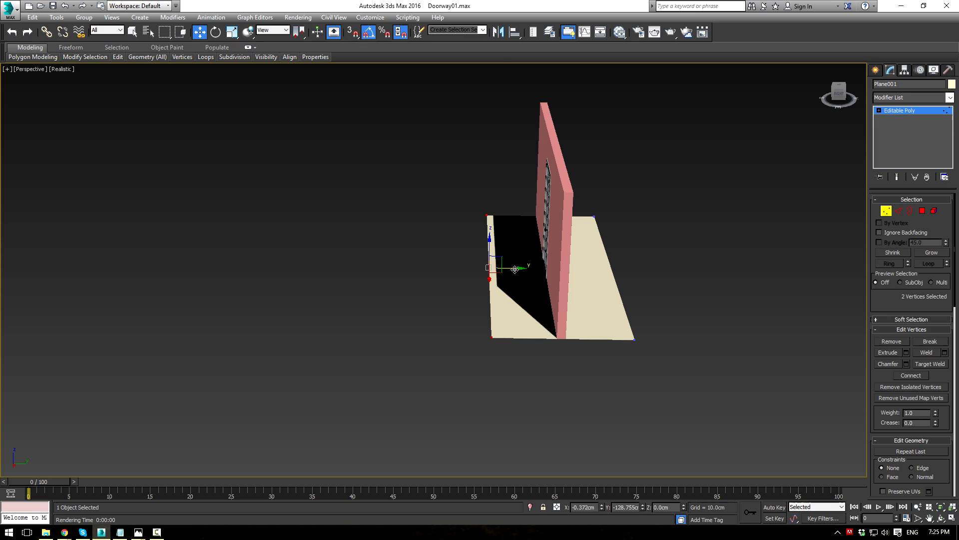
left_click_drag(515, 270, 394, 253)
middle_click_drag(393, 253, 538, 253, "alt")
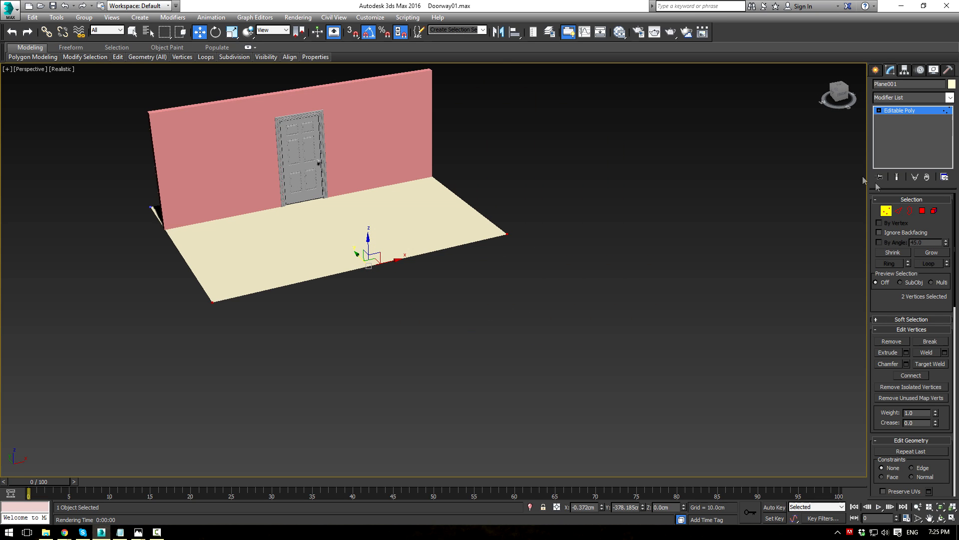
Step: Shift-drag the floor's edges upward to raise the room's side walls
left_click(897, 211)
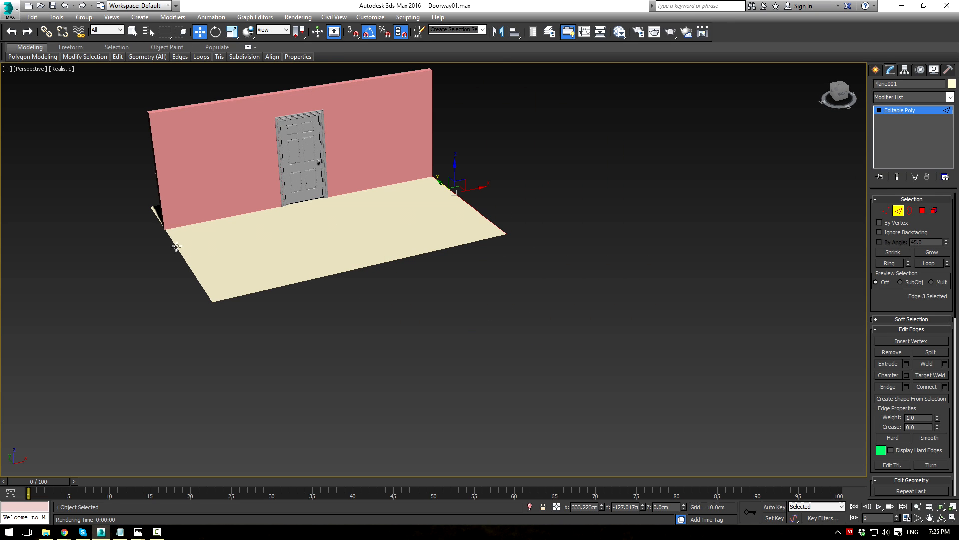
left_click_drag(178, 232, 175, 116, "shift")
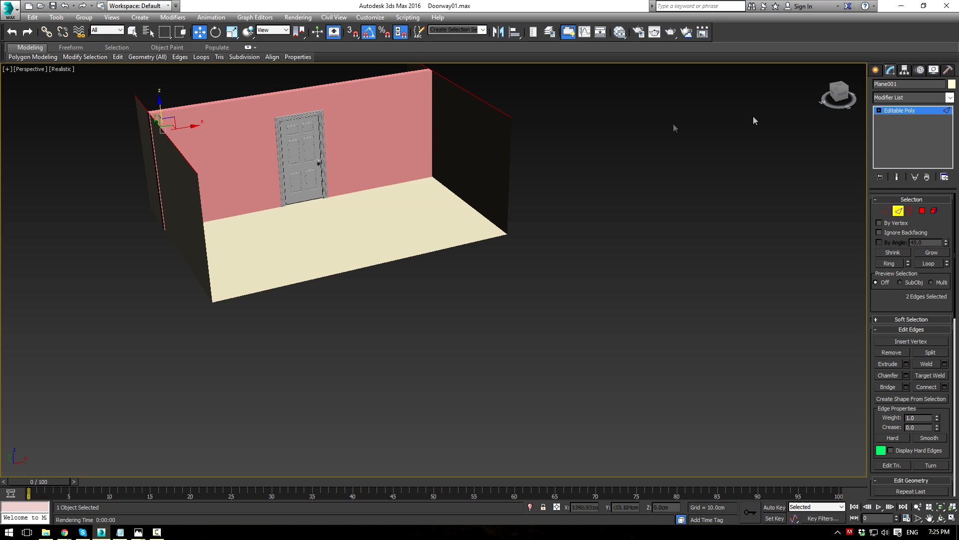
left_click(890, 120)
left_click(586, 231)
middle_click_drag(585, 231, 593, 312, "alt")
left_click(593, 313)
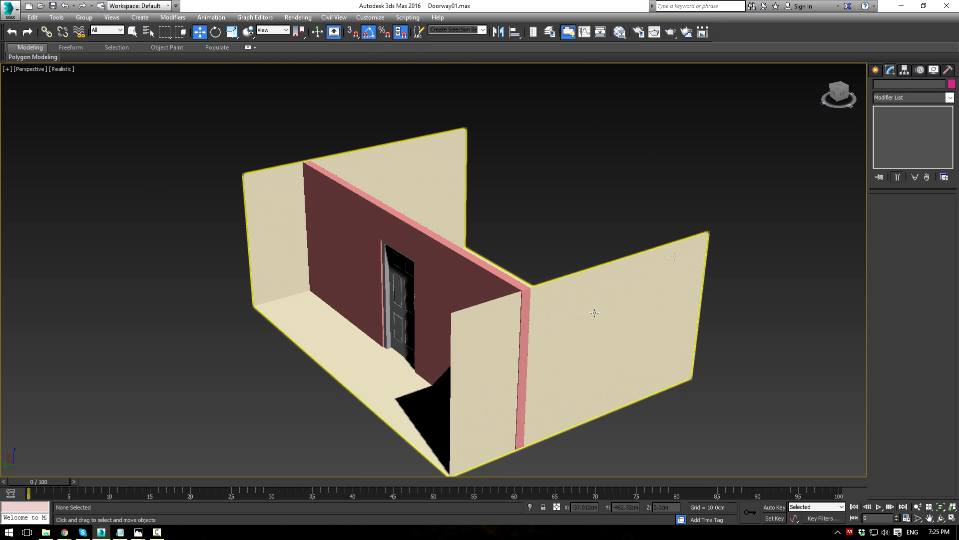
Step: Bridge the open side edges into a front wall and the top edges into a ceiling
key("2")
left_click(452, 351)
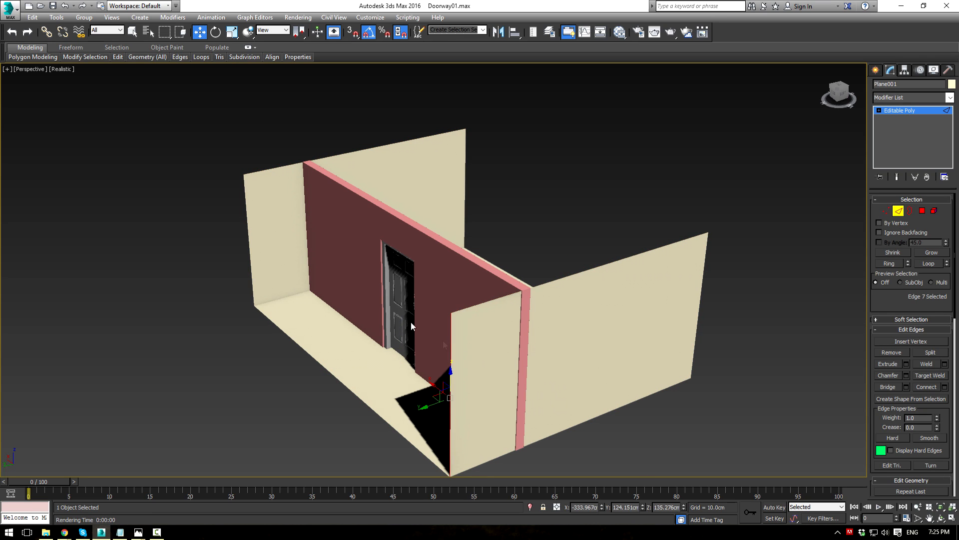
left_click(889, 387)
left_click(492, 301)
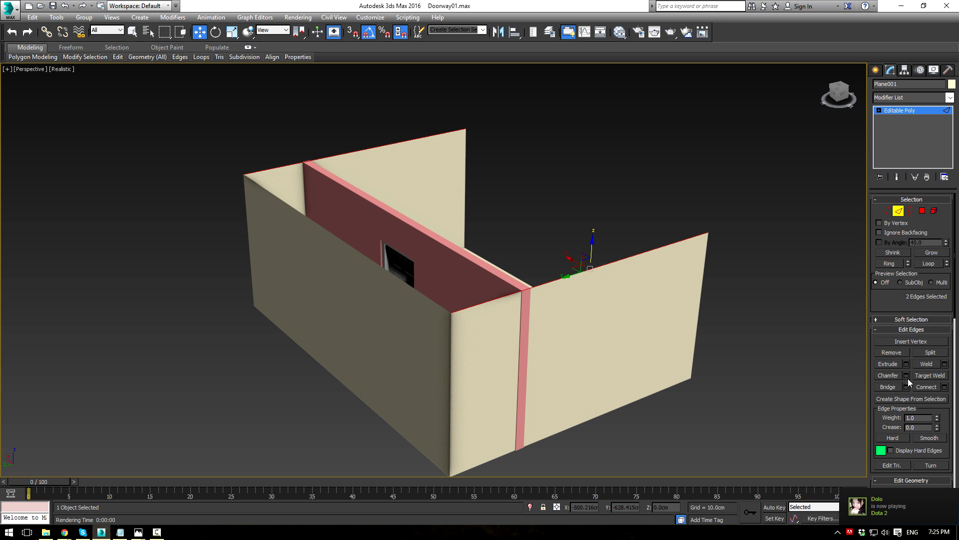
left_click(889, 387)
Step: Stretch the box by moving its four right-side vertices outward
middle_click_drag(755, 231, 855, 228, "alt")
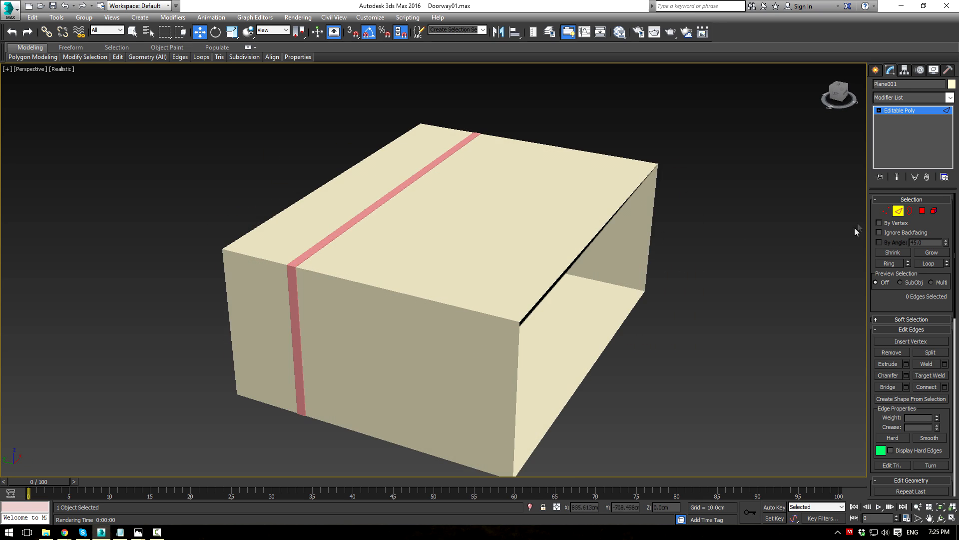
left_click(888, 212)
scroll(662, 239, "down", 3)
middle_click_drag(661, 238, 693, 245, "alt")
left_click_drag(593, 142, 685, 433)
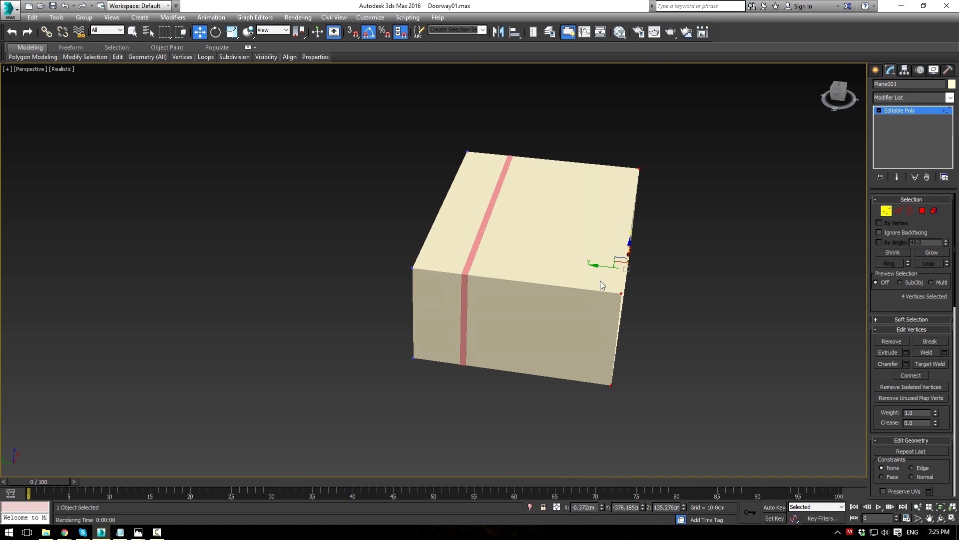
left_click_drag(602, 268, 707, 278)
Step: Cap the box's remaining open border with a face
middle_click_drag(707, 279, 770, 305, "alt")
left_click(911, 210)
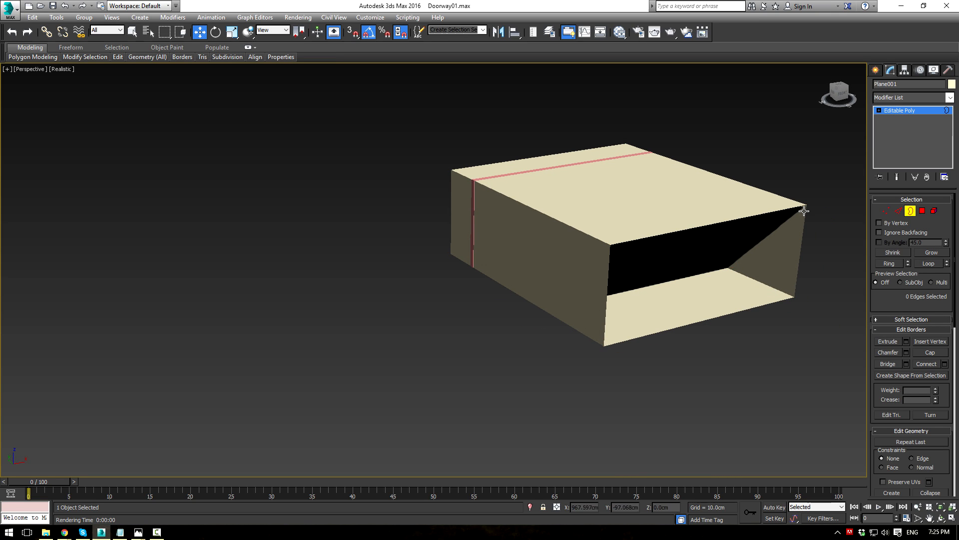
left_click(919, 351)
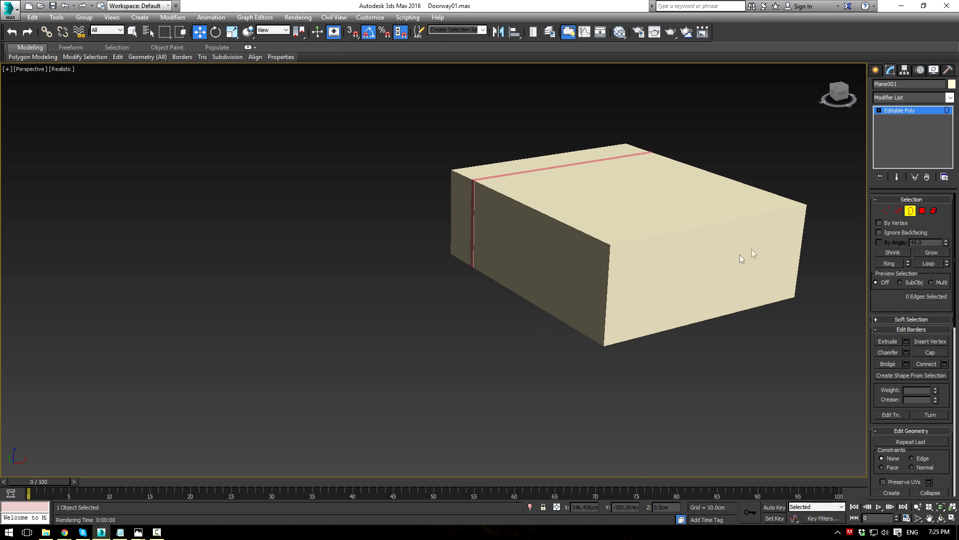
left_click(912, 112)
Step: Enable Backface Cull in Plane001's Object Properties so the door wall shows through
right_click(663, 243)
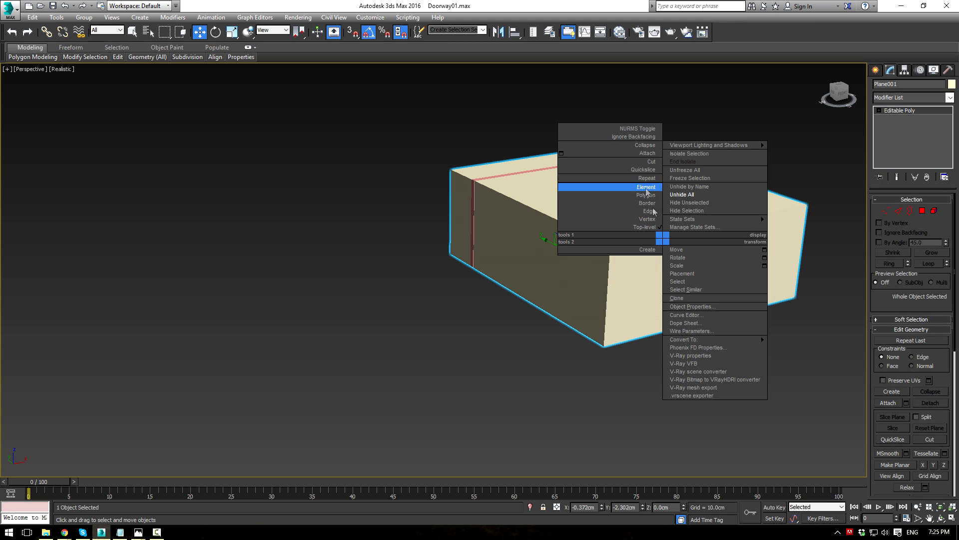
left_click(691, 306)
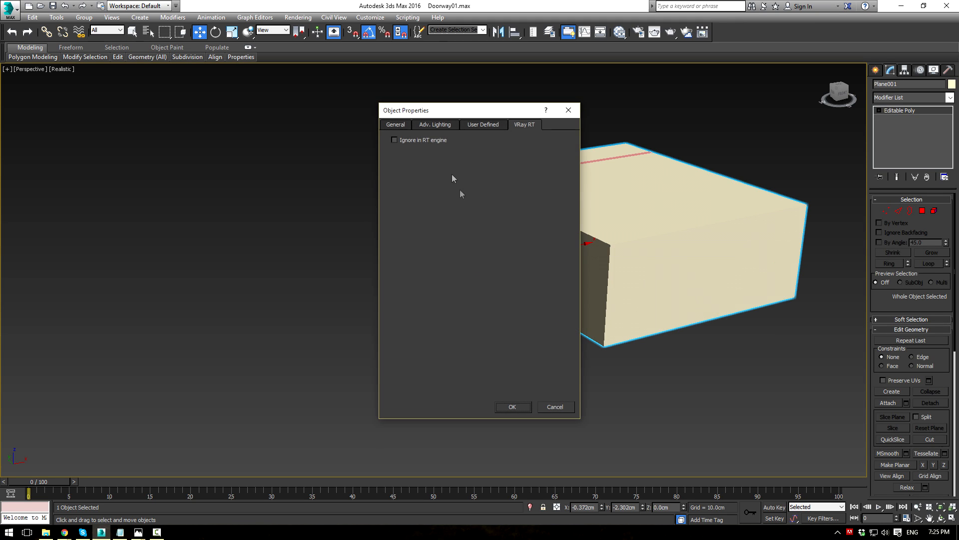
left_click(402, 129)
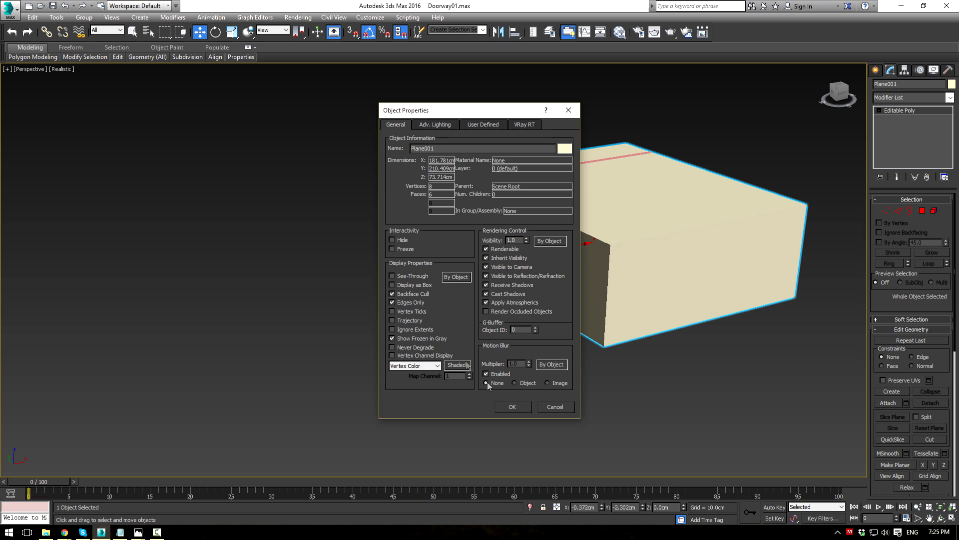
left_click(502, 408)
middle_click_drag(621, 276, 647, 310, "alt")
scroll(632, 294, "up", 3)
middle_click_drag(606, 227, 540, 234)
scroll(602, 355, "up", 4)
scroll(581, 332, "down", 7)
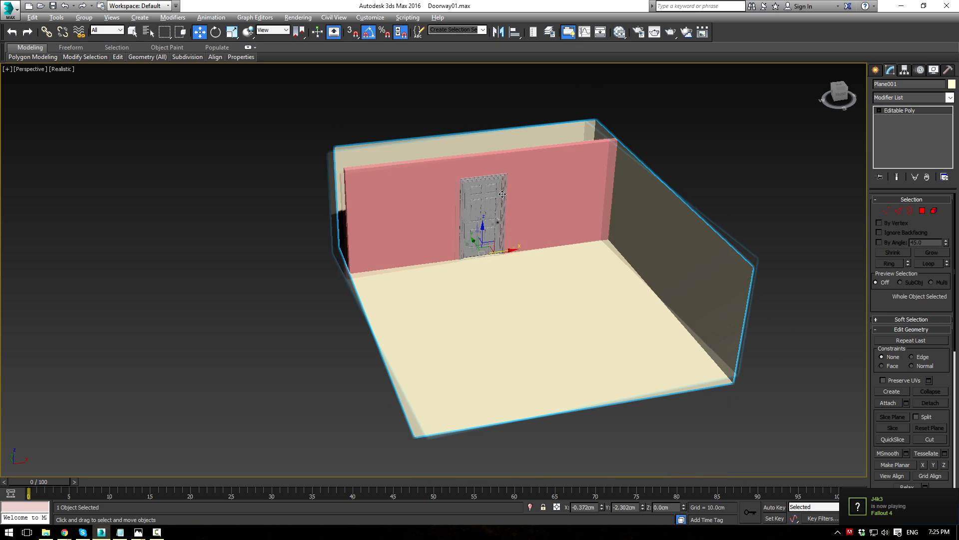
Step: Create a targeted physical camera in Top view aimed at the door and look through it
left_click(876, 70)
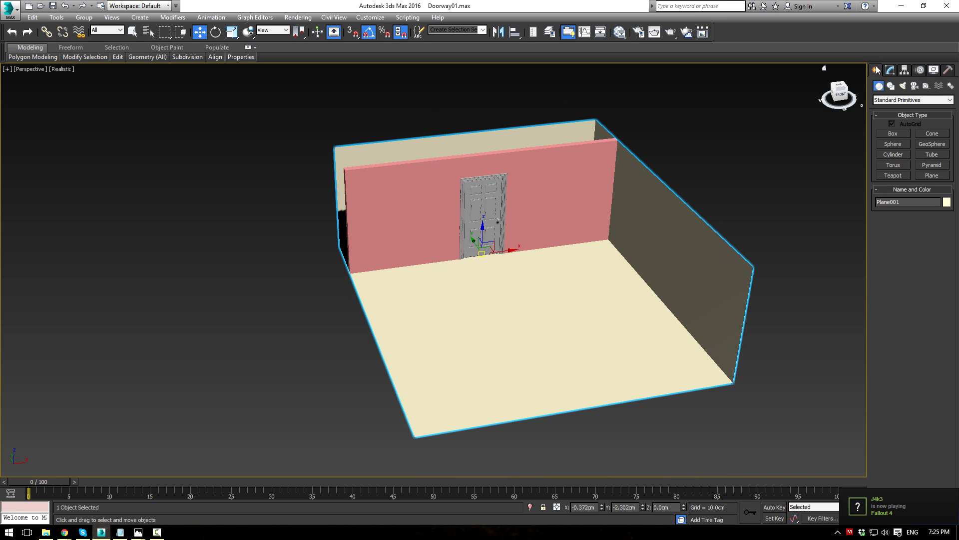
left_click(914, 87)
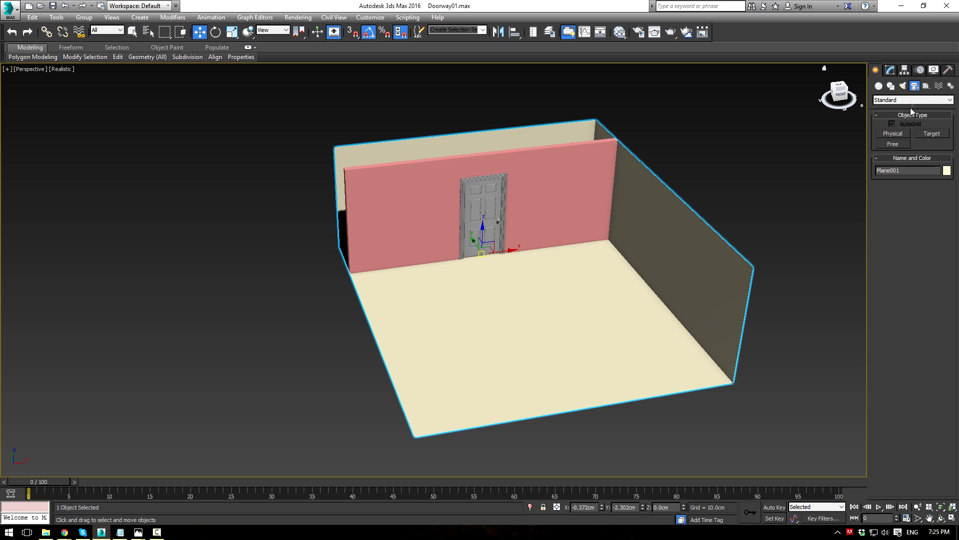
left_click(905, 134)
key("alt+w")
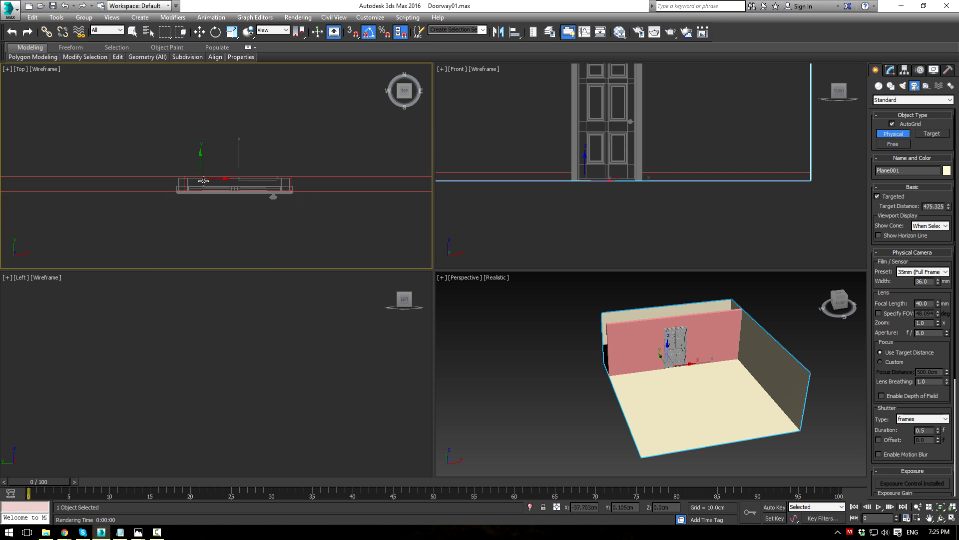
left_click_drag(183, 217, 213, 183)
right_click(659, 388)
key("c")
middle_click_drag(602, 308, 593, 456)
Step: In Front view, shift the camera and target right, then move the camera left and up
right_click(283, 220)
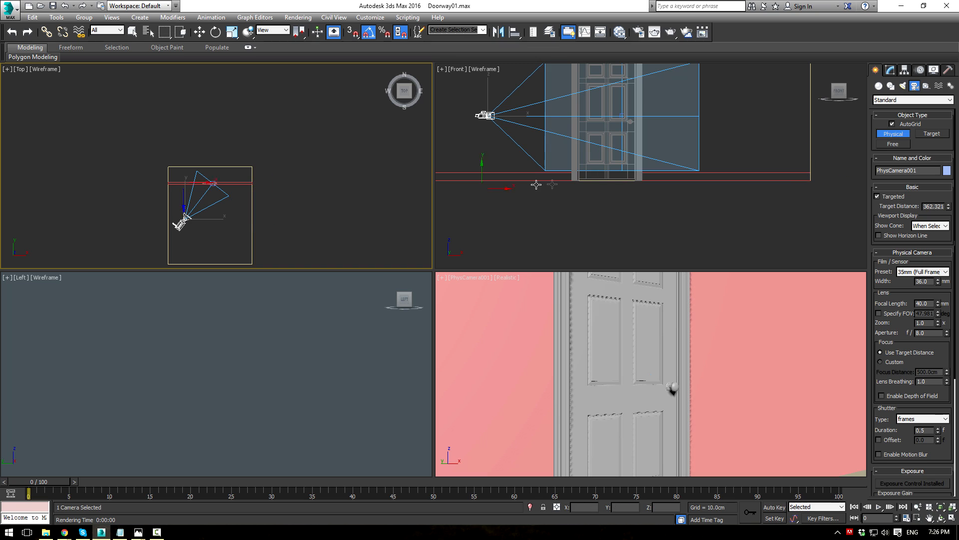
middle_click_drag(603, 175, 591, 233)
key("w")
left_click(607, 174)
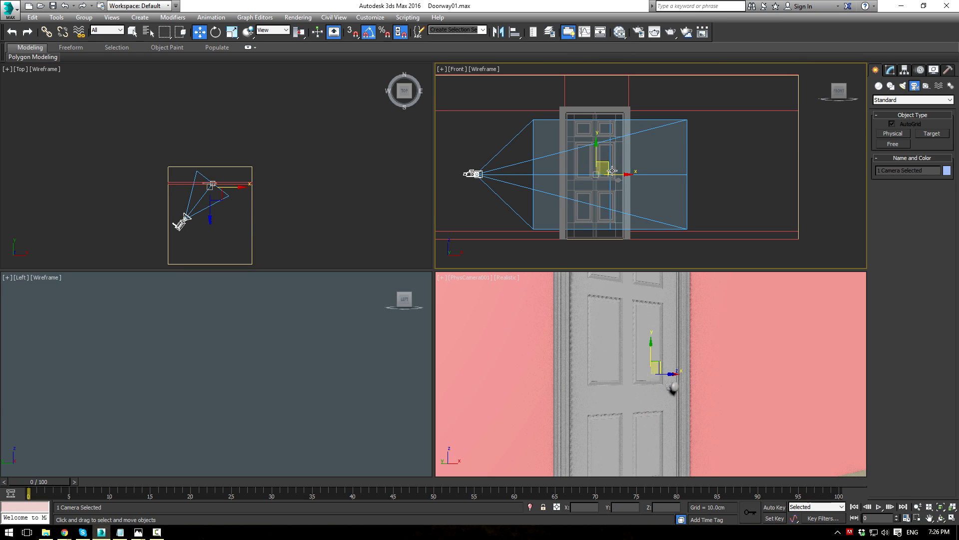
left_click_drag(606, 163, 612, 167)
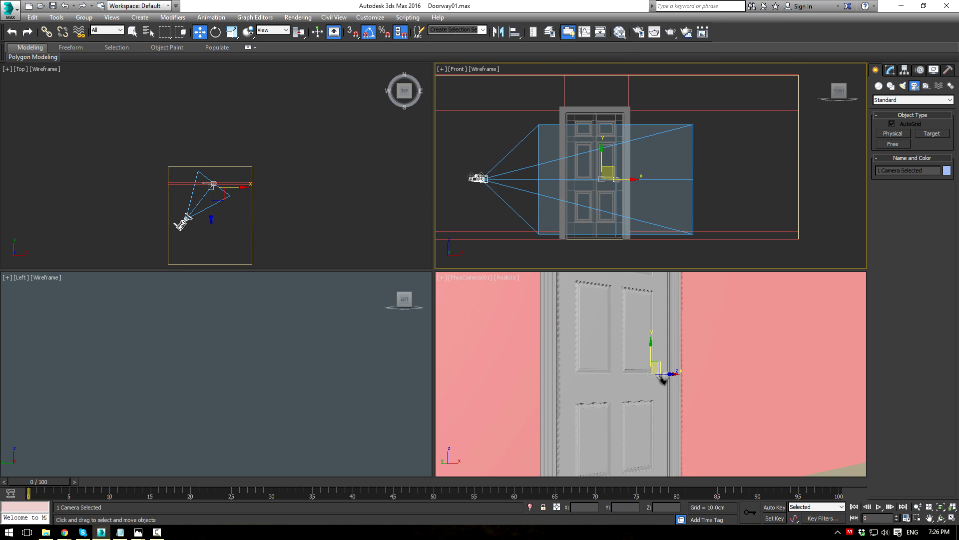
left_click(481, 178)
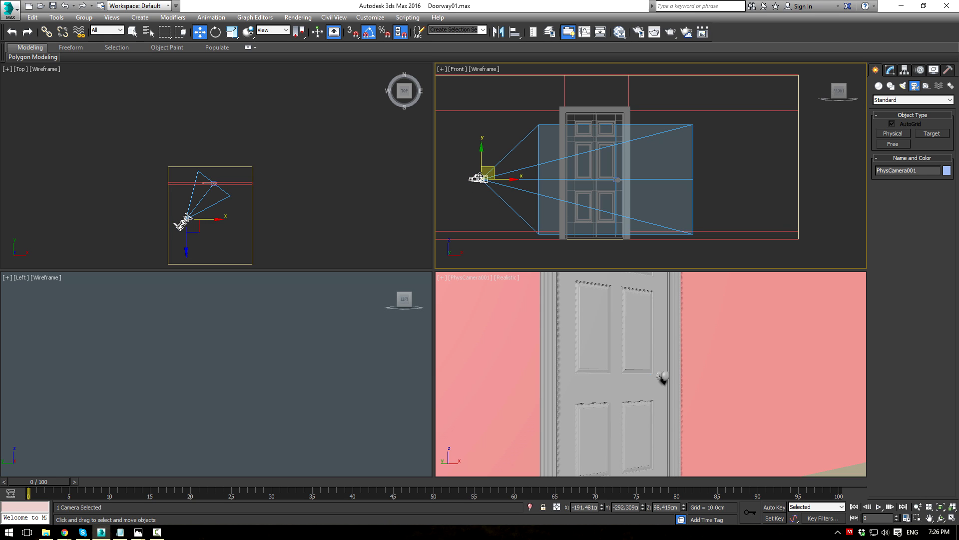
left_click_drag(495, 169, 438, 108)
middle_click_drag(523, 326, 523, 326)
Step: Turn on the safe frame and fine-tune the camera's height and distance from the door
key("shift+f")
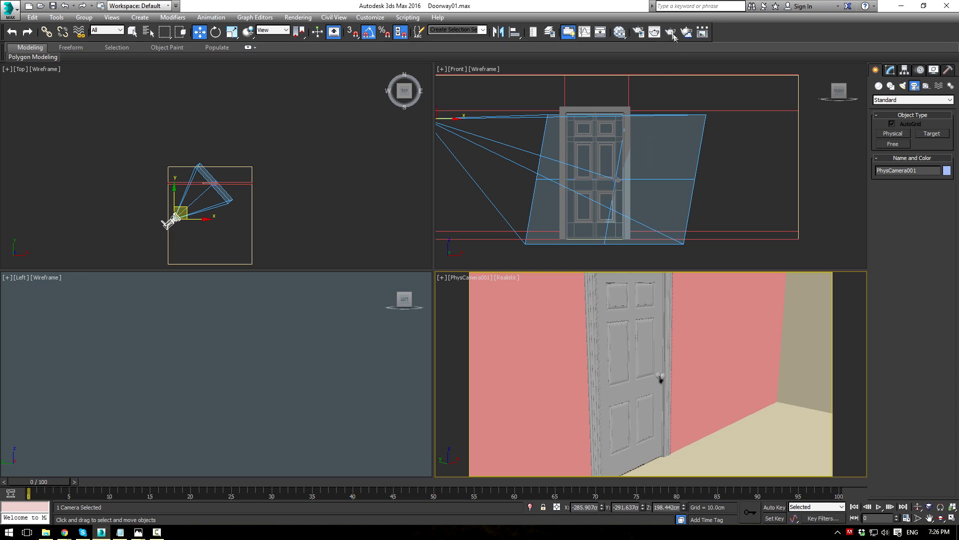
middle_click_drag(615, 337, 613, 343)
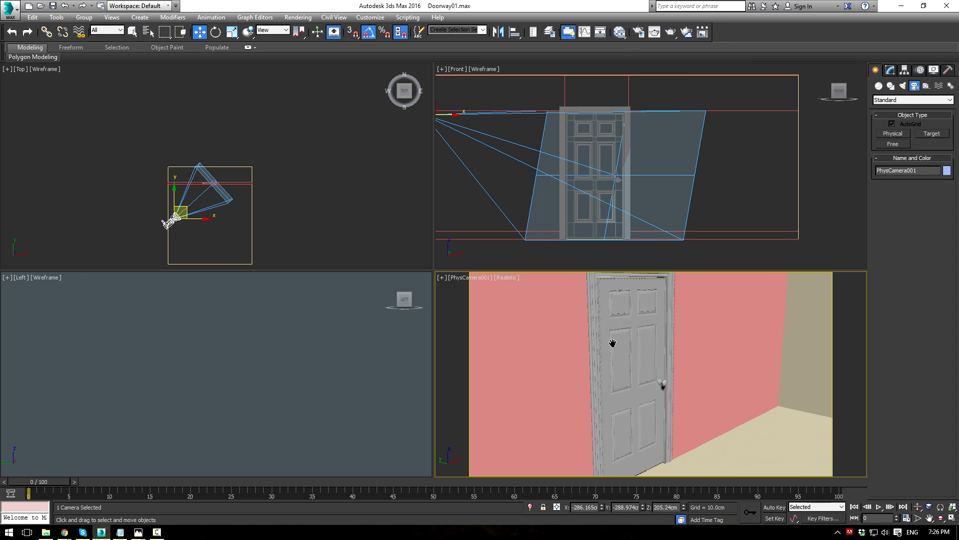
scroll(175, 200, "up", 4)
left_click_drag(173, 190, 173, 219)
mouse_move(291, 216)
middle_mouse_down()
mouse_move(275, 205)
mouse_move(287, 211)
middle_mouse_up()
middle_click_drag(648, 388, 641, 385)
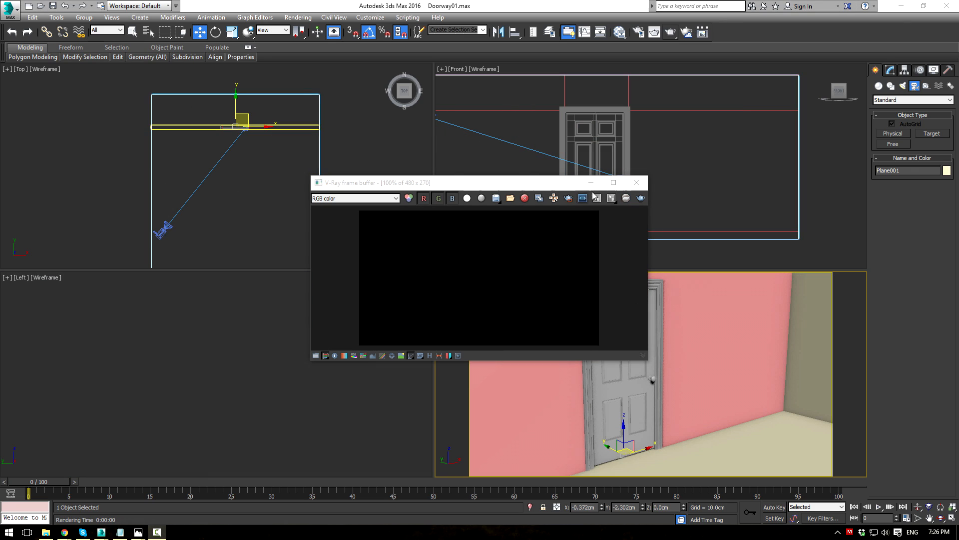
left_click(637, 183)
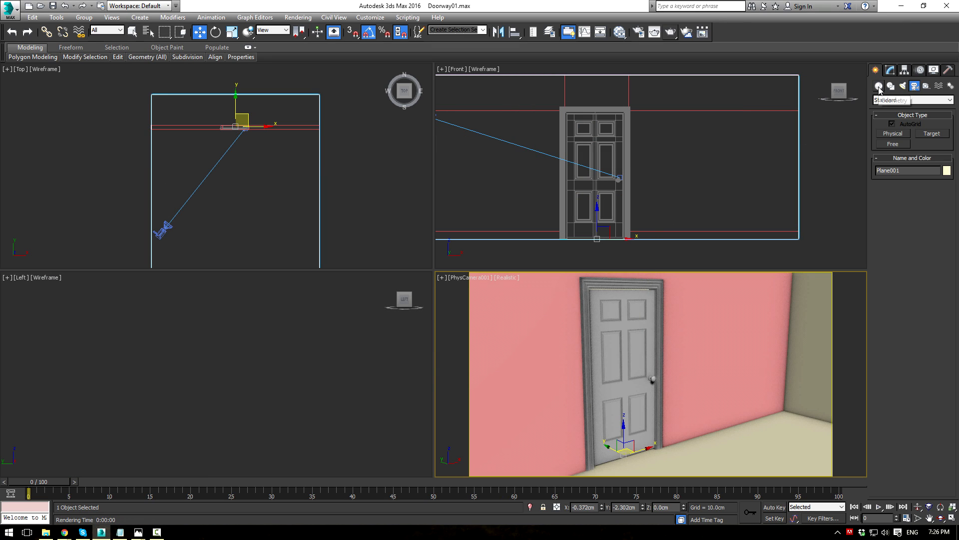
Step: Add a V-Ray plane light in the room, stand it upright, and raise it to the doorway top
left_click(903, 86)
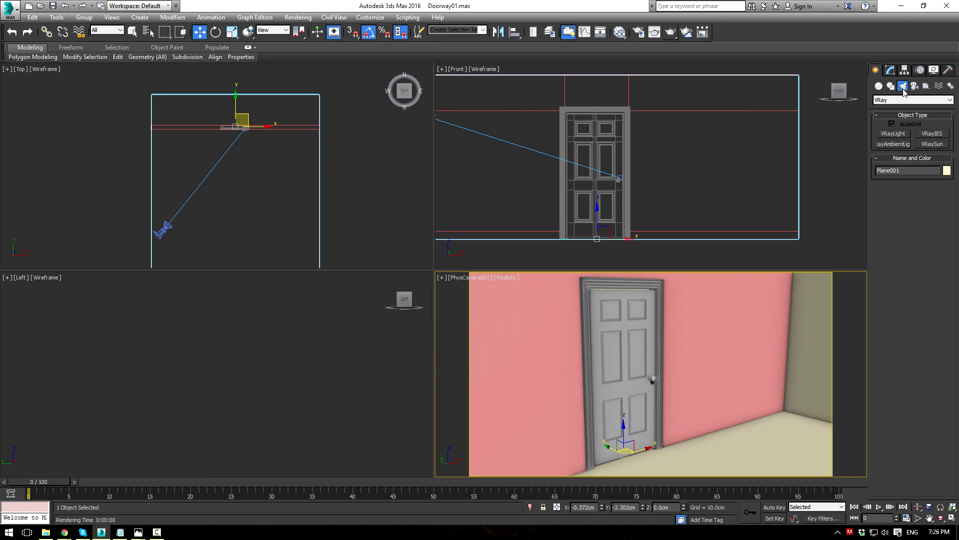
left_click(894, 134)
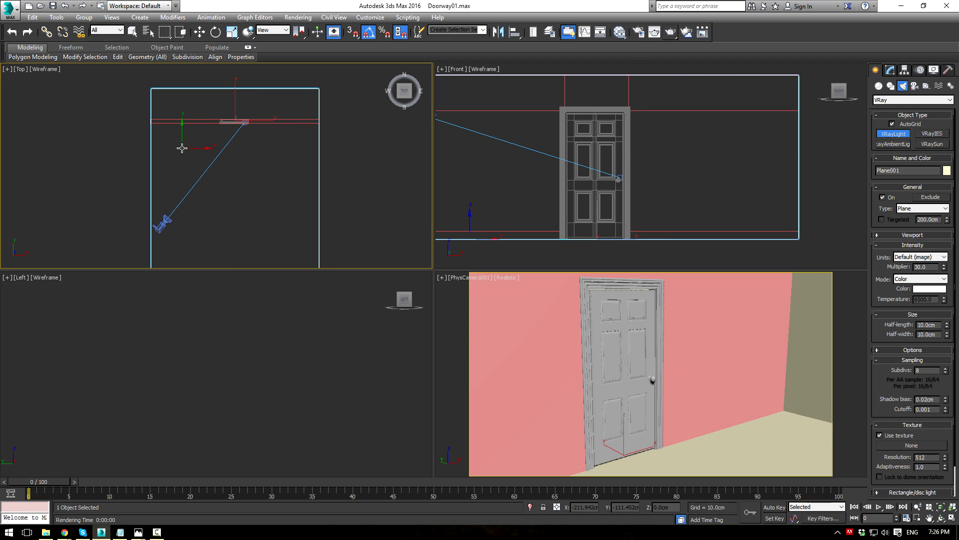
left_click_drag(185, 152, 283, 189)
key("e")
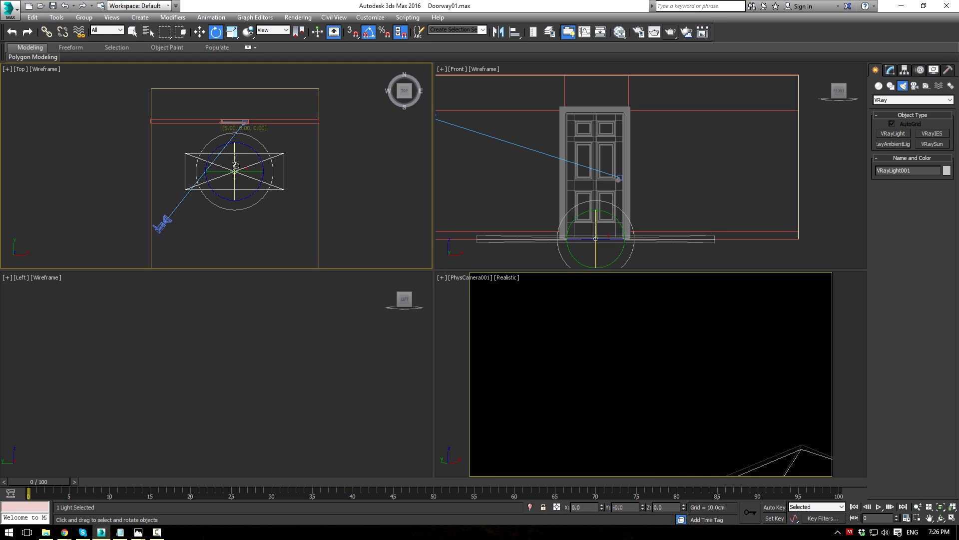
left_click_drag(237, 165, 235, 189)
left_click(586, 214)
key("w")
left_click_drag(594, 215, 596, 84)
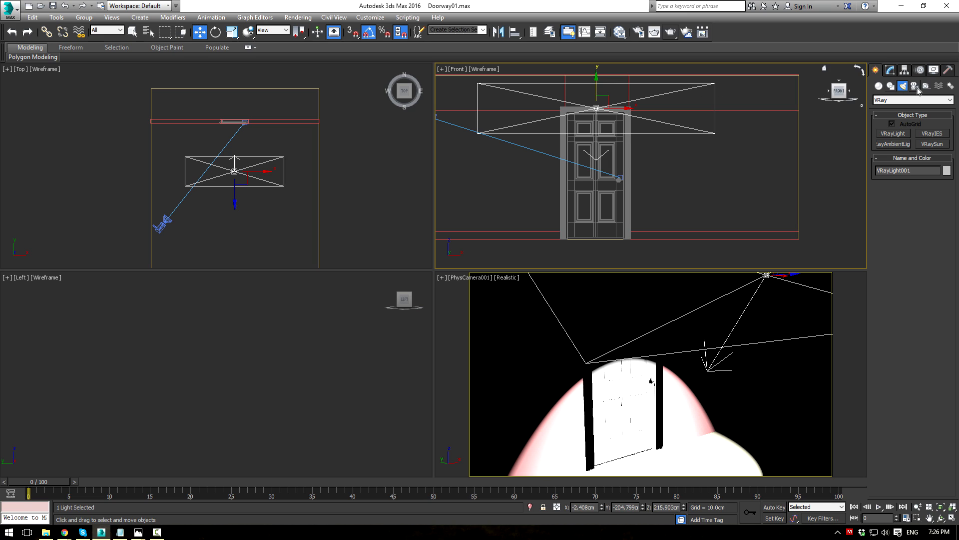
left_click(891, 70)
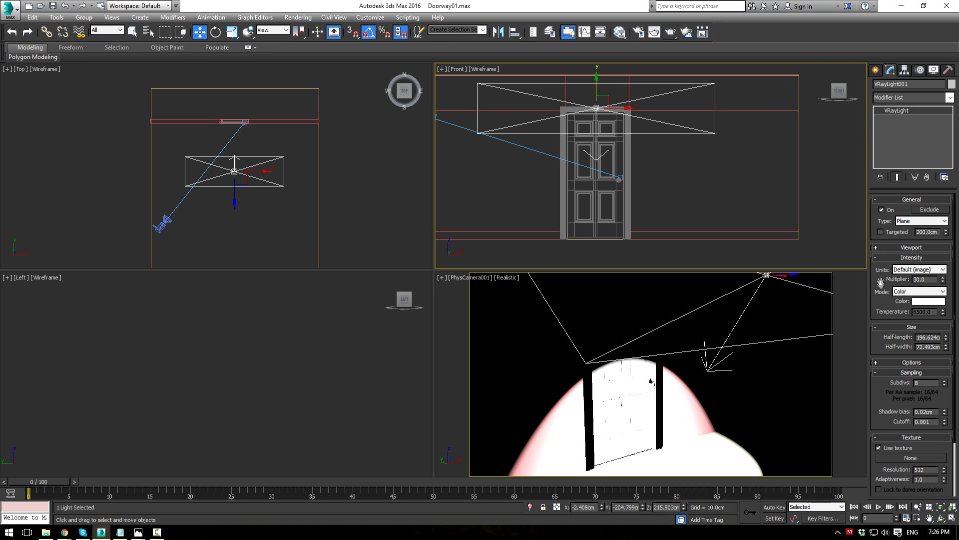
Step: Render the camera view of the doorway in the V-Ray frame buffer
left_click(604, 330)
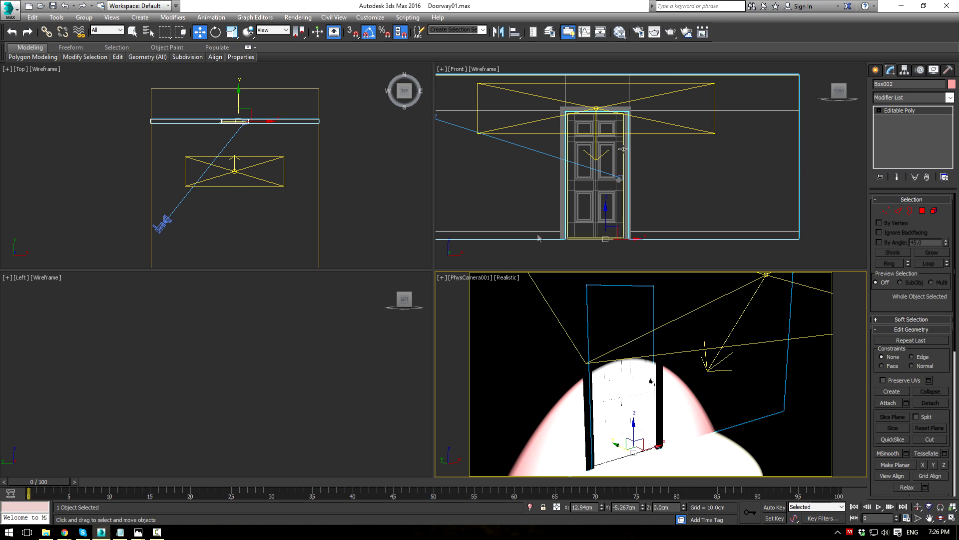
left_click(671, 32)
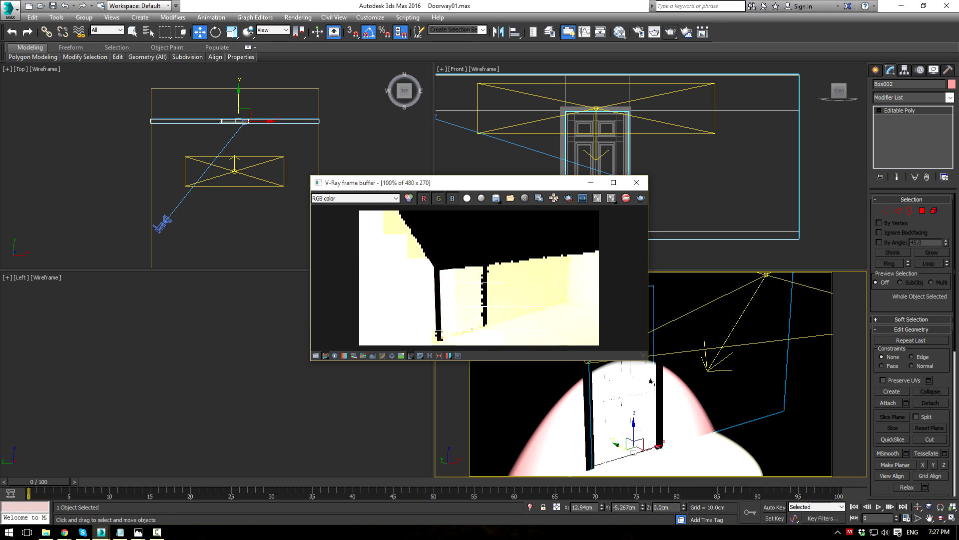
left_click(636, 183)
Step: Set Exposure Control to VRay Exposure Control (Photographic: shutter 200, f/8, ISO 100)
left_click(298, 17)
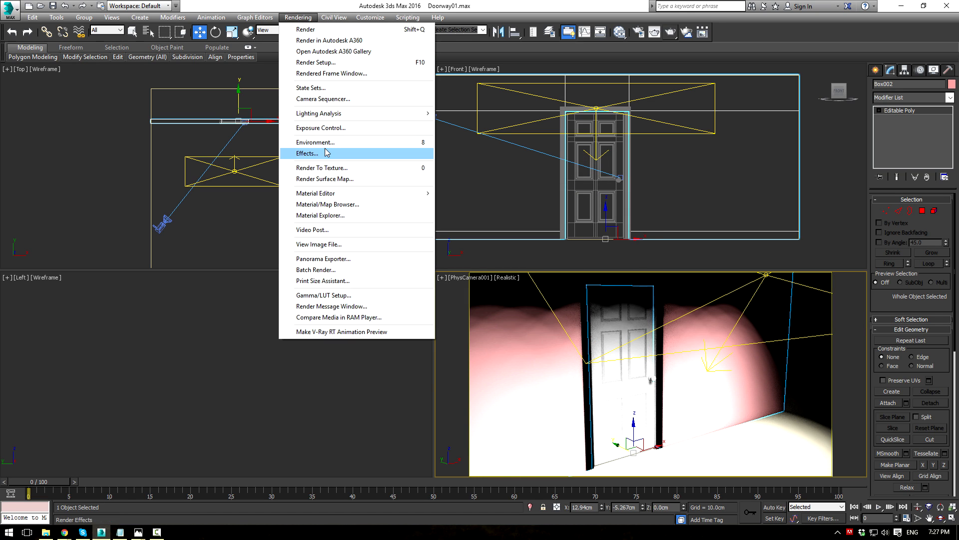
left_click(325, 129)
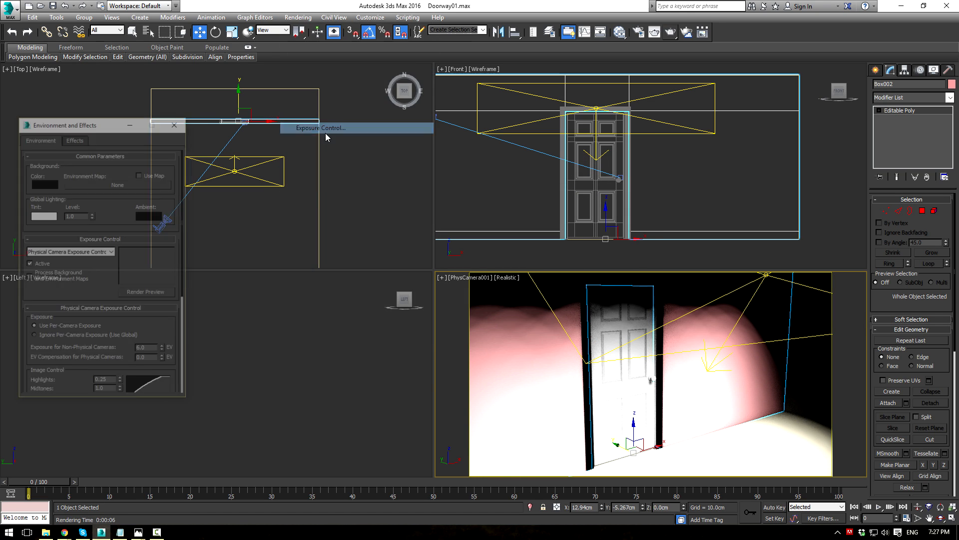
left_click(82, 252)
left_click(48, 305)
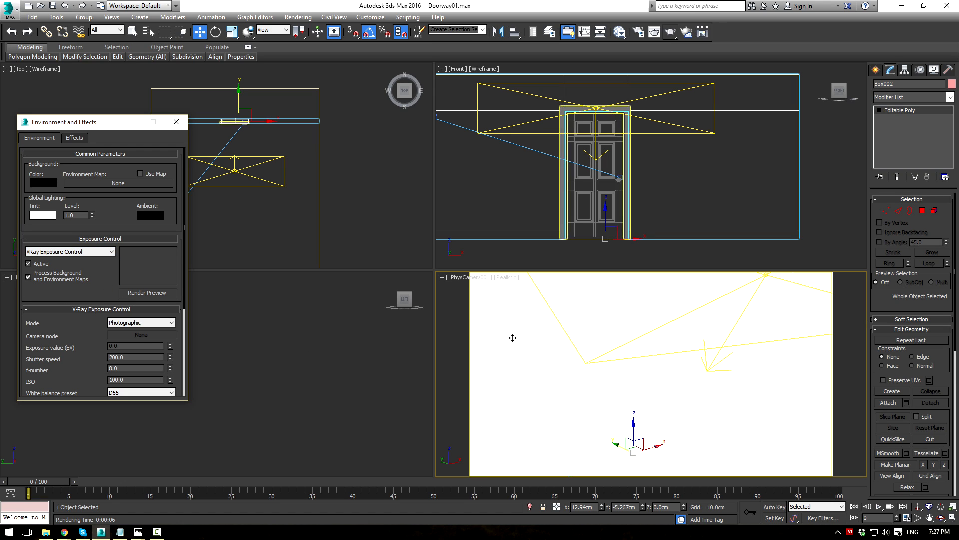
left_click_drag(65, 328, 73, 269)
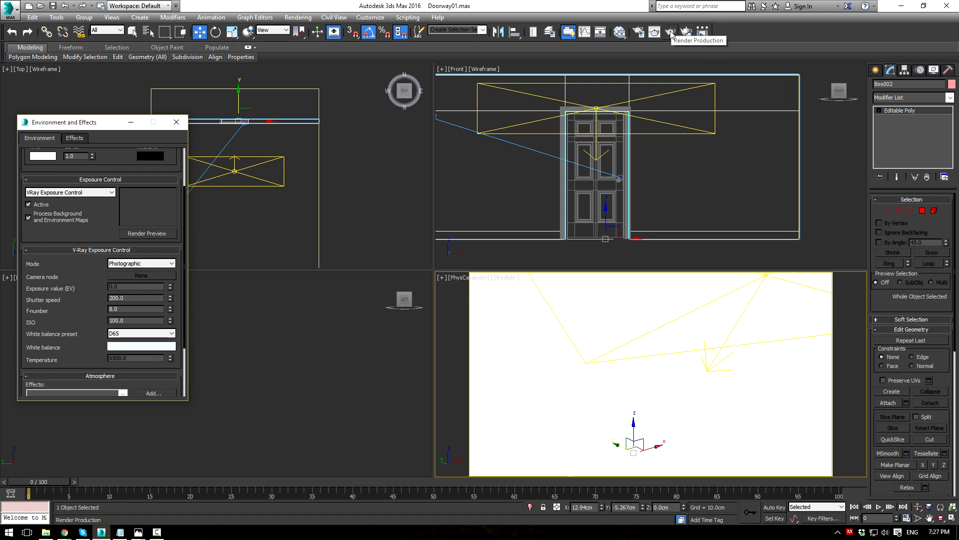
Step: Check the Global Illumination settings in Render Setup and re-render the camera view
left_click(640, 34)
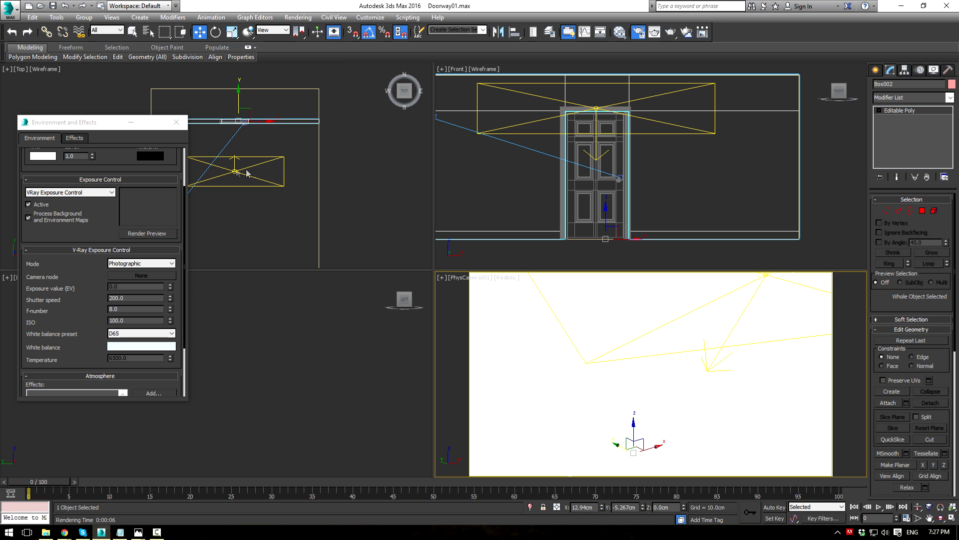
left_click(236, 156)
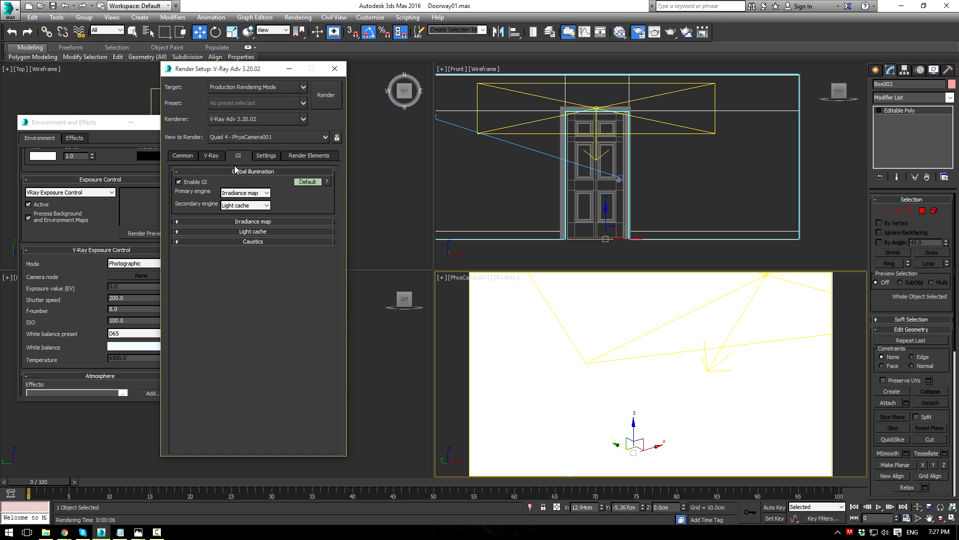
left_click(335, 68)
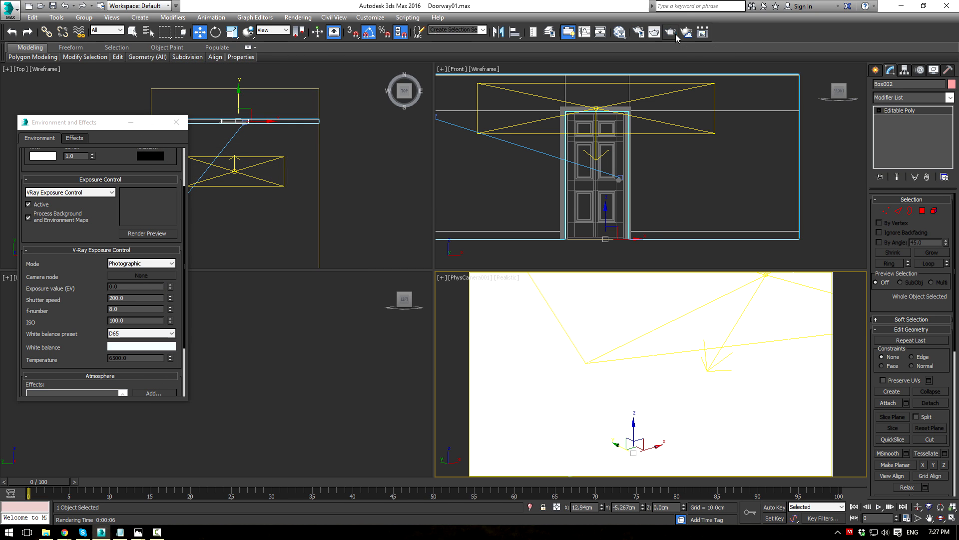
left_click(672, 33)
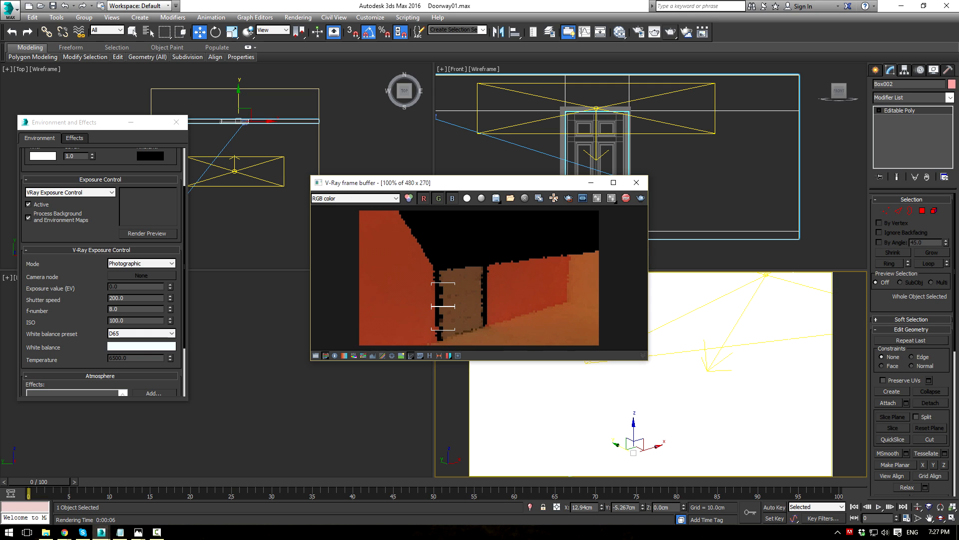
Step: Adjust the plane light's options and render the doorway again
left_click(651, 95)
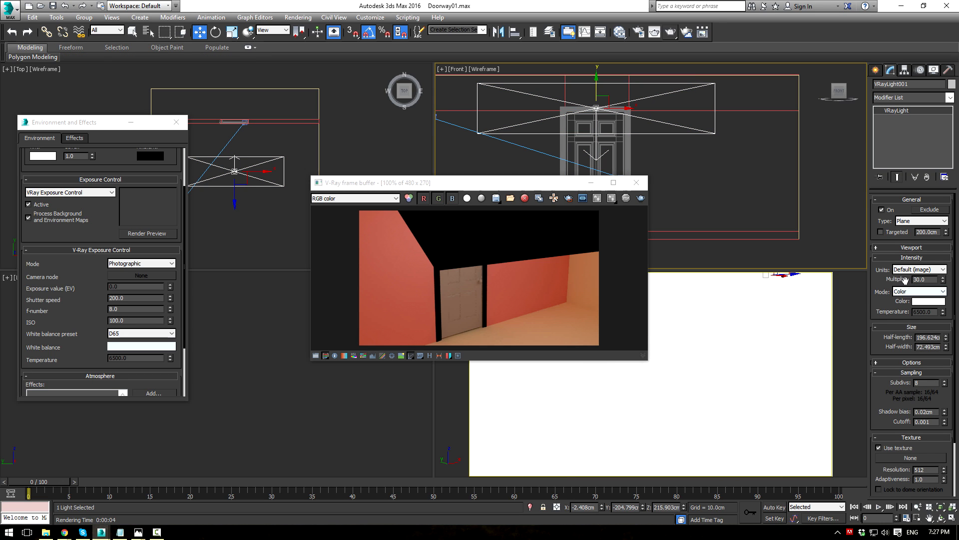
left_click_drag(886, 347, 907, 276)
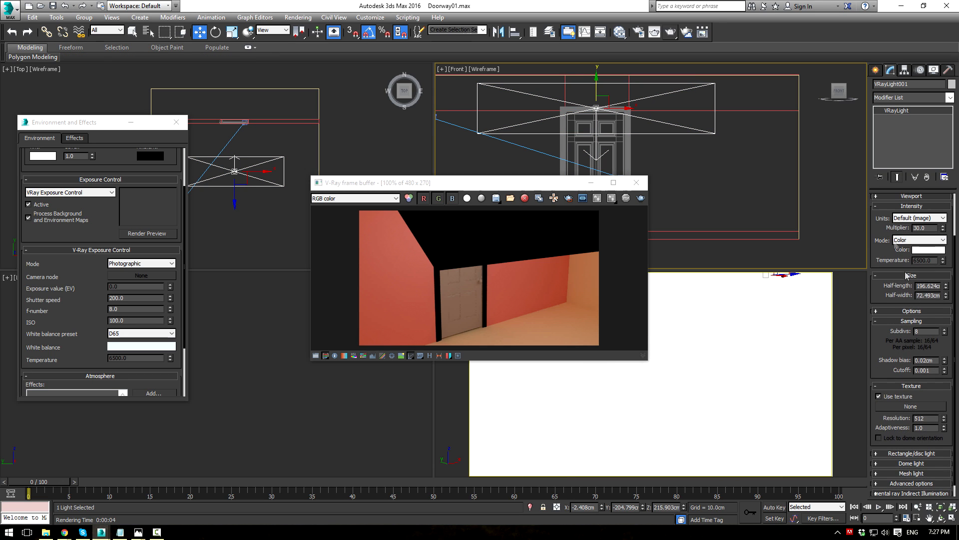
left_click(895, 312)
left_click(641, 199)
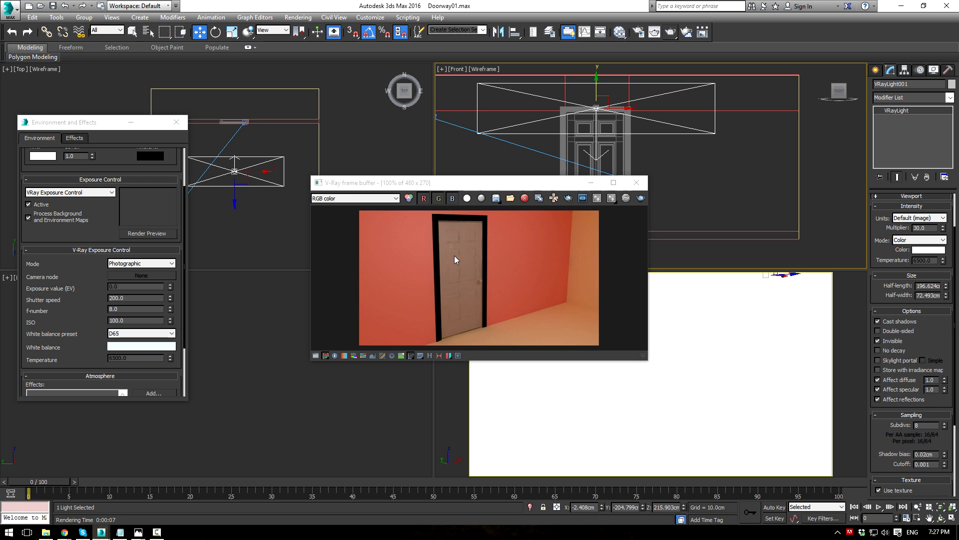
left_click(636, 182)
left_click(631, 161)
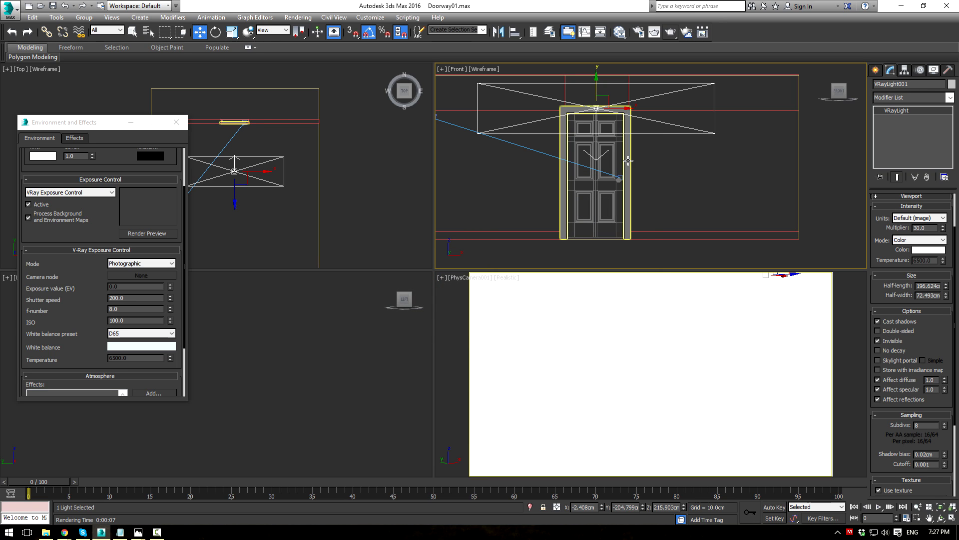
Step: Add a Normal modifier to the door frame to flip its normals
left_click(951, 98)
key("n")
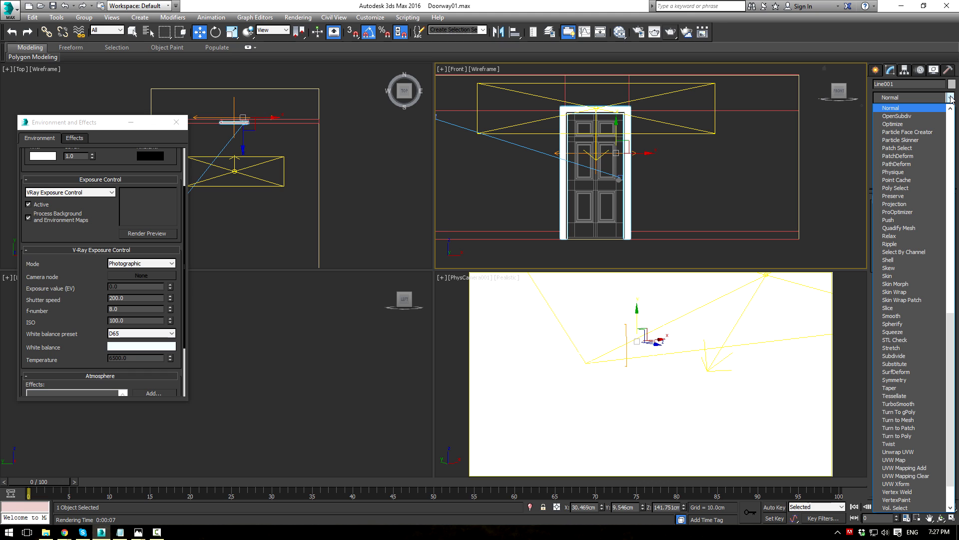
left_click(926, 107)
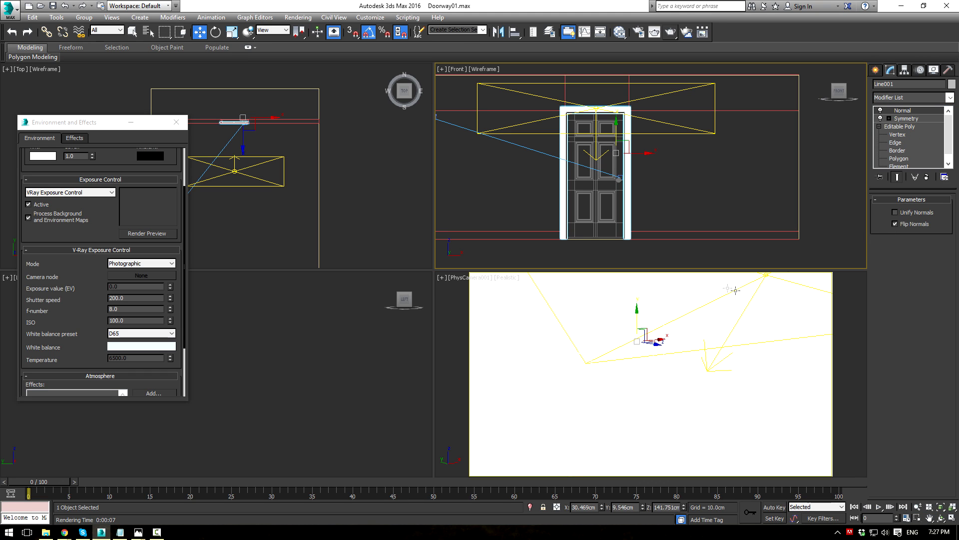
Step: Re-render the camera view, select the wall Plane001, and render again to check the result
left_click(672, 33)
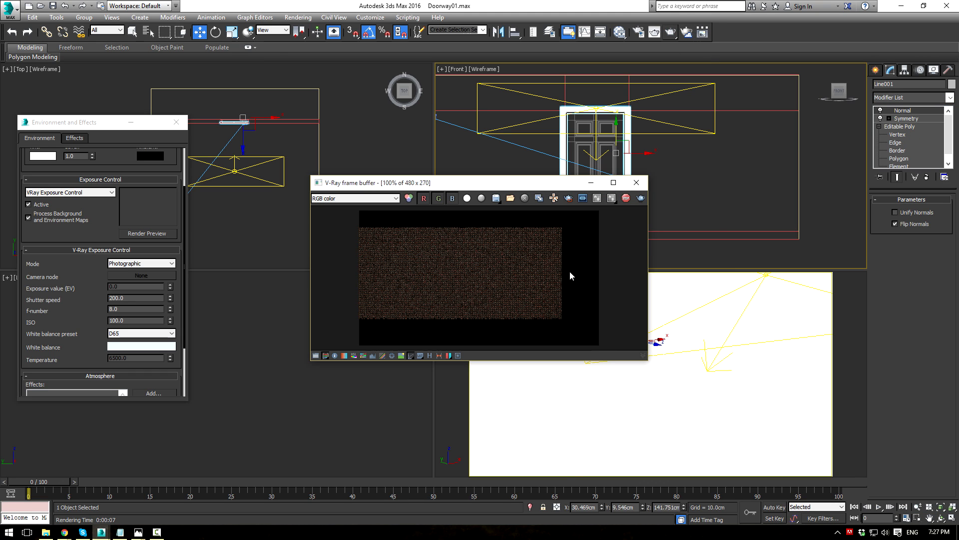
left_click(636, 180)
left_click(816, 318)
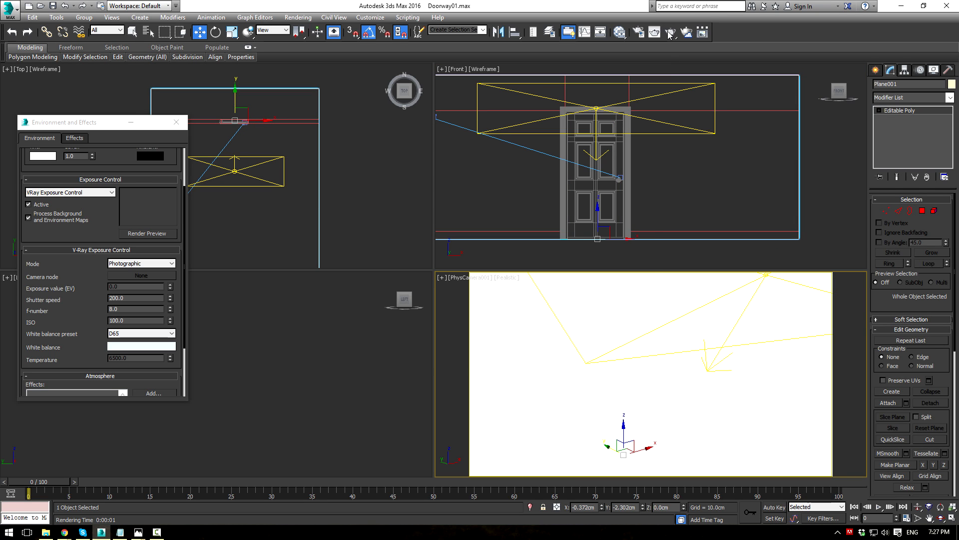
left_click(672, 33)
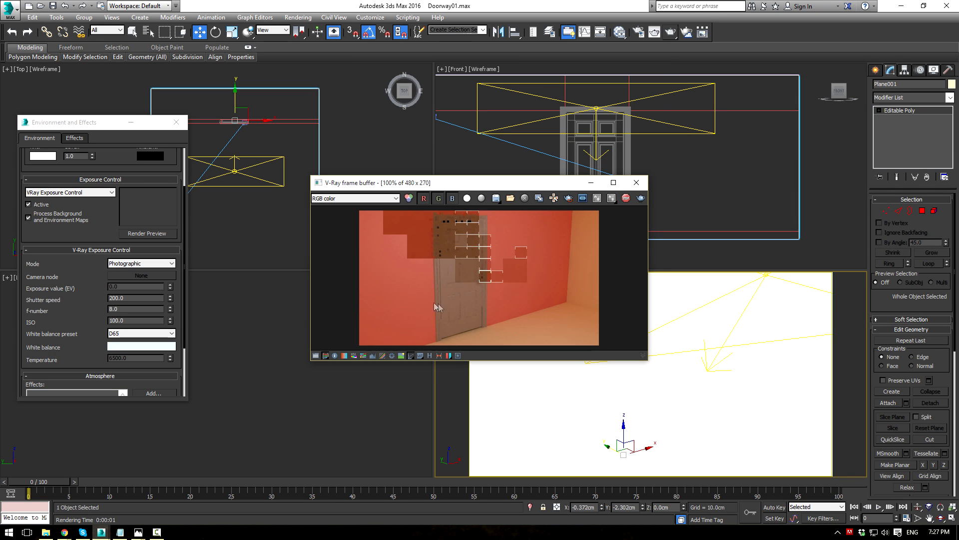
left_click(636, 182)
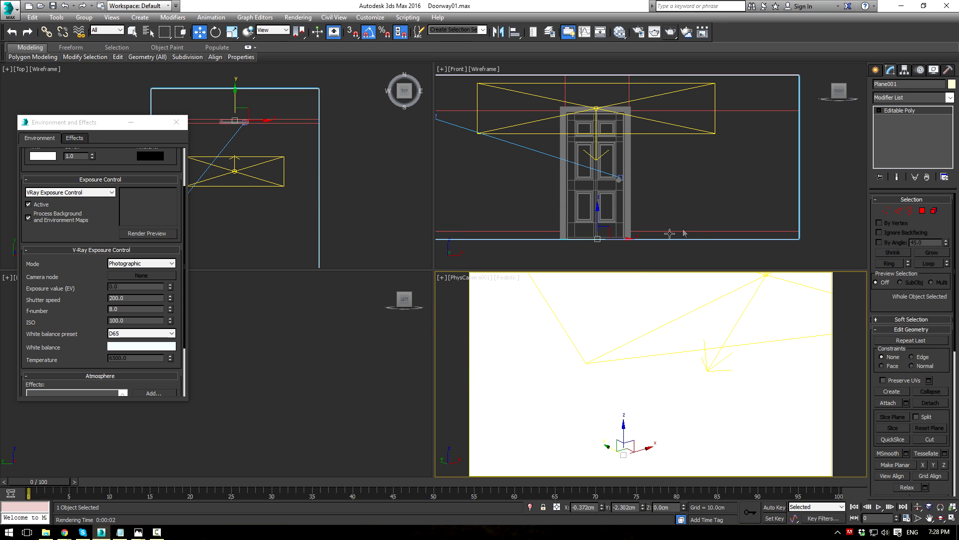
Step: Set the camera viewport to Shaded and close Environment and Effects
left_click(506, 279)
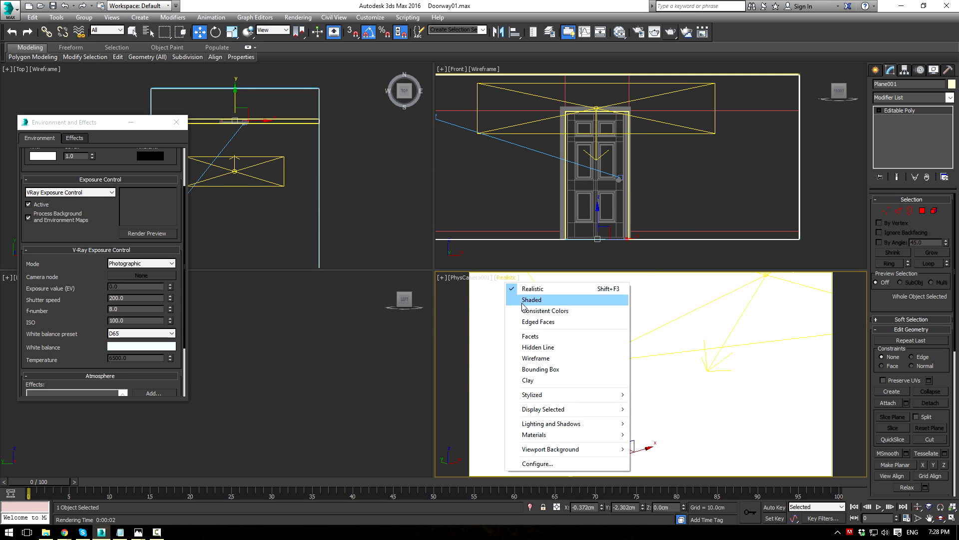
left_click(523, 299)
left_click(177, 123)
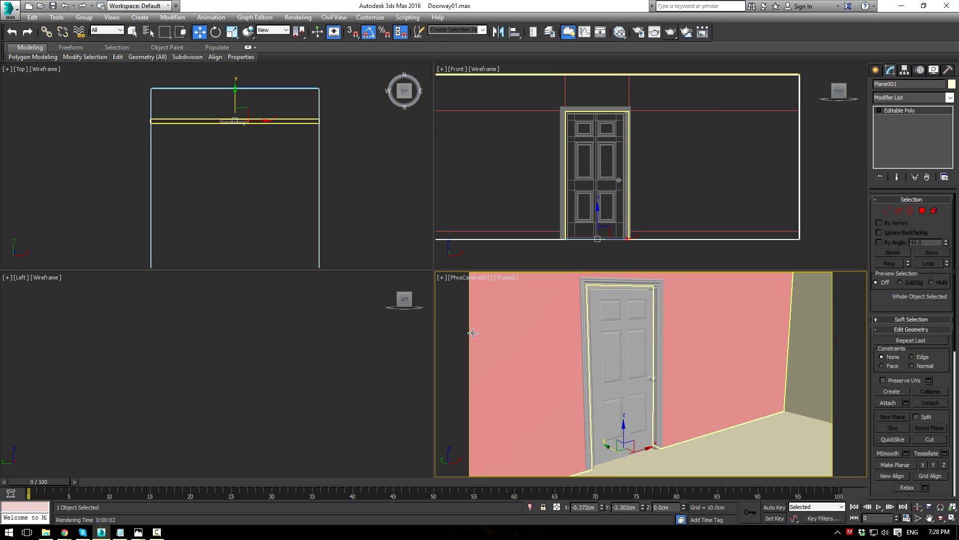
Step: Open the material editor, reposition and enlarge it, and add a new VRayMtl node
key("m")
scroll(315, 241, "down", 4)
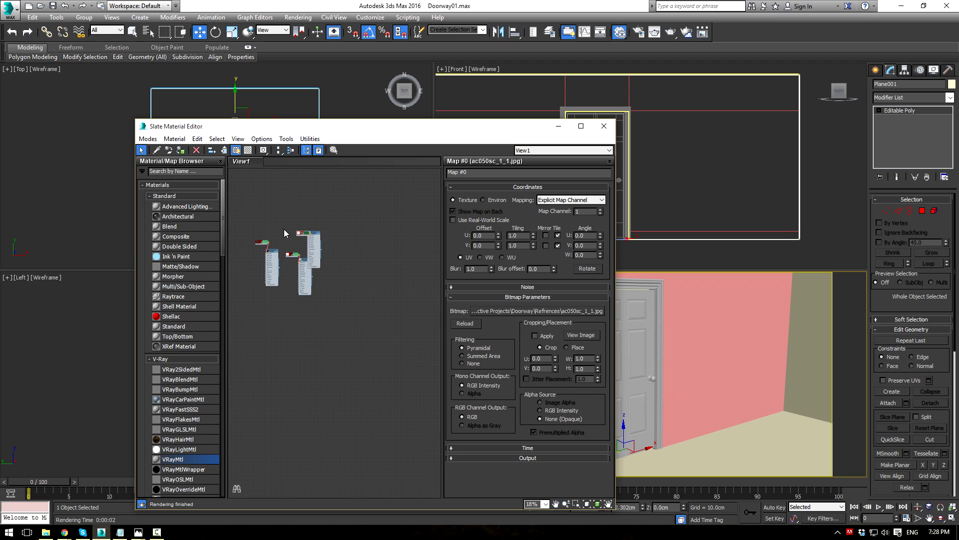
scroll(324, 298, "up", 2)
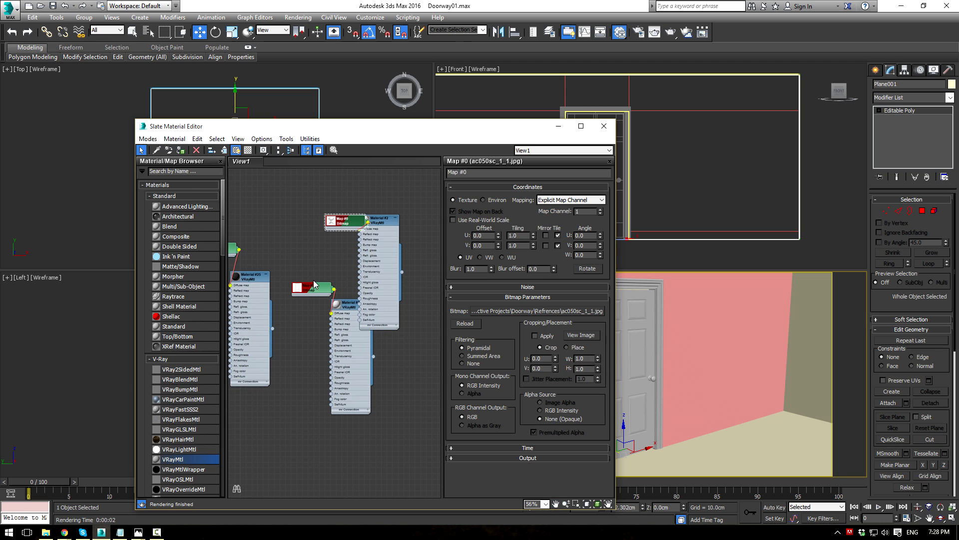
scroll(314, 281, "down", 2)
middle_click_drag(296, 256, 290, 352)
scroll(324, 303, "up", 2)
scroll(292, 295, "up", 1)
left_click_drag(337, 126, 234, 17)
left_click_drag(278, 399, 268, 468)
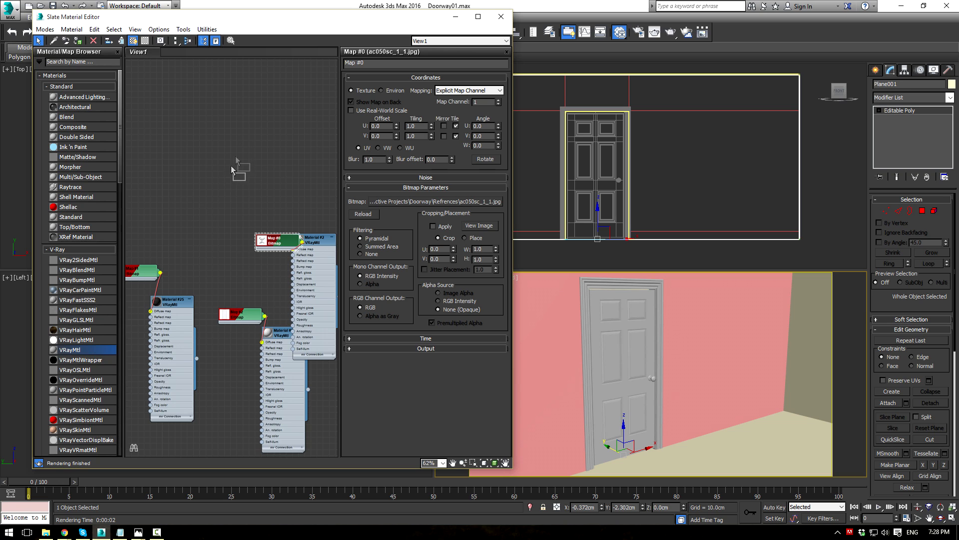
left_click_drag(222, 185, 186, 109)
middle_click_drag(176, 89, 216, 175)
scroll(217, 175, "up", 1)
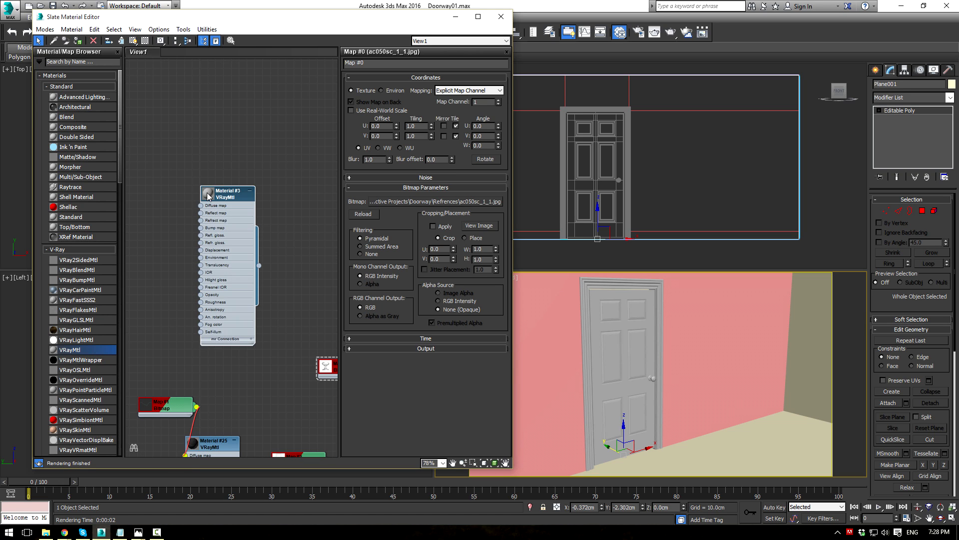
Step: Rename the new material to Wall
double_click(207, 192)
double_click(221, 196)
type("Wall")
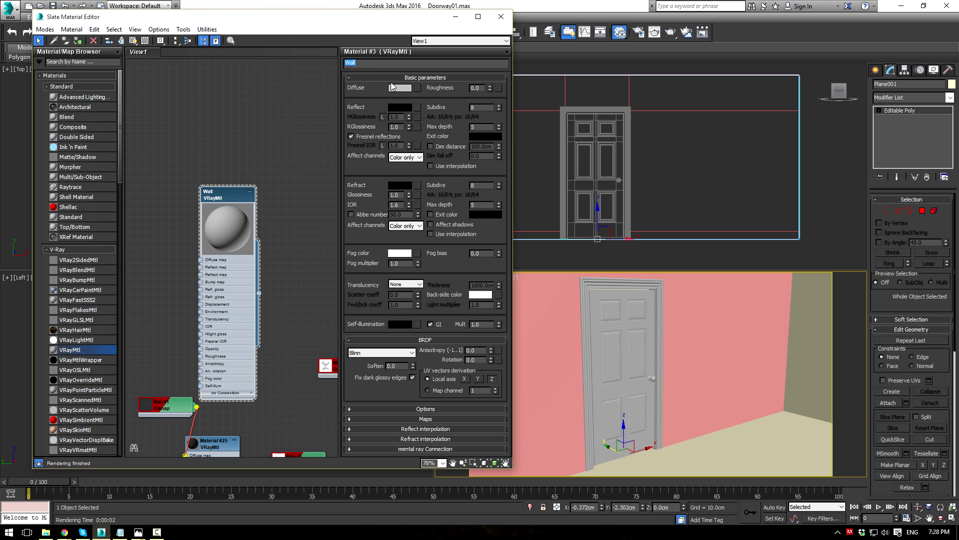
Step: Make the Wall diffuse colour near white and set reflection glossiness to 0.7
left_click(397, 89)
left_click_drag(375, 116, 375, 91)
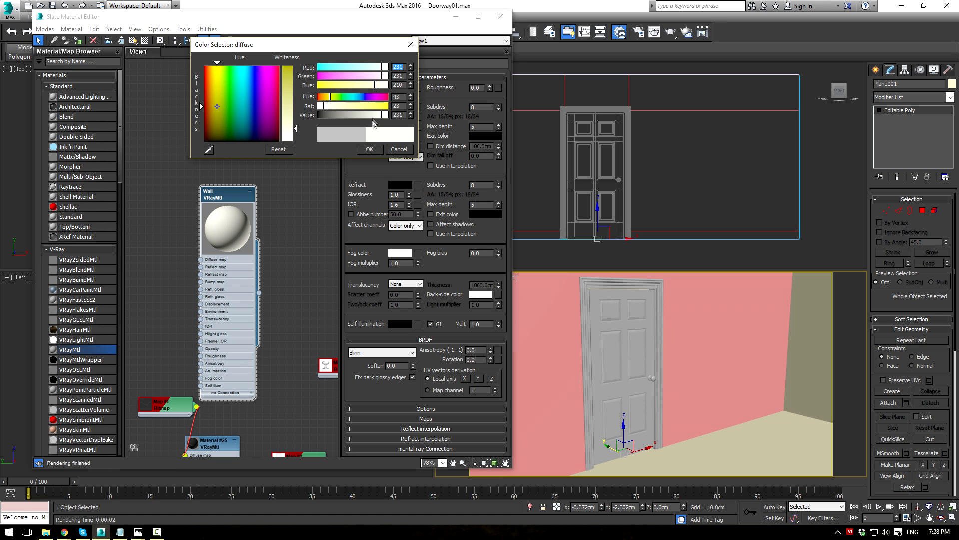
left_click(370, 149)
type("0.7")
key("Return")
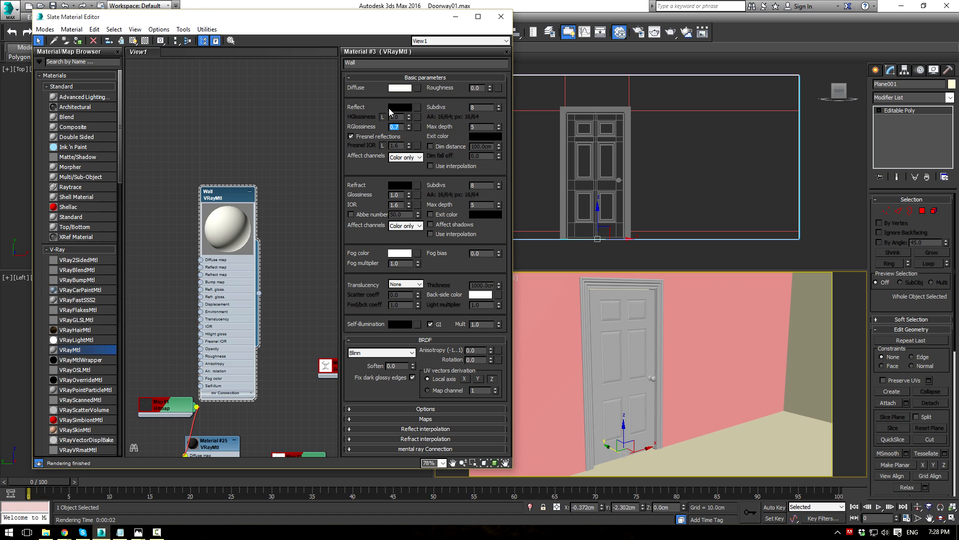
Step: Set a dark grey reflection (value 38), reflection glossiness 0.6, and expand the Maps rollout
left_click(399, 107)
left_click(334, 114)
left_click_drag(334, 114, 328, 116)
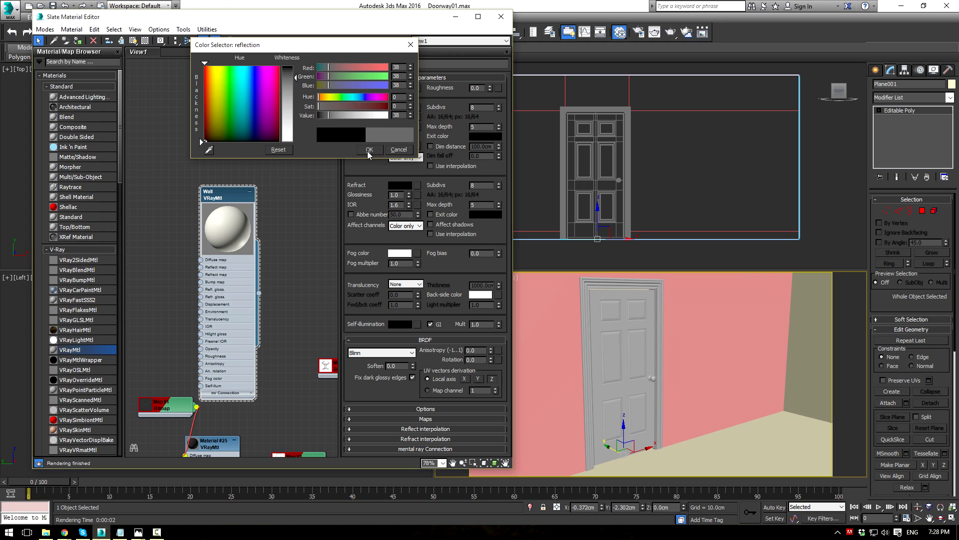
left_click(368, 150)
type("0.6")
key("Return")
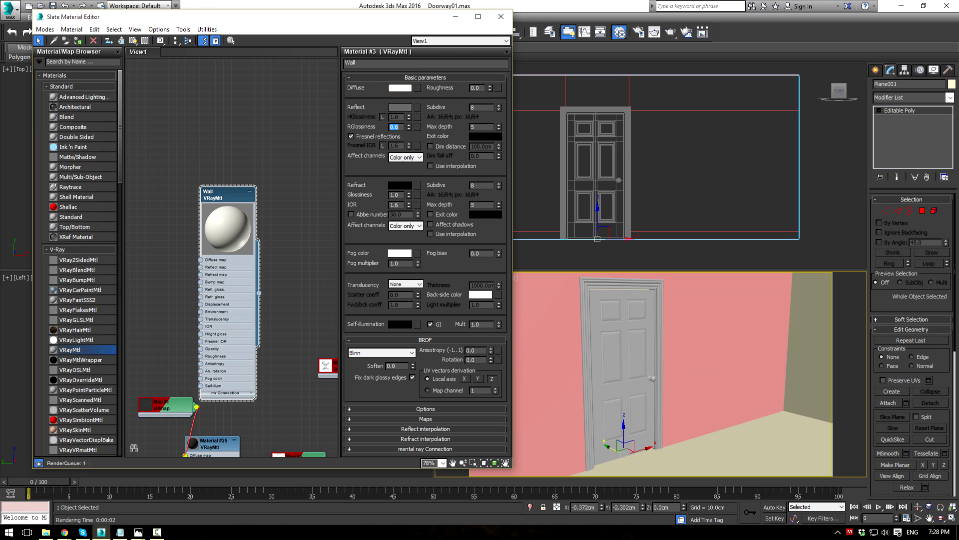
left_click(418, 421)
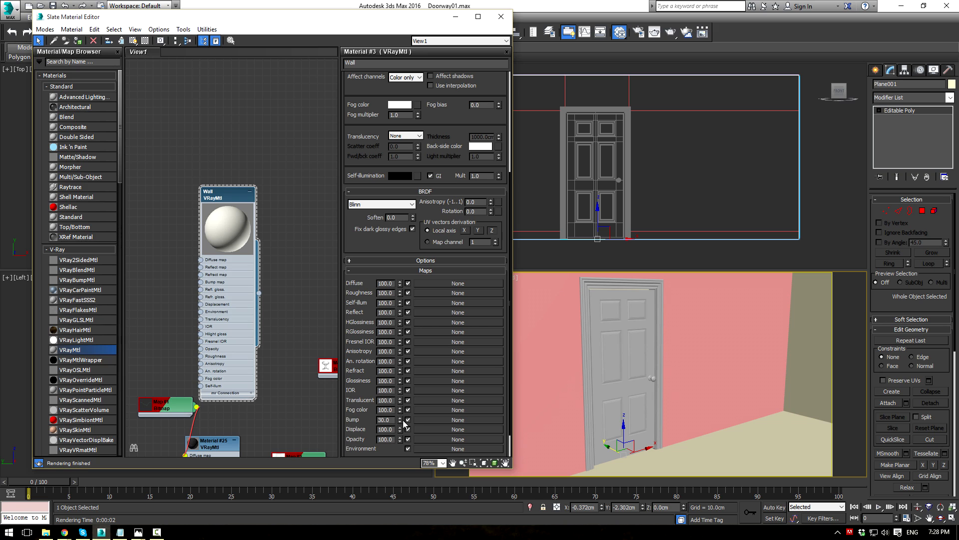
Step: Put a Noise map in the Wall bump slot, show it in the viewport, and set its size to 0.5
left_click(426, 420)
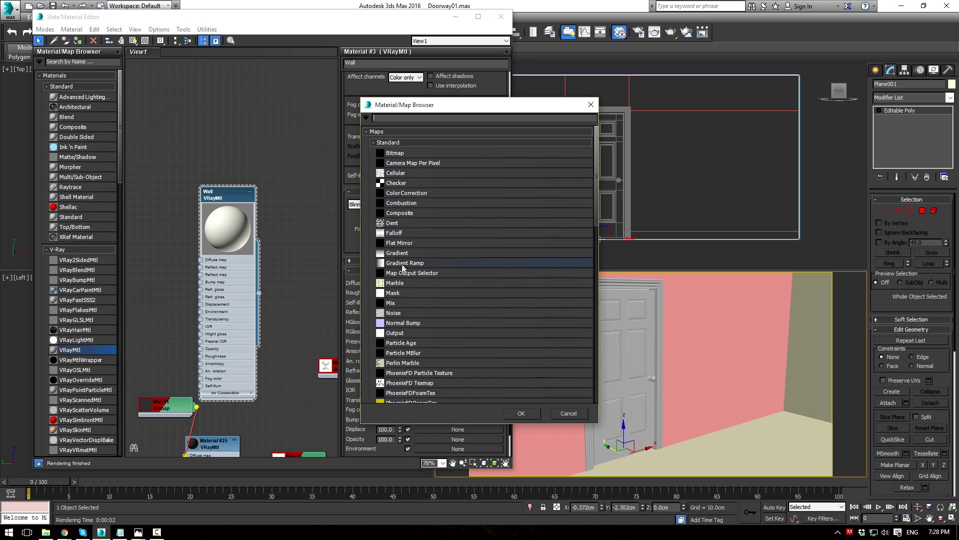
double_click(394, 312)
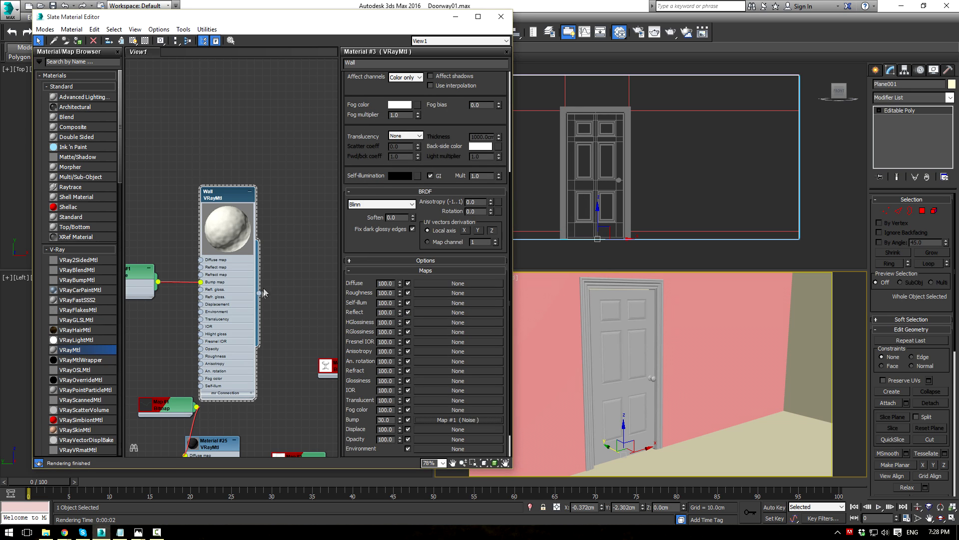
double_click(141, 284)
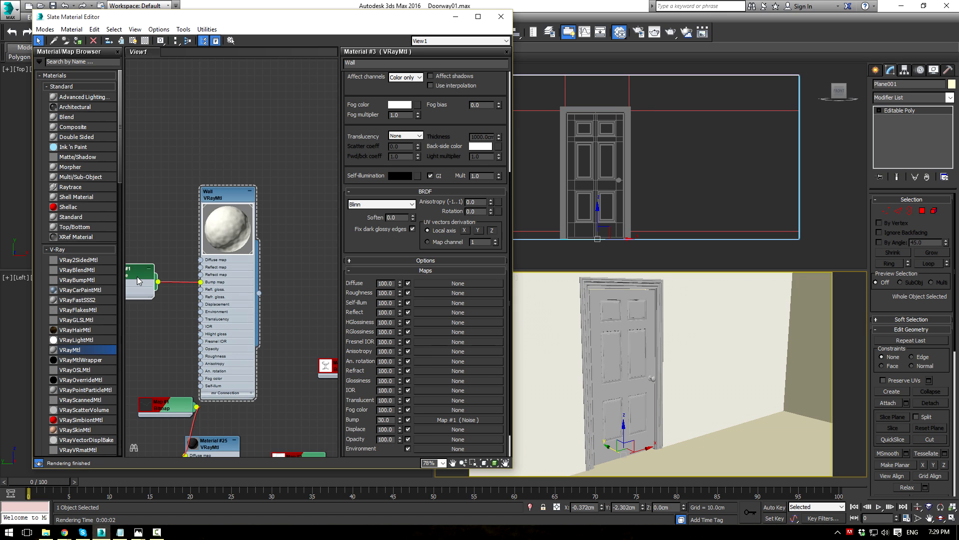
left_click(132, 40)
scroll(172, 237, "up", 1)
middle_click_drag(173, 238, 270, 203)
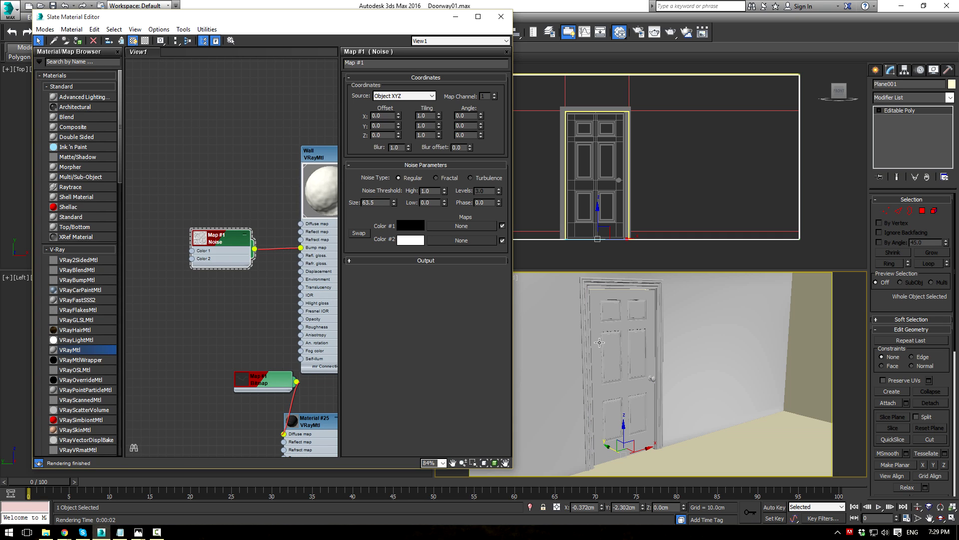
left_click_drag(381, 204, 219, 166)
key("Return")
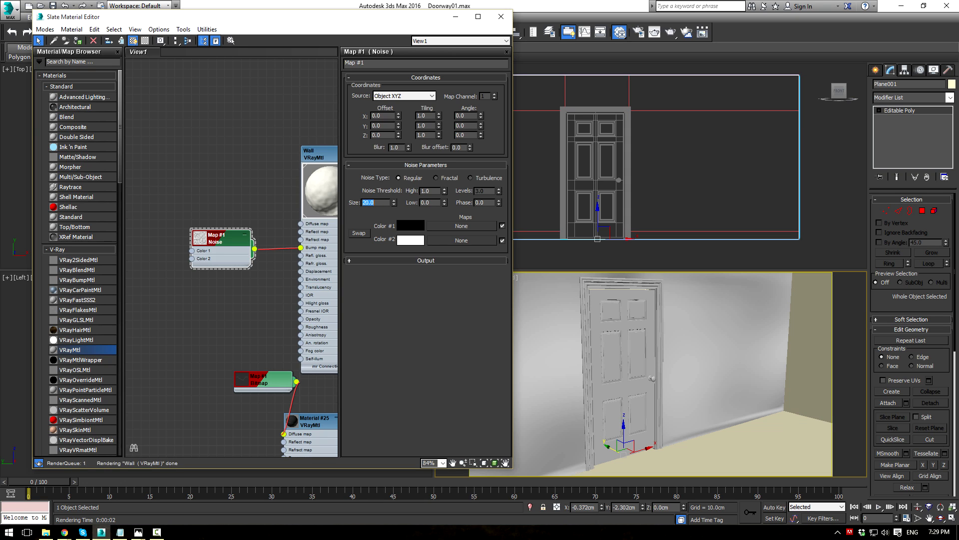
key("Return")
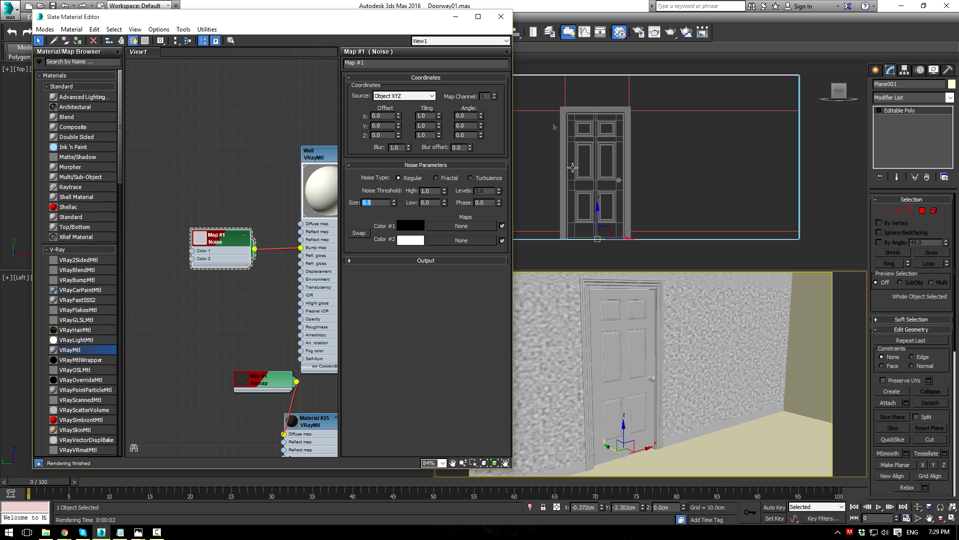
Step: Select the wall and switch to a perspective view facing it
left_click(713, 378)
key("p")
scroll(721, 372, "down", 4)
middle_click_drag(723, 387, 664, 382, "alt")
scroll(663, 382, "up", 5)
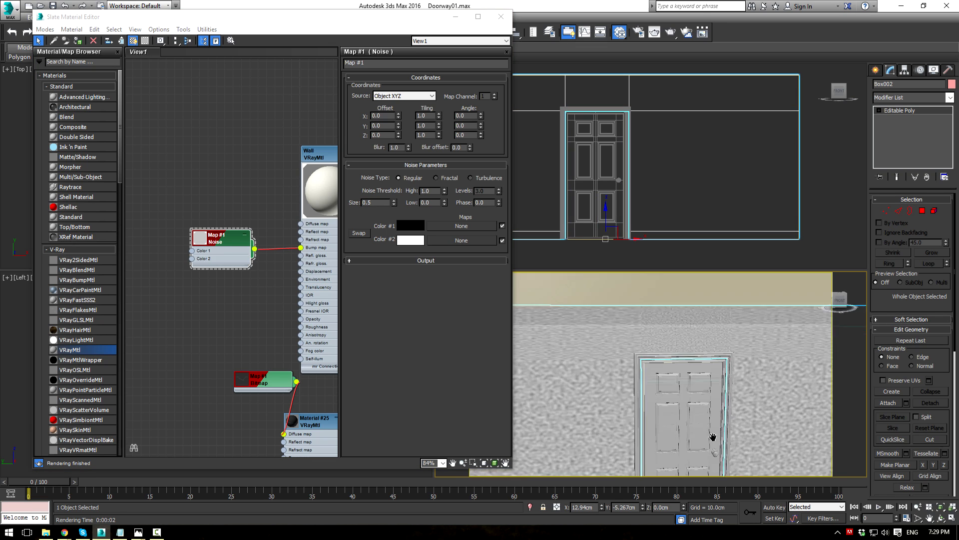
Step: Add a UVW Map modifier to the wall with Box projection
left_click(949, 100)
key("u")
key("u")
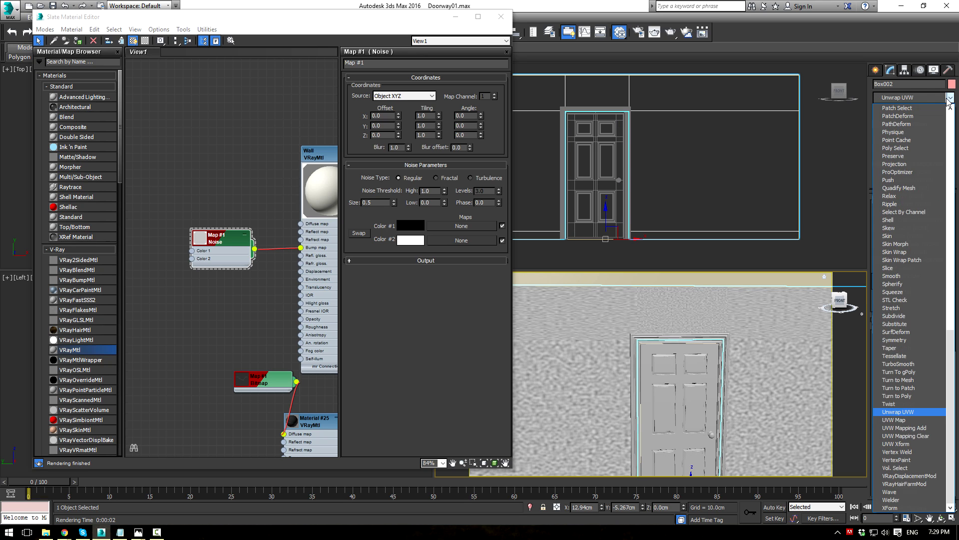
key("Return")
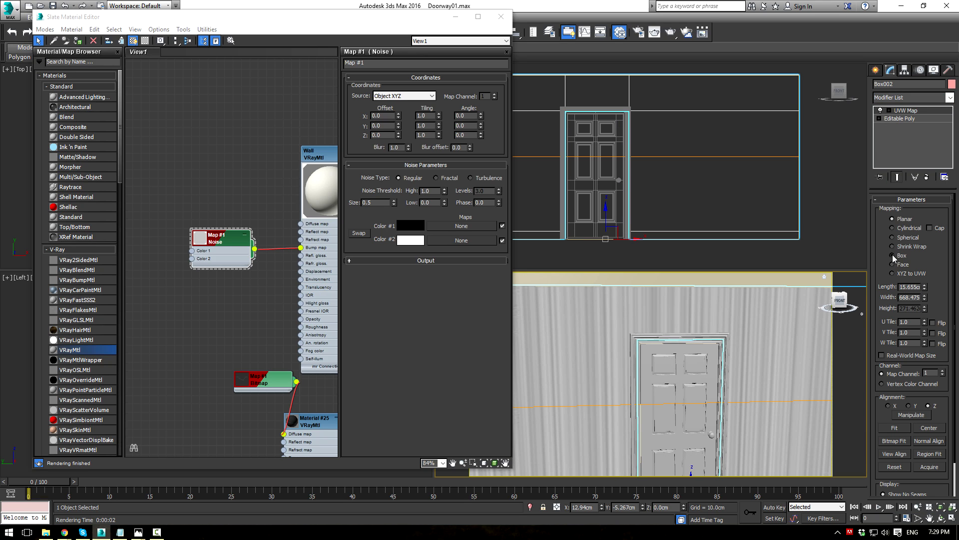
left_click(892, 255)
scroll(689, 359, "down", 2)
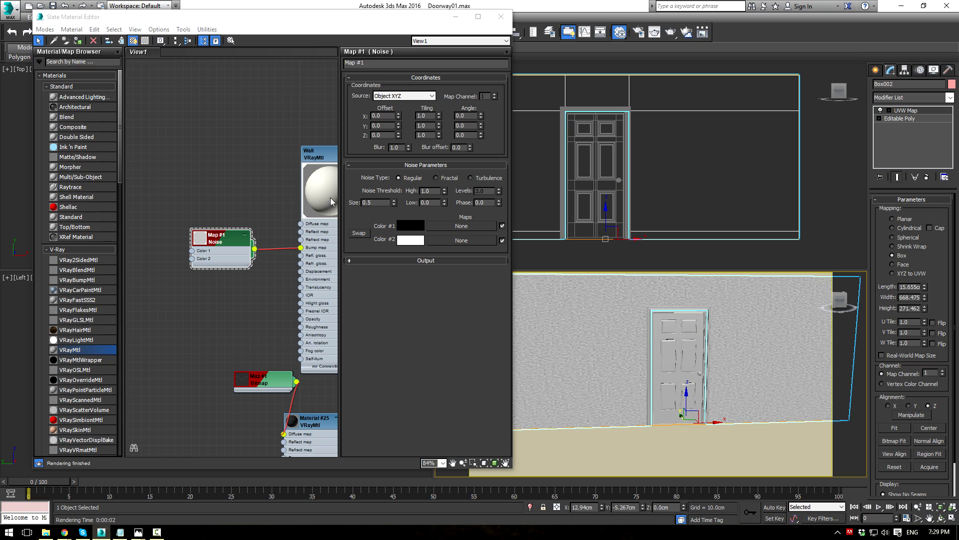
Step: Set the Noise size to 0.2, switch it to Fractal, then reduce size to 0.1
left_click(376, 202)
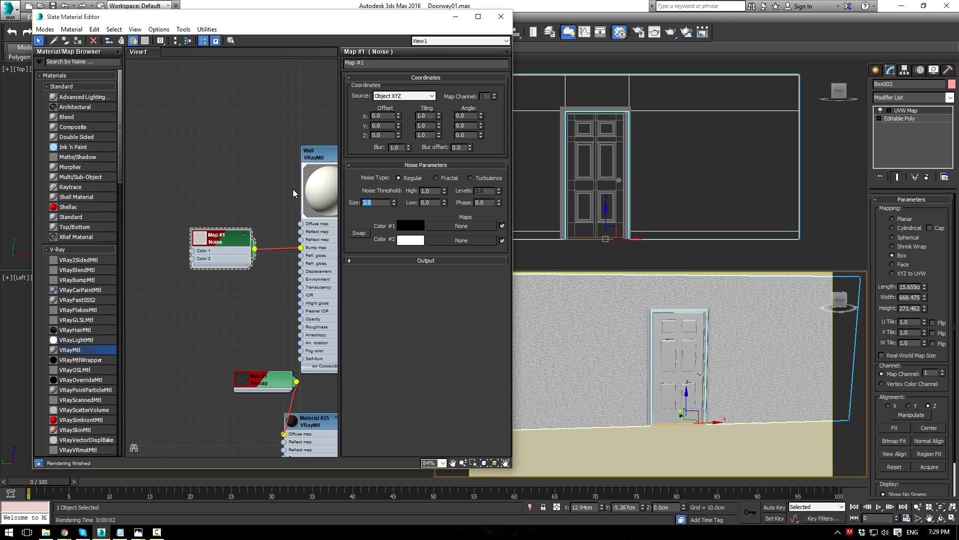
type(".2")
key("Return")
left_click(572, 349)
scroll(626, 348, "up", 4)
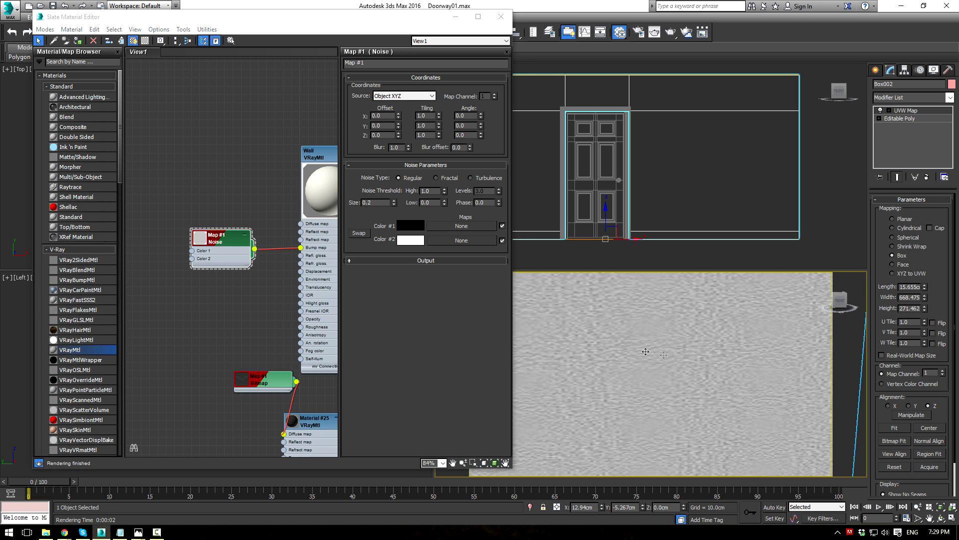
left_click(436, 178)
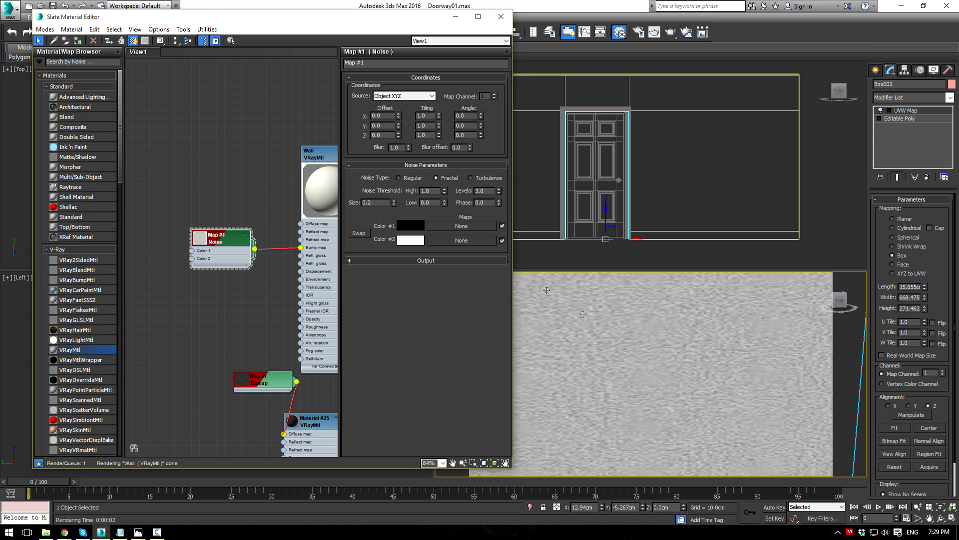
scroll(598, 375, "down", 4)
scroll(598, 375, "up", 3)
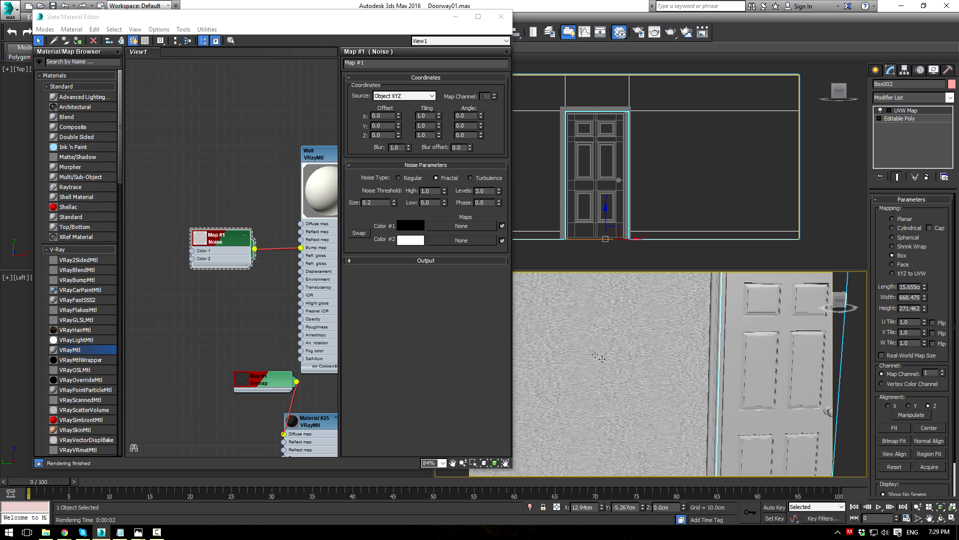
double_click(370, 202)
type(".1")
key("Return")
Step: Refine the Noise to size 0.05 with blur 0.5 and enlarge its node preview
scroll(610, 413, "down", 5)
scroll(753, 446, "up", 8)
middle_click_drag(741, 428, 780, 373)
left_click(376, 202)
type(".05")
key("Return")
middle_click_drag(656, 349, 631, 356)
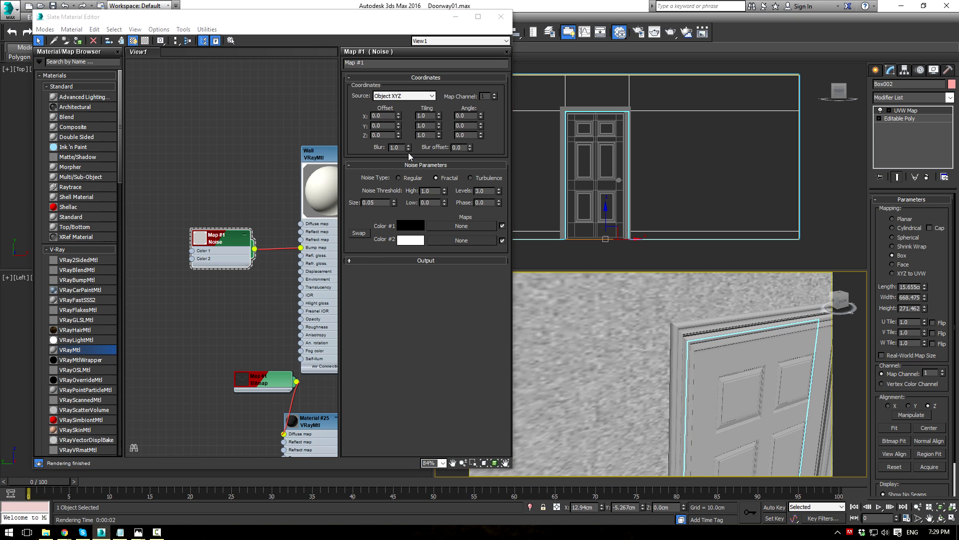
left_click(402, 147)
type(".5")
key("Return")
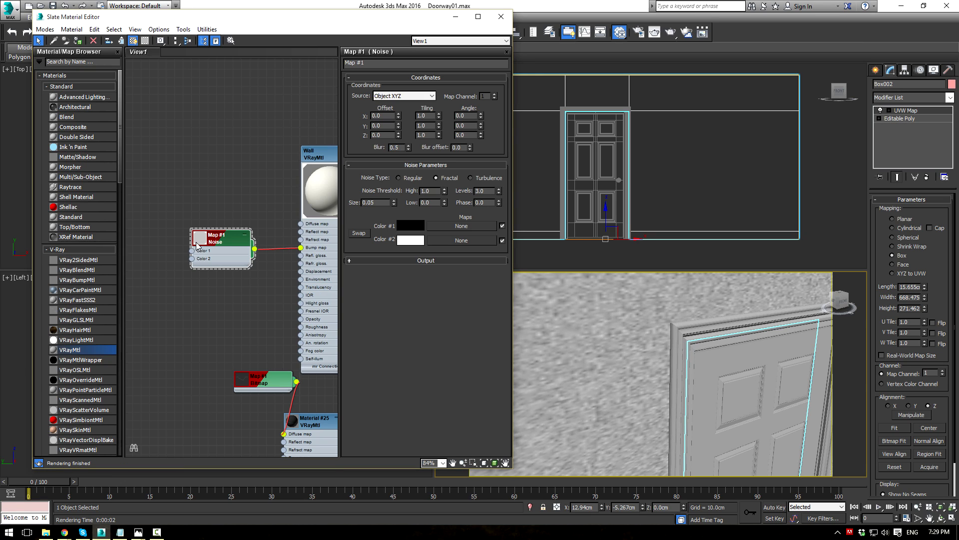
double_click(199, 244)
middle_click_drag(257, 175, 185, 177)
Step: Copy the Wall material as Material #4 and open its parameters
scroll(261, 192, "up", 3)
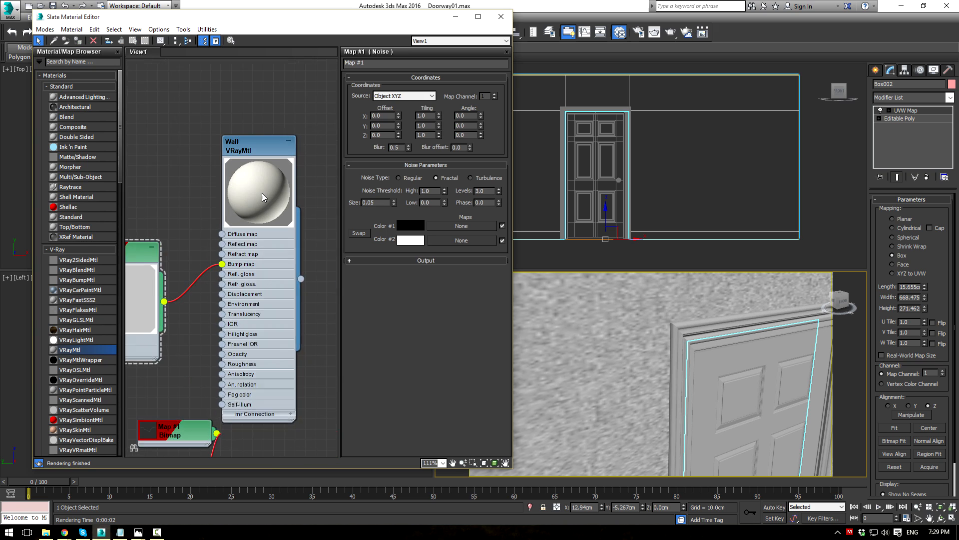
scroll(280, 194, "down", 1)
scroll(214, 225, "down", 5)
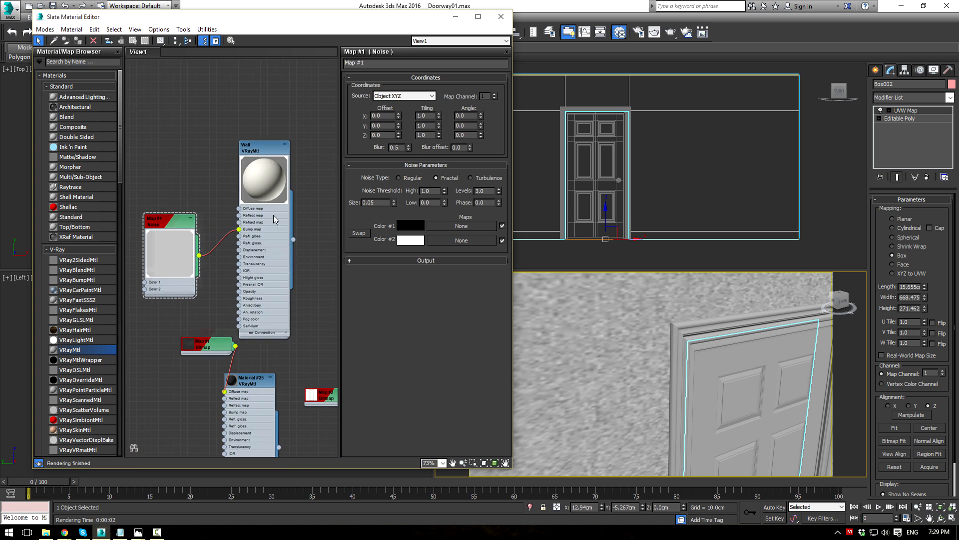
left_click_drag(170, 197, 191, 168)
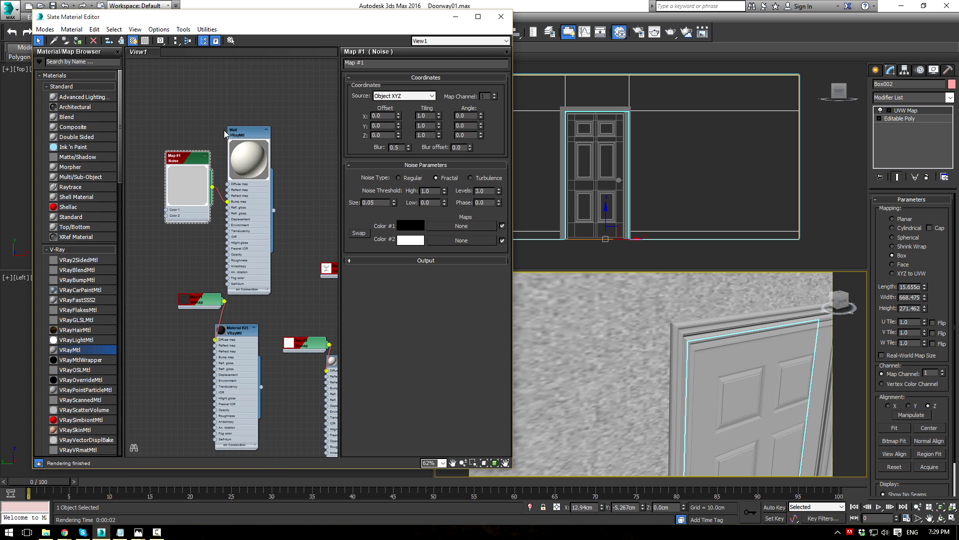
middle_click_drag(269, 152, 201, 129)
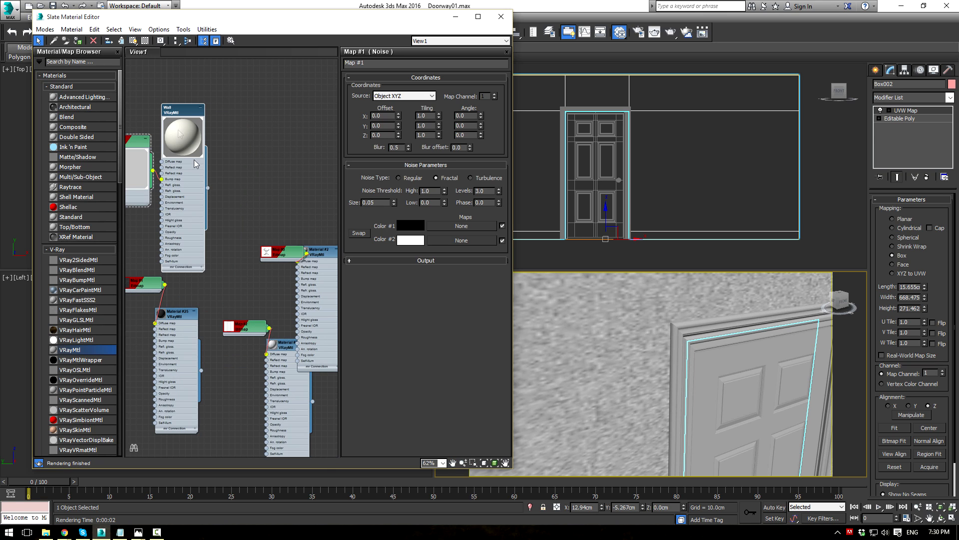
left_click_drag(182, 113, 281, 81, "shift")
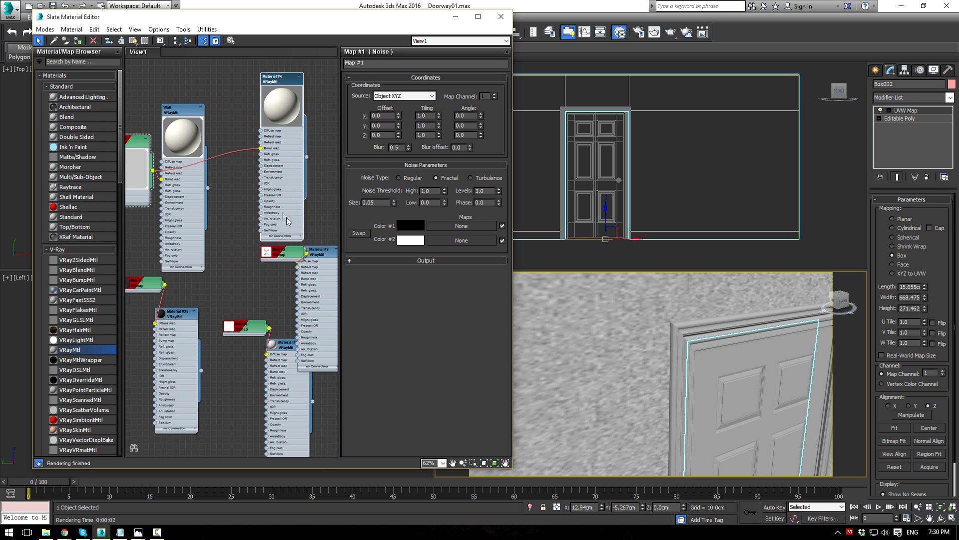
middle_click_drag(239, 155, 218, 182)
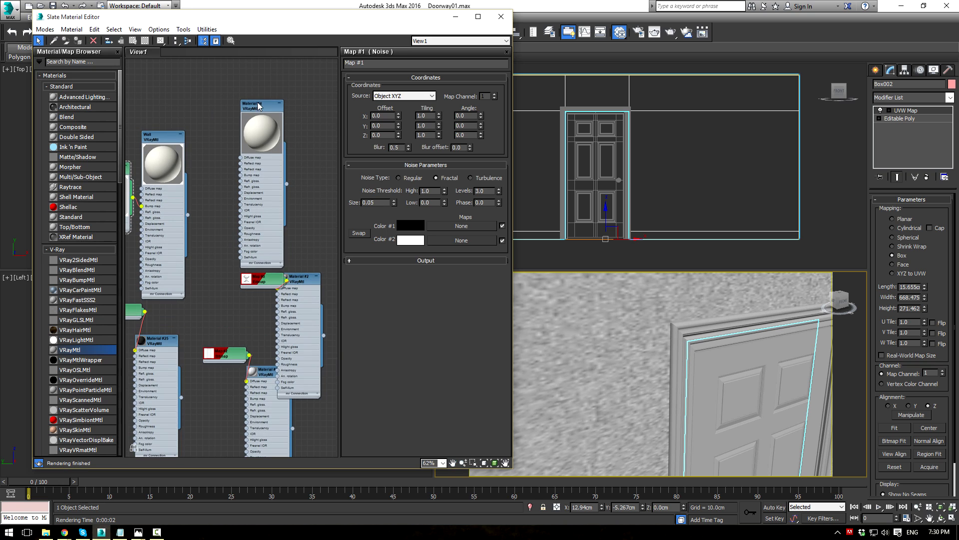
left_click(262, 108)
double_click(261, 107)
Step: Give Material #4 a neutral white diffuse and apply it to the door
left_click(398, 105)
left_click(418, 46)
scroll(340, 287, "up", 5)
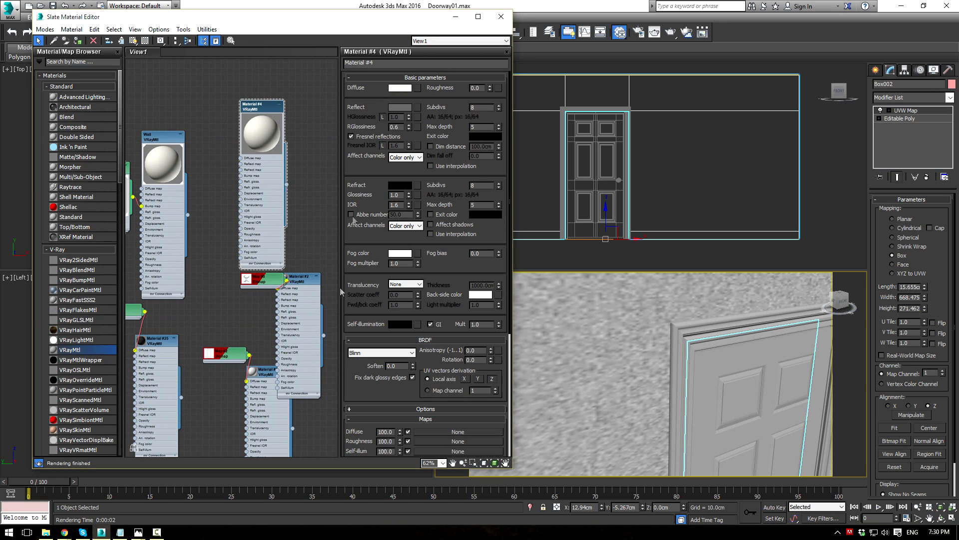
left_click(394, 89)
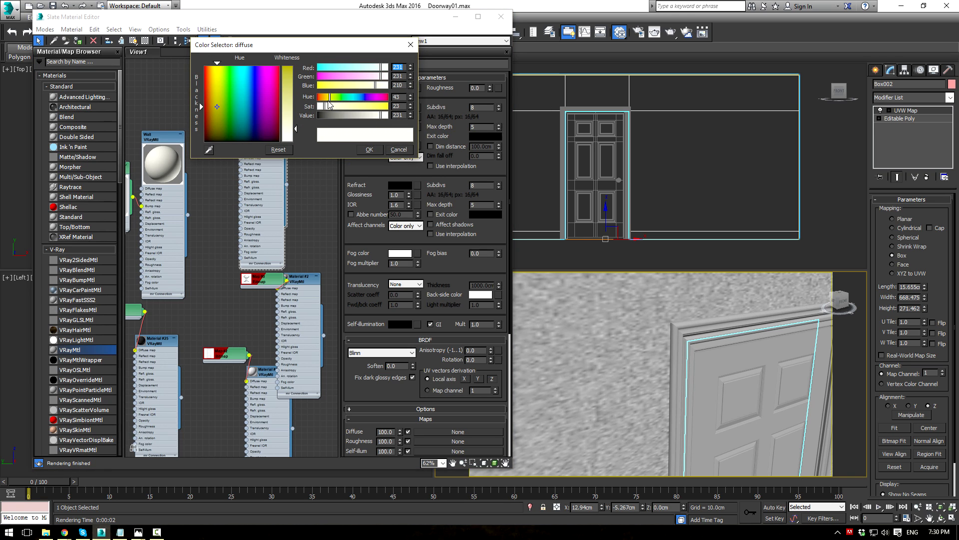
left_click_drag(323, 107, 320, 110)
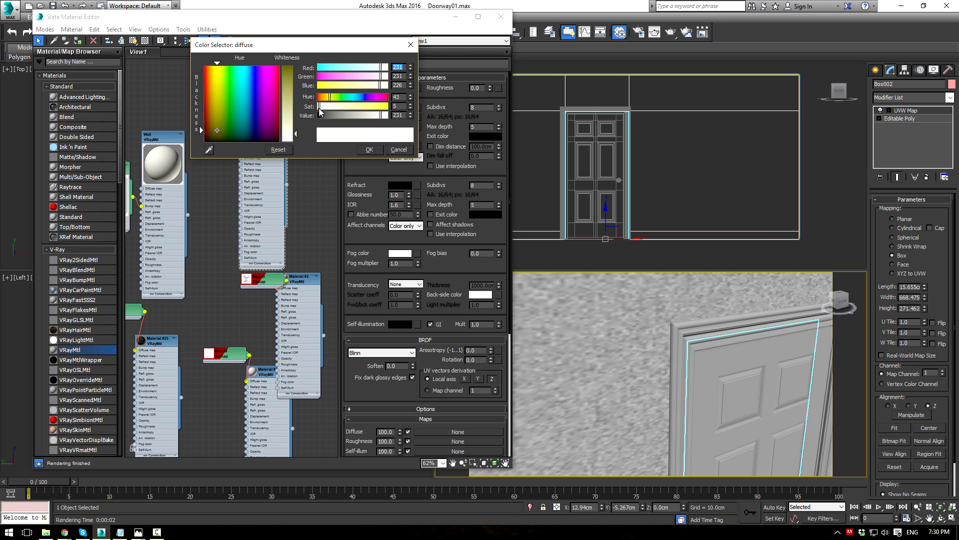
left_click(366, 149)
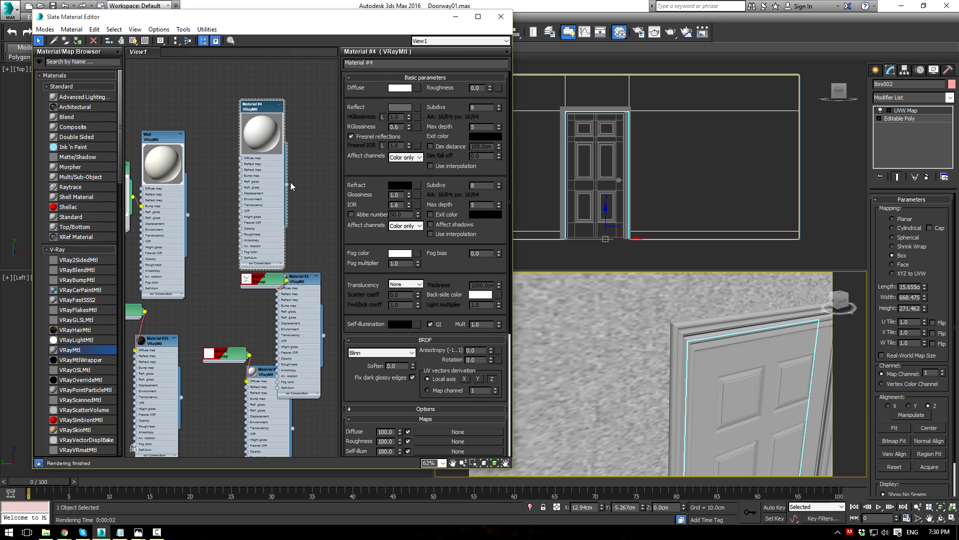
left_click_drag(288, 184, 739, 386)
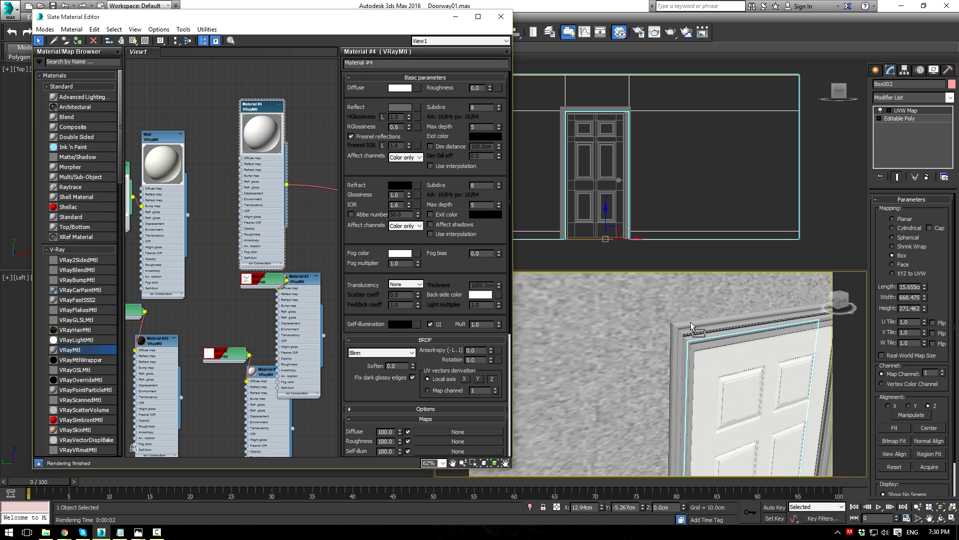
Step: Set Material #4's reflection to grey with 0.75 reflection glossiness
left_click(396, 108)
left_click(336, 117)
left_click(365, 150)
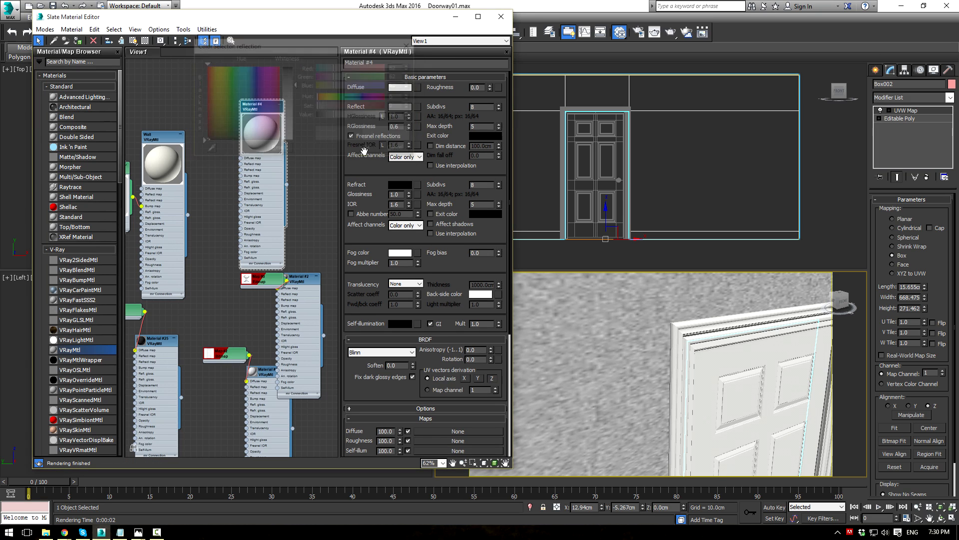
type(".75")
key("Return")
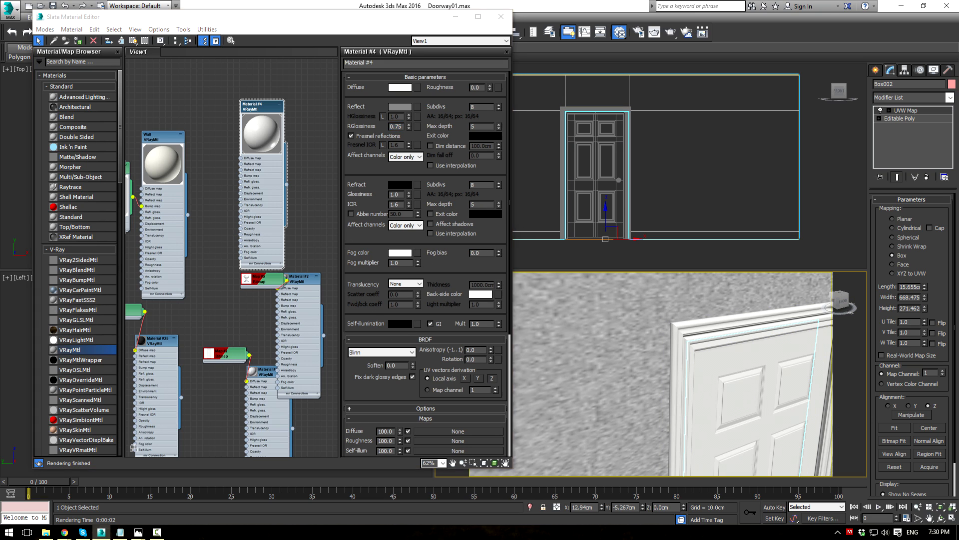
Step: Search Google Images for 'wood grain' and browse the results
left_click_drag(958, 115, 528, 44)
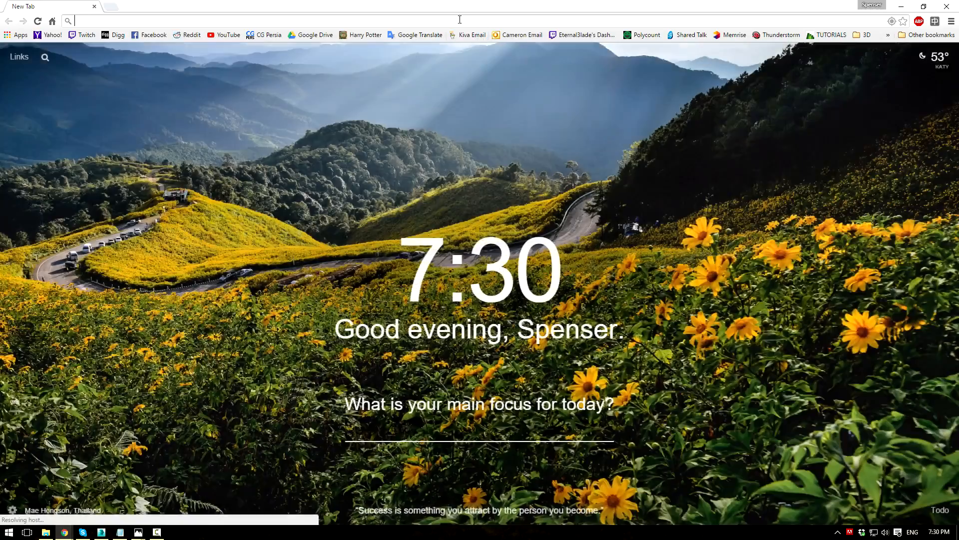
type("wood grain")
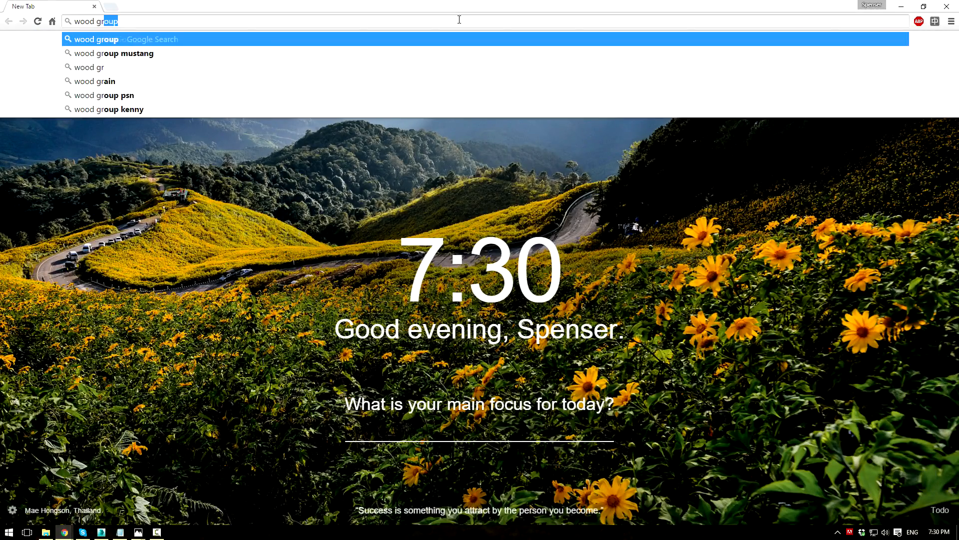
key("Return")
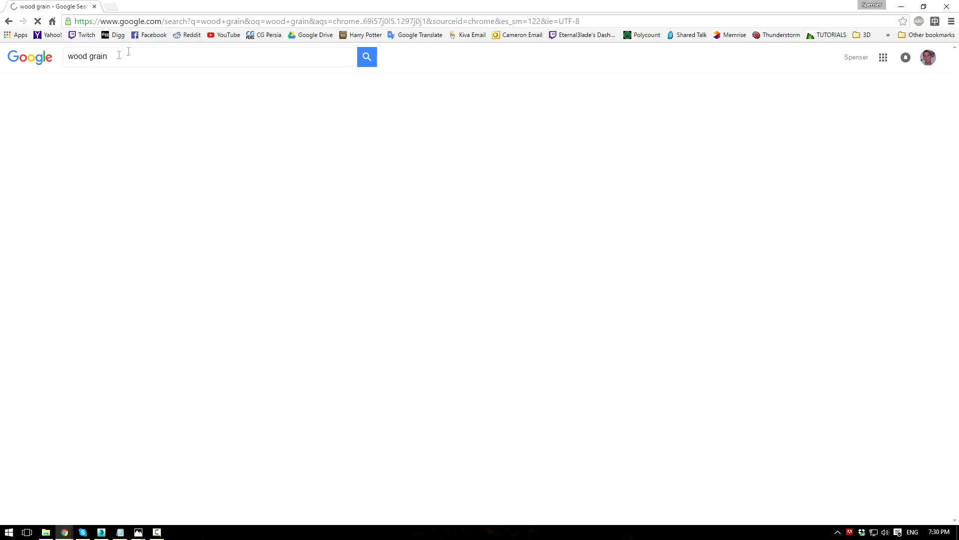
left_click(113, 89)
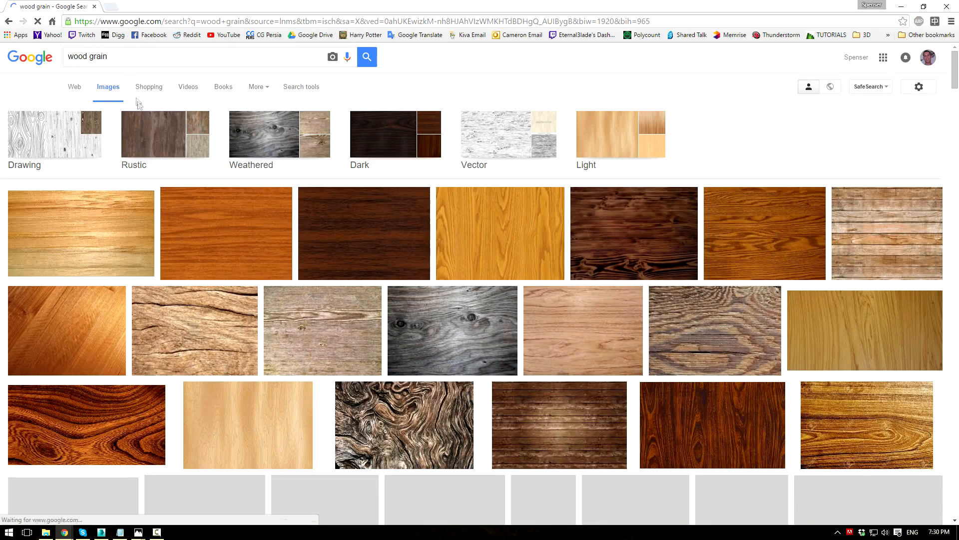
scroll(489, 325, "down", 2)
scroll(491, 279, "down", 4)
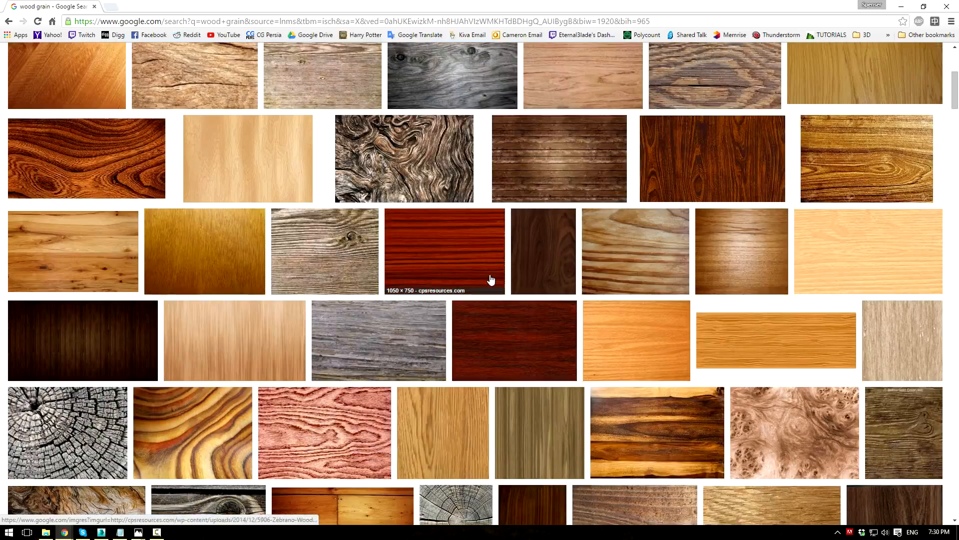
scroll(489, 277, "down", 1)
scroll(486, 276, "down", 4)
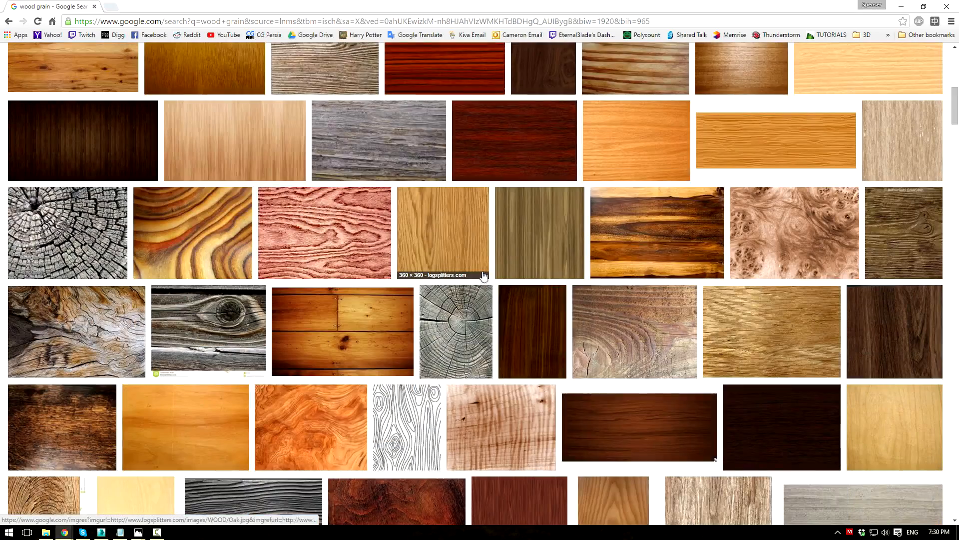
scroll(505, 285, "up", 5)
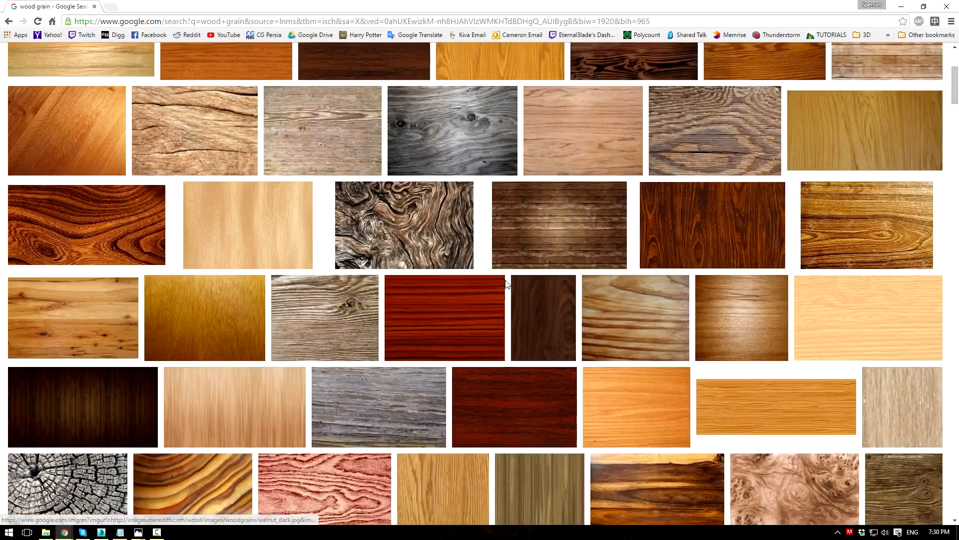
scroll(506, 285, "up", 6)
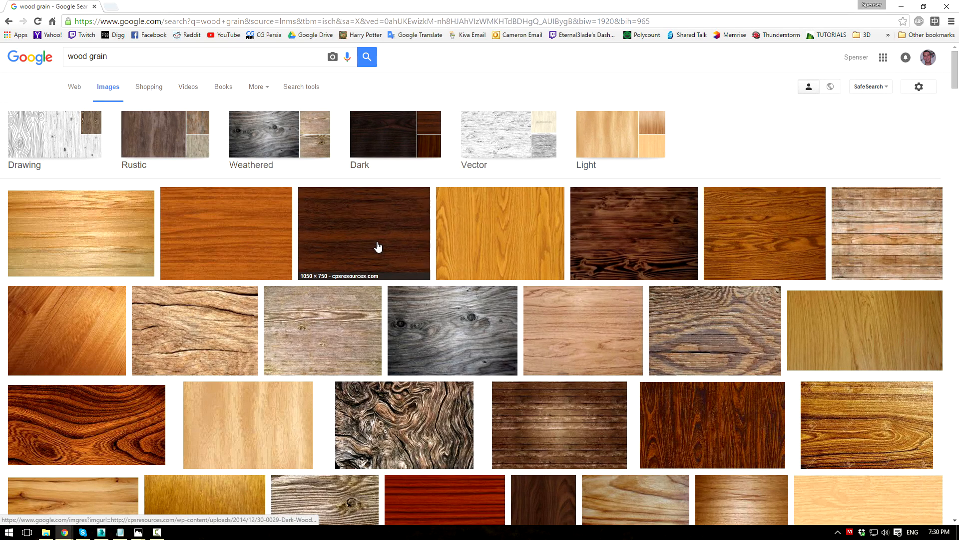
scroll(540, 241, "down", 9)
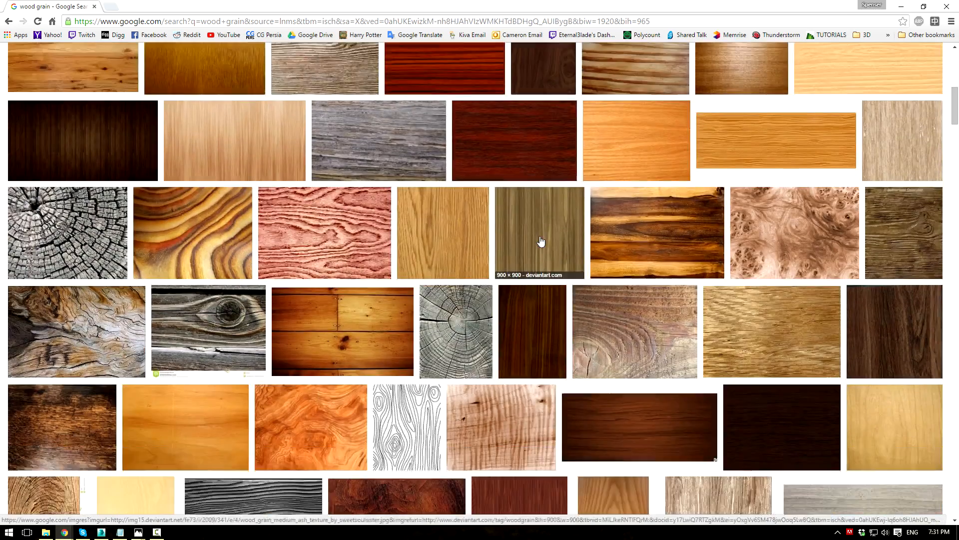
scroll(480, 230, "down", 4)
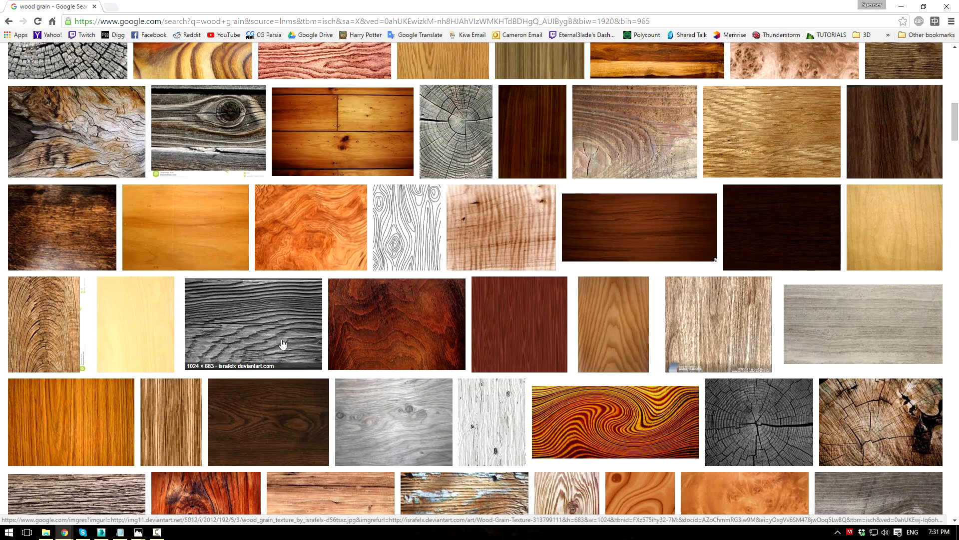
Step: Save the vertical striped wood image as wood grain.jpg in Doorway\Refrences
left_click(179, 421)
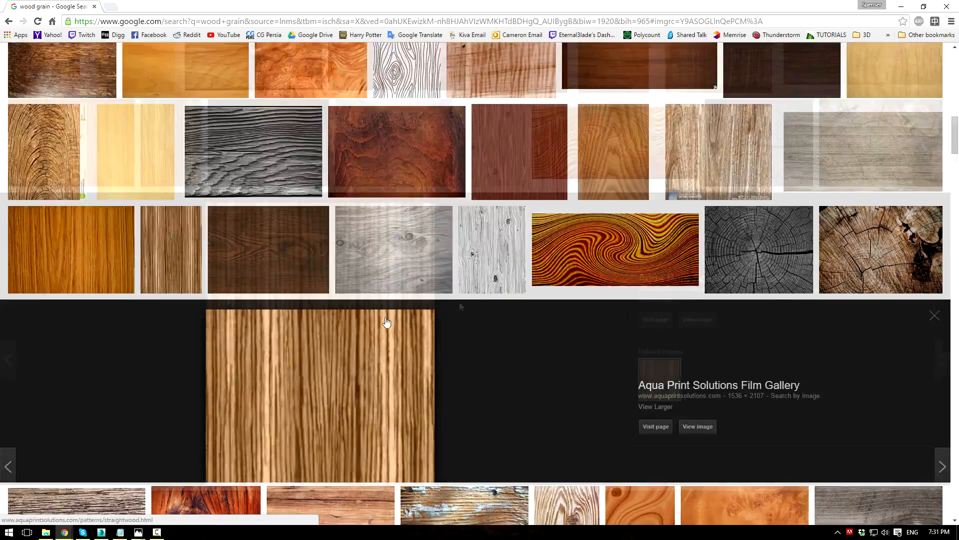
left_click(698, 272)
right_click(219, 171)
left_click(231, 178)
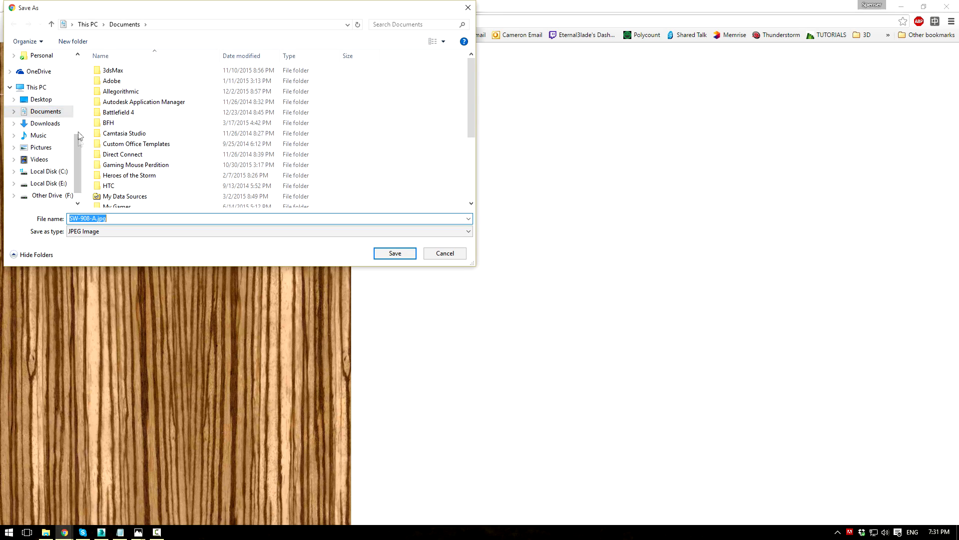
scroll(55, 100, "up", 2)
left_click(47, 107)
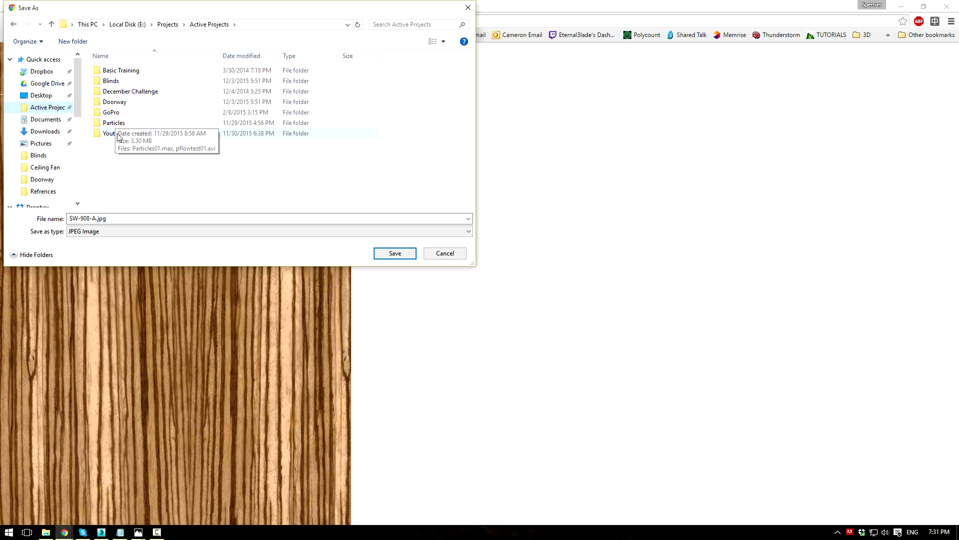
double_click(121, 101)
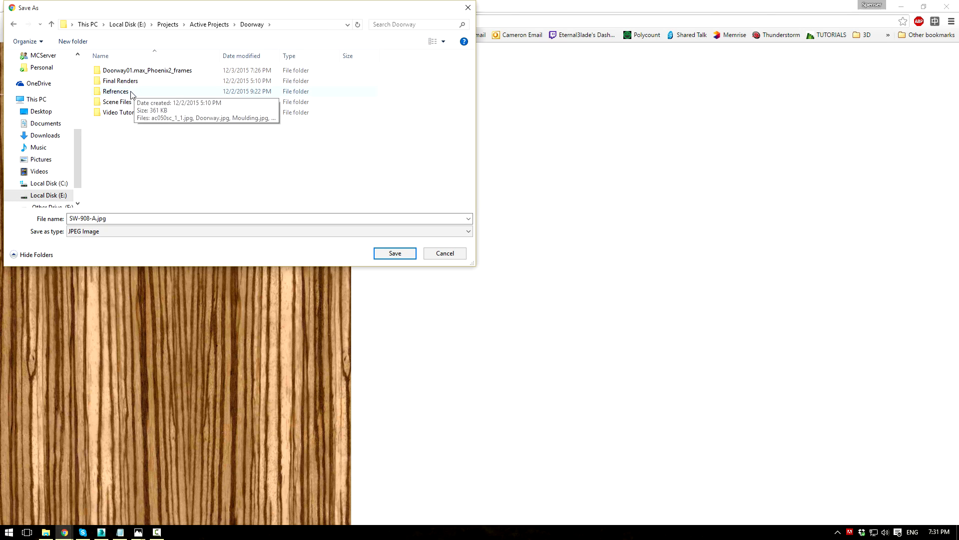
double_click(141, 89)
double_click(114, 218)
type("wood grain")
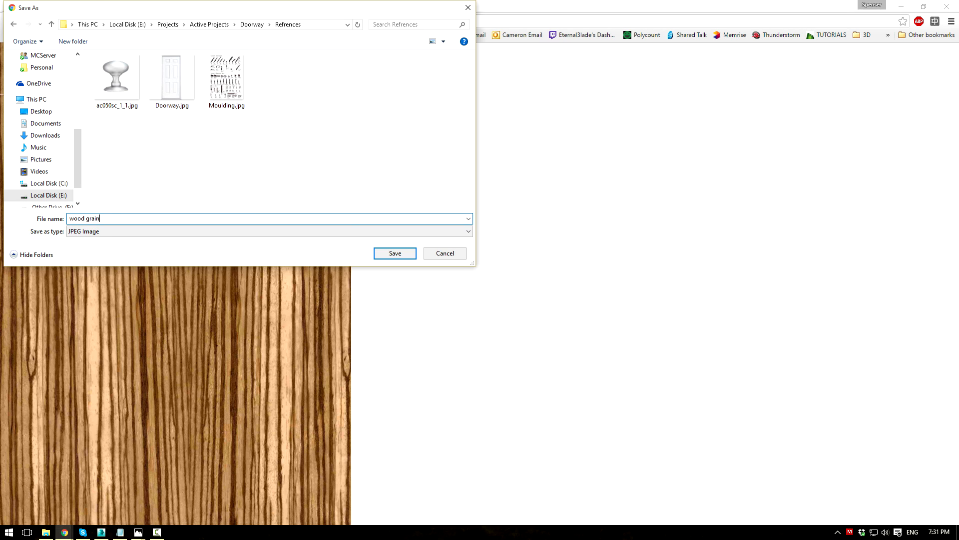
key("Return")
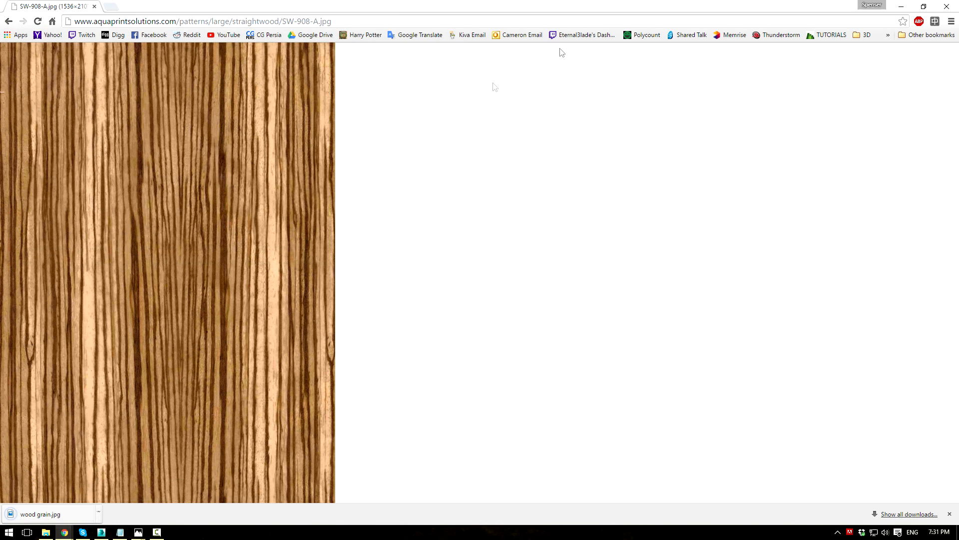
Step: Create a Bitmap from Material #4's Reflect map socket loading wood grain.jpg
left_click(901, 7)
scroll(238, 143, "up", 2)
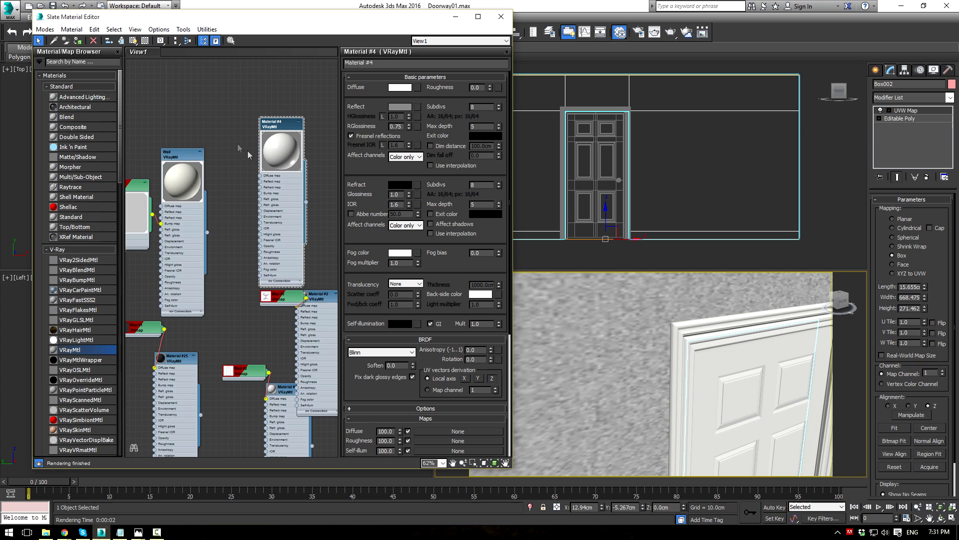
scroll(255, 197, "up", 2)
left_click_drag(281, 103, 312, 80)
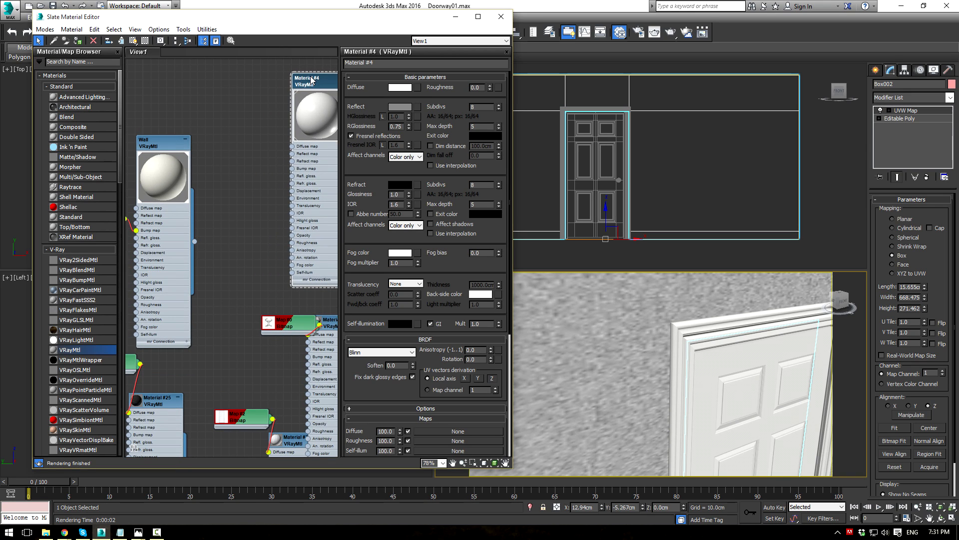
left_click_drag(292, 153, 266, 125)
mouse_move(287, 132)
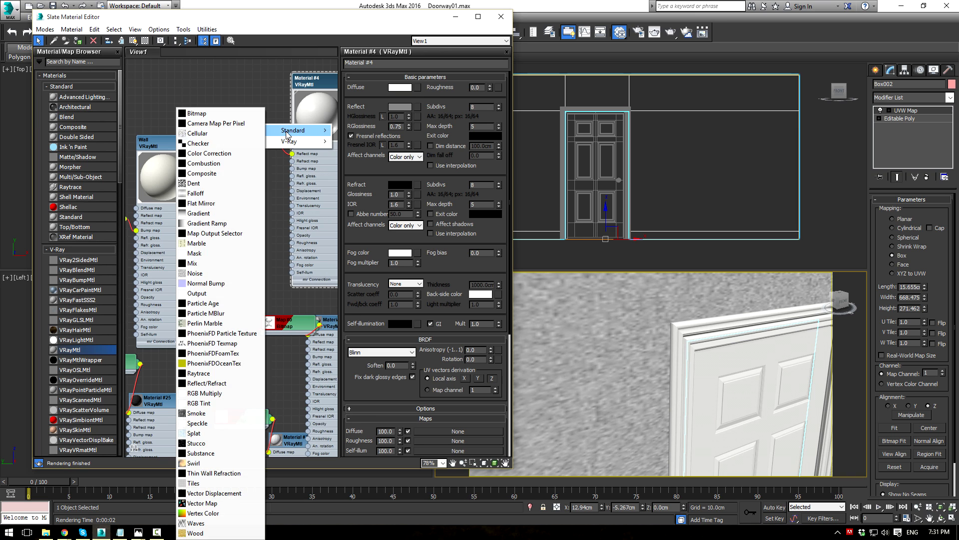
left_click(220, 114)
left_click(286, 85)
double_click(286, 85)
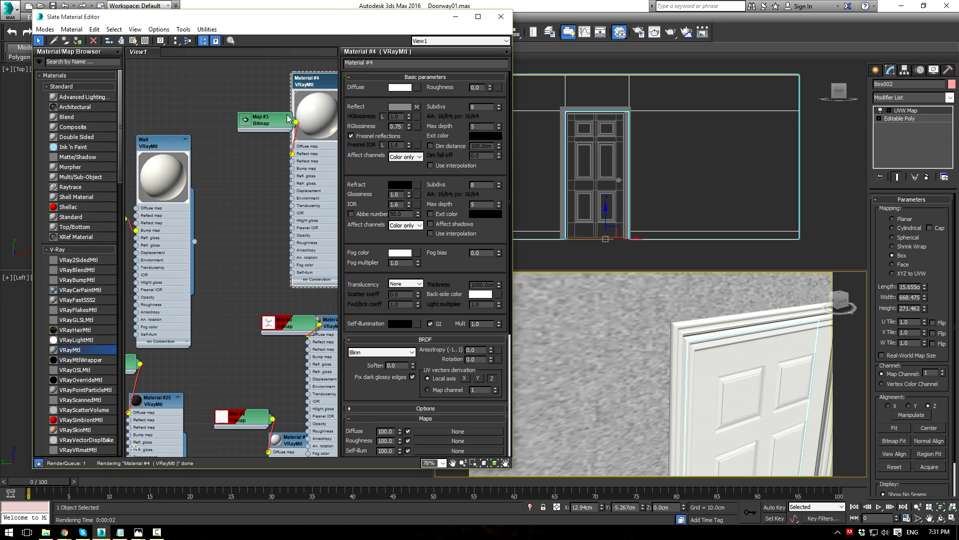
Step: Arrange the new Map #3 bitmap node beside Material #4 in the node view
scroll(237, 175, "up", 5)
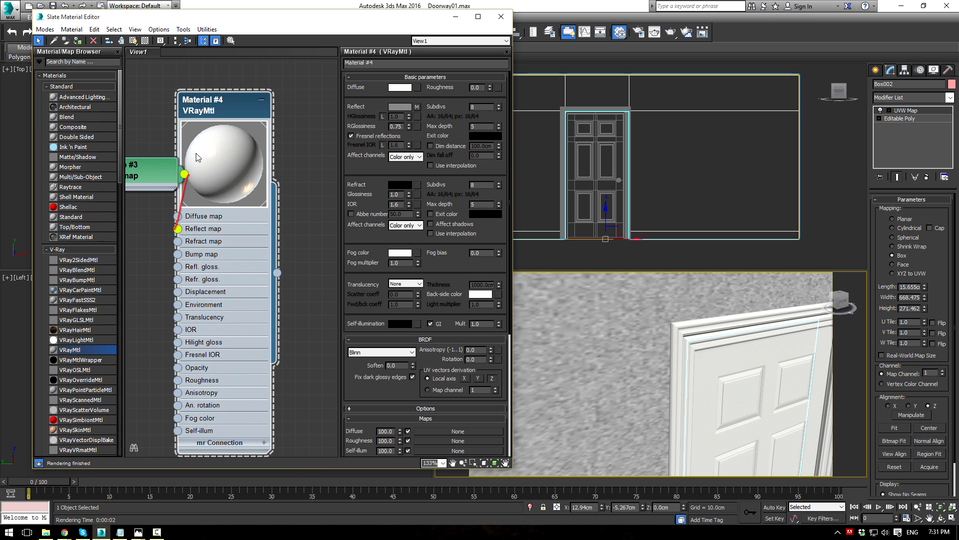
middle_click_drag(164, 152, 269, 160)
left_click_drag(230, 175, 178, 162)
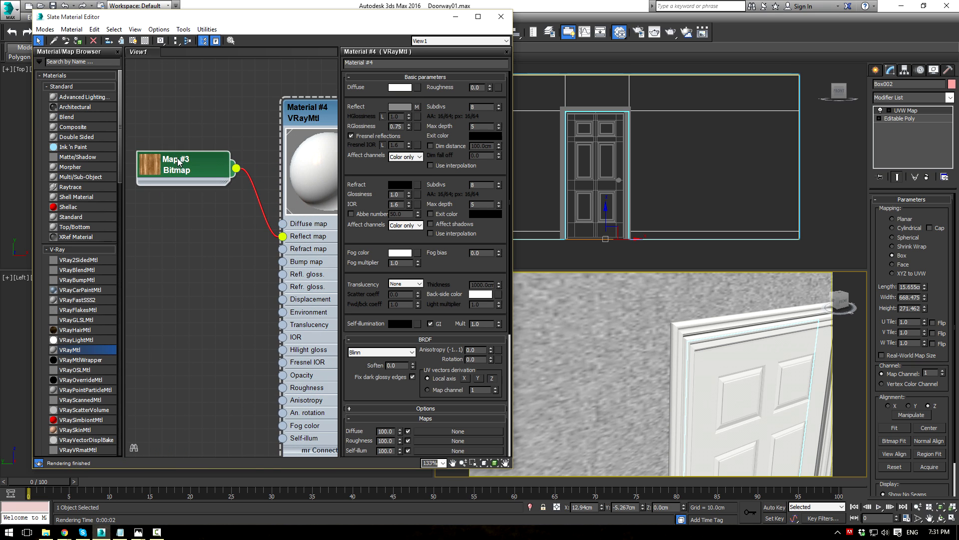
middle_click_drag(179, 161, 254, 149)
left_click_drag(254, 149, 278, 111)
mouse_move(311, 131)
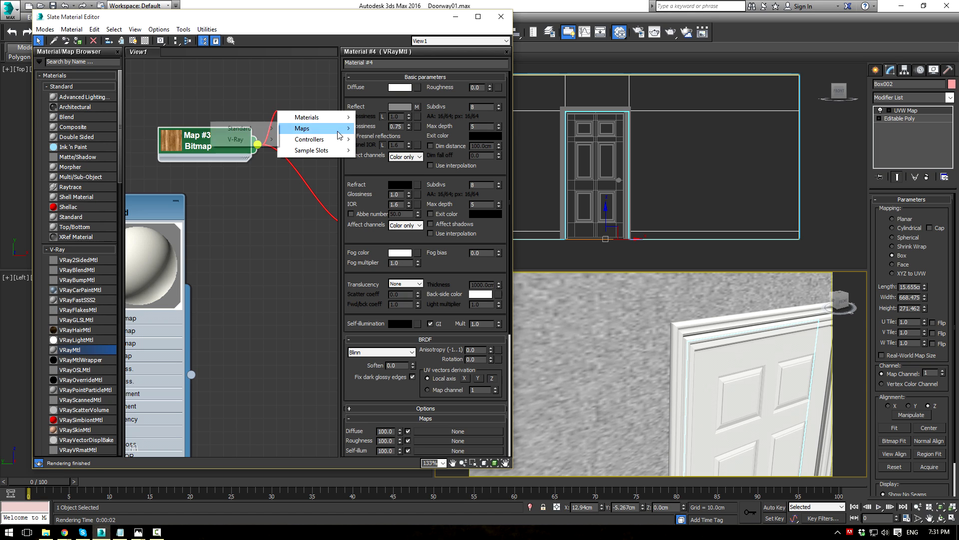
mouse_move(262, 132)
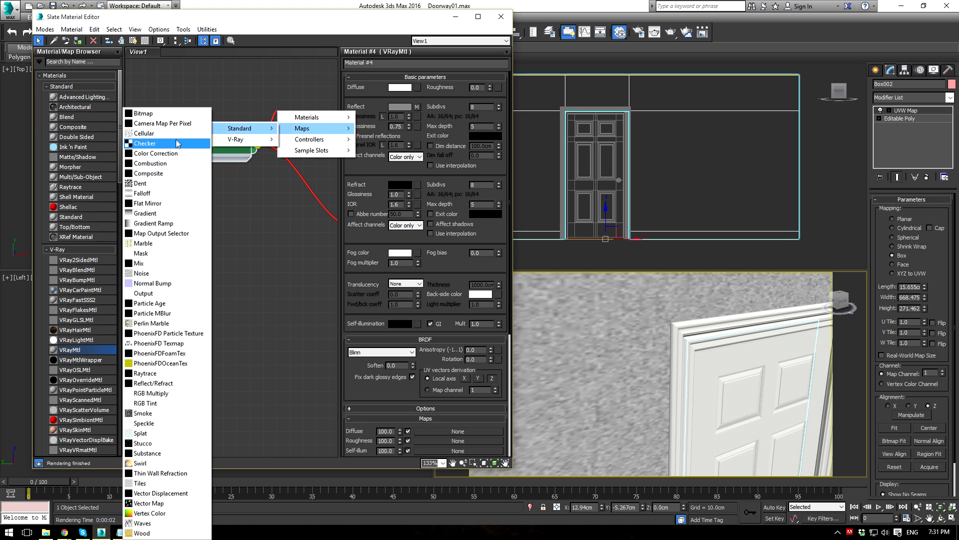
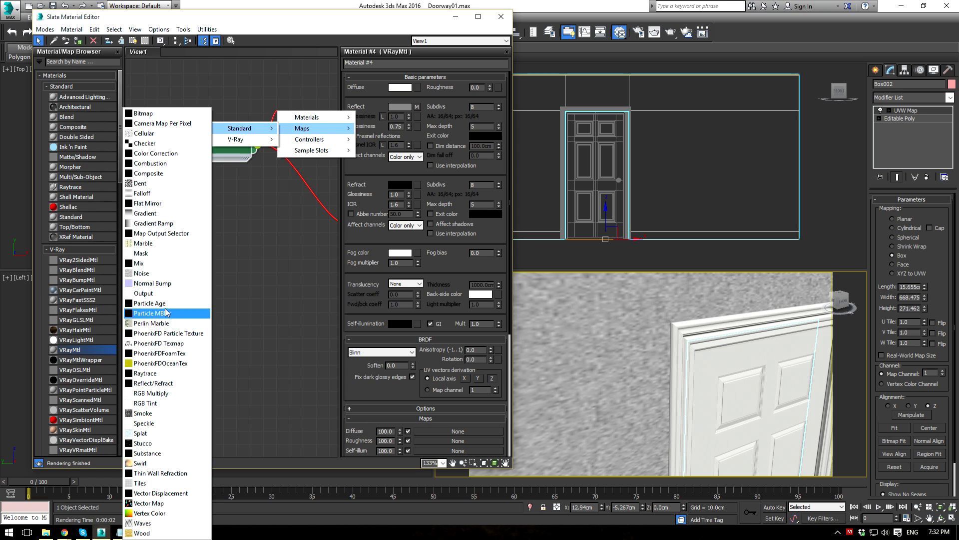
Step: Add a Color Correction map after the wood grain bitmap and set its Saturation to -100
left_click(144, 294)
double_click(286, 113)
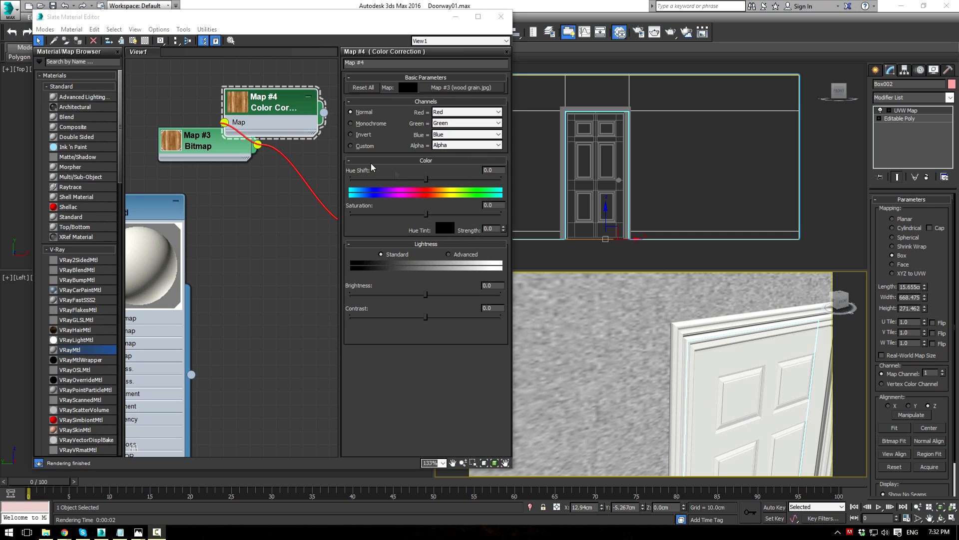
mouse_move(272, 123)
left_mouse_down()
mouse_move(246, 145)
mouse_move(287, 120)
left_mouse_up()
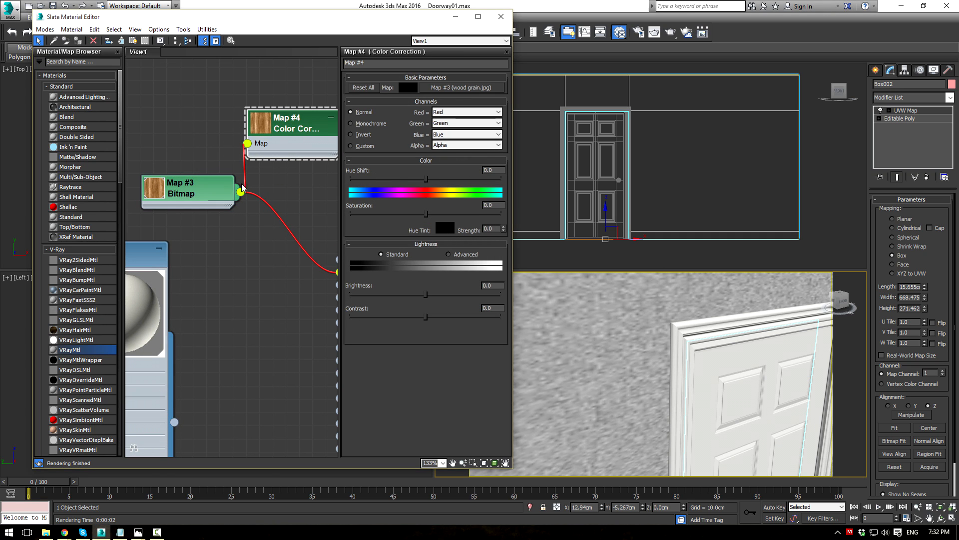
left_click_drag(242, 192, 285, 191)
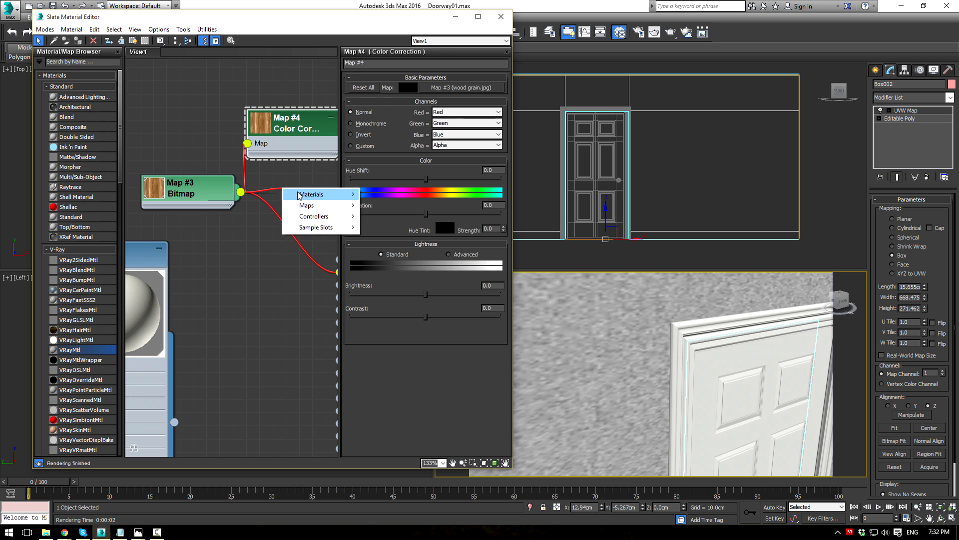
mouse_move(286, 193)
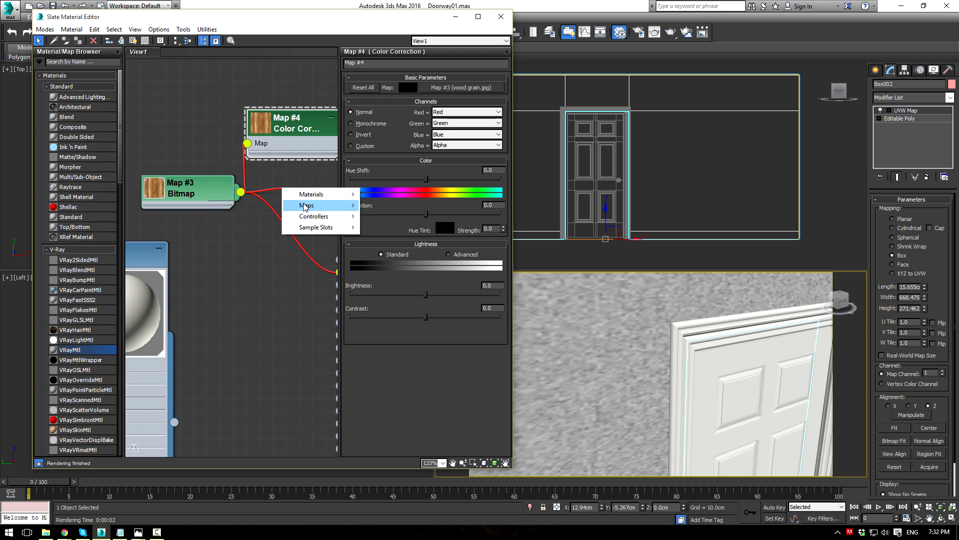
mouse_move(306, 206)
mouse_move(243, 208)
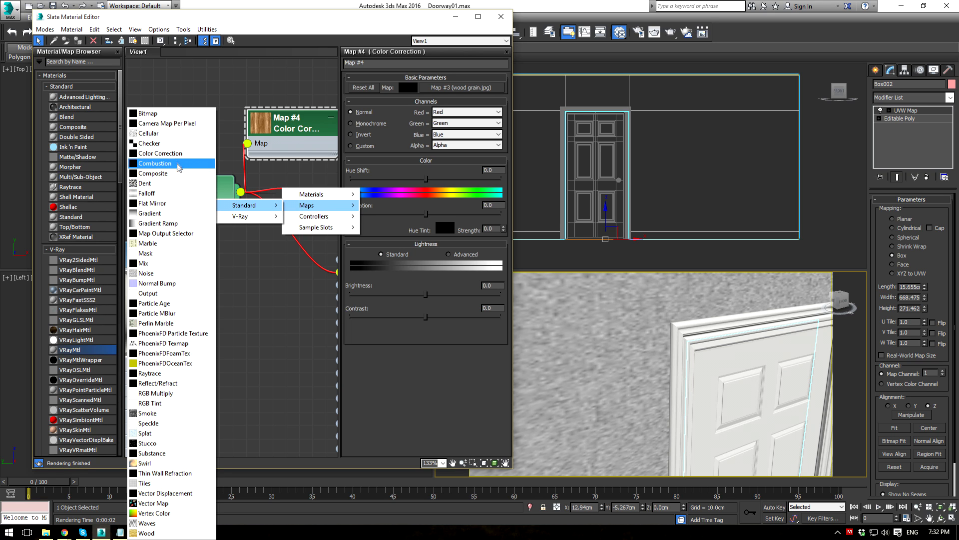
left_click(253, 98)
left_click(295, 130)
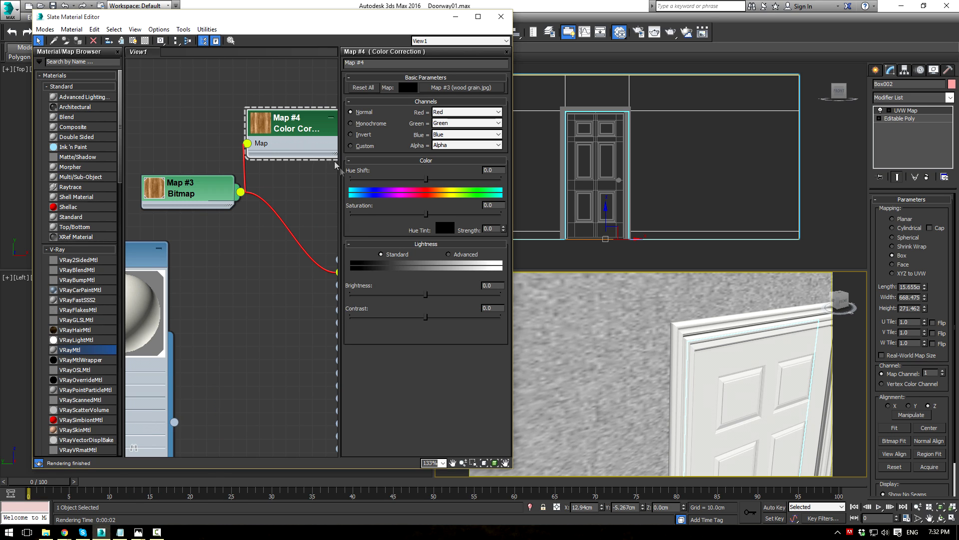
left_click_drag(427, 214, 315, 199)
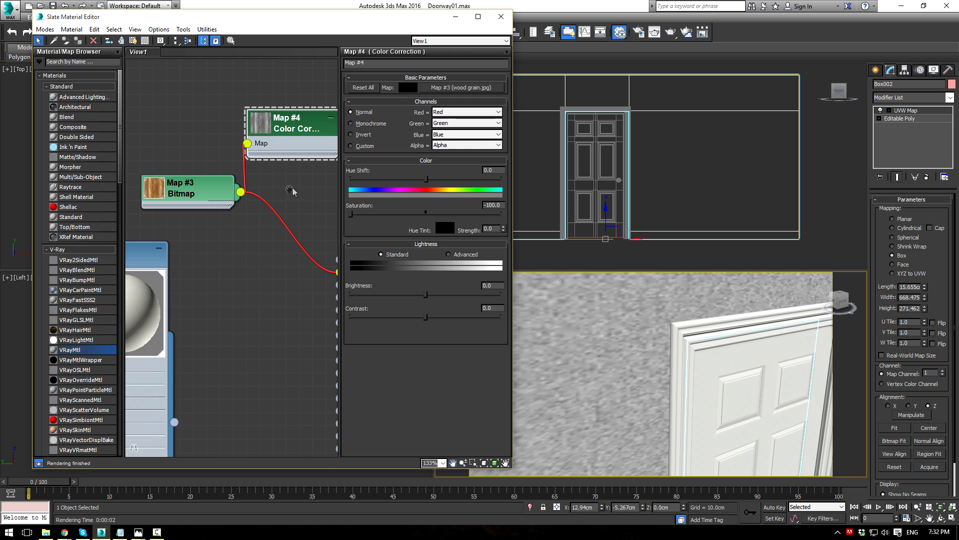
Step: Wire the Color Correction Map #4 into Material #4's Reflect map and tidy the nodes
middle_click_drag(294, 190, 185, 211)
scroll(214, 223, "down", 1)
left_click_drag(236, 157, 229, 289)
left_click_drag(269, 174, 294, 162)
left_click_drag(184, 155, 184, 193)
scroll(280, 203, "up", 6)
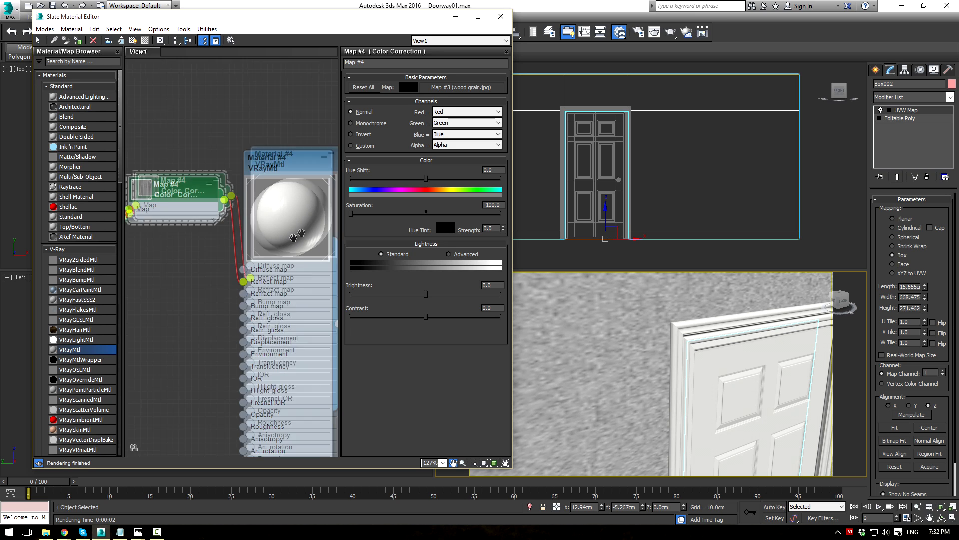
Step: Review Material #4 and Map #4's colour correction settings, making room in the node view
double_click(256, 160)
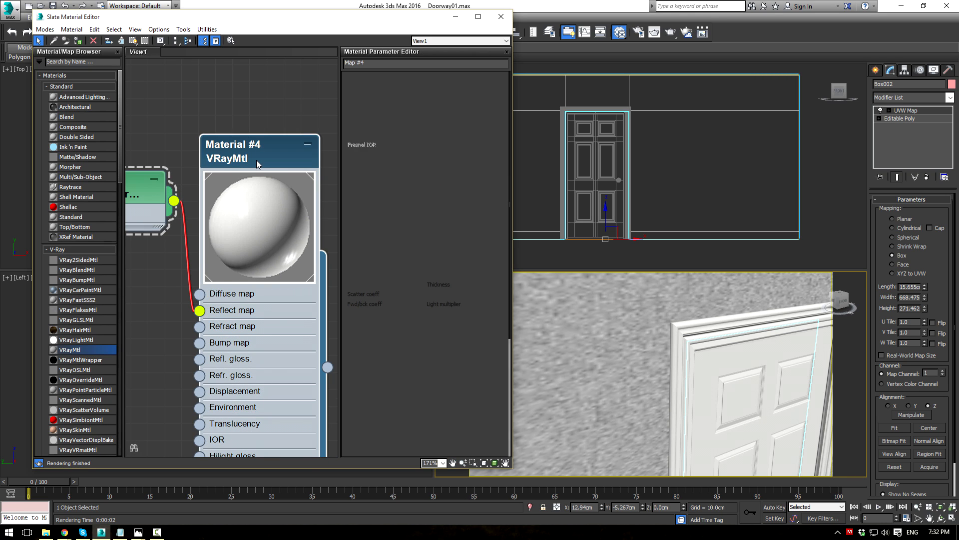
double_click(141, 188)
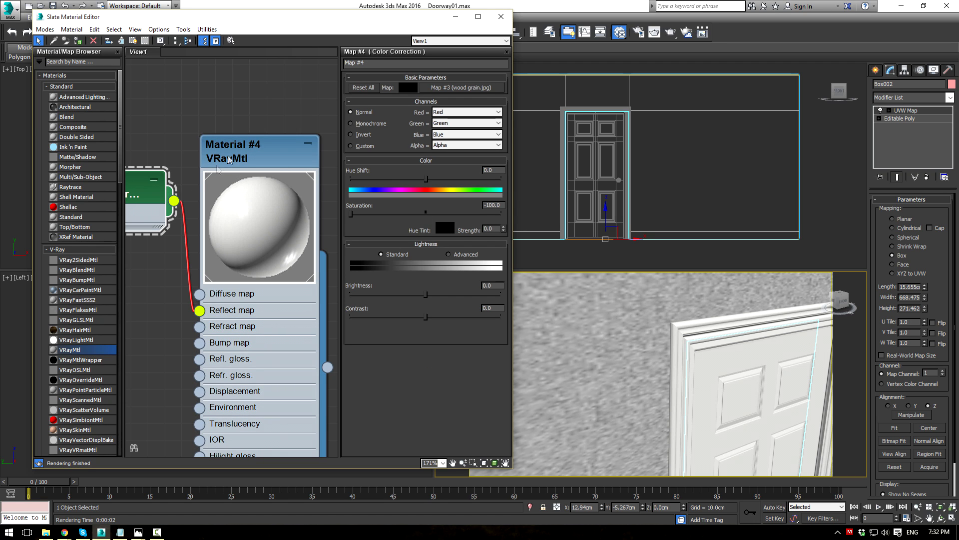
double_click(251, 147)
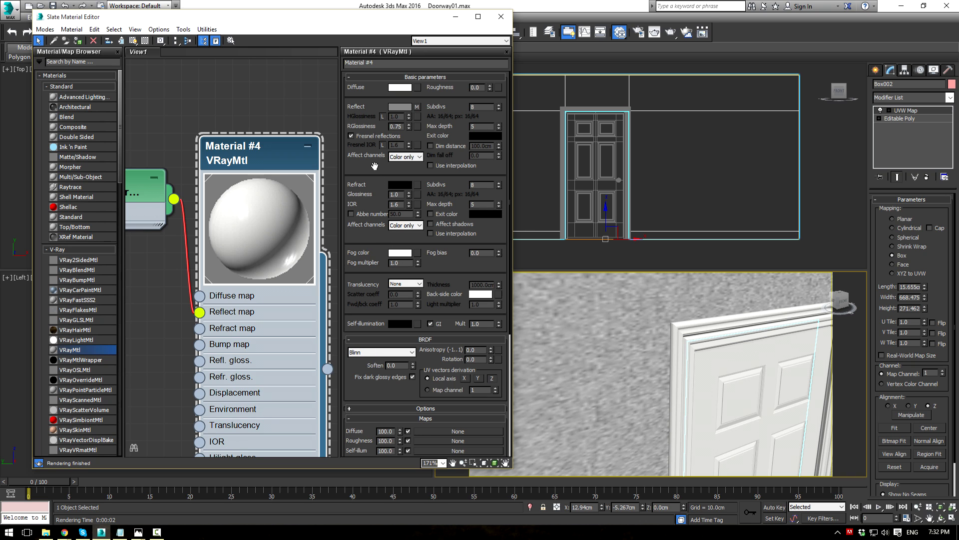
middle_click_drag(680, 346, 590, 259)
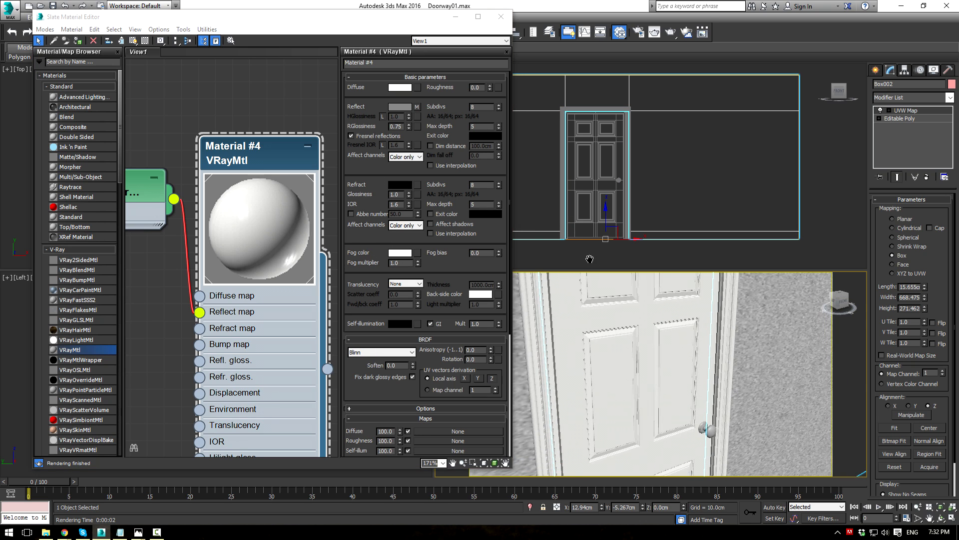
middle_click_drag(303, 295, 239, 282)
scroll(255, 255, "down", 4)
middle_click_drag(260, 236, 196, 220)
Step: Create a new VRayMtl, Material #5, with a grey diffuse colour
left_click_drag(73, 352, 265, 159)
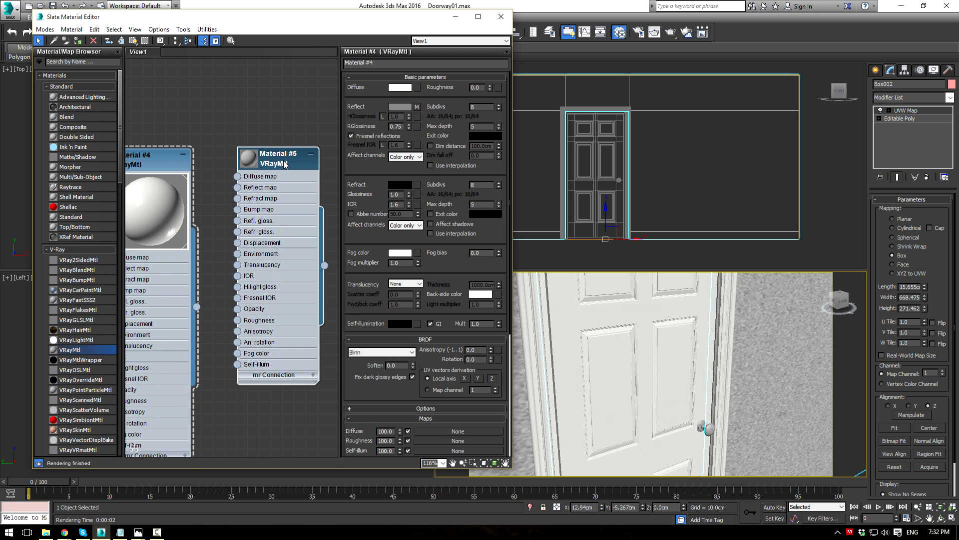
left_click(401, 88)
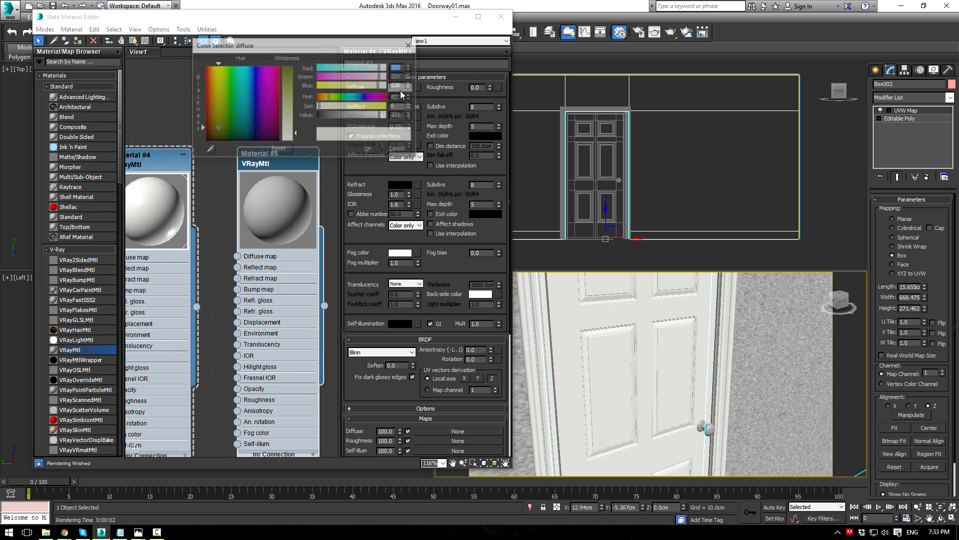
left_click_drag(373, 118, 358, 119)
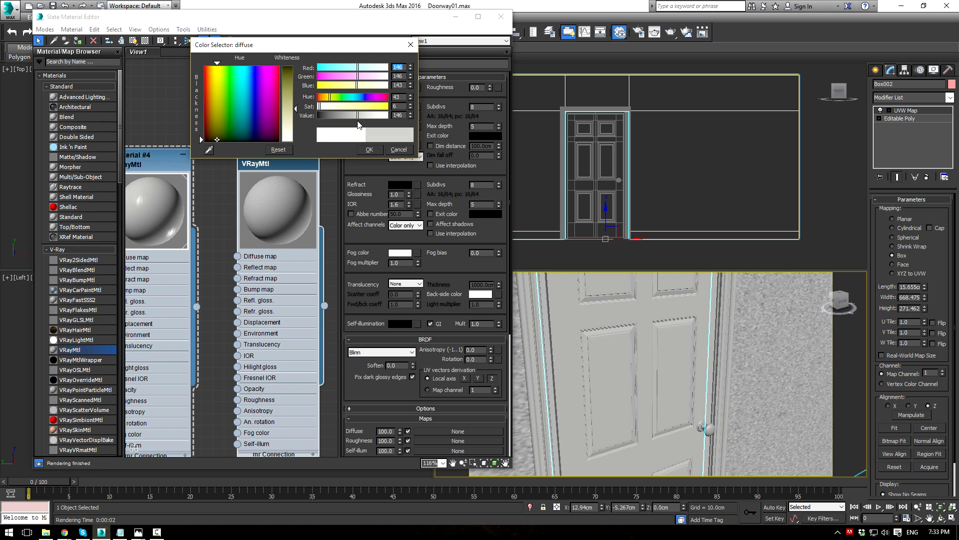
left_click(370, 149)
scroll(271, 171, "down", 2)
mouse_move(264, 173)
middle_mouse_down()
mouse_move(317, 177)
mouse_move(272, 165)
mouse_move(358, 184)
mouse_move(269, 165)
middle_mouse_up()
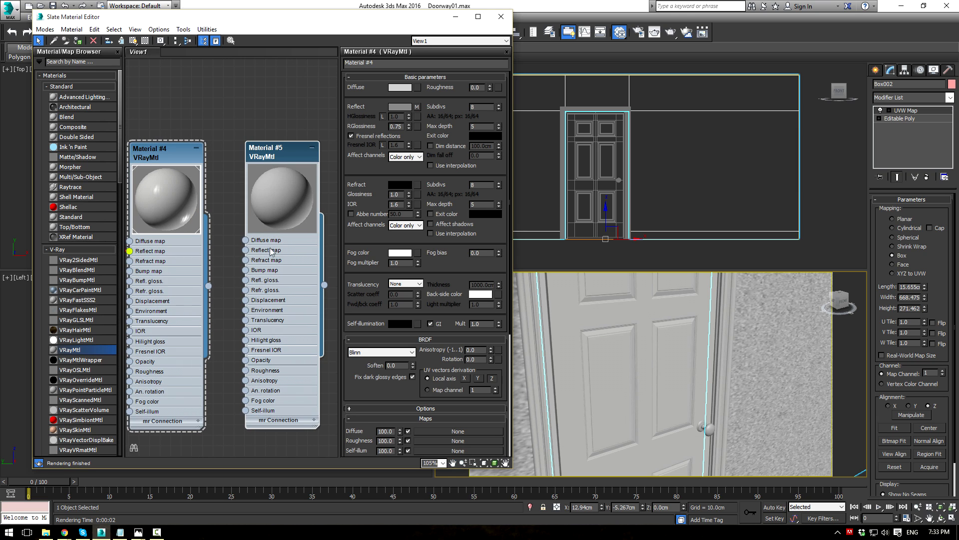
double_click(280, 151)
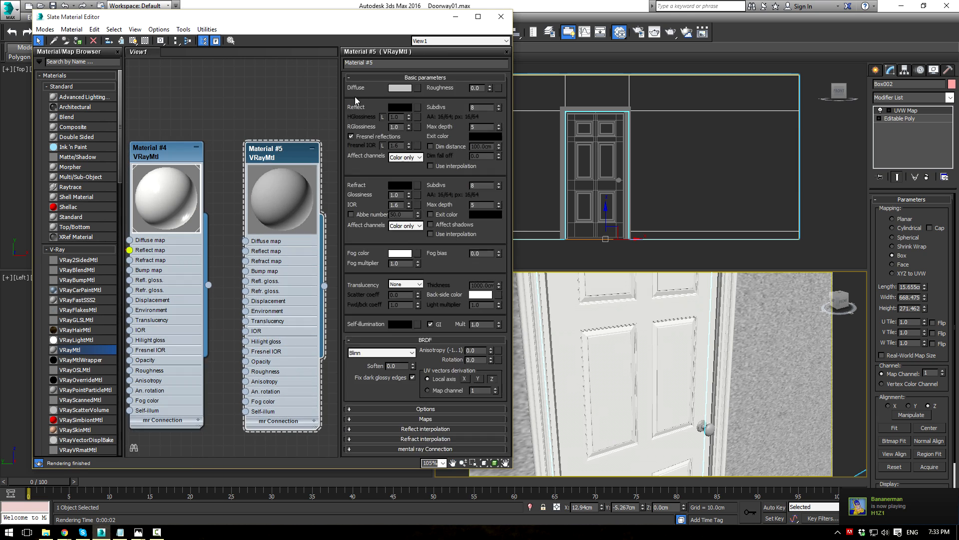
left_click(400, 88)
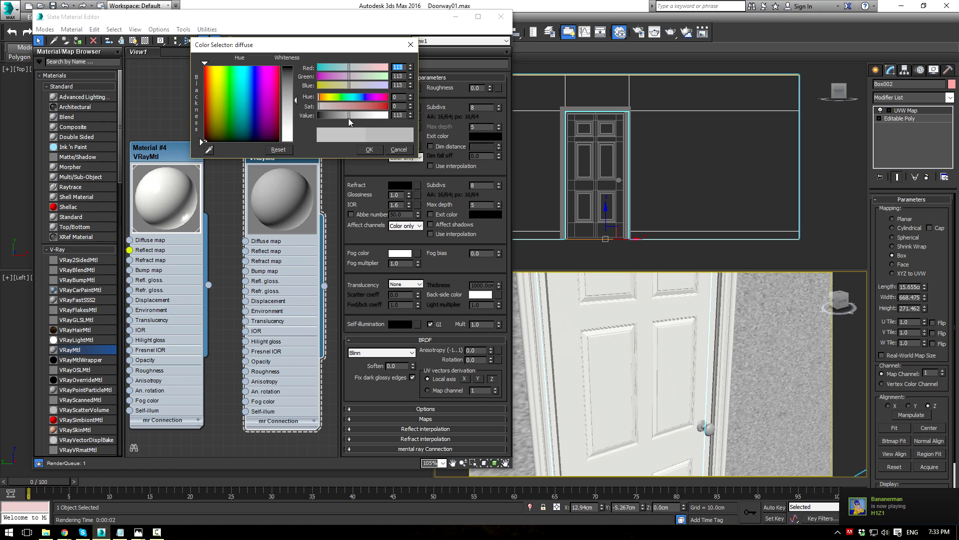
left_click(370, 149)
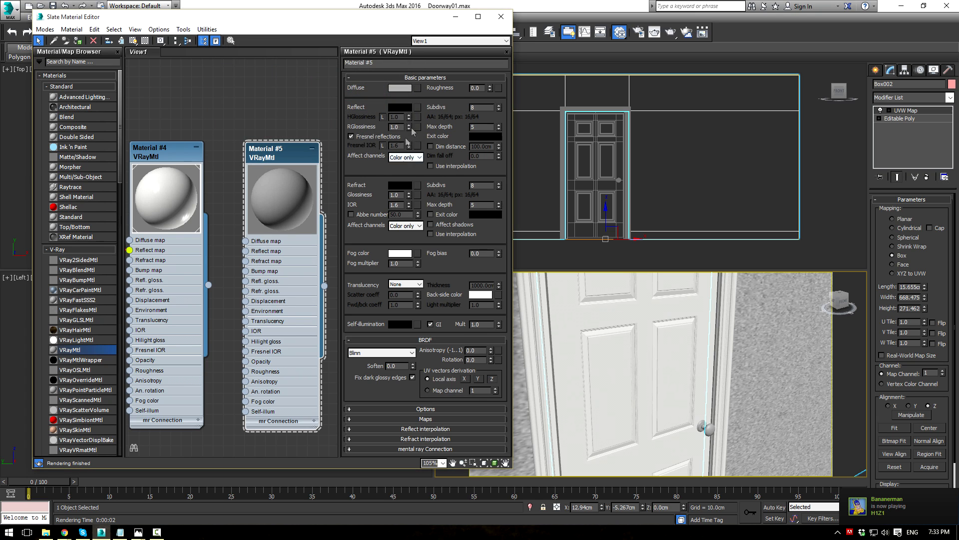
Step: Set Material #5's reflection to light grey 181 with Fresnel on and IOR 9.0
left_click(406, 107)
left_click_drag(362, 116, 368, 116)
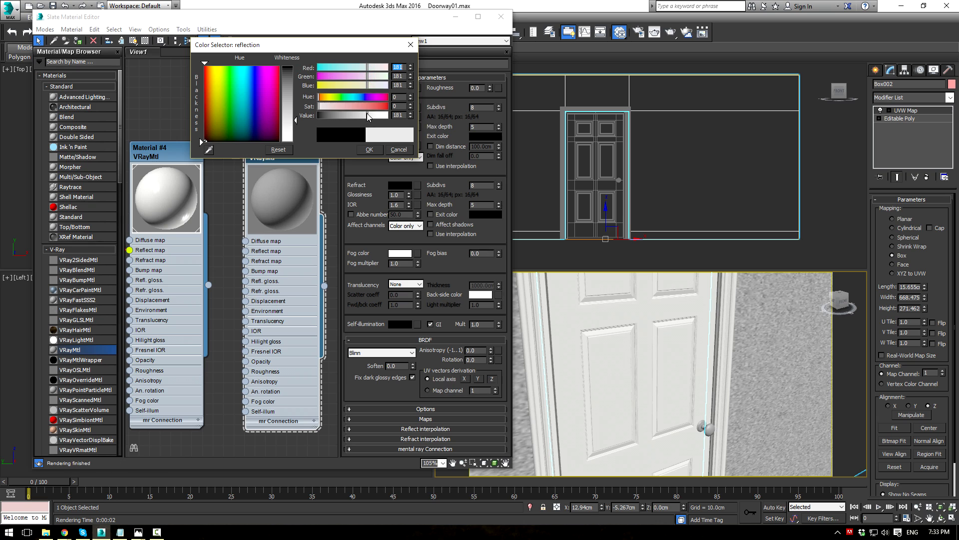
left_click(369, 150)
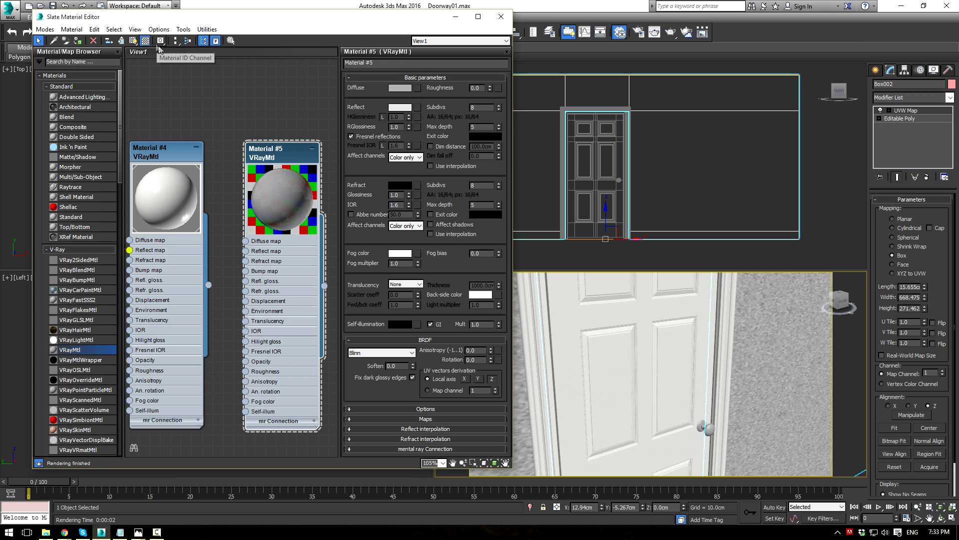
left_click(350, 137)
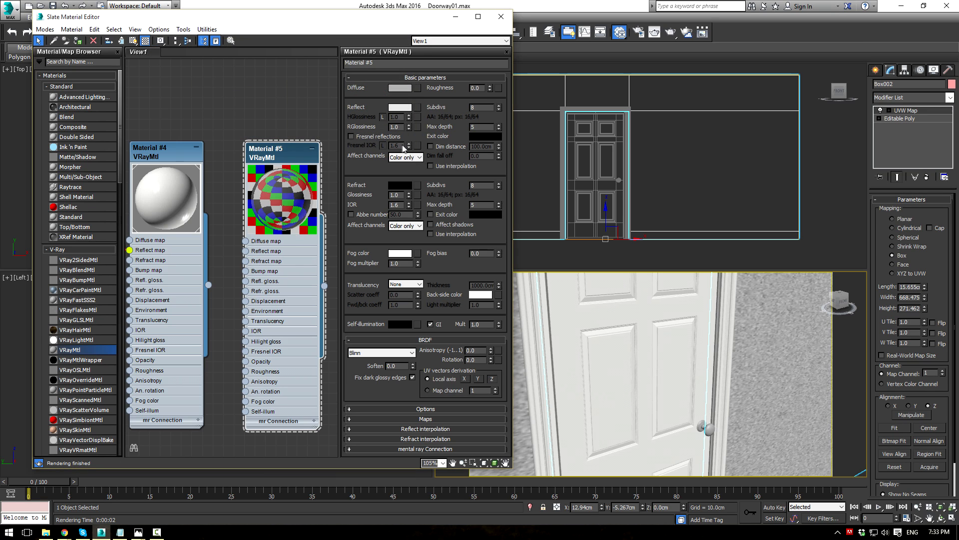
left_click(351, 137)
type("9")
key("Return")
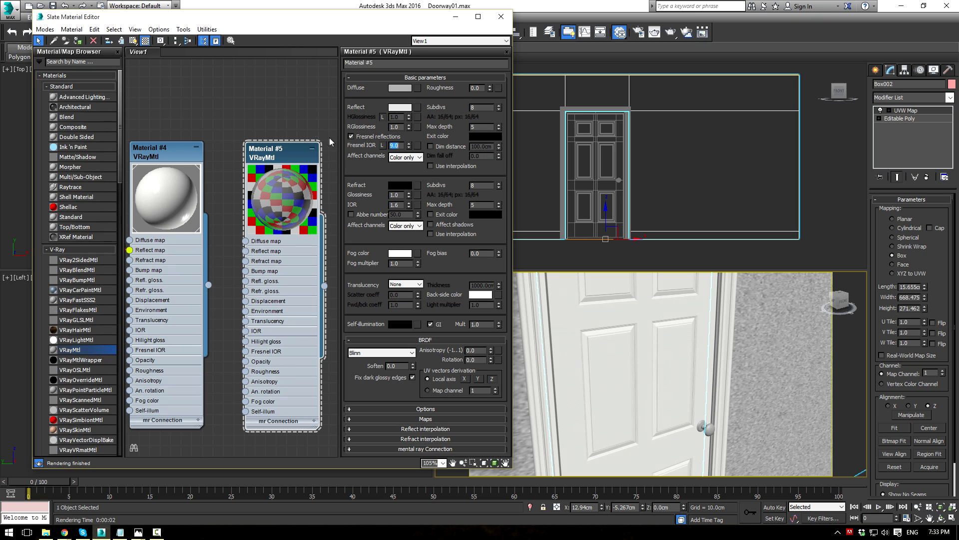
Step: Set Material #5's reflection glossiness to 0.75
left_click_drag(403, 128, 261, 107)
type(".8")
key("Return")
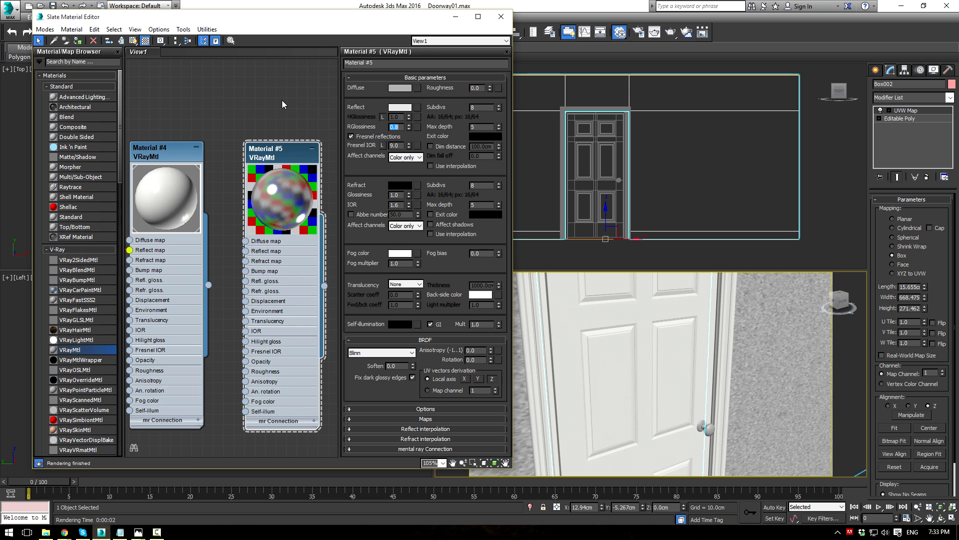
type(".75")
key("Return")
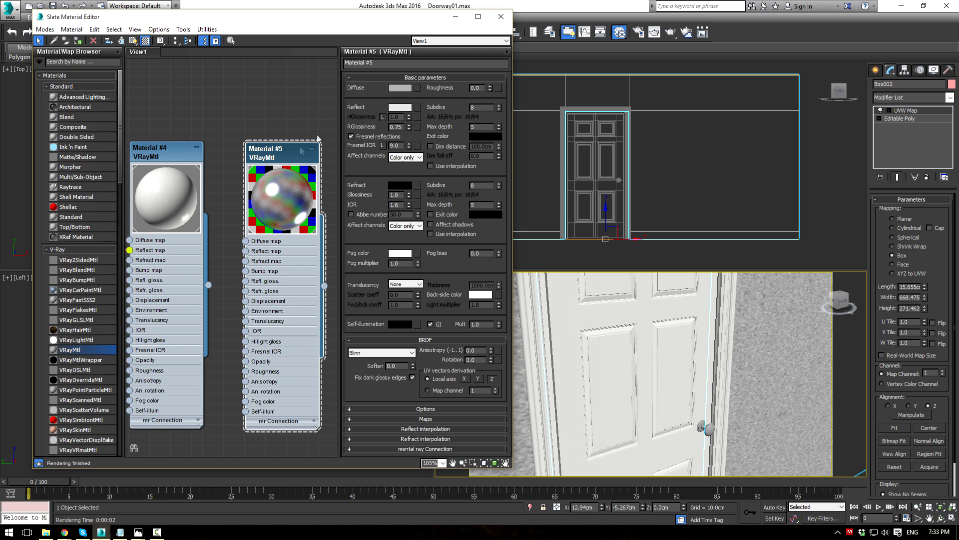
Step: Apply the Wall material to the room's floor and walls
left_click(456, 19)
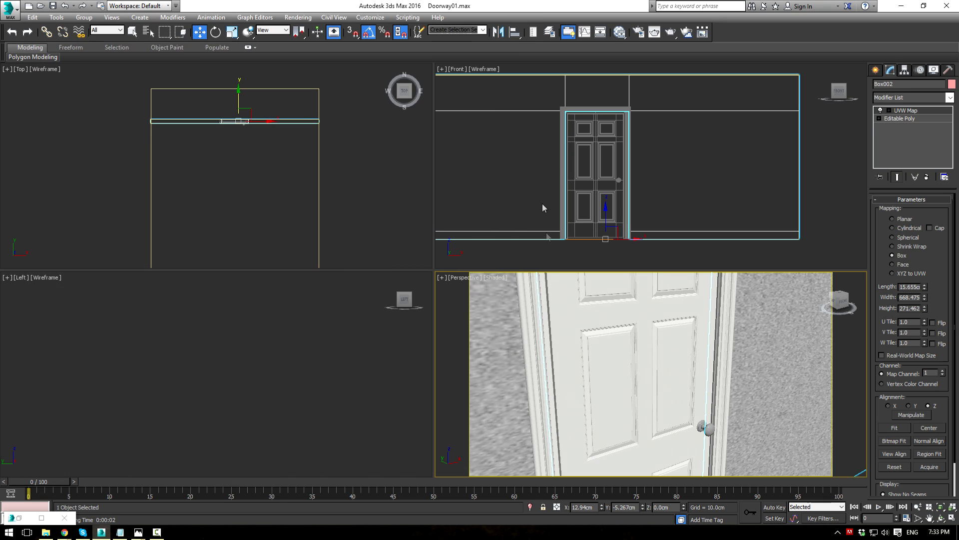
scroll(441, 335, "down", 7)
middle_click_drag(583, 393, 581, 391, "alt")
middle_click_drag(580, 392, 657, 370)
key("m")
middle_click_drag(227, 206, 277, 210)
scroll(277, 210, "down", 2)
scroll(278, 213, "down", 3)
middle_click_drag(195, 238, 257, 246)
left_click_drag(278, 296, 745, 325)
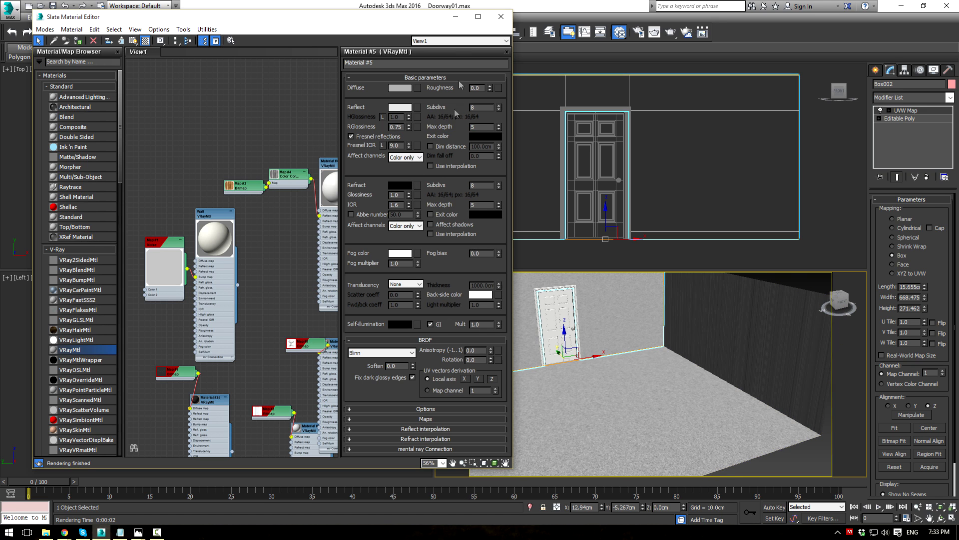
Step: Give Plane001 a UVW Map modifier with Box mapping and make a camera test render
left_click(455, 17)
middle_click_drag(564, 323, 600, 355)
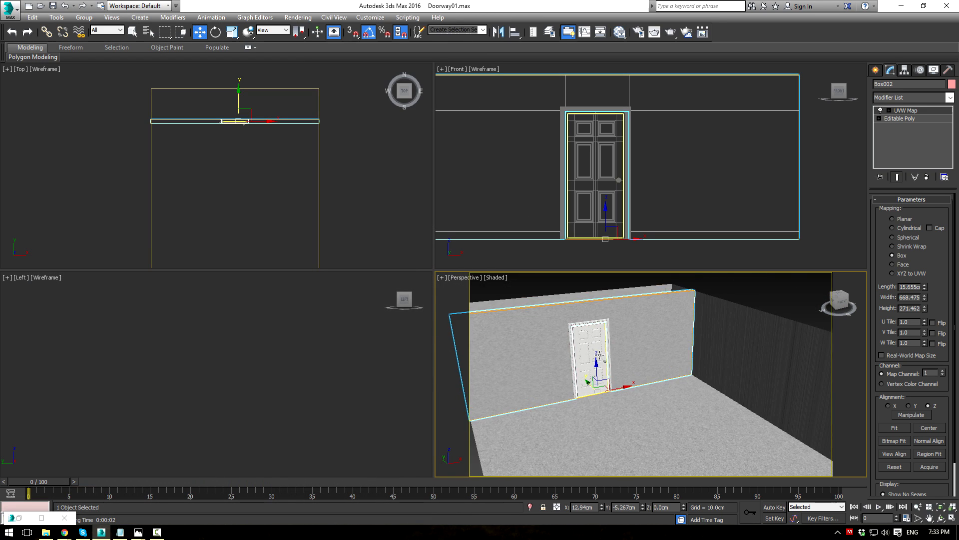
key("c")
left_click(815, 340)
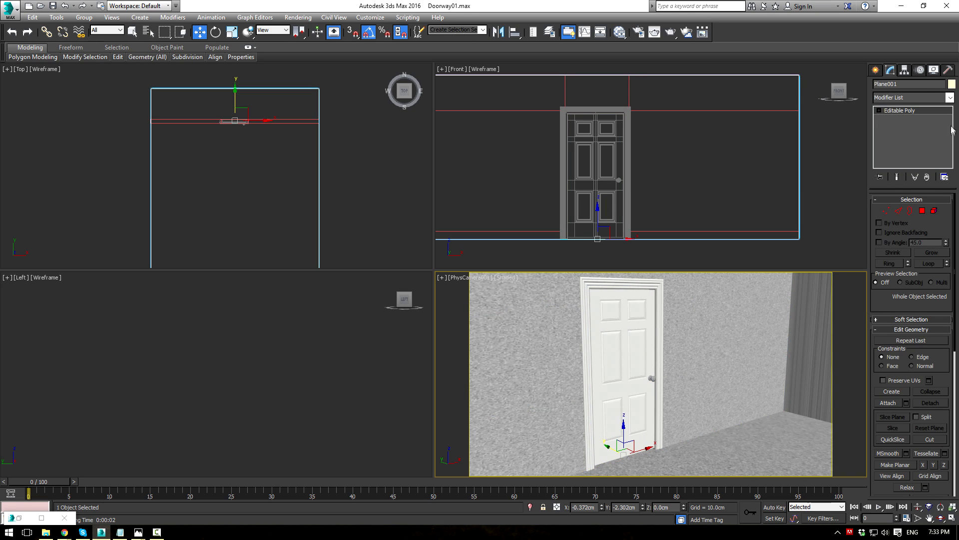
left_click(950, 97)
key("u")
key("Return")
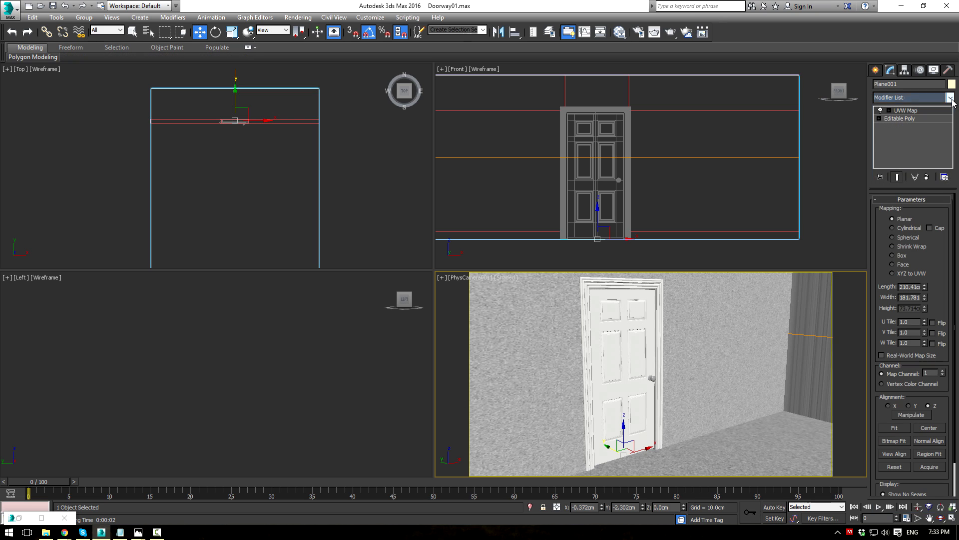
left_click(893, 255)
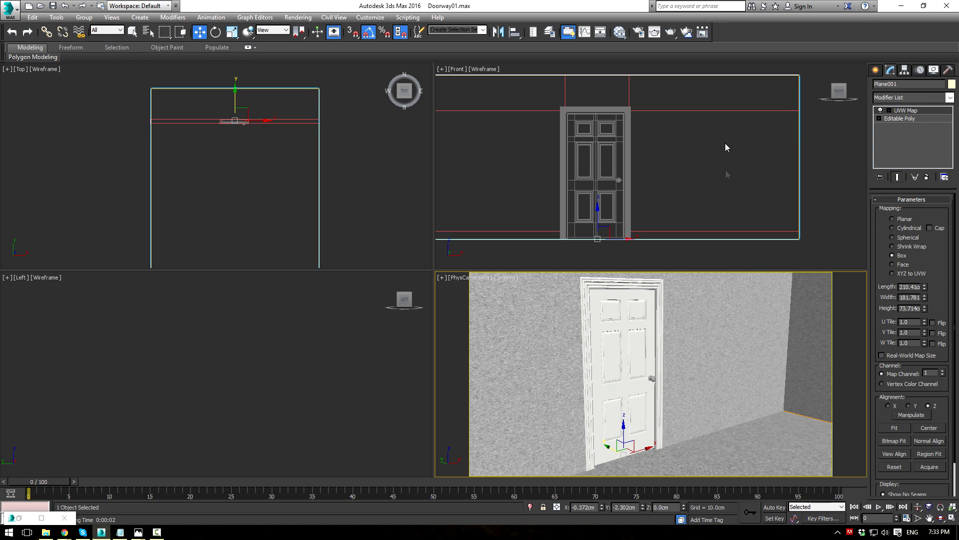
left_click(671, 32)
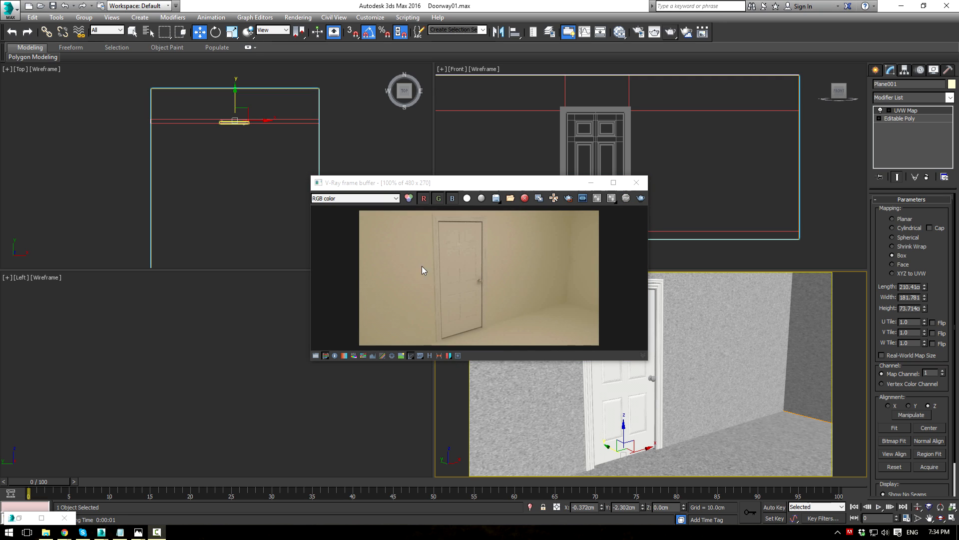
left_click(591, 184)
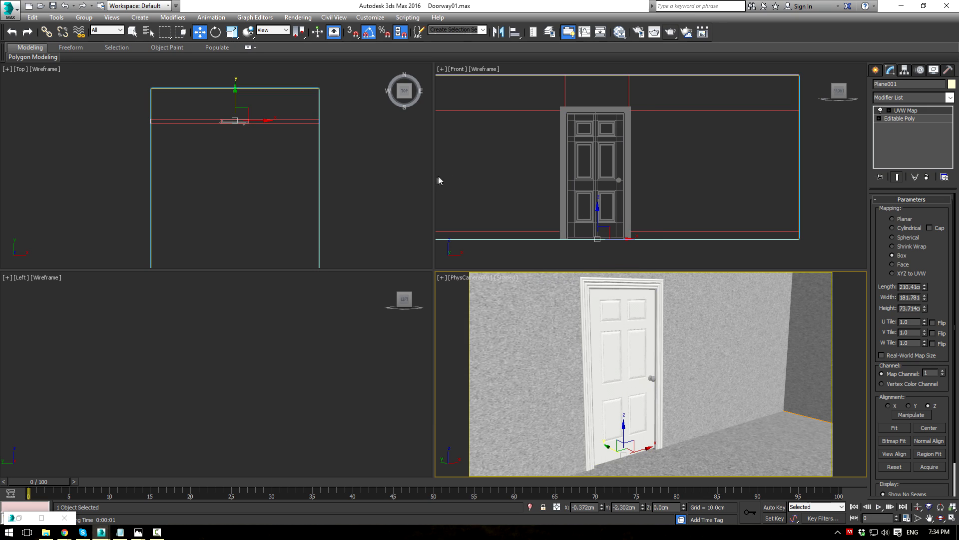
Step: Set VRayLight001's multiplier to 50 and render the camera view to check it
left_click(641, 133)
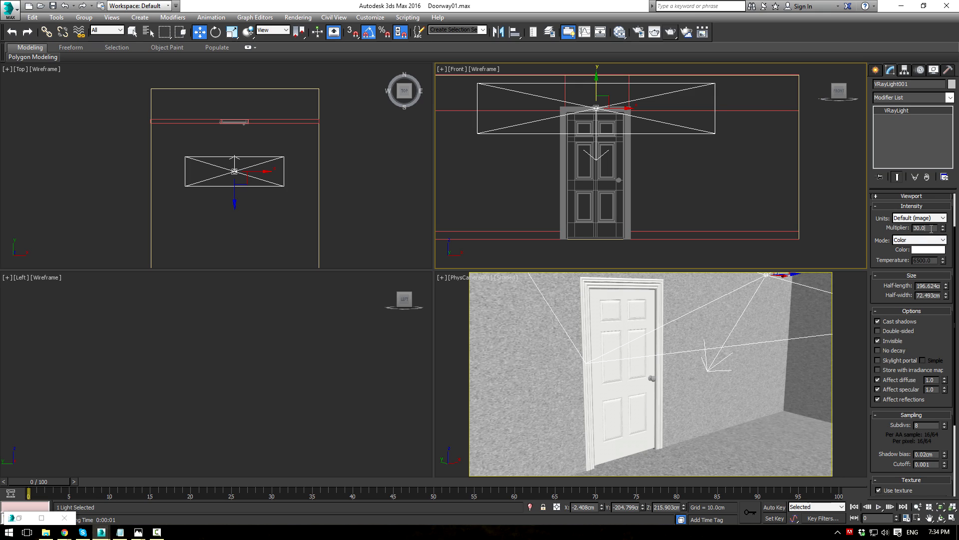
type("50")
key("Return")
left_click(673, 33)
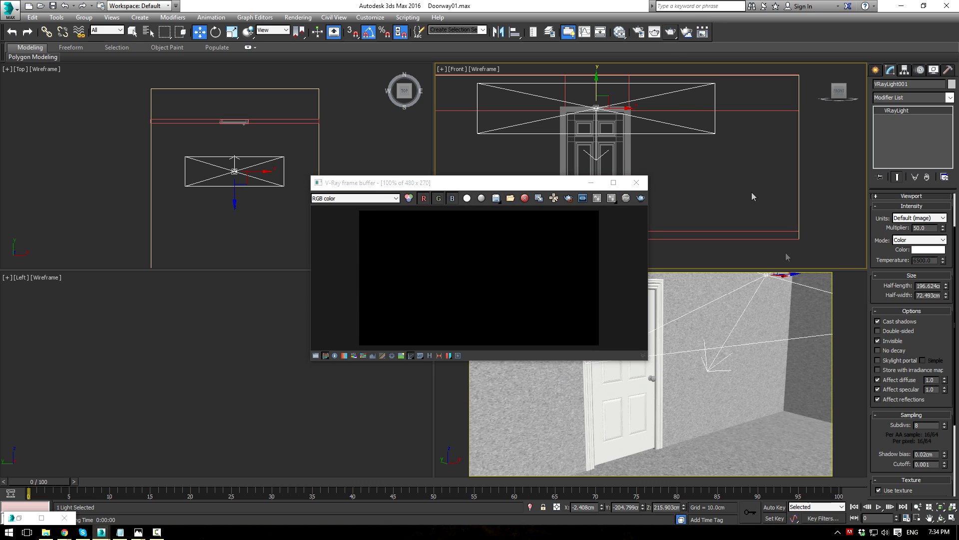
right_click(736, 346)
left_click(667, 34)
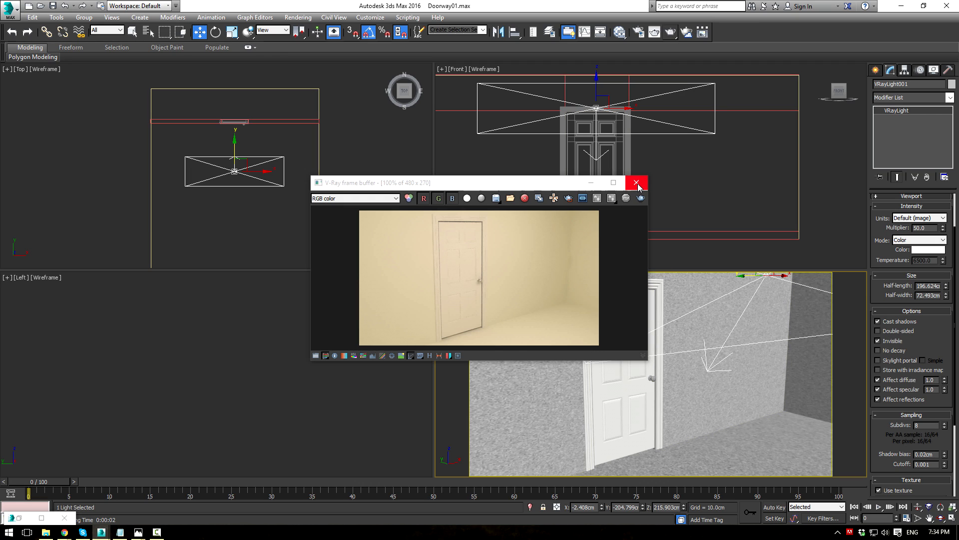
left_click(637, 182)
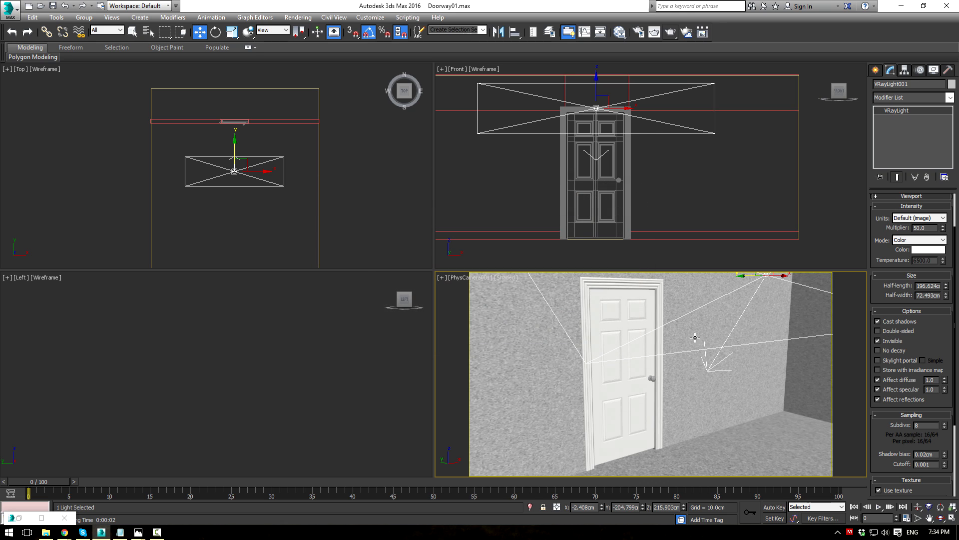
Step: Add an Edit Poly modifier to the room mesh Plane001
key("p")
middle_click_drag(694, 348, 623, 356)
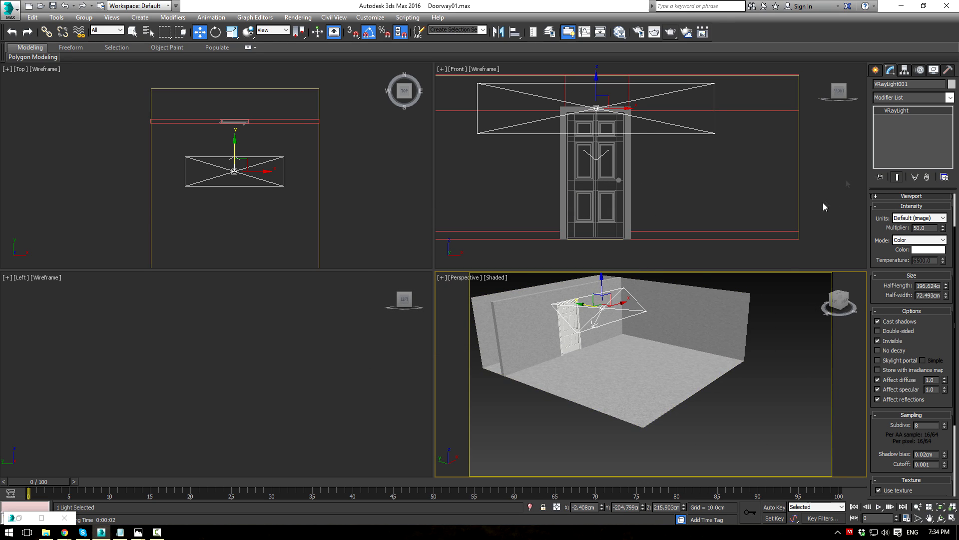
left_click(714, 345)
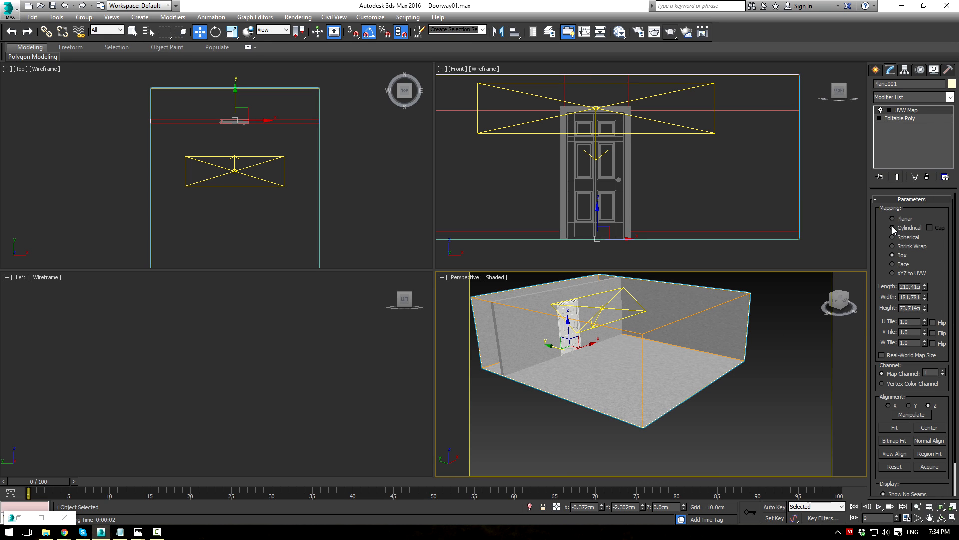
left_click(951, 99)
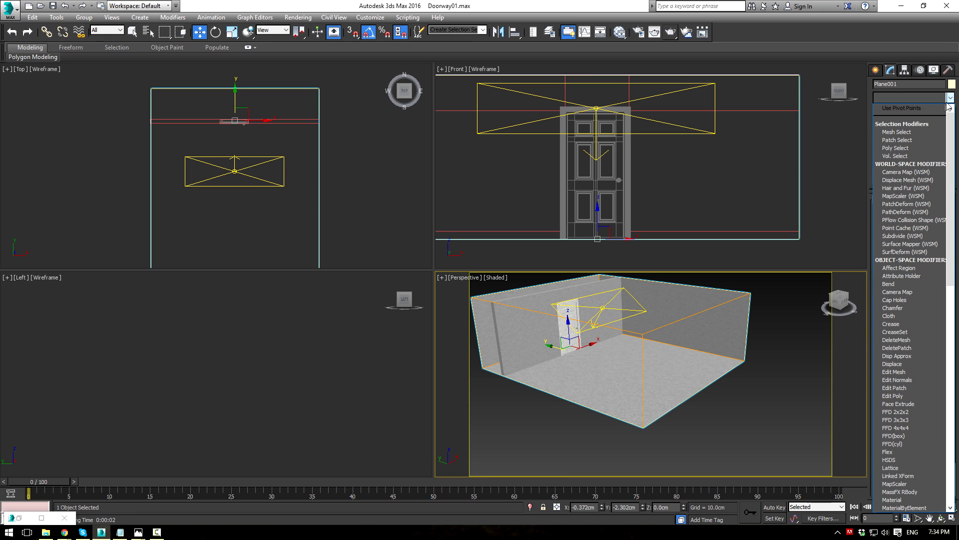
left_click(893, 396)
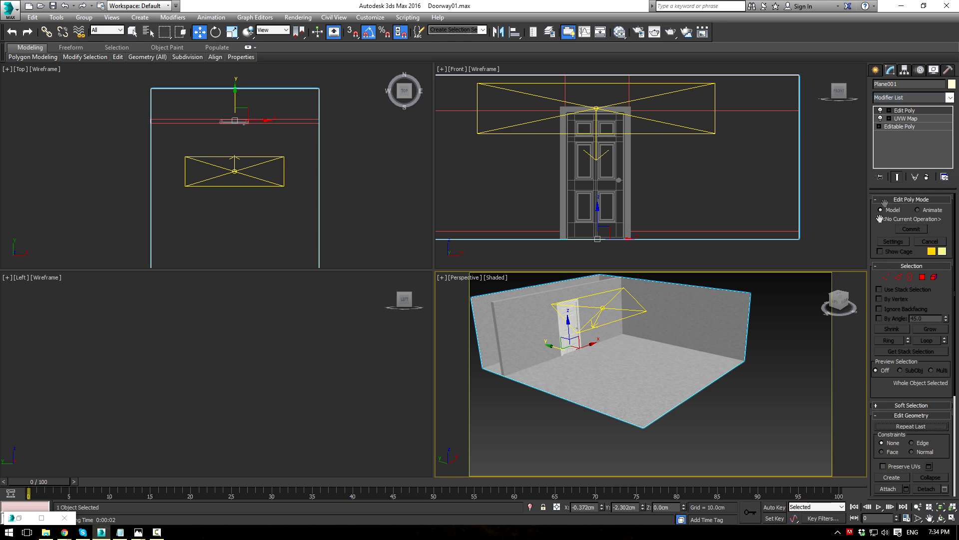
left_click(889, 111)
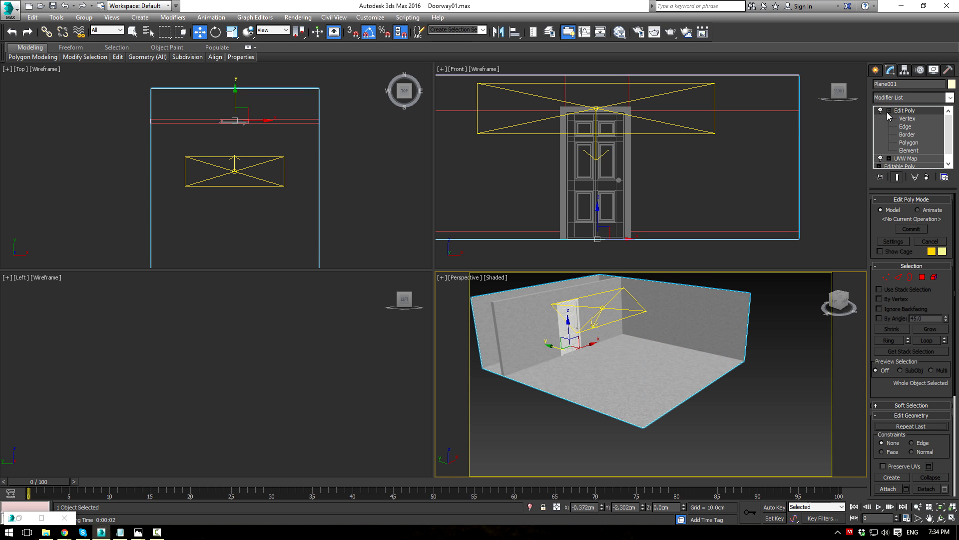
left_click(902, 143)
key("4")
Step: Create a VRaySun in the side view, aimed down into the room
left_click(876, 70)
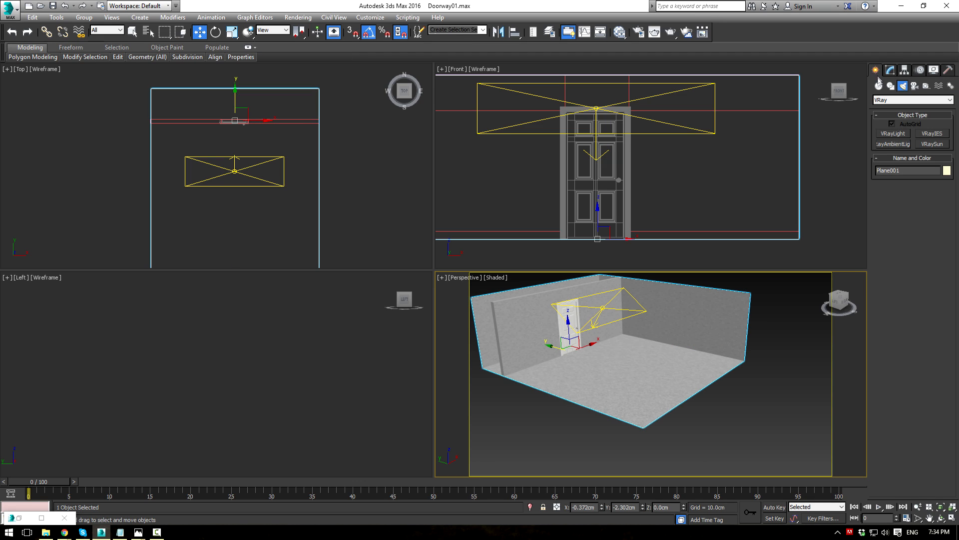
left_click(904, 102)
left_click(900, 123)
left_click(923, 144)
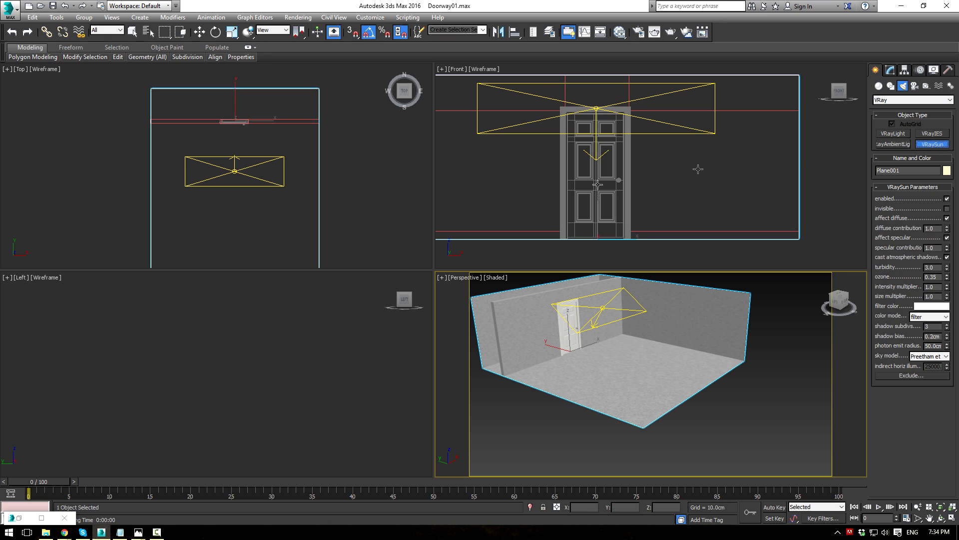
scroll(311, 375, "down", 10)
middle_click_drag(344, 395, 188, 394)
scroll(187, 394, "down", 3)
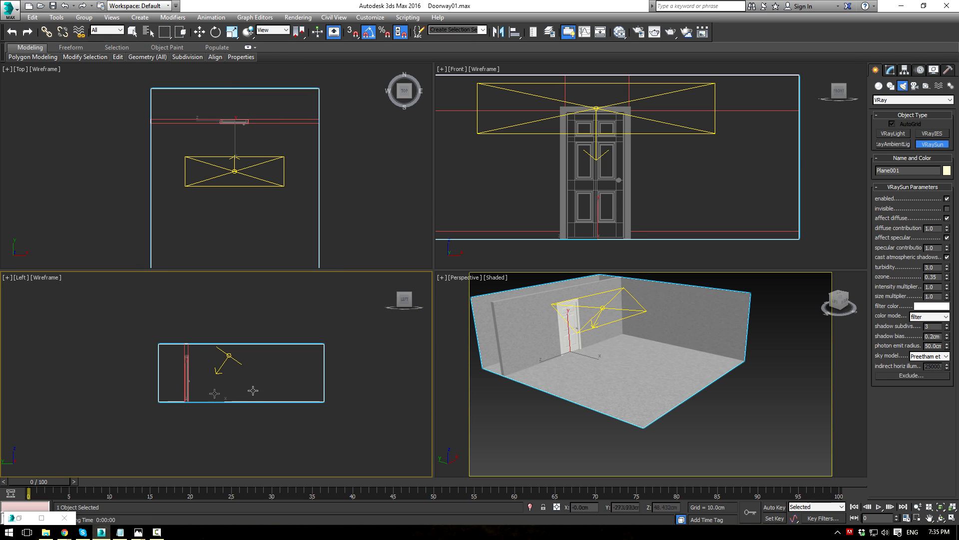
middle_click_drag(374, 300, 295, 345)
scroll(294, 346, "down", 3)
left_click_drag(340, 295, 270, 390)
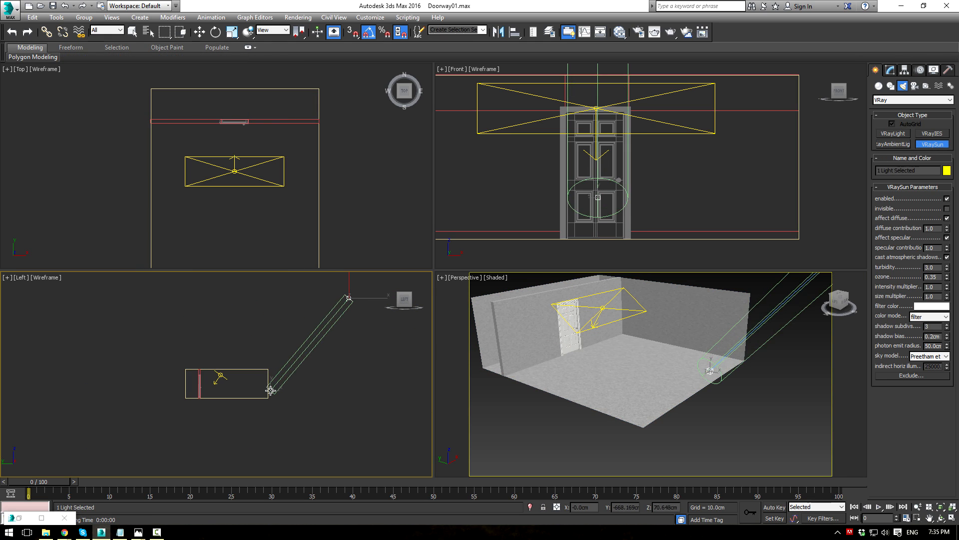
left_click(503, 303)
right_click(544, 435)
Step: Render with the new sun, tint VRaySun001's filter colour pale cyan, and re-render
key("c")
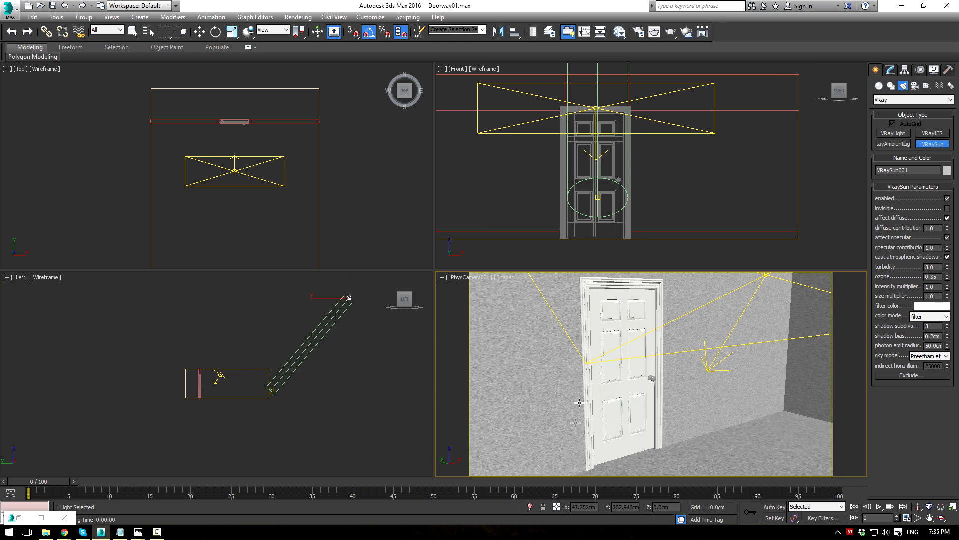
left_click(671, 32)
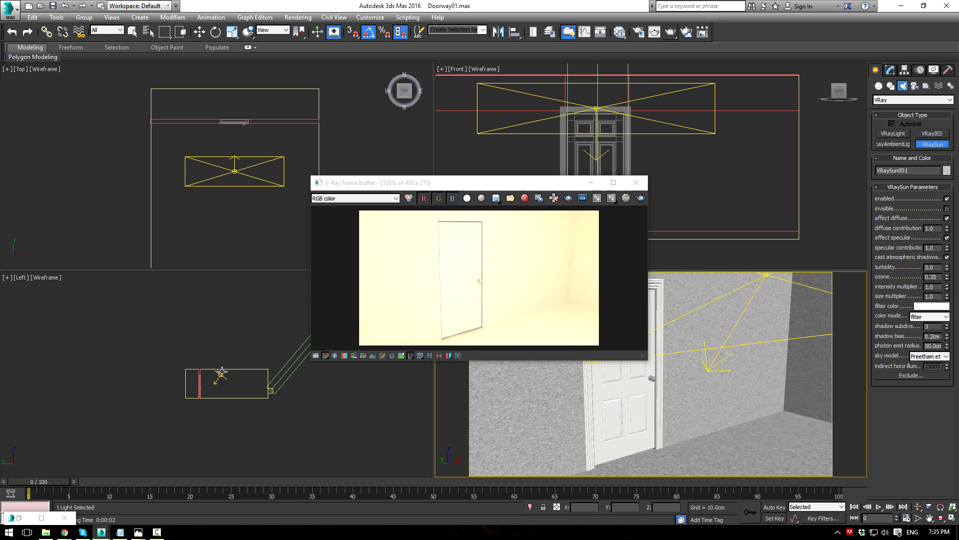
left_click(287, 373)
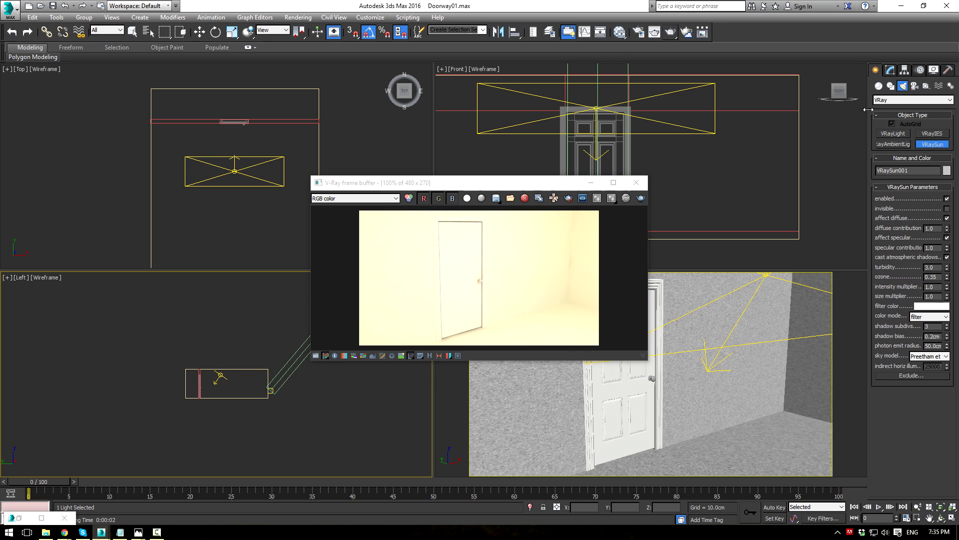
left_click(890, 74)
middle_click_drag(279, 336, 223, 357)
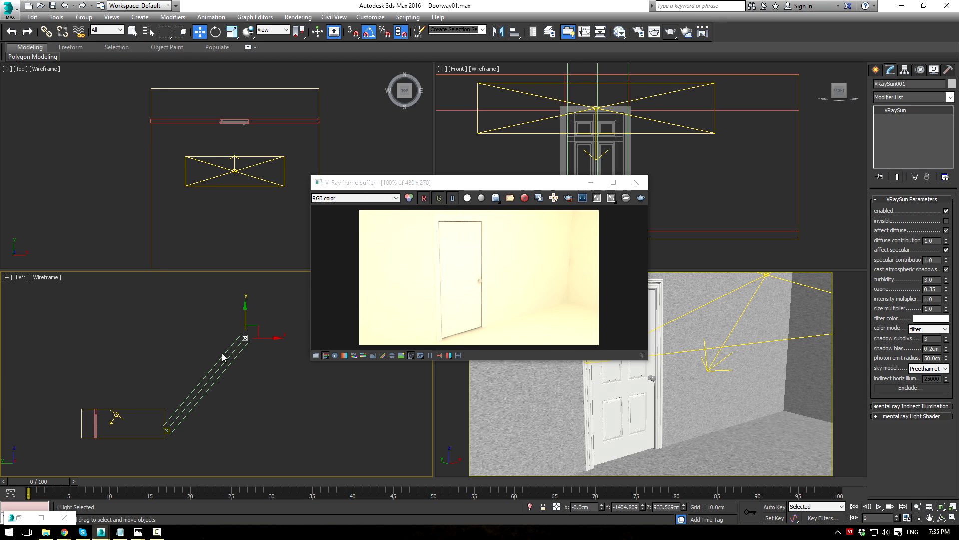
left_click(933, 319)
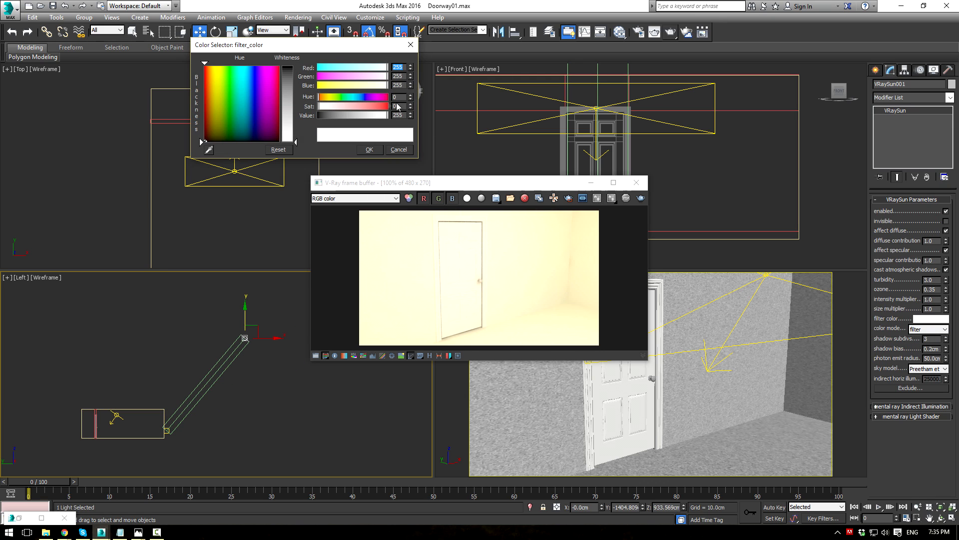
left_click(373, 151)
left_click(641, 198)
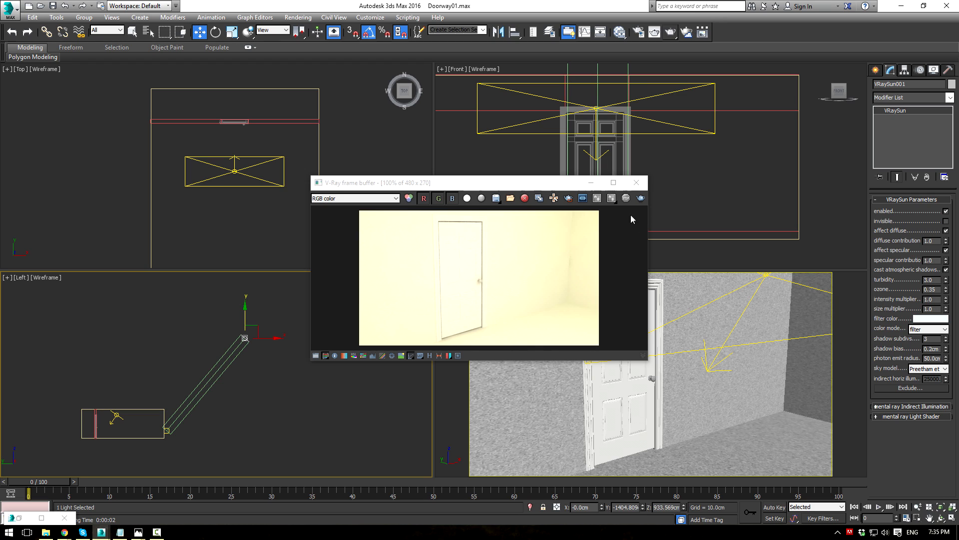
left_click(751, 277)
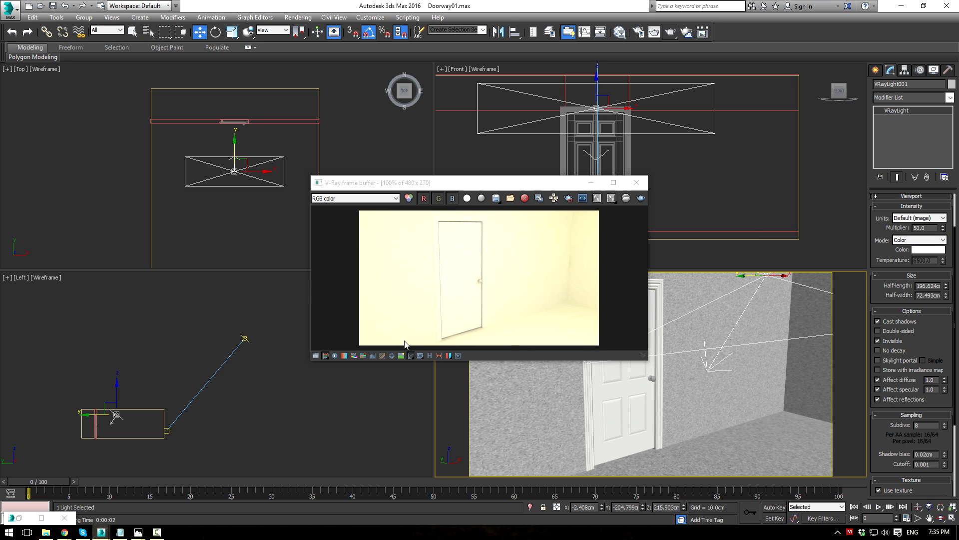
Step: Make the Wall material's diffuse colour slightly less saturated and re-render
key("m")
double_click(213, 217)
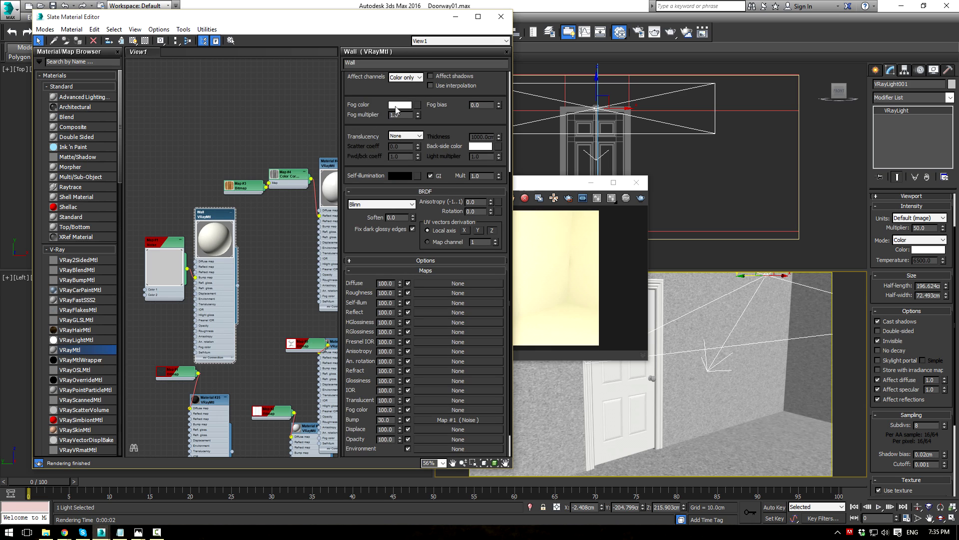
left_click(398, 106)
left_click(409, 46)
left_click_drag(435, 116, 408, 236)
left_click(399, 86)
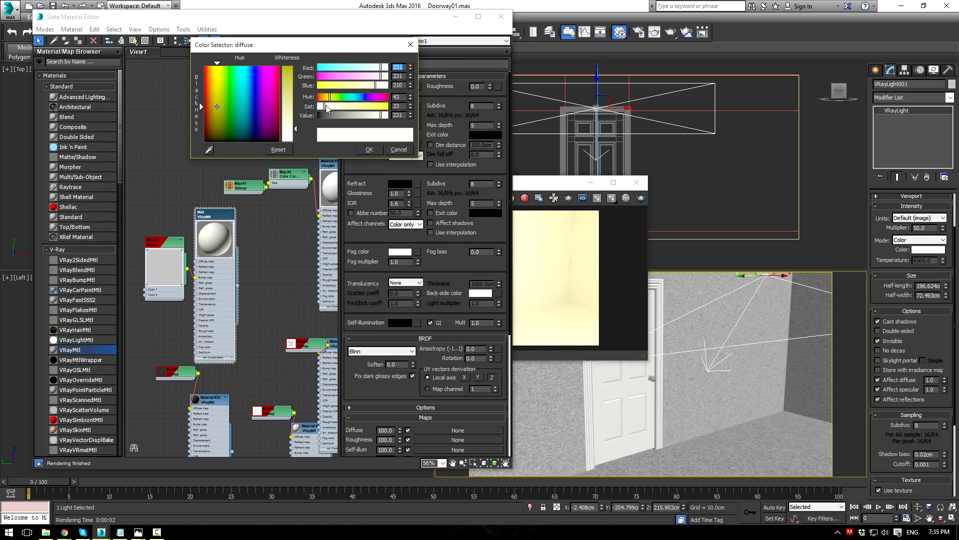
left_click_drag(326, 107, 322, 106)
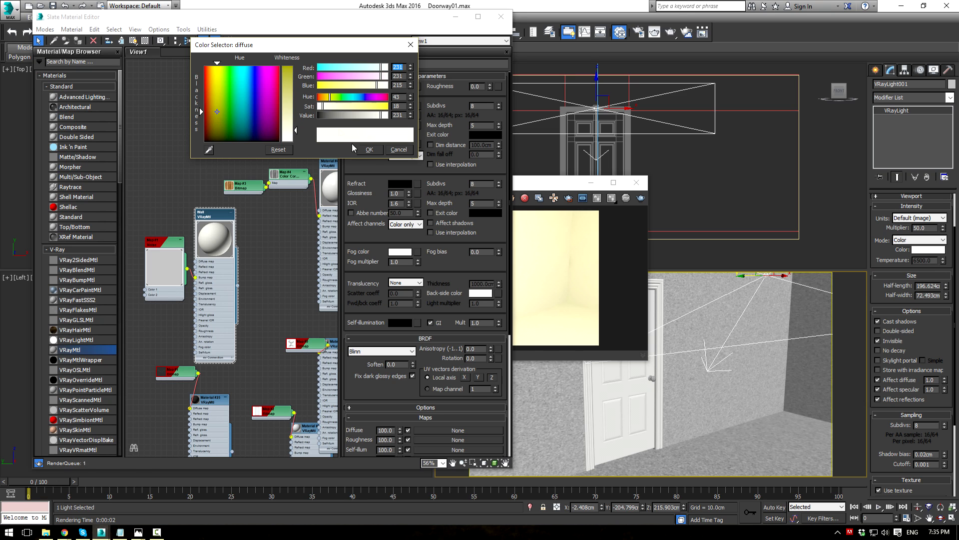
left_click(369, 150)
left_click(525, 184)
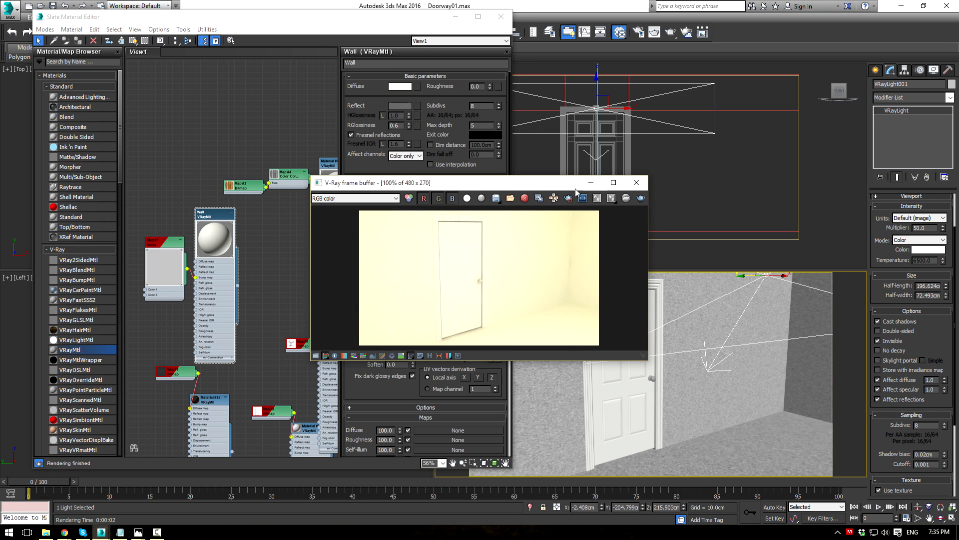
left_click(638, 199)
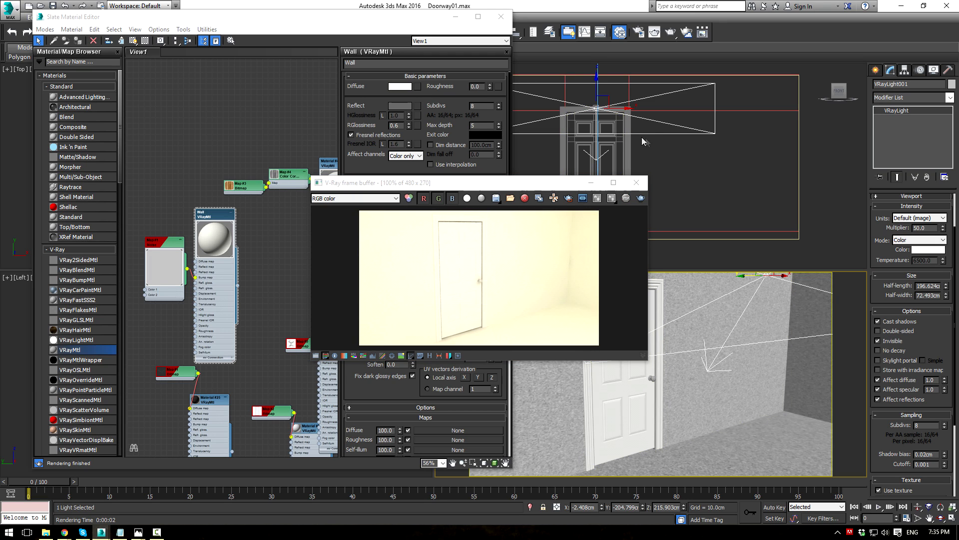
Step: Delete VRayLight001 and re-render the room without it
left_click(659, 122)
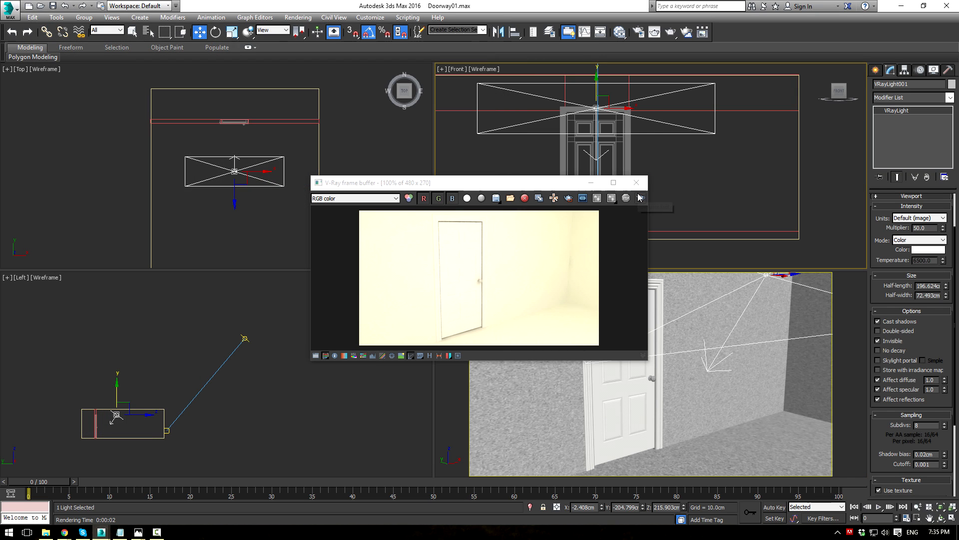
key("Delete")
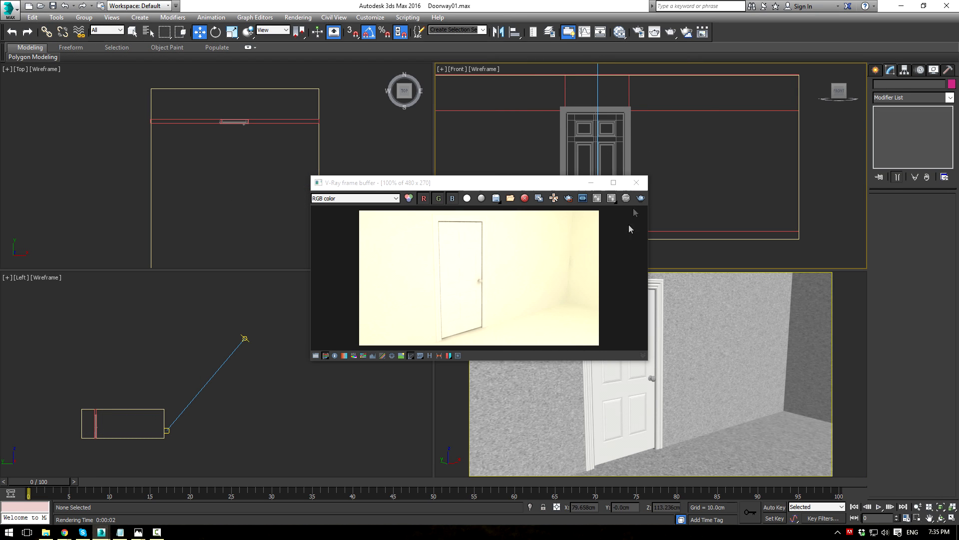
left_click(641, 198)
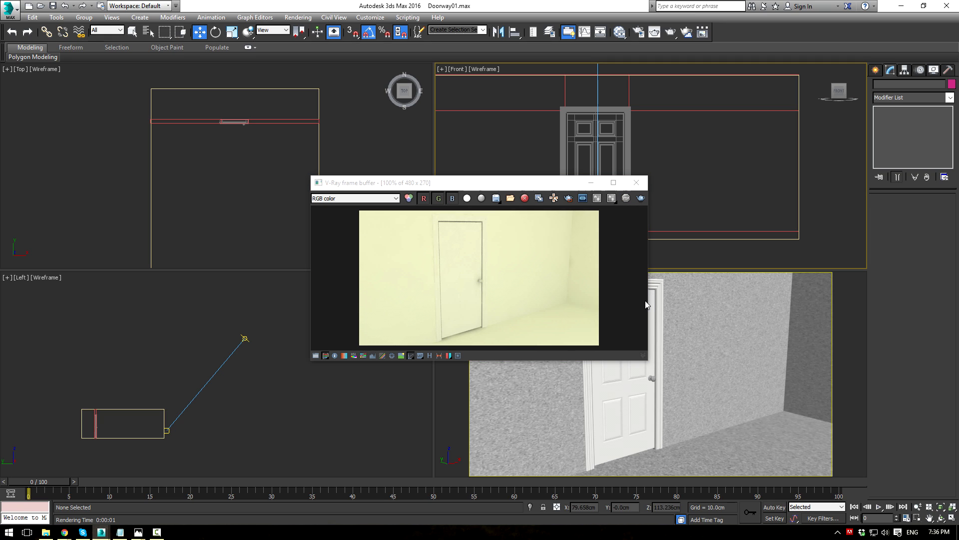
scroll(522, 268, "up", 1)
scroll(521, 267, "down", 1)
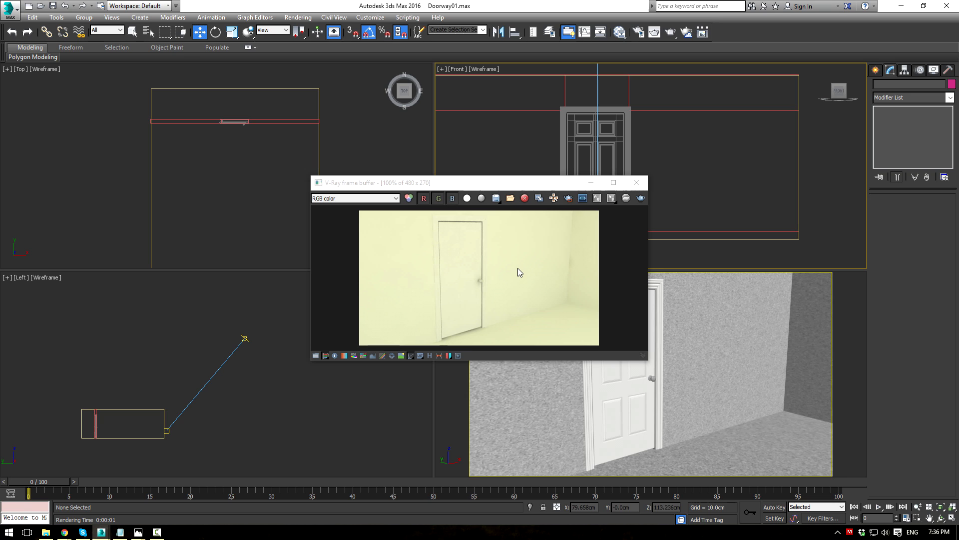
Step: Select the floor polygon of Plane001 at Edit Poly's Polygon level
left_click(733, 443)
left_click(918, 144)
left_click(791, 429)
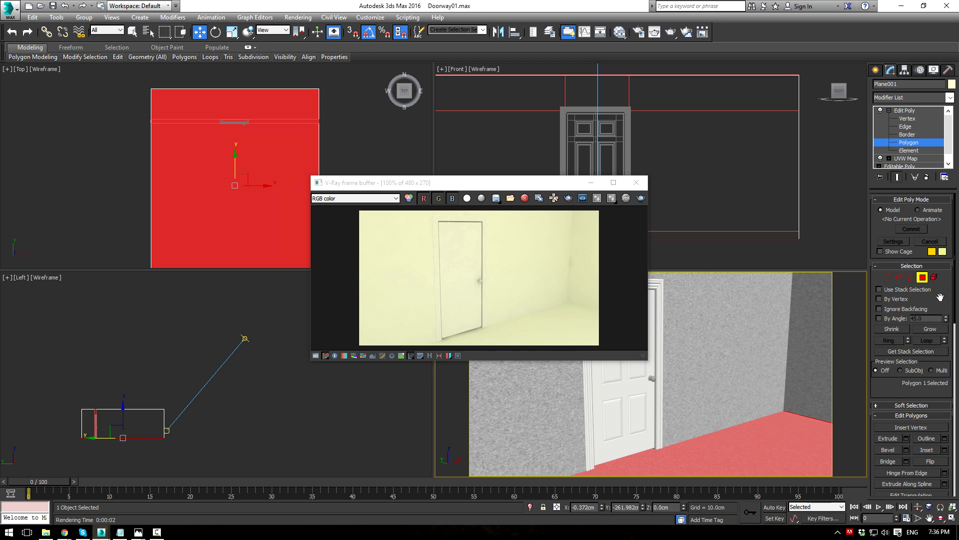
Step: Detach the floor polygon into its own object
left_click_drag(940, 298, 924, 177)
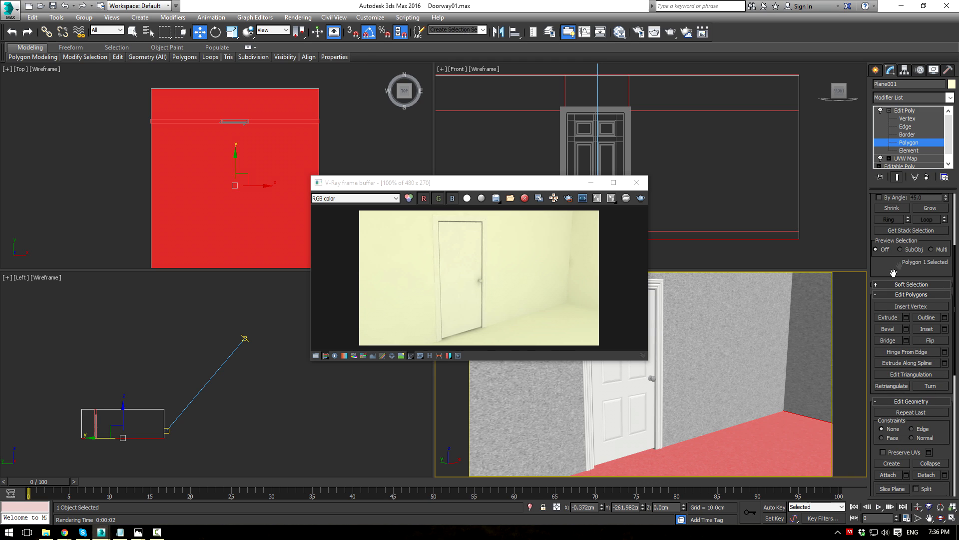
scroll(895, 273, "down", 3)
left_click(926, 381)
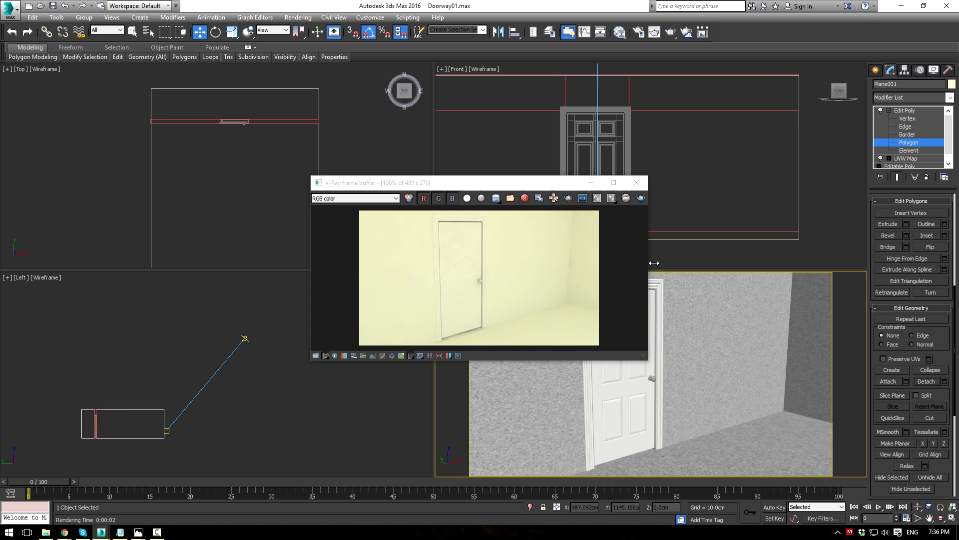
Step: Create a new VRayMtl node, re-render the room, and check the 1920×1080 output size
key("m")
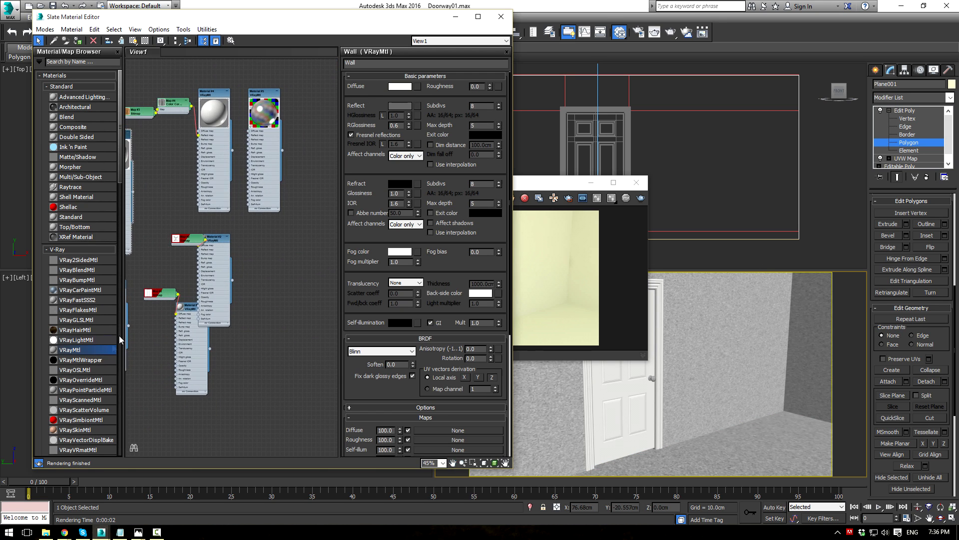
left_click_drag(92, 349, 301, 239)
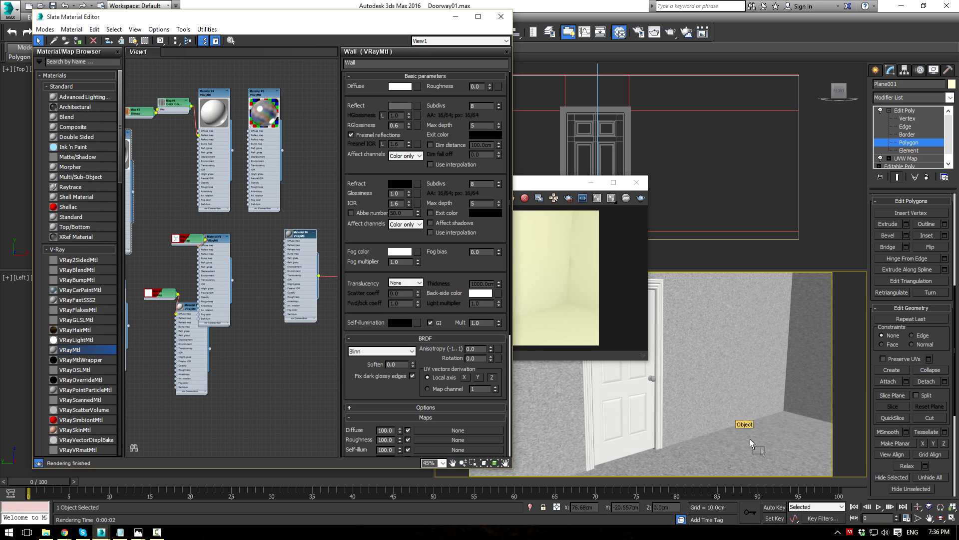
left_click(576, 185)
left_click(643, 198)
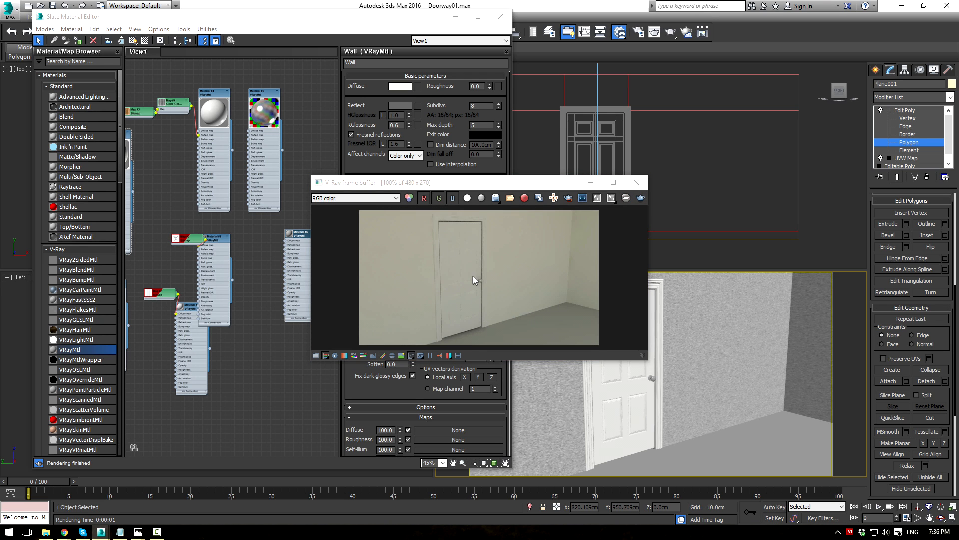
left_click(636, 182)
key("F10")
left_click(186, 156)
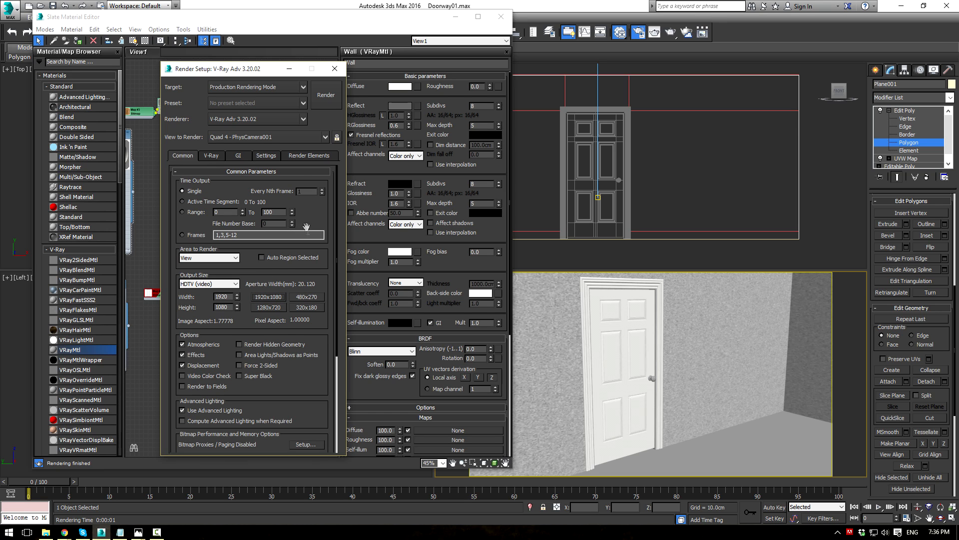
Step: Render the final 1920×1080 image, then minimize the frame buffer and material editor and select the door
left_click(238, 156)
left_click(612, 309)
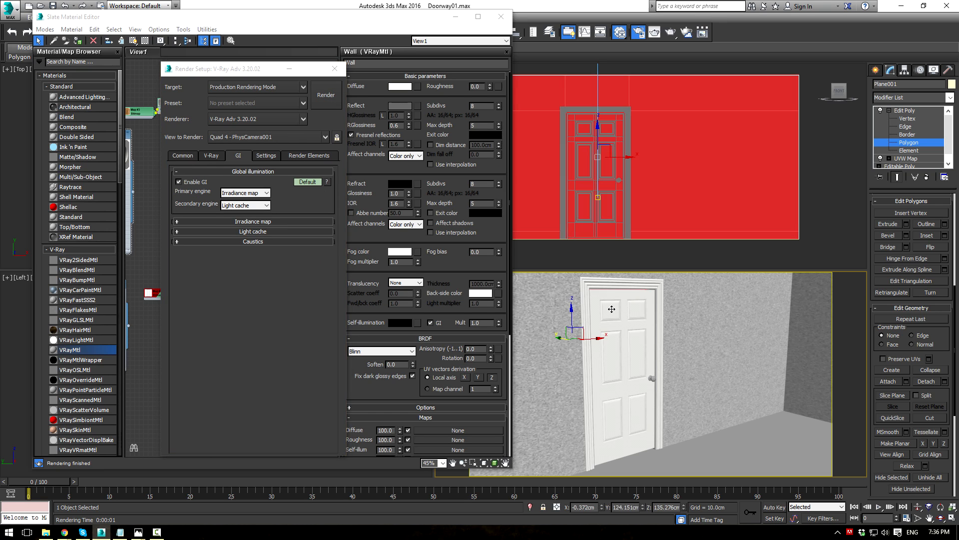
left_click(326, 95)
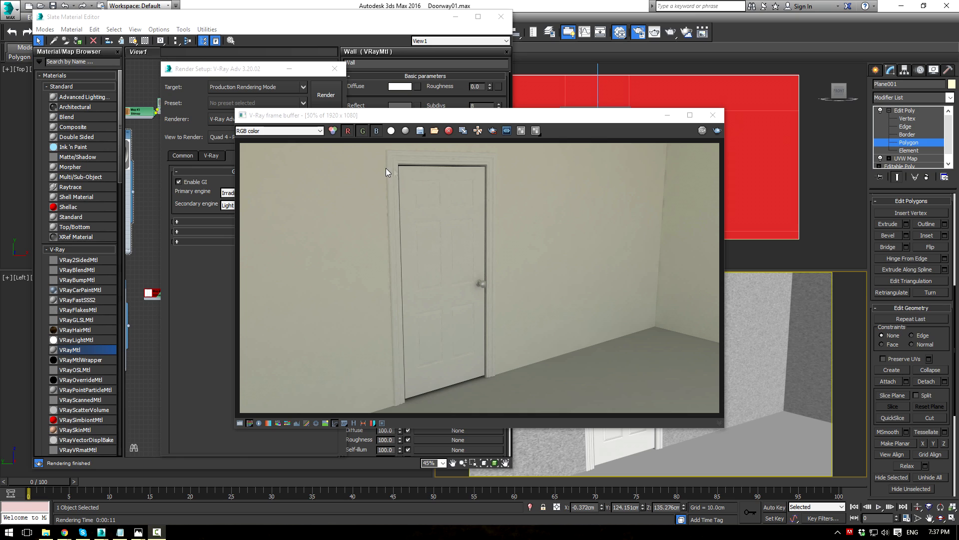
left_click(665, 116)
left_click(455, 16)
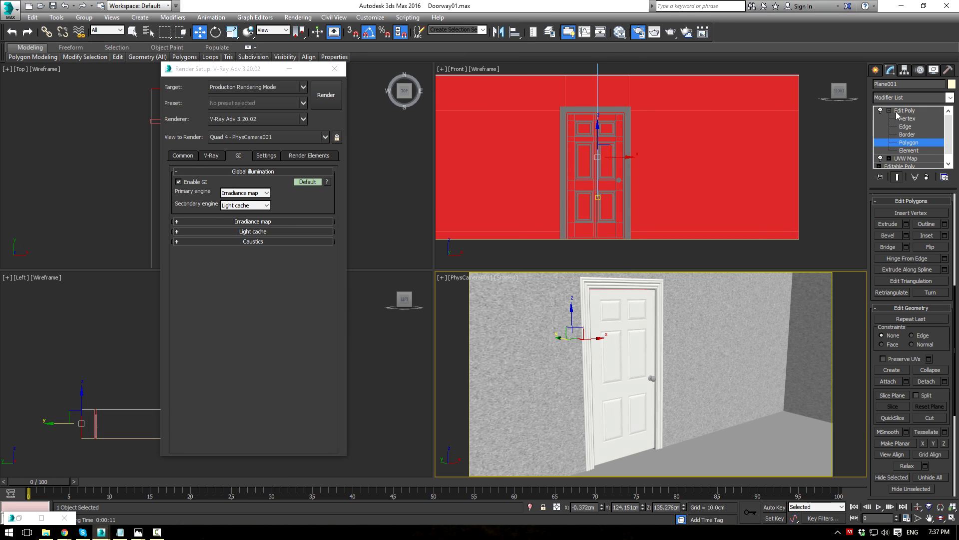
left_click(625, 344)
Step: Select the door frame and maximize the Perspective view, orbited to look up at the frame
key("p")
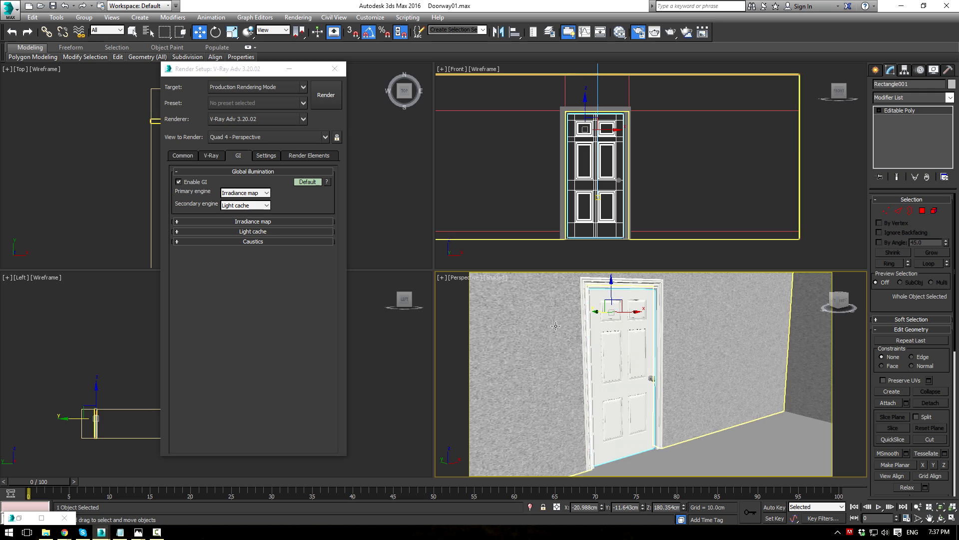
scroll(600, 340, "up", 6)
scroll(584, 331, "up", 2)
left_click(584, 331)
middle_click_drag(643, 317, 630, 351)
key("alt+w")
left_click(337, 68)
middle_click_drag(450, 170, 657, 216)
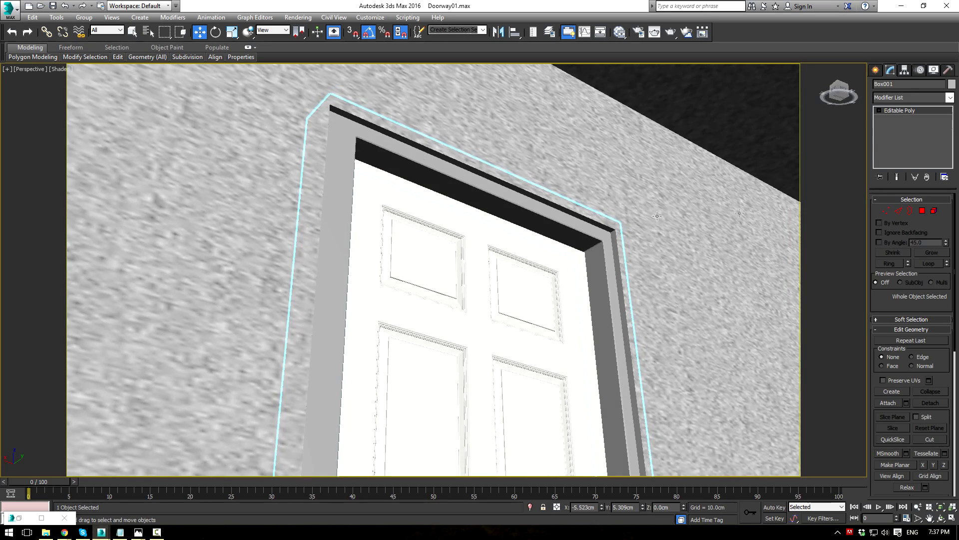
Step: Connect the frame's edge ring with two new edge loops slid toward the door side
left_click(897, 213)
left_click(596, 243)
left_click(889, 263)
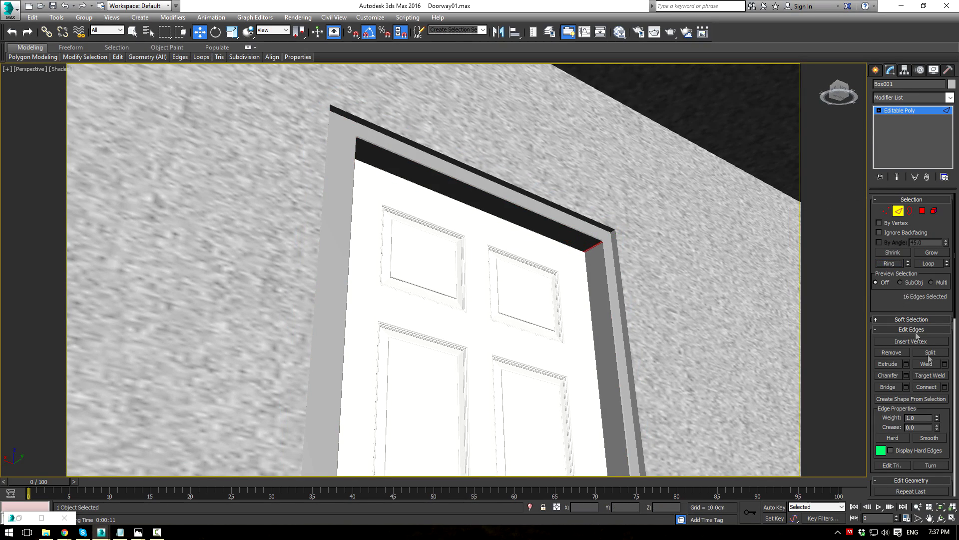
left_click(944, 387)
left_click(441, 273)
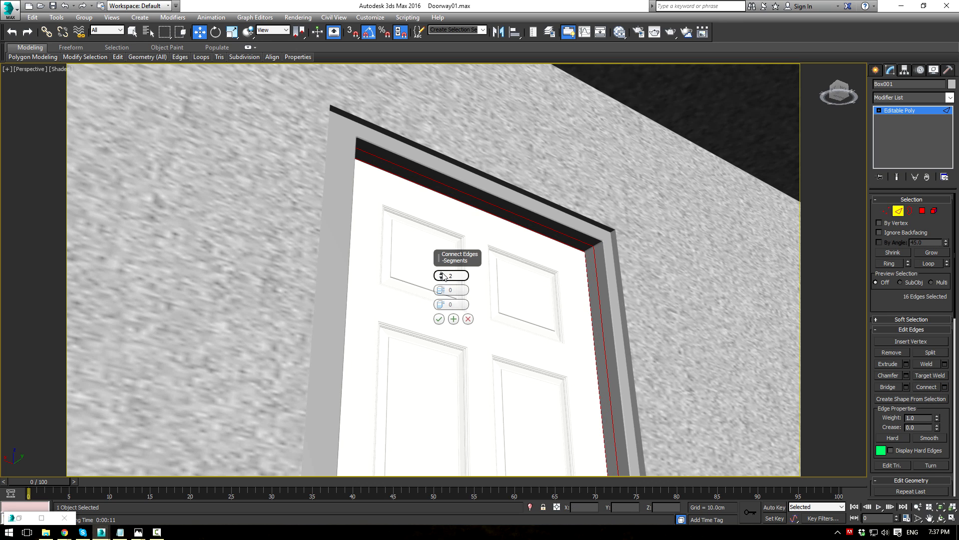
mouse_move(440, 305)
left_mouse_down()
mouse_move(439, 349)
mouse_move(439, 319)
left_mouse_up()
left_click(438, 318)
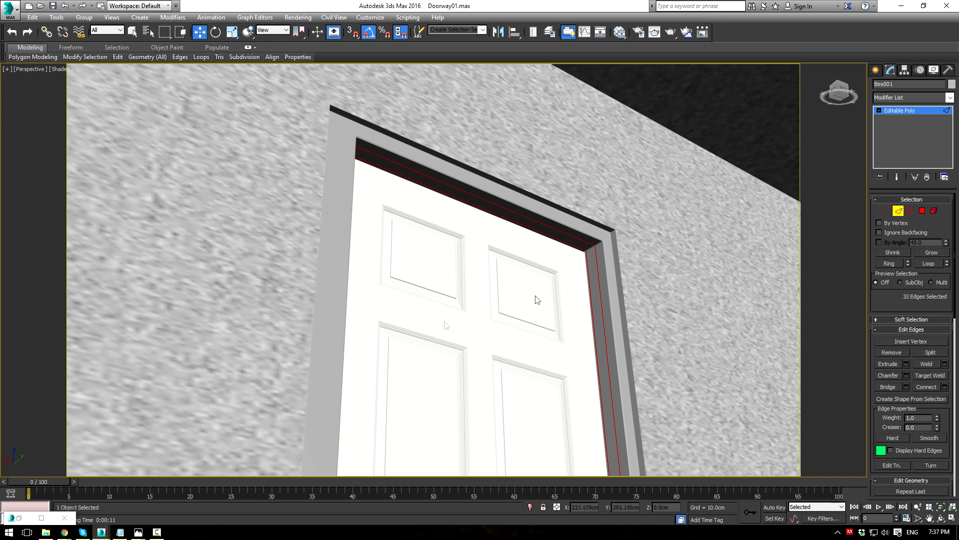
Step: Extrude the frame's inner polygon strip along local normals with near-zero height
left_click(922, 211)
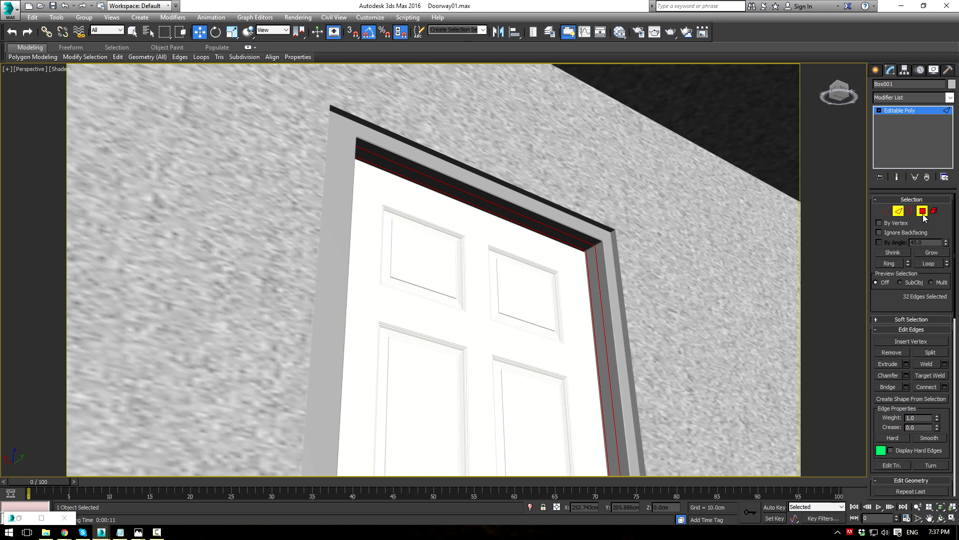
left_click(894, 253)
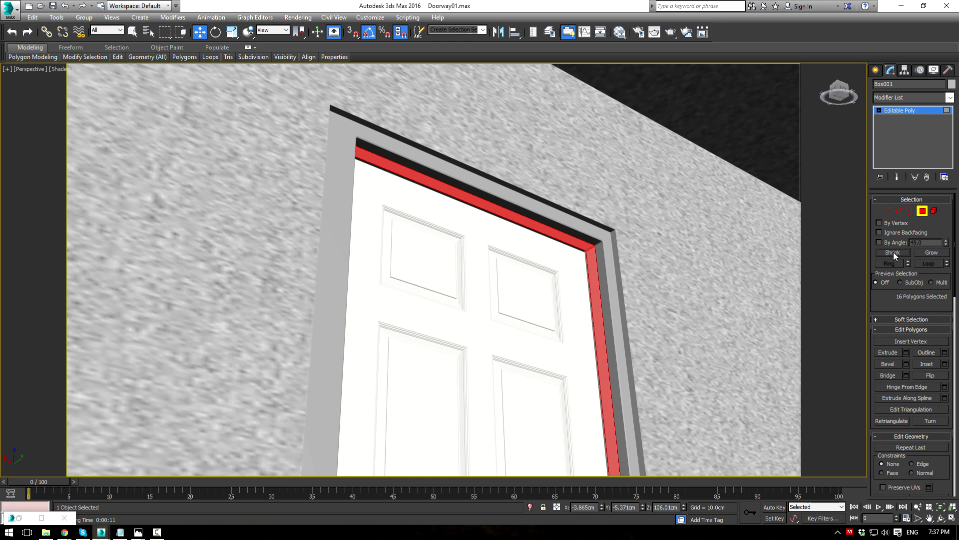
left_click(907, 353)
left_click(445, 275)
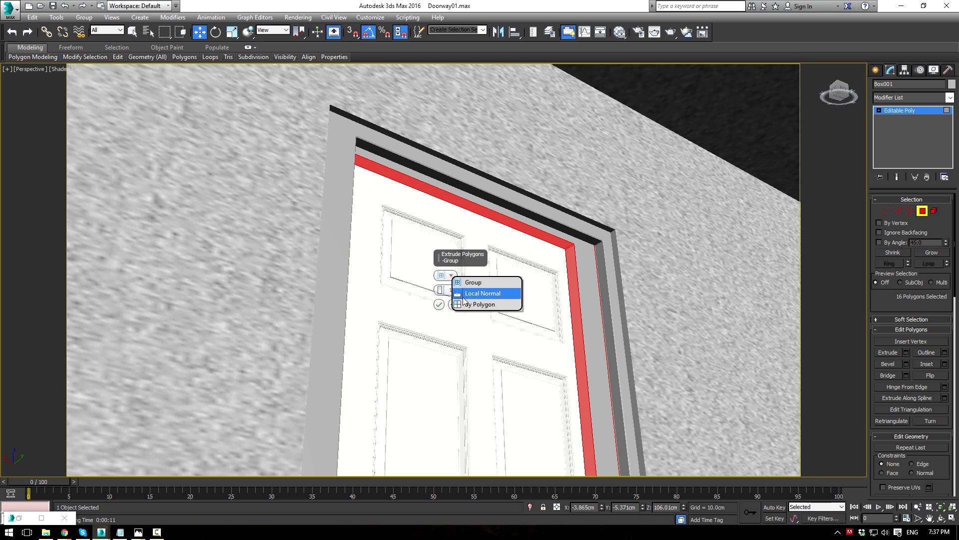
left_click(480, 292)
left_click_drag(440, 290, 442, 310)
Step: Change the strip extrusion to group mode and commit it at 1.73 cm height
mouse_move(614, 344)
middle_mouse_down("alt")
mouse_move(606, 365)
mouse_move(615, 363)
middle_mouse_up("alt")
mouse_move(618, 249)
middle_mouse_down("alt")
mouse_move(695, 282)
mouse_move(643, 279)
mouse_move(632, 261)
mouse_move(608, 262)
middle_mouse_up("alt")
scroll(644, 280, "down", 4)
scroll(606, 261, "up", 2)
left_click_drag(440, 291, 438, 305)
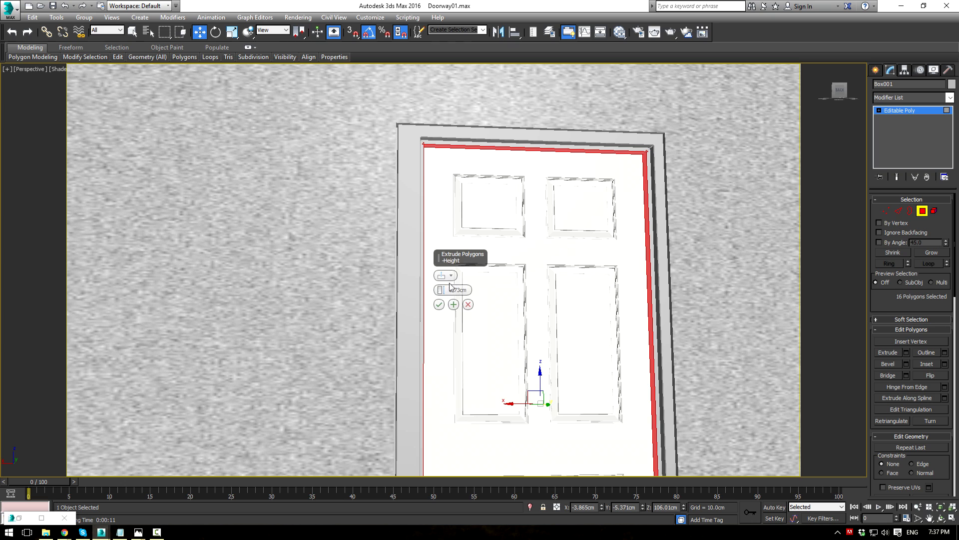
left_click(448, 275)
left_click(479, 289)
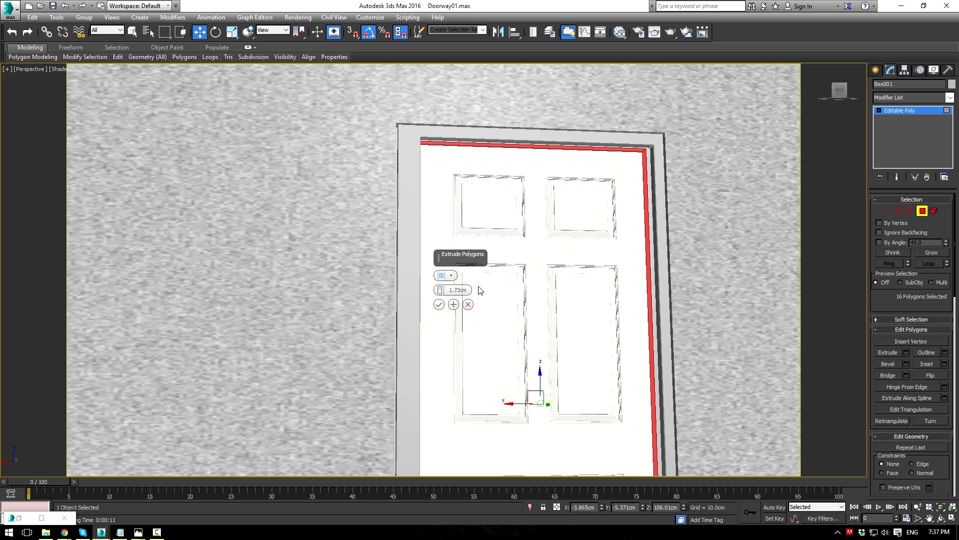
mouse_move(451, 278)
left_mouse_down()
mouse_move(441, 359)
mouse_move(458, 215)
mouse_move(457, 321)
mouse_move(454, 265)
mouse_move(453, 290)
left_mouse_up()
scroll(452, 360, "up", 3)
middle_click_drag(652, 195, 600, 323)
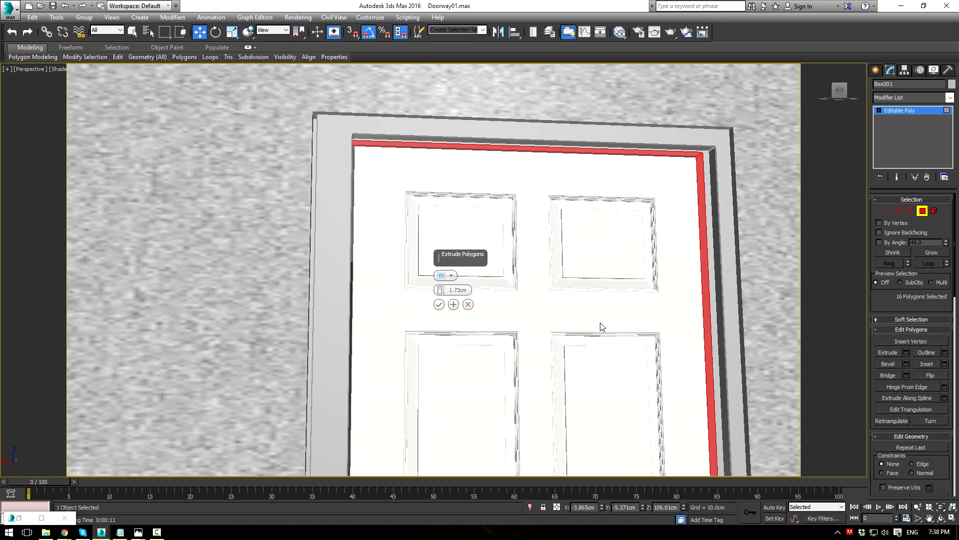
left_click(439, 304)
Step: Lower the selected frame polygons slightly, then reselect them and nudge them sideways
middle_click_drag(586, 322, 578, 316)
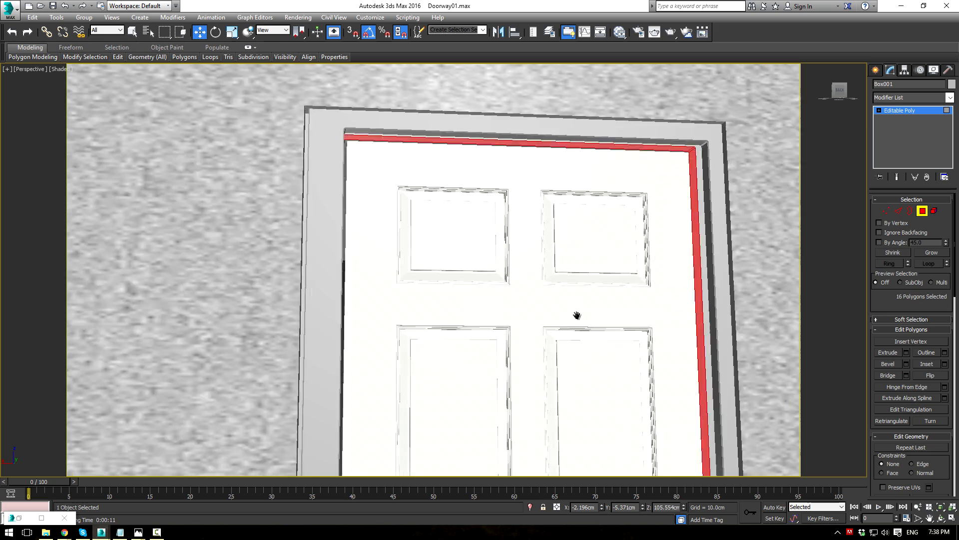
scroll(490, 327, "down", 4)
left_click_drag(494, 359, 504, 363)
scroll(504, 363, "down", 5)
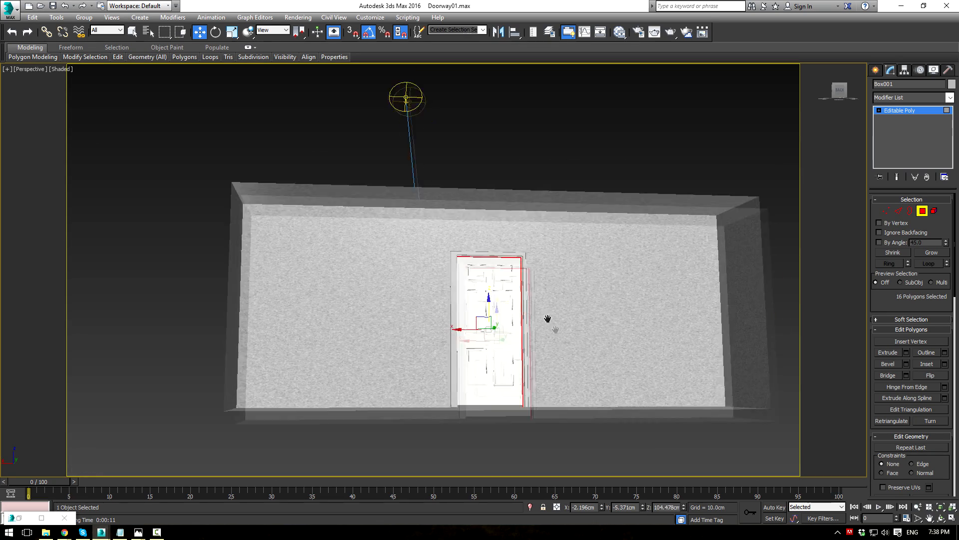
left_click_drag(543, 220, 478, 422)
scroll(426, 325, "up", 4)
left_click_drag(383, 312, 387, 311)
Step: Enter Vertex level on the frame and orbit until the view faces the door head-on
middle_click_drag(505, 310, 452, 248, "alt")
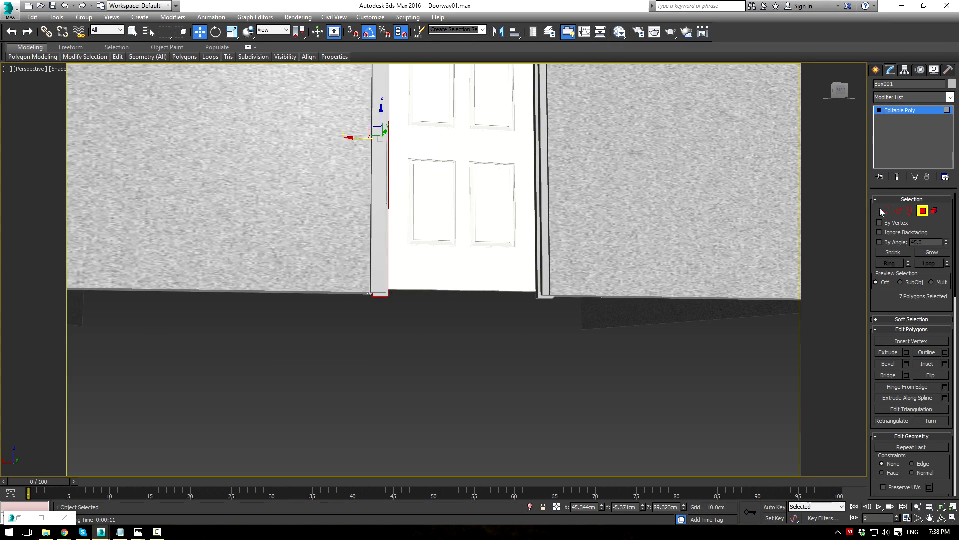
middle_click_drag(582, 320, 562, 225, "alt")
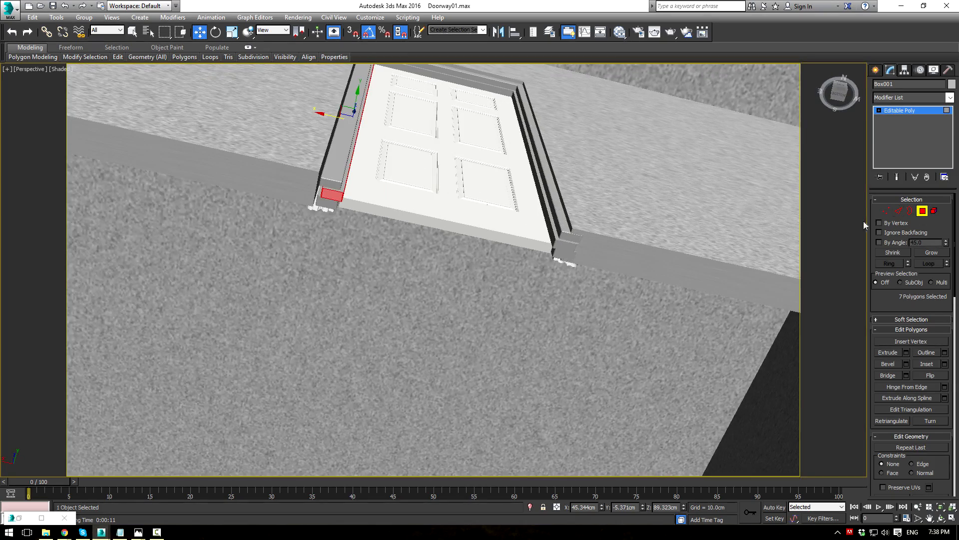
left_click(886, 210)
middle_click_drag(685, 243, 600, 312, "alt")
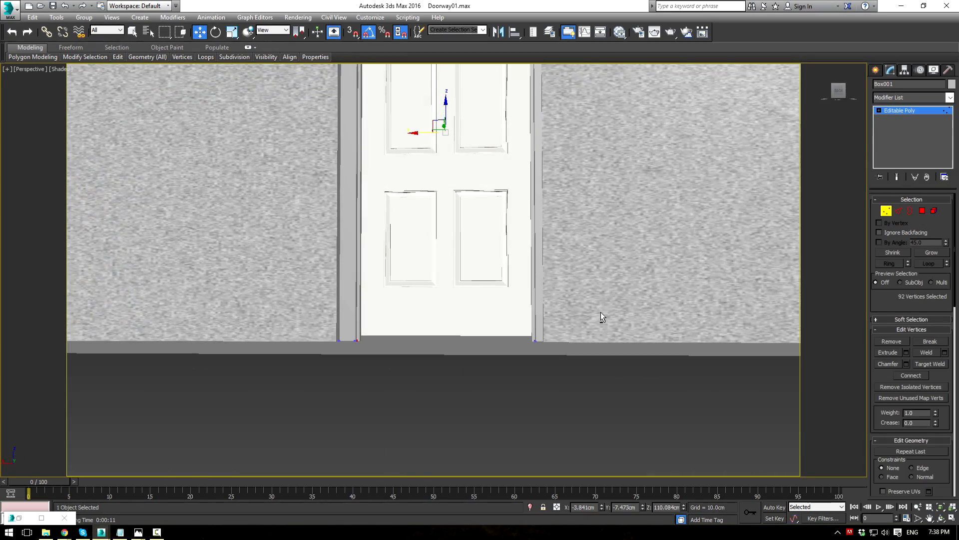
Step: In Front wireframe, move the first frame leg's eight bottom vertices to the floor line
key("f")
key("F3")
scroll(277, 300, "up", 5)
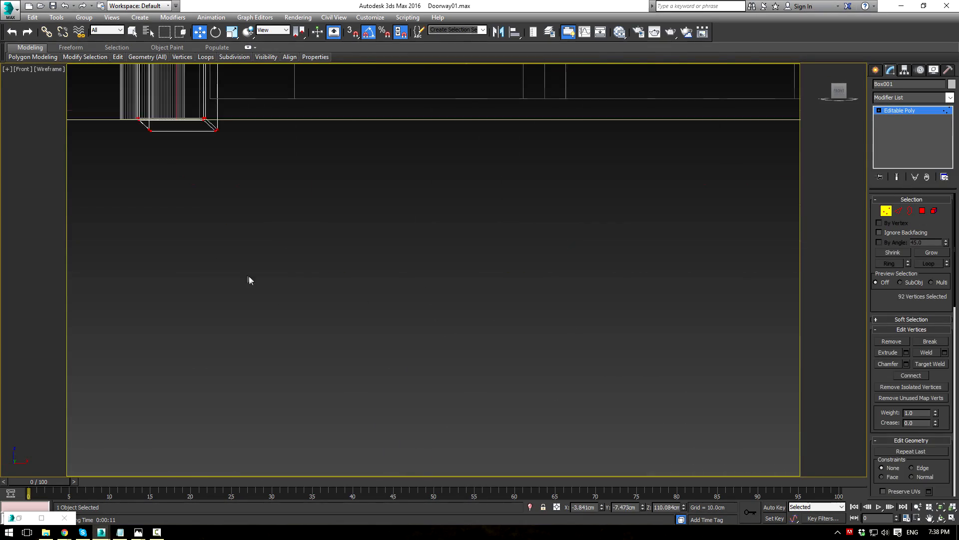
scroll(276, 310, "up", 2)
left_click_drag(249, 251, 431, 188)
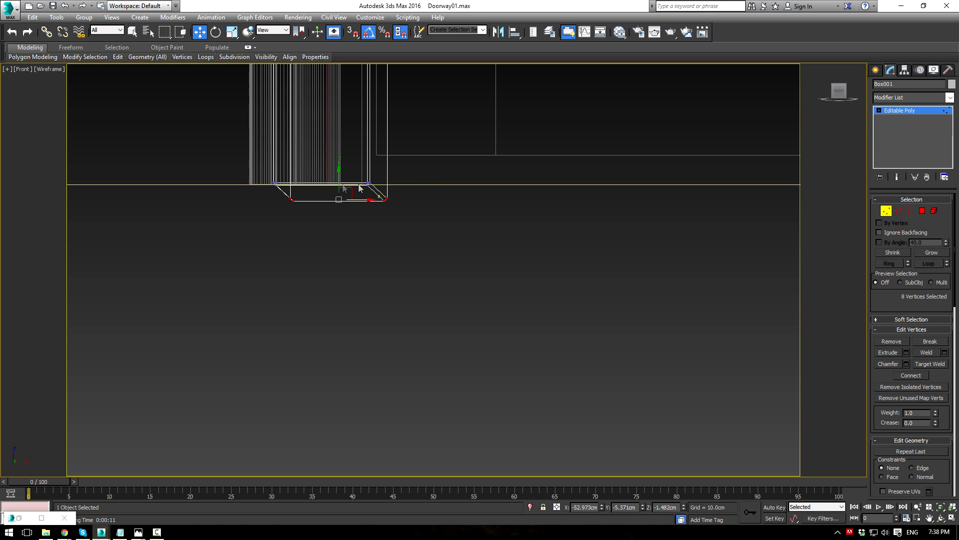
left_click_drag(339, 179, 344, 162)
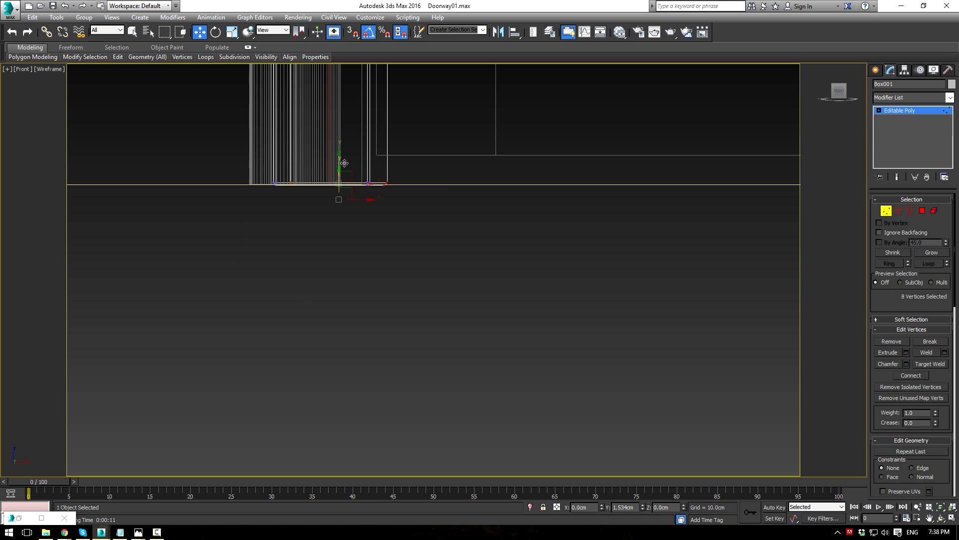
Step: Move the other frame leg's bottom vertices to the floor line
scroll(642, 251, "down", 3)
middle_click_drag(641, 251, 256, 232)
middle_click_drag(550, 242, 333, 238)
scroll(334, 236, "up", 3)
left_click_drag(360, 203, 580, 161)
left_click_drag(475, 139, 483, 121)
scroll(789, 127, "up", 2)
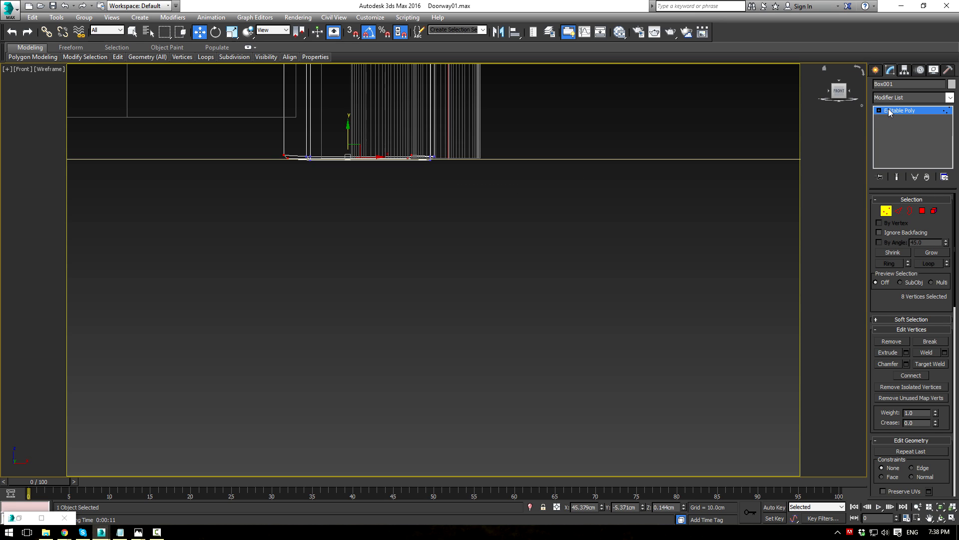
Step: Exit vertex editing, return to the shaded camera view and render it with Shift+Q
left_click(889, 112)
left_click(687, 241)
key("c")
key("F3")
key("shift+q")
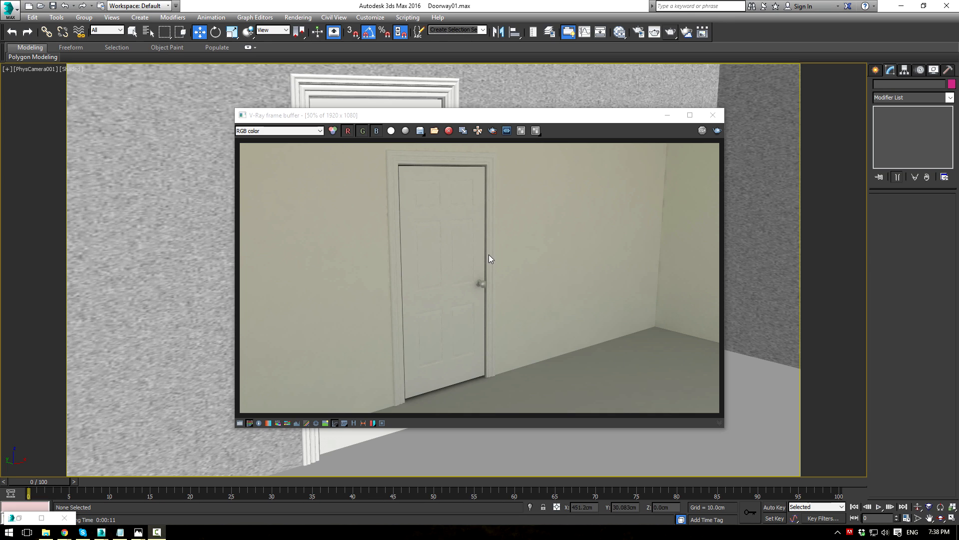
left_click(669, 121)
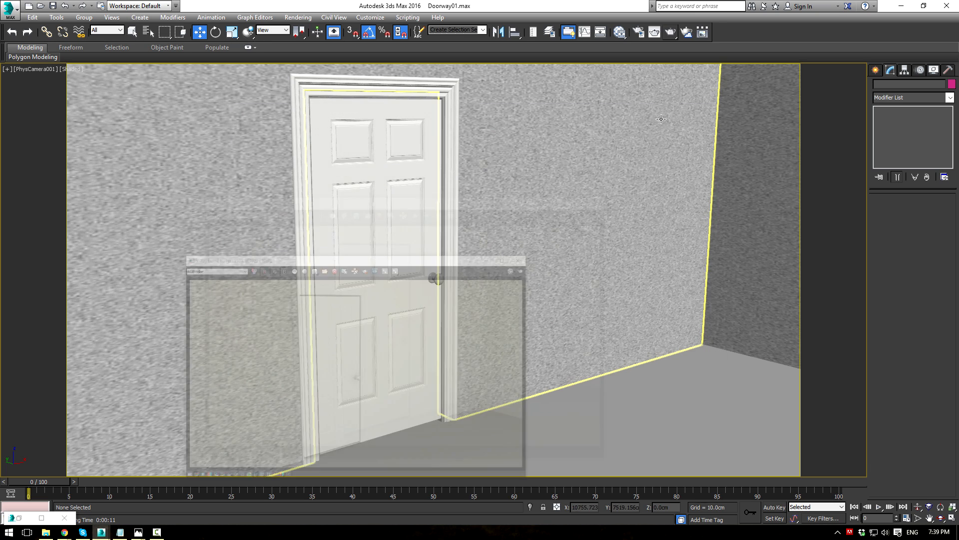
Step: Raise the door's top-edge vertices slightly to meet the frame head, then re-render
left_click(403, 139)
left_click(886, 212)
middle_click_drag(524, 162, 555, 199)
key("ctrl+z")
key("ctrl+z")
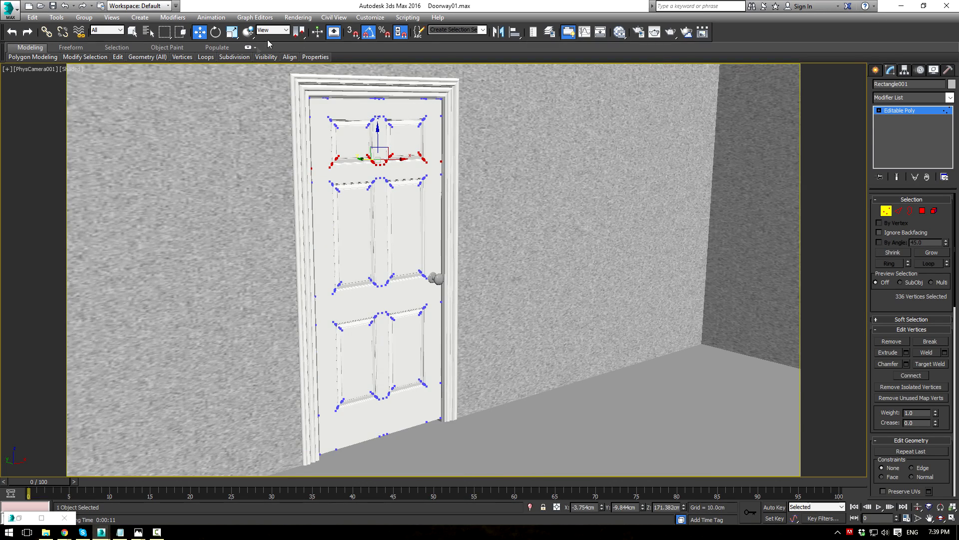
left_click_drag(424, 105, 477, 107)
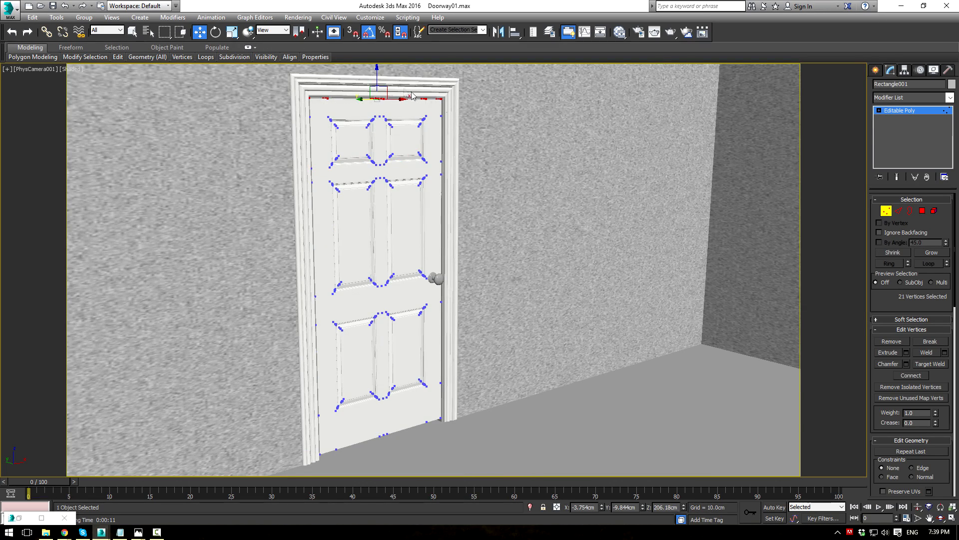
left_click_drag(374, 71, 376, 68)
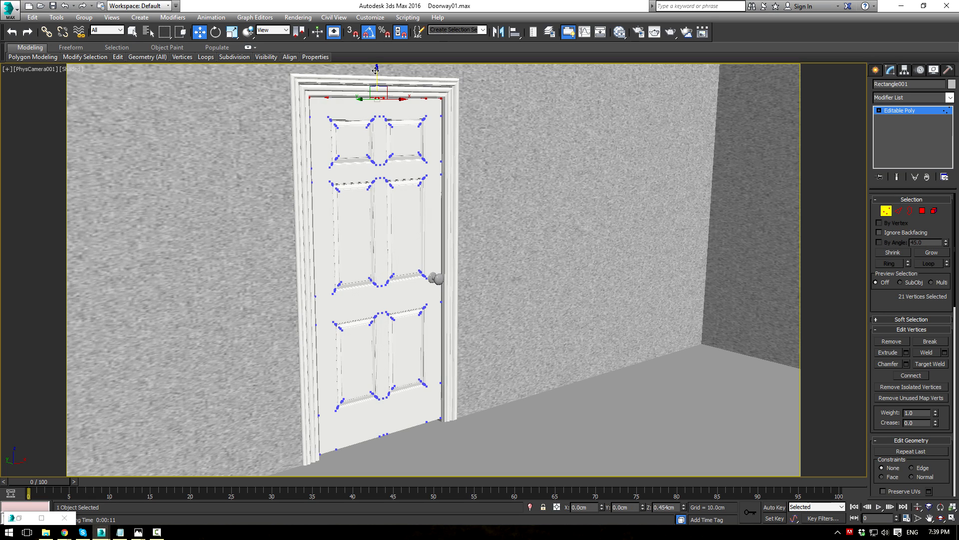
left_click(900, 111)
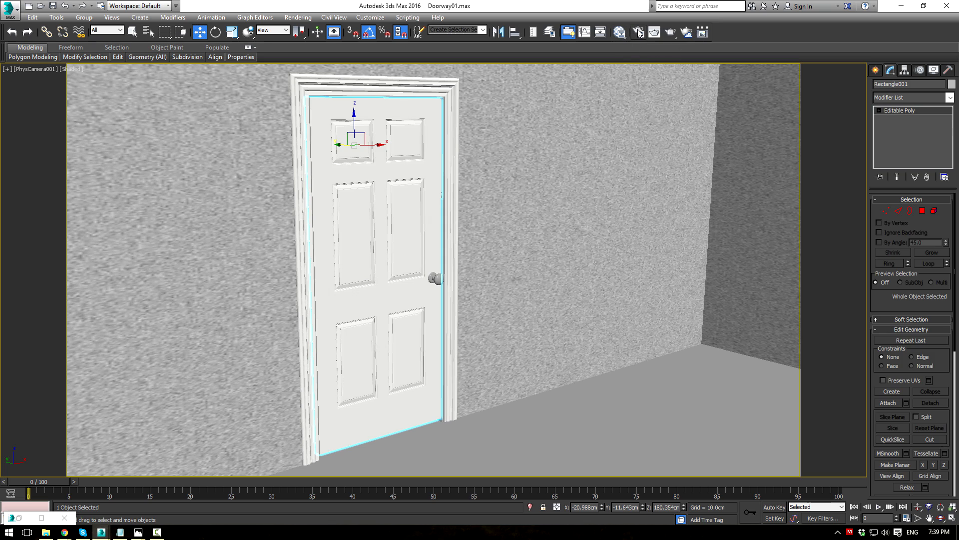
left_click(673, 34)
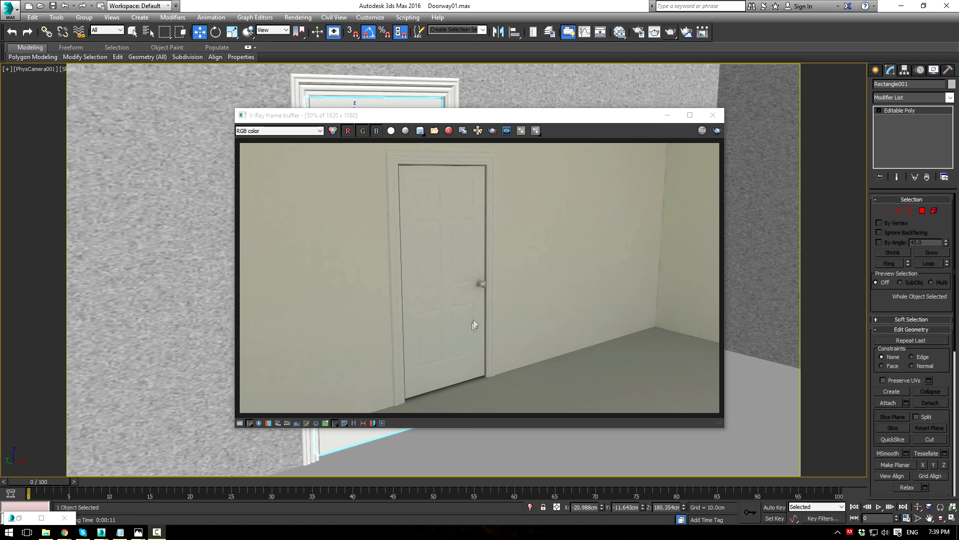
Step: Set the V-Ray adaptive subdivision sampler to Min. rate 3 and Max. rate 4
left_click(639, 32)
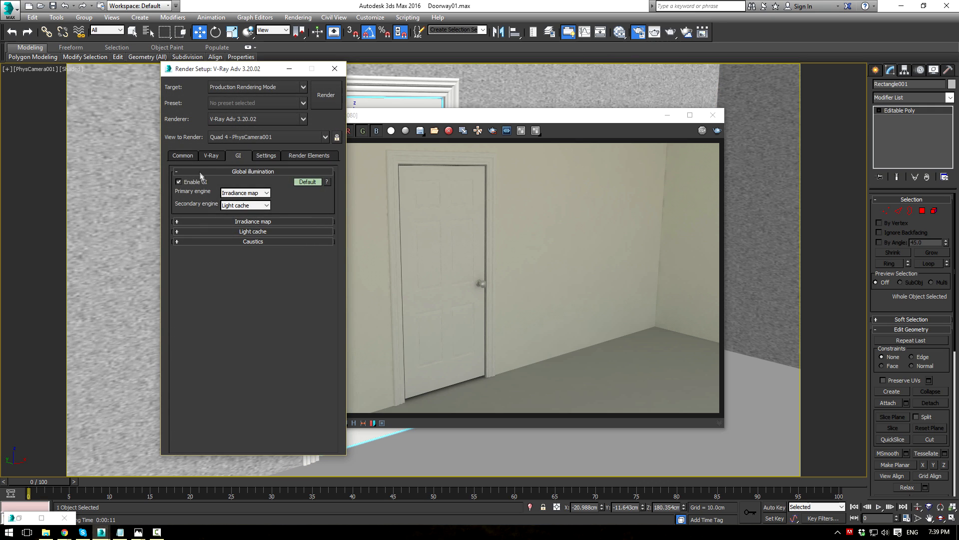
left_click(212, 155)
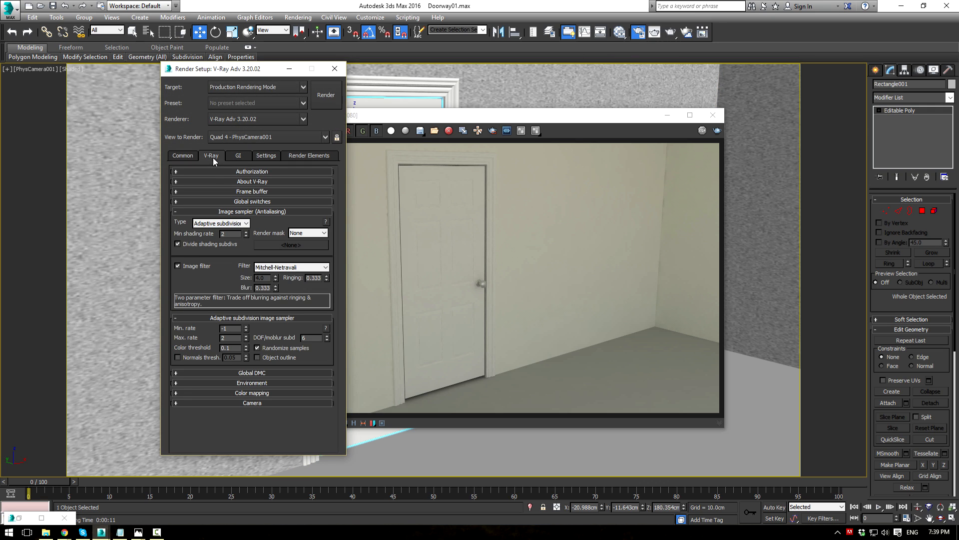
double_click(227, 328)
type("3")
key("Tab")
Step: Re-render the door view with the new sampling, check it, and close the frame buffer
left_click(717, 130)
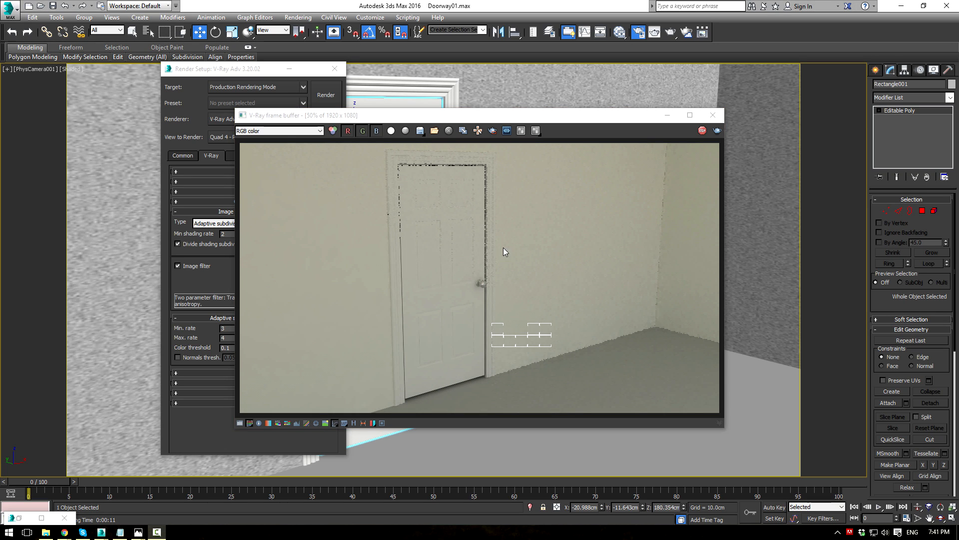
scroll(416, 311, "up", 2)
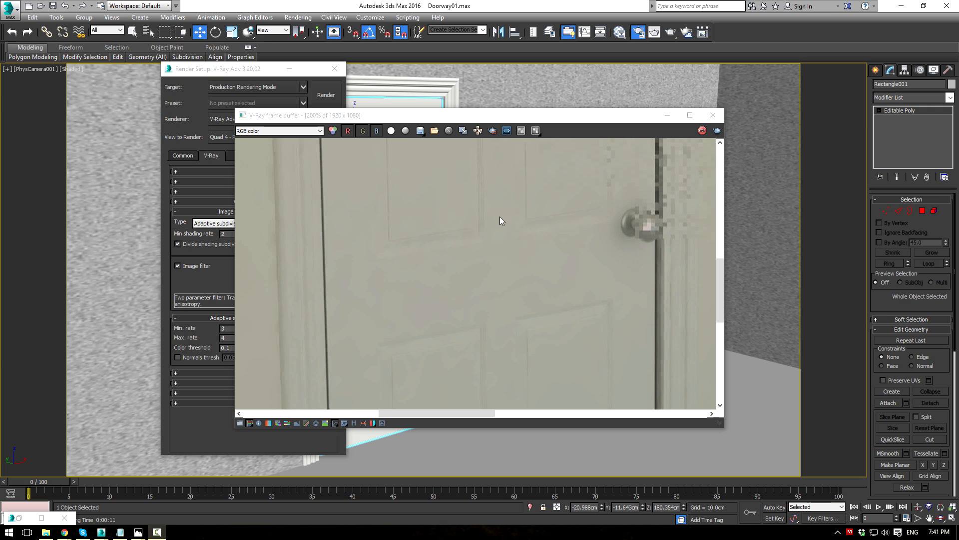
scroll(500, 217, "down", 3)
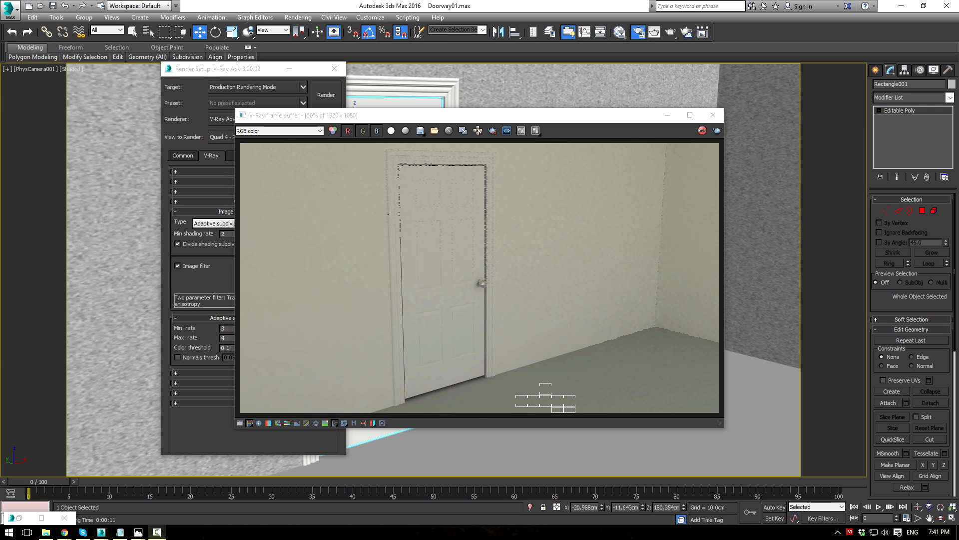
left_click(667, 115)
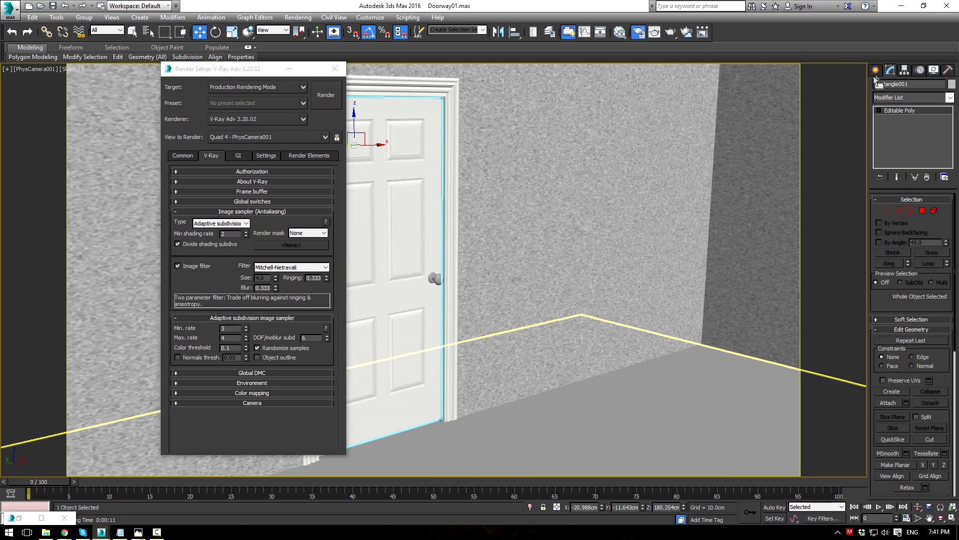
Step: Create a VRayLight by drawing it on the floor
left_click(875, 71)
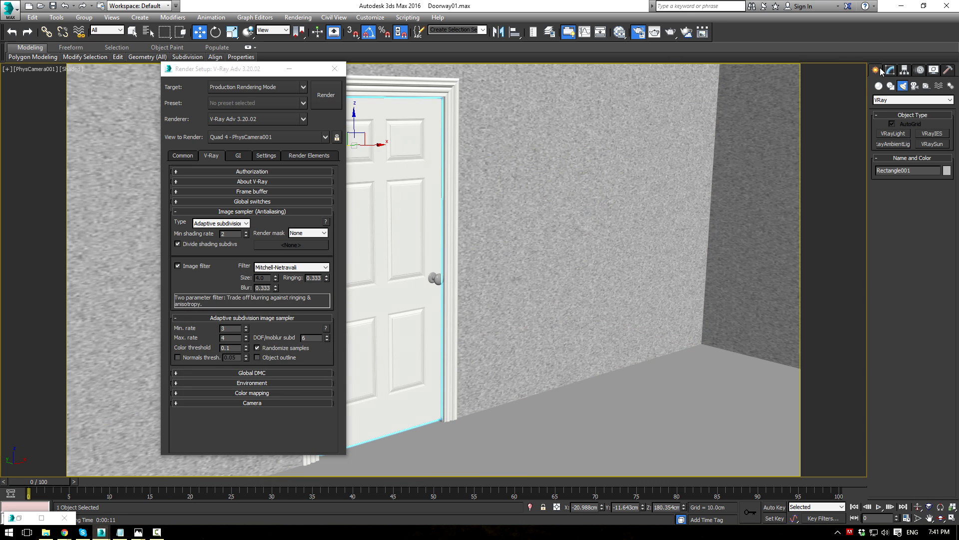
left_click(885, 134)
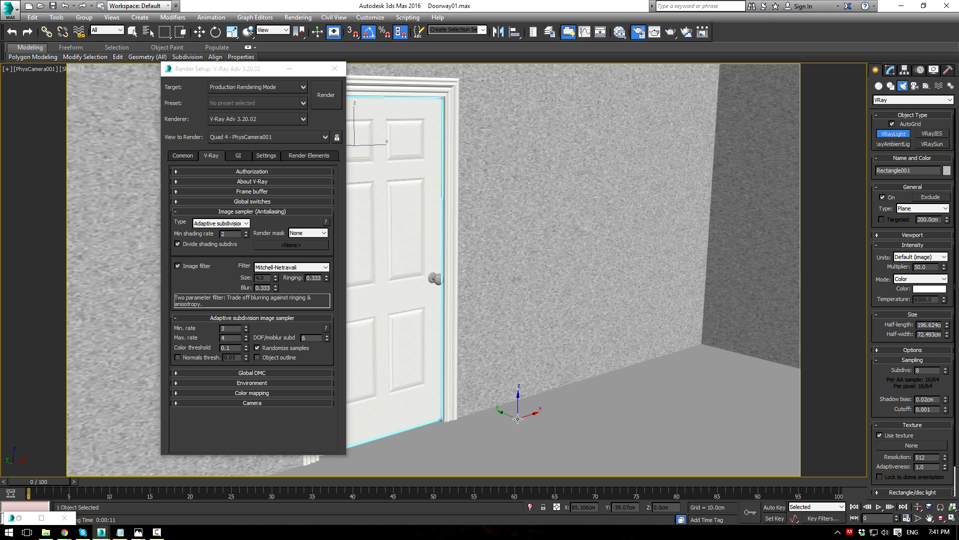
left_click_drag(521, 413, 517, 436)
left_click(894, 100)
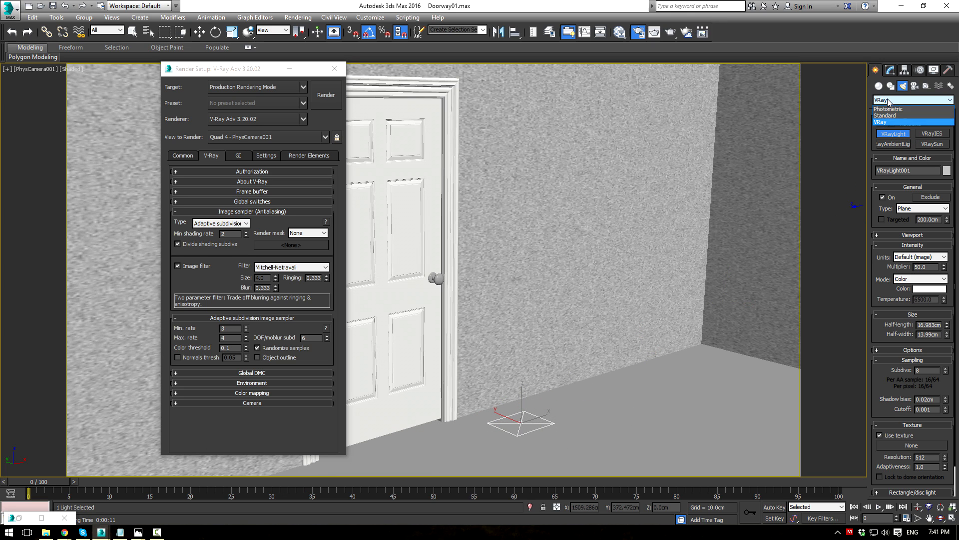
left_click(889, 123)
Step: Change the light's type to Disc, keeping the default image intensity units
left_click(891, 71)
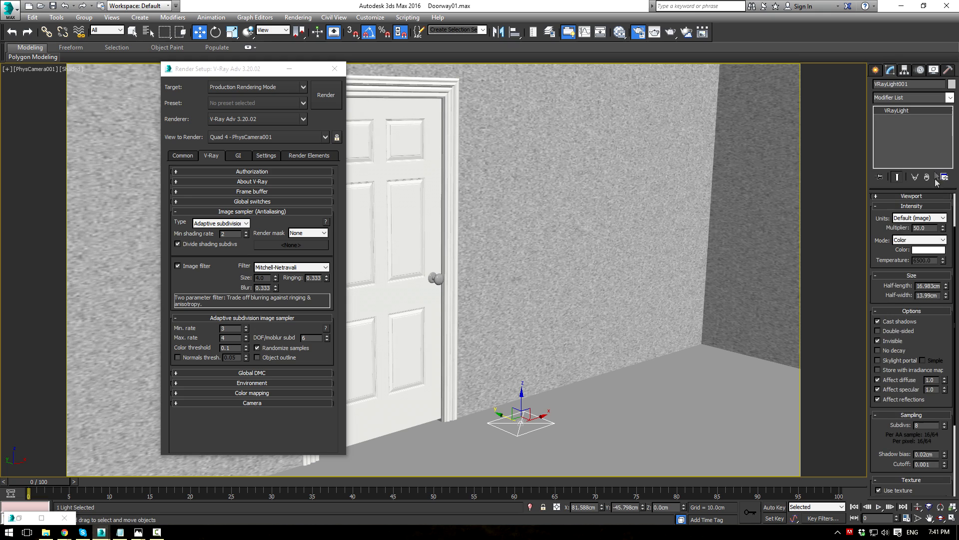
left_click(914, 218)
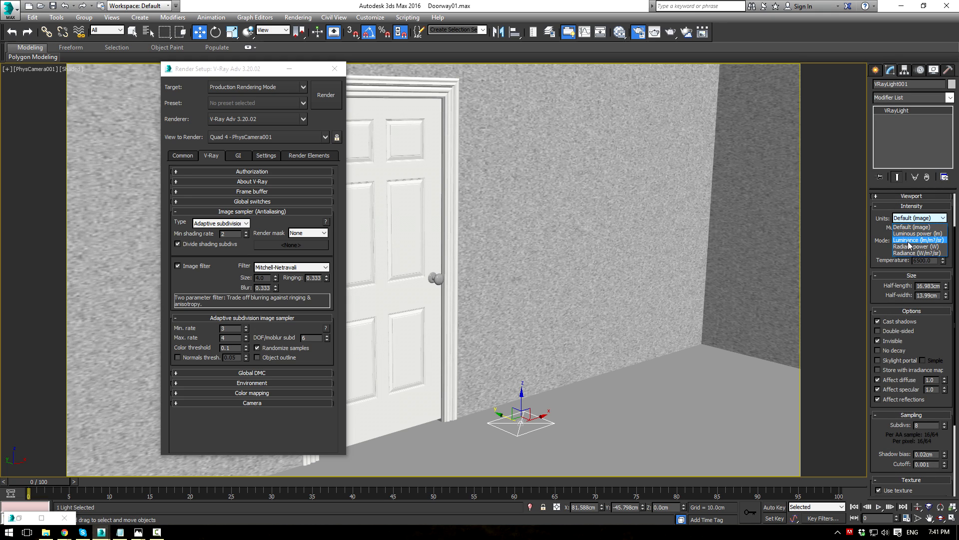
left_click(914, 226)
scroll(913, 215, "up", 2)
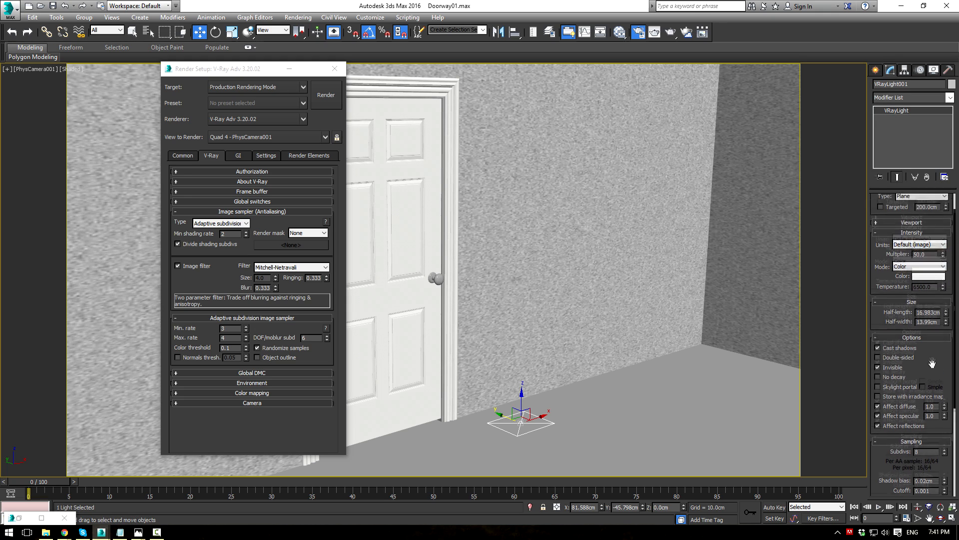
left_click(914, 199)
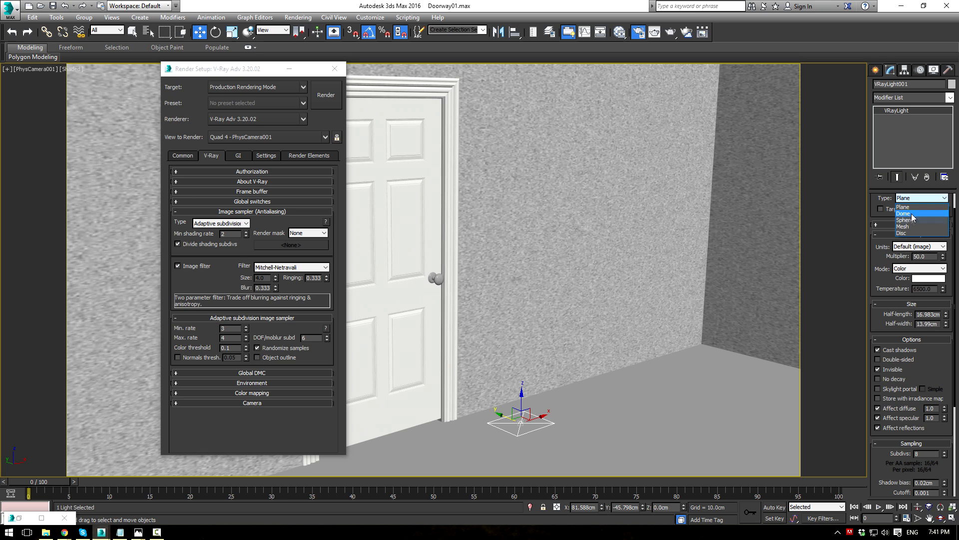
left_click(902, 233)
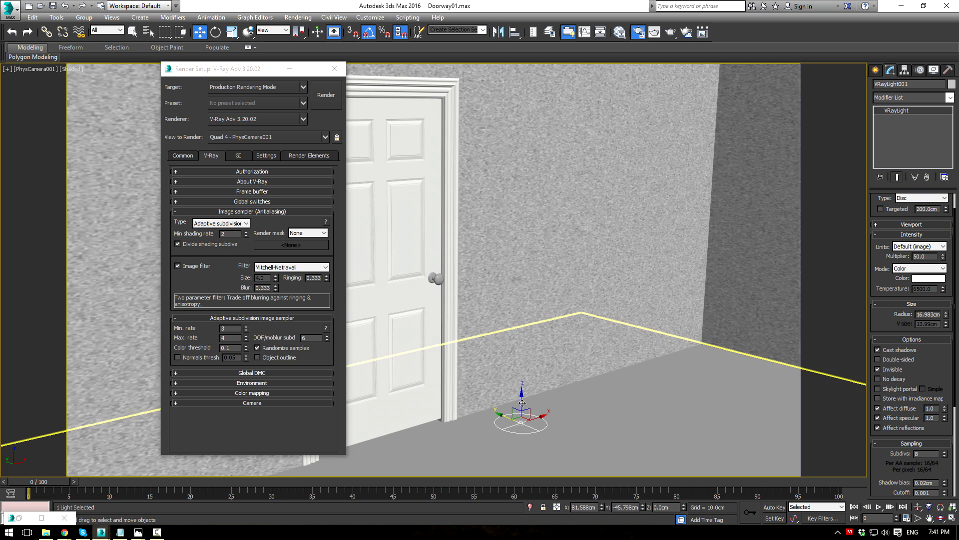
Step: Raise the disc light to about 184.5 cm and shift it up and slightly left in Front view
left_click_drag(520, 396, 520, 127)
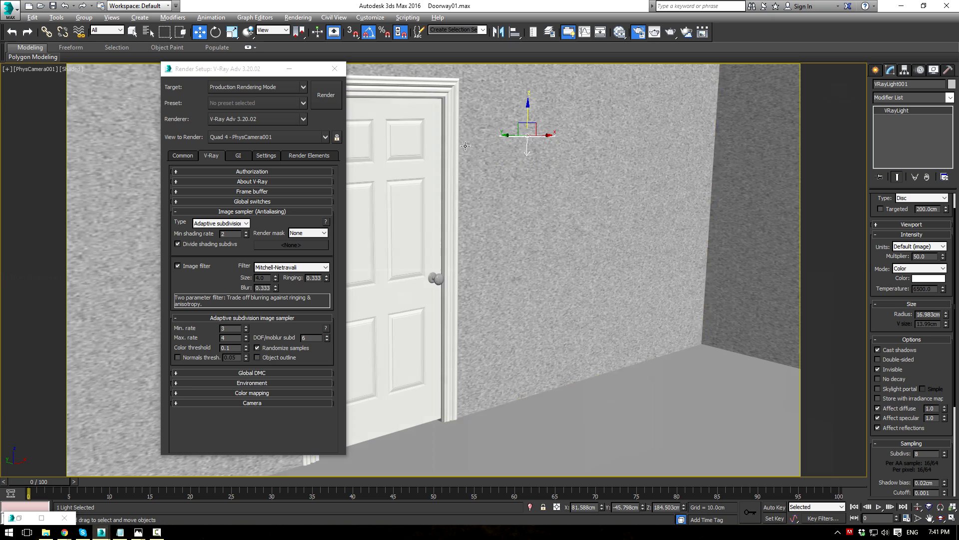
key("alt+w")
middle_click_drag(638, 160, 637, 200)
mouse_move(655, 157)
left_mouse_down()
mouse_move(632, 106)
mouse_move(641, 118)
mouse_move(591, 127)
left_mouse_up()
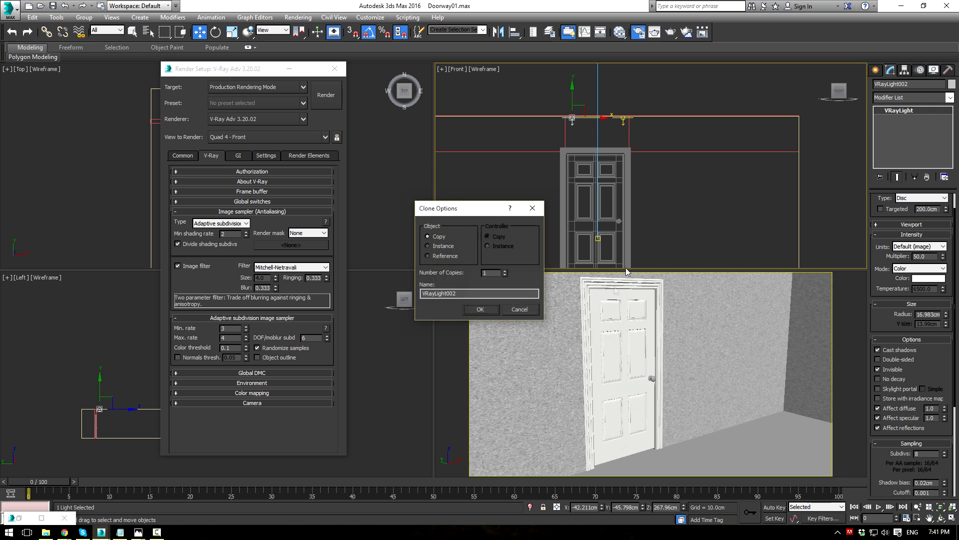
Step: Confirm the light copy and set the output size to 480x270
left_click(493, 312)
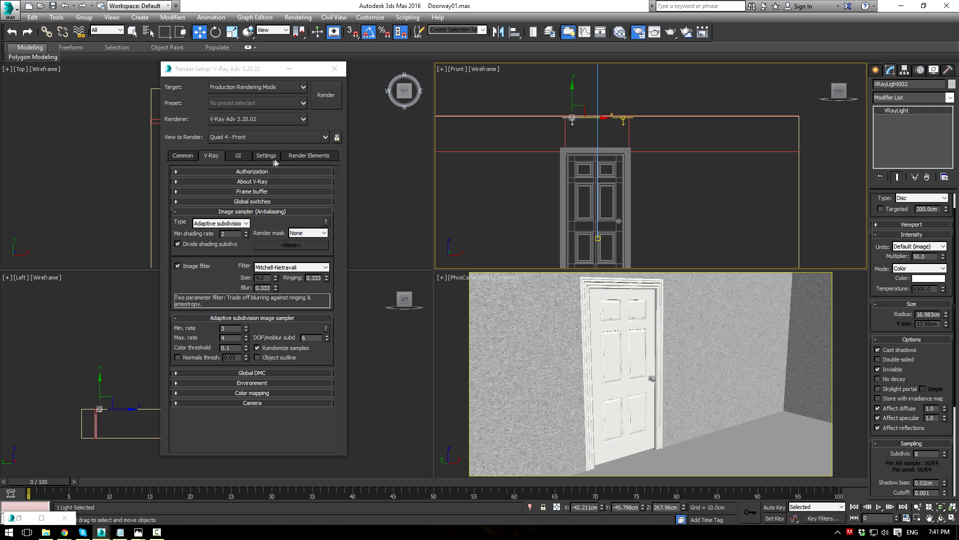
left_click(182, 156)
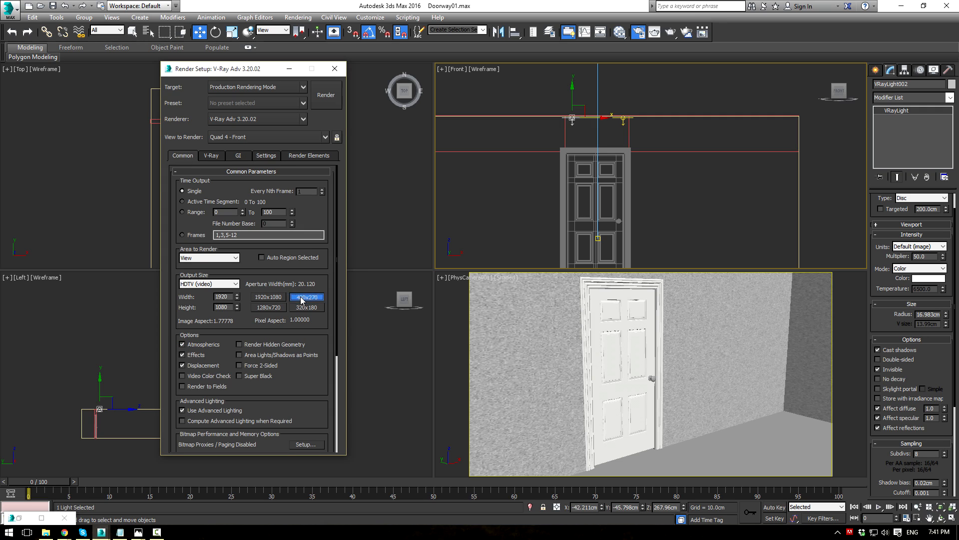
left_click(482, 313)
Step: Test-render the camera view, inspect it in the frame buffer, then hide the window
left_click(328, 100)
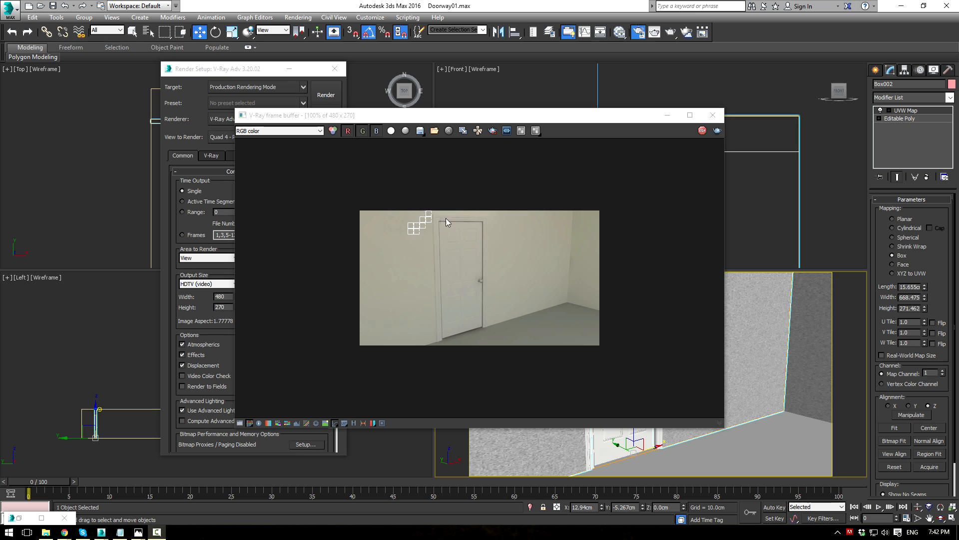
scroll(458, 222, "up", 1)
scroll(460, 200, "down", 1)
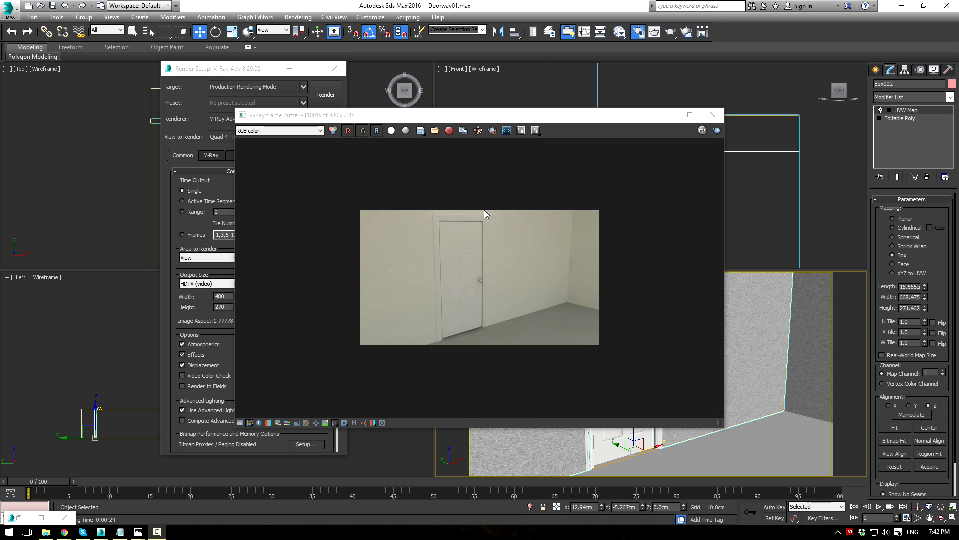
scroll(484, 227, "up", 1)
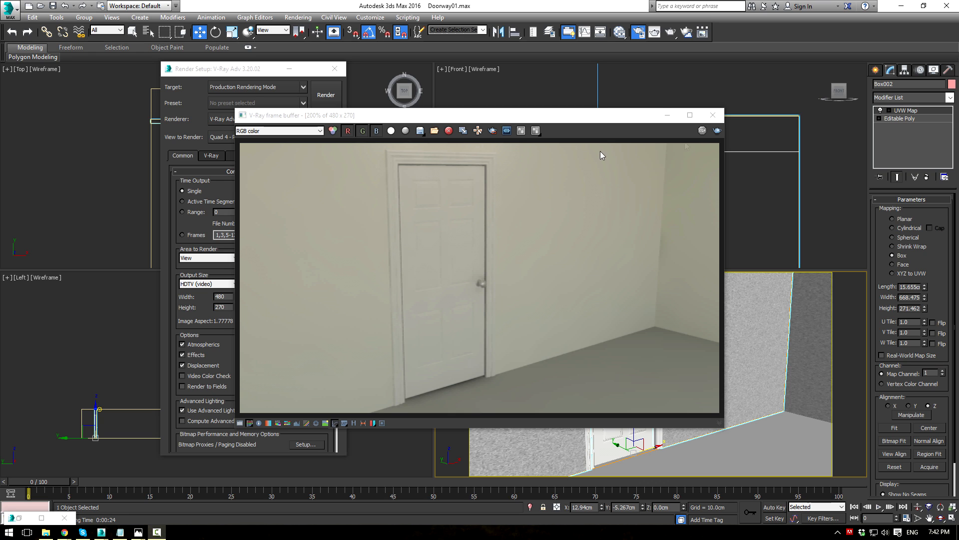
left_click(668, 114)
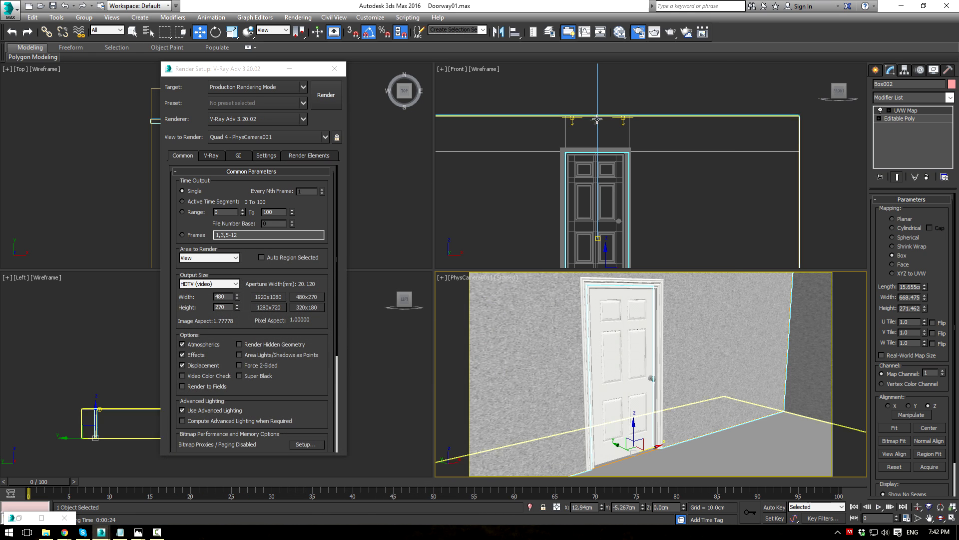
Step: Copy the disc light to the left of the door and rotate it 30° on Z
left_click(572, 120)
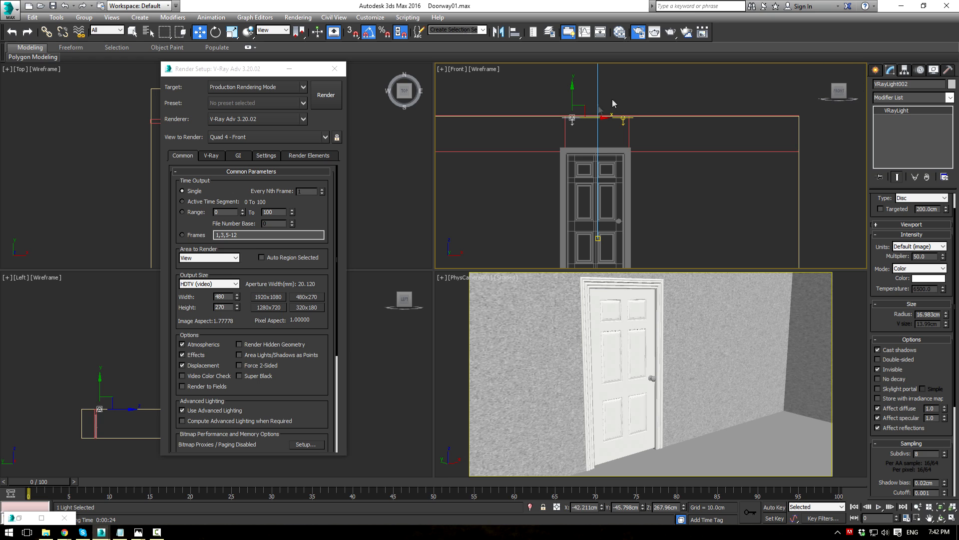
left_click_drag(590, 118, 498, 122, "shift")
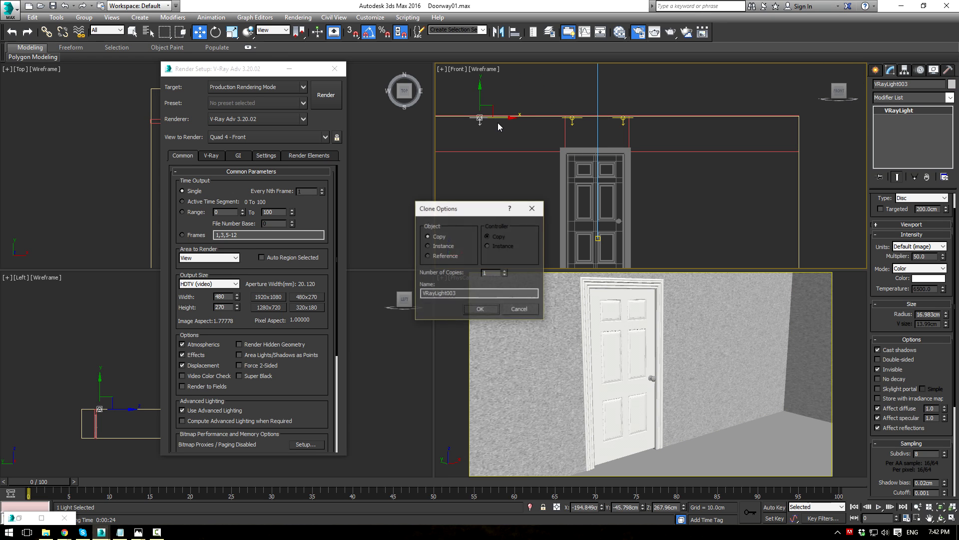
left_click(477, 307)
key("e")
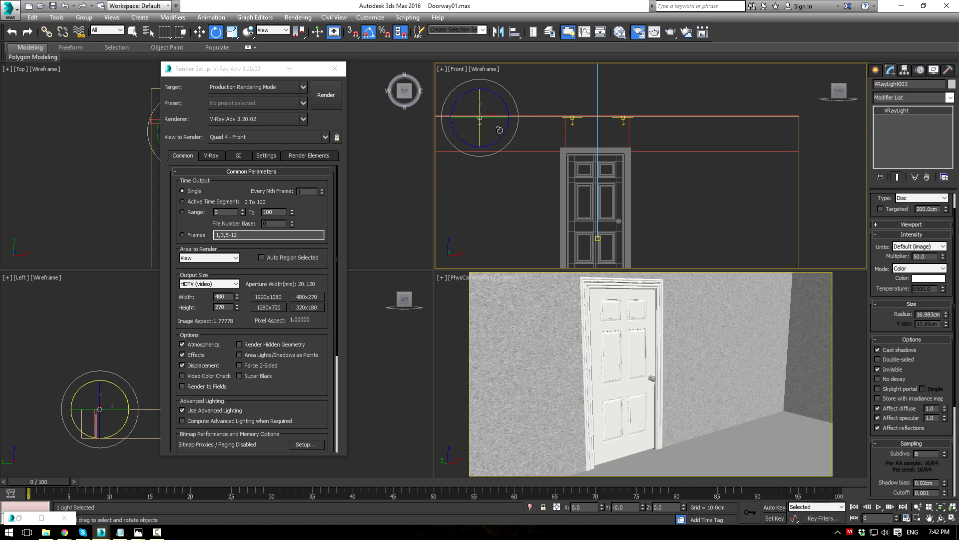
left_click_drag(501, 129, 508, 121)
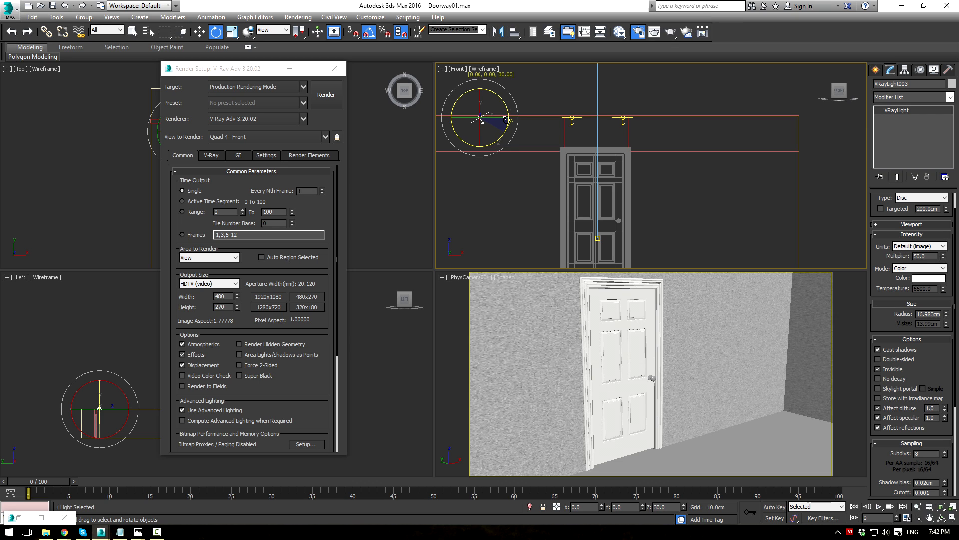
Step: Copy the tilted light to the right of the door and mirror it to tilt inward
key("w")
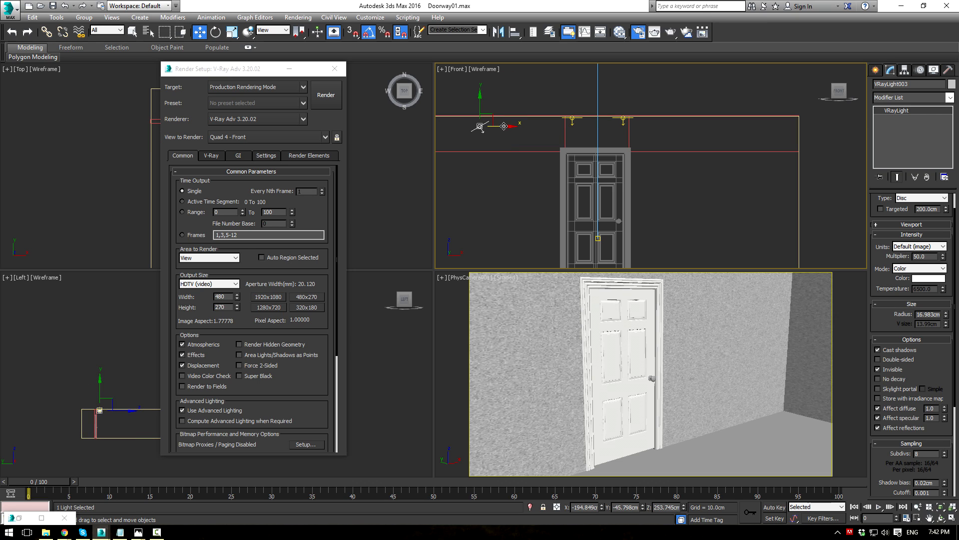
left_click_drag(504, 126, 741, 126, "shift")
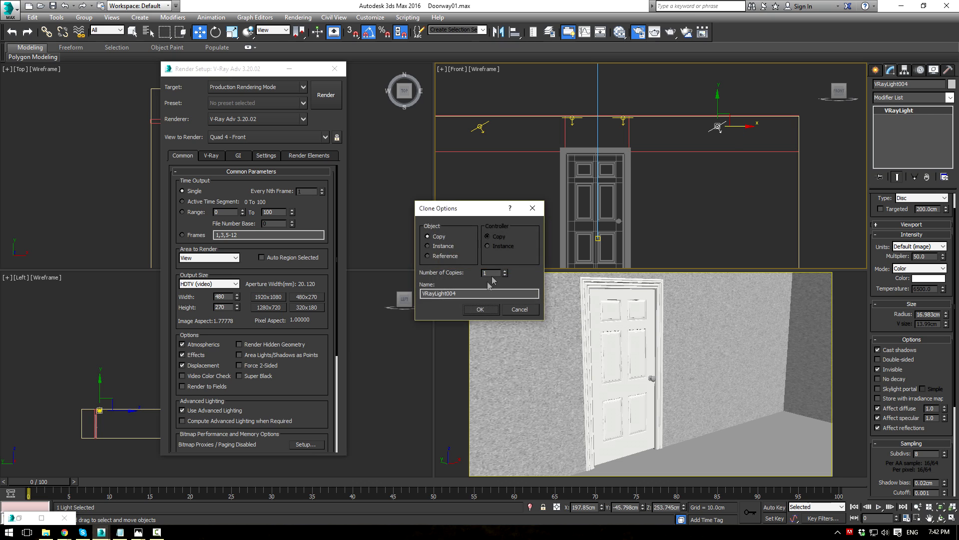
left_click(480, 309)
left_click(499, 32)
left_click(452, 344)
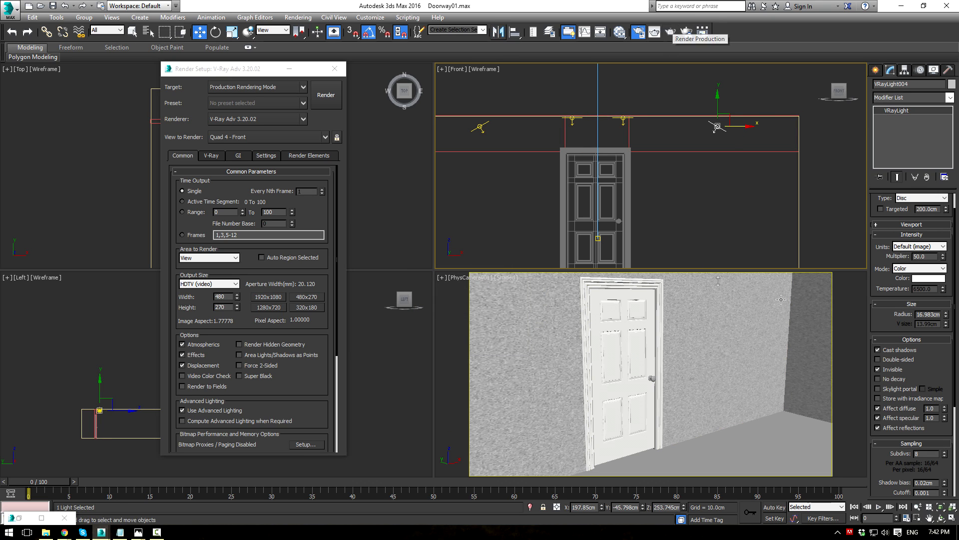
Step: Render the four-light room and place the frame buffer to the right of Render Setup
left_click(670, 32)
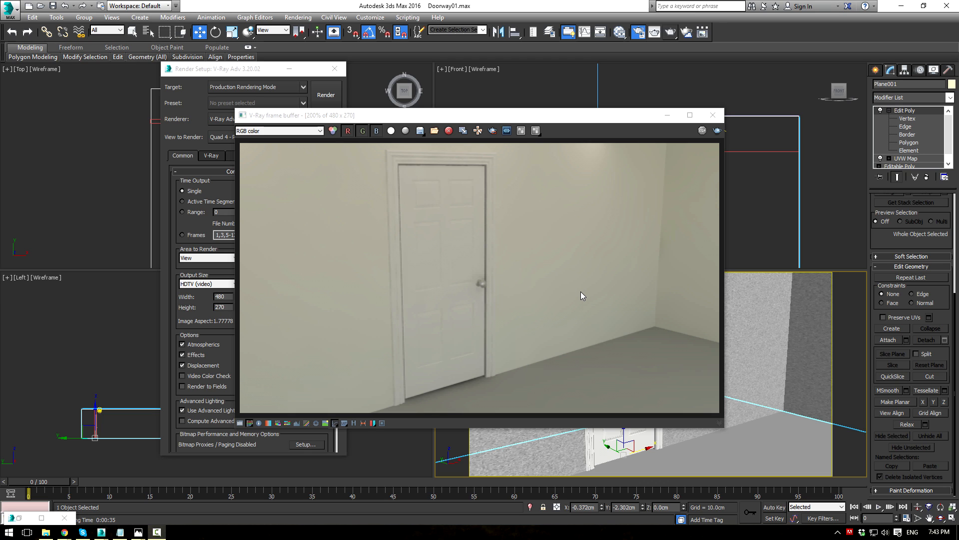
left_click_drag(500, 122, 683, 114)
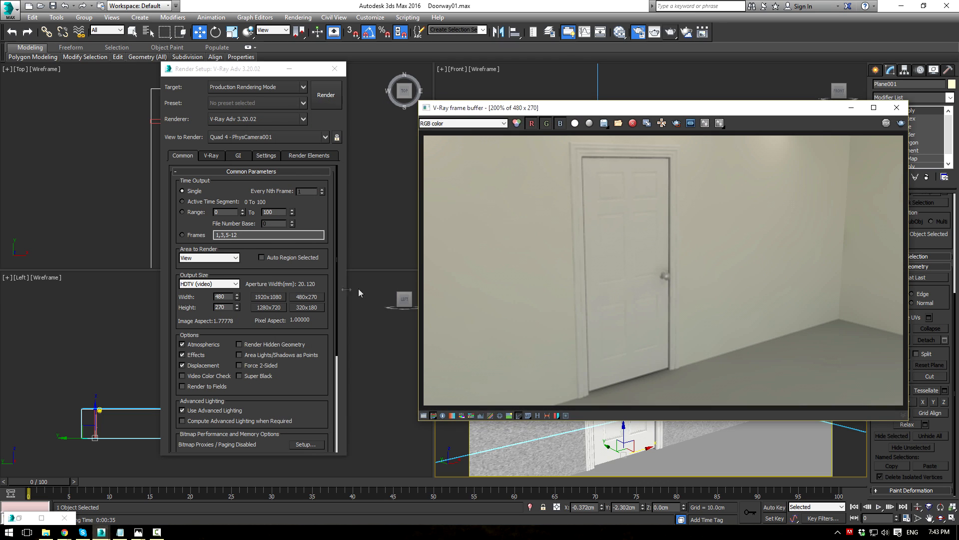
Step: Set output to 1920x1080, Irradiance map preset to High and Light cache Subdivs to 1000
left_click(279, 298)
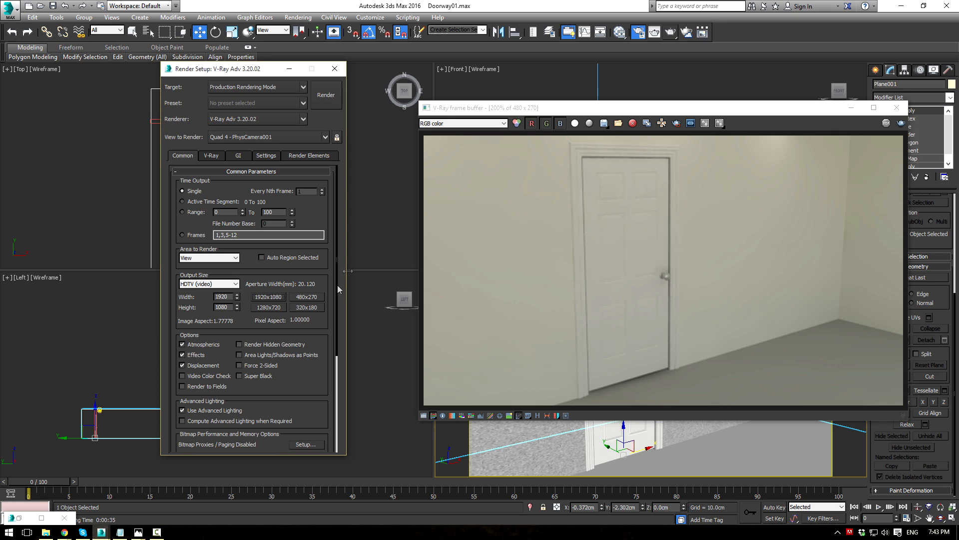
left_click(239, 156)
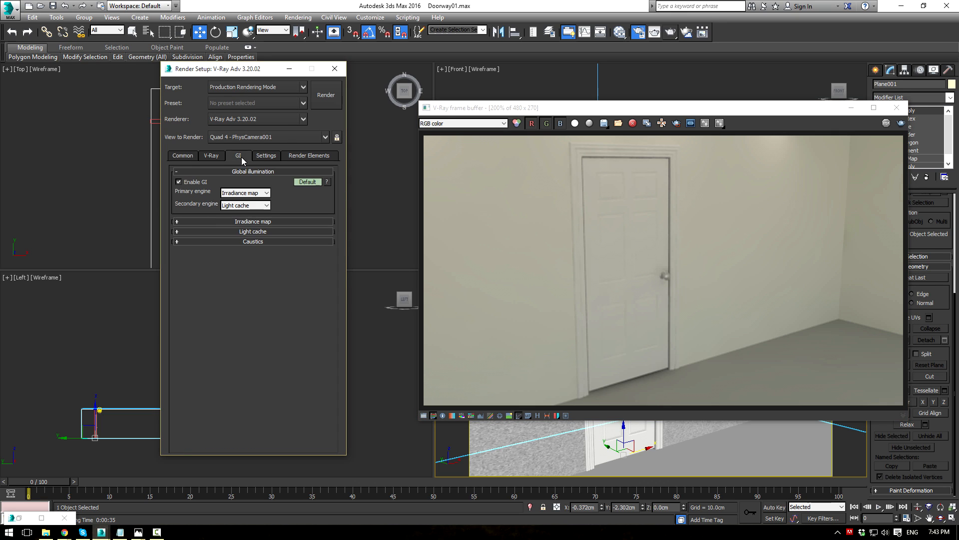
left_click(251, 222)
left_click(248, 233)
left_click(235, 275)
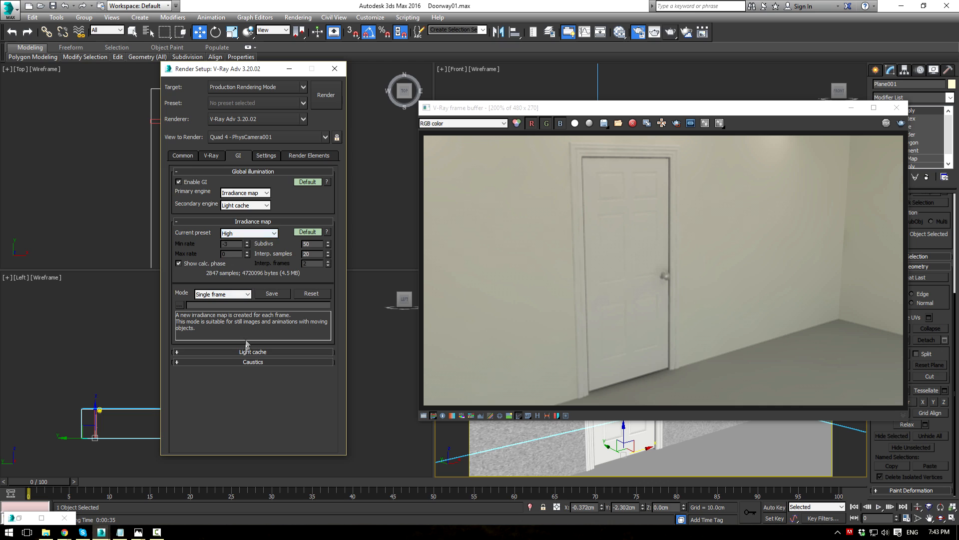
left_click(247, 352)
double_click(240, 363)
type("1000")
Step: Render the door scene at full resolution and inspect the door panels in the frame buffer
left_click_drag(595, 107, 392, 86)
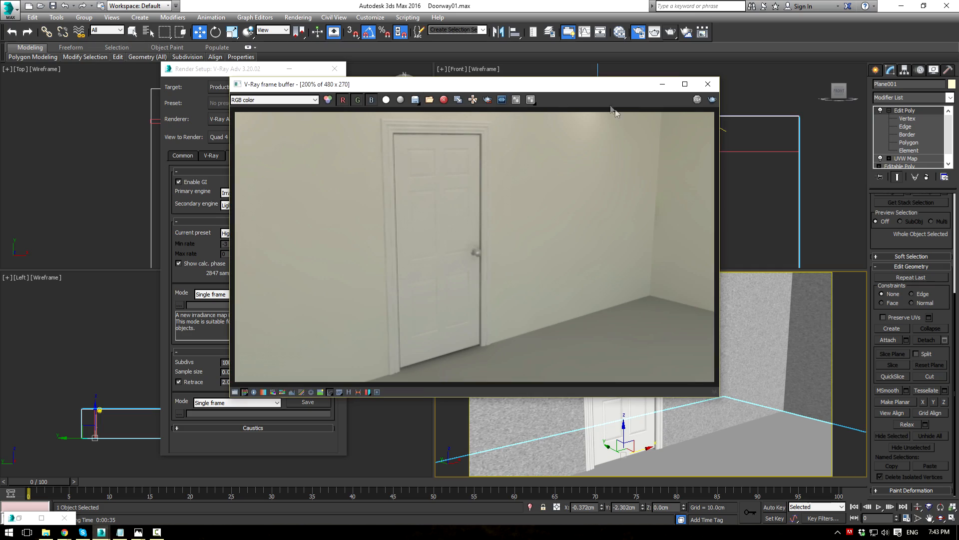
left_click(712, 101)
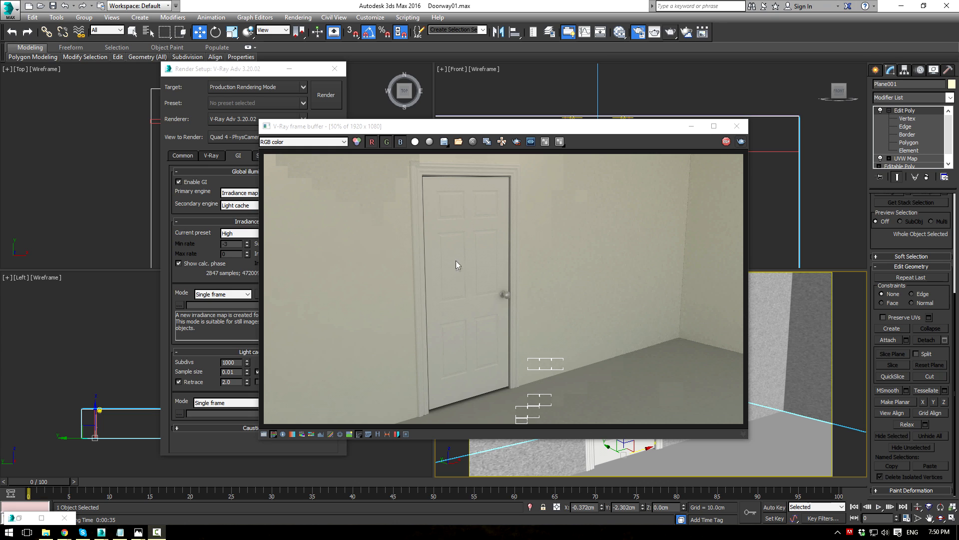
scroll(456, 260, "up", 2)
scroll(458, 251, "down", 1)
scroll(472, 265, "up", 1)
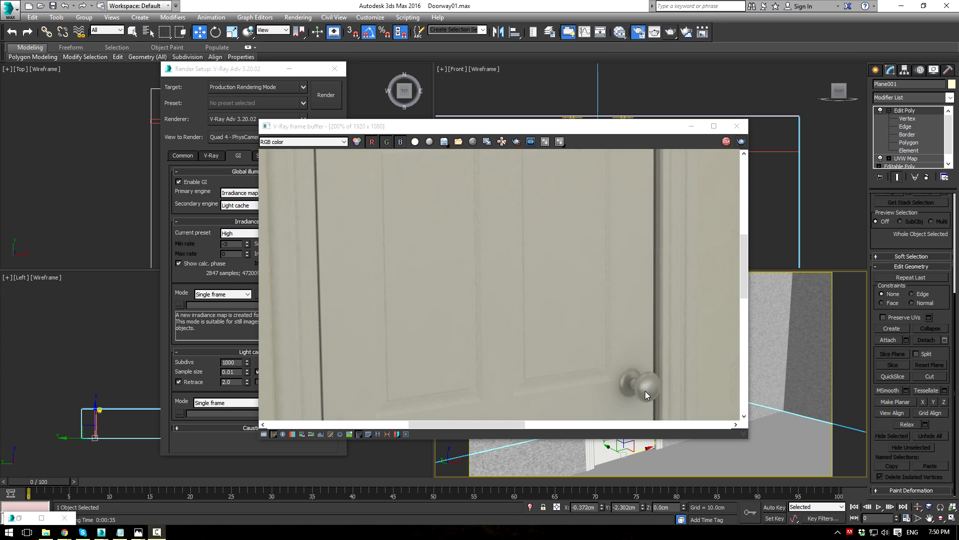
scroll(634, 384, "down", 1)
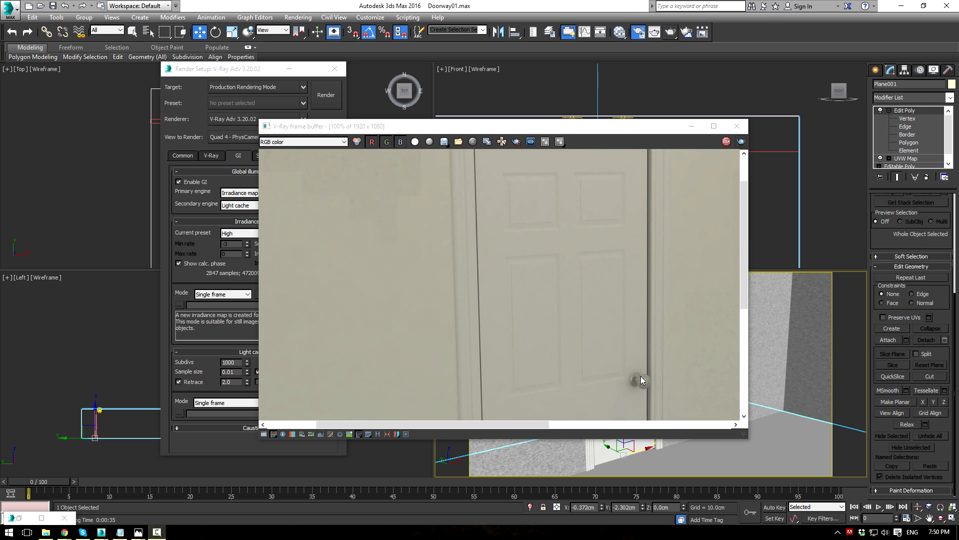
middle_click_drag(531, 193, 530, 246)
scroll(519, 236, "up", 2)
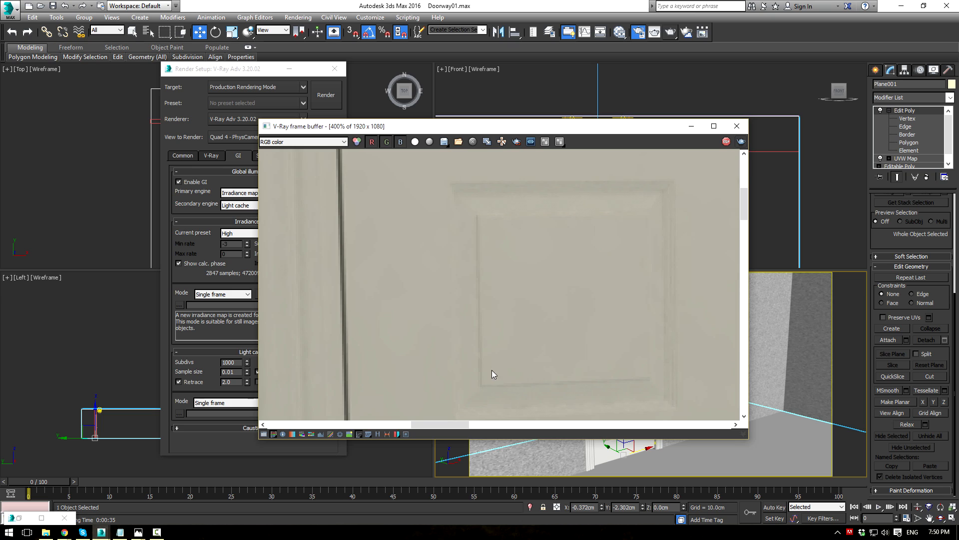
scroll(499, 360, "down", 2)
middle_click_drag(525, 332, 496, 227)
scroll(505, 259, "down", 2)
scroll(501, 263, "up", 1)
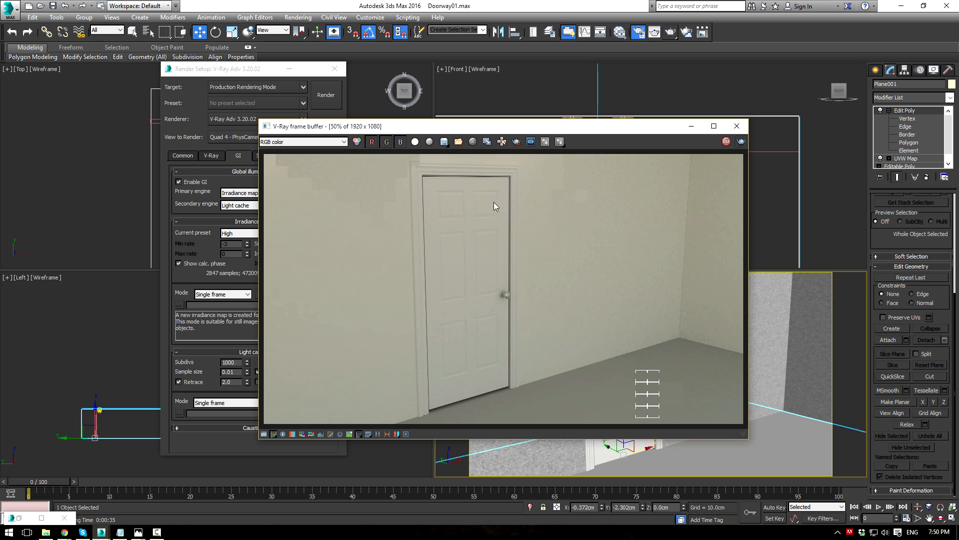
scroll(436, 229, "up", 1)
scroll(458, 238, "down", 1)
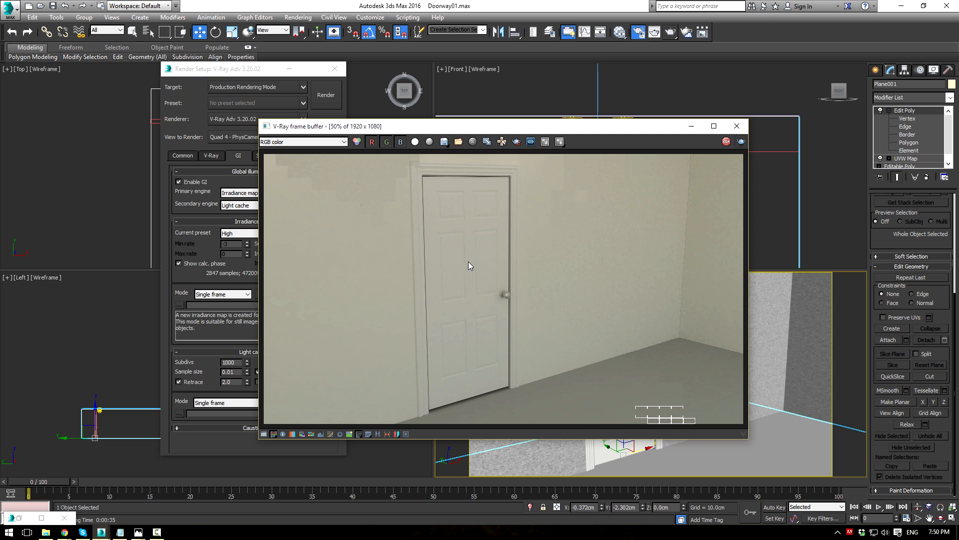